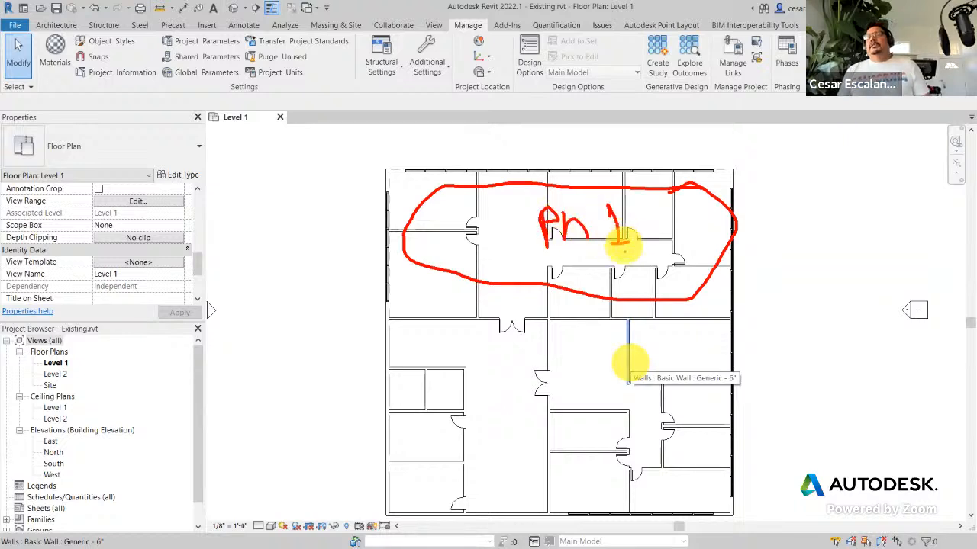
mouse_move(696, 347)
mouse_down()
mouse_move(681, 328)
mouse_move(564, 416)
mouse_move(664, 486)
mouse_move(703, 420)
mouse_move(677, 349)
mouse_up()
mouse_move(611, 390)
mouse_down()
mouse_move(654, 418)
mouse_move(678, 388)
mouse_move(706, 410)
mouse_move(694, 405)
mouse_up()
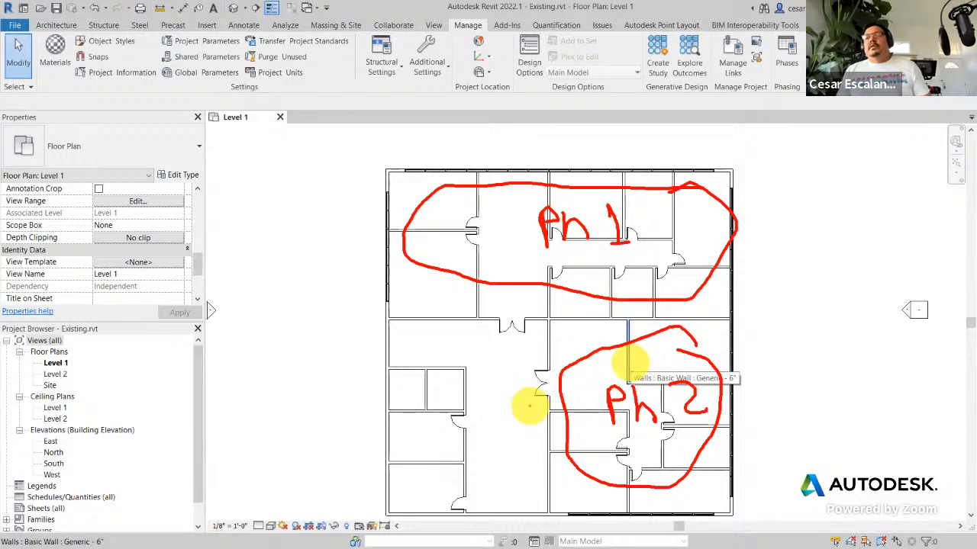
key(Escape)
click(812, 273)
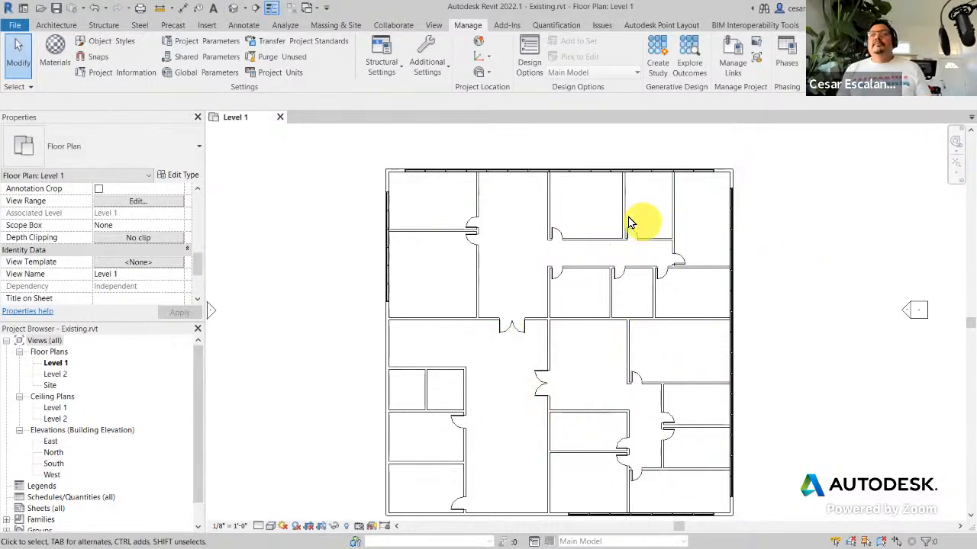
Step: Check the Phase Created and Phase Demolished properties of the upper interior wall beside the central open area
click(547, 200)
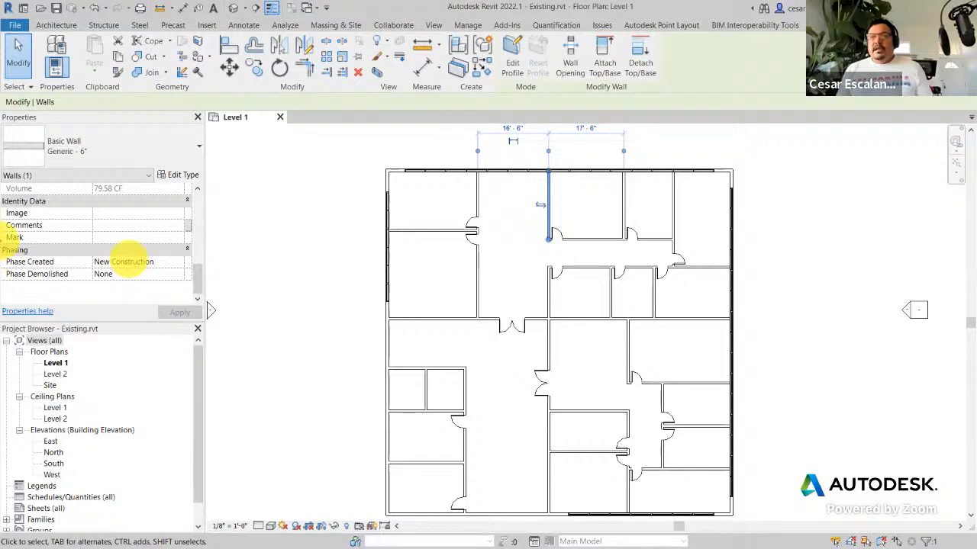
mouse_move(3, 243)
mouse_down()
mouse_move(66, 272)
mouse_move(203, 291)
mouse_up()
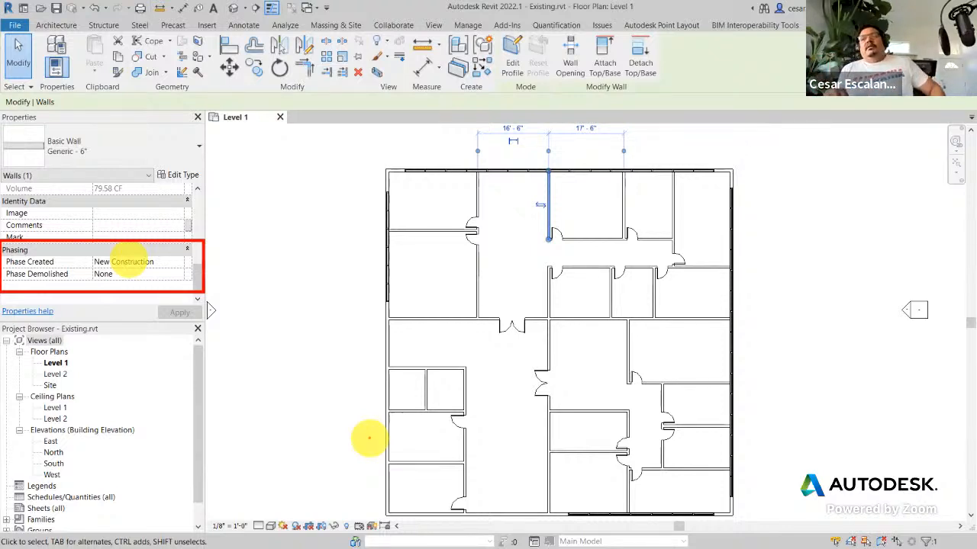
click(888, 408)
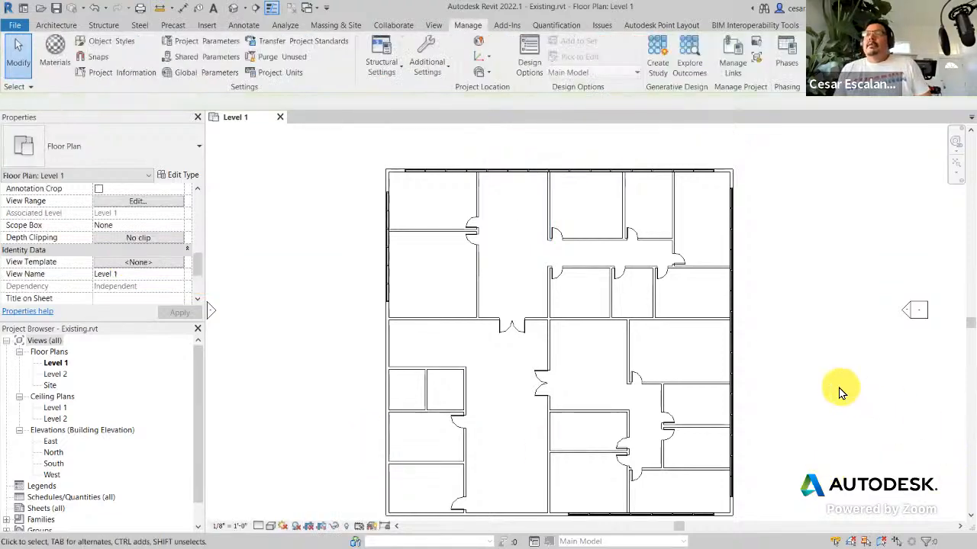
middle_drag(833, 414, 805, 405)
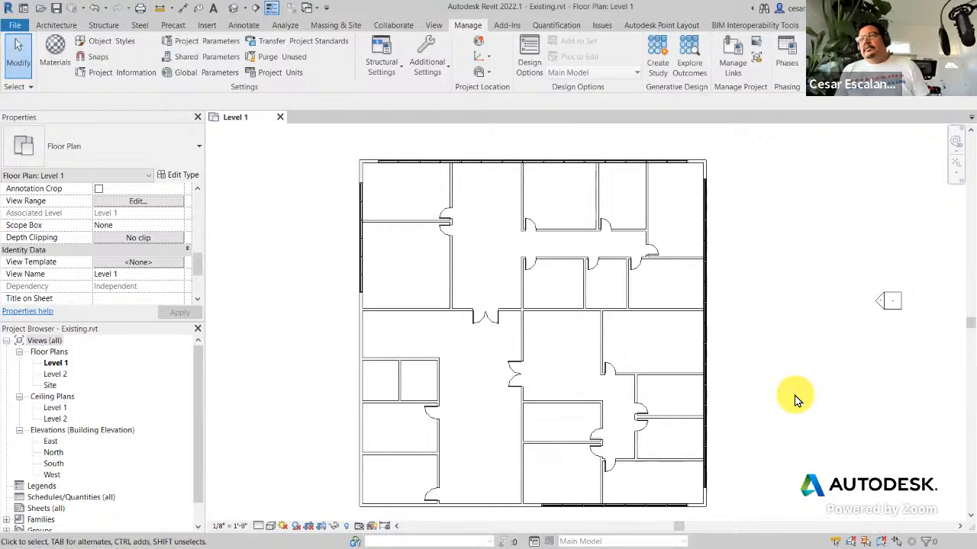
click(789, 52)
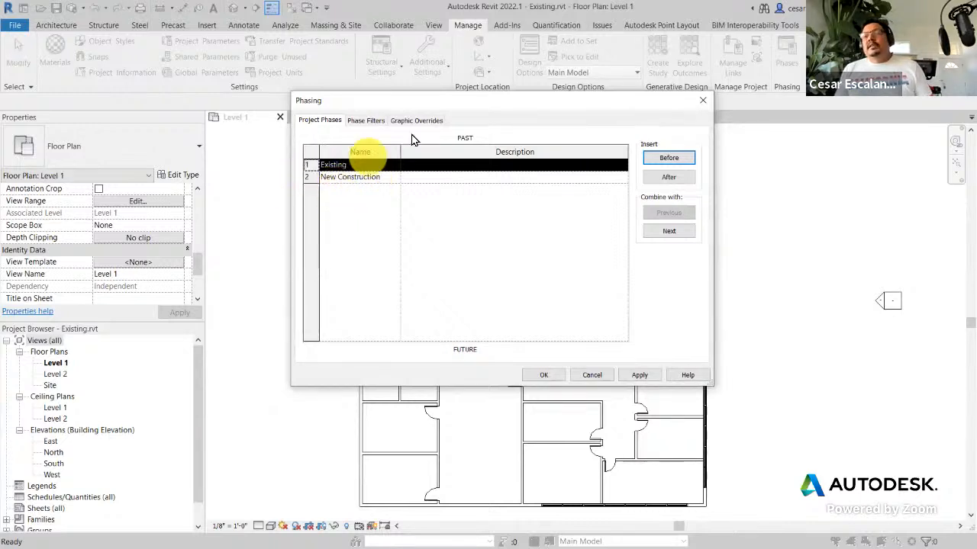
drag(412, 107, 354, 97)
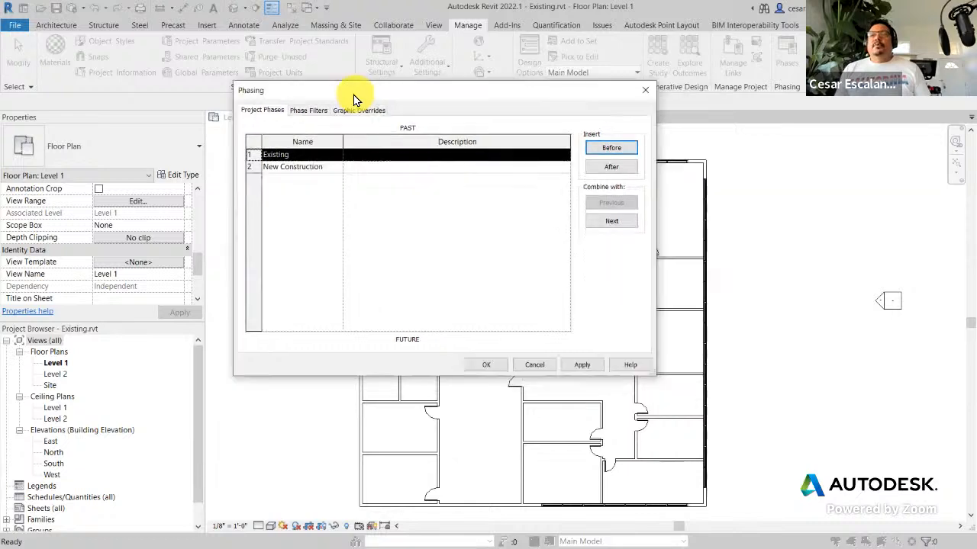
click(283, 168)
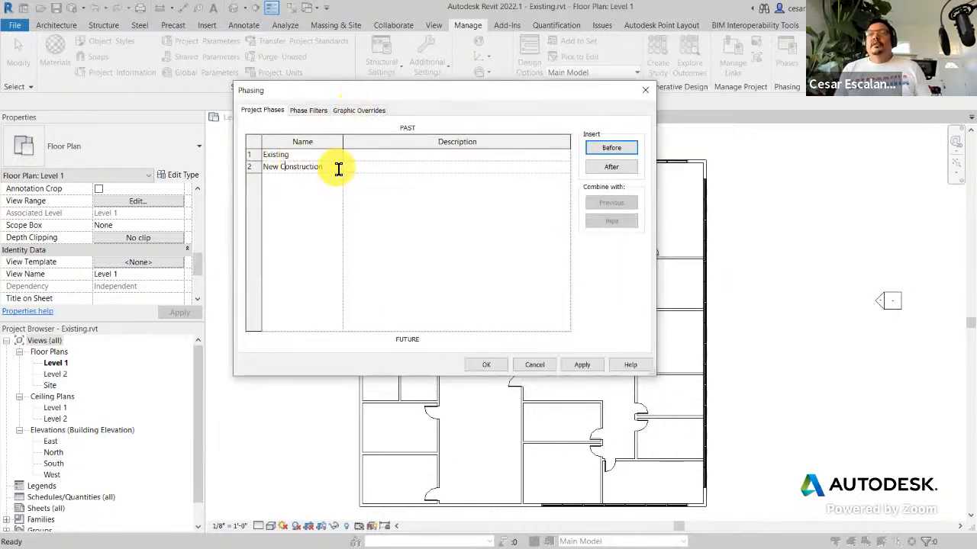
drag(338, 168, 253, 163)
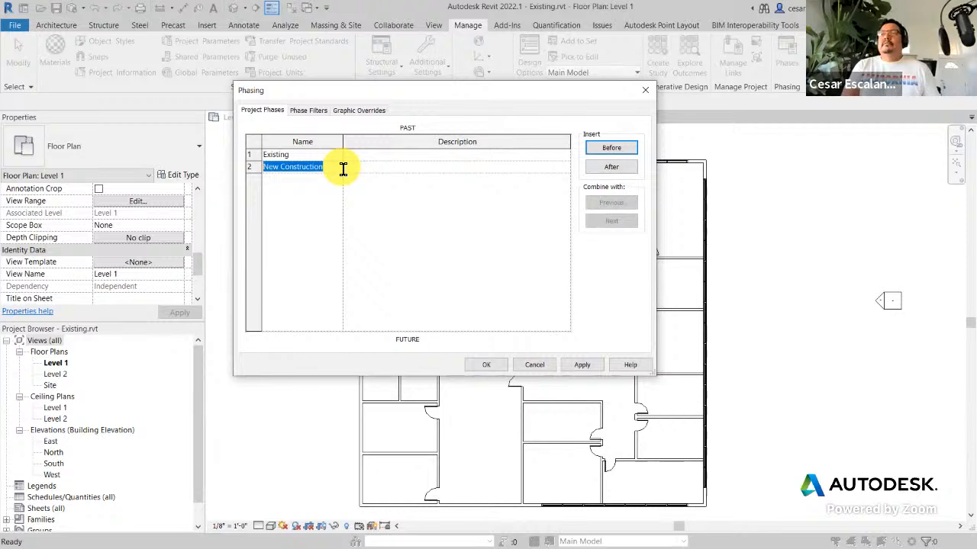
text(Phase 1)
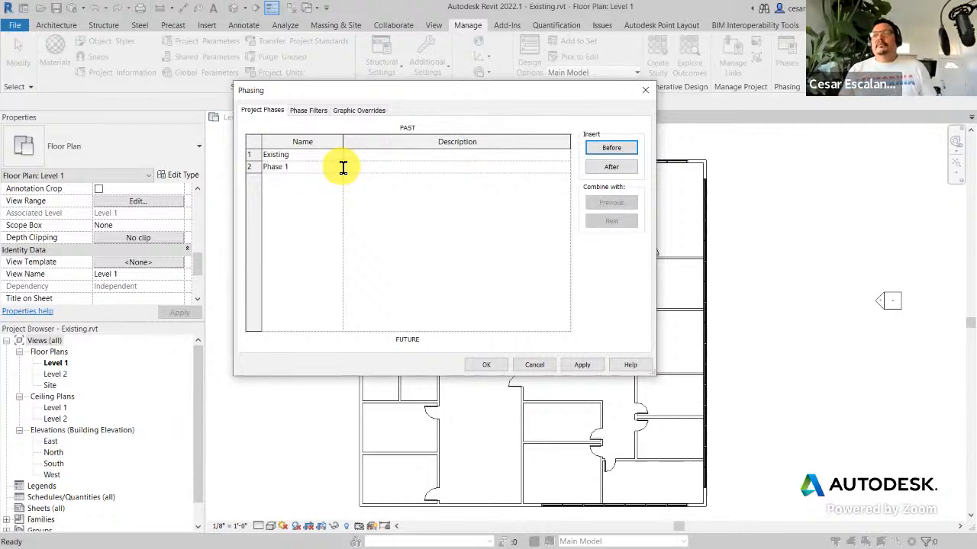
click(381, 207)
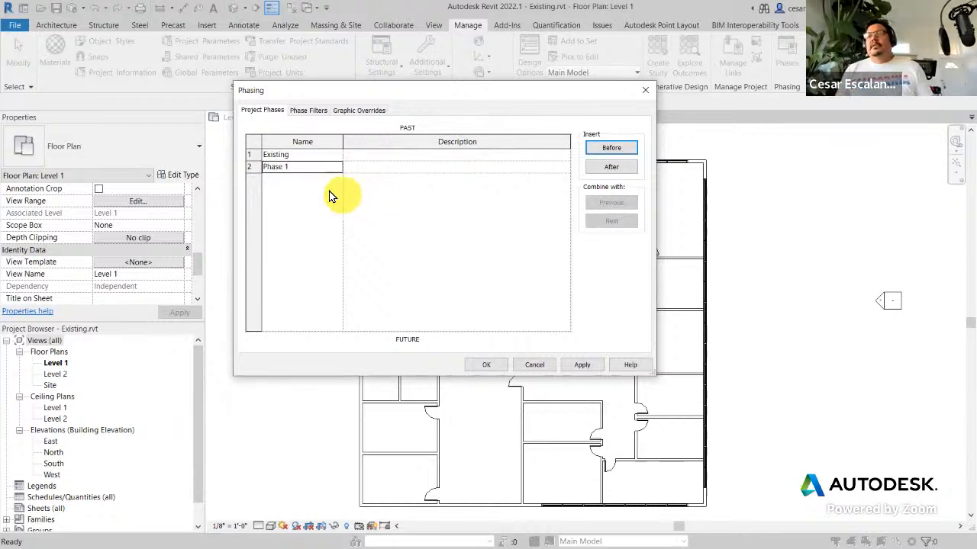
click(257, 171)
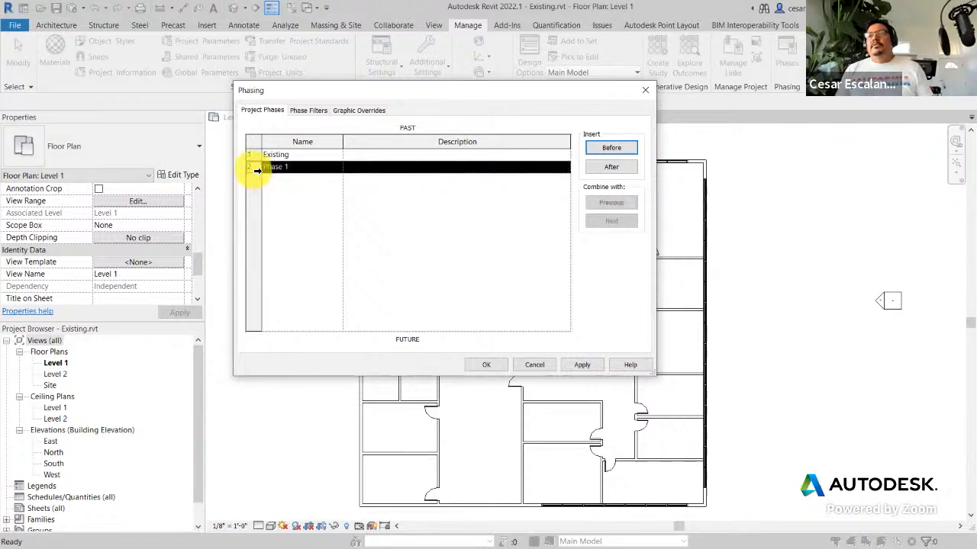
click(626, 168)
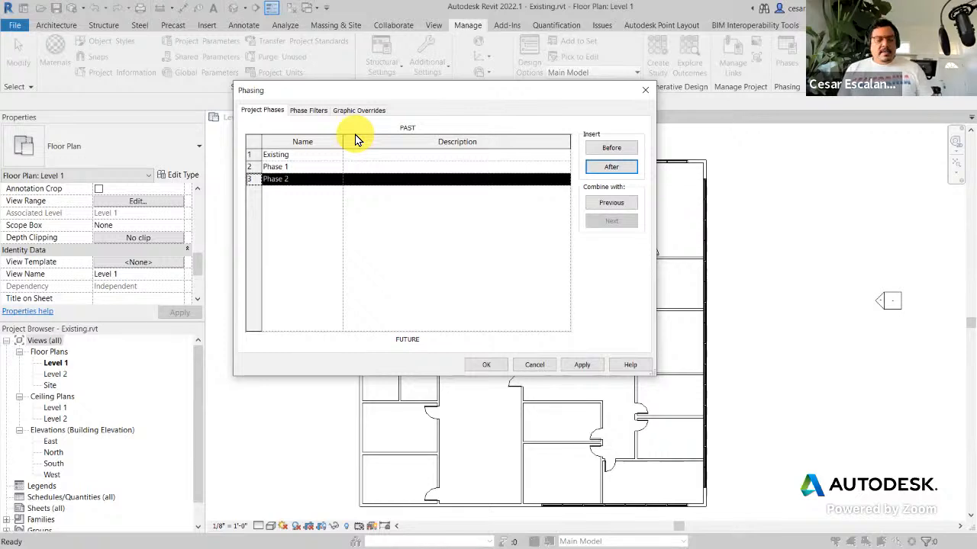
key(ctrl+2)
mouse_move(424, 112)
mouse_down()
mouse_move(384, 119)
mouse_move(414, 104)
mouse_up()
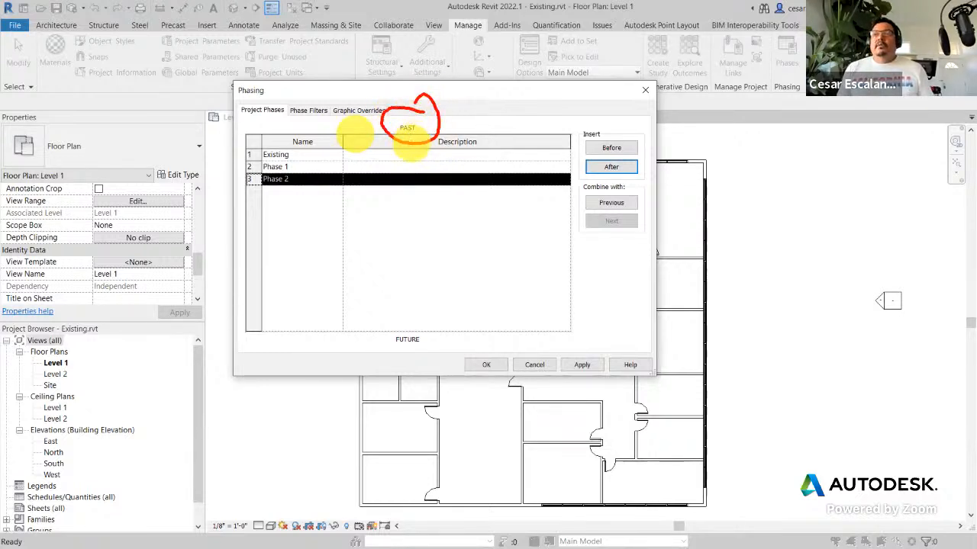
mouse_move(410, 145)
mouse_down()
mouse_move(401, 311)
mouse_move(430, 338)
mouse_move(427, 324)
mouse_up()
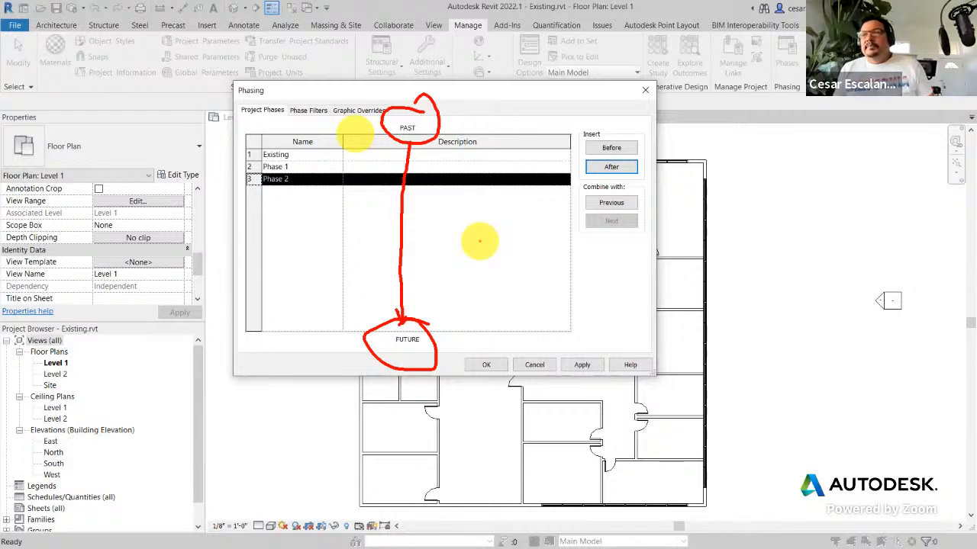
key(Escape)
key(Escape)
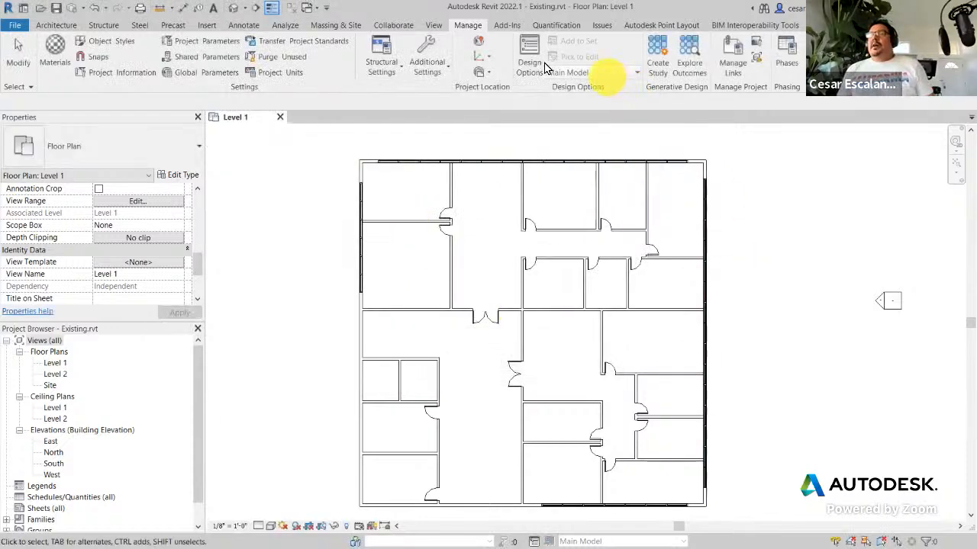
Step: In the project phases, rename New Construction to Phase 1 and insert a new phase before it
click(786, 55)
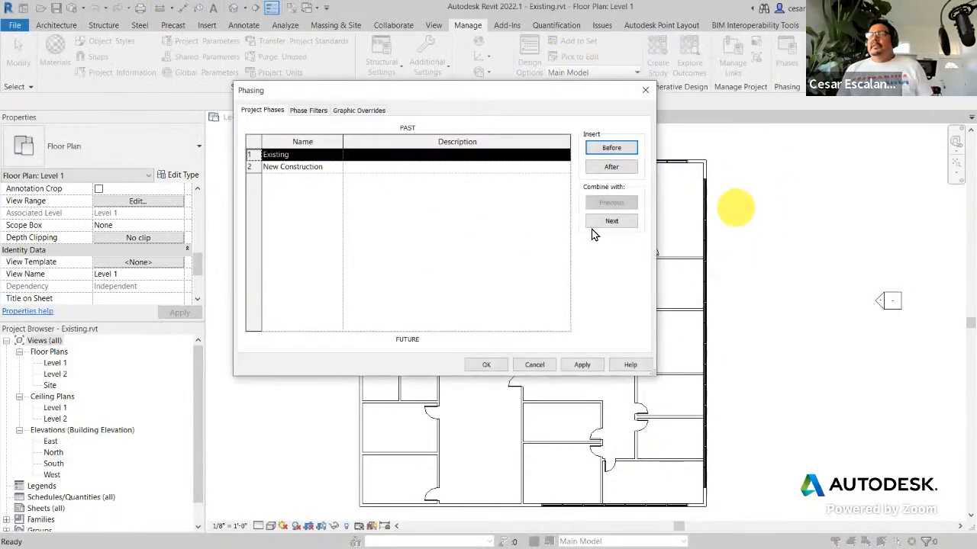
click(330, 169)
click(330, 169)
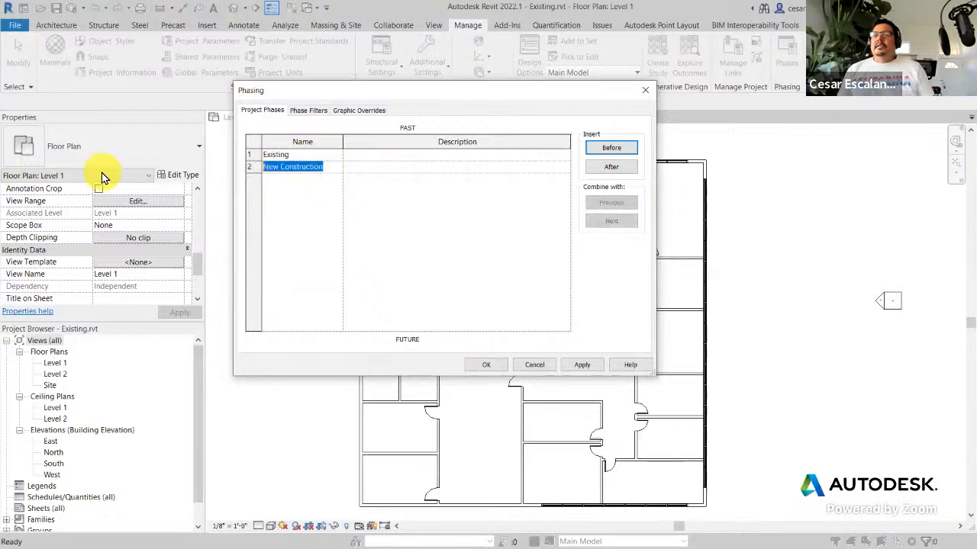
text(Phase 1)
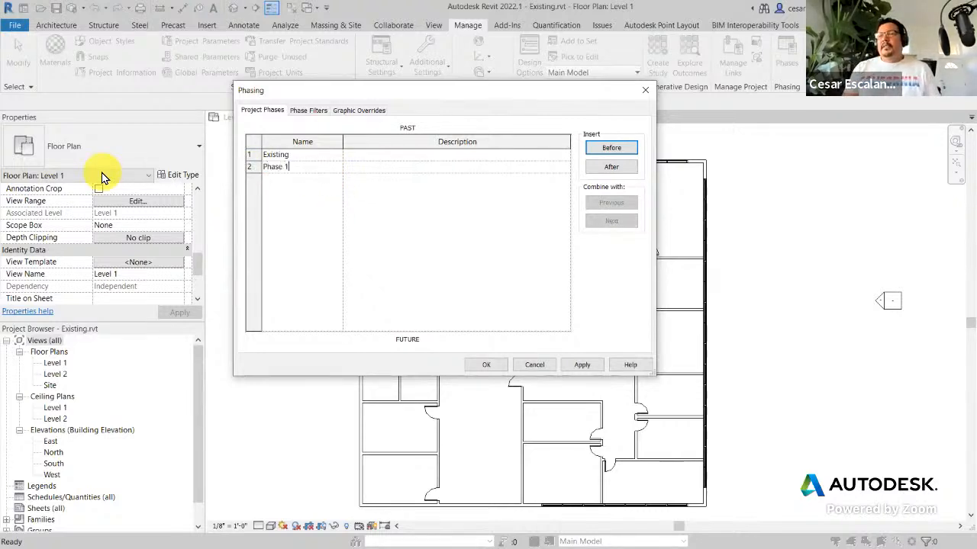
click(632, 148)
click(253, 179)
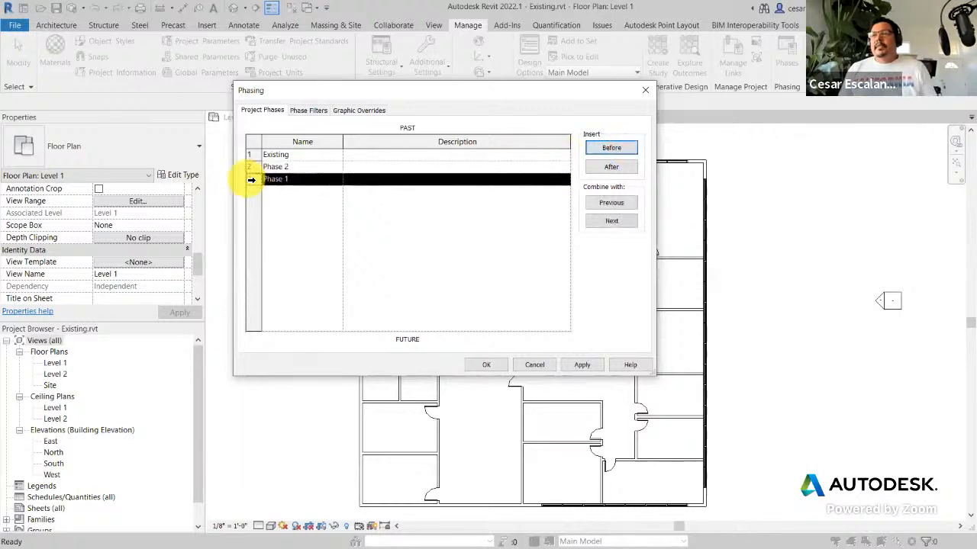
Step: Rename the second project phase to Phase 1 and the third to Phase 2, and accept the phasing settings
click(287, 167)
double_click(288, 167)
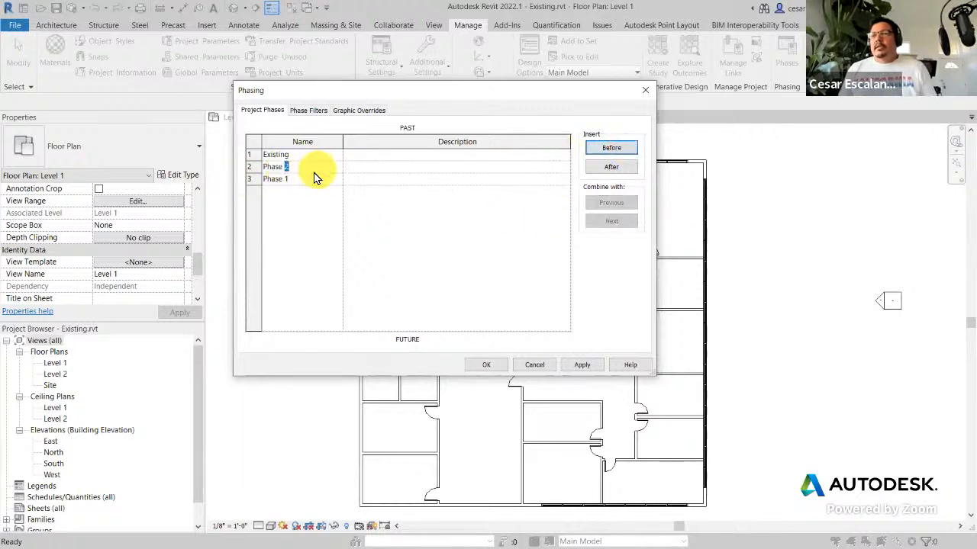
text(2)
click(288, 168)
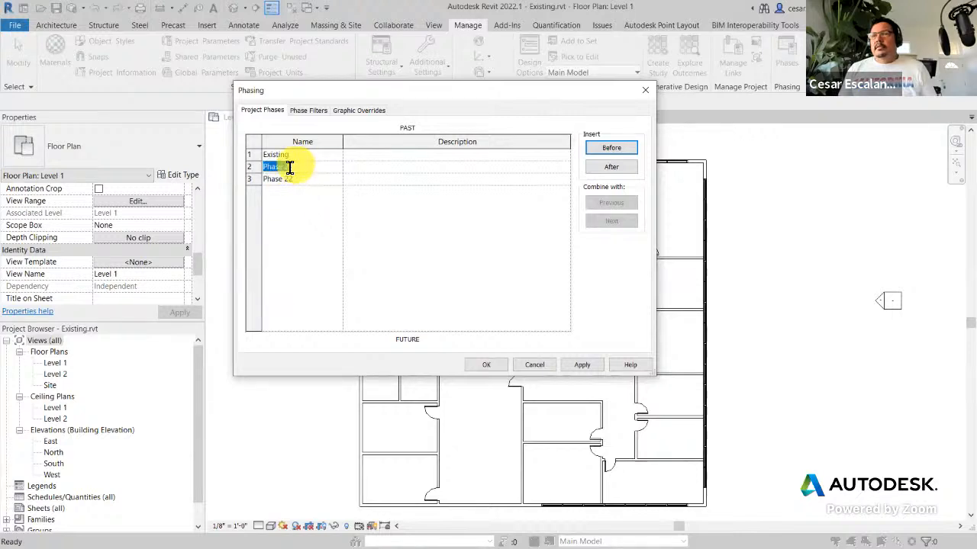
click(296, 167)
key(BackSpace)
text(1)
click(286, 181)
drag(296, 181, 284, 181)
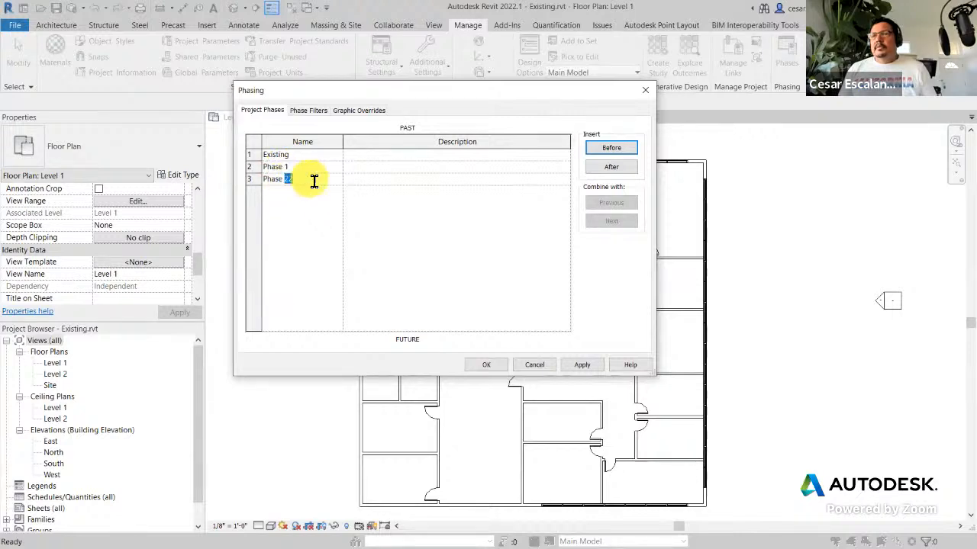
text(2)
click(318, 229)
click(579, 364)
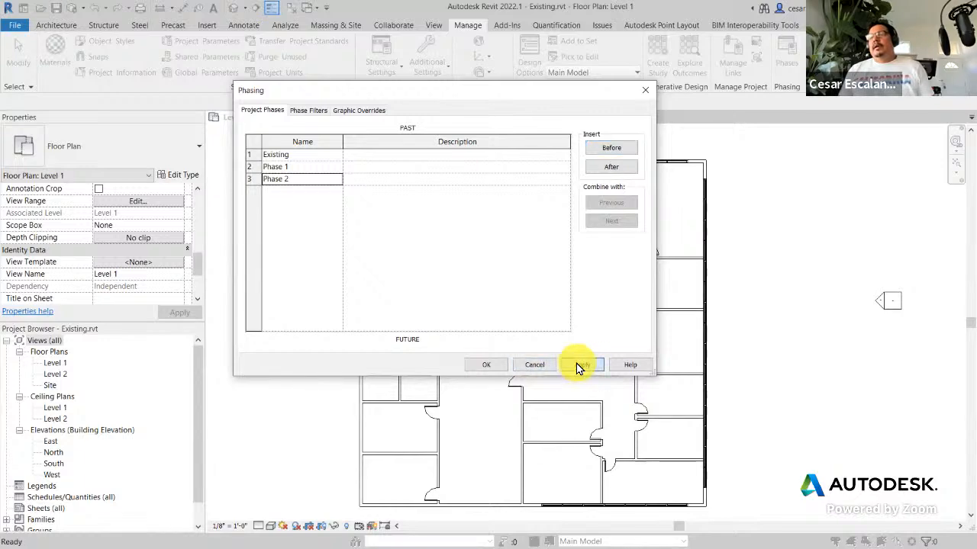
click(489, 366)
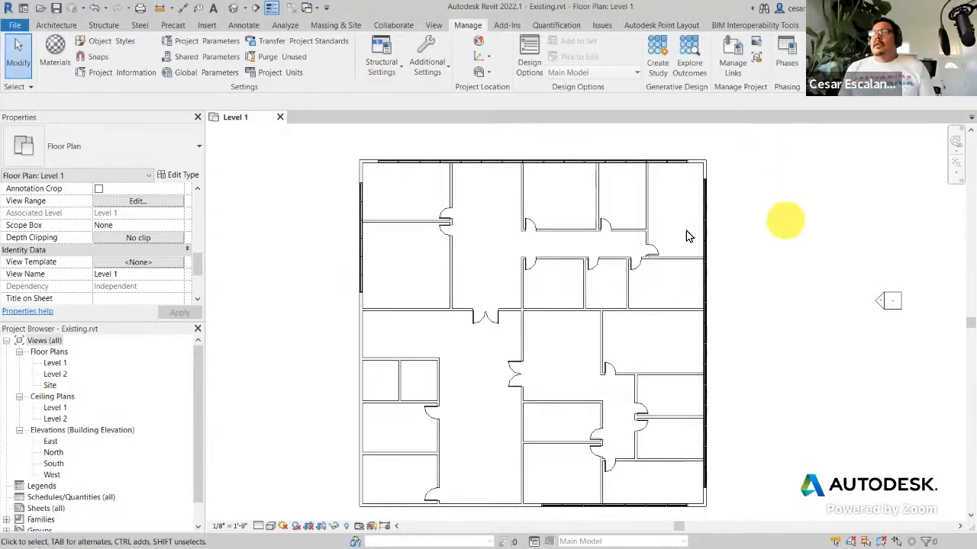
Step: Recheck which phase the upper interior wall beside the central open area is assigned to
scroll(534, 218, up, 1)
scroll(527, 210, up, 3)
click(515, 191)
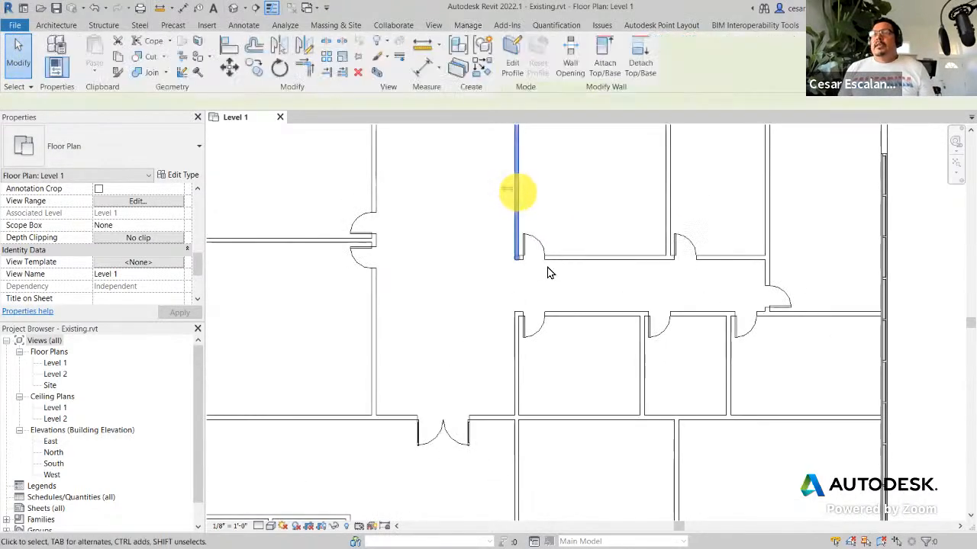
middle_drag(469, 327, 610, 312)
scroll(608, 318, down, 2)
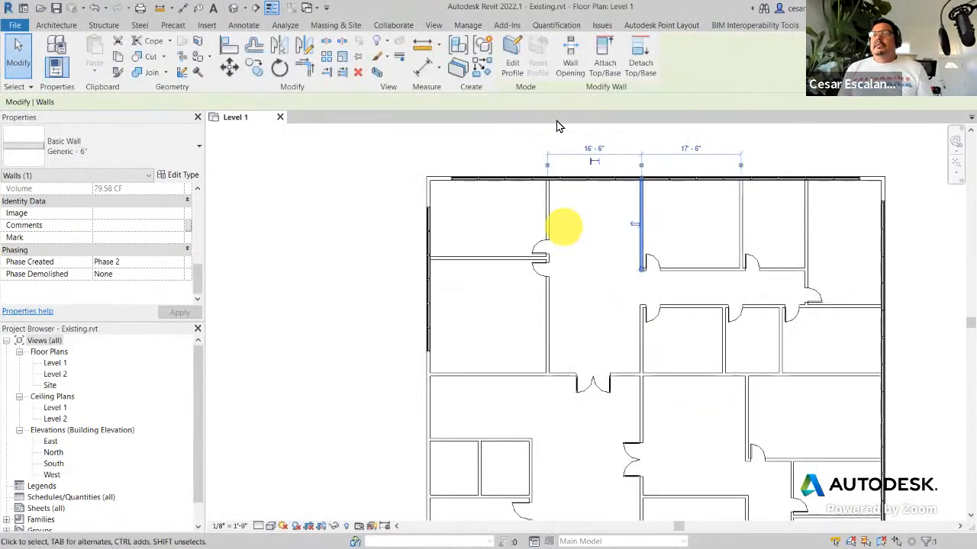
click(296, 272)
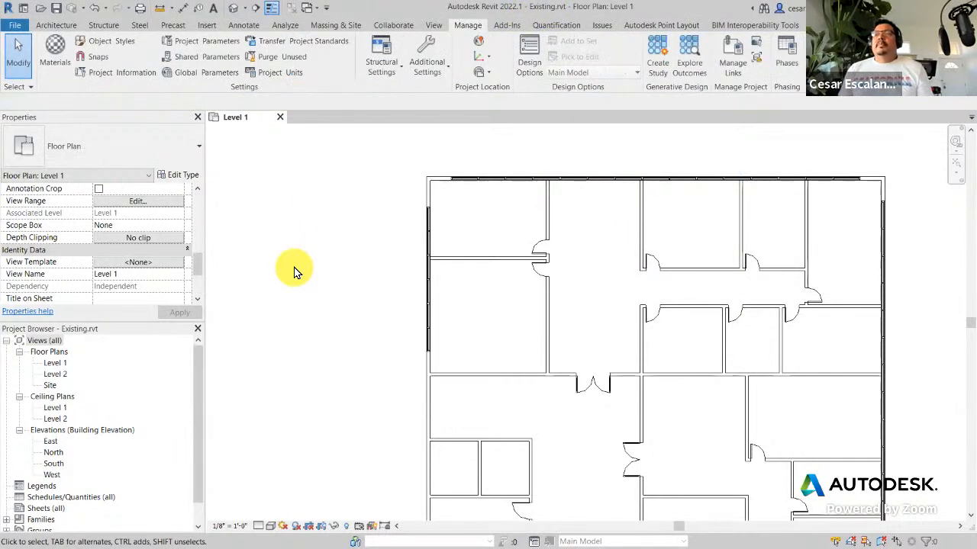
Step: Try to save the project under a new file name in the Phasing-DesOptions folder
click(15, 25)
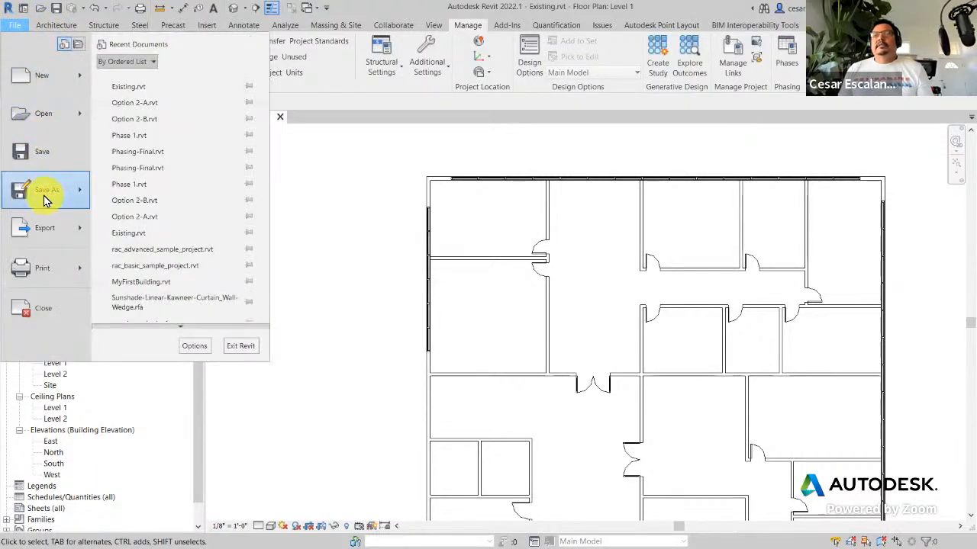
mouse_move(42, 192)
click(169, 147)
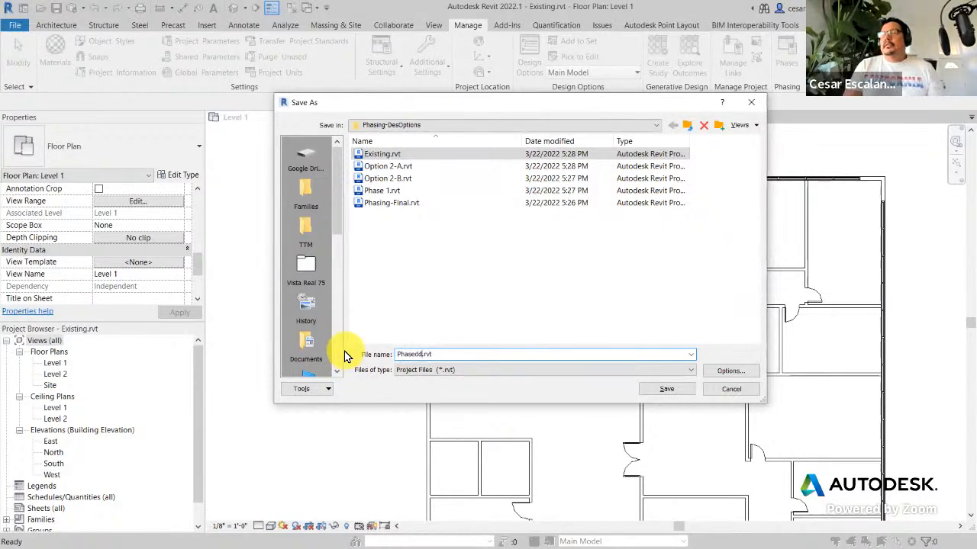
key(BackSpace)
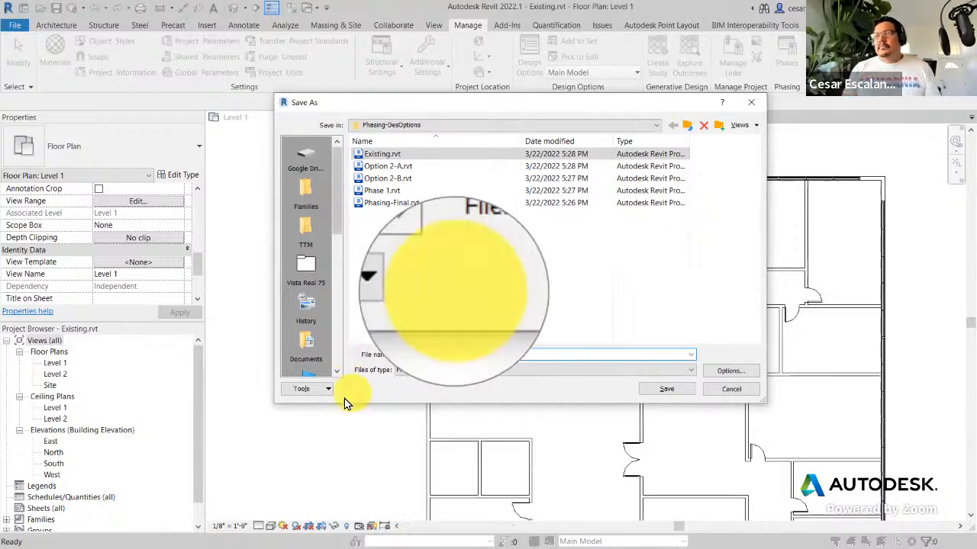
key(Return)
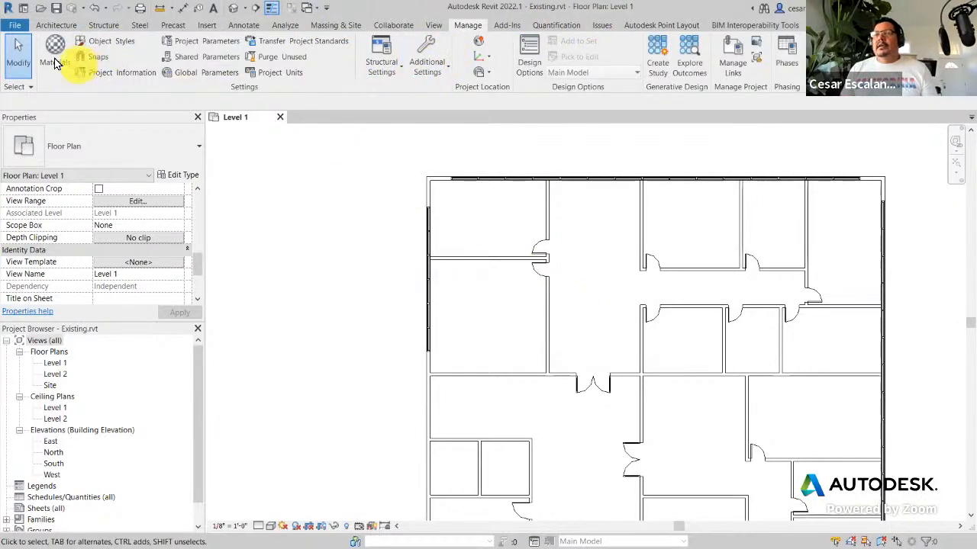
Step: Save the project as a new file named OfficeProjectinPHases.rvt in the Phasing-DesOptions folder
click(15, 24)
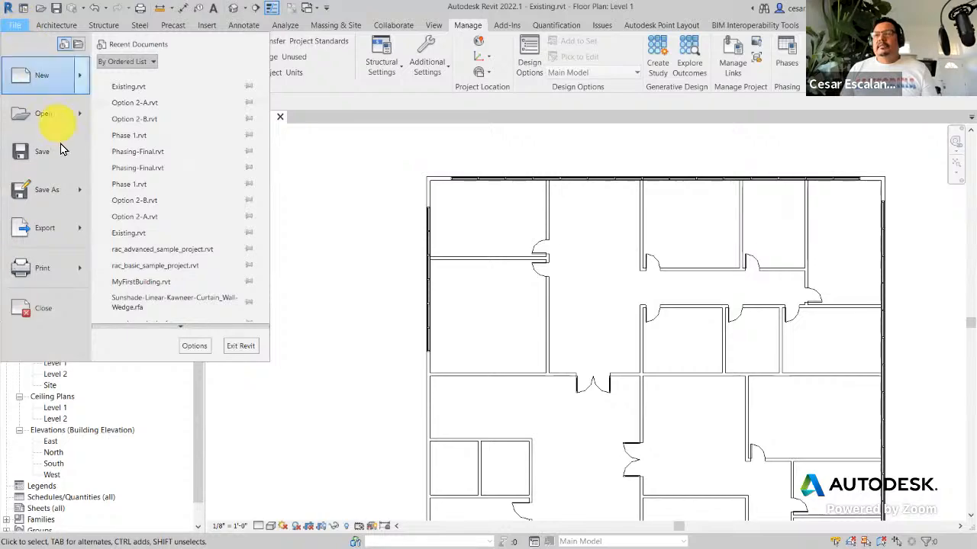
mouse_move(51, 198)
click(152, 142)
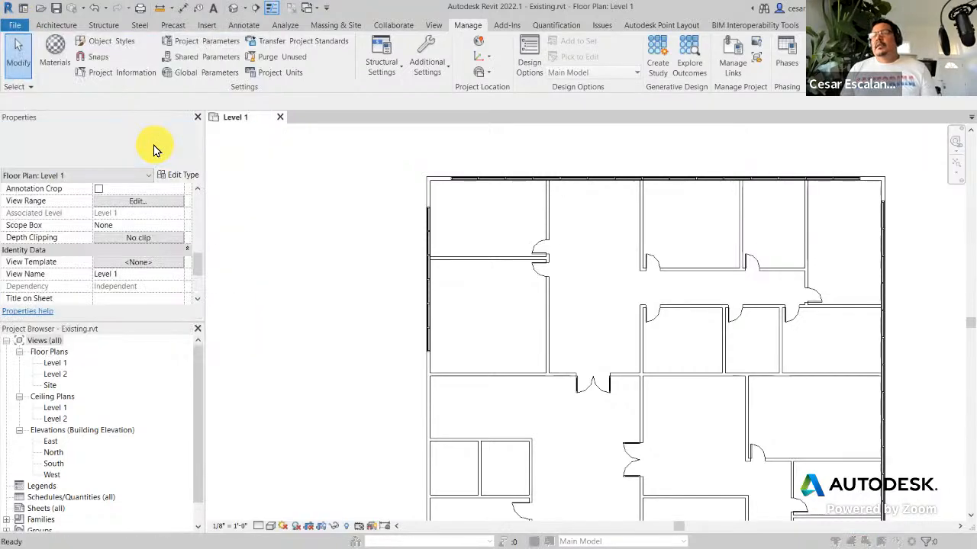
click(416, 356)
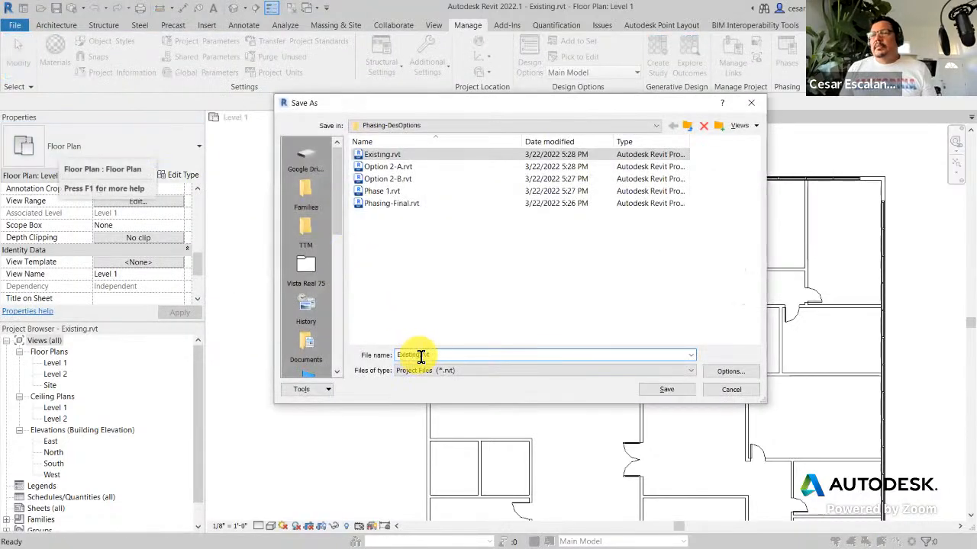
double_click(419, 356)
text(Office)
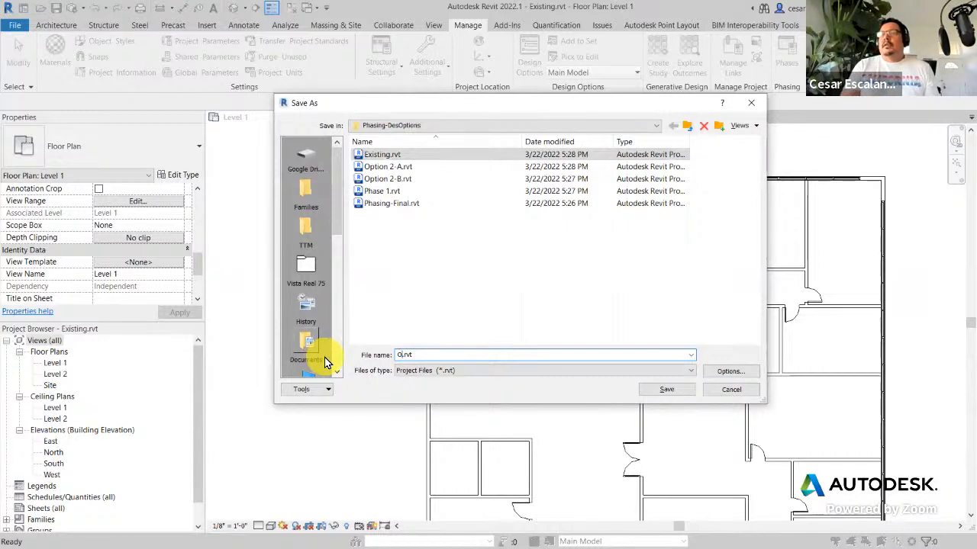
text(Proj)
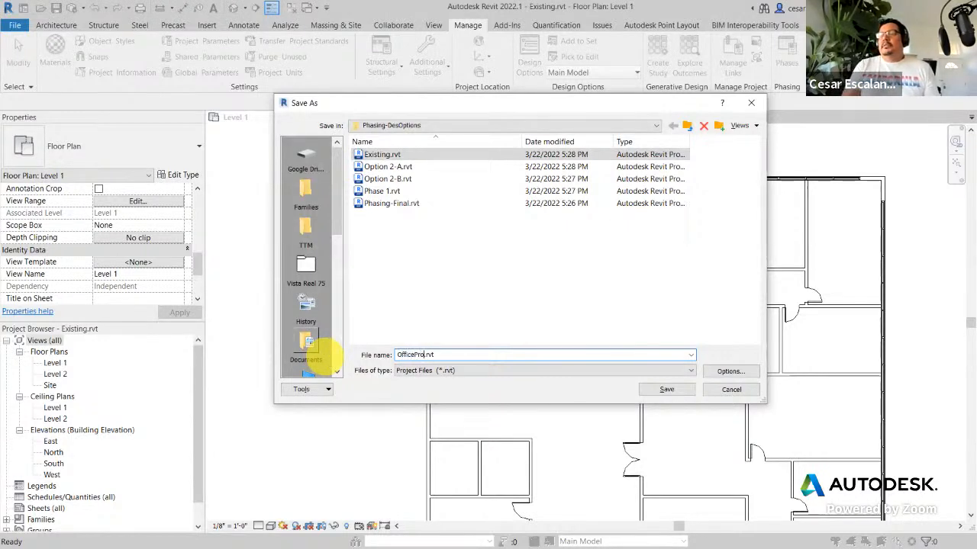
text(ect)
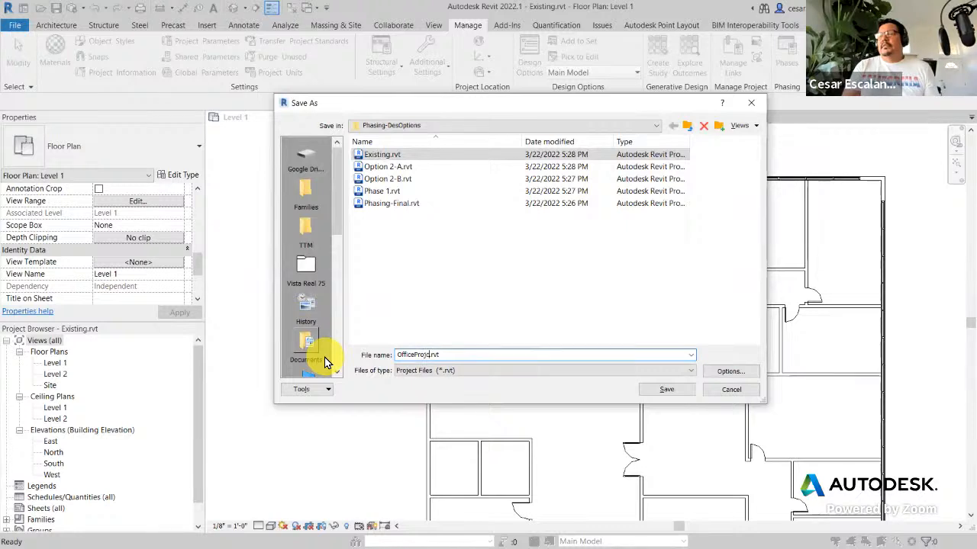
text(InPhases)
click(666, 390)
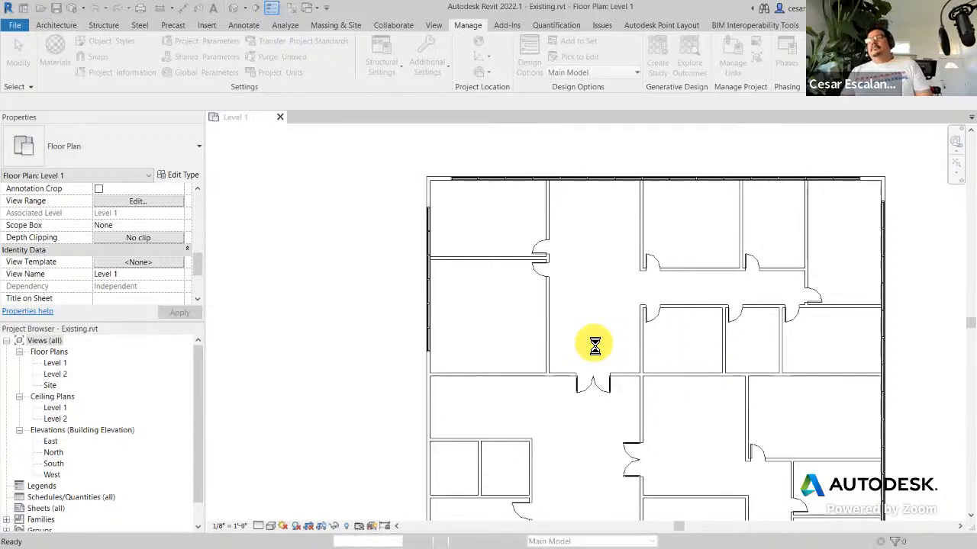
Step: Check which phase the upper-left interior wall beside the central open area was created in
scroll(480, 329, down, 4)
middle_drag(511, 328, 492, 306)
scroll(493, 308, up, 3)
click(503, 305)
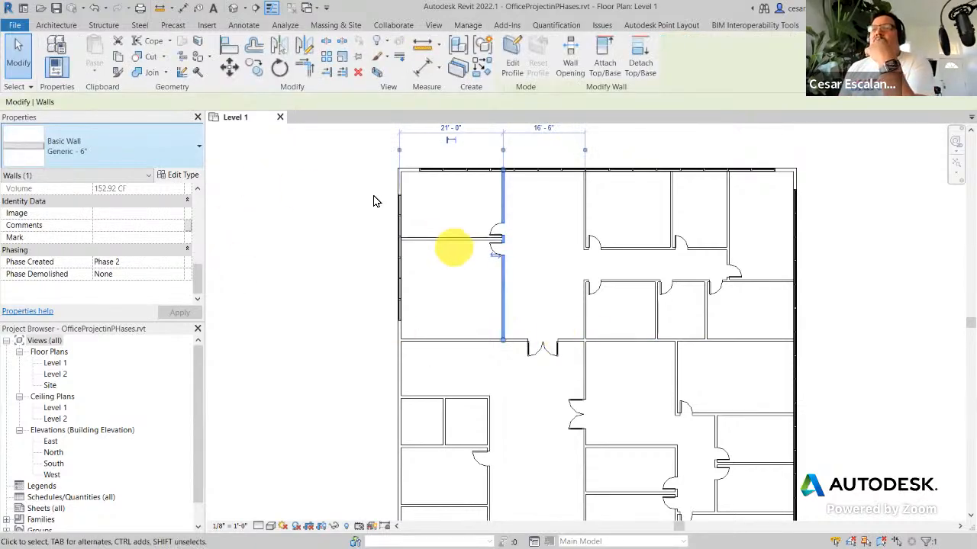
scroll(374, 224, down, 2)
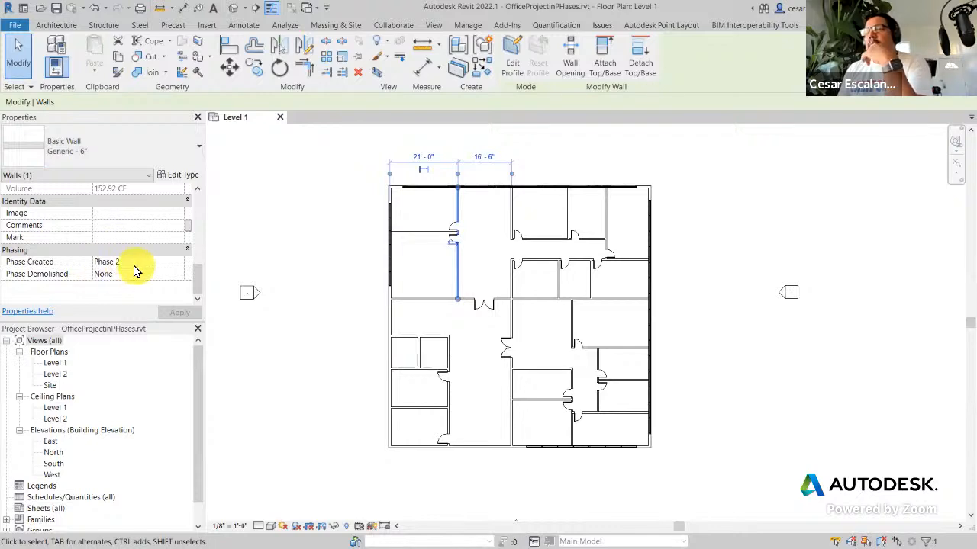
click(346, 451)
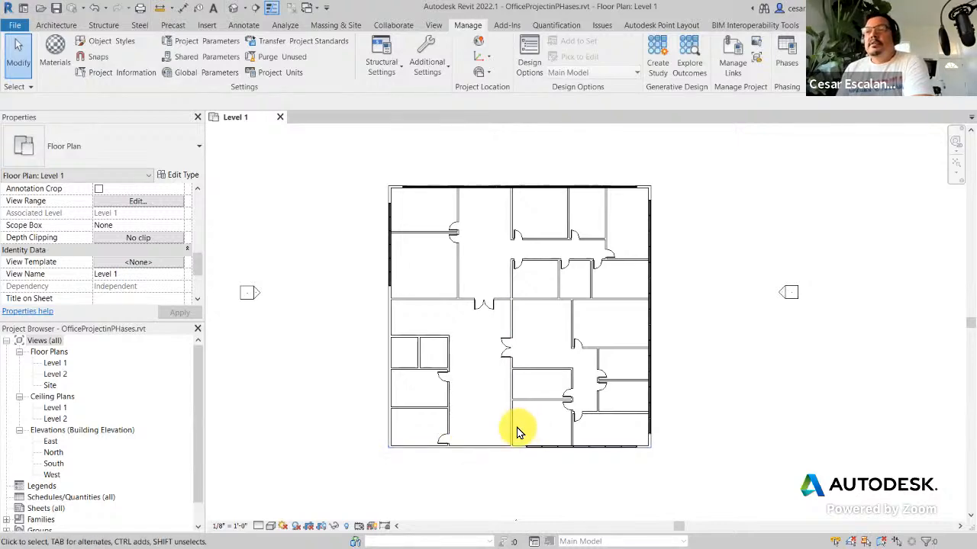
Step: Check the creation phase of the lower interior wall with the double door, and the phase settings of the Level 1 plan view
scroll(523, 425, up, 3)
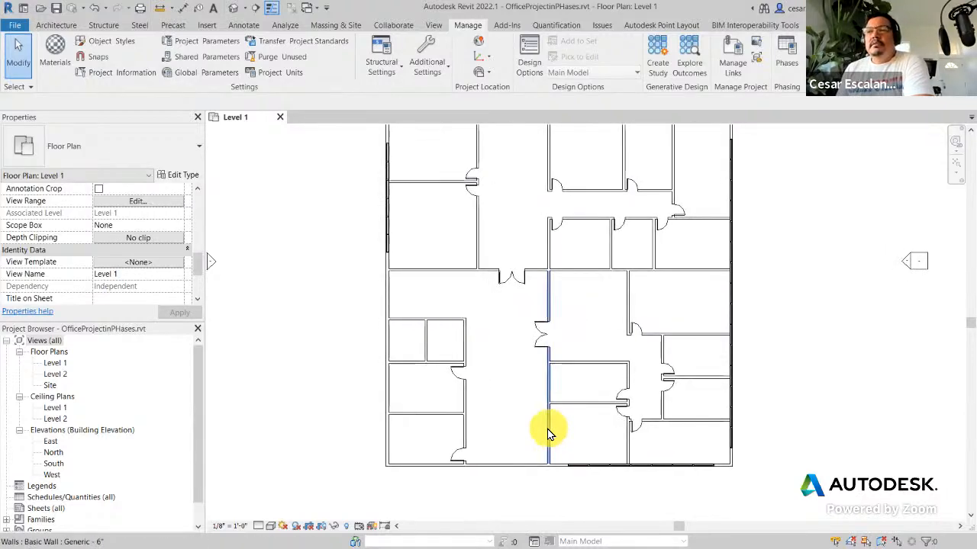
click(547, 433)
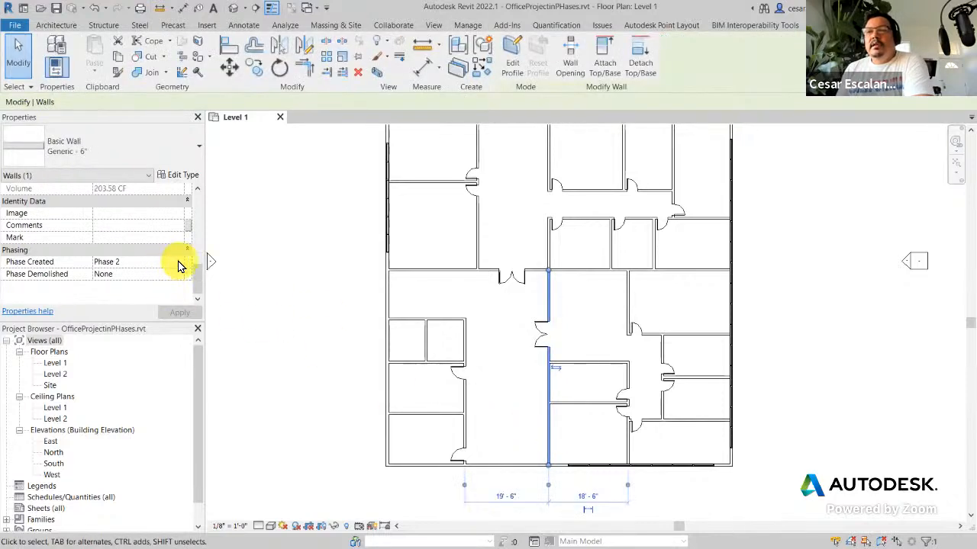
click(253, 323)
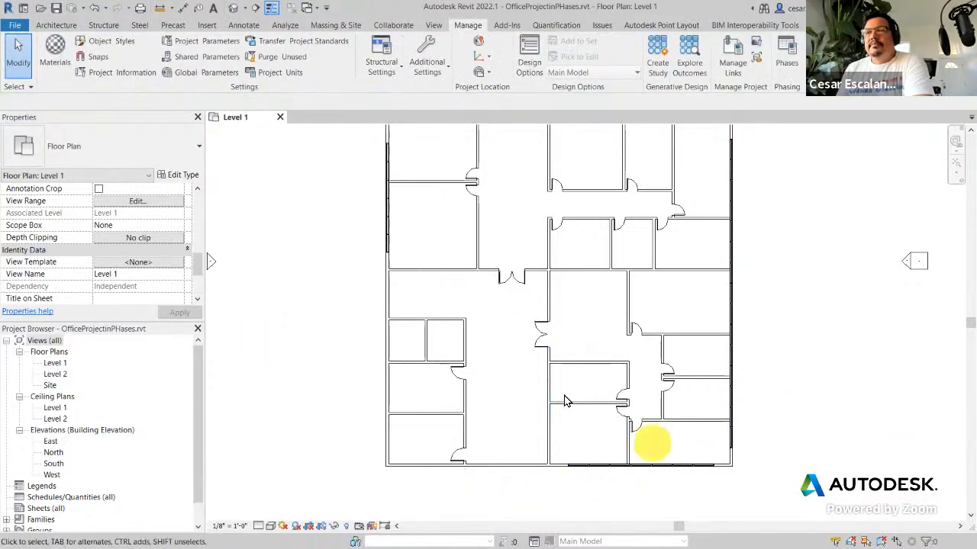
middle_drag(670, 370, 687, 401)
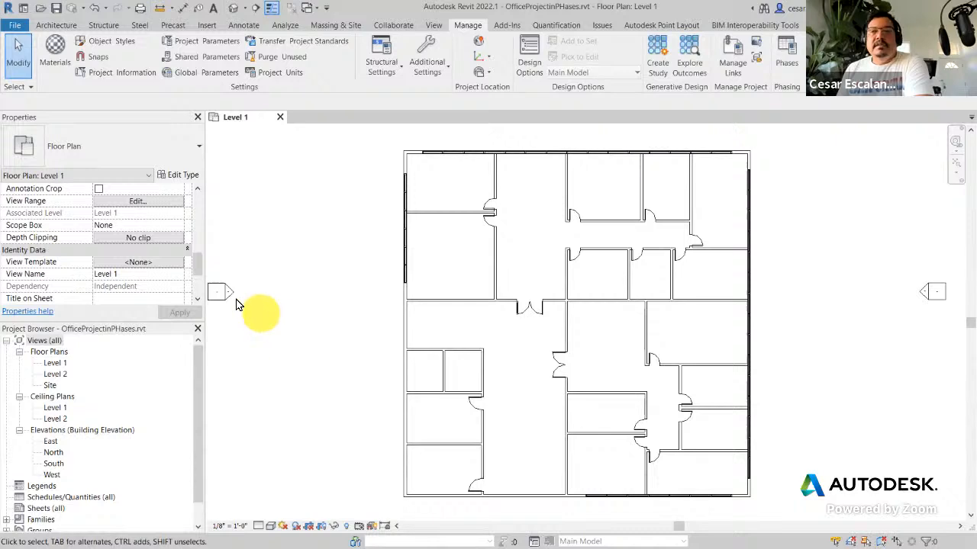
drag(201, 265, 199, 287)
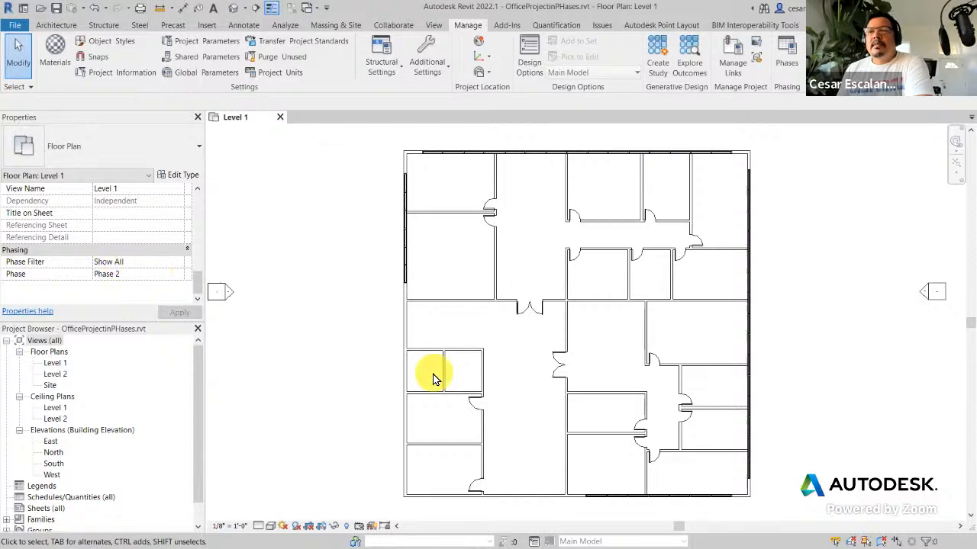
Step: Set Phase Created to Existing for the long interior wall with two doors bordering the lower-left rooms
click(481, 433)
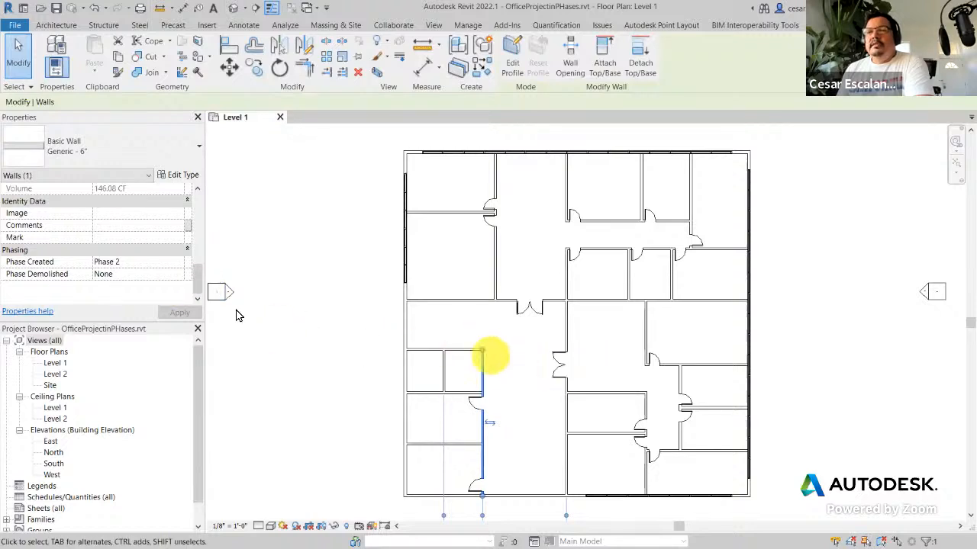
click(175, 264)
click(179, 262)
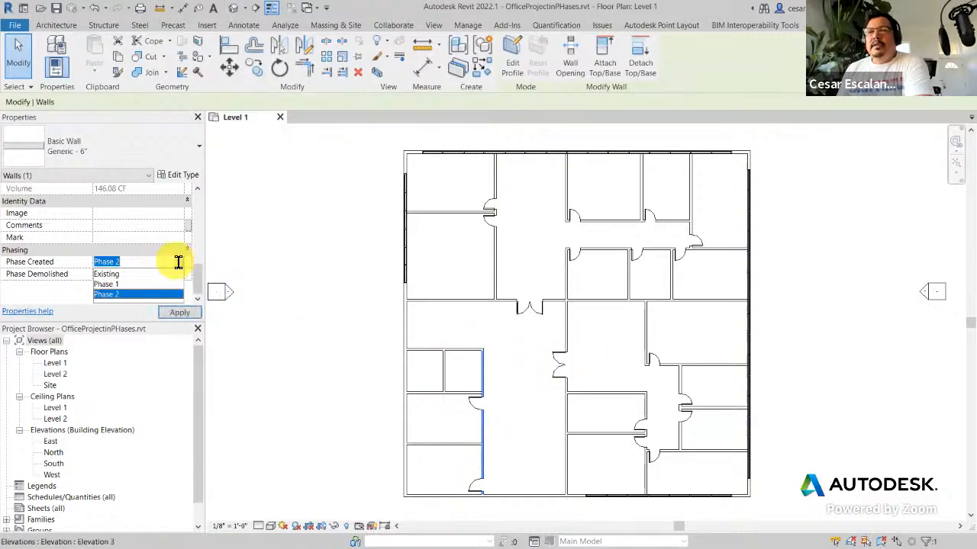
click(119, 274)
click(180, 314)
click(292, 402)
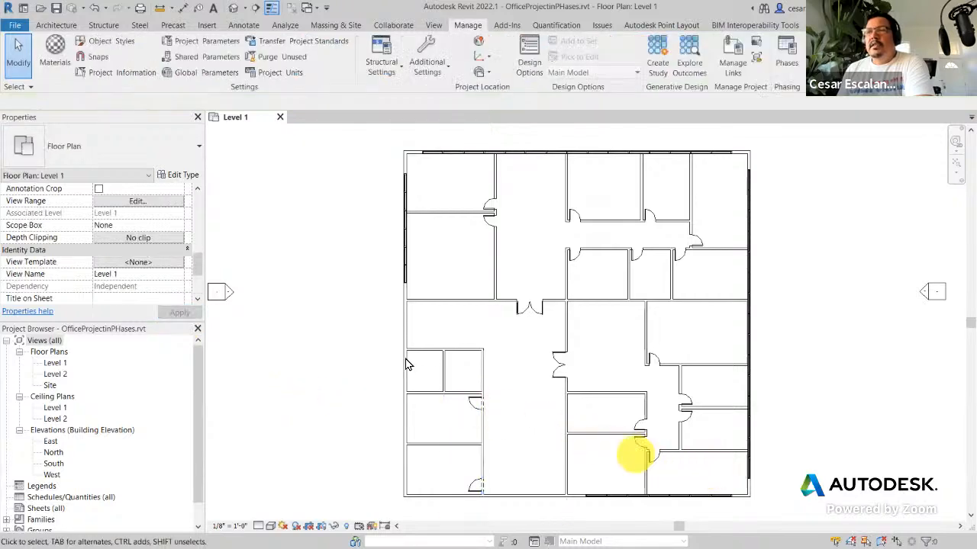
Step: Select the whole floor plan and filter the selection down to the Walls category only
scroll(500, 379, up, 4)
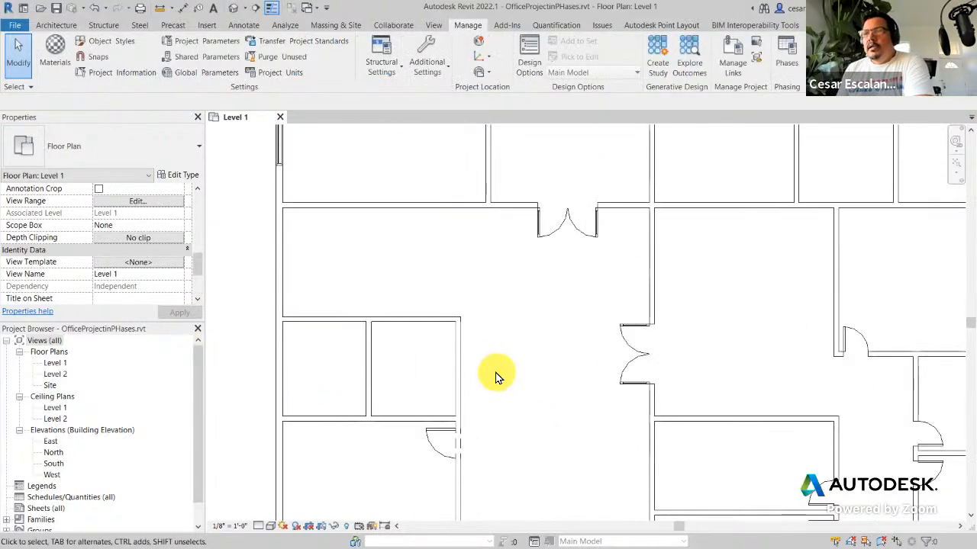
scroll(498, 375, down, 3)
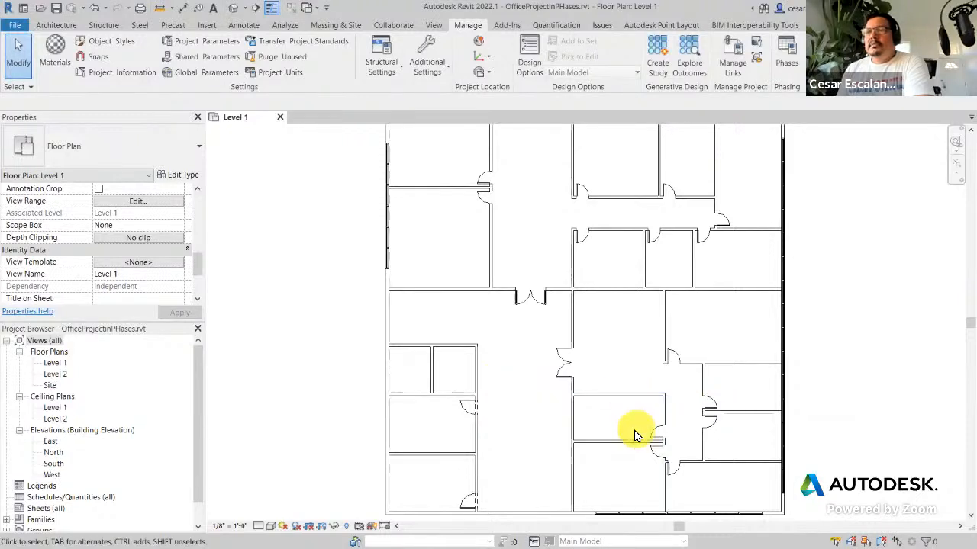
scroll(480, 364, down, 3)
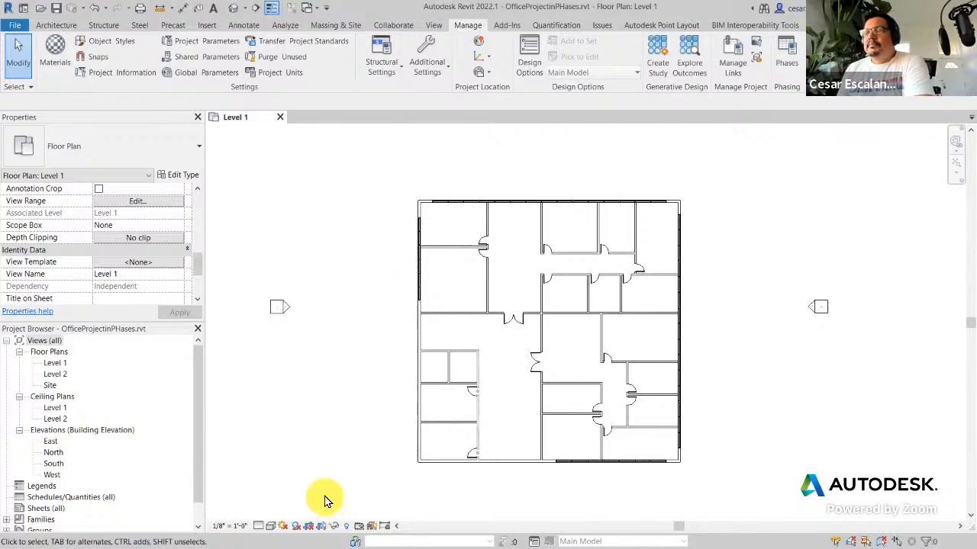
drag(328, 492, 731, 177)
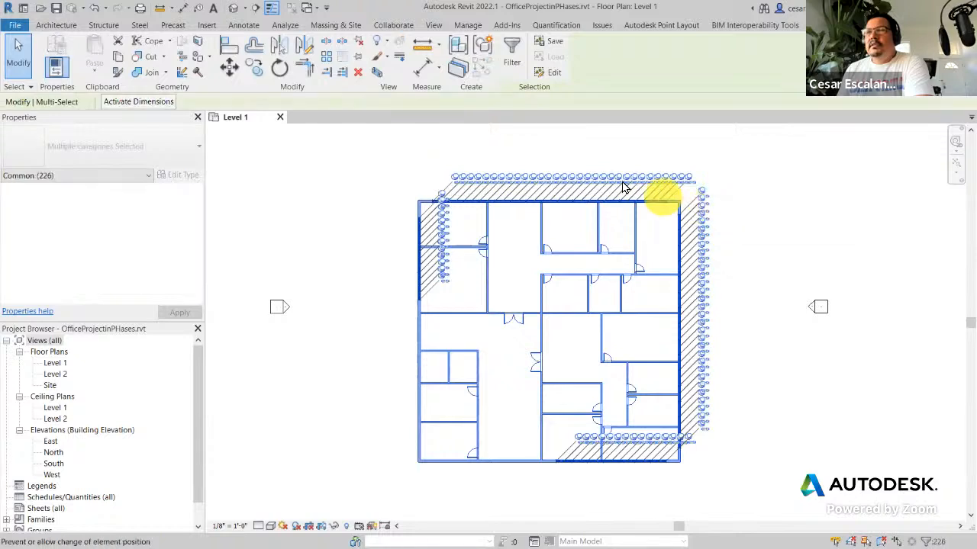
click(513, 62)
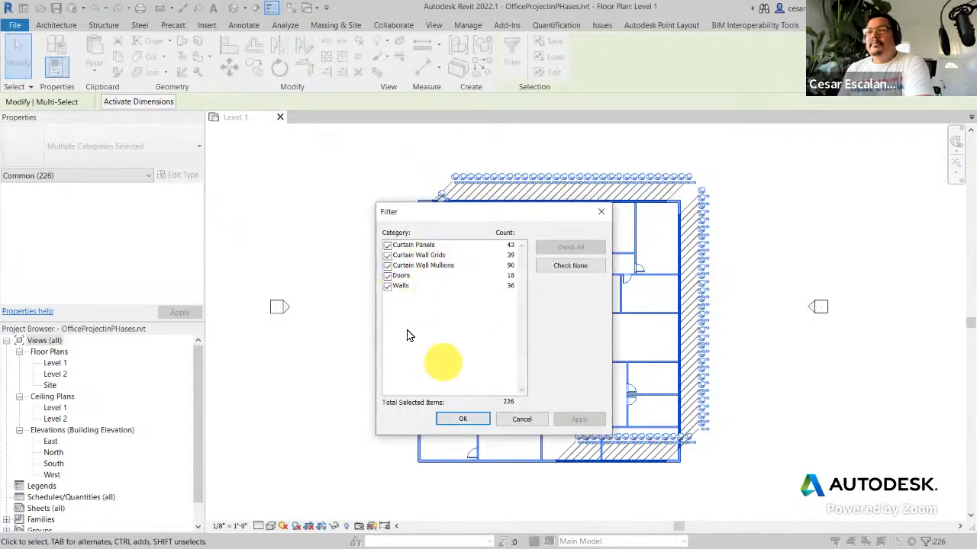
click(388, 276)
click(388, 265)
click(387, 255)
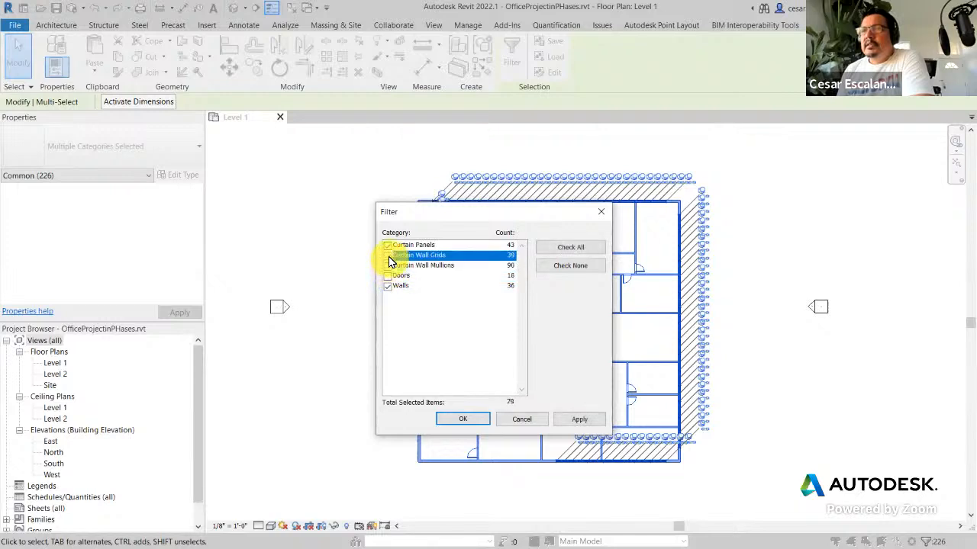
click(387, 245)
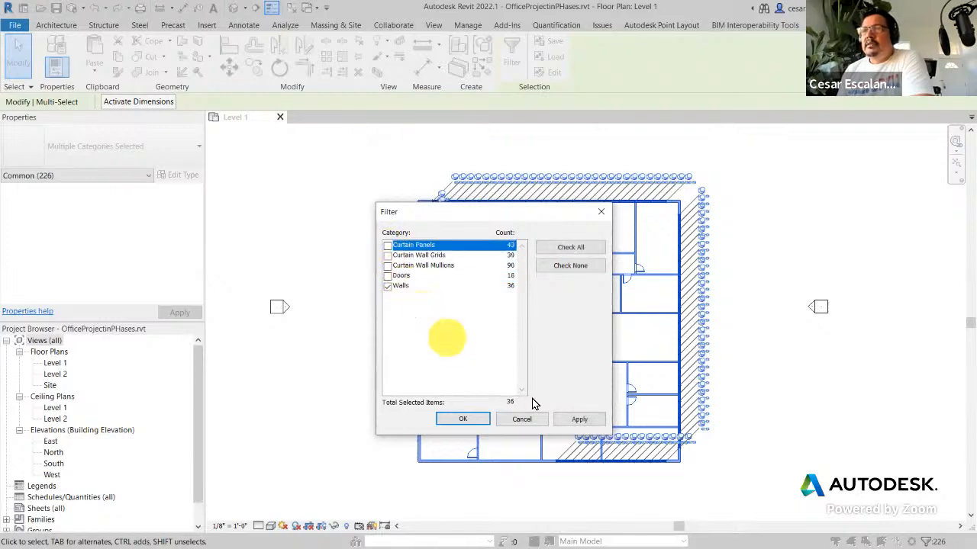
click(579, 420)
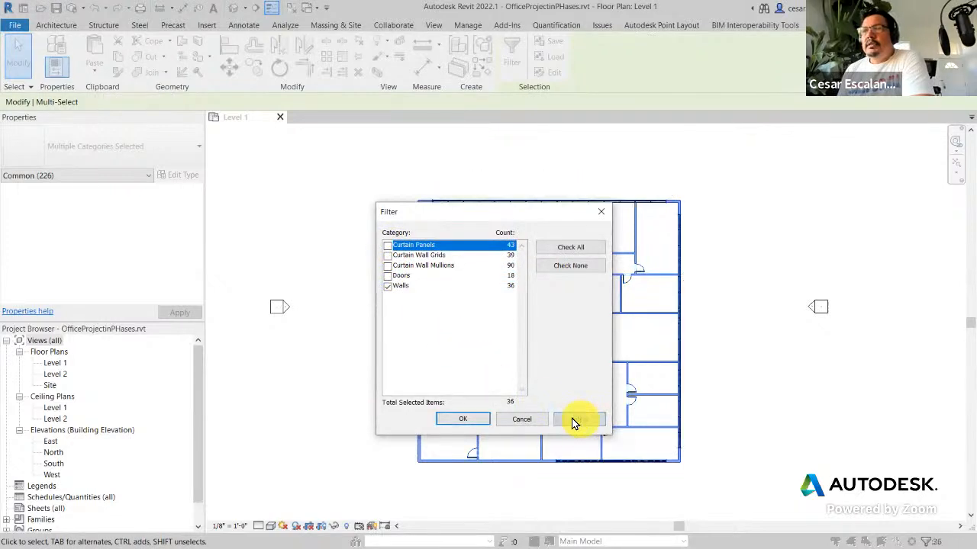
click(467, 421)
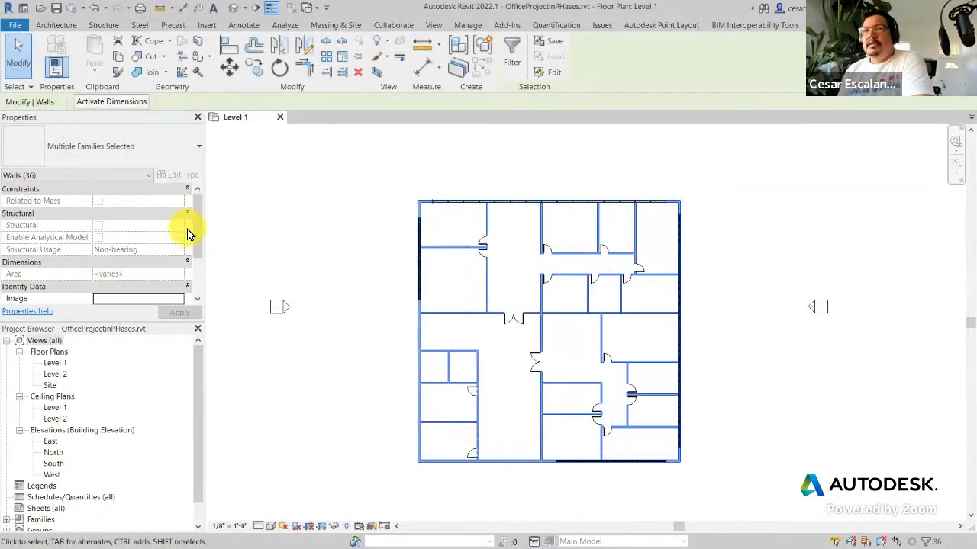
Step: Look through the properties of the selected walls for phasing parameters, and clear the selection
drag(196, 237, 194, 298)
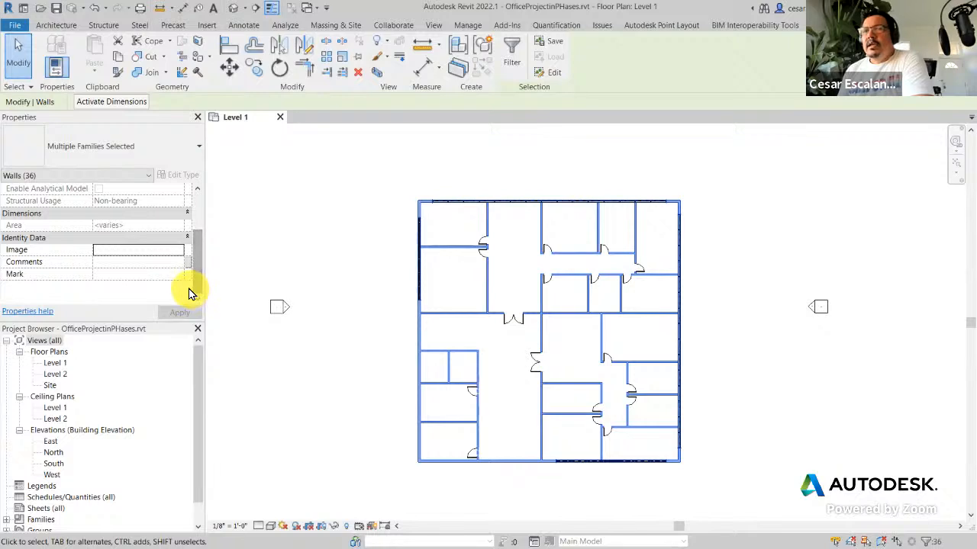
scroll(189, 264, up, 2)
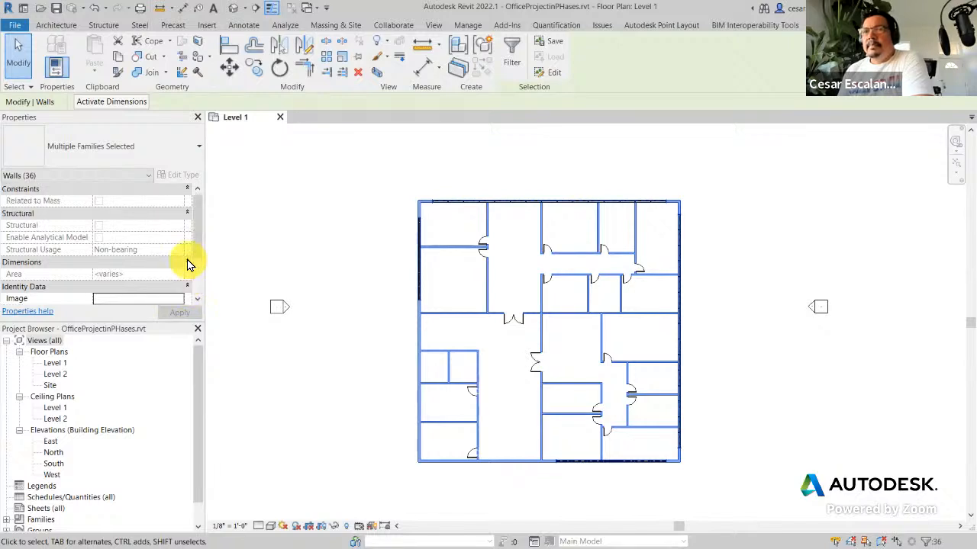
scroll(190, 264, down, 2)
scroll(189, 264, up, 2)
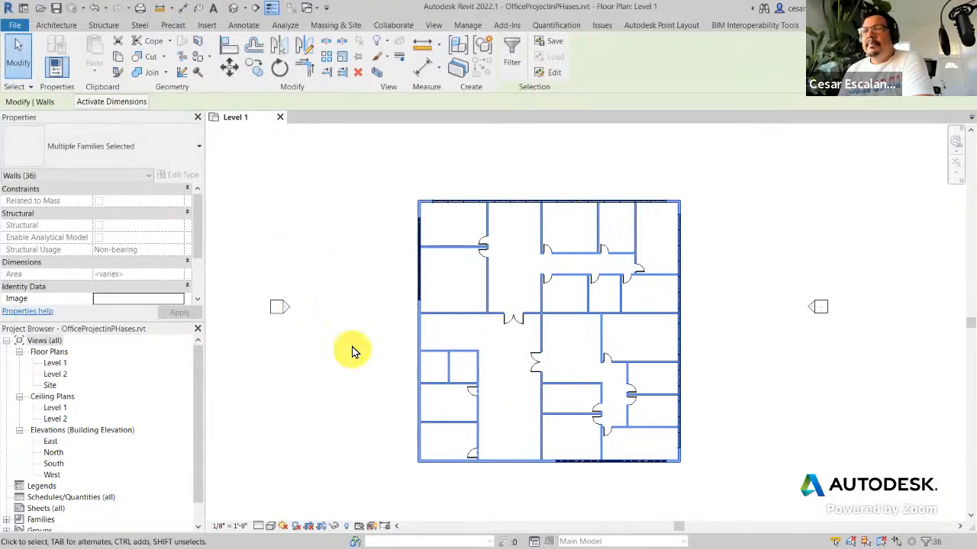
click(109, 177)
click(283, 242)
click(366, 262)
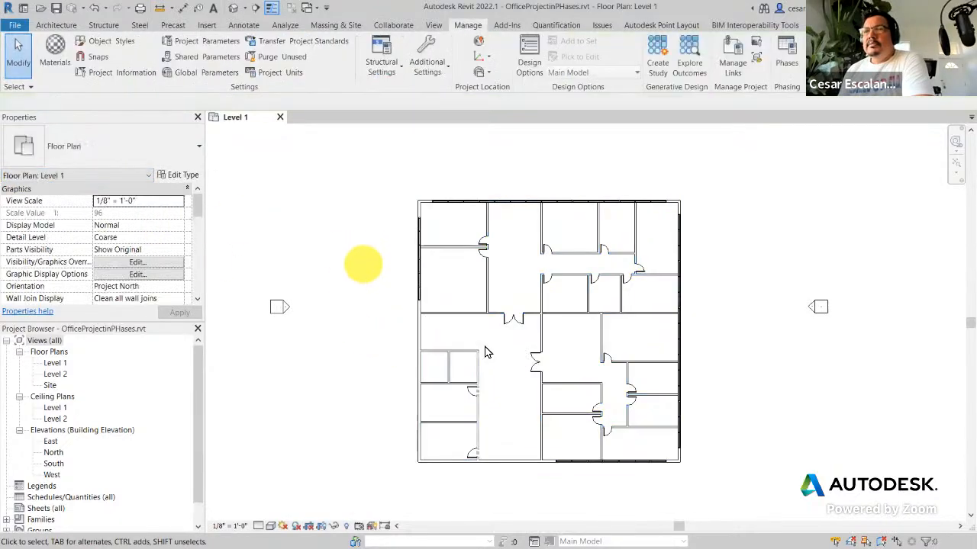
Step: Select the whole Level 1 floor plan and filter the selection down to the Doors category only
scroll(485, 353, up, 2)
scroll(491, 338, down, 3)
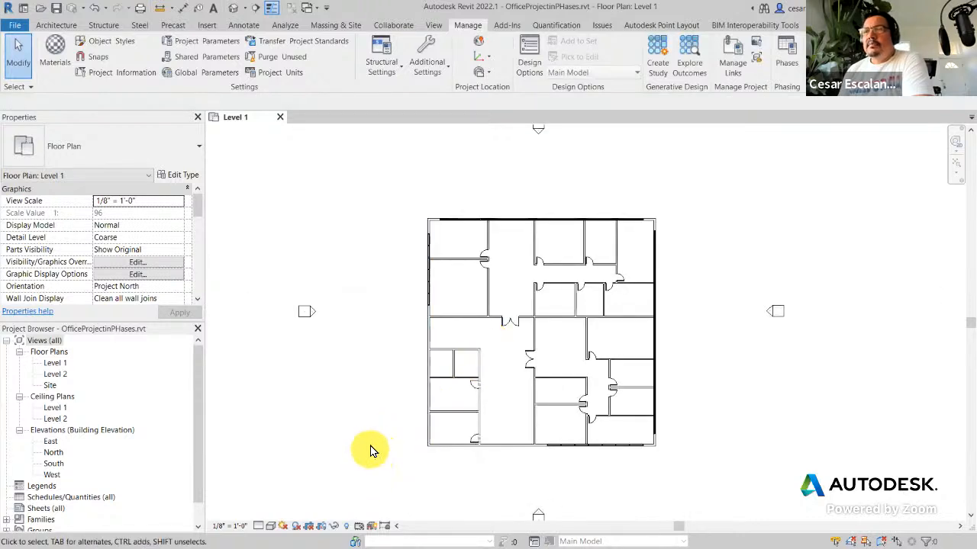
scroll(412, 424, up, 2)
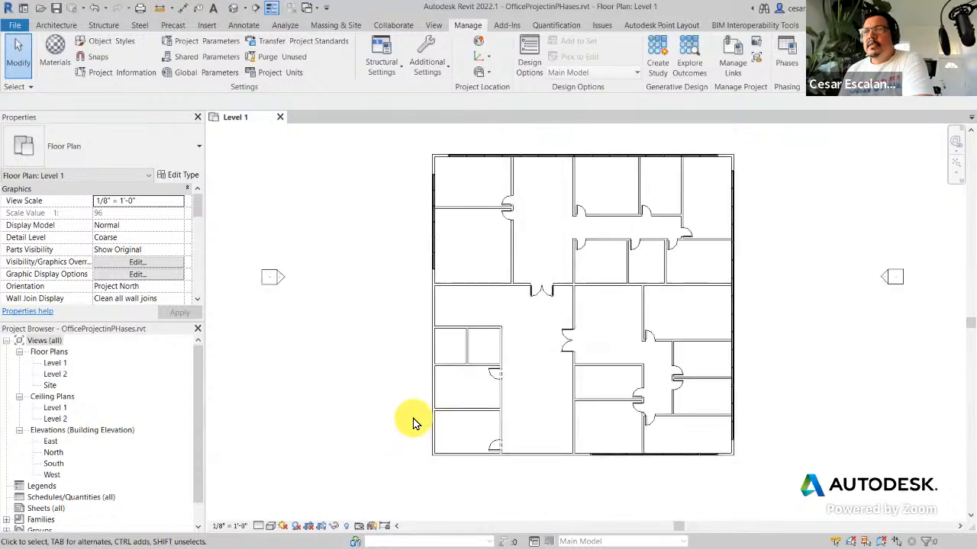
scroll(413, 424, down, 2)
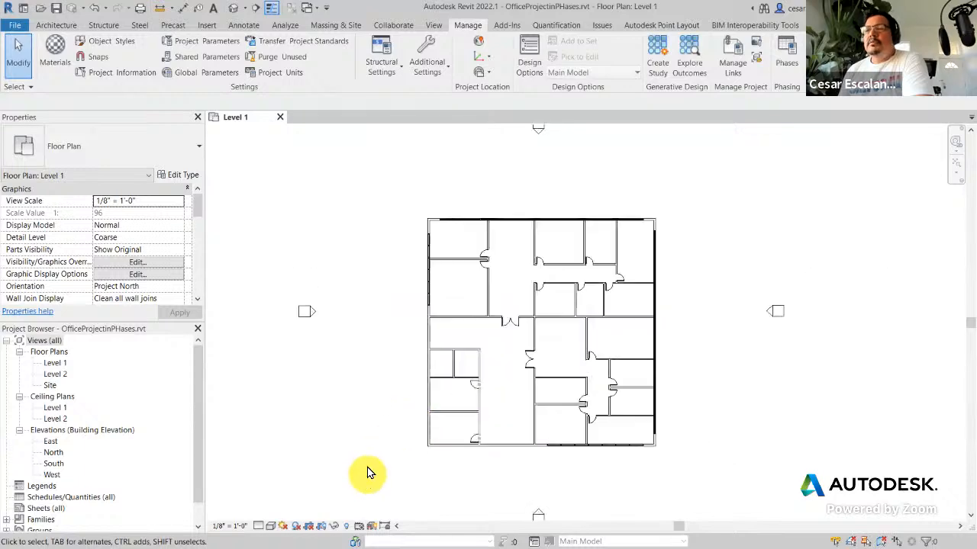
mouse_move(393, 182)
mouse_down()
mouse_move(636, 357)
mouse_move(705, 475)
mouse_up()
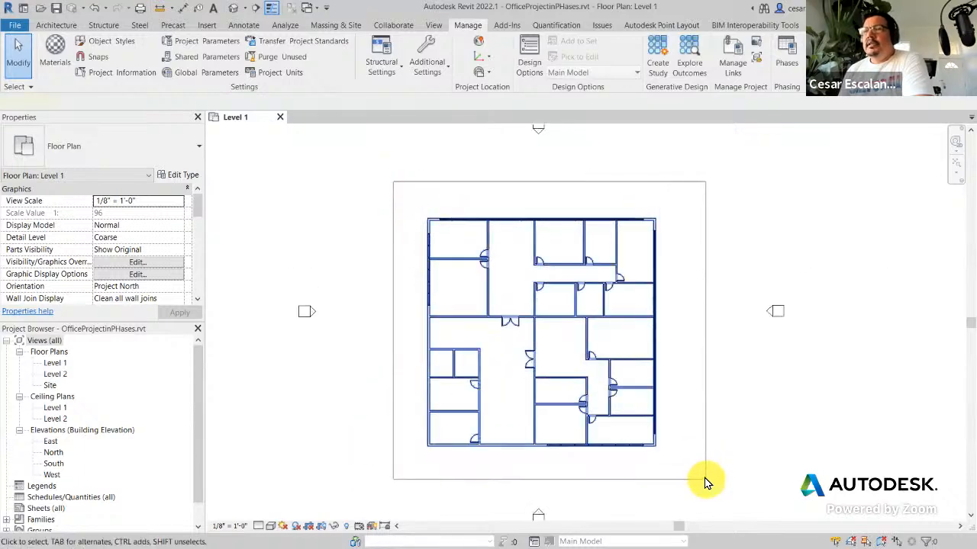
click(511, 52)
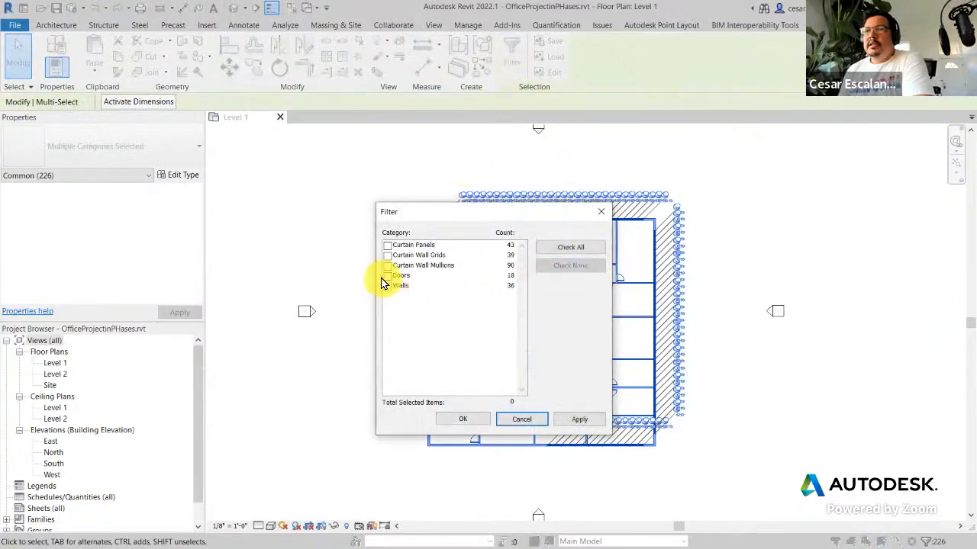
click(387, 275)
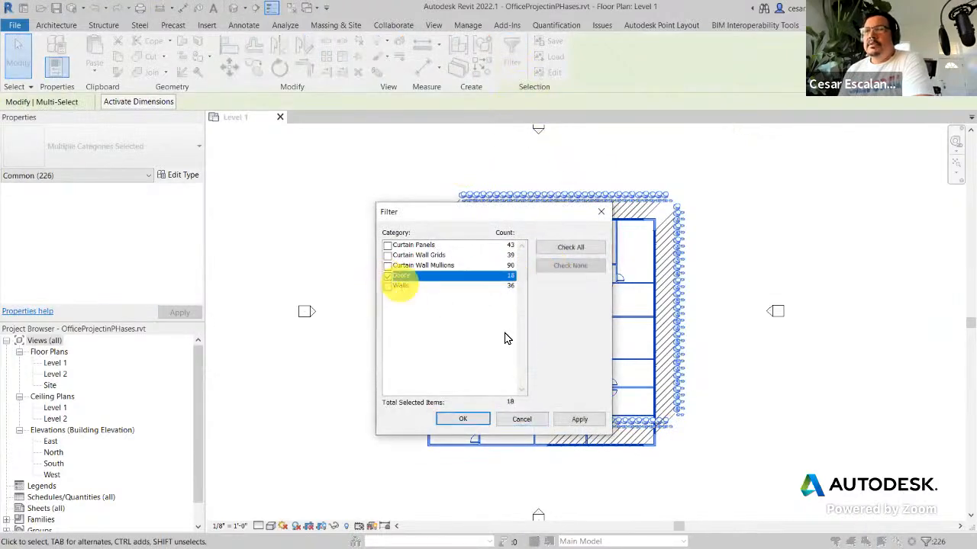
click(586, 423)
click(473, 420)
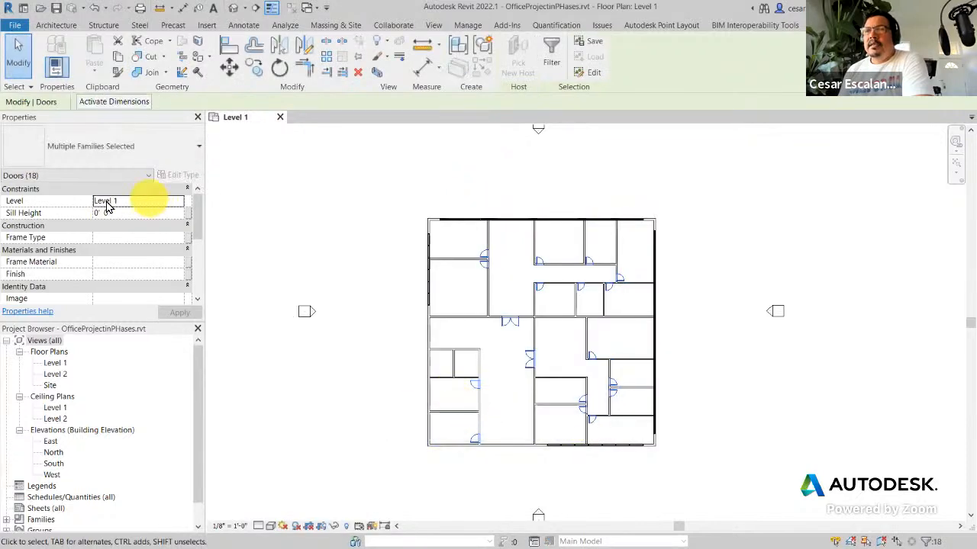
Step: Set Phase Created to Existing for all the selected doors, and clear the selection
drag(198, 226, 196, 293)
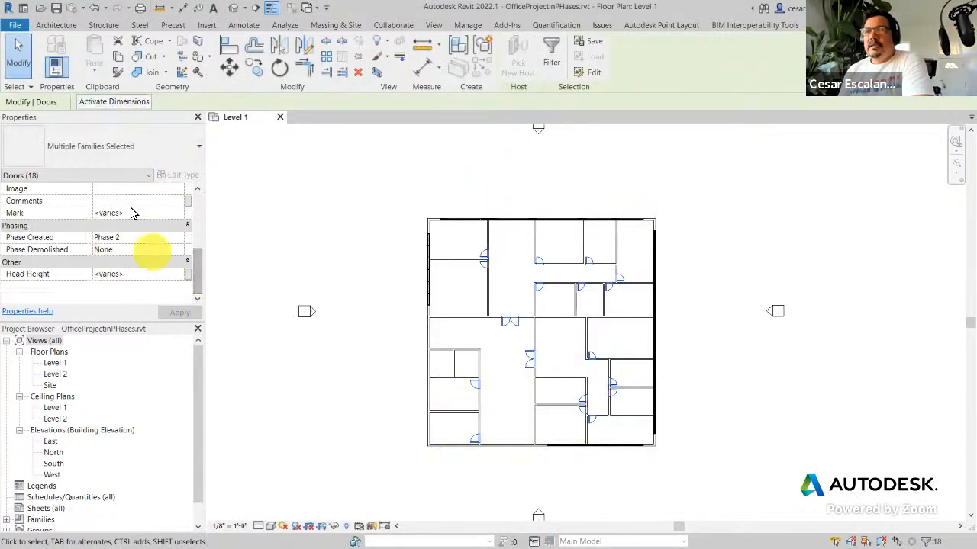
click(180, 237)
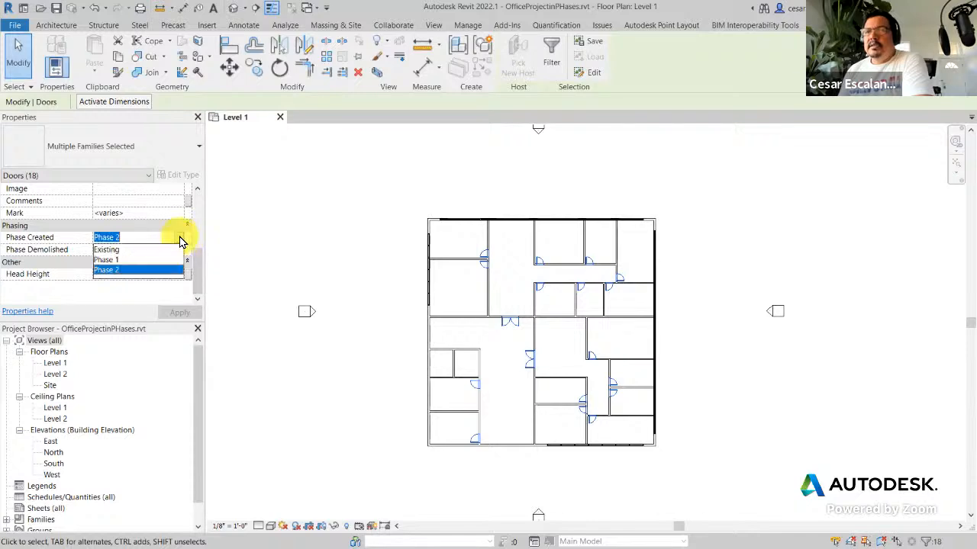
click(105, 250)
click(180, 314)
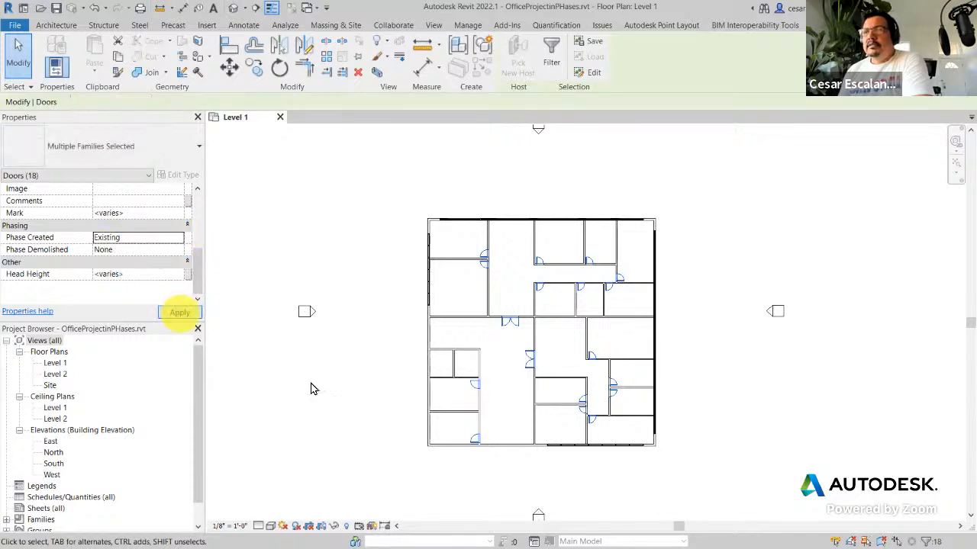
click(354, 418)
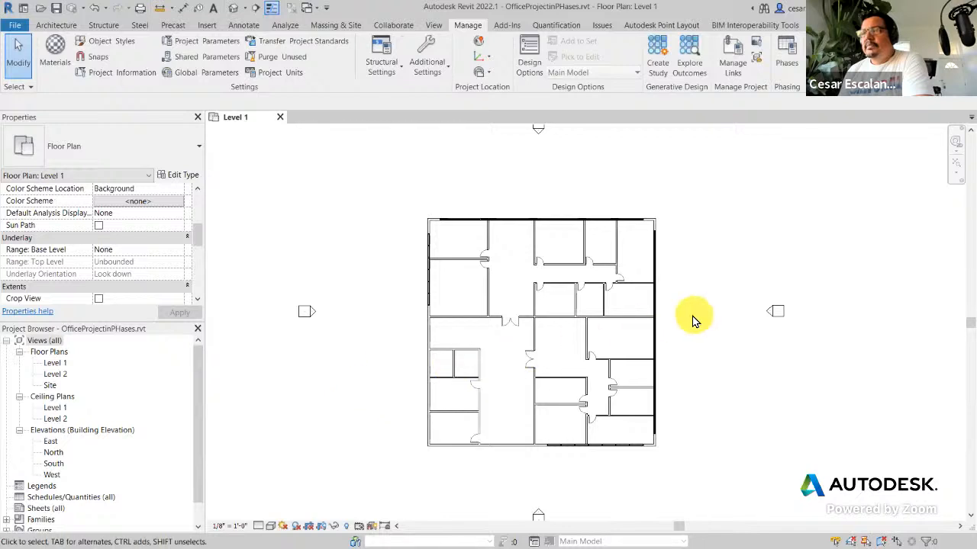
Step: Select all instances of the Generic - 6" interior wall type in the entire project
scroll(612, 331, up, 2)
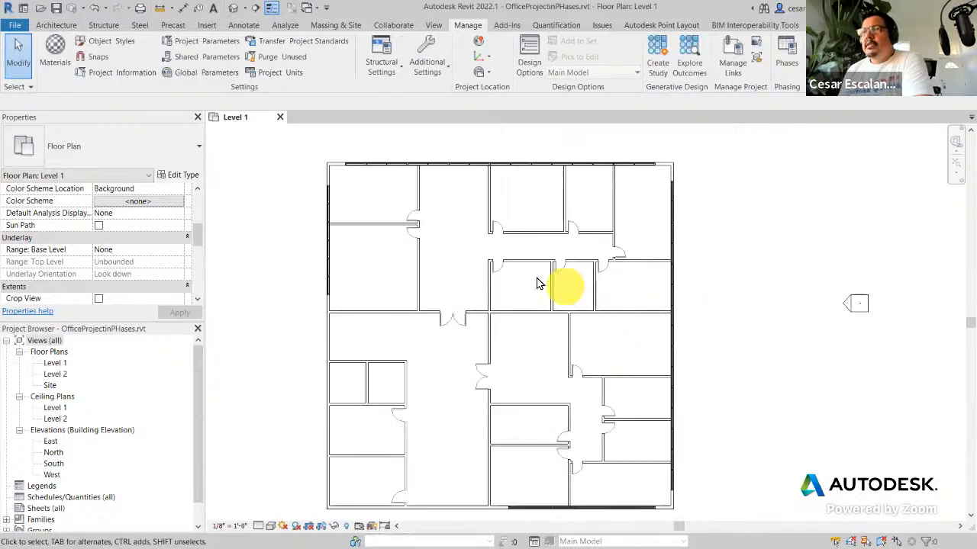
scroll(493, 276, down, 2)
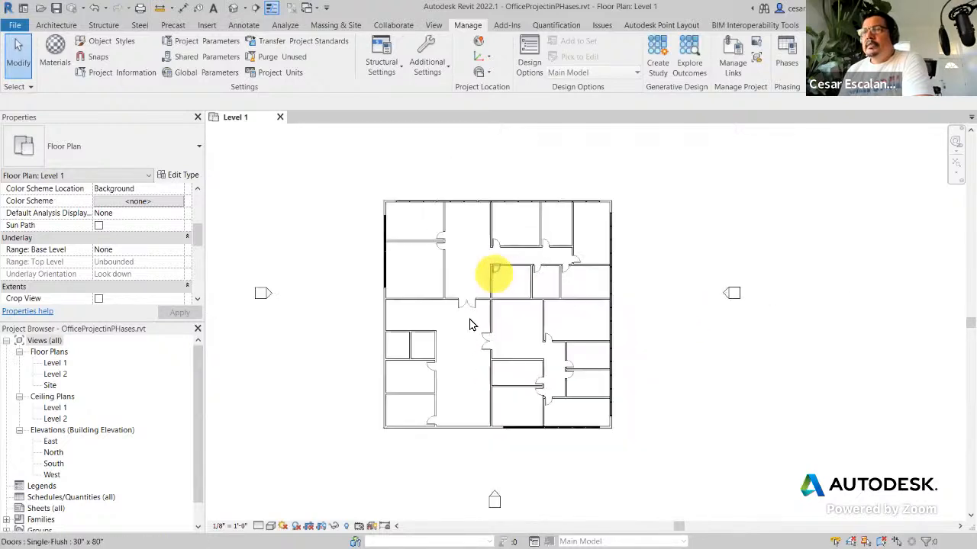
scroll(489, 330, up, 3)
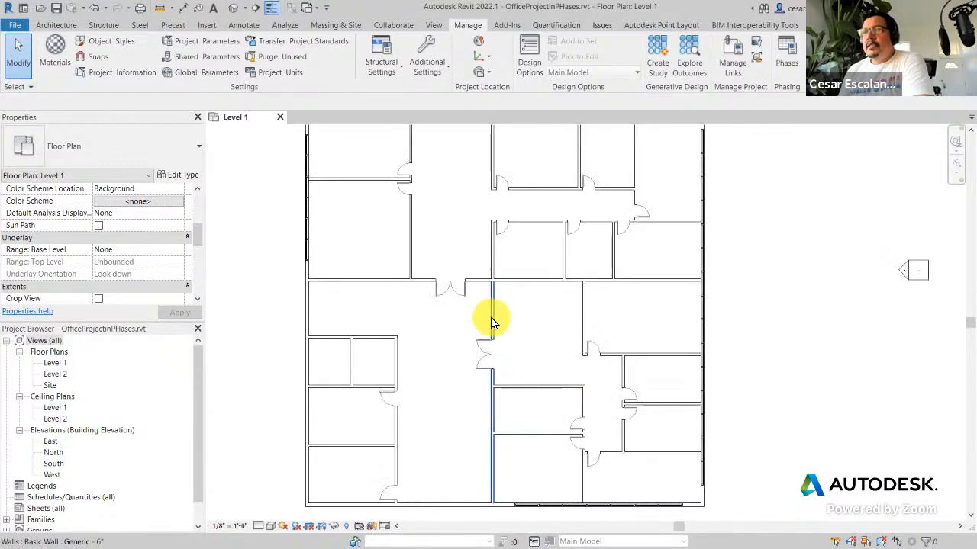
click(491, 318)
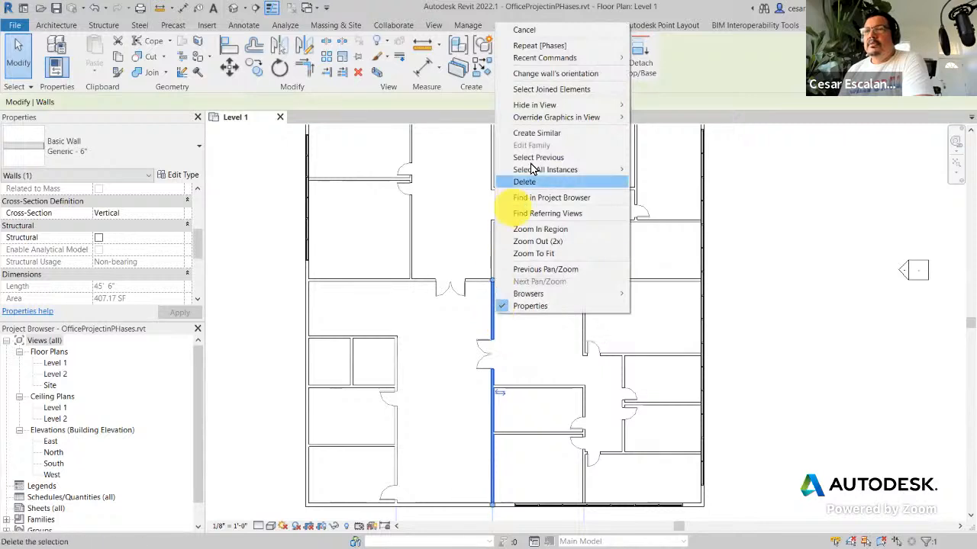
mouse_move(534, 170)
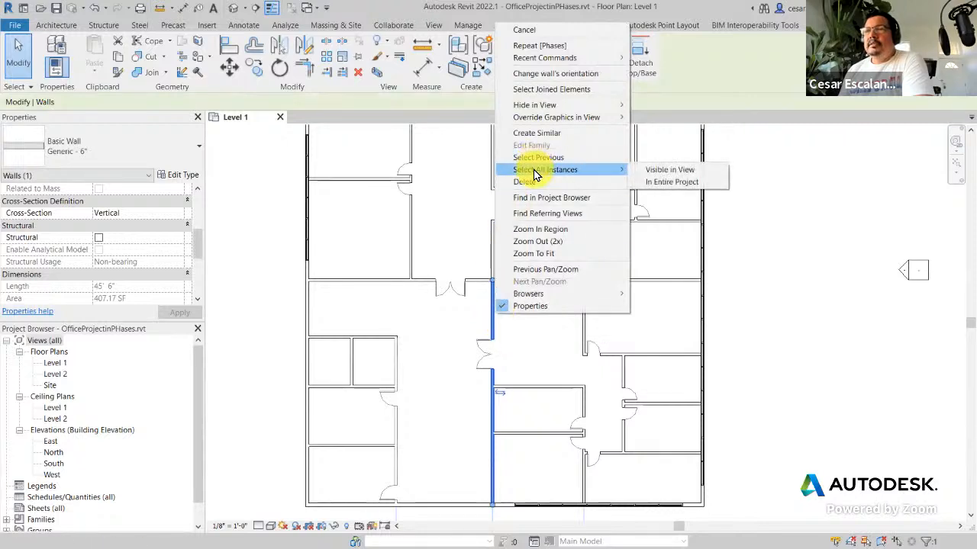
click(688, 184)
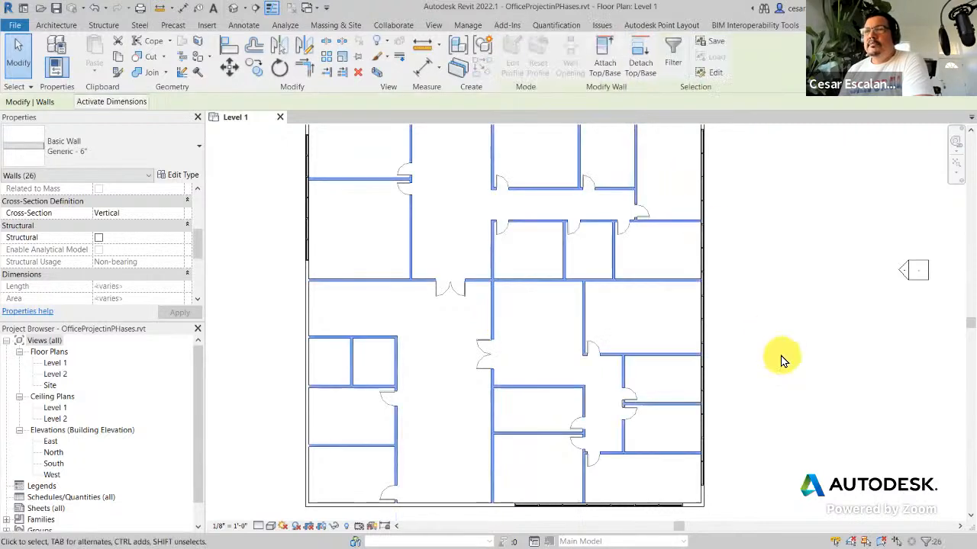
middle_drag(723, 334, 760, 382)
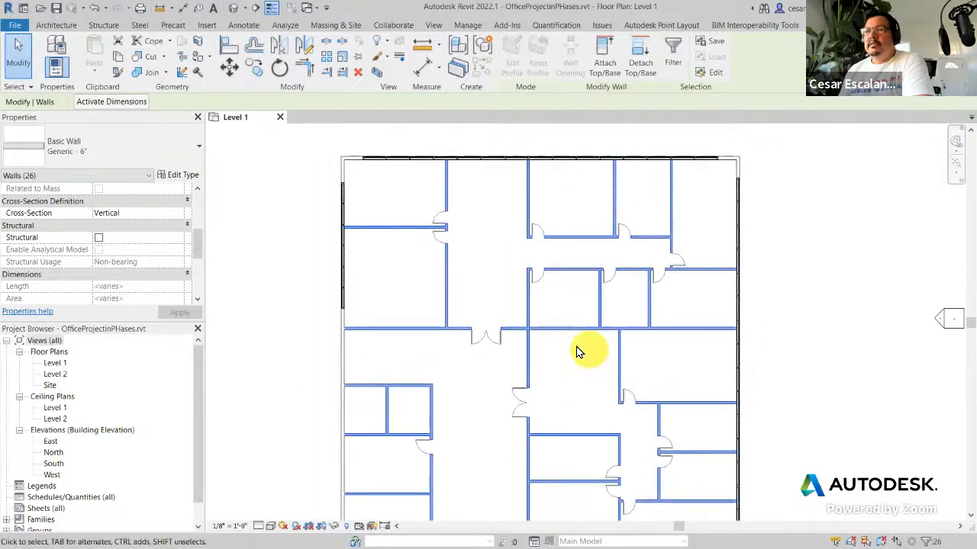
right_click(530, 348)
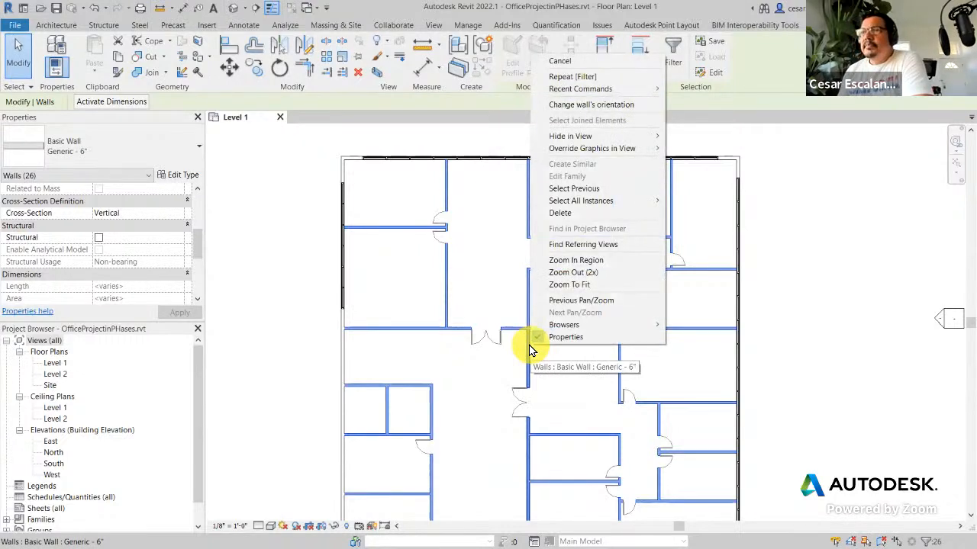
mouse_move(598, 200)
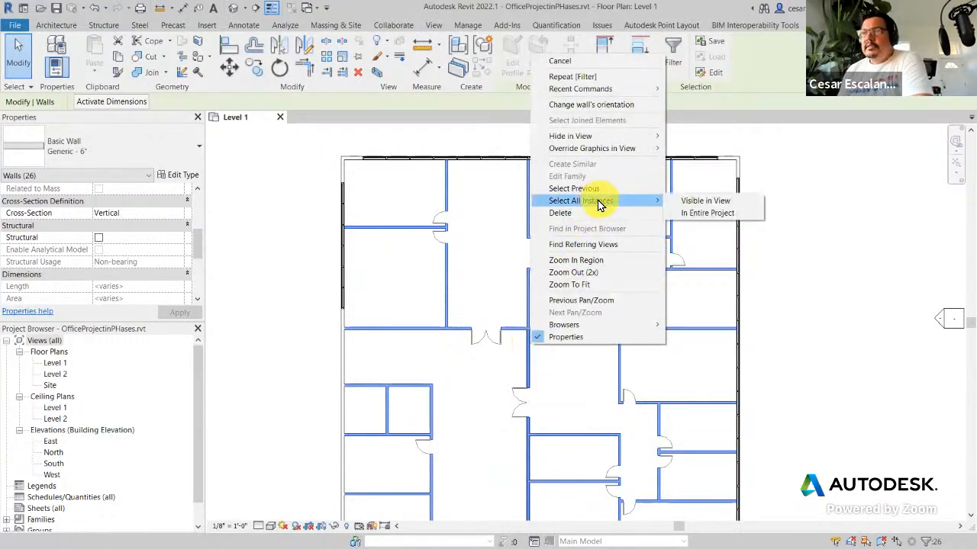
click(726, 218)
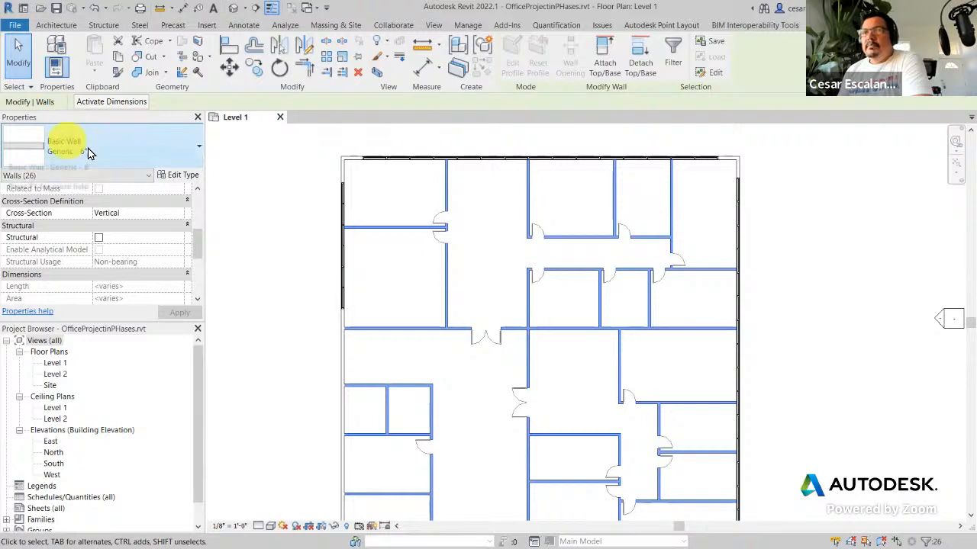
Step: Set Phase Created to Existing for the selected Generic - 6" walls, and clear the selection
drag(192, 240, 187, 301)
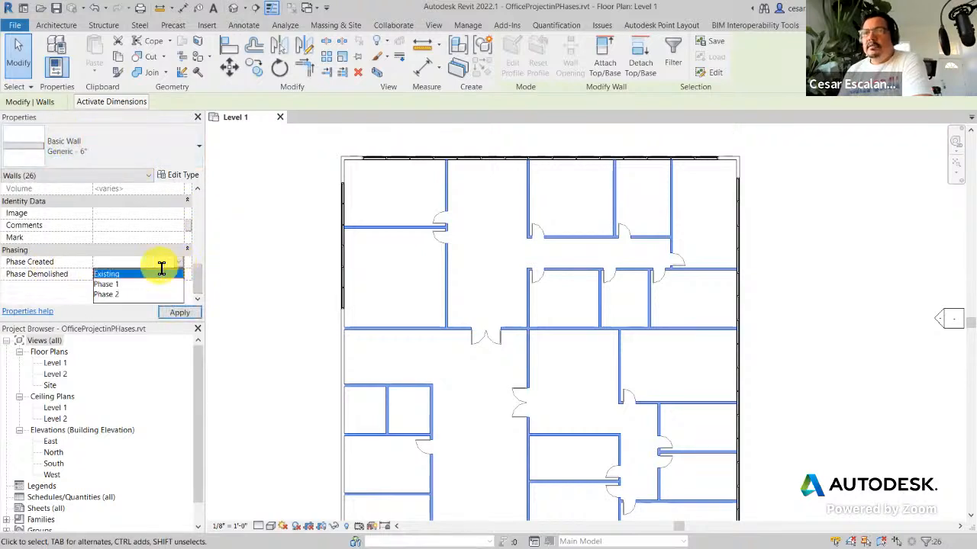
click(122, 274)
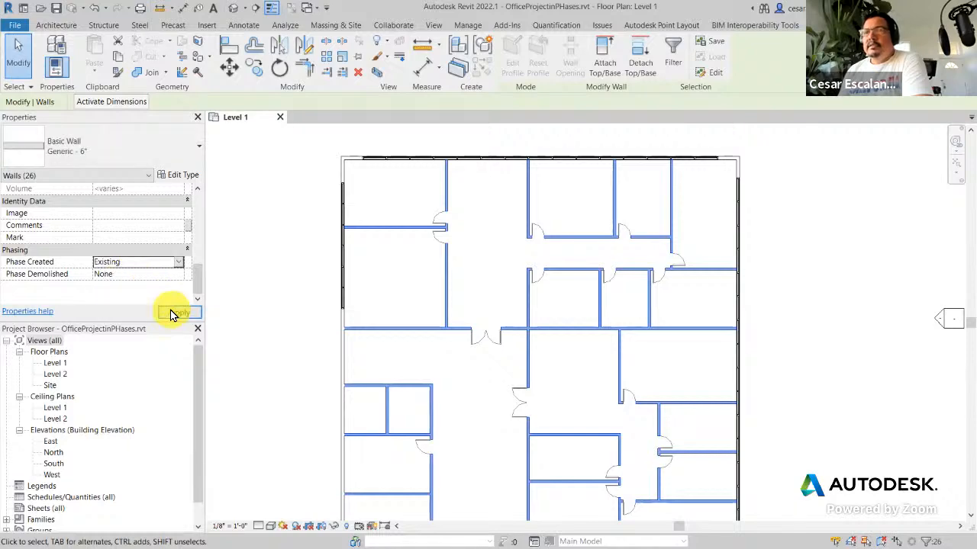
click(292, 301)
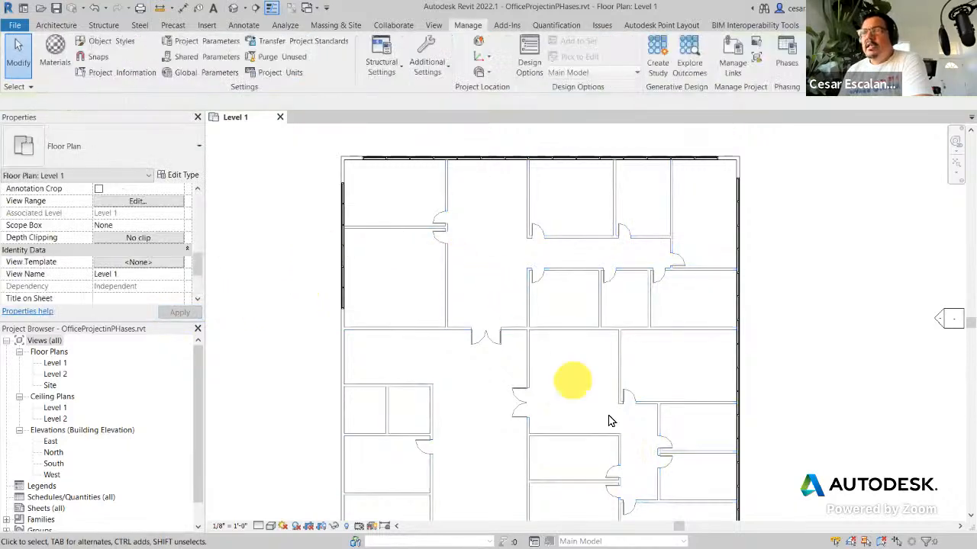
Step: Examine how the interior walls and doors are displayed across the Level 1 floor plan
scroll(469, 359, up, 2)
scroll(469, 359, up, 4)
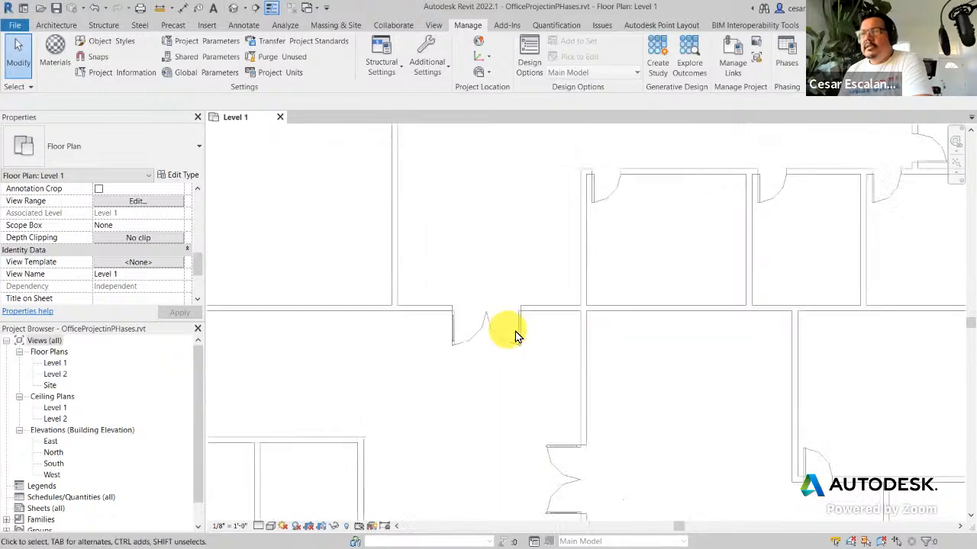
middle_drag(676, 371, 621, 476)
scroll(622, 477, down, 6)
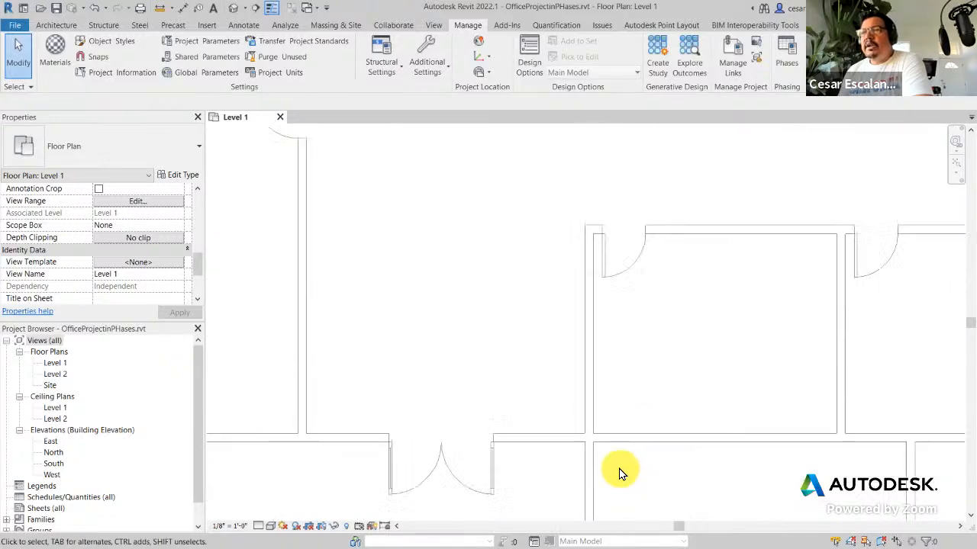
middle_drag(629, 412, 521, 209)
scroll(522, 209, down, 2)
scroll(704, 443, up, 2)
middle_drag(767, 394, 789, 410)
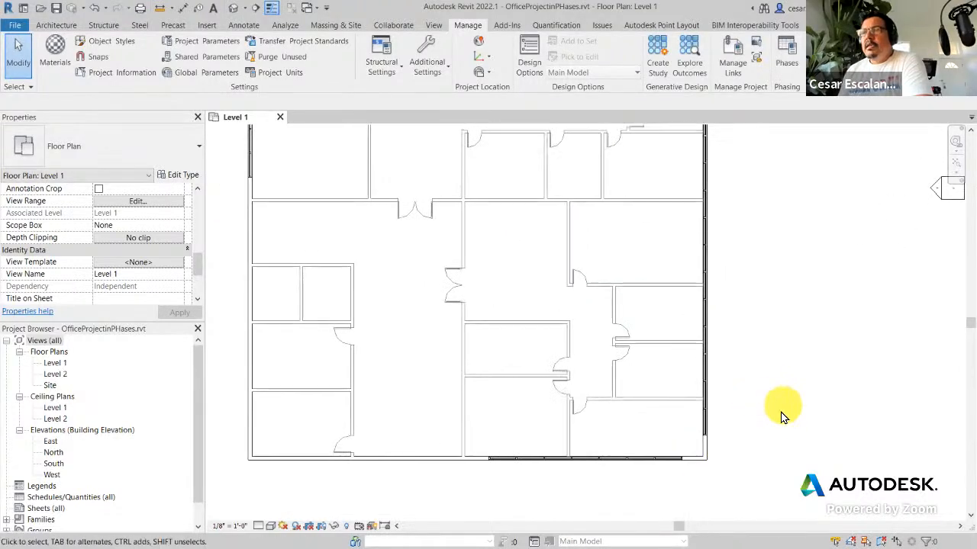
key(Tab)
click(705, 462)
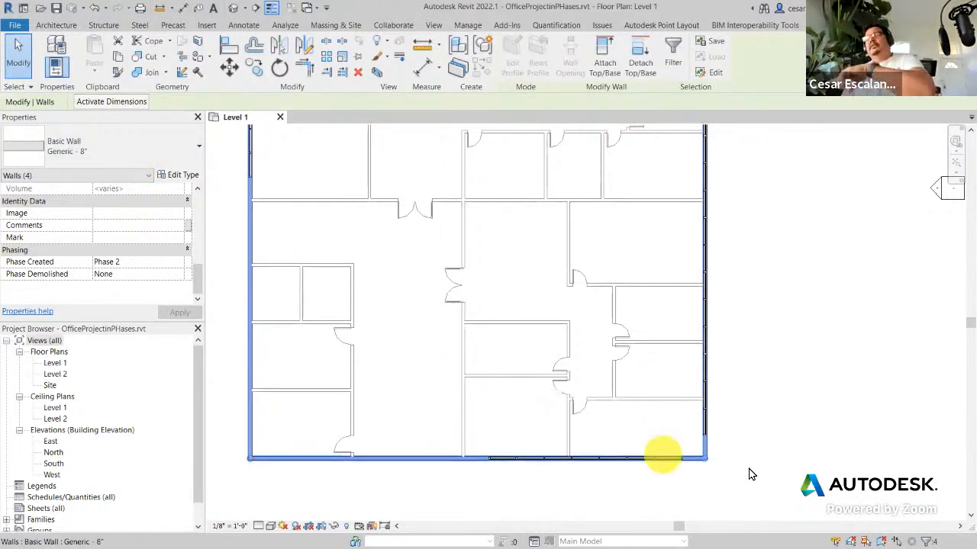
click(759, 419)
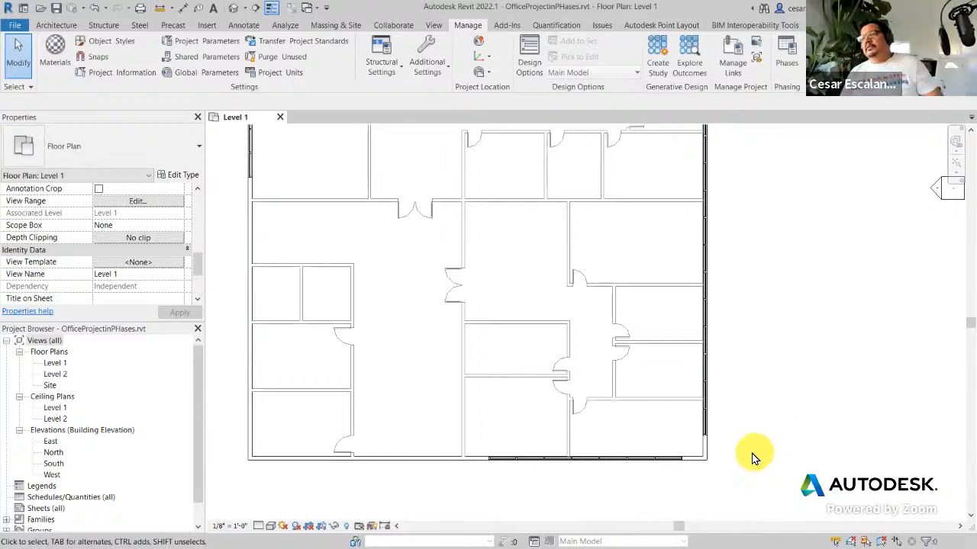
Step: Select the connected chain of Generic - 8" exterior walls and set their Phase Created to Existing
scroll(736, 462, down, 2)
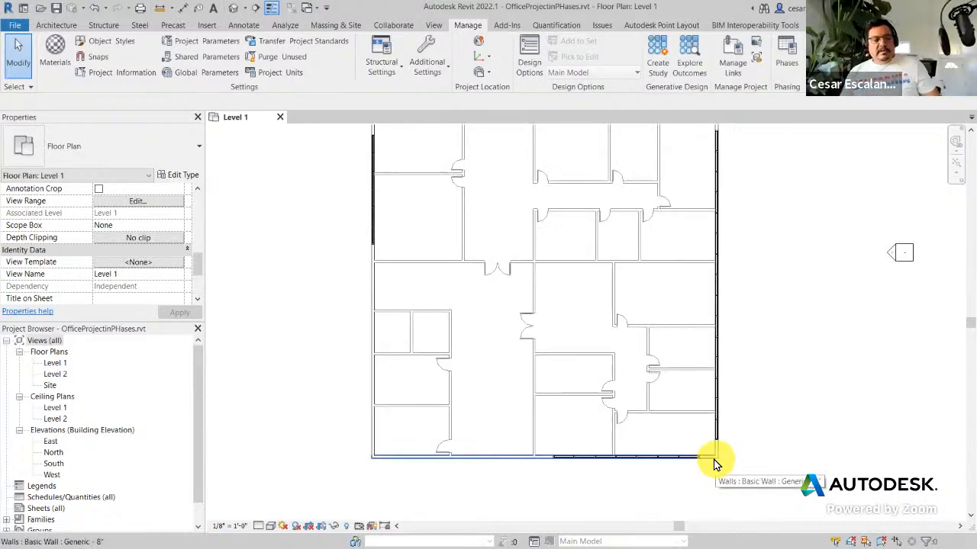
key(Tab)
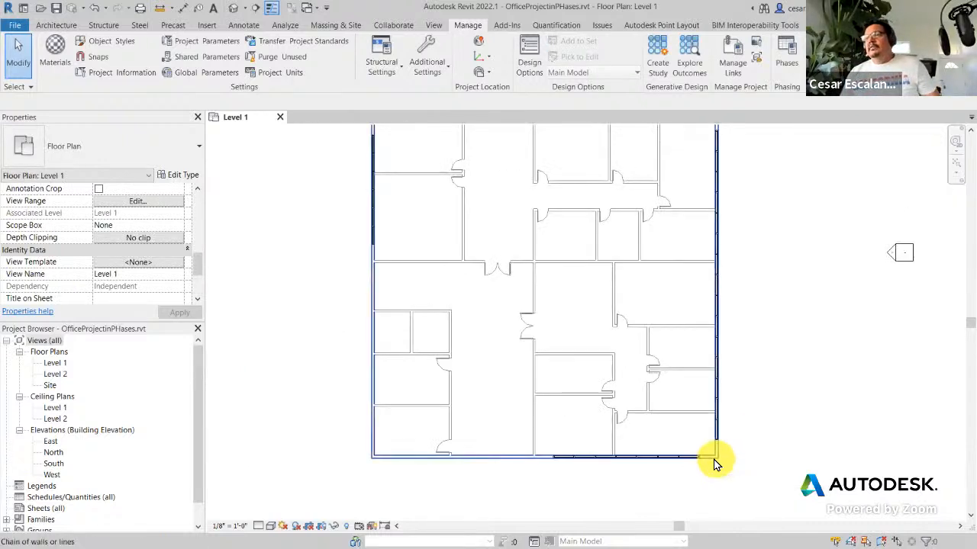
click(715, 464)
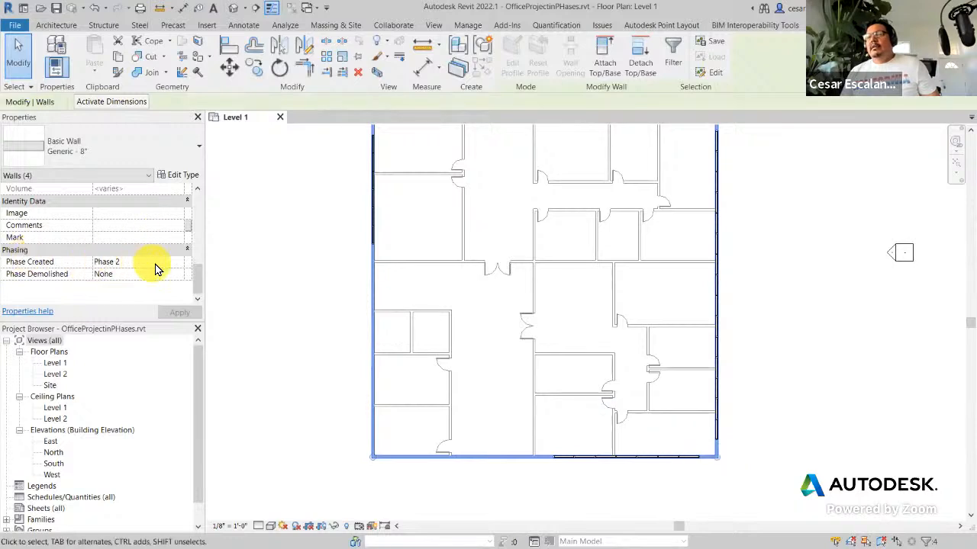
click(178, 263)
click(112, 274)
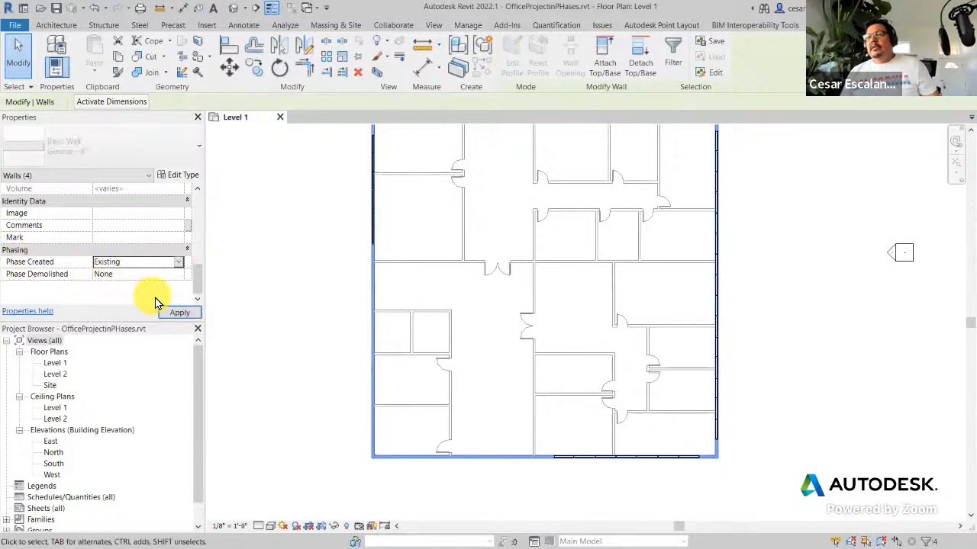
click(170, 315)
click(279, 378)
middle_drag(388, 252, 386, 386)
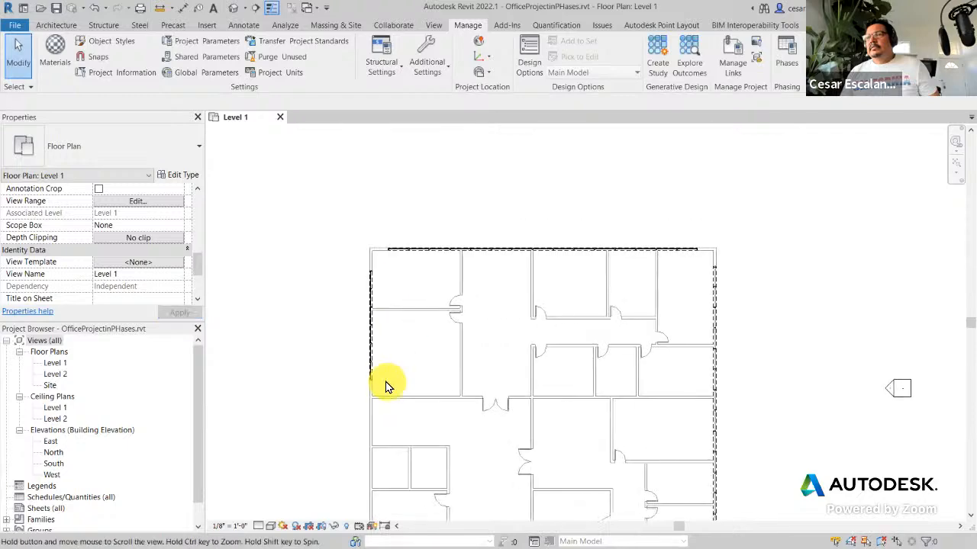
scroll(443, 262, up, 3)
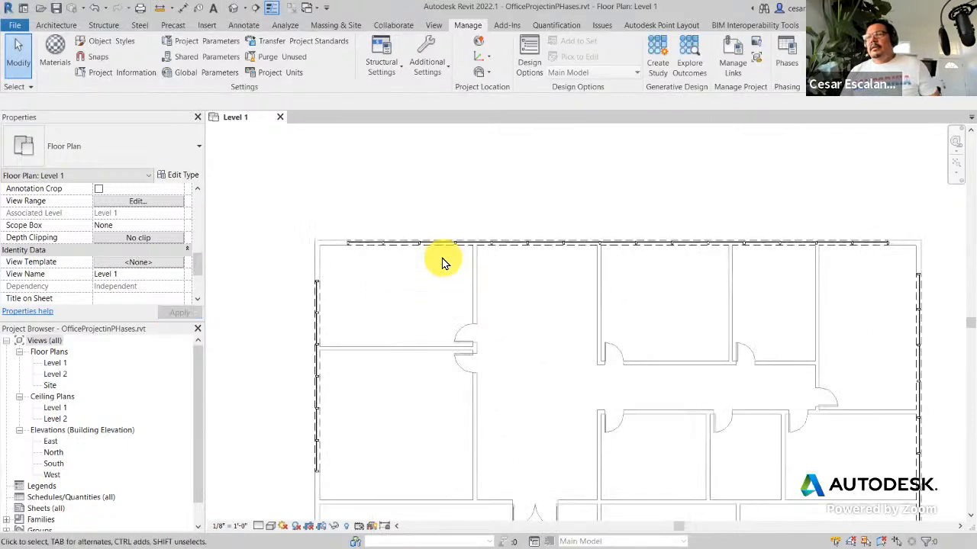
Step: Inspect the phasing properties of the storefront curtain wall embedded in the north exterior wall, and clear the selection
scroll(442, 263, up, 1)
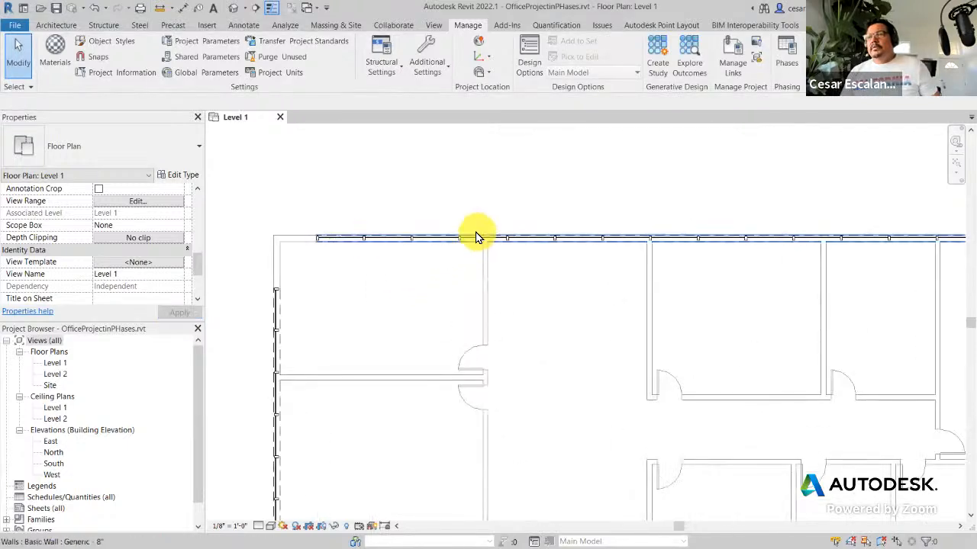
click(475, 237)
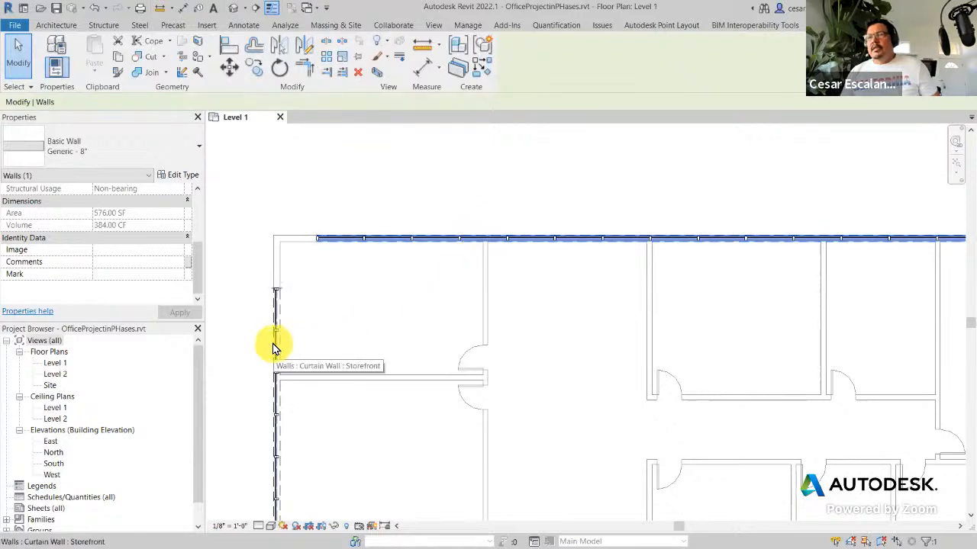
click(422, 182)
scroll(343, 242, up, 3)
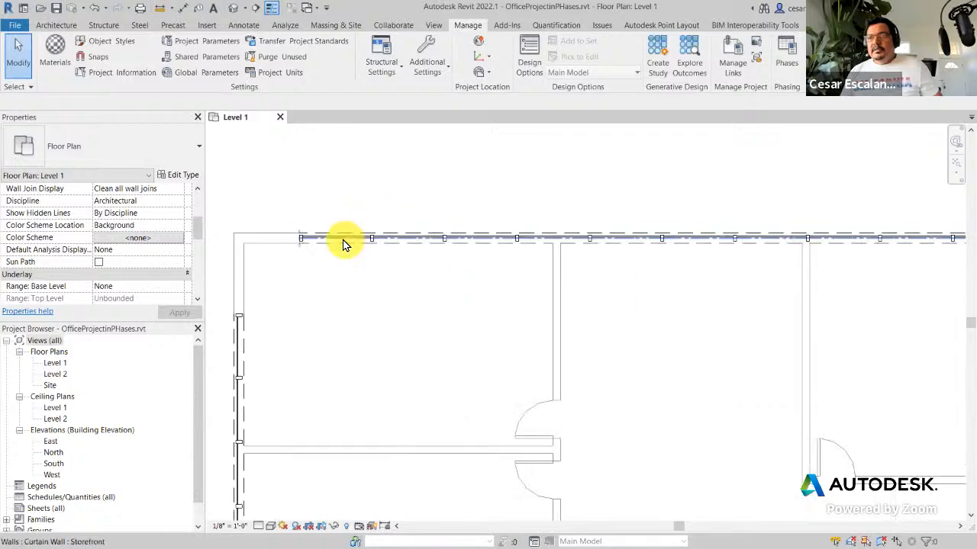
click(341, 242)
scroll(188, 246, down, 5)
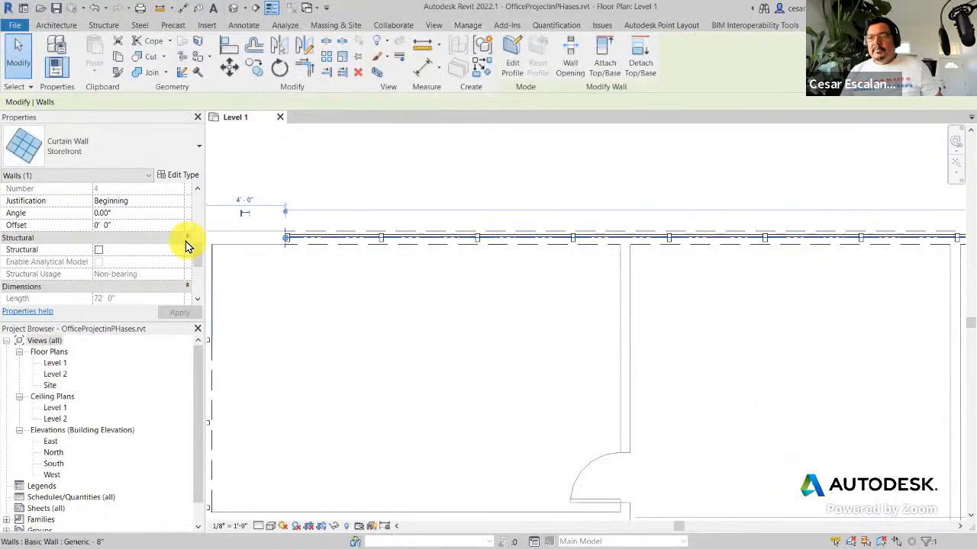
scroll(277, 290, down, 3)
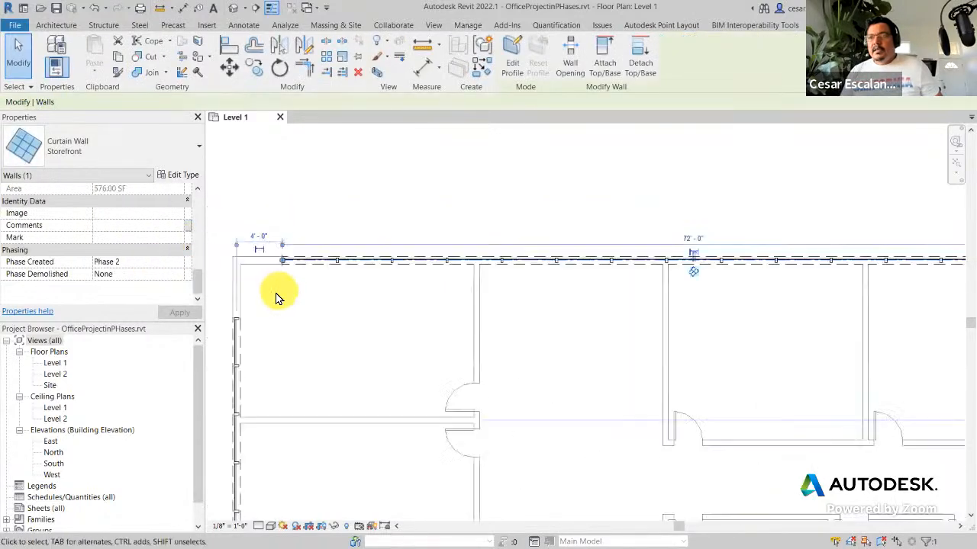
ctrl+click(239, 350)
middle_drag(356, 320, 390, 350)
click(390, 349)
Step: Set Phase Created to Existing for the storefront curtain wall along the north side of the building
scroll(388, 344, up, 2)
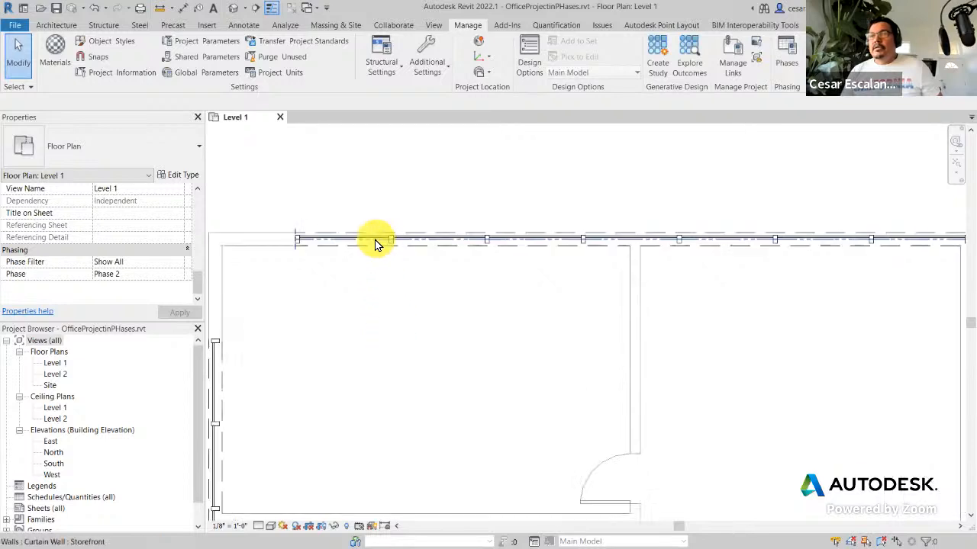
scroll(405, 250, up, 3)
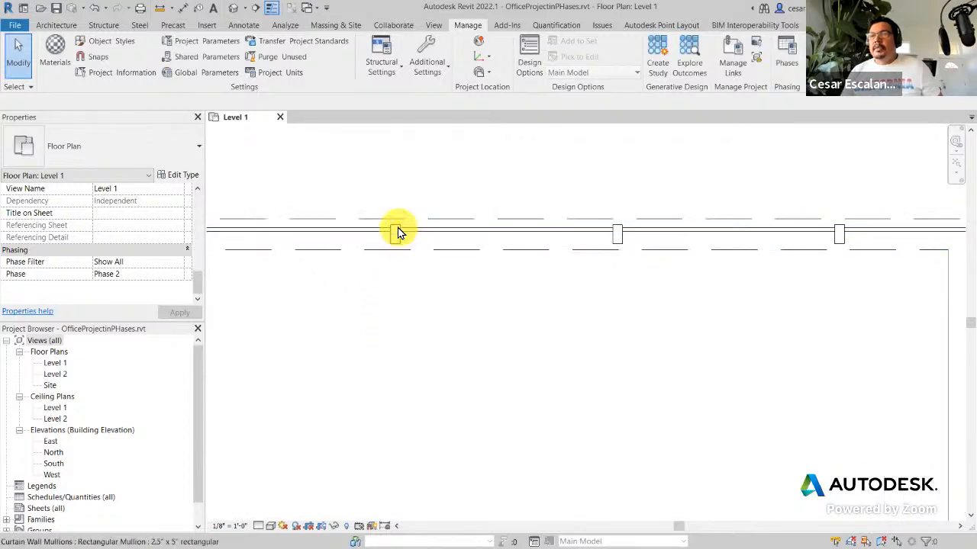
scroll(427, 260, down, 2)
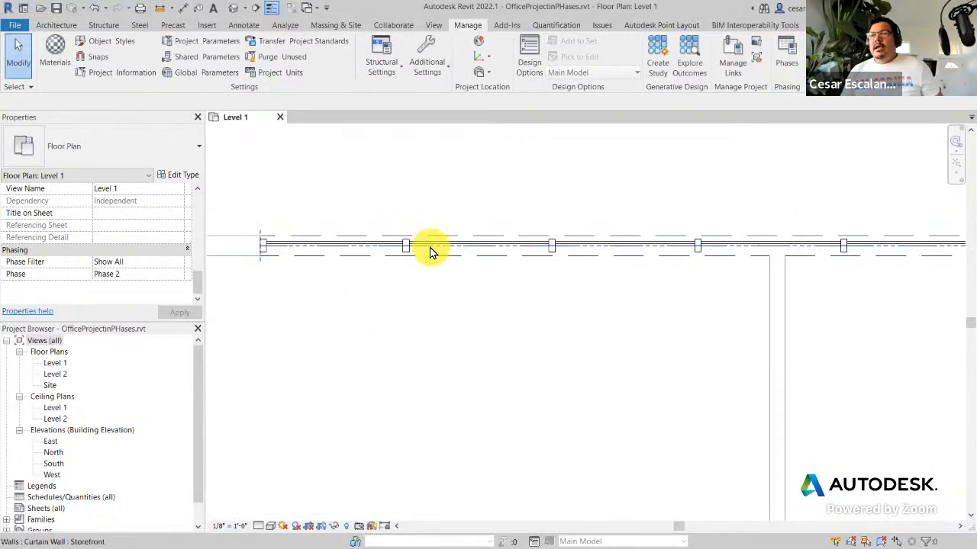
click(469, 253)
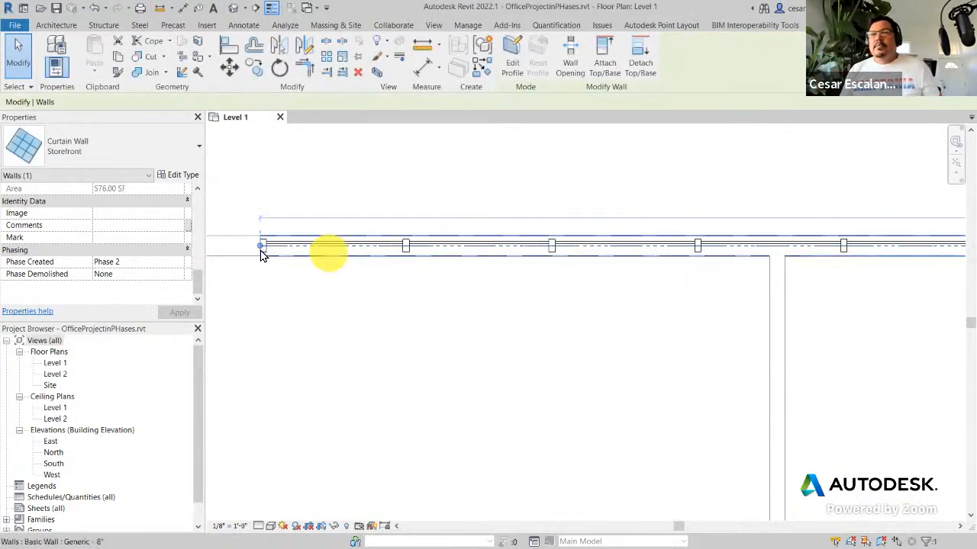
click(177, 269)
click(178, 263)
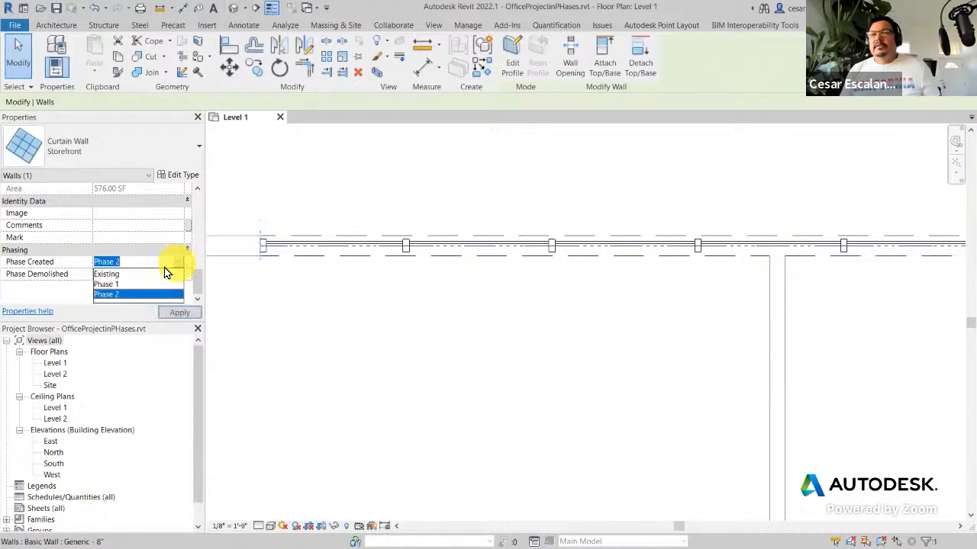
click(111, 274)
click(172, 311)
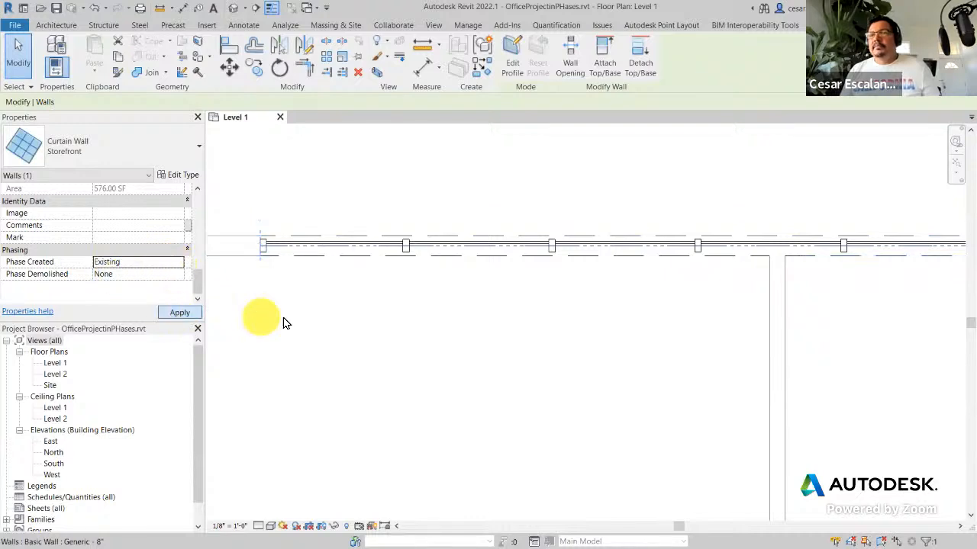
Step: Set Phase Created to Existing for the storefront curtain wall along the west side of the building
middle_drag(431, 303, 627, 185)
scroll(597, 240, down, 2)
scroll(477, 270, up, 3)
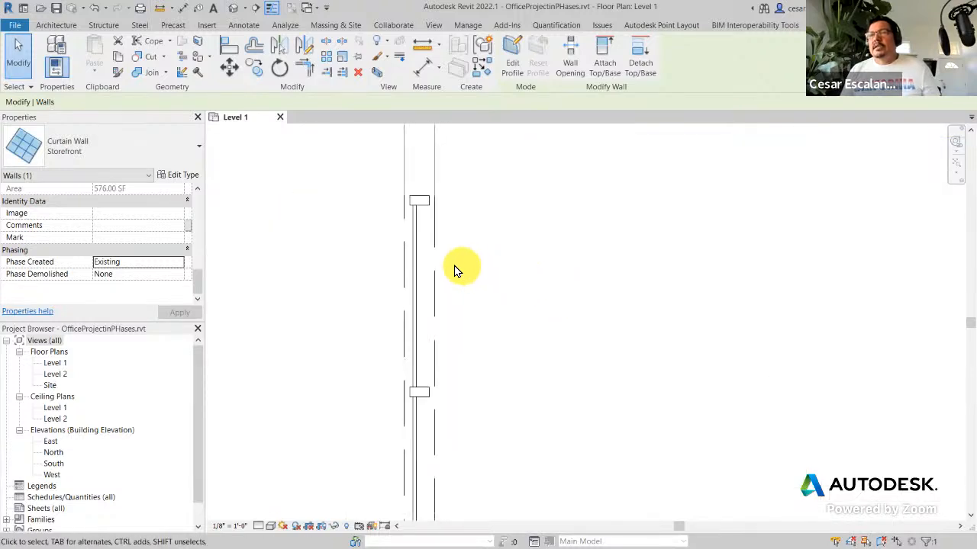
click(420, 264)
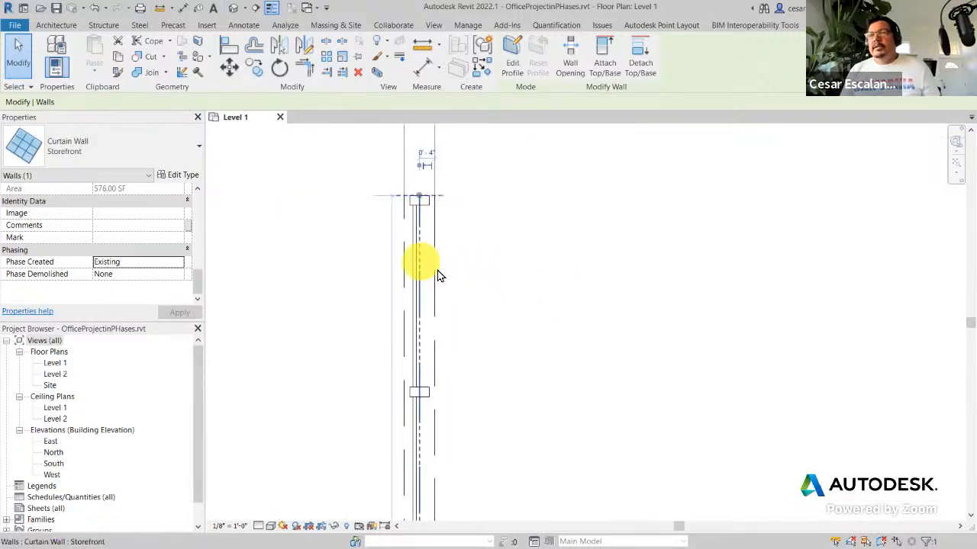
click(172, 265)
click(120, 275)
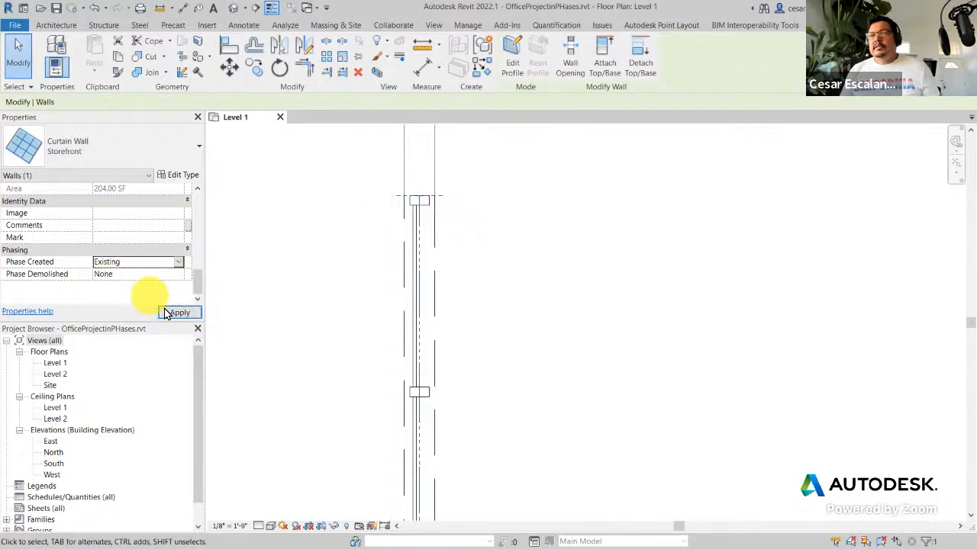
click(181, 312)
Step: Set Phase Created to Existing for the storefront curtain wall along the south side of the building
scroll(506, 298, down, 4)
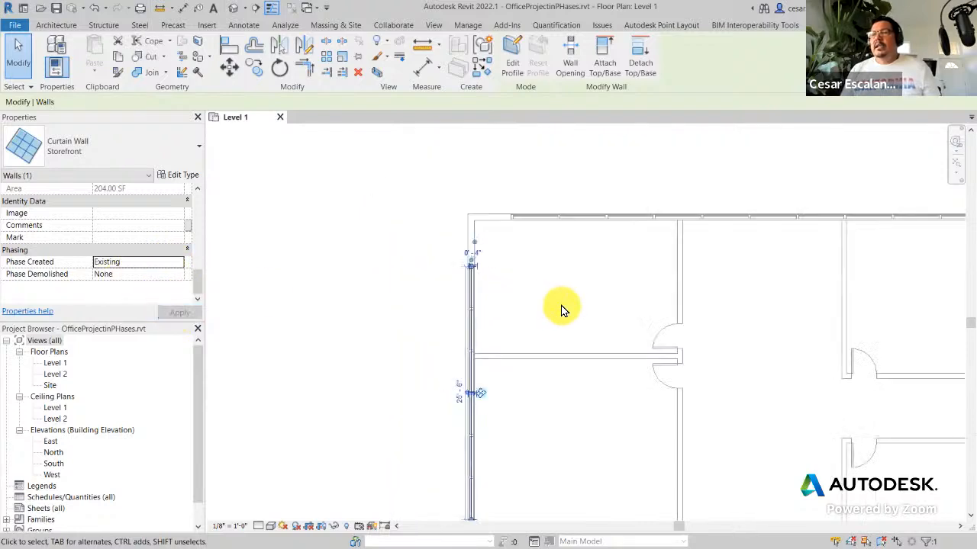
middle_drag(500, 270, 240, 86)
scroll(718, 348, down, 2)
middle_drag(717, 347, 551, 258)
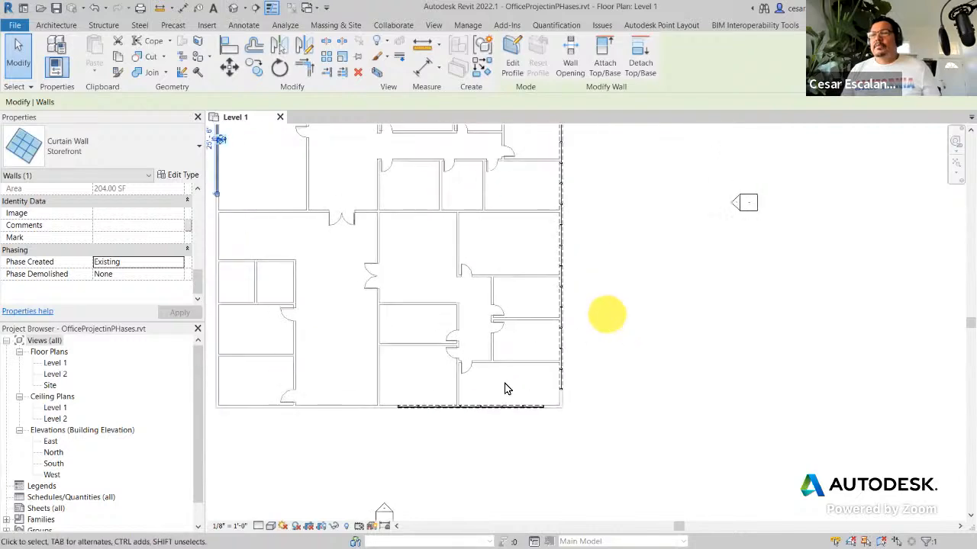
scroll(483, 425, up, 3)
scroll(481, 426, up, 2)
click(499, 375)
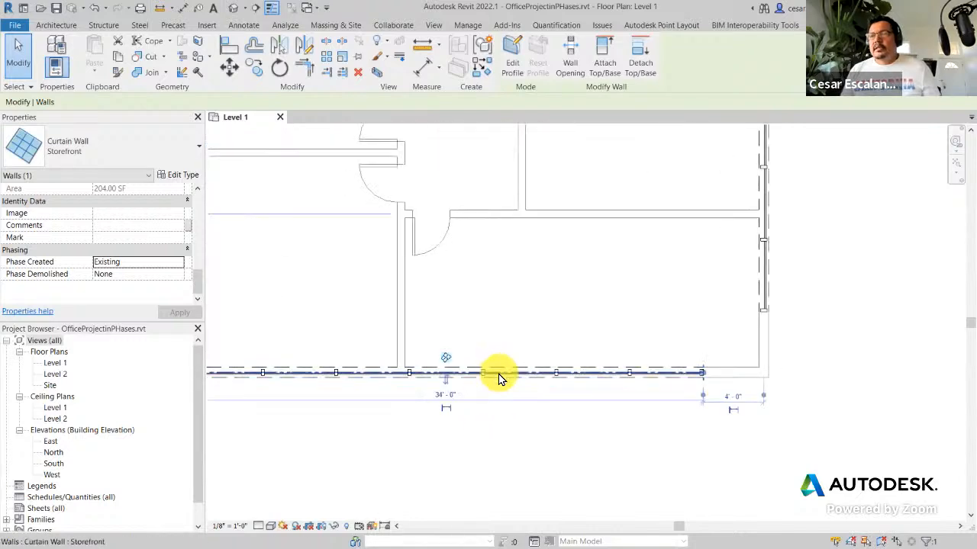
click(178, 262)
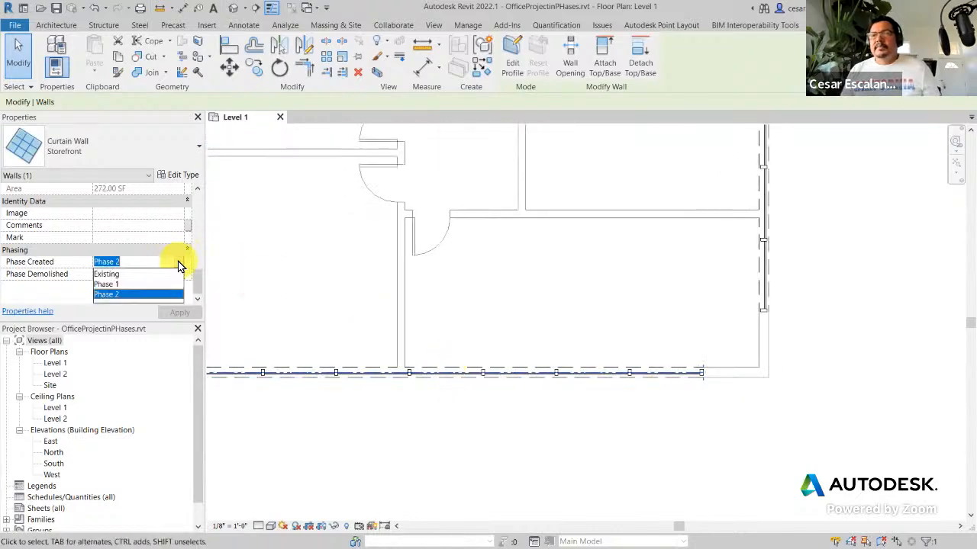
click(131, 273)
Step: Set Phase Created to Existing for the storefront curtain wall along the east side, and clear the selection
middle_drag(800, 252, 745, 499)
scroll(764, 295, up, 1)
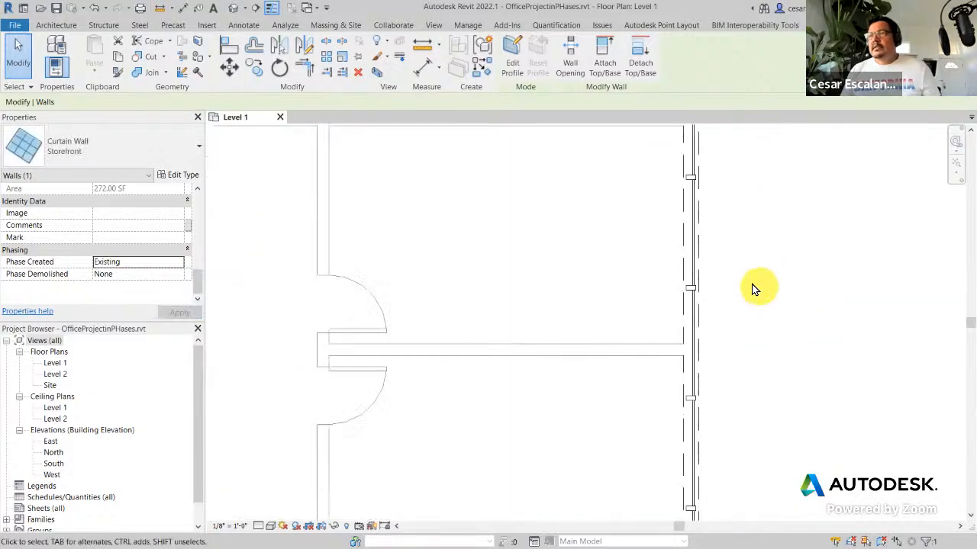
click(694, 267)
click(177, 263)
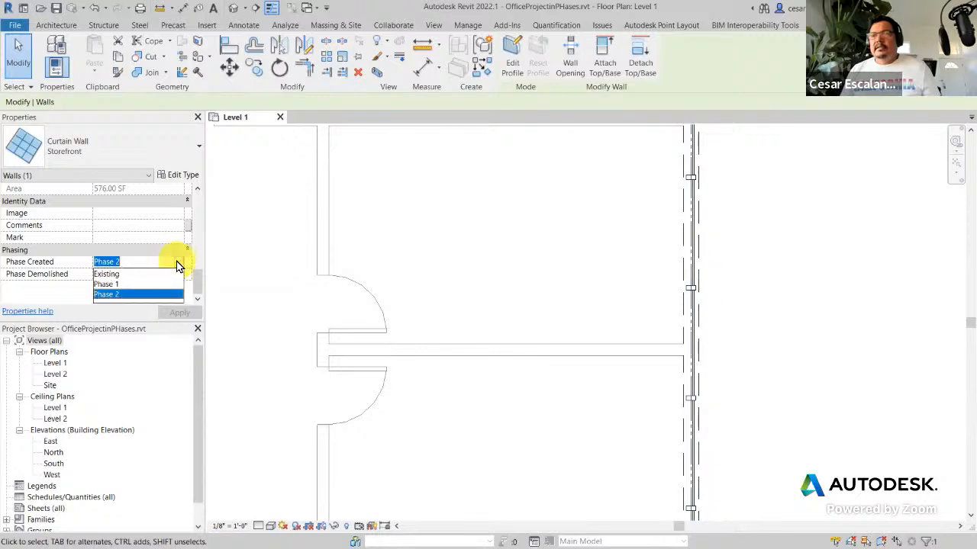
click(130, 274)
click(172, 313)
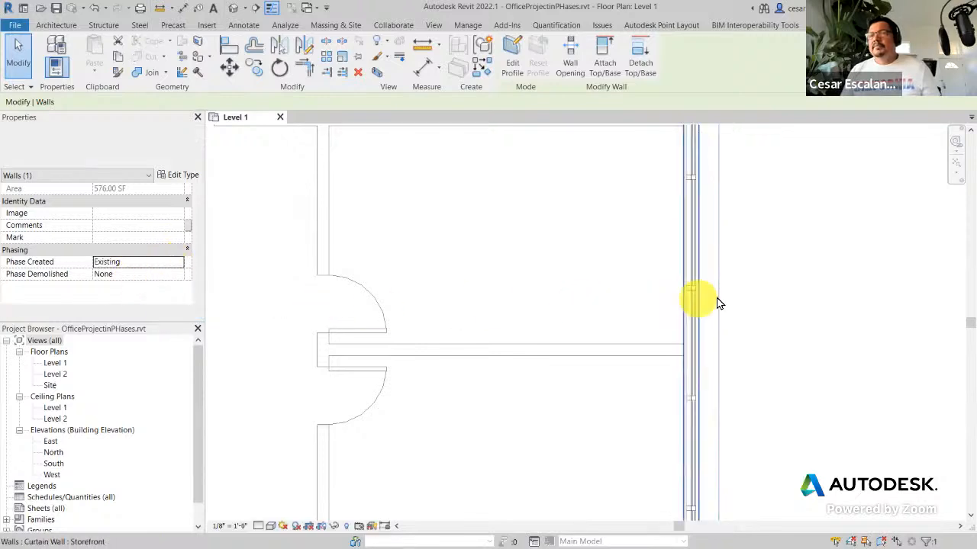
click(812, 290)
Step: Review how the exterior walls and storefronts are displayed across the whole Level 1 floor plan
scroll(773, 313, down, 3)
scroll(773, 309, down, 2)
middle_drag(801, 314, 845, 437)
scroll(834, 423, down, 1)
middle_drag(654, 290, 609, 321)
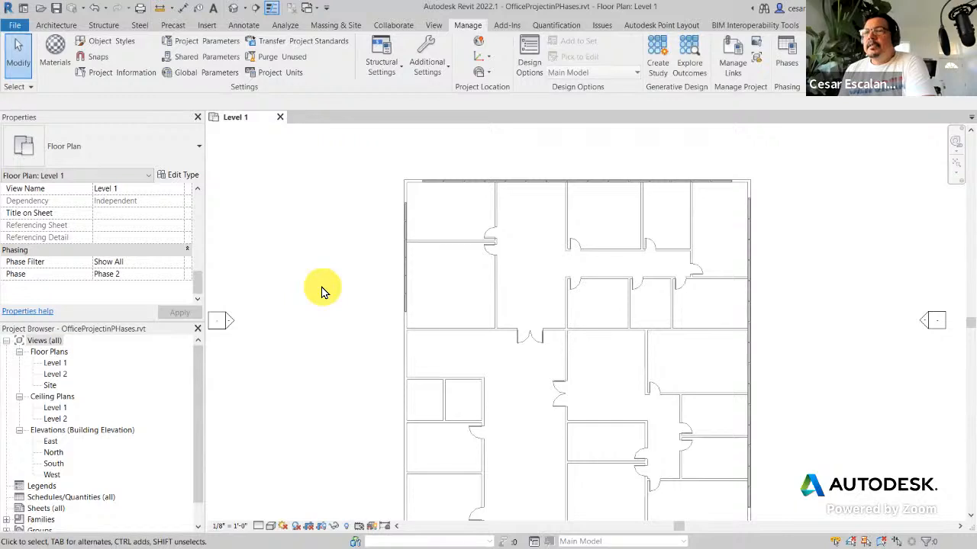
middle_drag(322, 292, 307, 268)
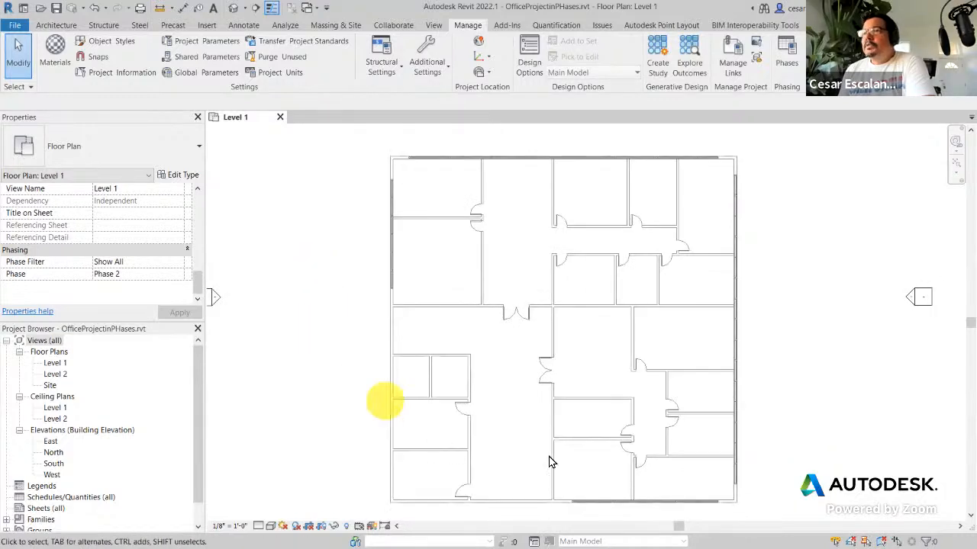
right_click(699, 311)
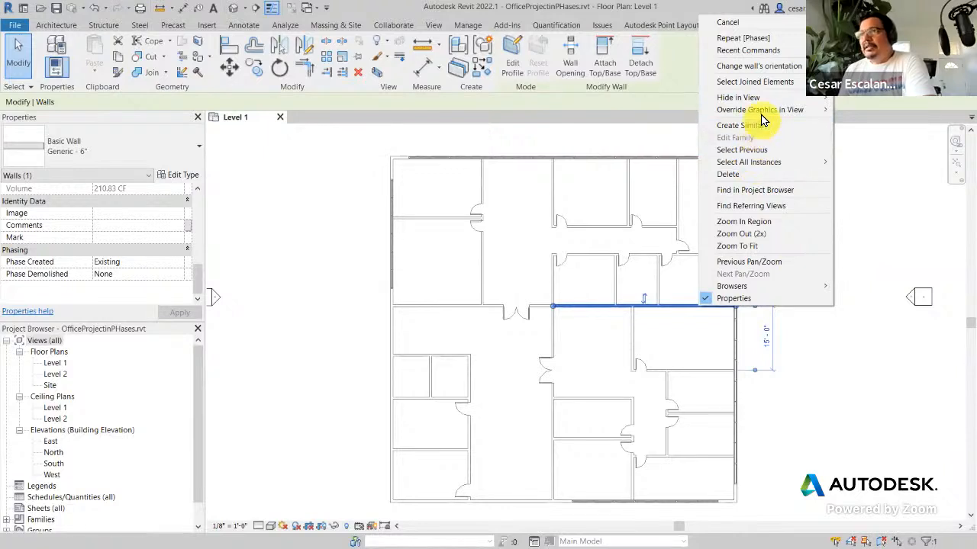
mouse_move(831, 162)
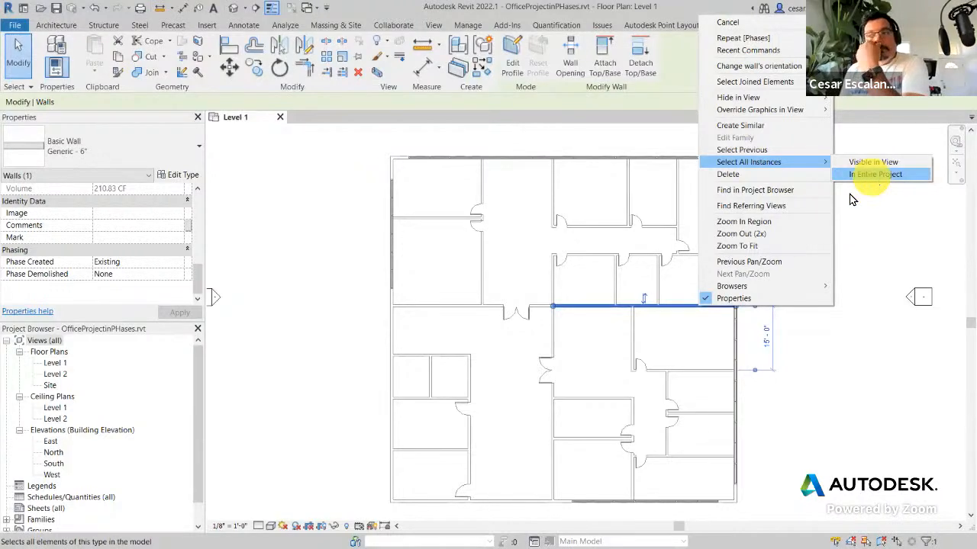
key(Escape)
Step: Check the phase assigned to the east storefront curtain wall, and clear the selection
scroll(767, 266, up, 3)
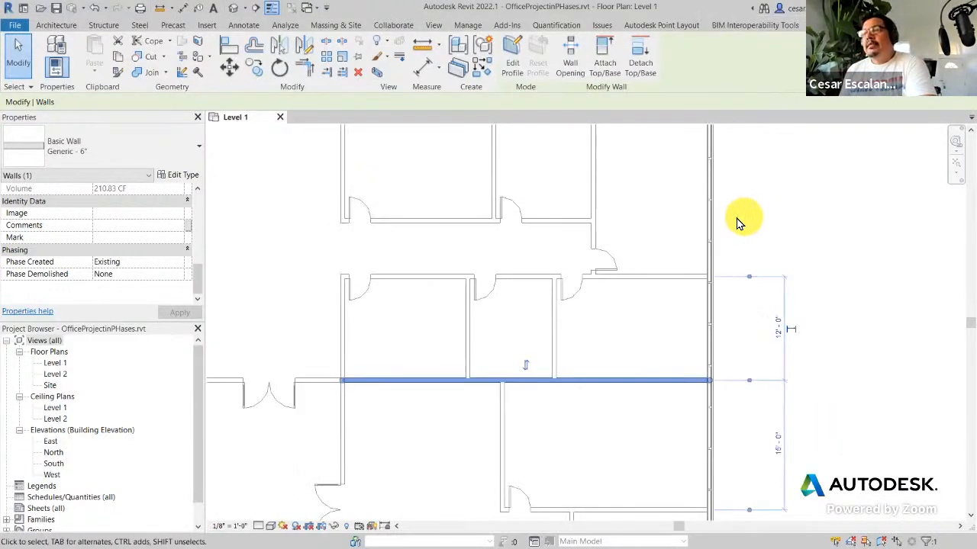
click(710, 220)
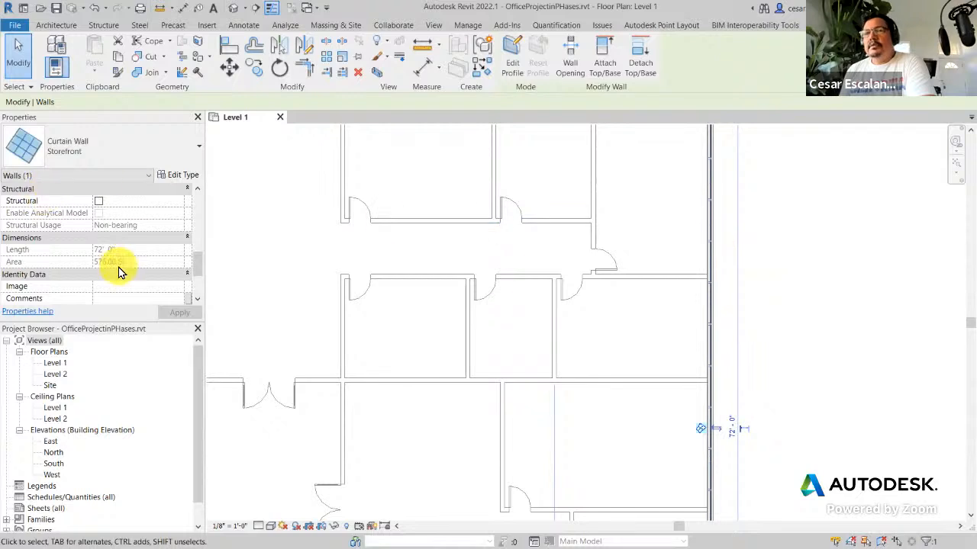
scroll(118, 271, down, 3)
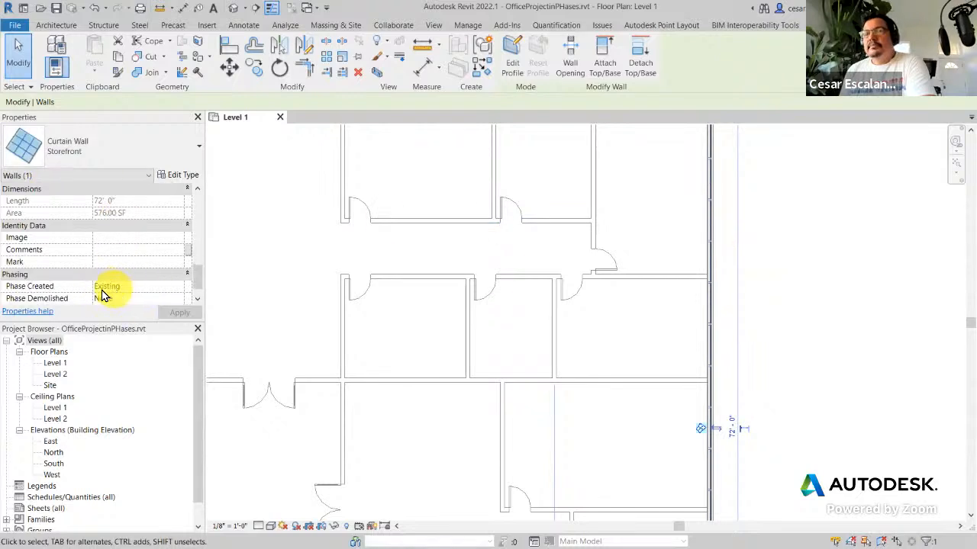
click(266, 430)
scroll(721, 377, down, 5)
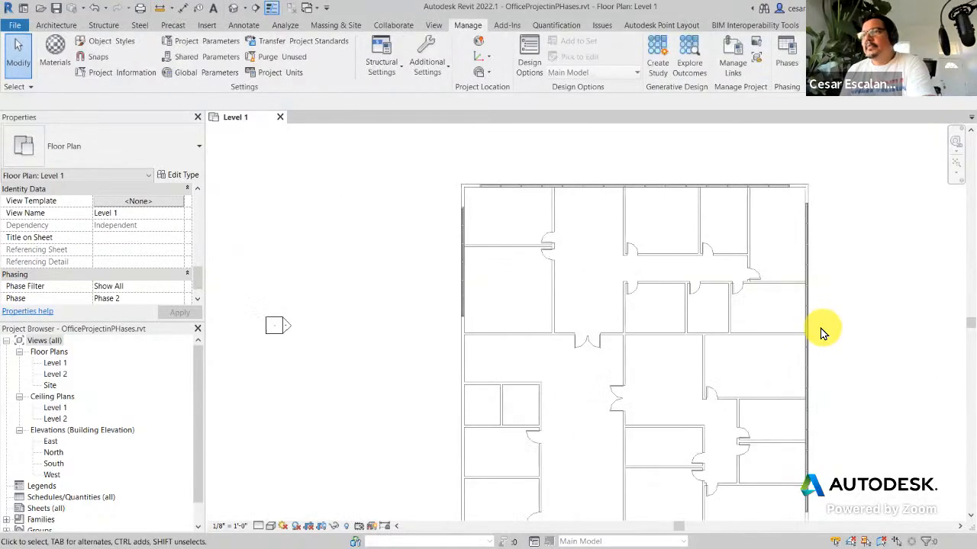
middle_drag(820, 329, 801, 296)
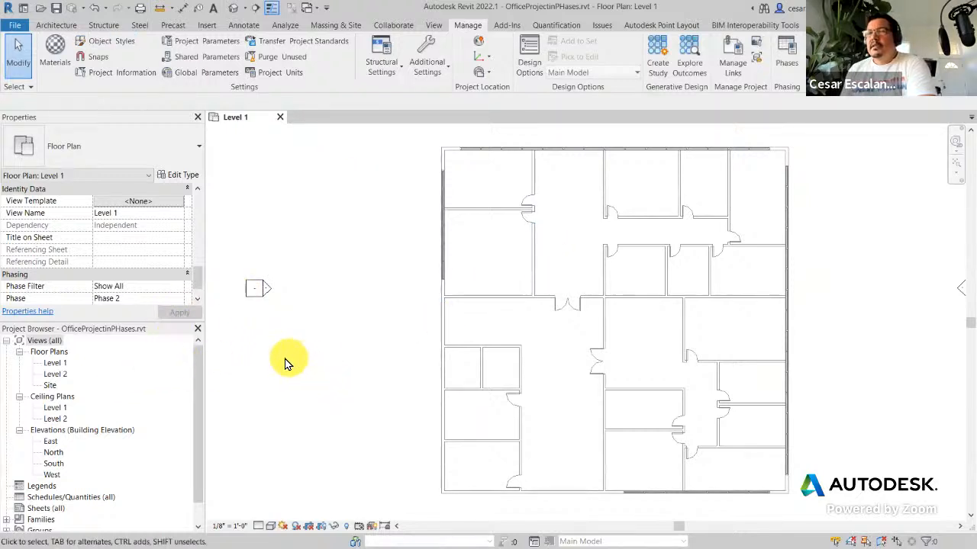
Step: Duplicate the Level 1 floor plan view without detailing
click(56, 363)
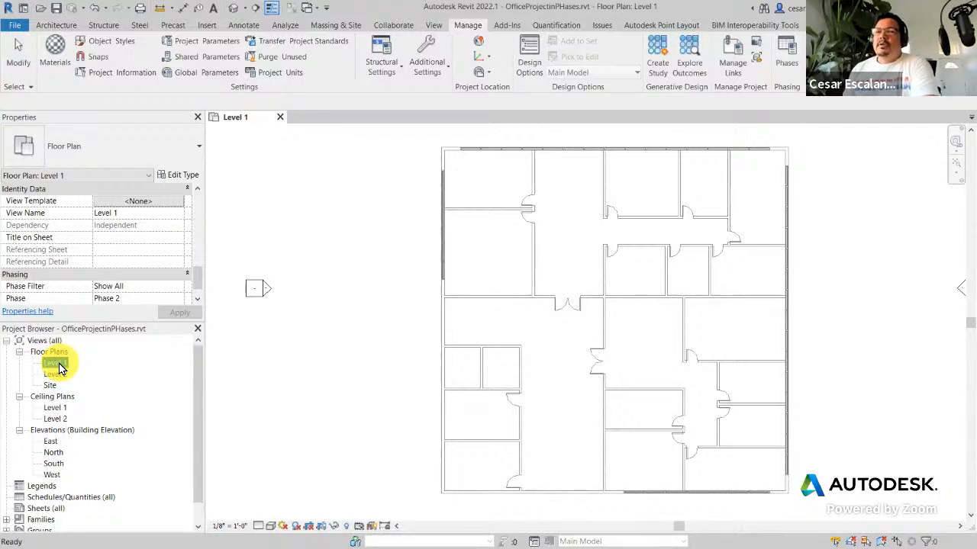
right_click(61, 368)
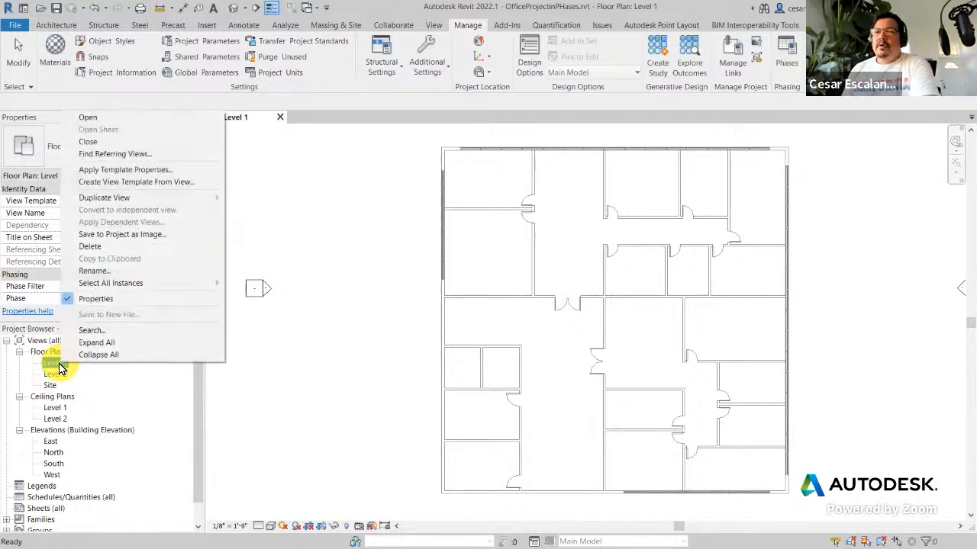
mouse_move(142, 198)
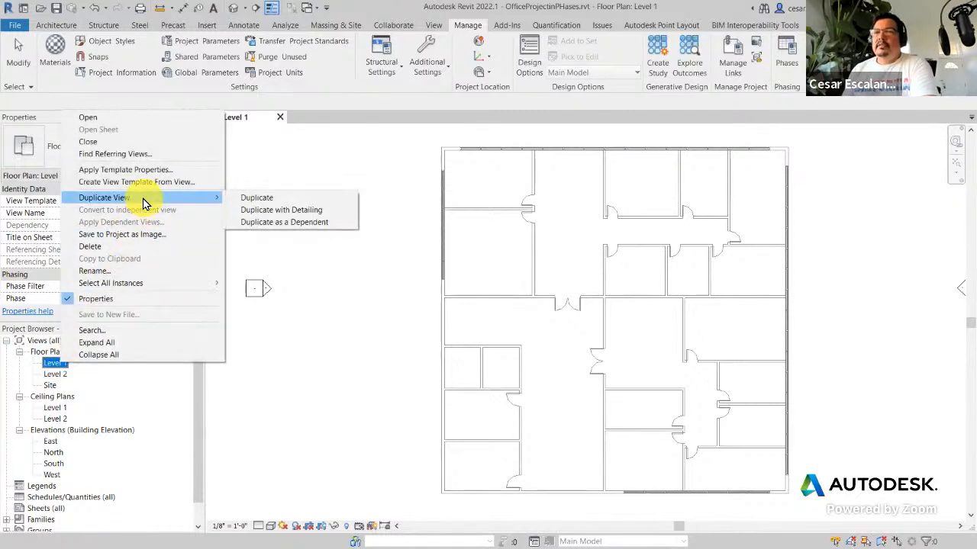
click(263, 200)
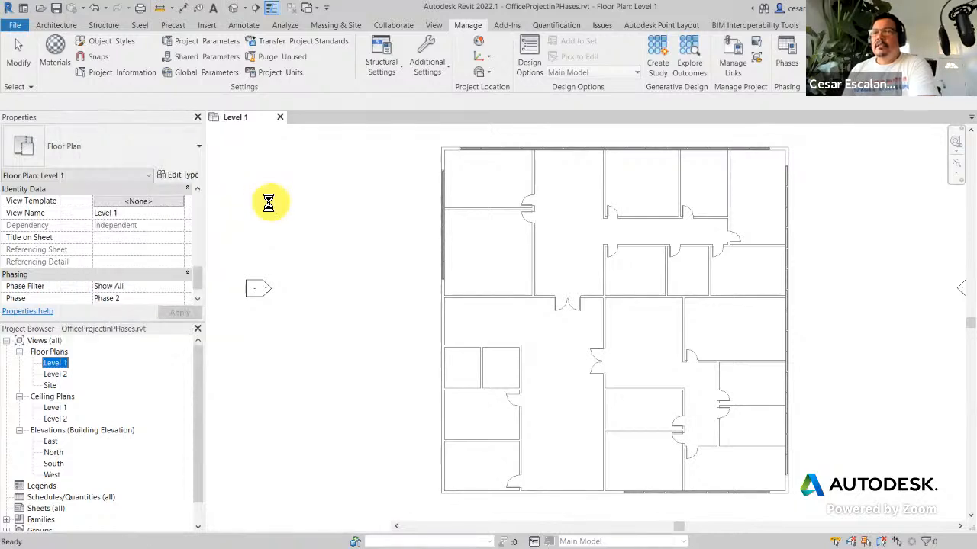
Step: Rename the duplicated floor plan as Level 1 - EXISTING PLAN
right_click(94, 380)
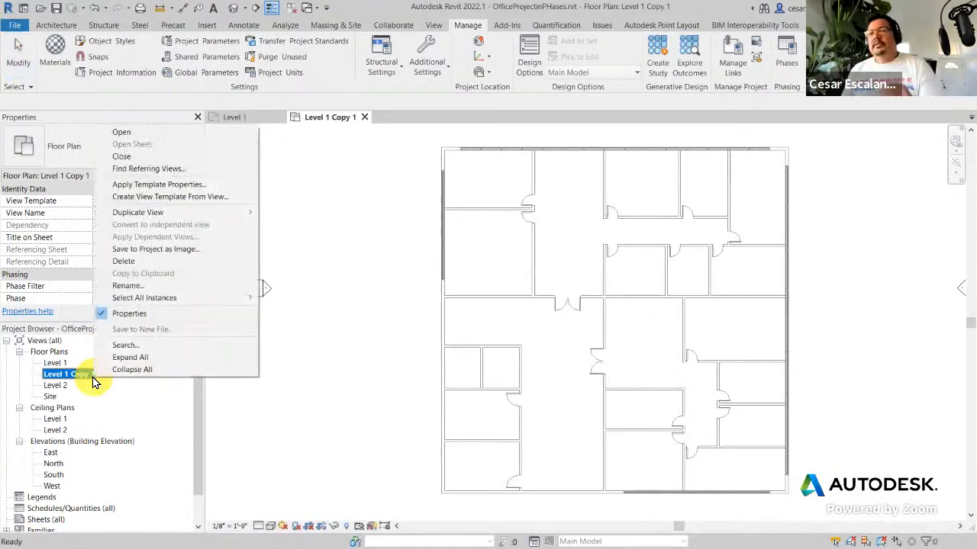
click(141, 292)
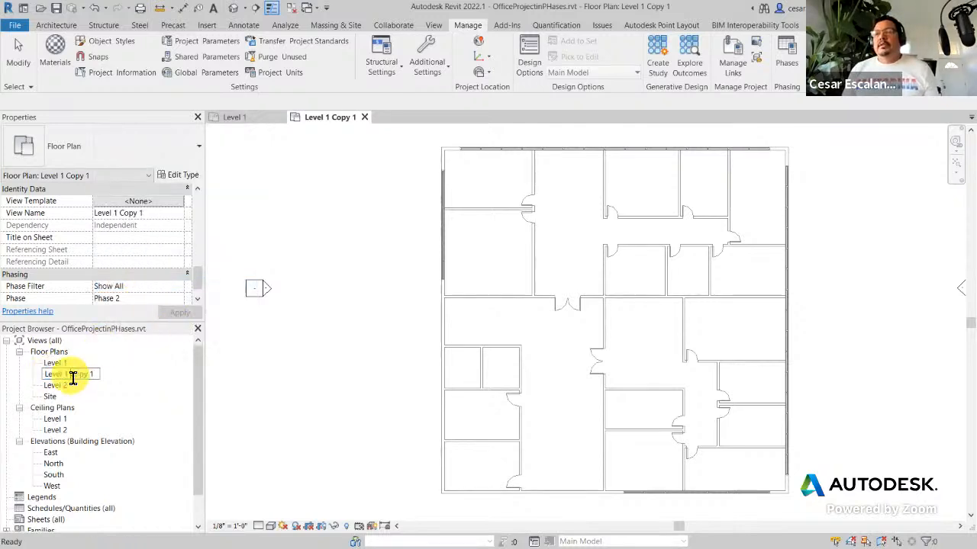
drag(71, 374, 153, 379)
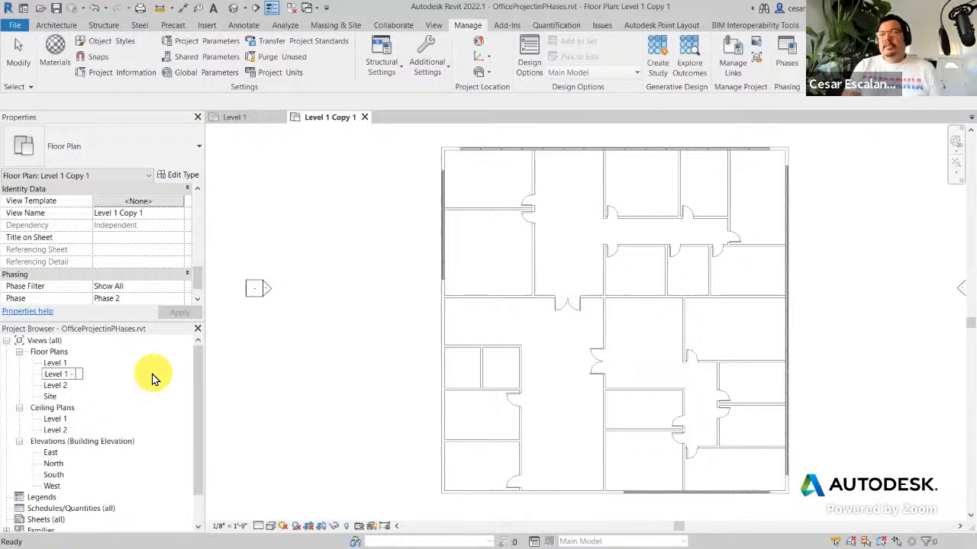
text(EX)
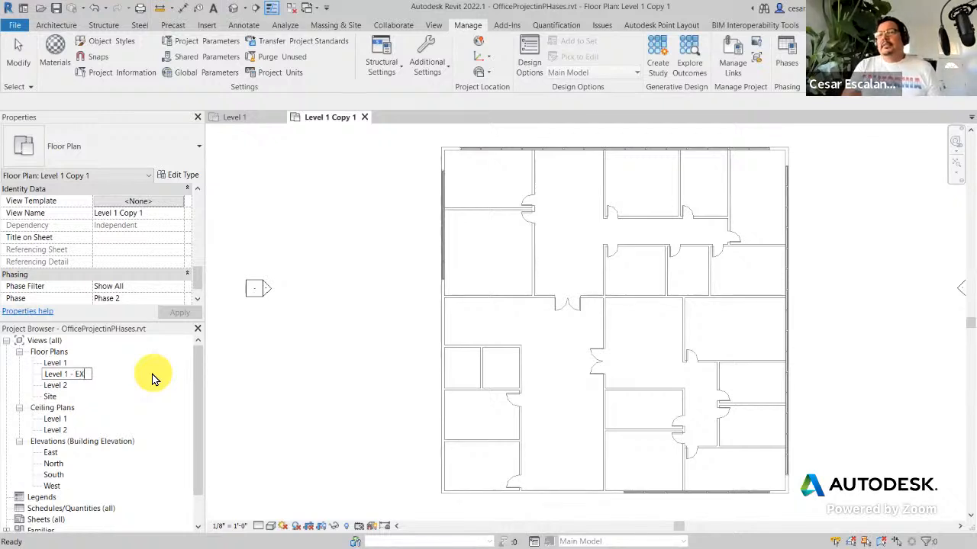
text(ISTING PLAN)
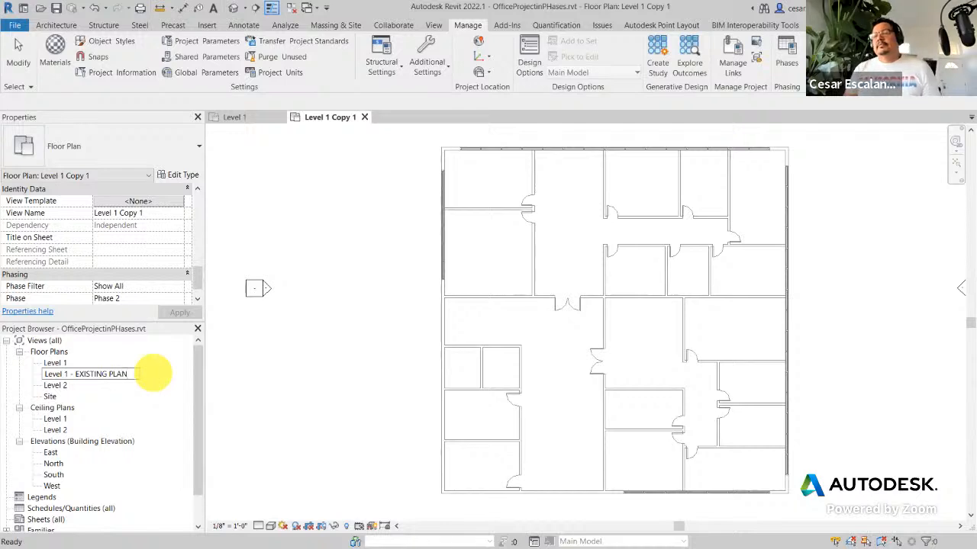
click(284, 370)
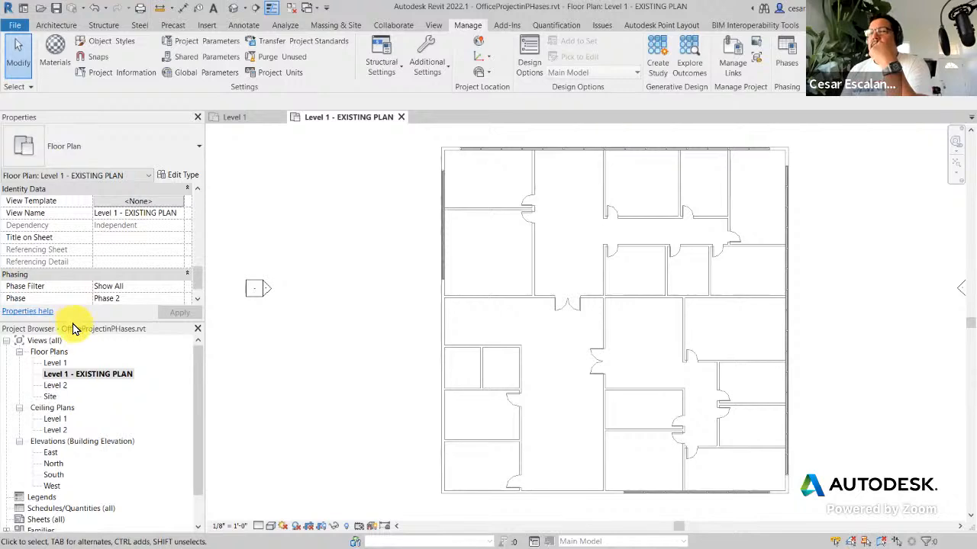
Step: Set the existing plan view's Phase to Phase 1 and its Phase Filter to Show Previous Phase
drag(72, 322, 69, 358)
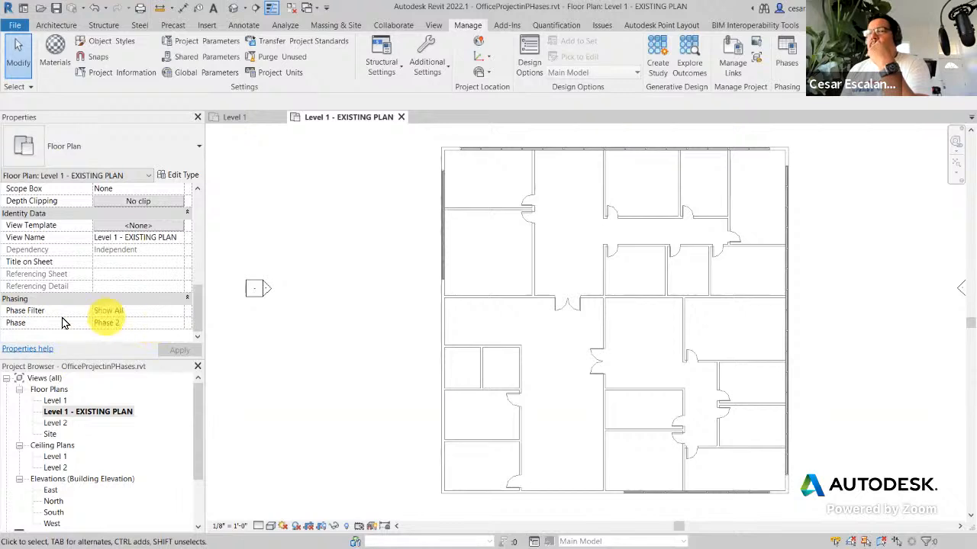
click(181, 326)
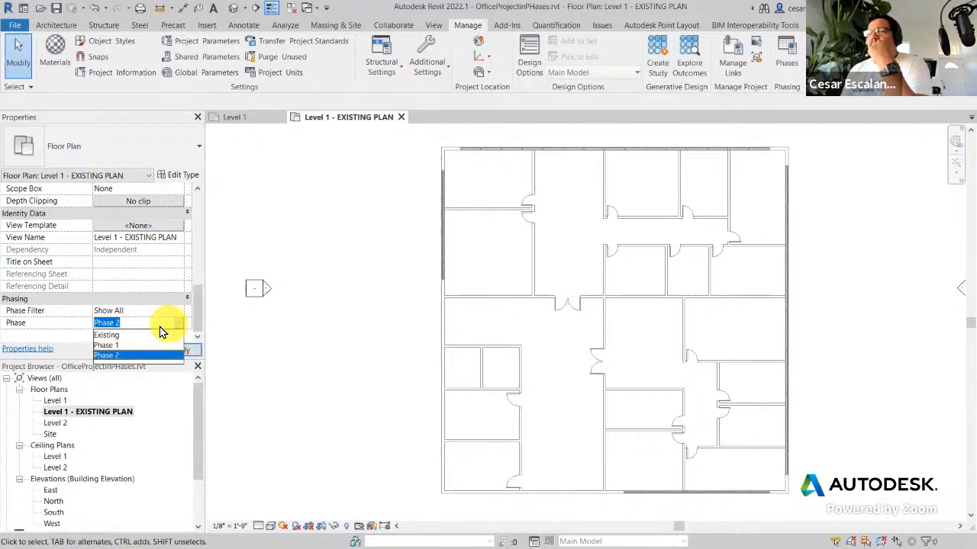
click(115, 345)
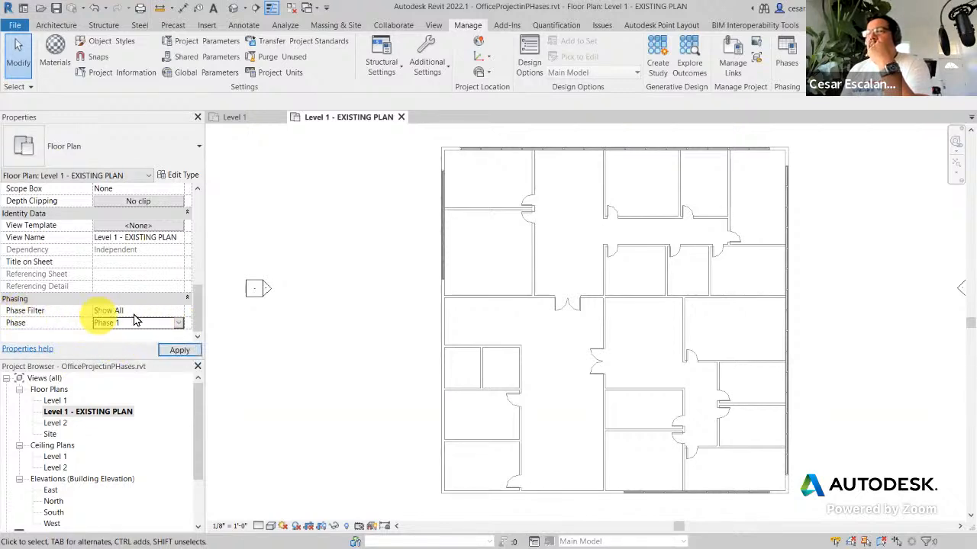
click(132, 312)
click(181, 313)
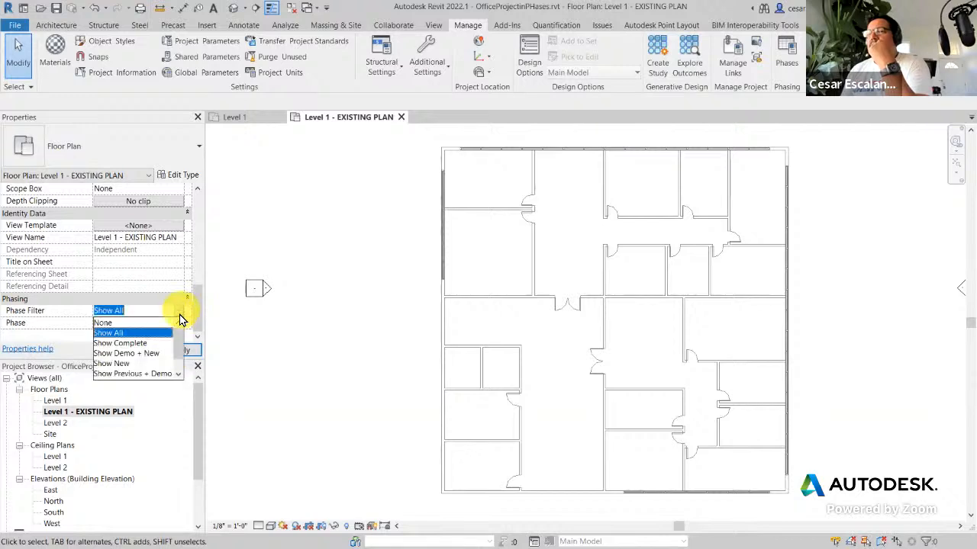
scroll(180, 348, down, 1)
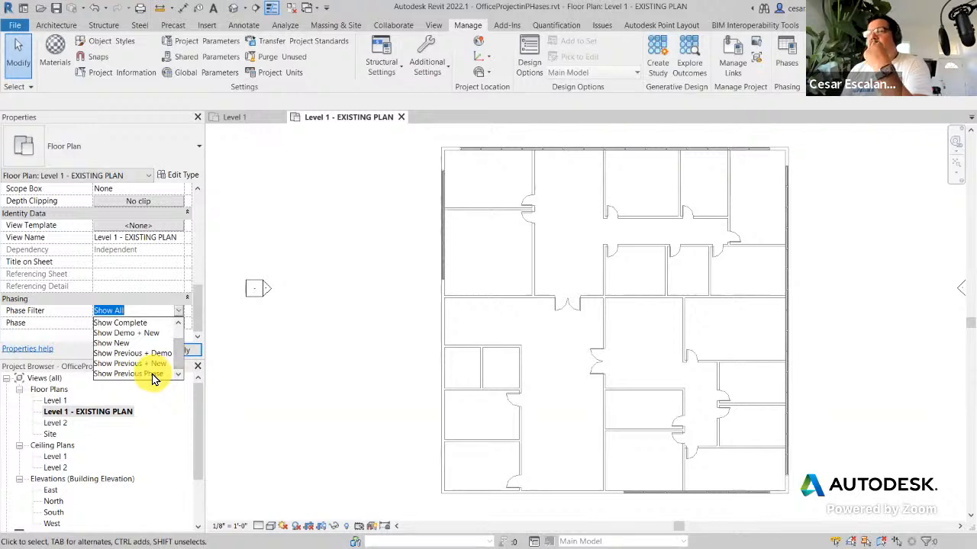
click(152, 374)
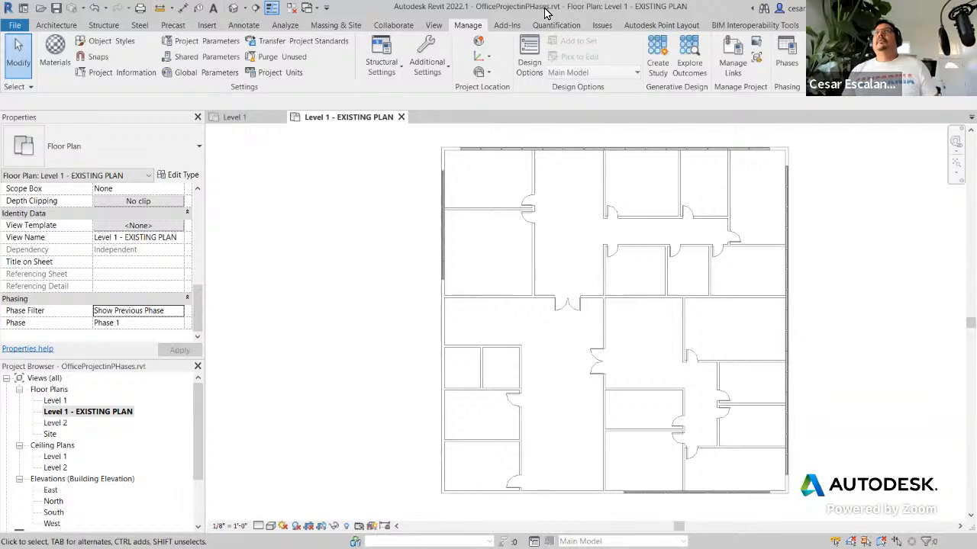
Step: Consult the phases diagram in the presentation, and recheck the existing plan's Phase and Phase Filter settings in Revit
key(alt+Tab)
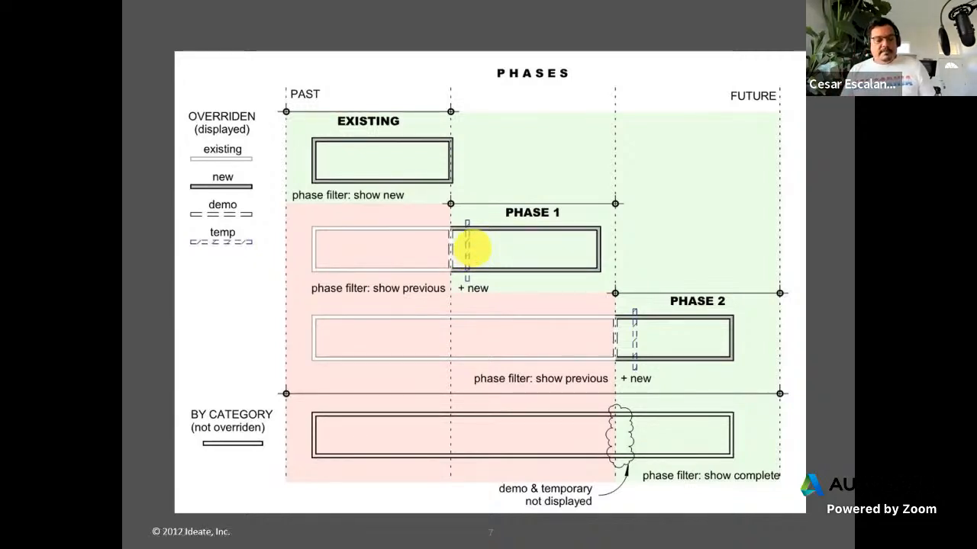
key(alt+Tab)
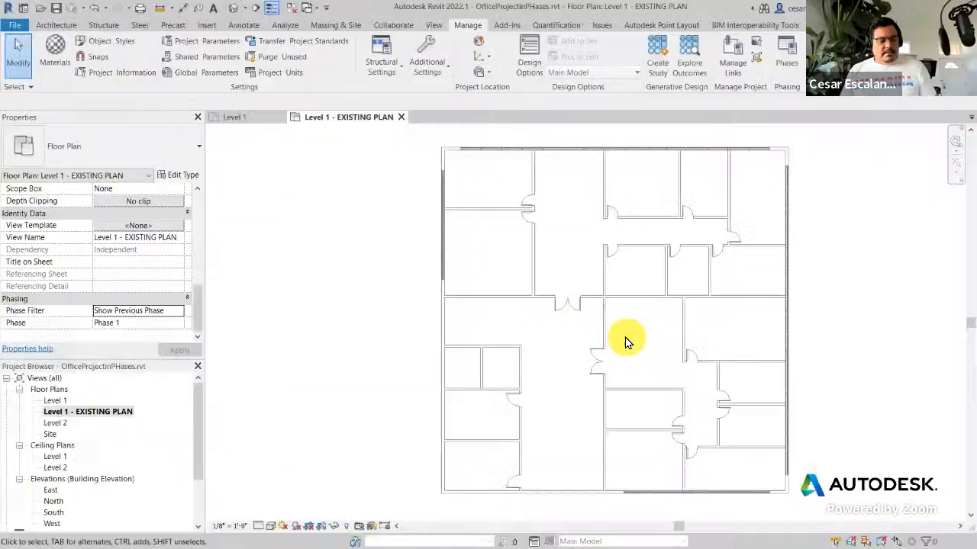
click(131, 323)
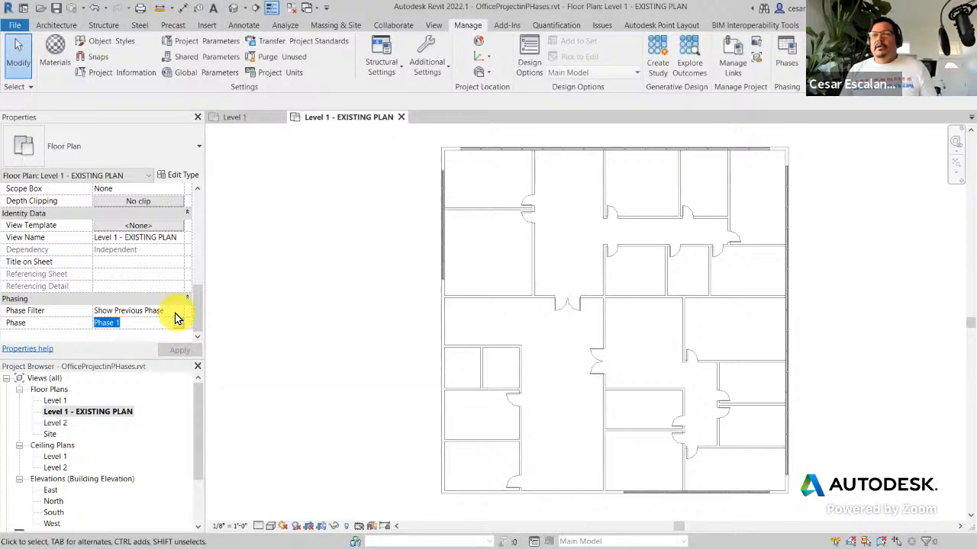
click(169, 311)
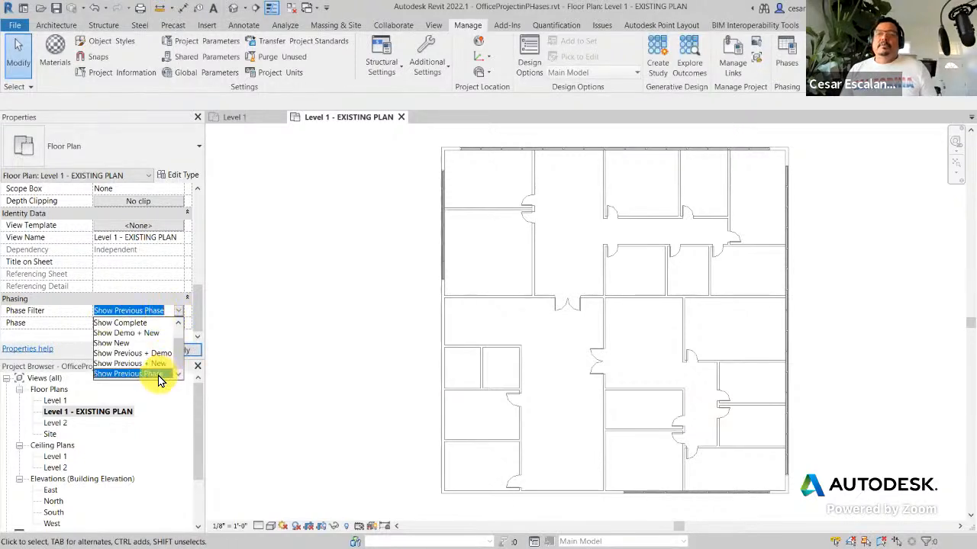
click(129, 374)
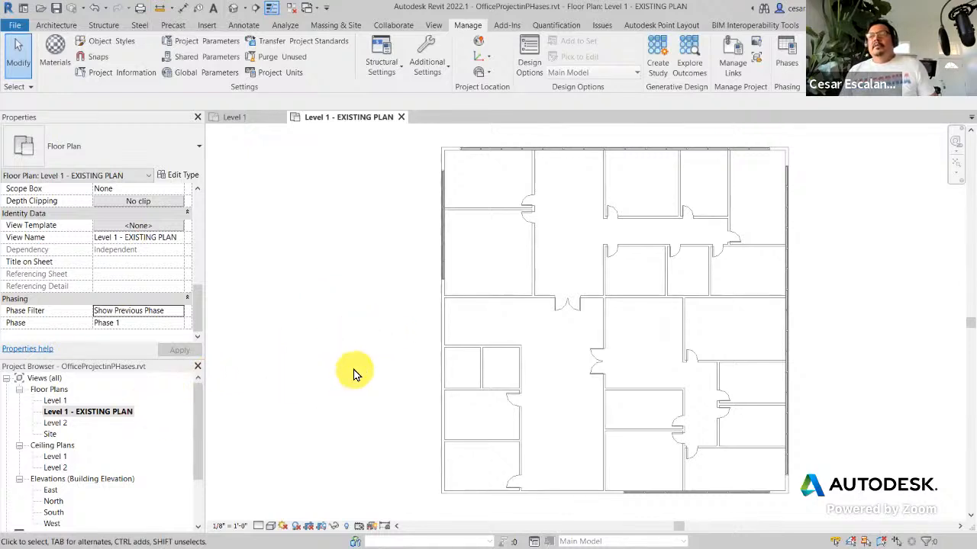
Step: Duplicate the Level 1 - EXISTING PLAN floor plan view without detailing
click(107, 415)
right_click(107, 416)
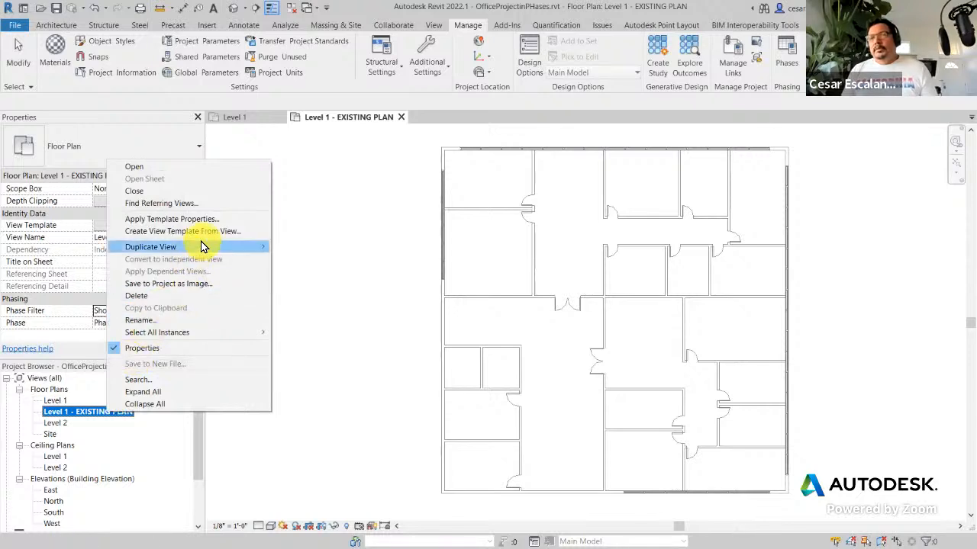
mouse_move(201, 241)
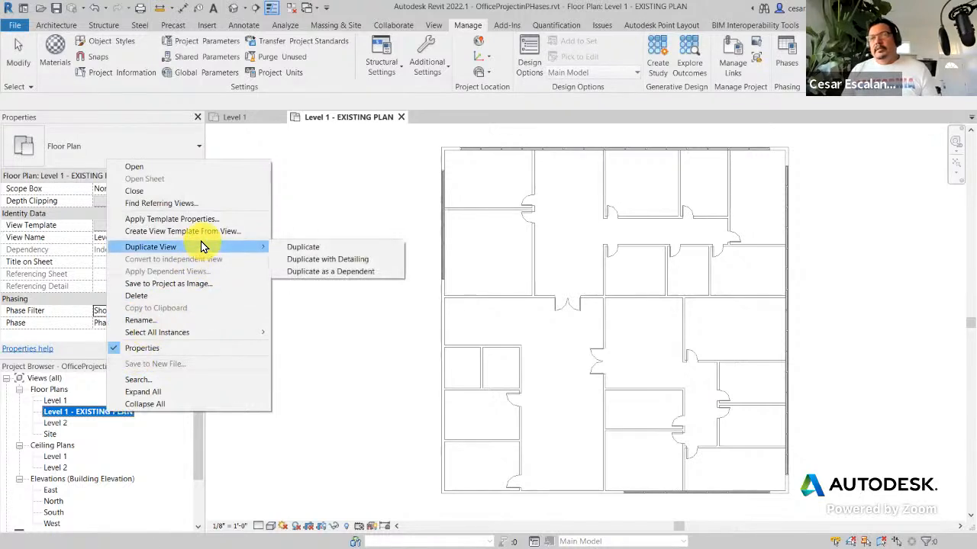
click(302, 248)
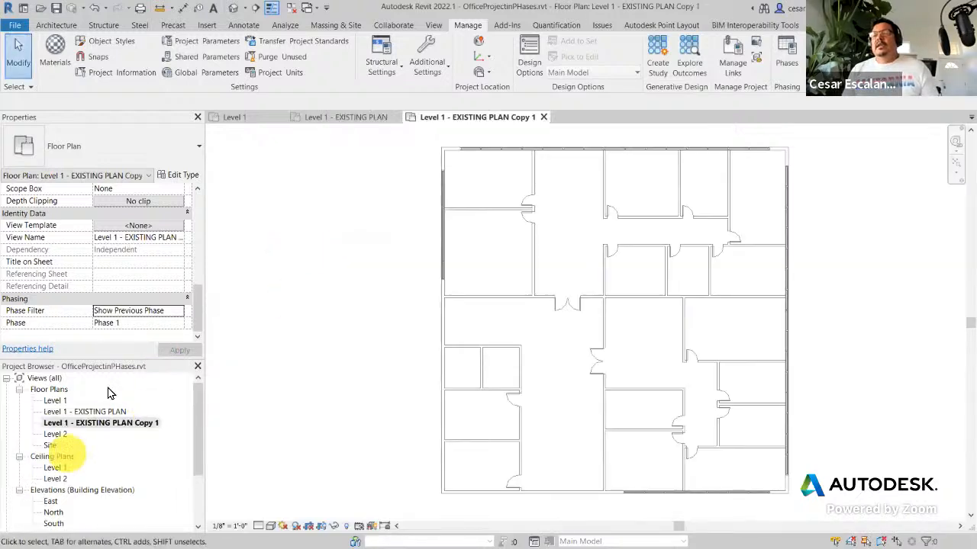
Step: Rename the copy of the existing plan as Level 1 - PHASE 1 - DEMOLITION
right_click(89, 426)
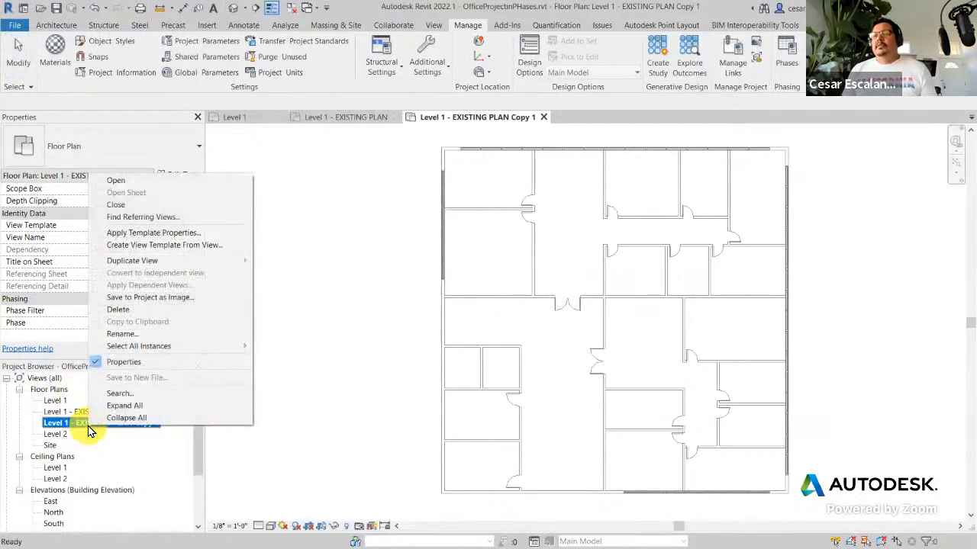
click(139, 341)
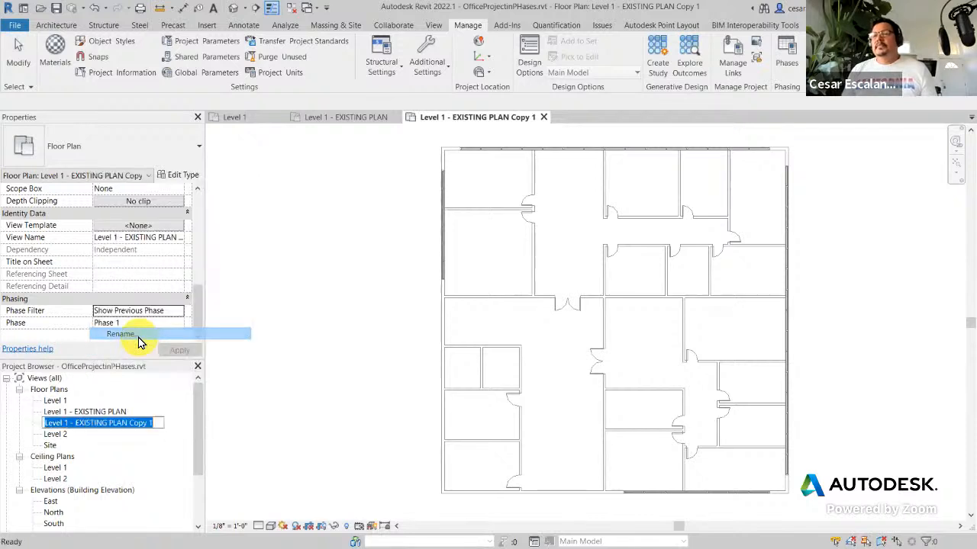
click(79, 425)
drag(75, 424, 175, 425)
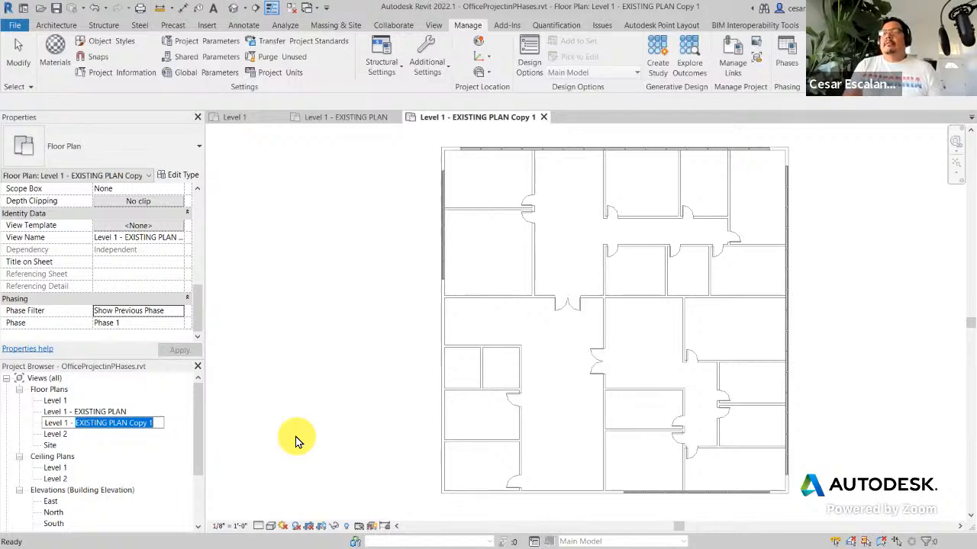
text(PH)
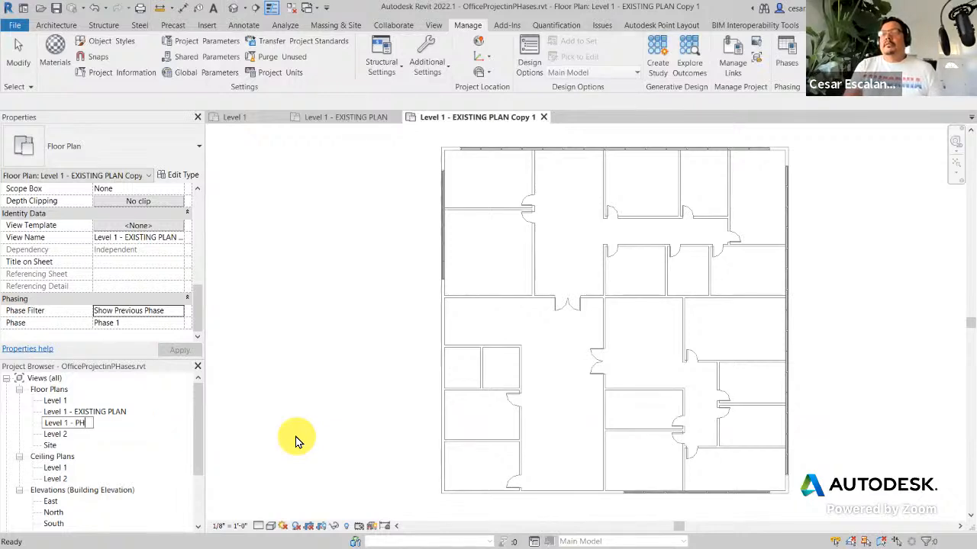
text(AS)
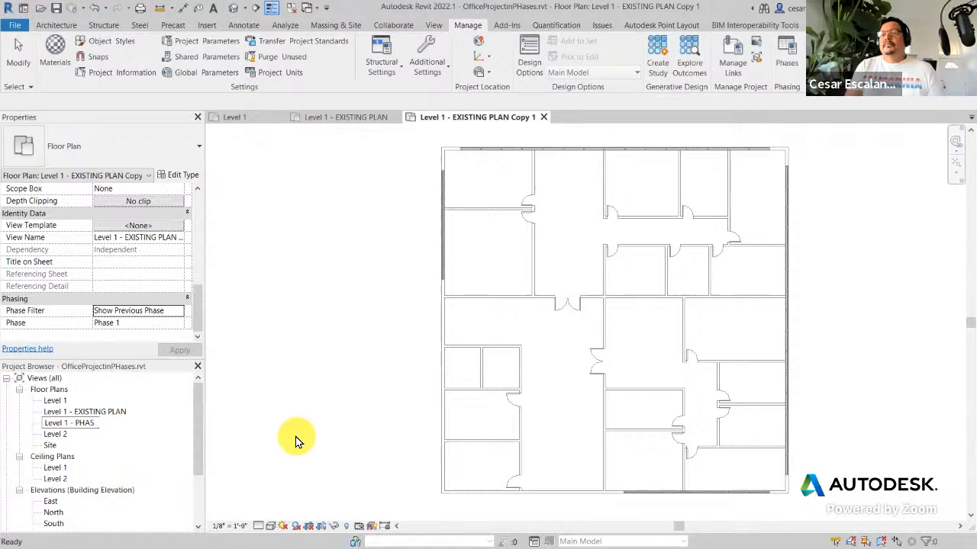
text(E 1 -)
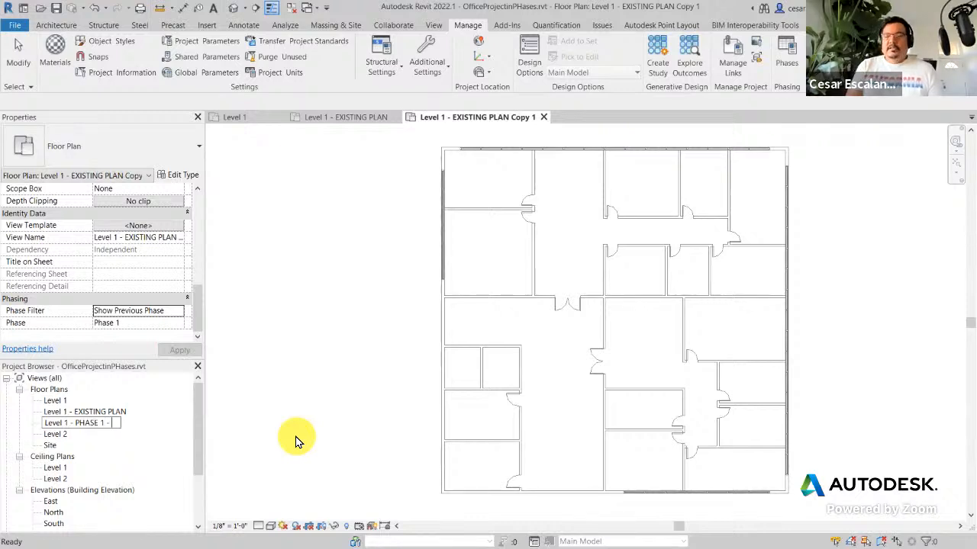
text( DEMOLI)
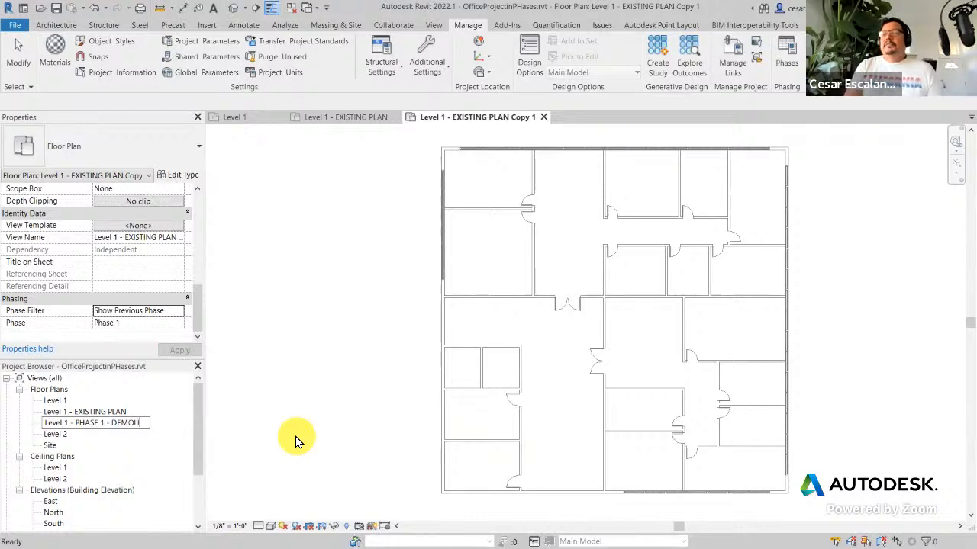
text(TION)
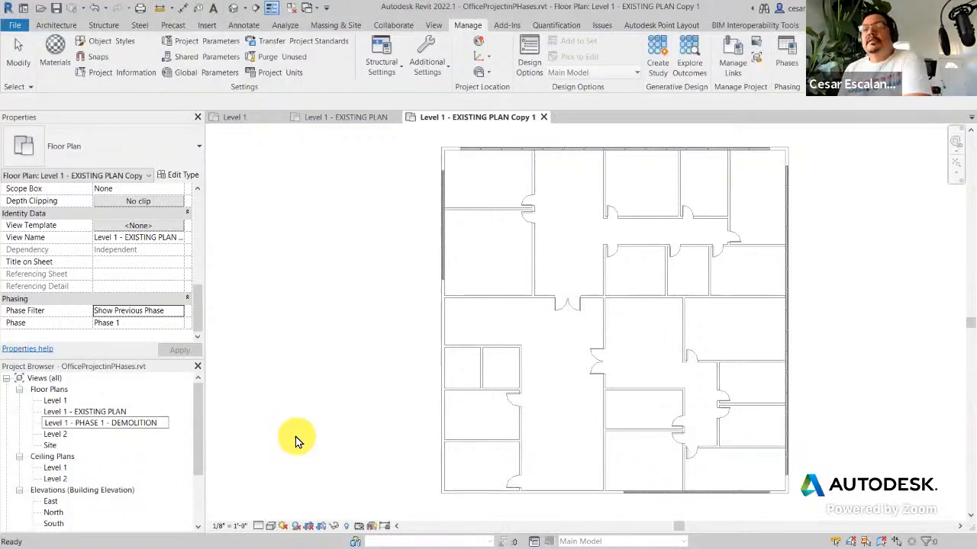
key(Return)
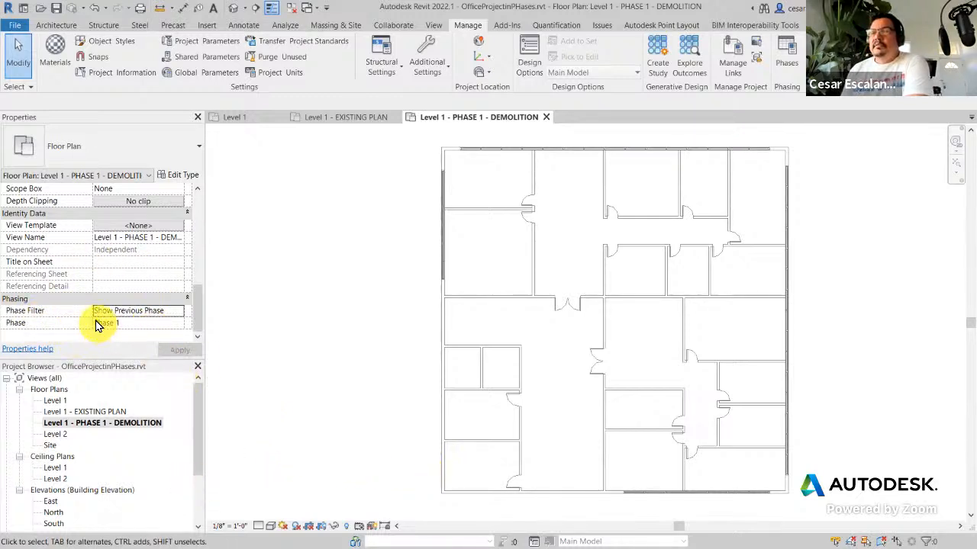
Step: Set the Phase Filter of the Phase 1 demolition plan to Show Previous + Demo
click(178, 312)
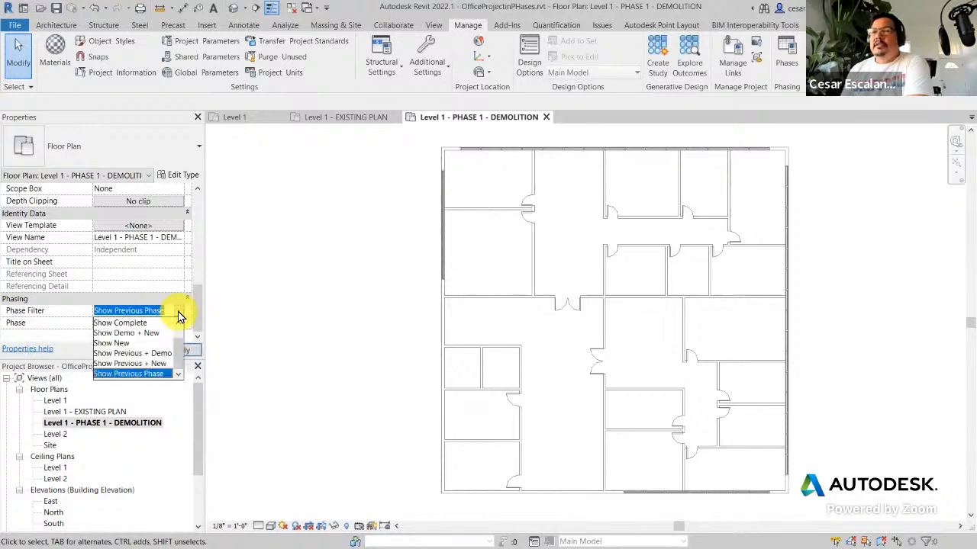
click(143, 355)
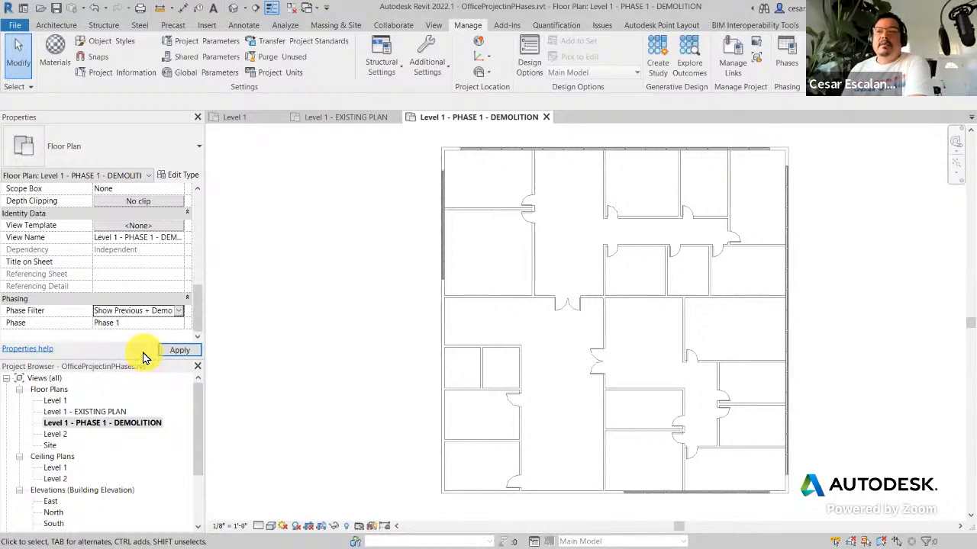
Step: Apply the Show Previous + Demo phase filter to the Phase 1 demolition plan
click(197, 349)
click(321, 340)
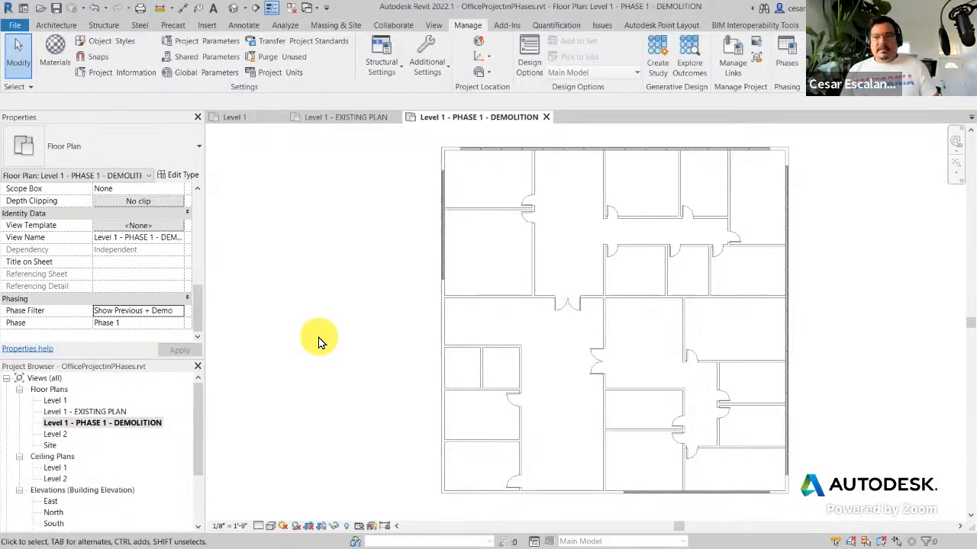
Step: Switch to the presentation's phases diagram, mark up which Phase 1 elements the demolition filter shows or hides, clear the marks and return to Revit
key(alt+Tab)
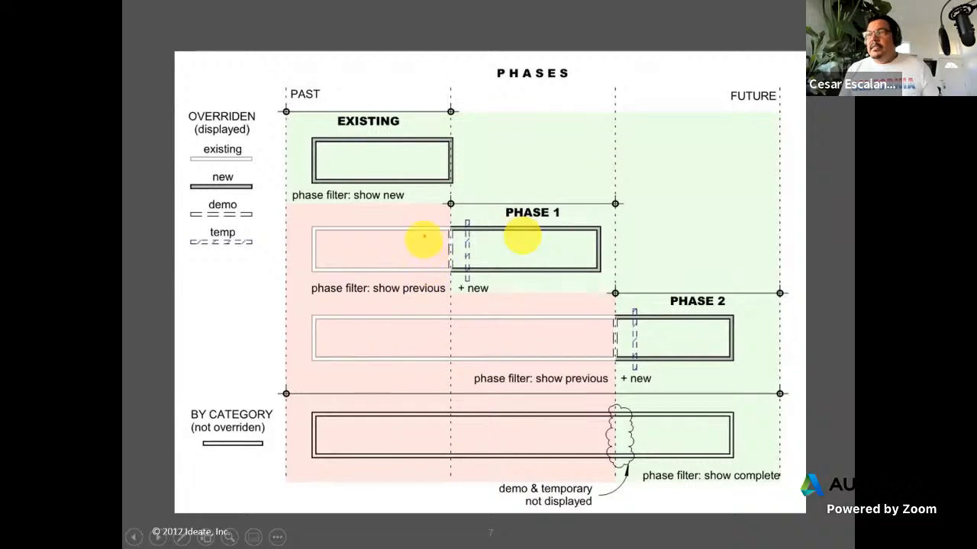
mouse_move(433, 221)
mouse_down()
mouse_move(328, 212)
mouse_move(306, 245)
mouse_move(382, 271)
mouse_move(458, 266)
mouse_move(430, 236)
mouse_move(437, 268)
mouse_up()
mouse_move(451, 223)
mouse_down()
mouse_move(442, 230)
mouse_move(452, 274)
mouse_move(458, 229)
mouse_move(458, 274)
mouse_move(529, 283)
mouse_move(503, 283)
mouse_up()
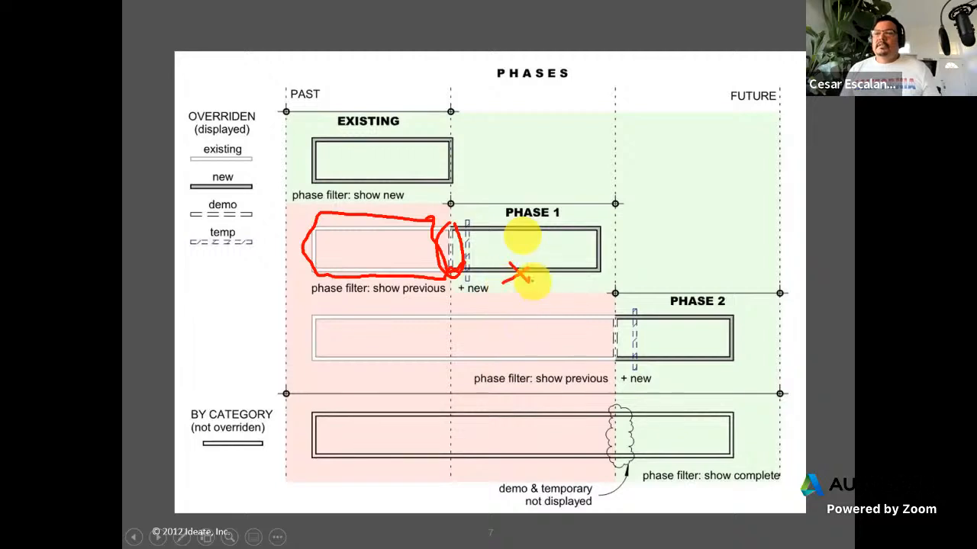
mouse_move(501, 219)
mouse_down()
mouse_move(524, 241)
mouse_move(497, 247)
mouse_up()
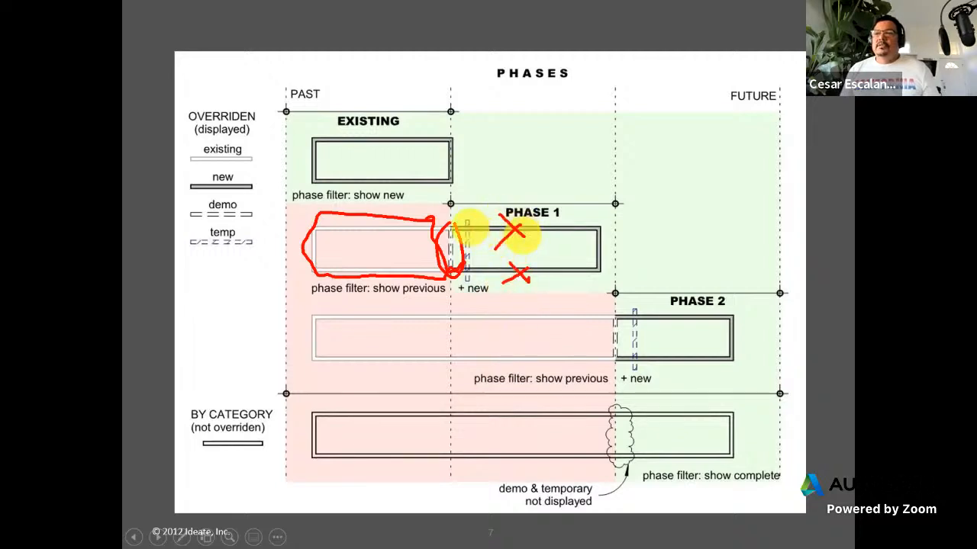
mouse_move(463, 218)
mouse_down()
mouse_move(486, 230)
mouse_move(464, 234)
mouse_up()
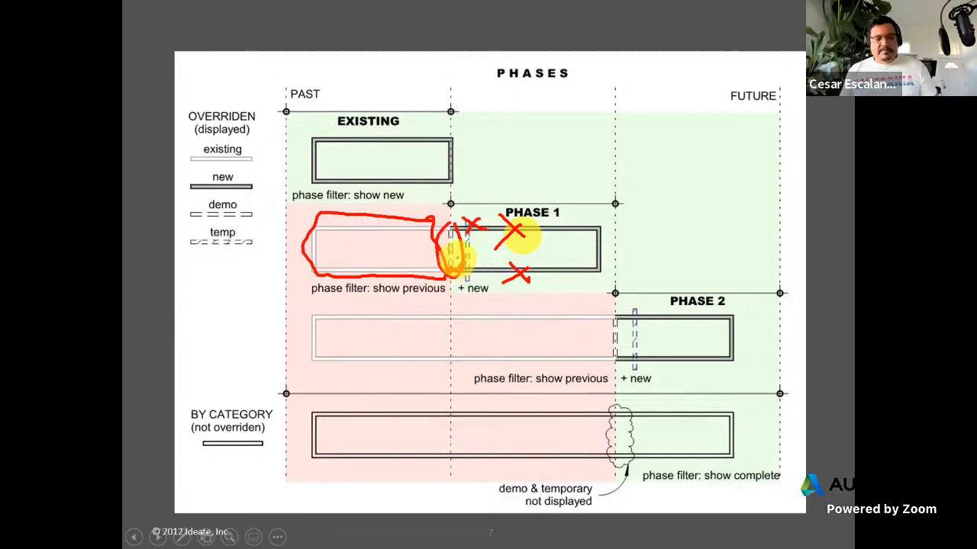
key(Escape)
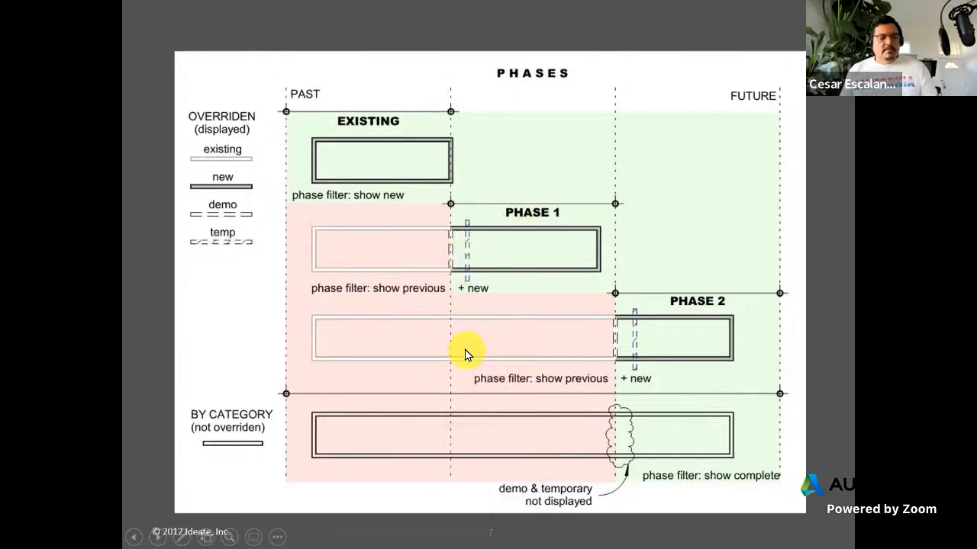
key(alt+Tab)
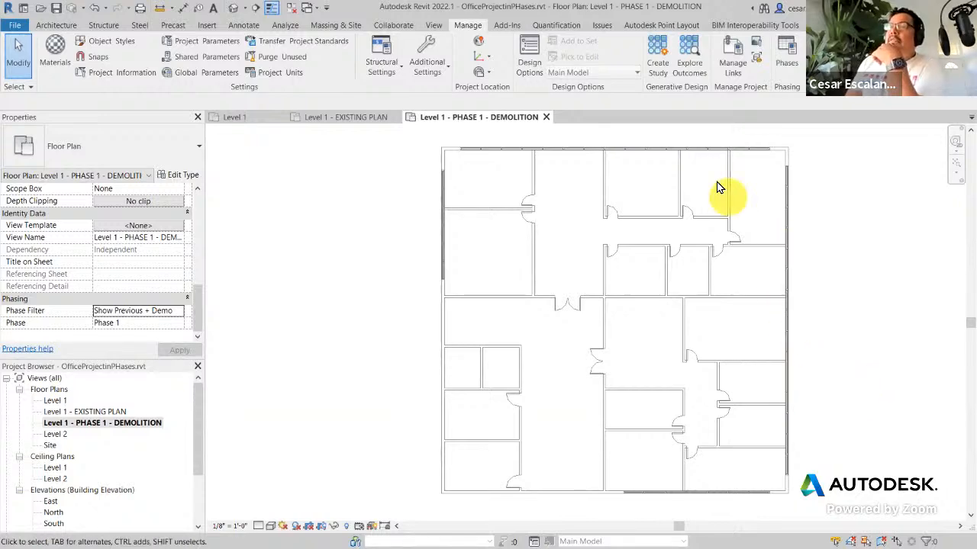
Step: Set Phase Demolished to Phase 1 for the interior wall beside the northeast corner room
scroll(863, 268, up, 2)
middle_drag(863, 299, 860, 428)
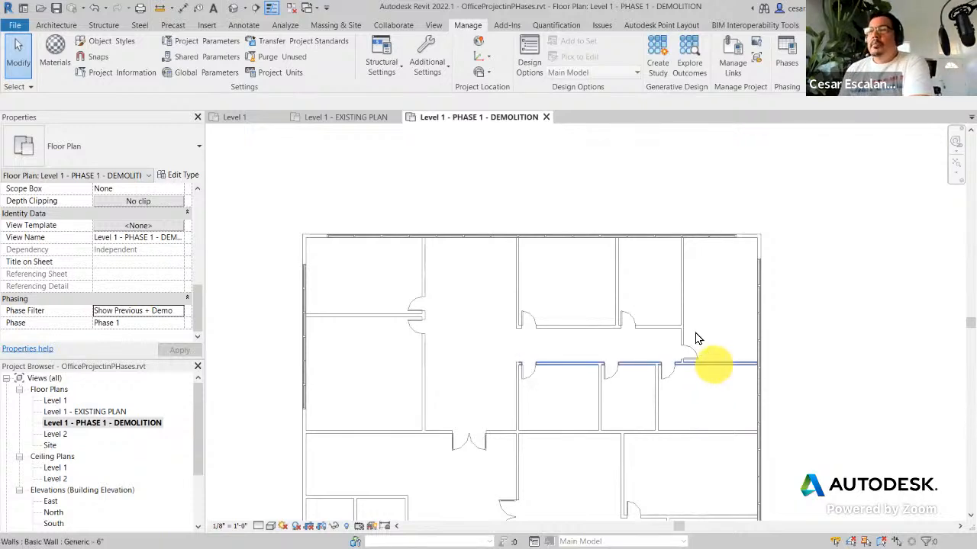
click(681, 288)
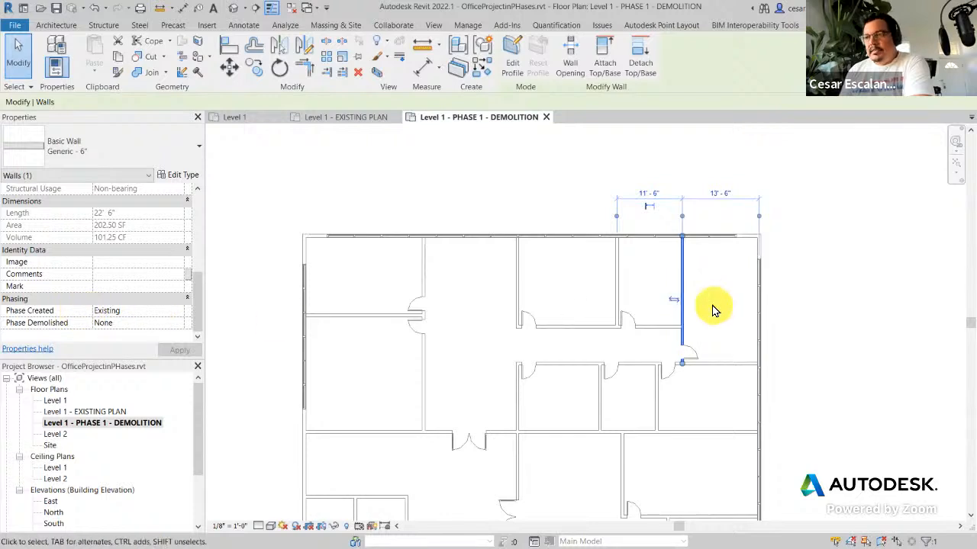
click(175, 323)
click(175, 324)
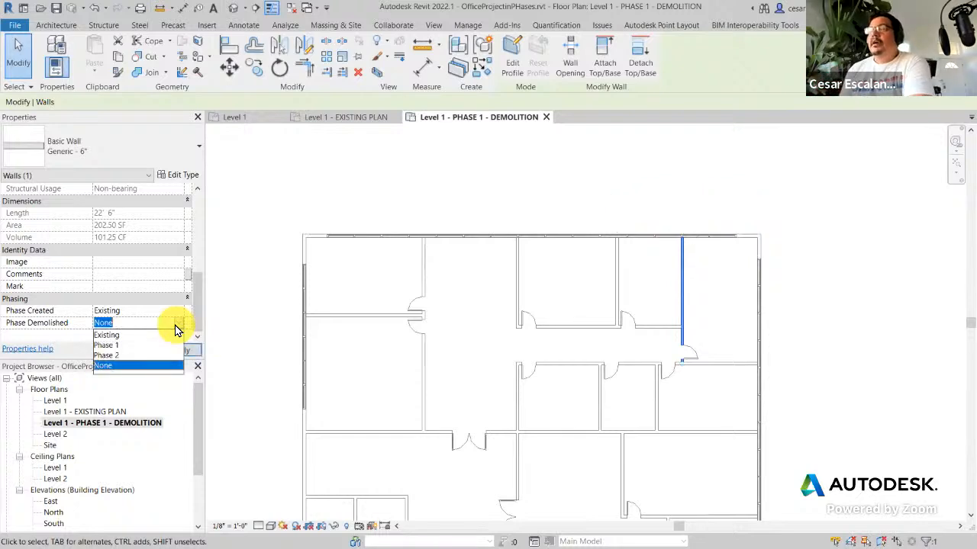
click(110, 346)
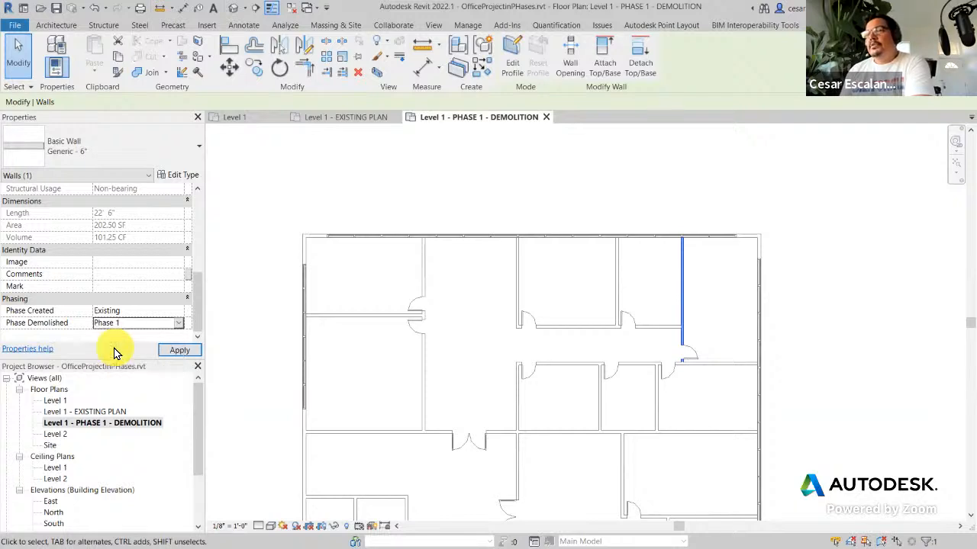
click(180, 351)
click(374, 198)
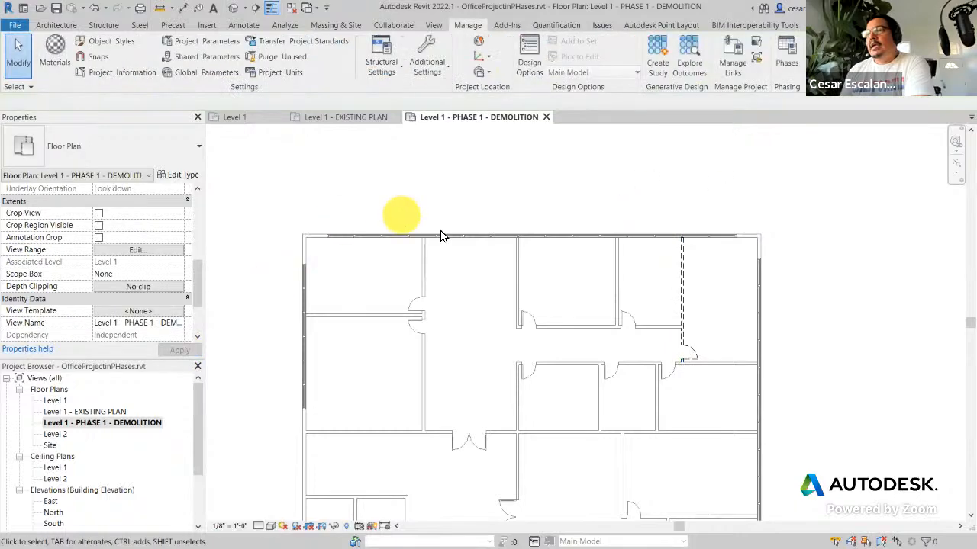
Step: Examine the graphic overrides for the Demolished phase status in the project's phasing settings
scroll(719, 296, up, 2)
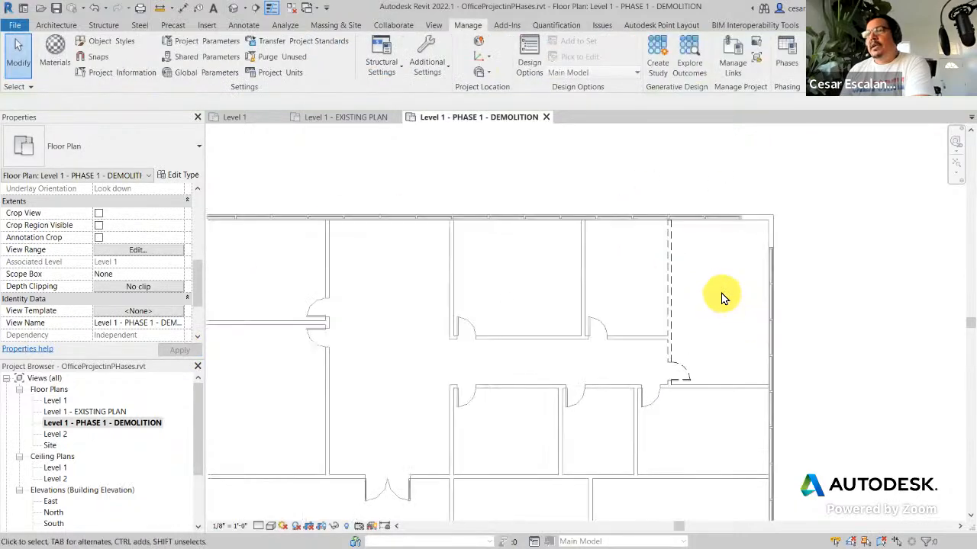
middle_drag(720, 294, 709, 364)
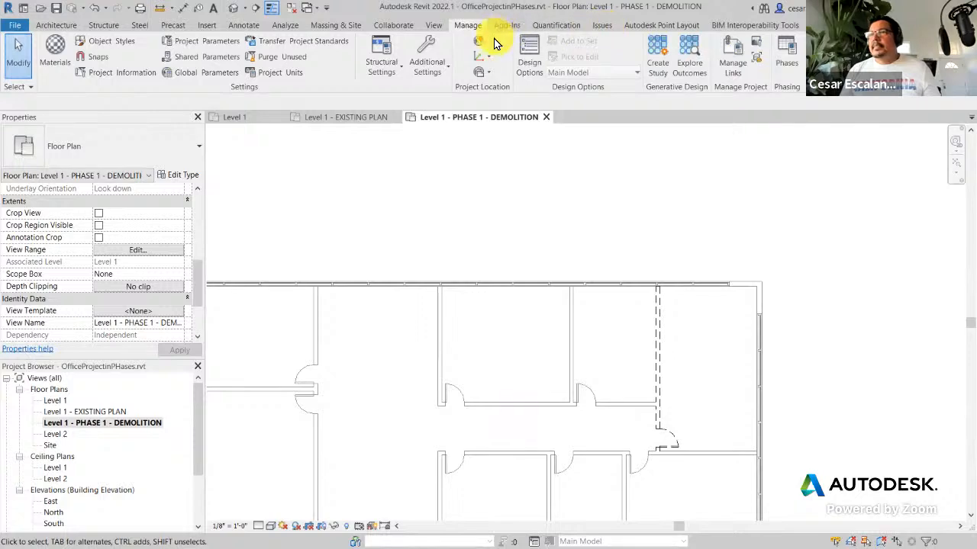
click(780, 66)
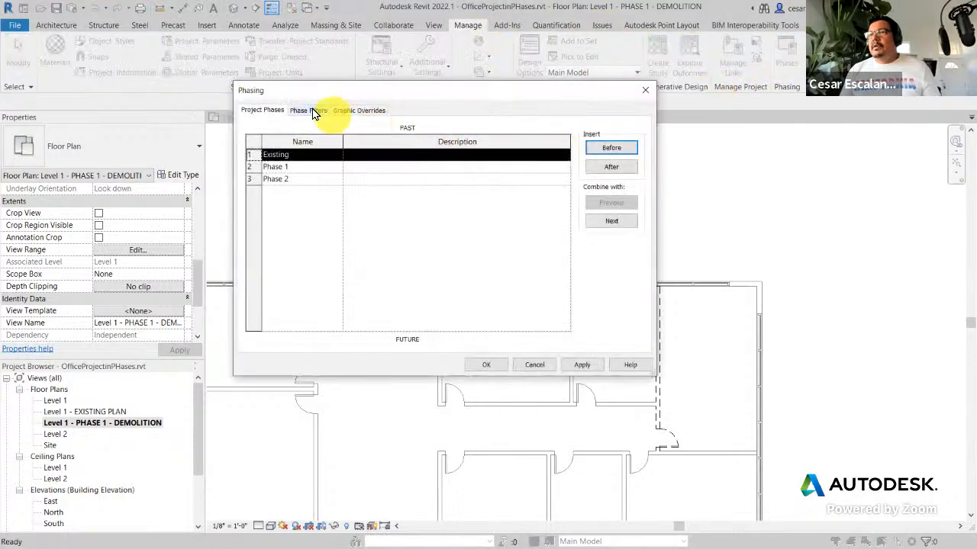
click(360, 110)
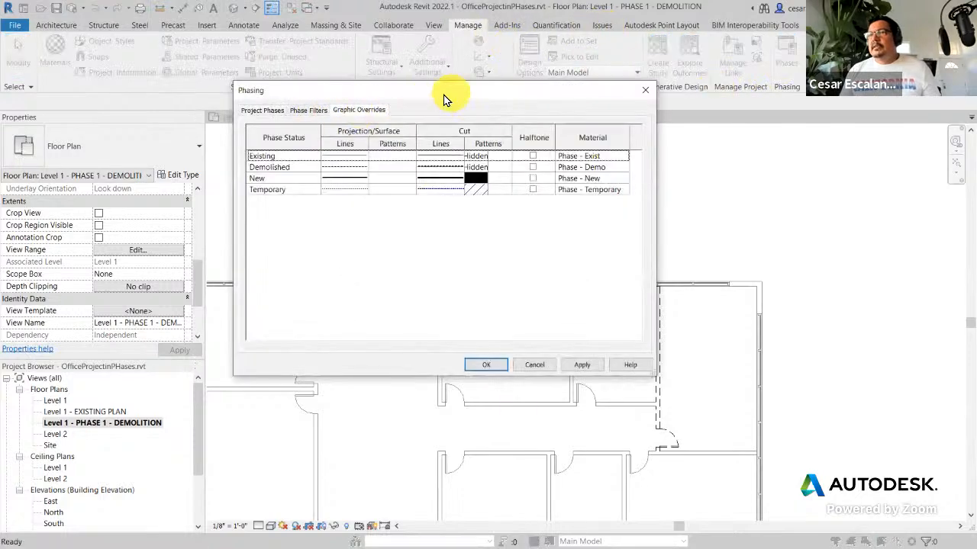
drag(447, 99, 327, 49)
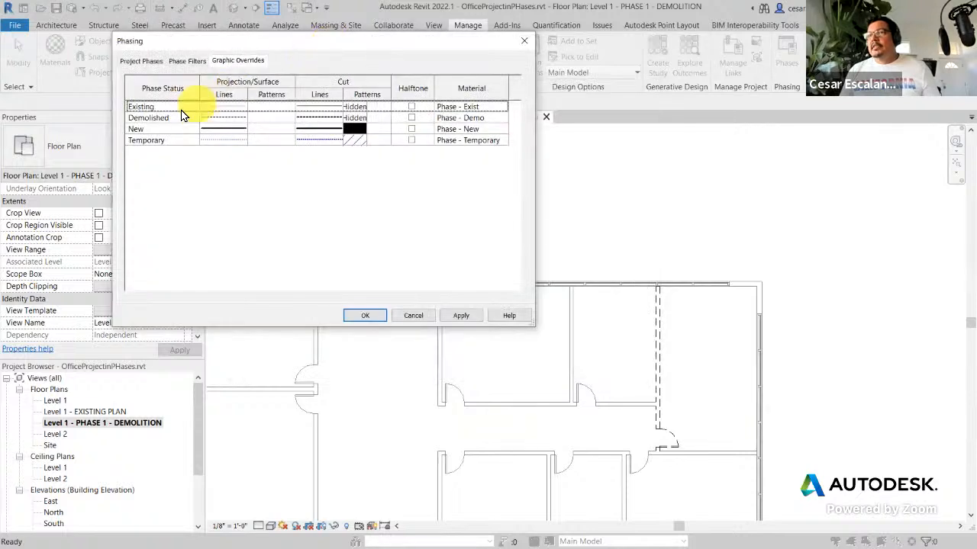
click(163, 116)
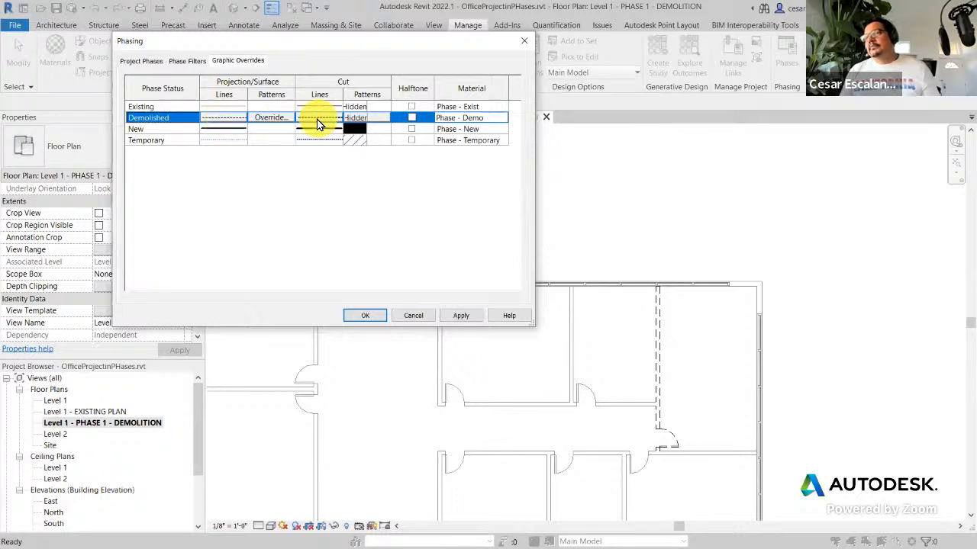
click(361, 316)
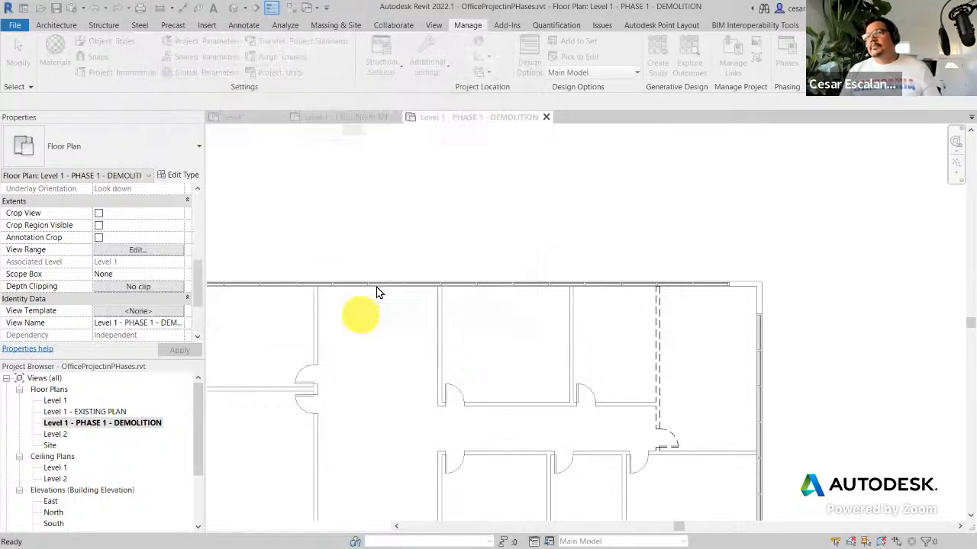
Step: Inspect the Phase Created and Phase Demolished properties of the demolished wall and its hosted door
scroll(737, 399, up, 4)
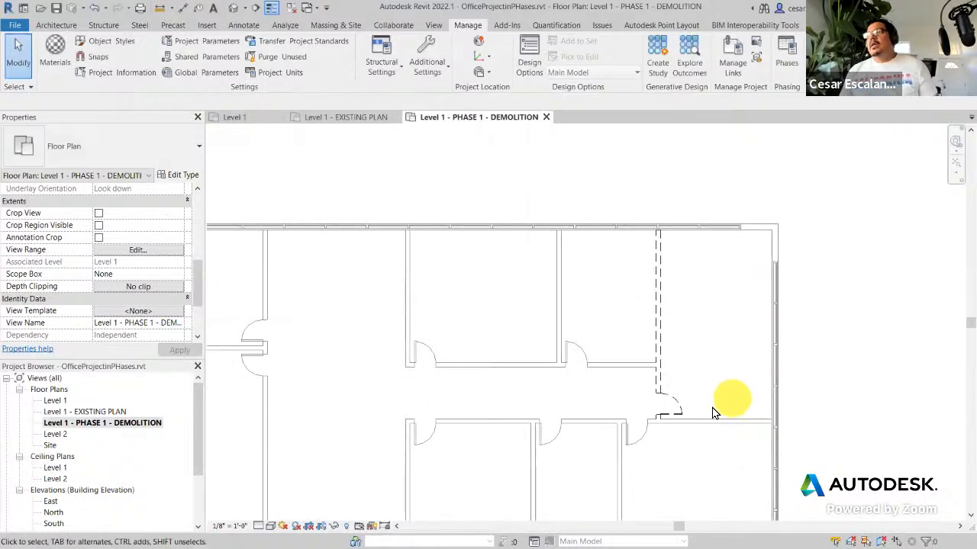
scroll(682, 414, up, 1)
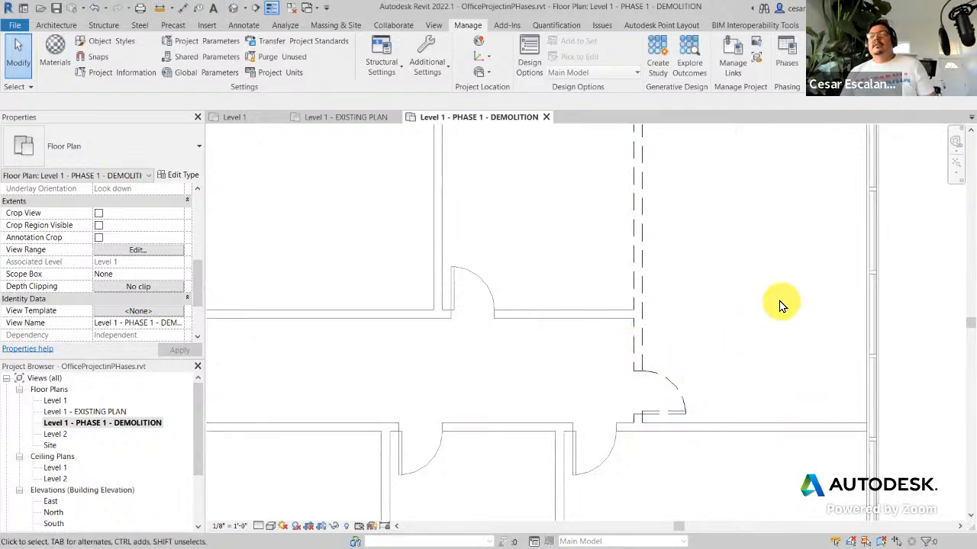
click(679, 396)
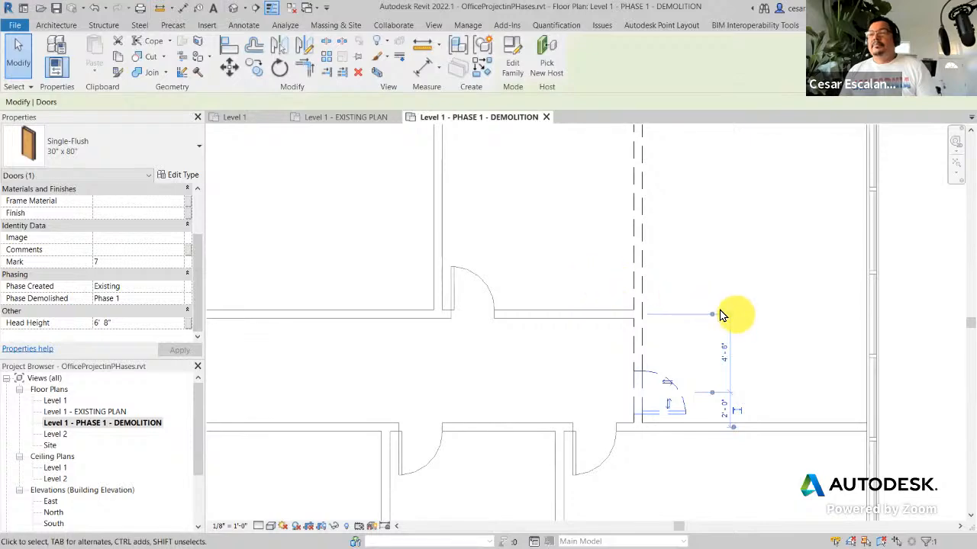
click(718, 242)
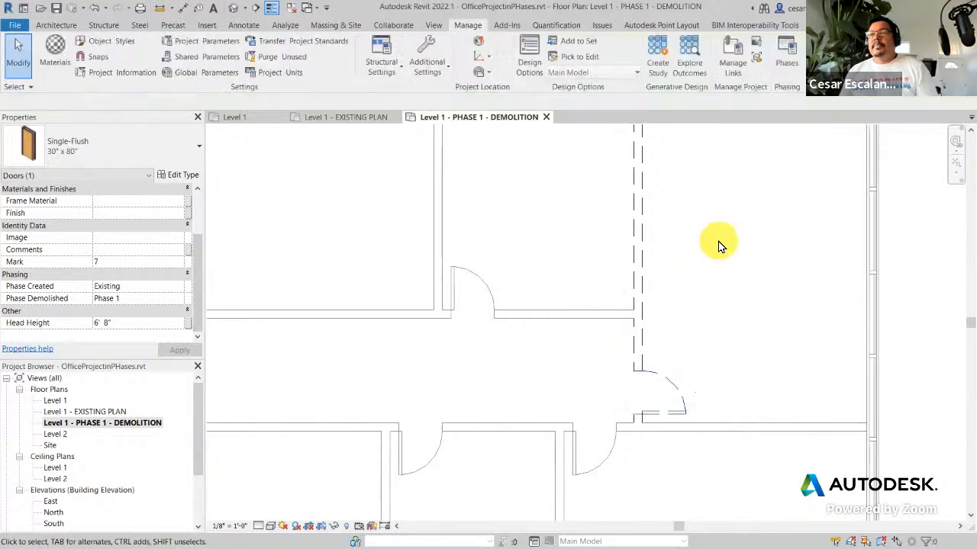
click(640, 340)
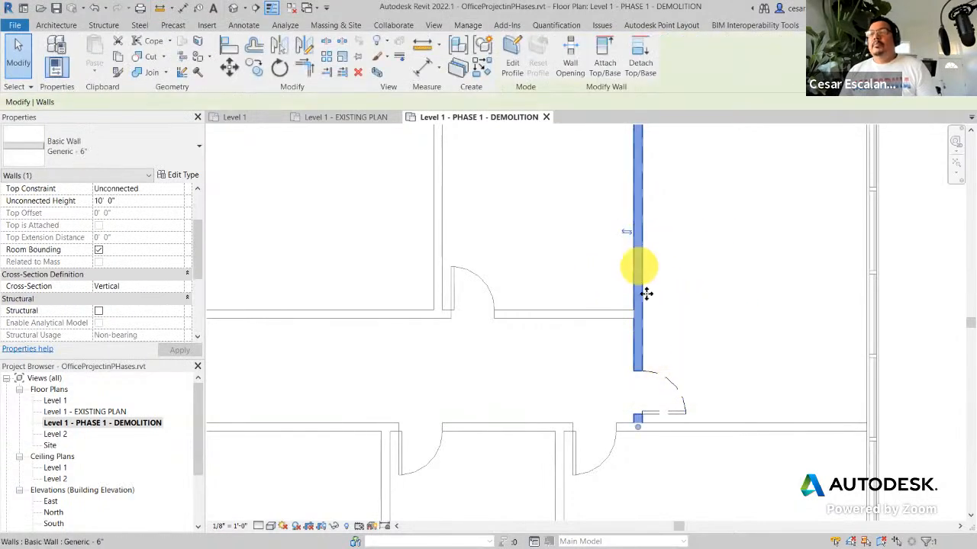
scroll(124, 264, down, 4)
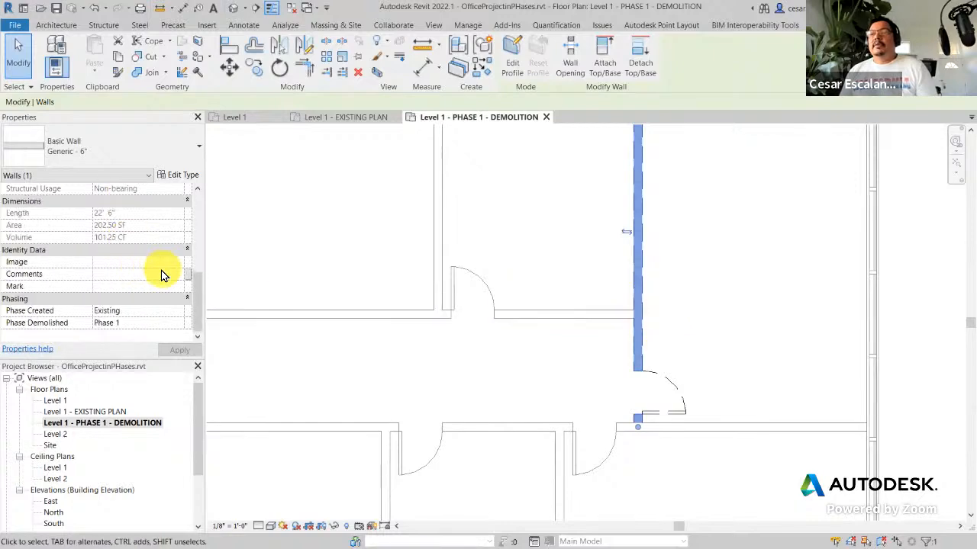
click(710, 277)
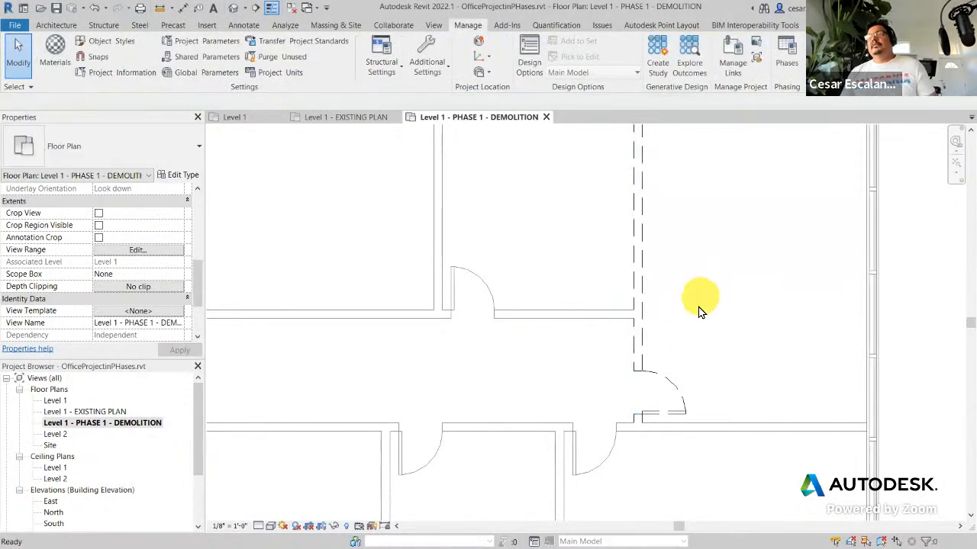
Step: Locate the Demolish tool among the modify commands, mark it with a screen annotation and clear the annotation
scroll(697, 305, down, 2)
scroll(733, 327, down, 3)
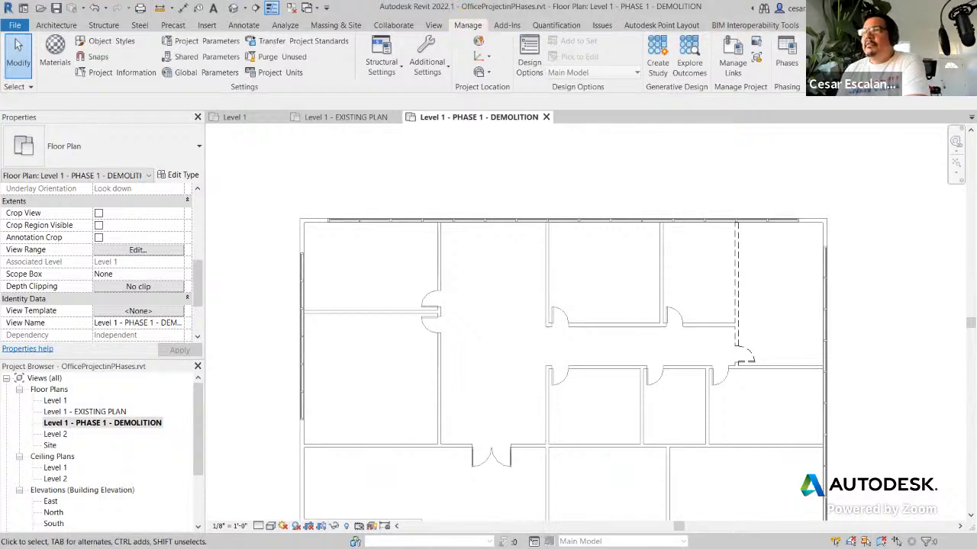
click(823, 26)
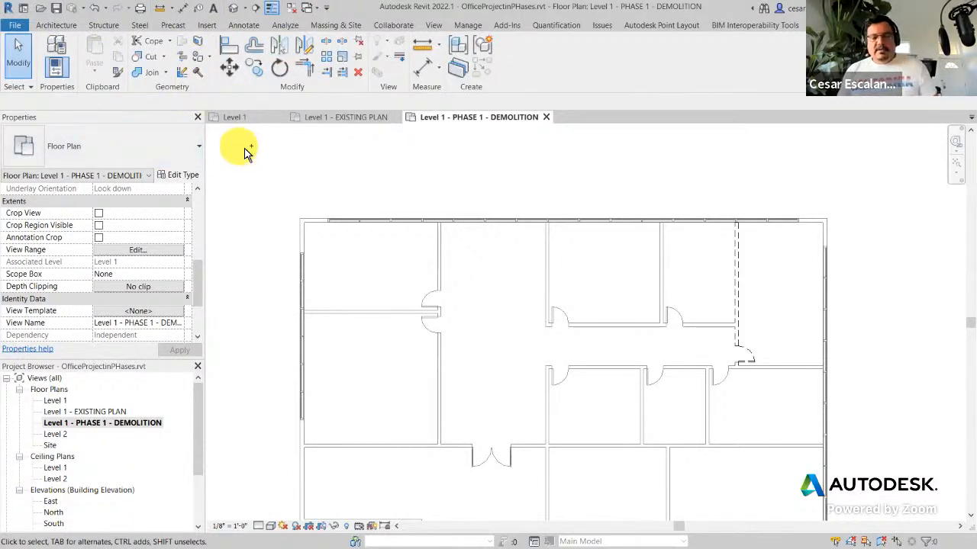
mouse_move(202, 62)
mouse_down()
mouse_move(182, 74)
mouse_move(212, 76)
mouse_move(196, 62)
mouse_move(232, 141)
mouse_move(382, 155)
mouse_up()
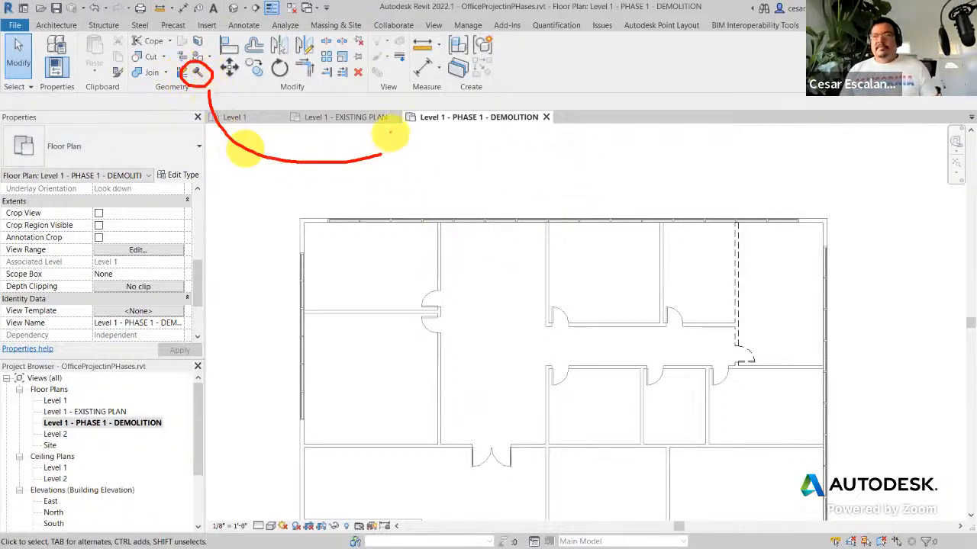
drag(406, 176, 406, 136)
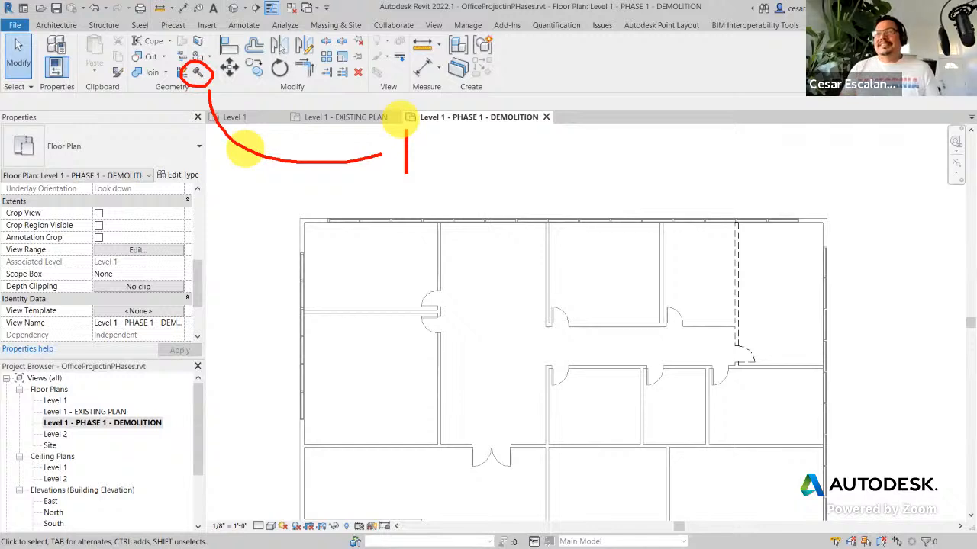
key(Escape)
key(Escape)
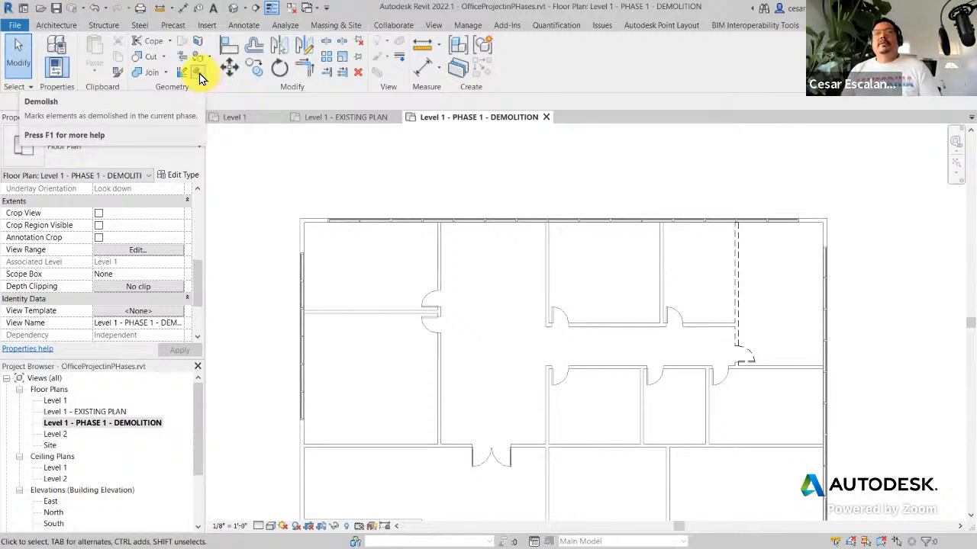
Step: Demolish the seven remaining interior walls enclosing the corridor and offices in the northeast part of the plan with the Demolish tool
click(200, 74)
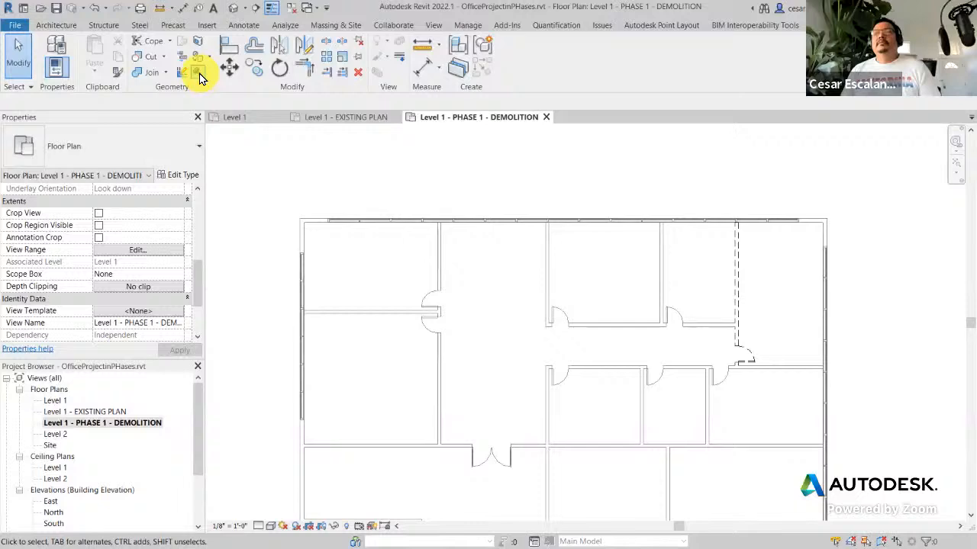
click(705, 328)
click(659, 283)
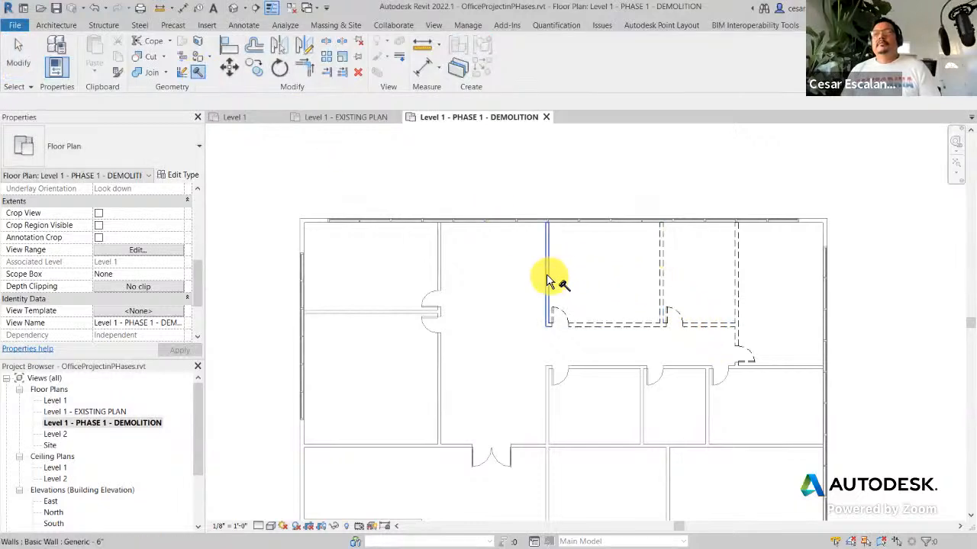
click(547, 281)
click(603, 369)
click(643, 396)
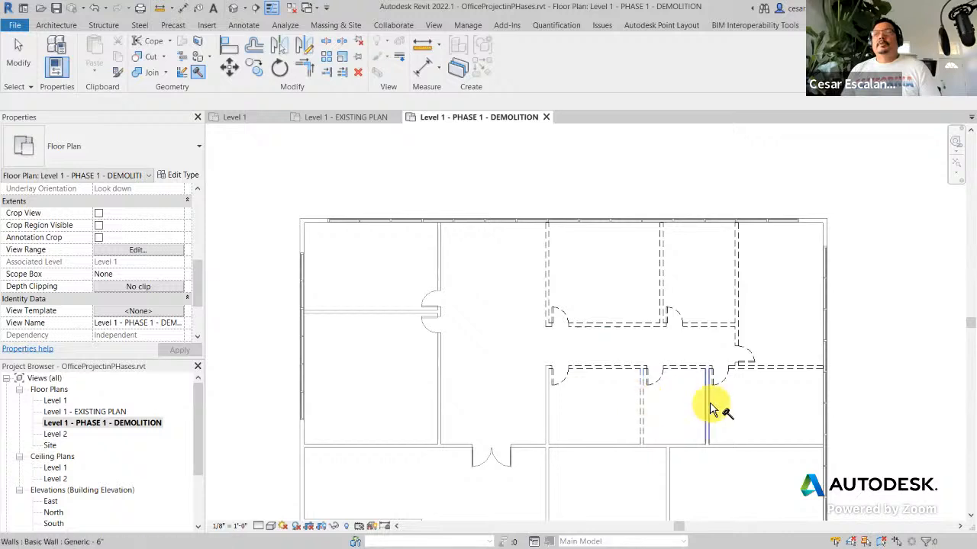
click(708, 410)
click(548, 412)
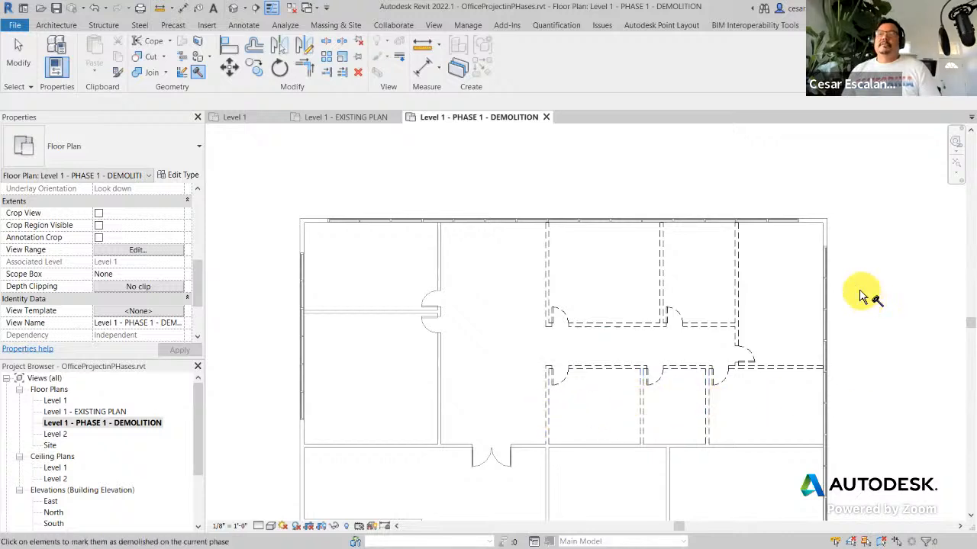
Step: Demolish the door of the northwest corner room in the Phase 1 demolition plan with the Demolish tool
middle_drag(860, 296, 839, 267)
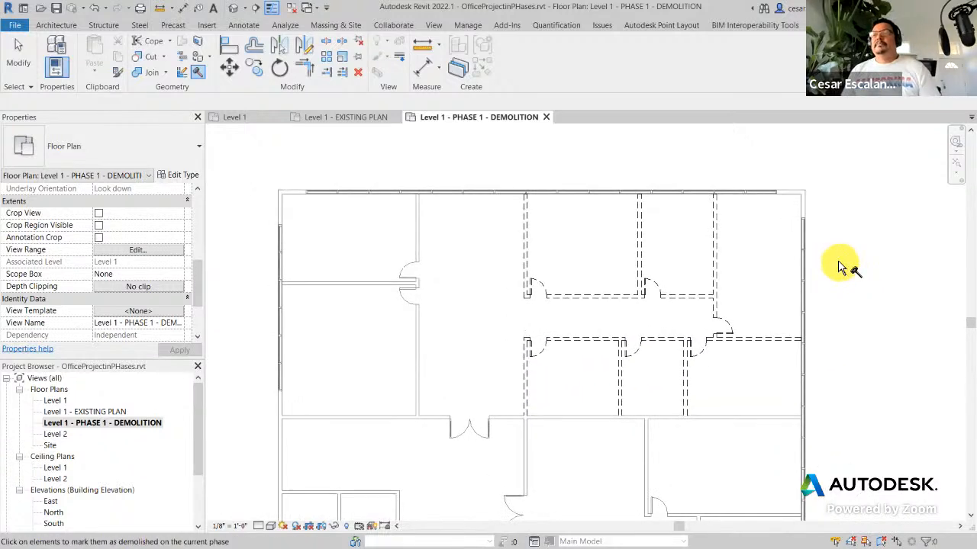
scroll(839, 267, down, 2)
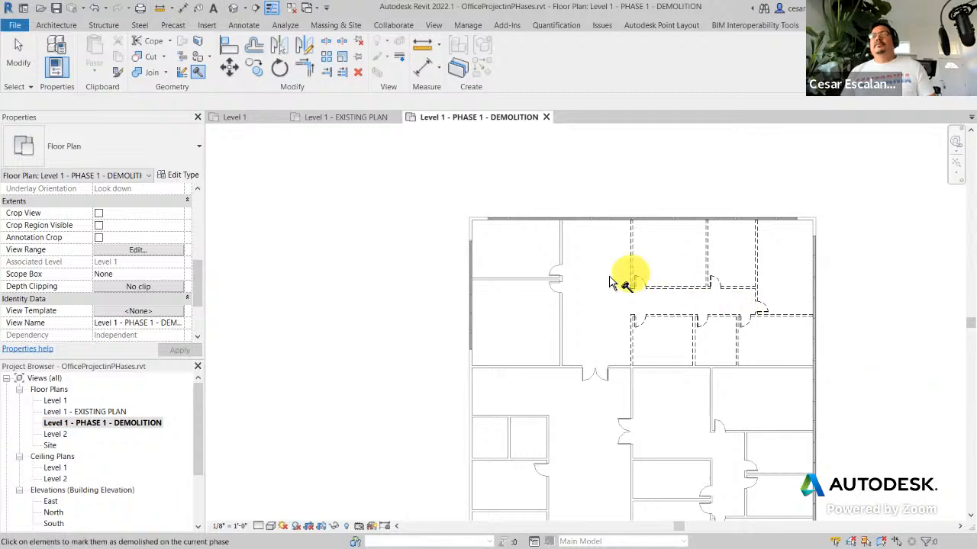
scroll(603, 298, up, 4)
middle_drag(630, 401, 622, 402)
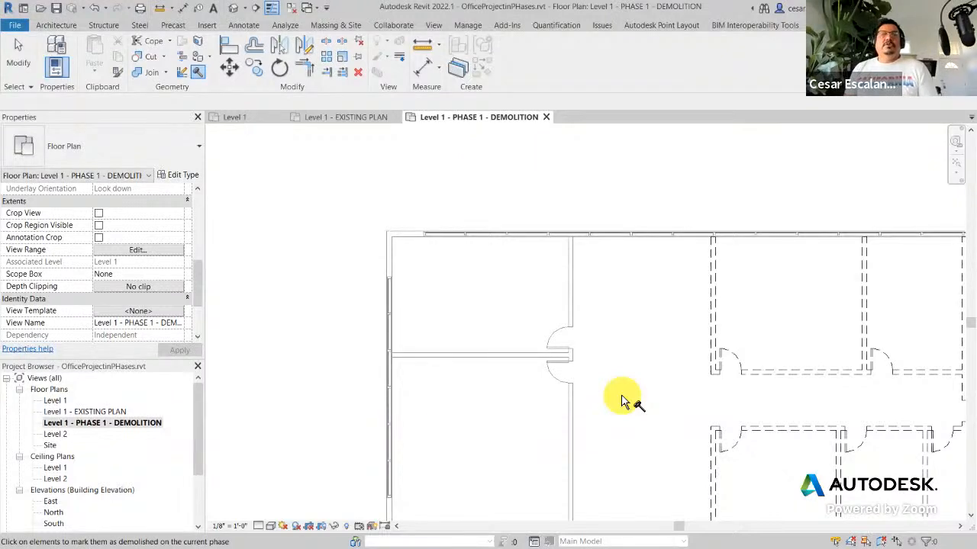
scroll(561, 340, up, 5)
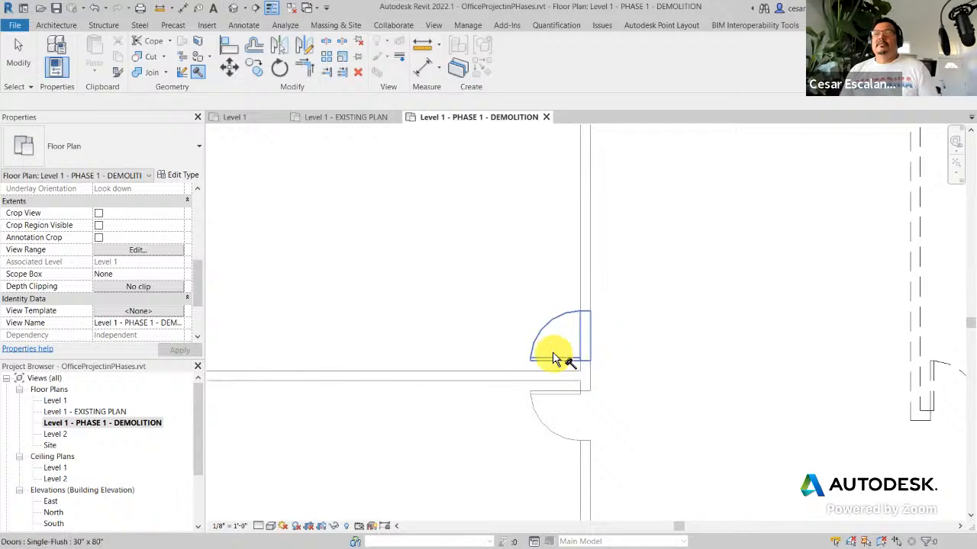
scroll(556, 360, down, 5)
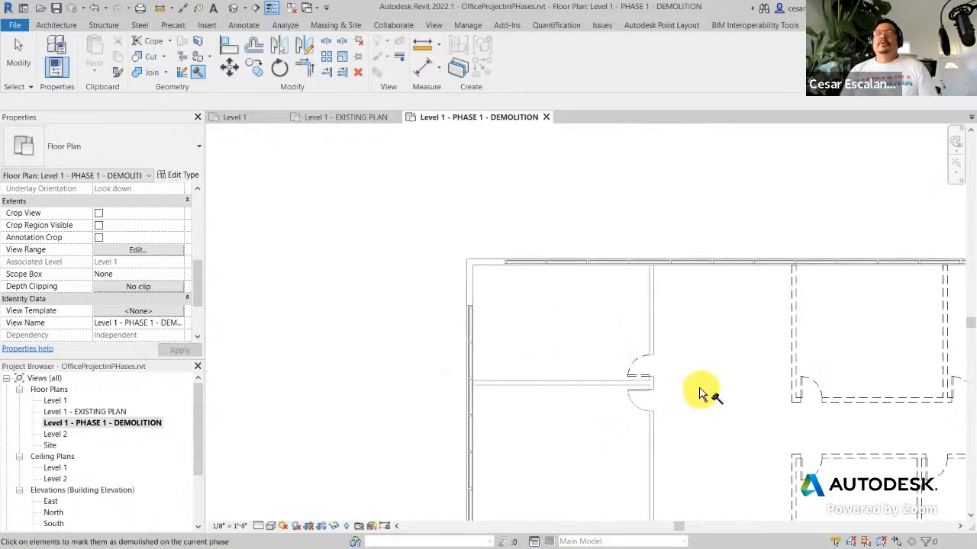
middle_drag(697, 392, 590, 299)
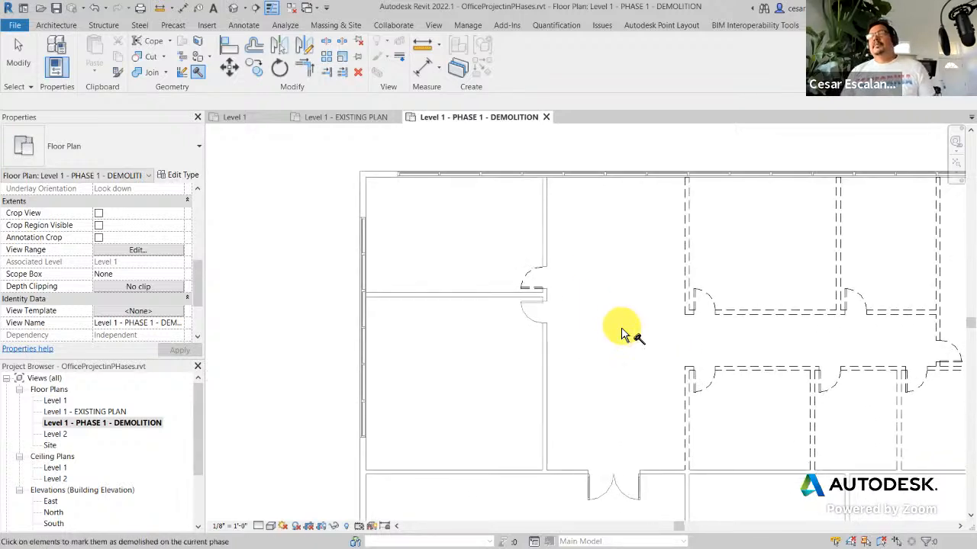
scroll(622, 333, down, 3)
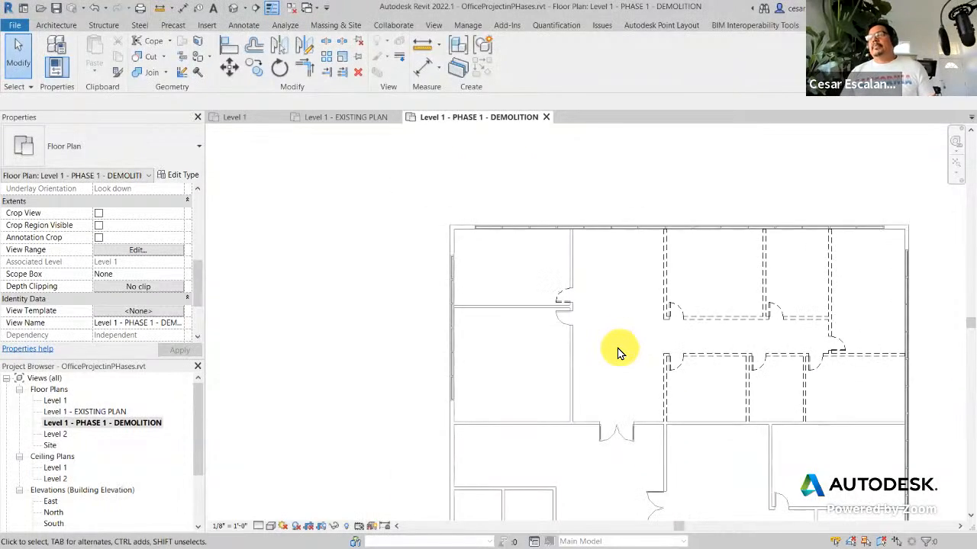
middle_drag(619, 351, 566, 252)
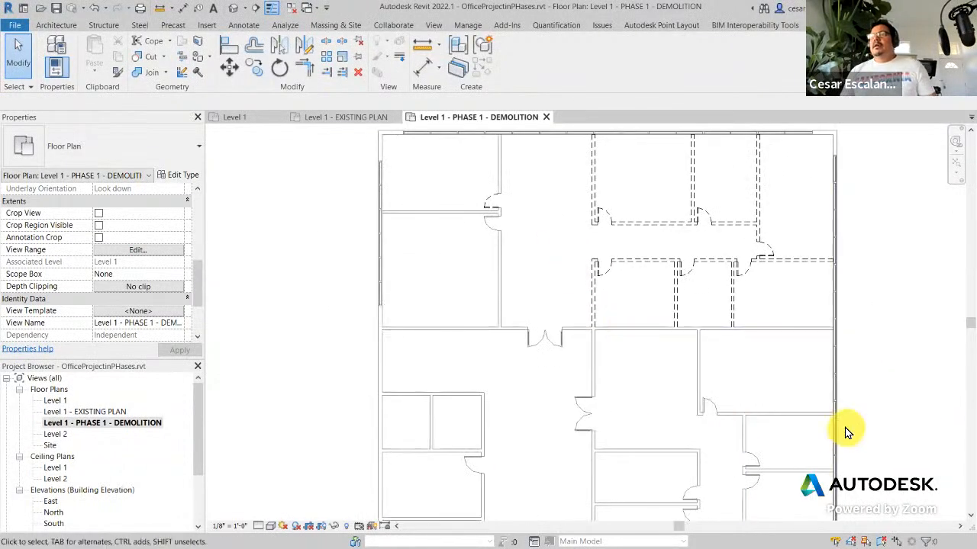
middle_drag(759, 300, 705, 389)
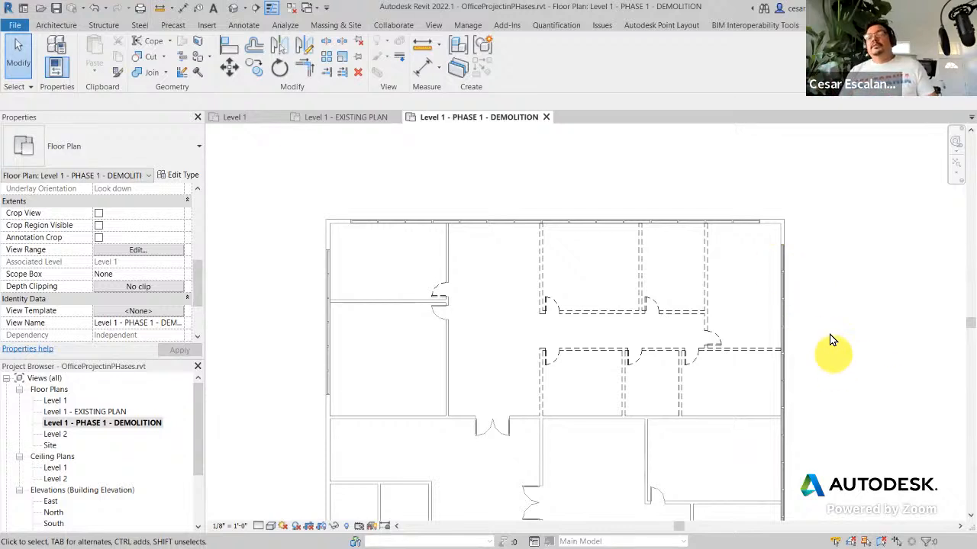
middle_drag(855, 341, 831, 348)
scroll(805, 249, down, 2)
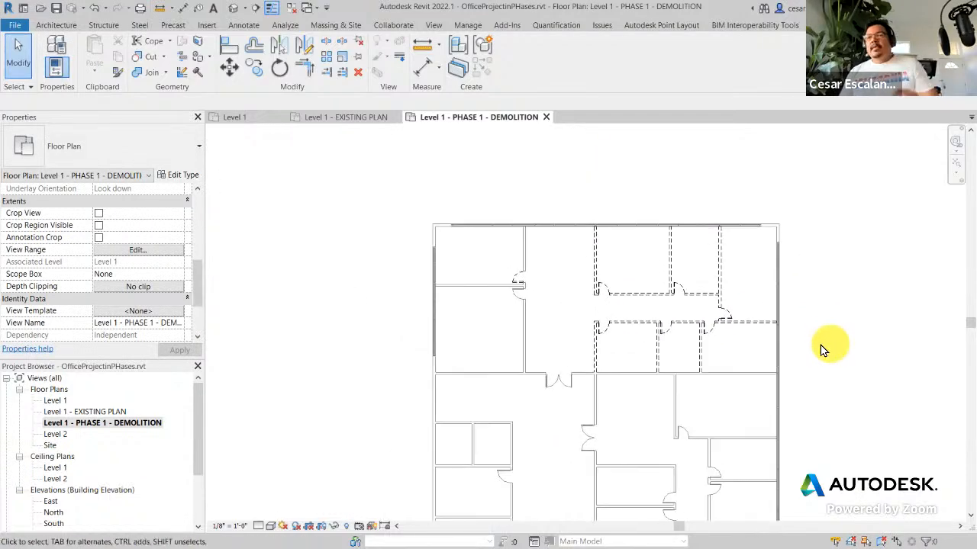
Step: Set the Level 1 - EXISTING PLAN view's phase to Existing and its phase filter to Show All
double_click(114, 412)
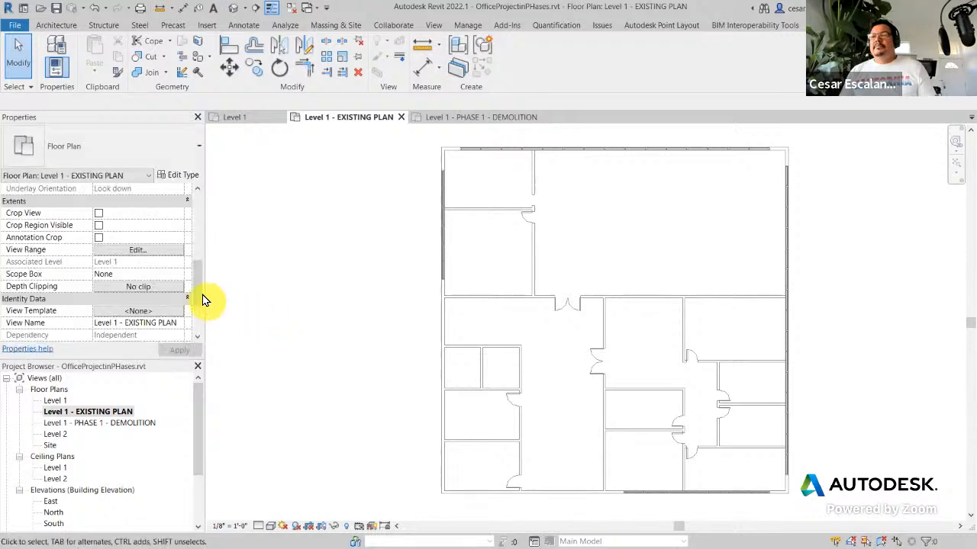
drag(197, 286, 197, 319)
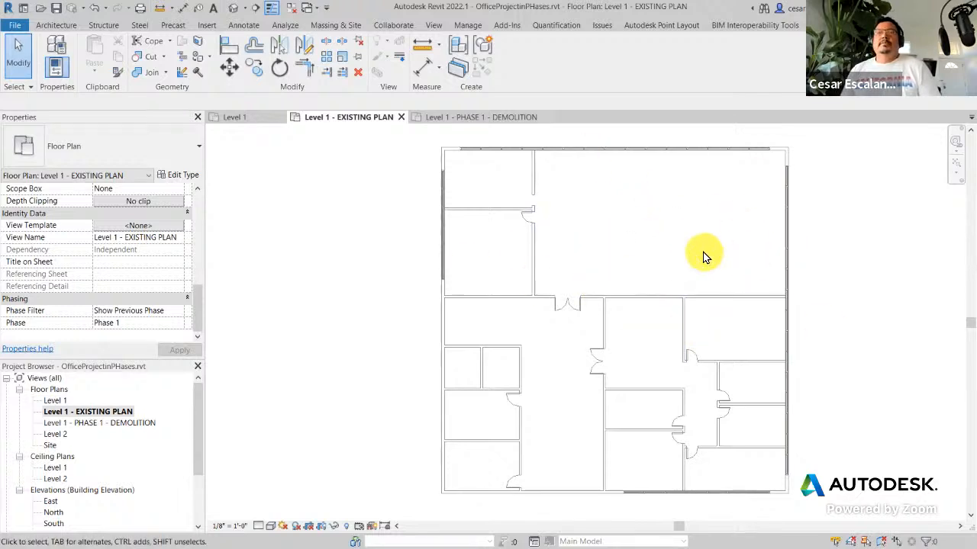
click(180, 325)
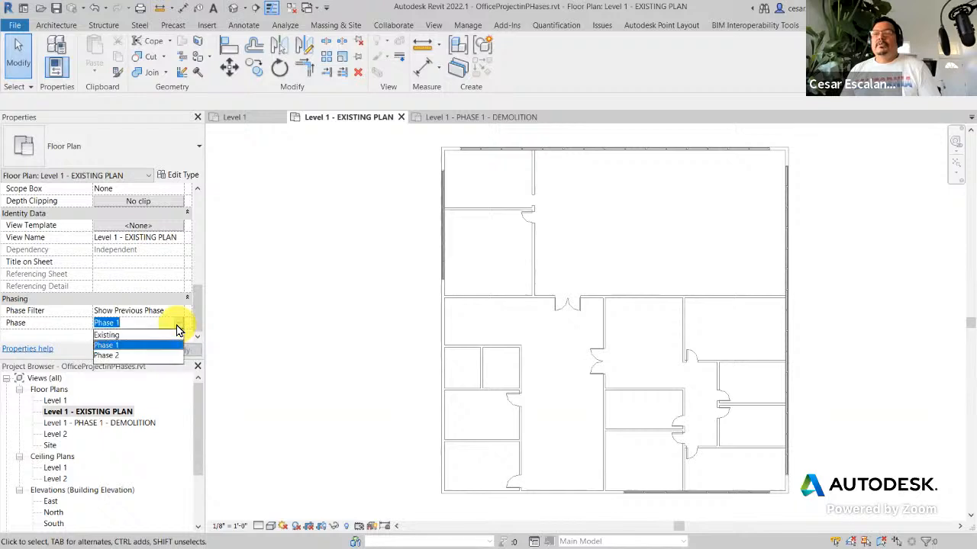
click(128, 336)
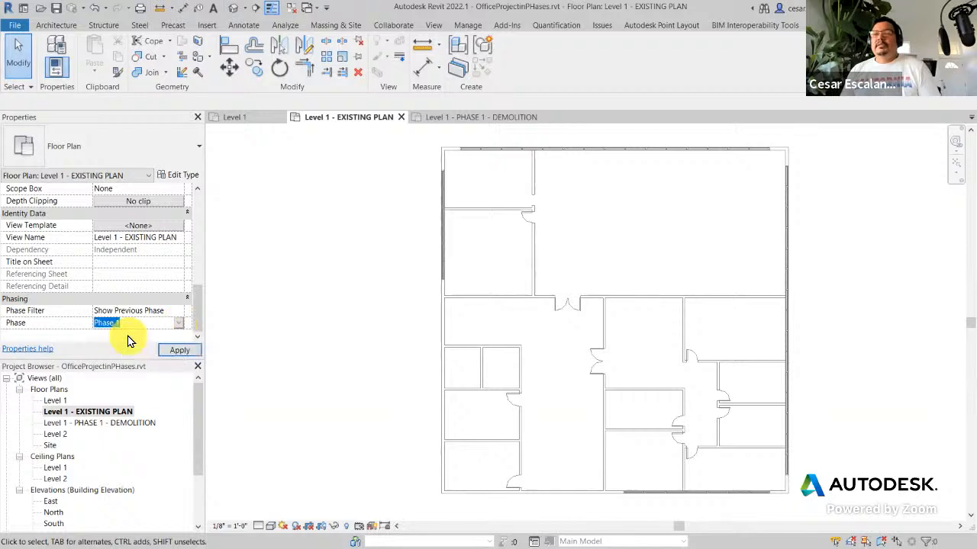
click(176, 316)
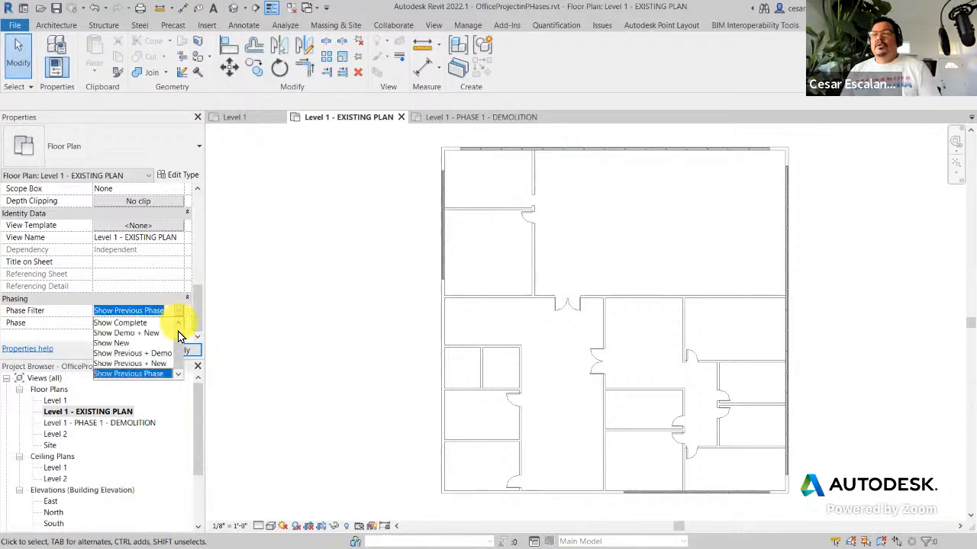
scroll(179, 343, up, 1)
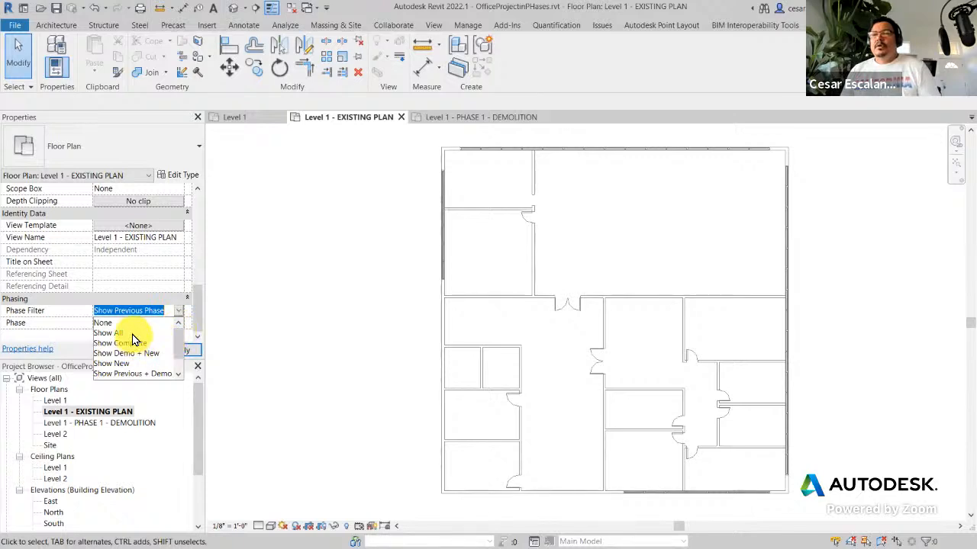
click(110, 333)
click(179, 349)
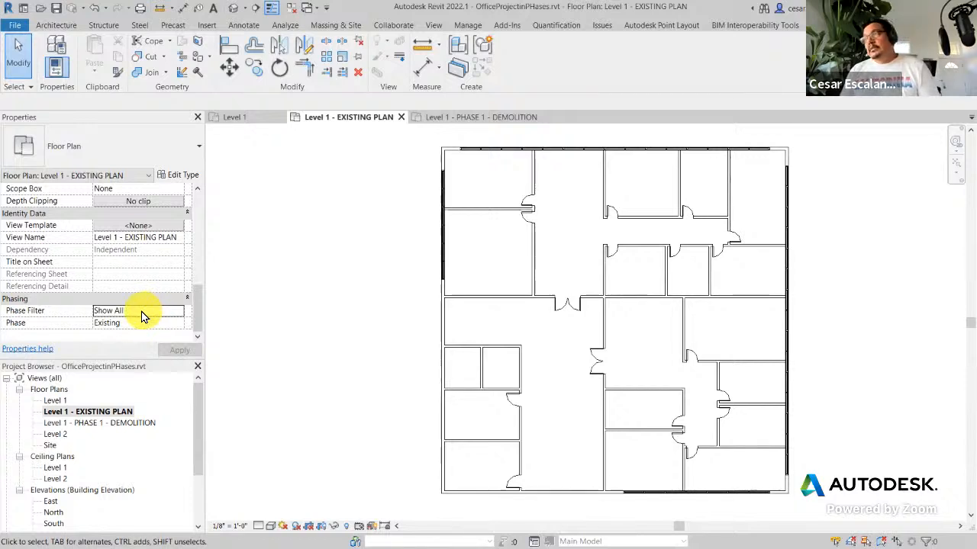
Step: Open the Level 1 - PHASE 1 - DEMOLITION floor plan and duplicate it with the plain Duplicate option
double_click(96, 423)
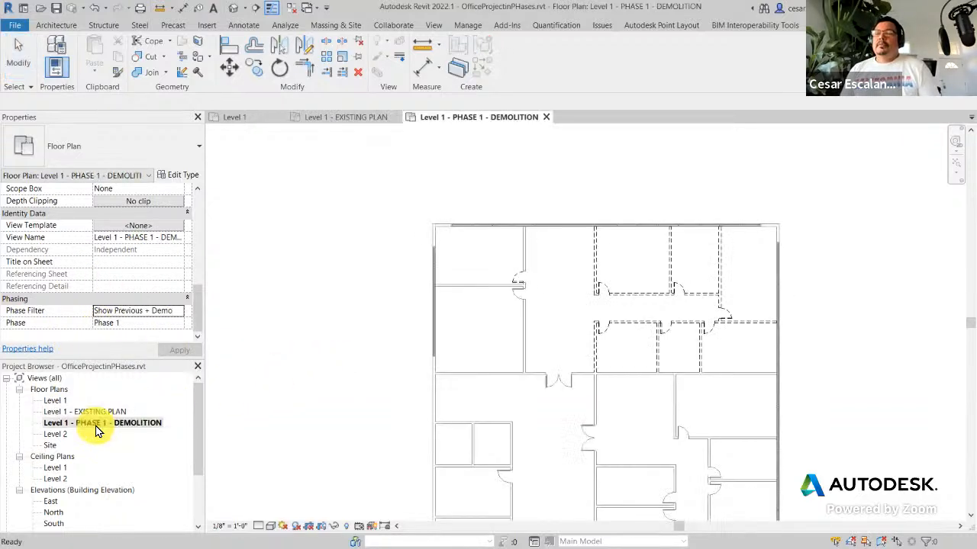
middle_drag(883, 393, 807, 327)
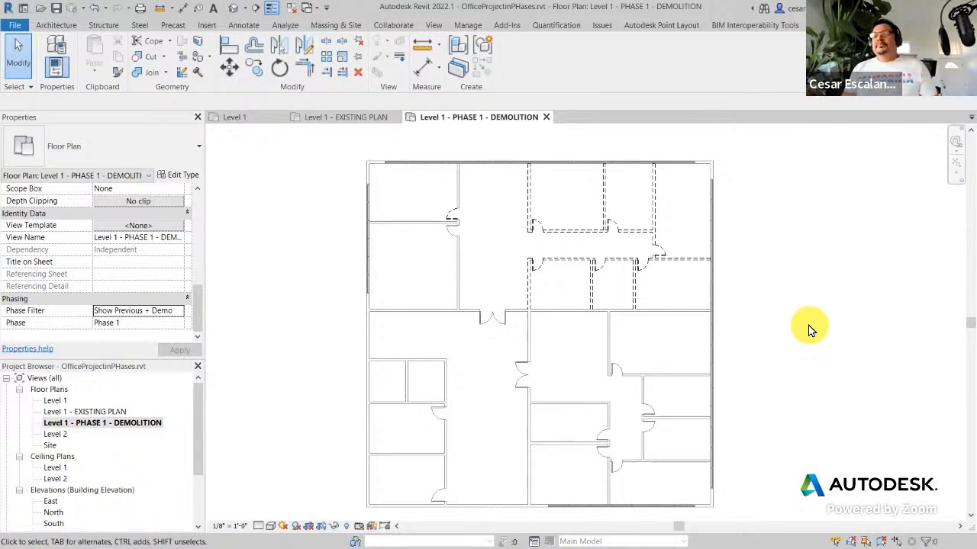
click(137, 423)
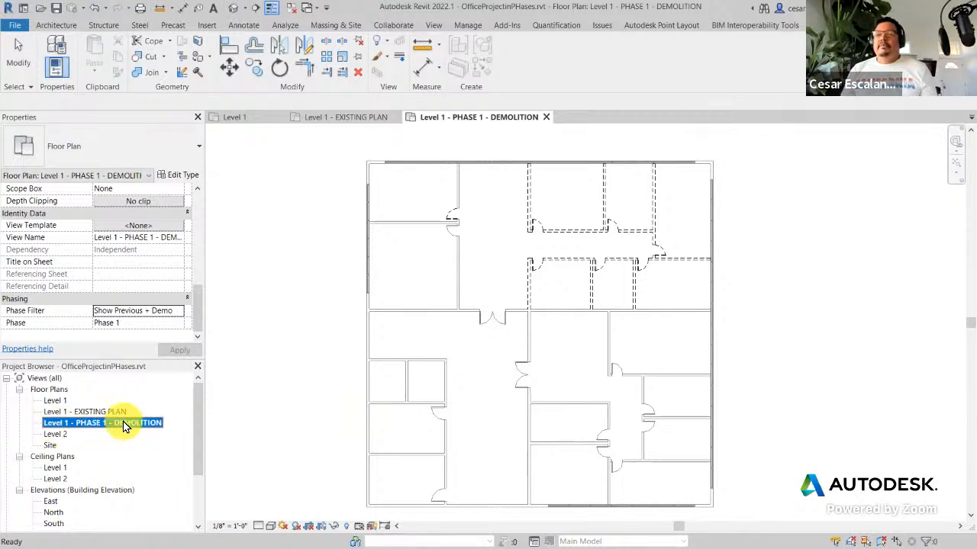
right_click(123, 421)
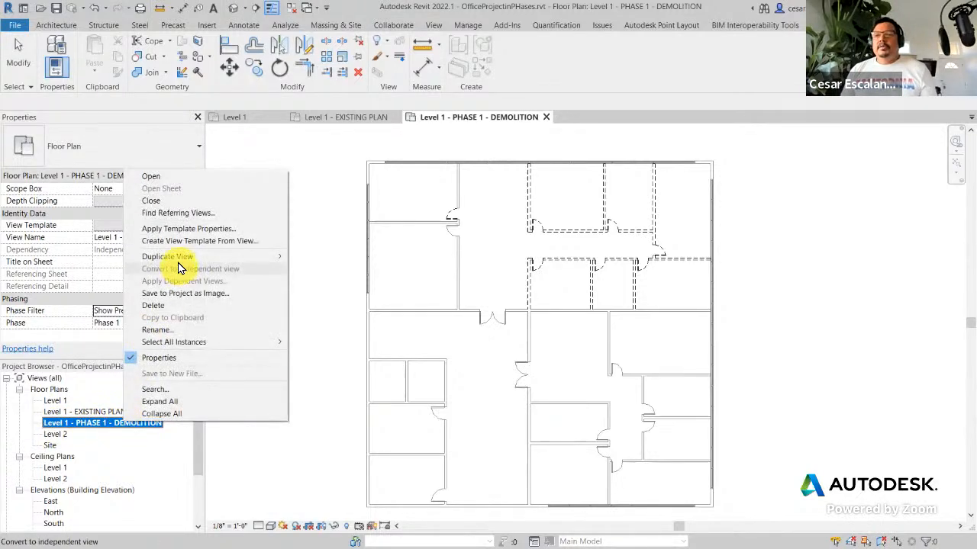
mouse_move(179, 258)
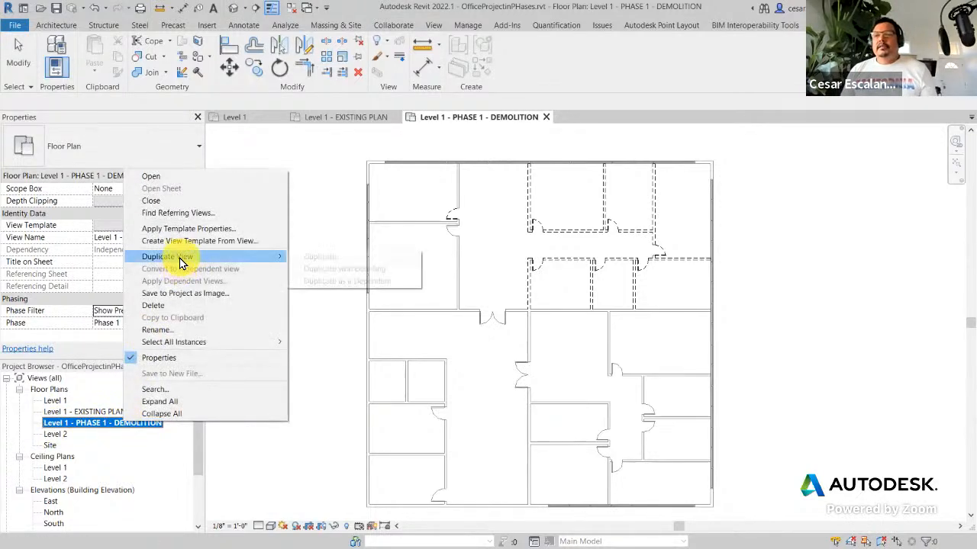
click(338, 260)
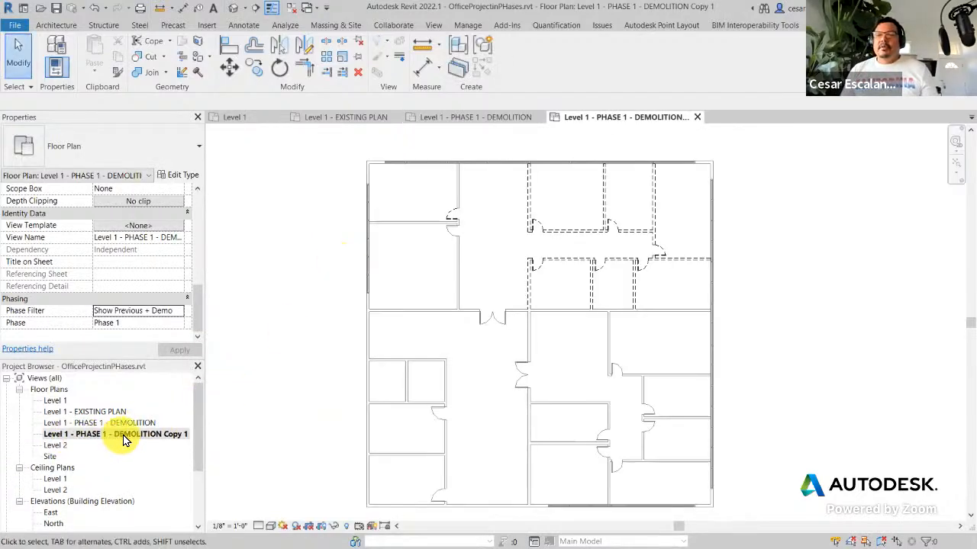
Step: Rename the duplicated floor plan as Level 1 - PHASE 1 - CONSTRUCTION PLAN
right_click(126, 438)
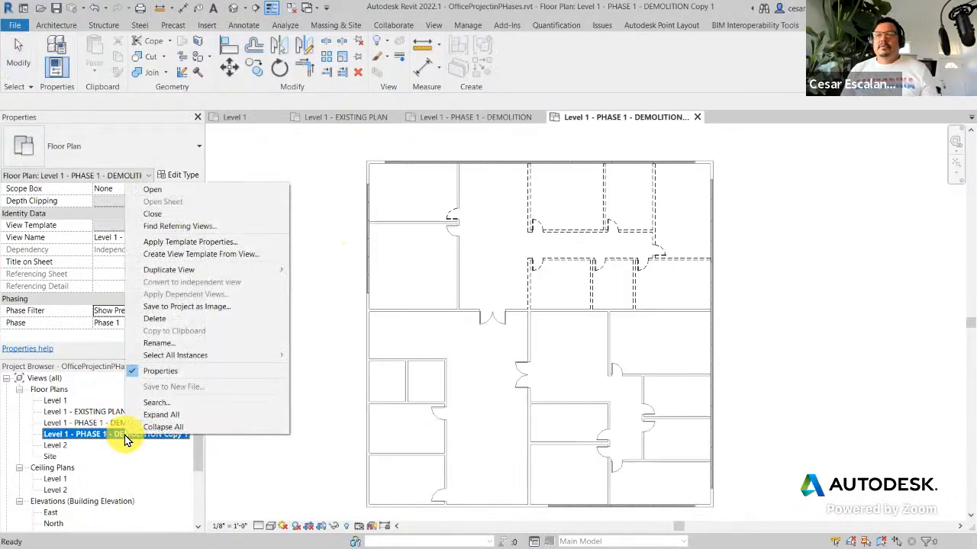
click(158, 342)
drag(112, 437, 268, 443)
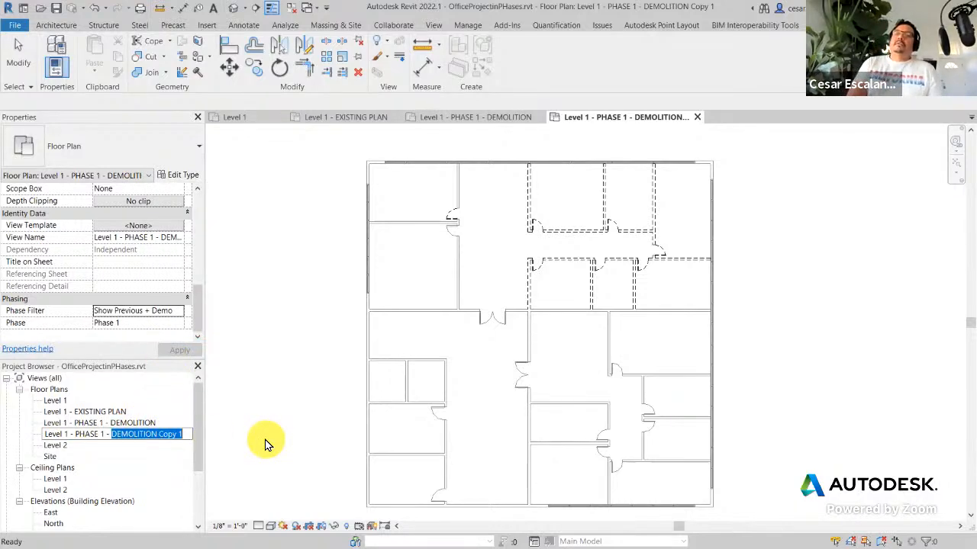
text(C)
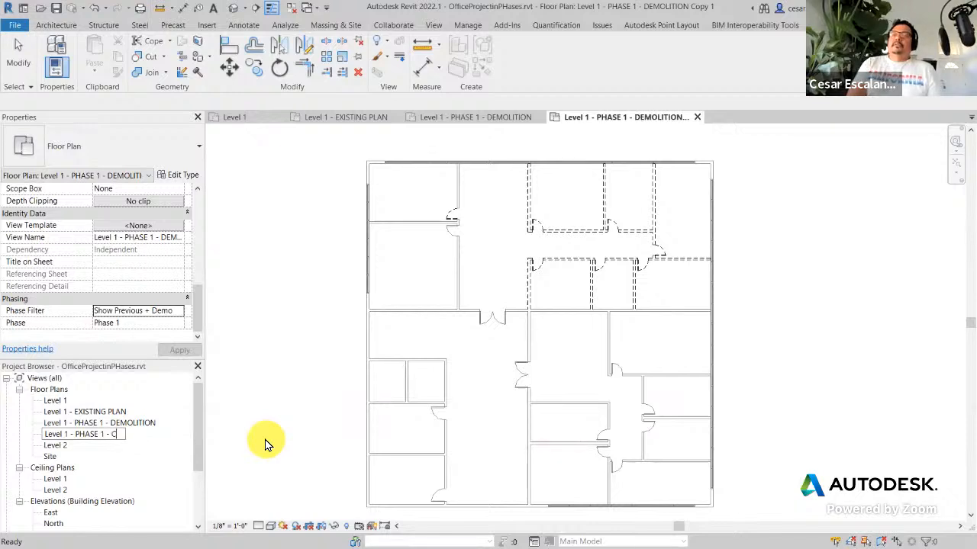
text(ONSTURCT)
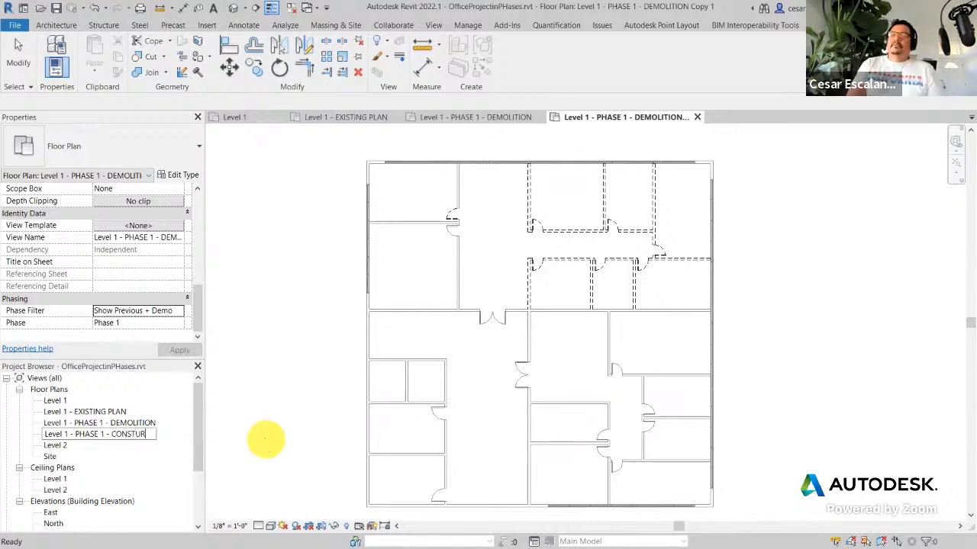
key(BackSpace)
key(BackSpace)
key(BackSpace)
key(BackSpace)
key(BackSpace)
text(T)
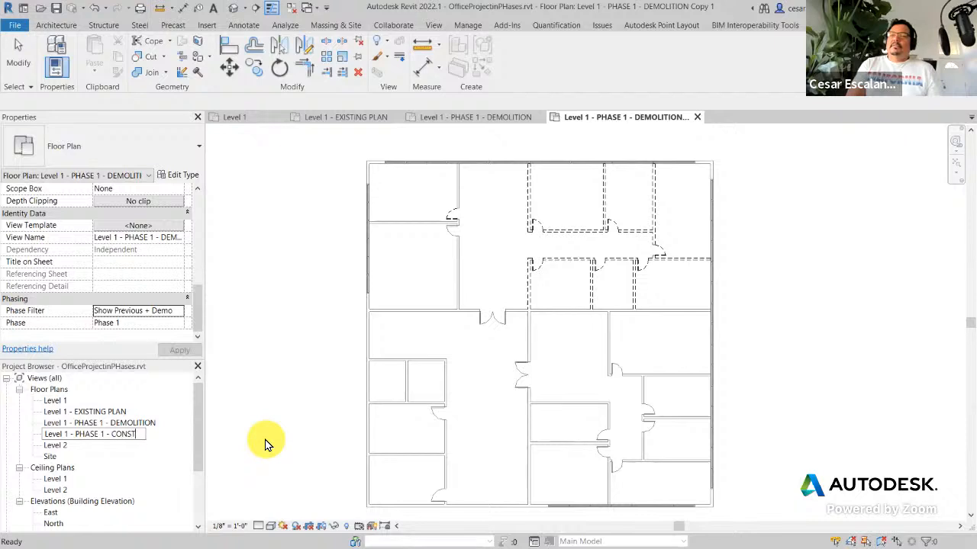
text(RUCTION PLAN)
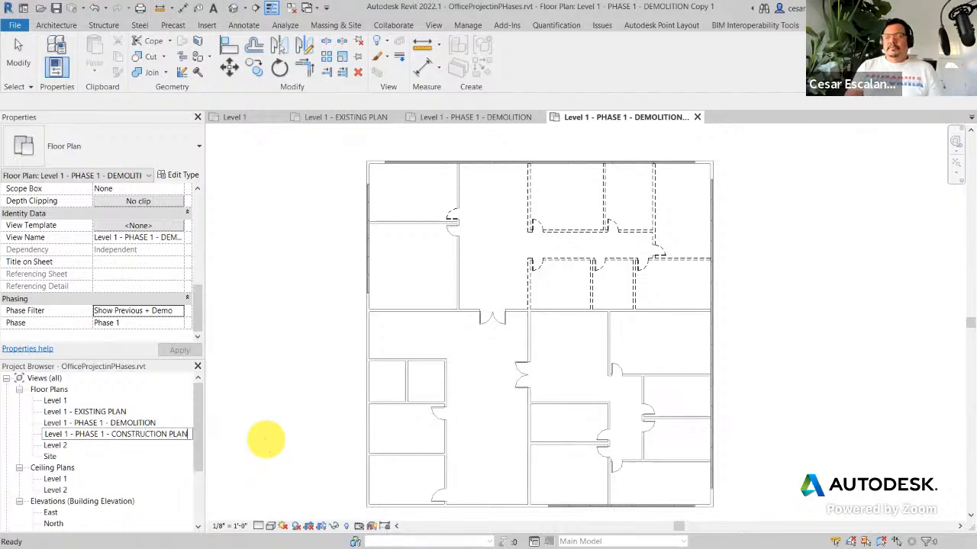
key(Return)
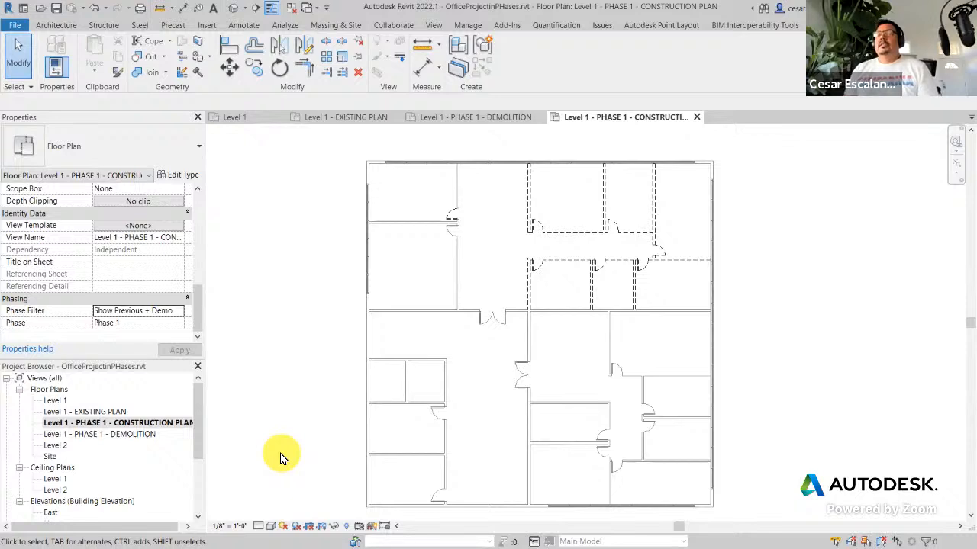
Step: Set the phase filter of the Phase 1 construction plan to Show Previous + New and apply it
click(180, 311)
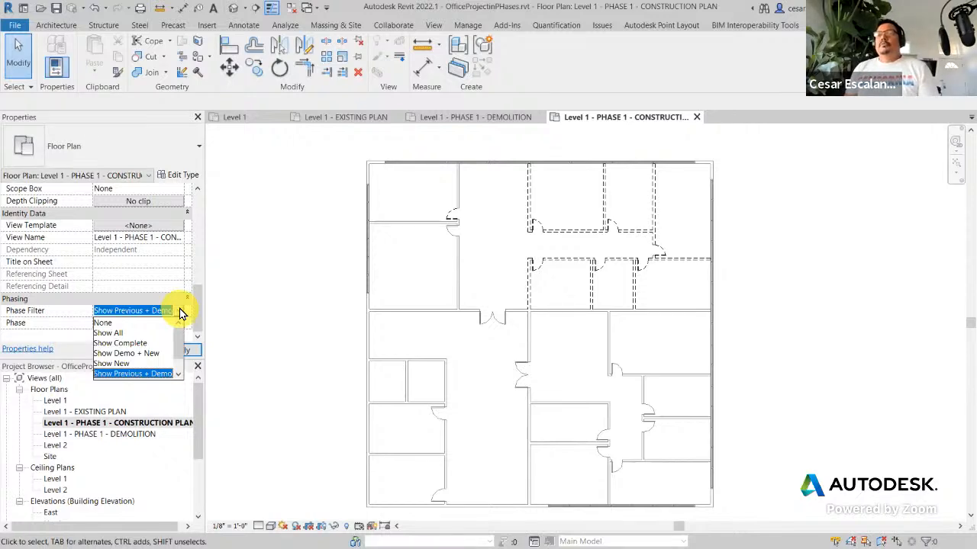
click(179, 374)
click(179, 374)
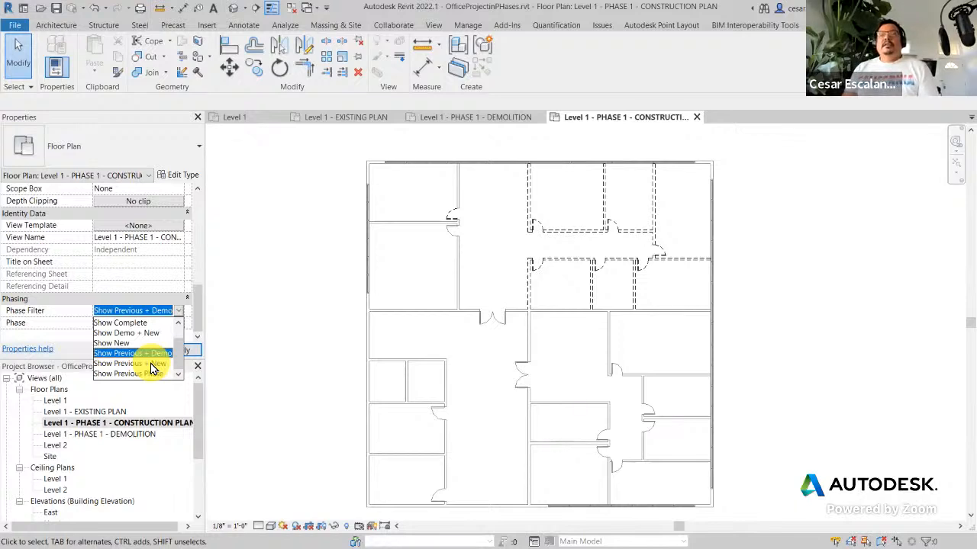
click(152, 364)
click(182, 350)
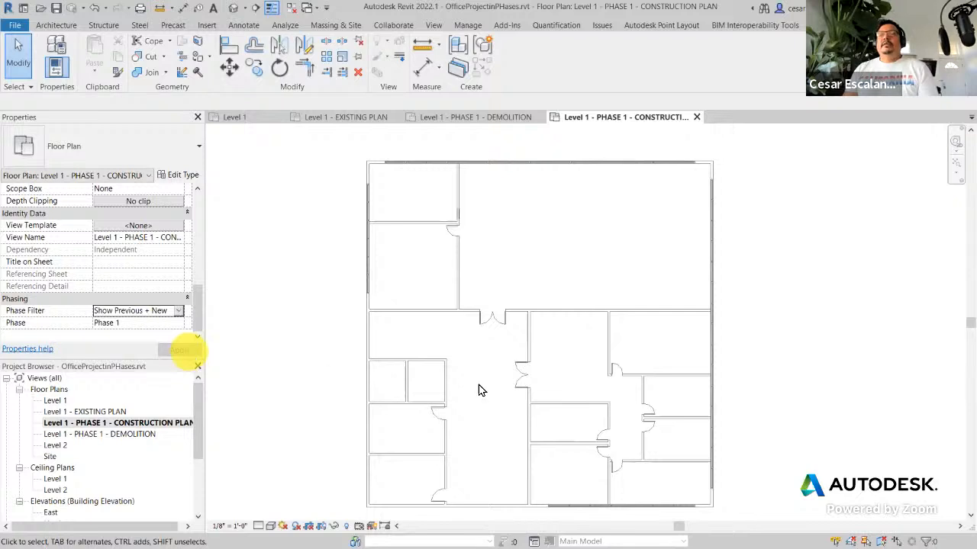
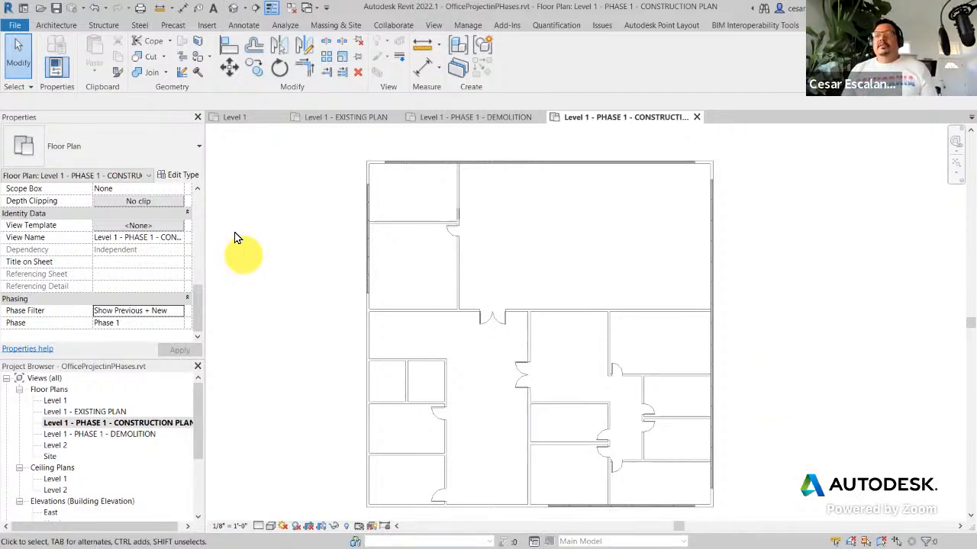
Step: Link the Revit model Phase 1.rvt into the Phase 1 construction plan using Auto - Internal Origin to Internal Origin positioning
click(207, 26)
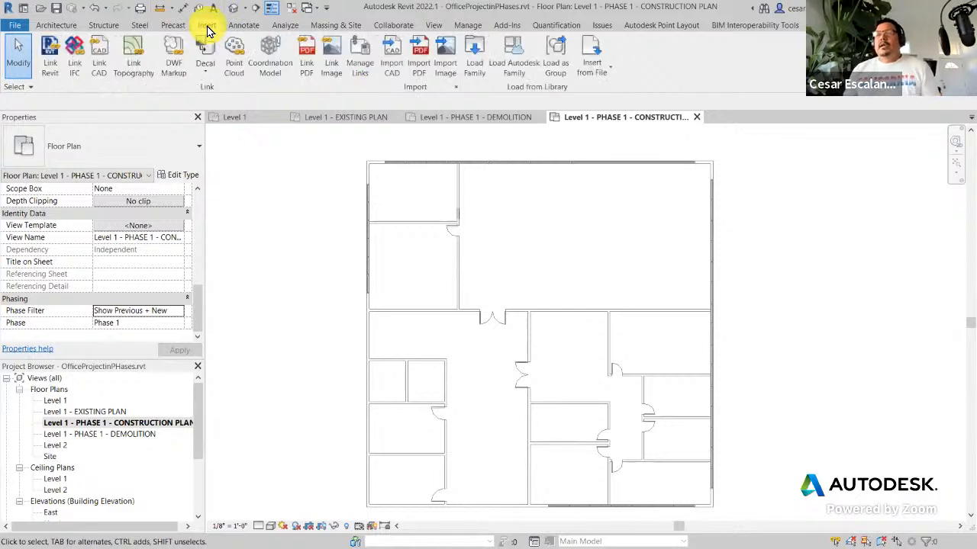
click(57, 64)
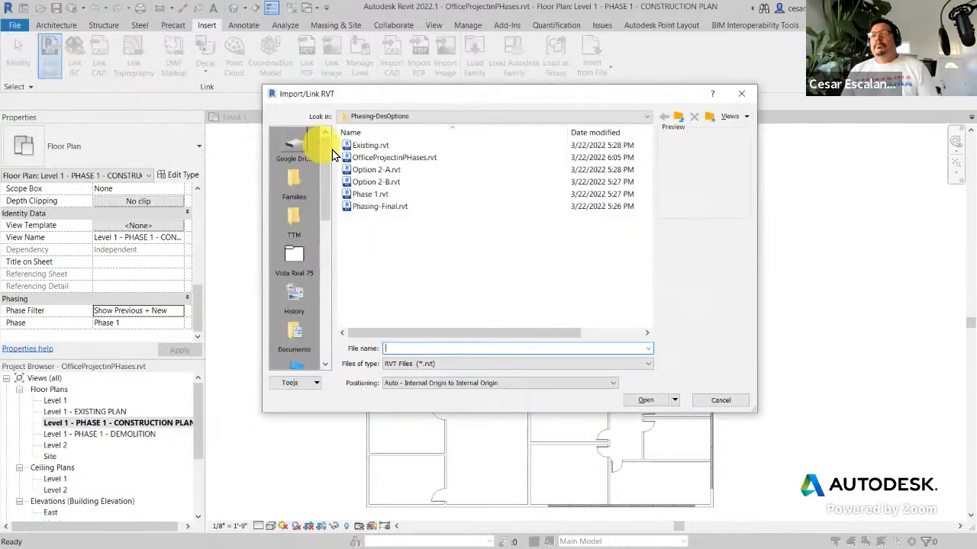
click(387, 196)
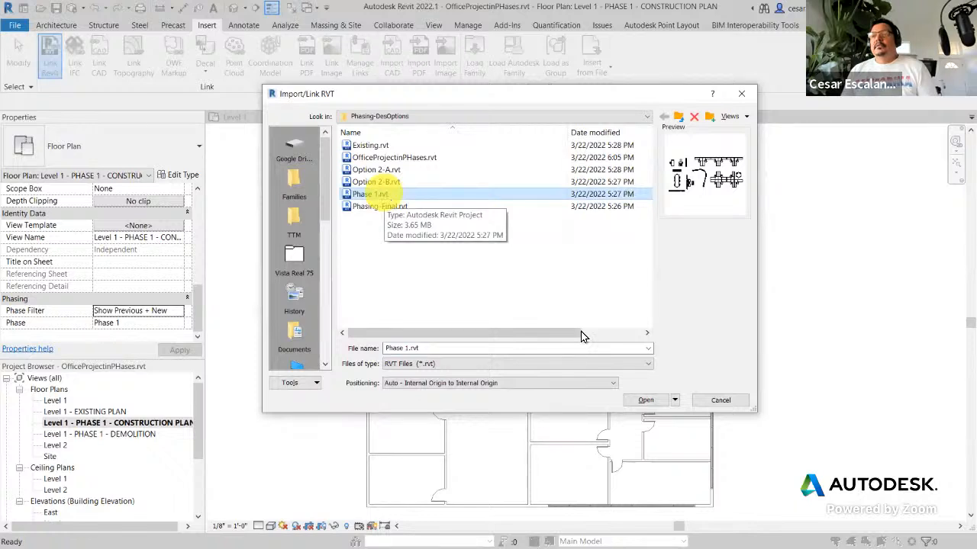
click(648, 403)
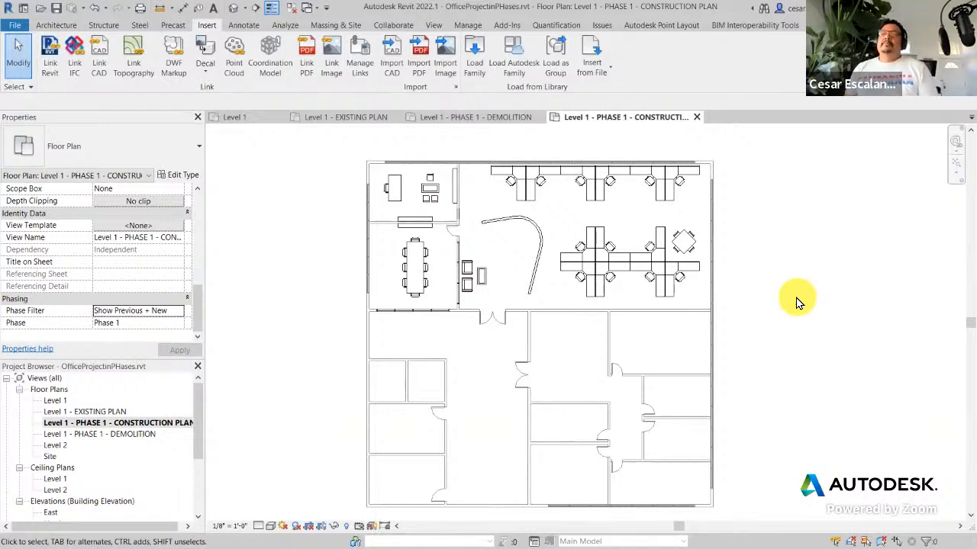
click(664, 277)
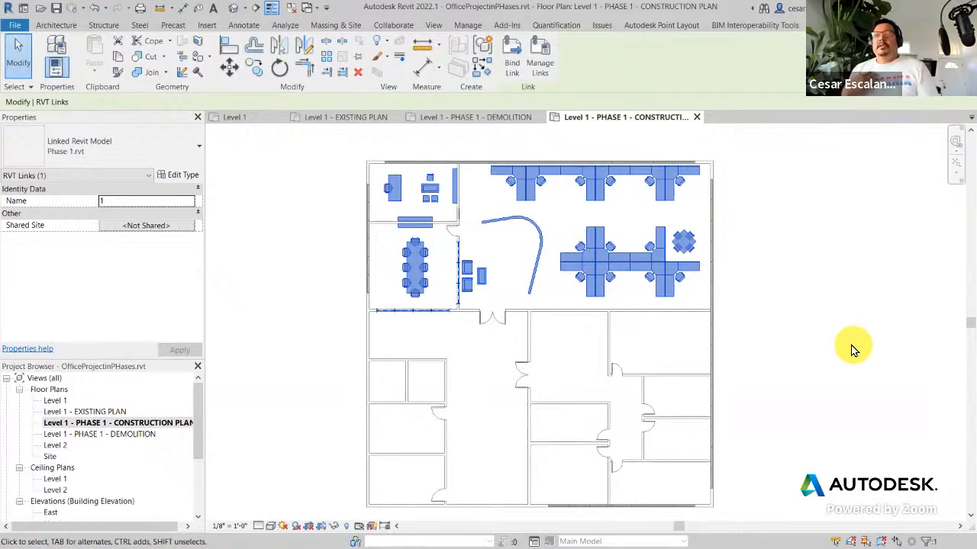
click(854, 350)
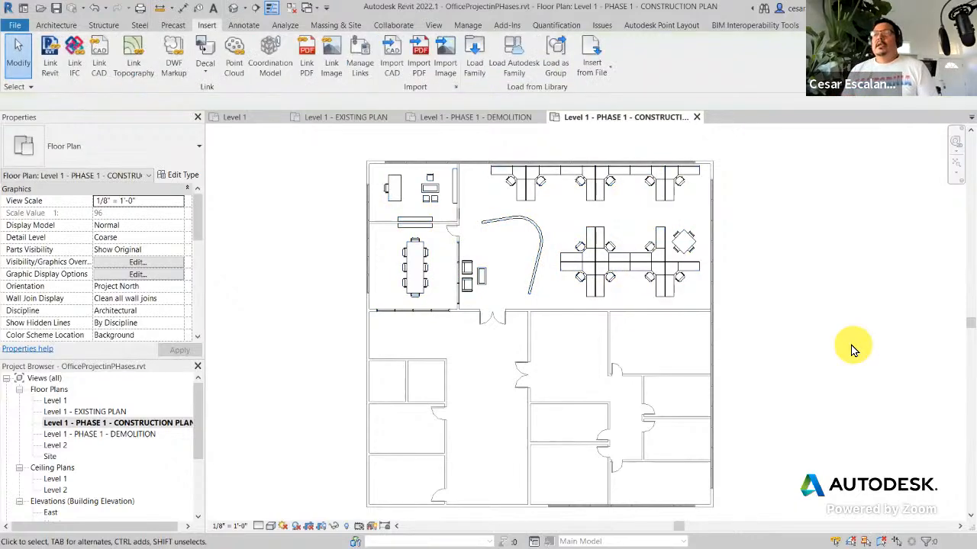
click(676, 268)
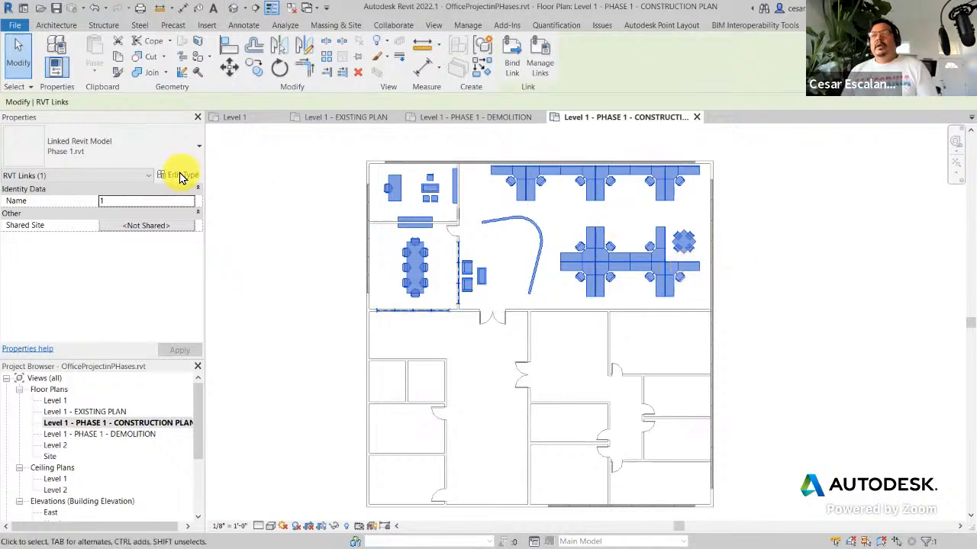
click(205, 28)
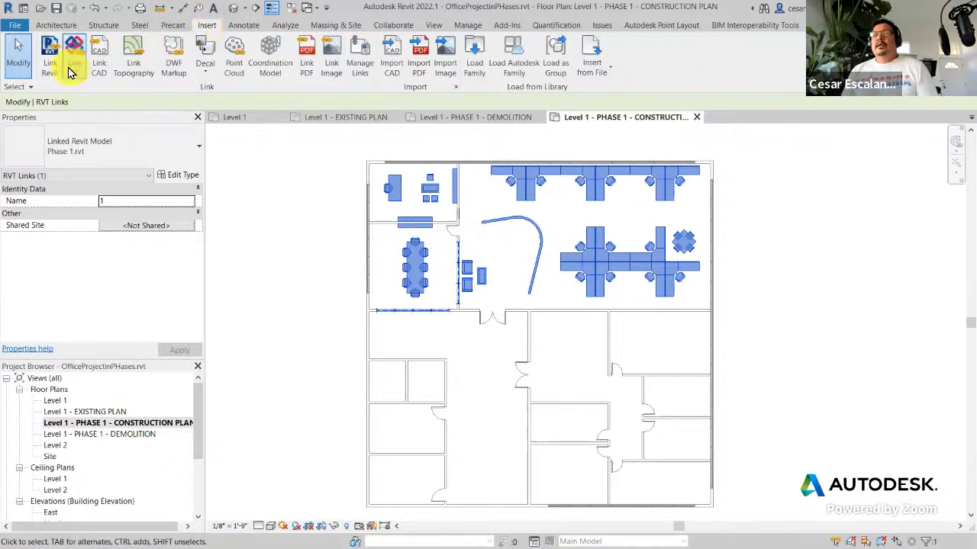
click(49, 55)
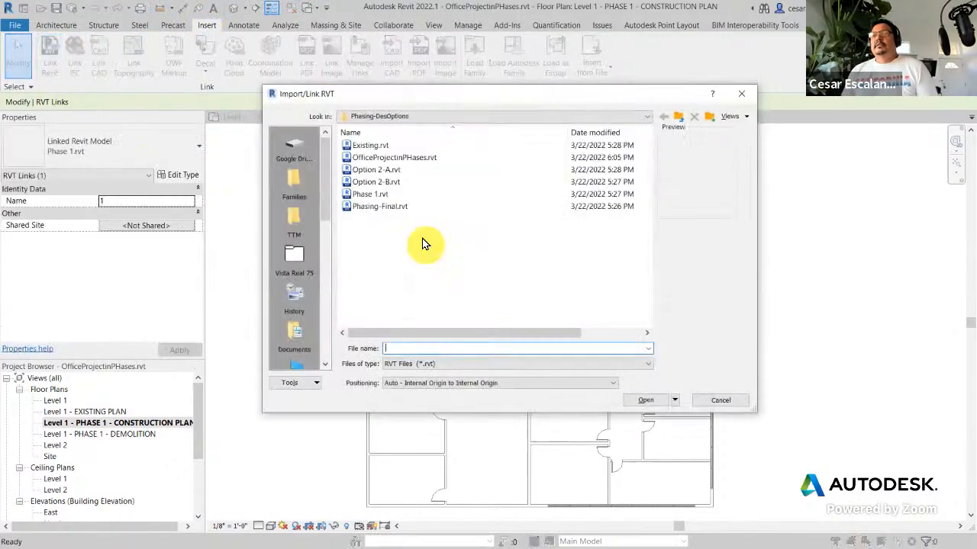
click(382, 197)
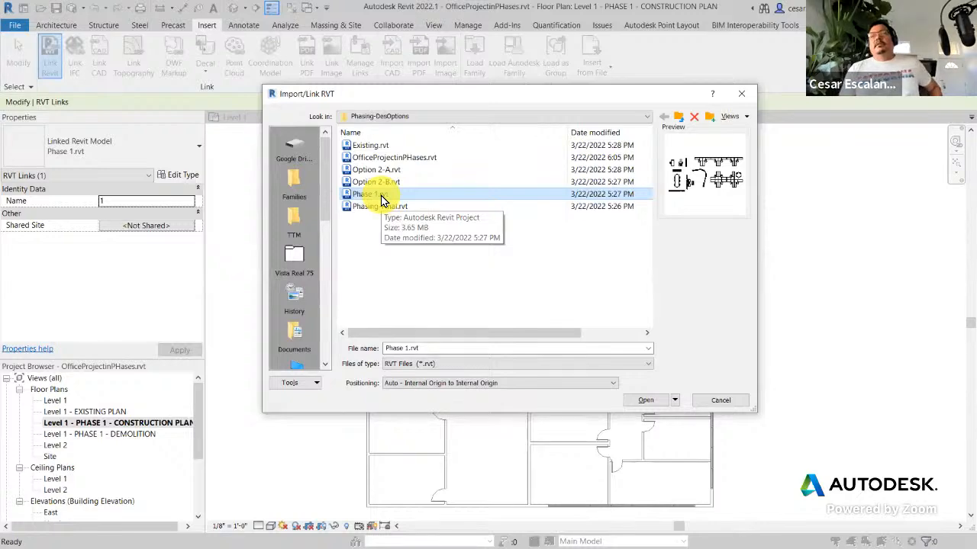
click(718, 400)
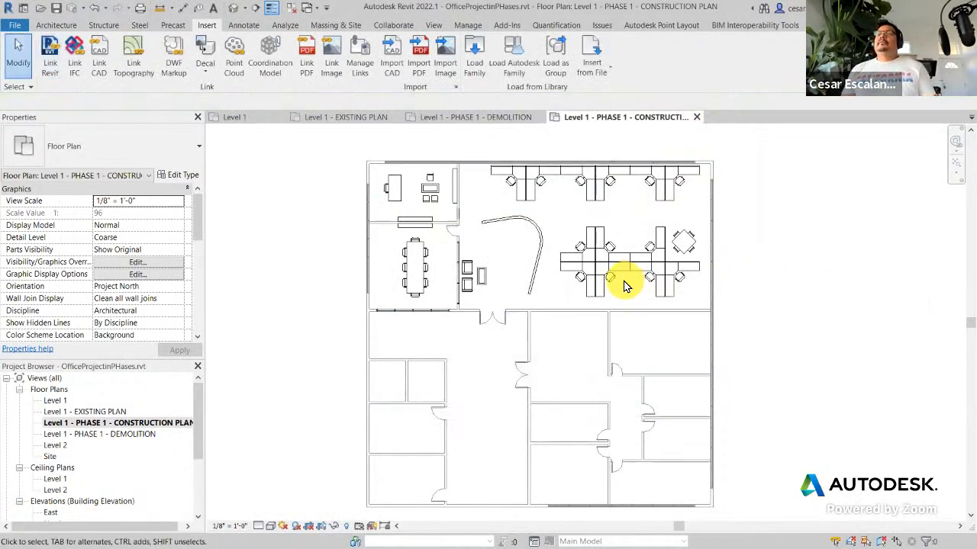
Step: Bind the linked Phase 1.rvt model without attached details, levels or grids, and remove its link from the project
click(641, 267)
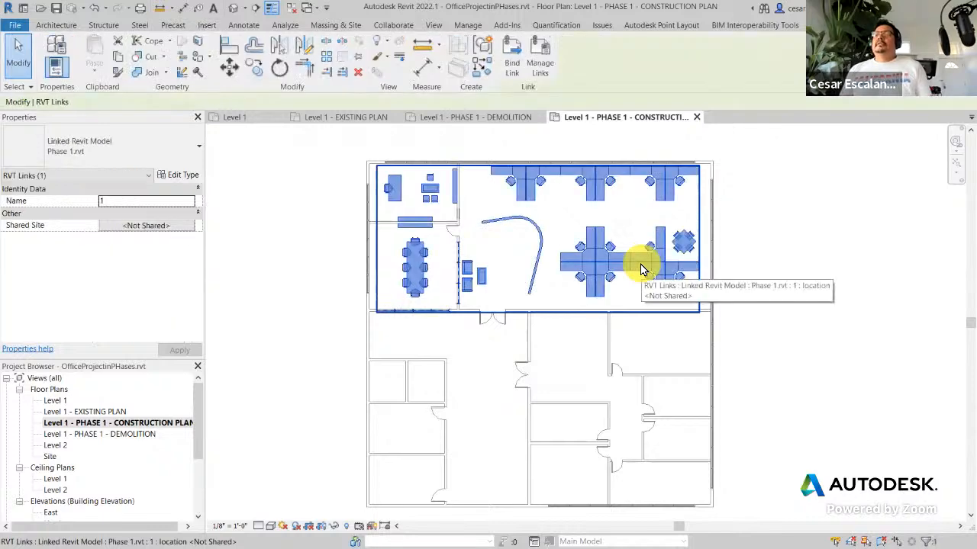
click(513, 69)
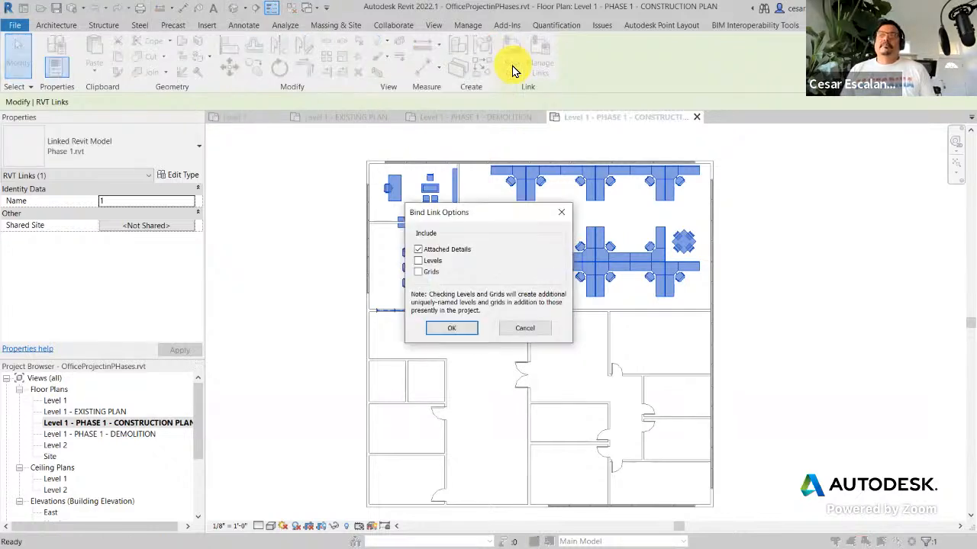
click(419, 250)
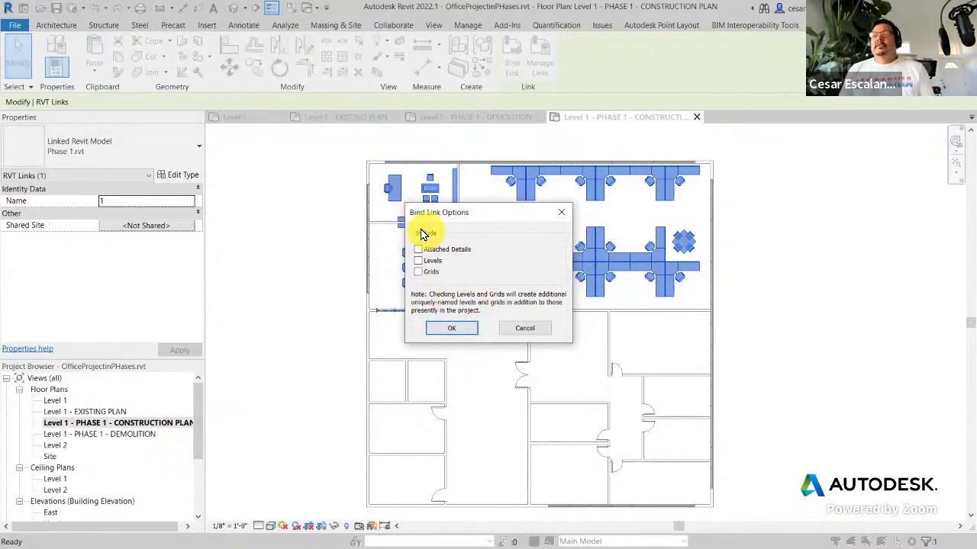
click(455, 328)
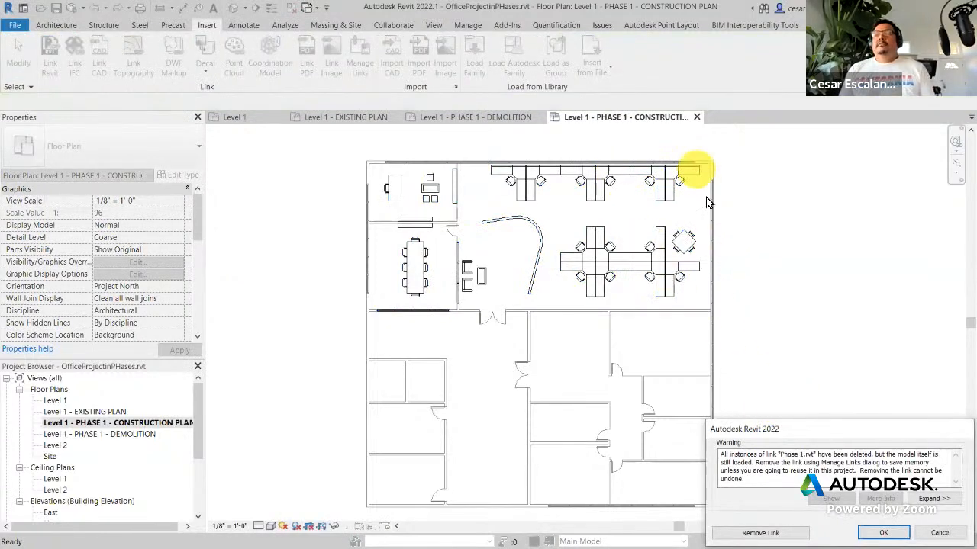
drag(808, 428, 731, 185)
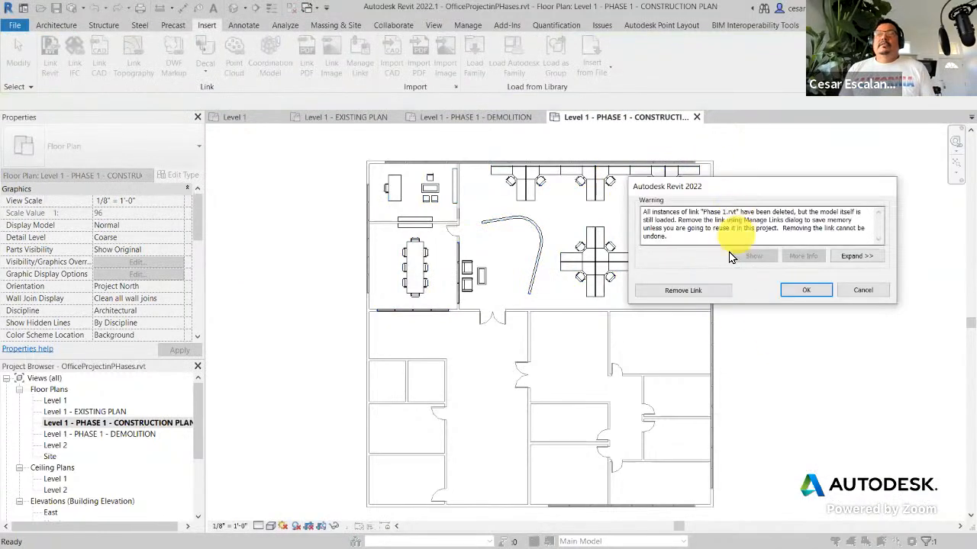
click(685, 292)
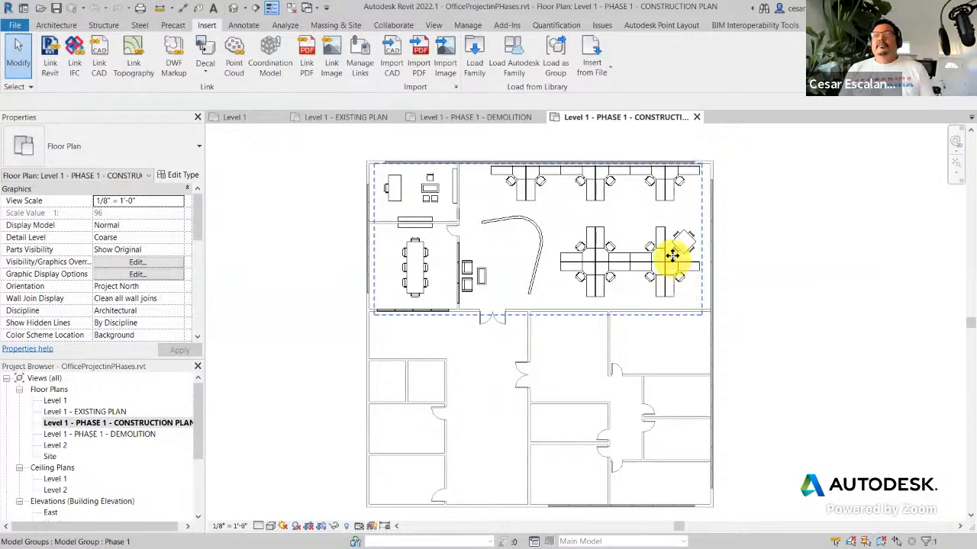
Step: Ungroup the bound Phase 1 model group of furniture and walls
click(676, 195)
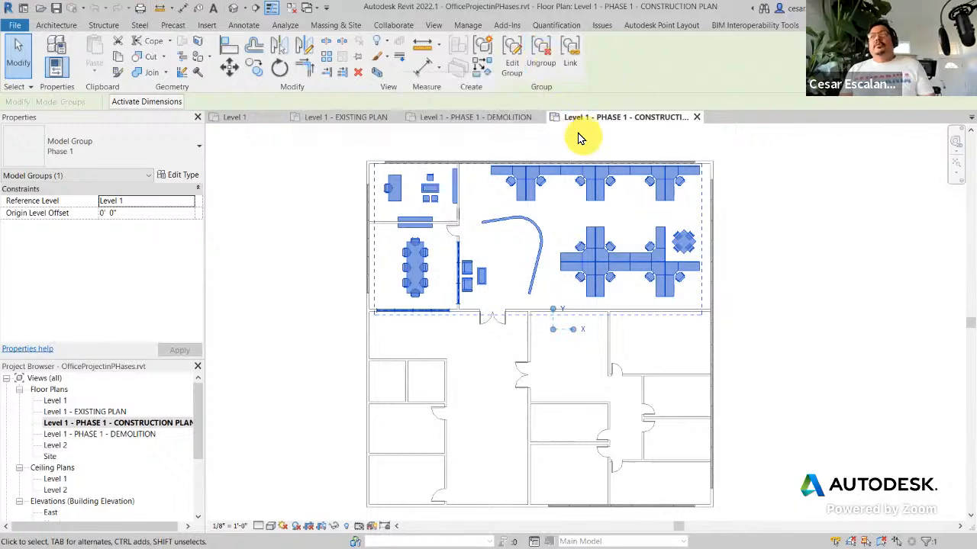
click(542, 65)
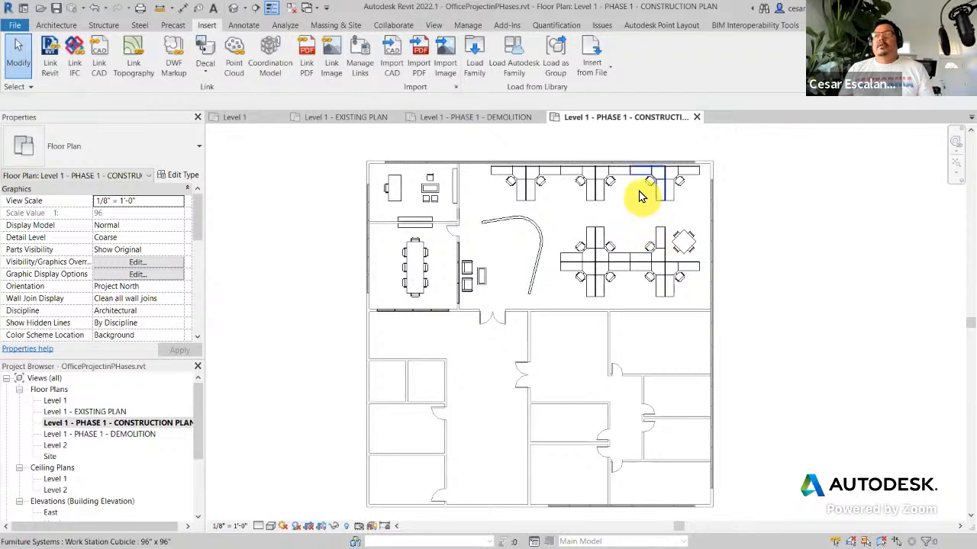
Step: Check the phasing properties of a work station cubicle near the curved wall in the open office
scroll(500, 209, up, 5)
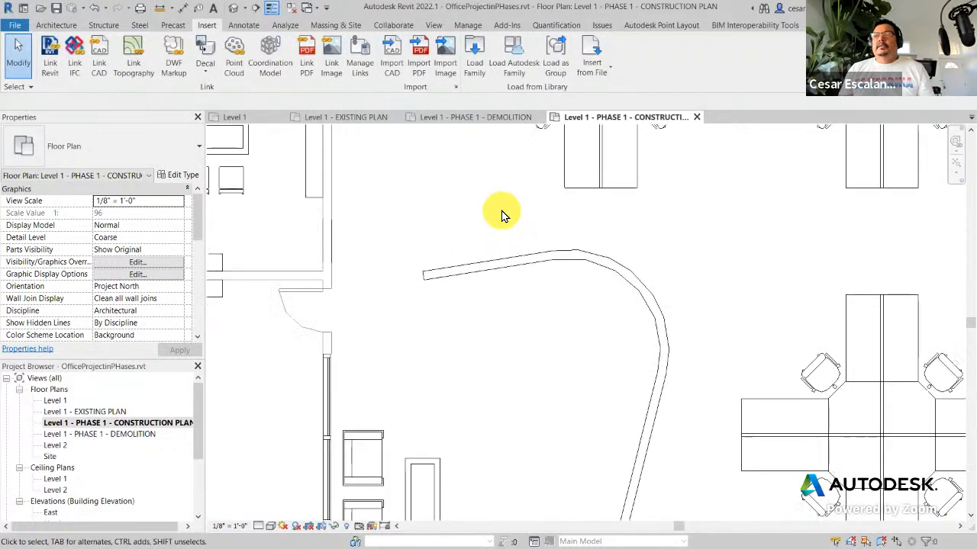
middle_drag(503, 212, 691, 361)
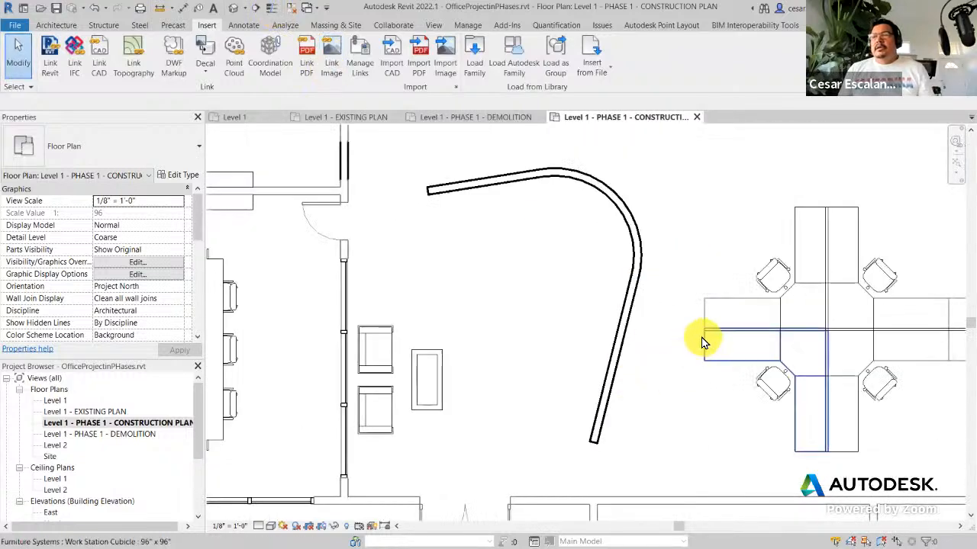
click(703, 338)
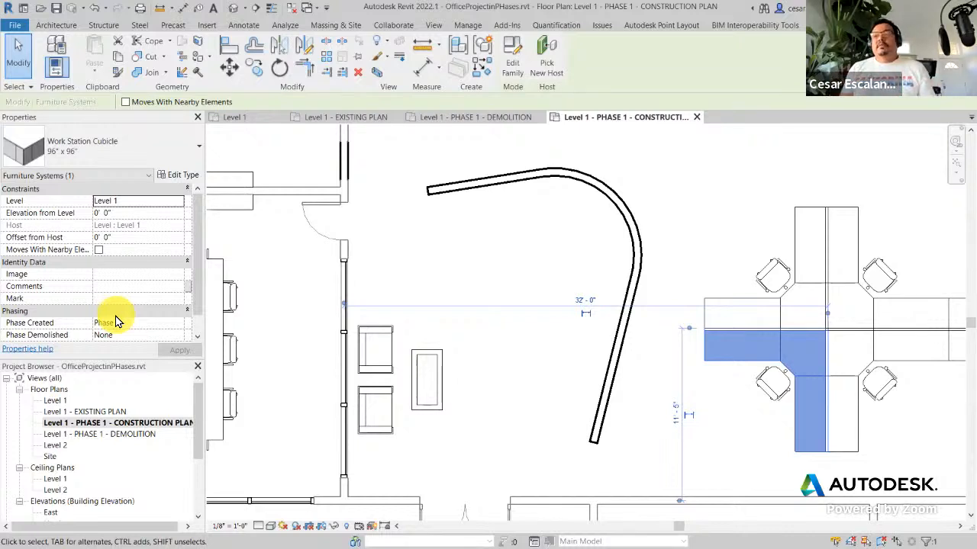
scroll(532, 252, down, 5)
click(530, 248)
scroll(541, 271, down, 1)
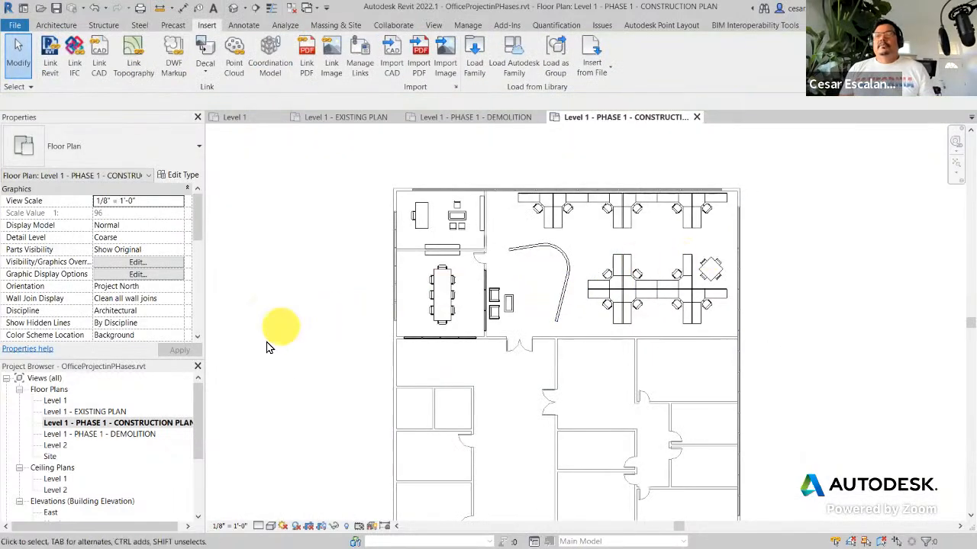
Step: Review the Level 1 existing, Phase 1 demolition and Phase 1 construction plans one after another
double_click(103, 412)
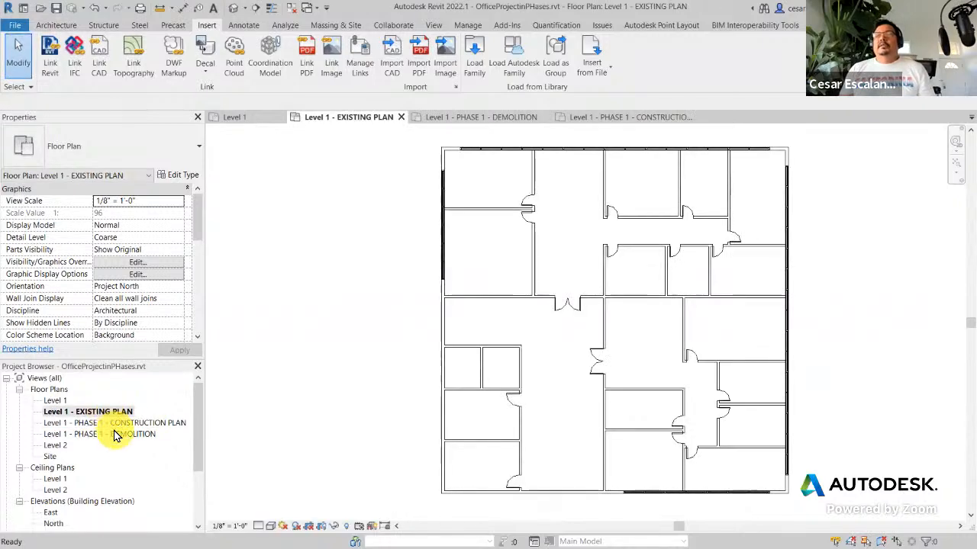
double_click(115, 434)
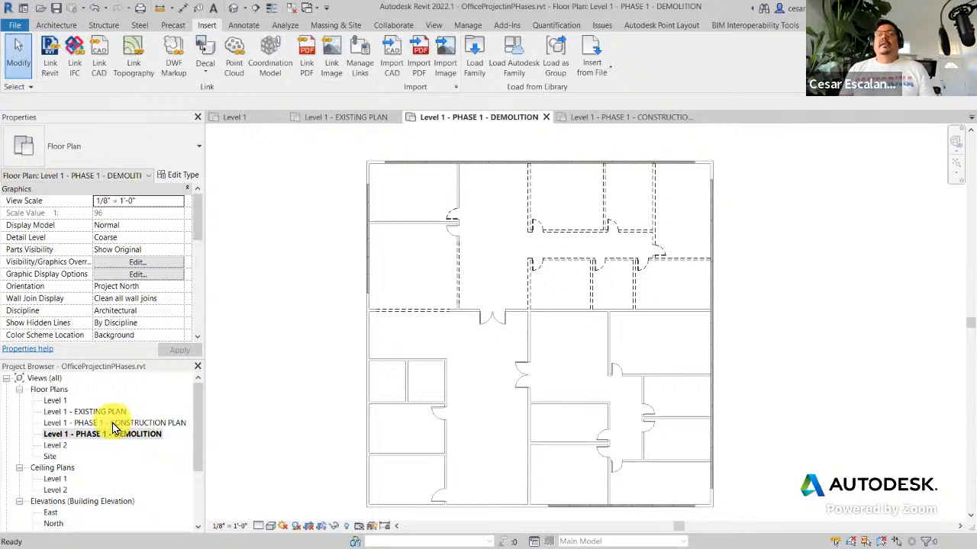
double_click(114, 424)
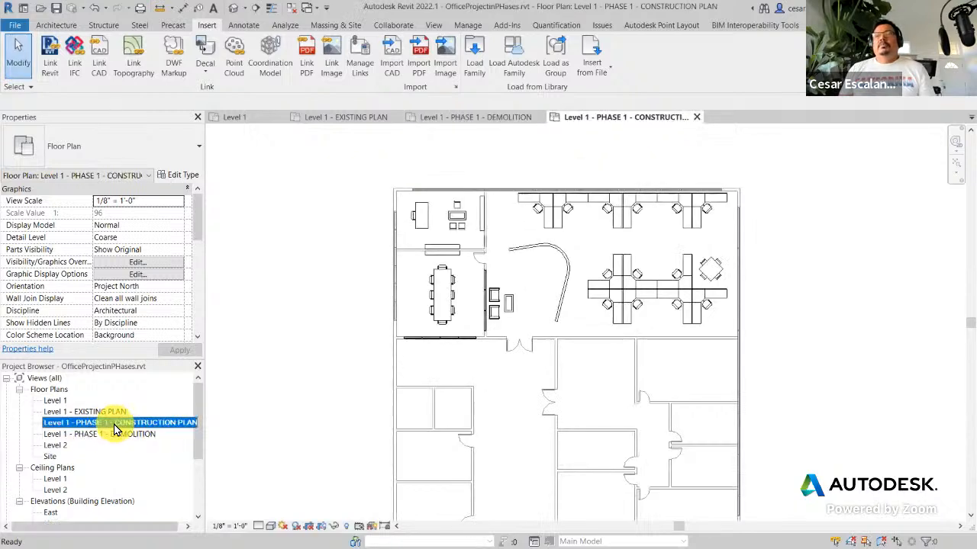
Step: Examine the wall infill where the office door was demolished in the Phase 1 construction plan
scroll(596, 219, up, 2)
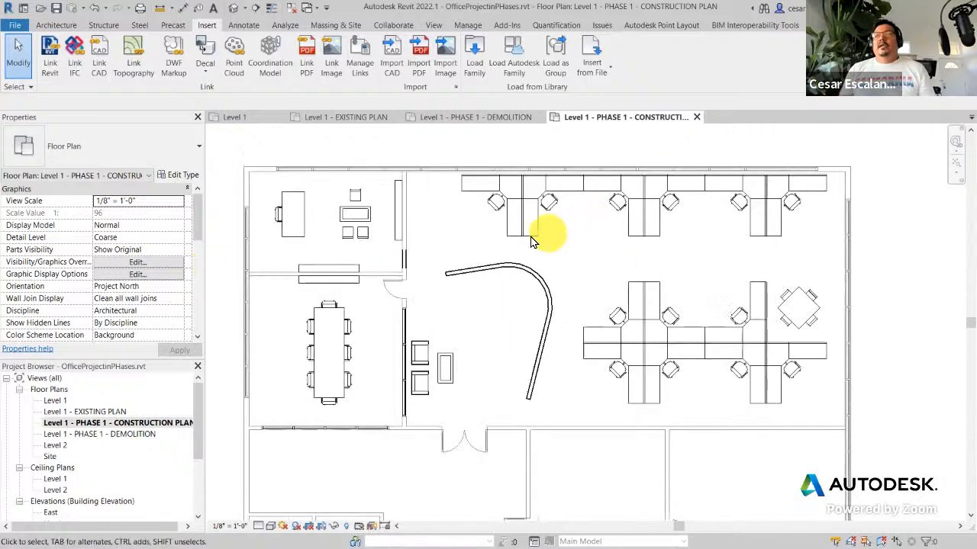
scroll(414, 316, up, 4)
middle_drag(404, 310, 719, 310)
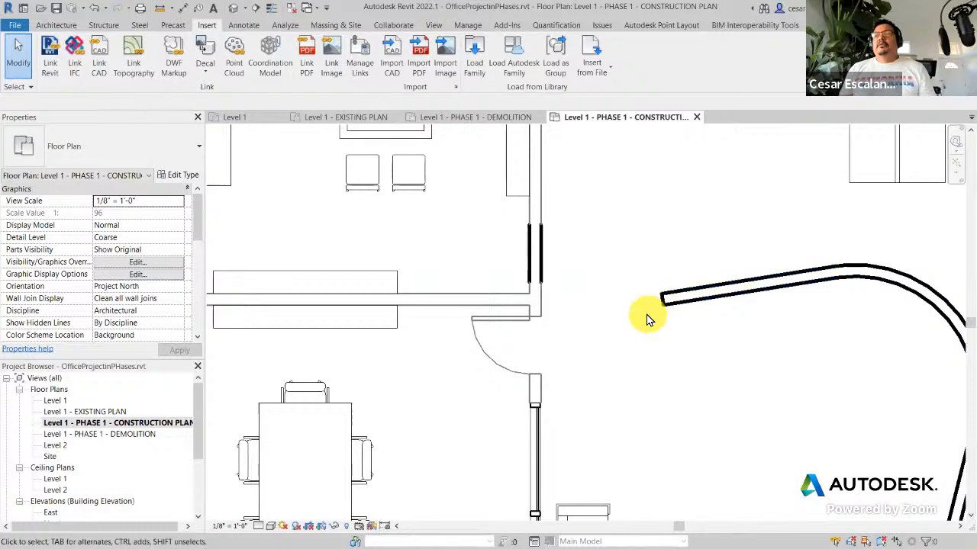
scroll(647, 320, down, 2)
scroll(644, 317, up, 2)
middle_drag(608, 249, 682, 316)
scroll(585, 309, up, 2)
scroll(678, 315, down, 1)
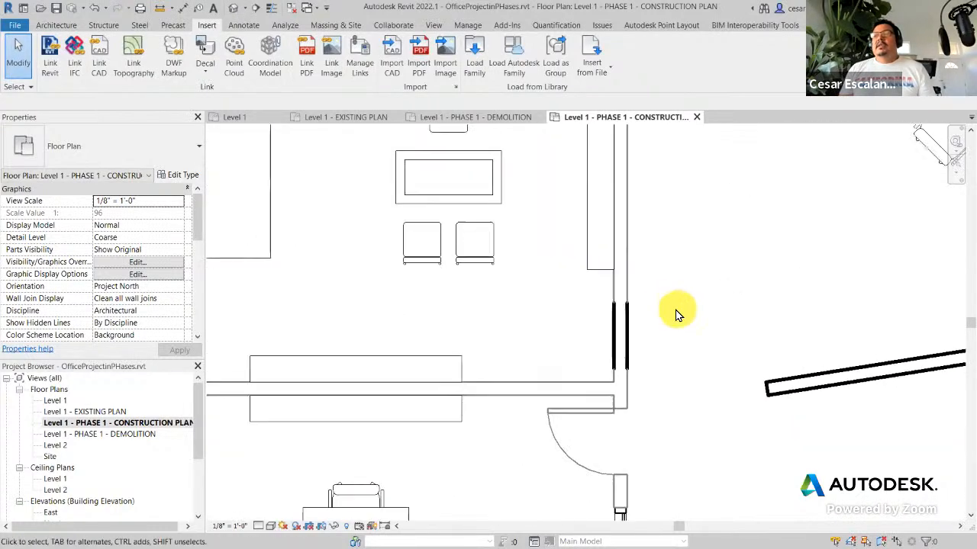
scroll(678, 314, down, 1)
Step: Inspect the demolished office door in the Phase 1 demolition plan and return to the Phase 1 construction plan to compare
click(122, 424)
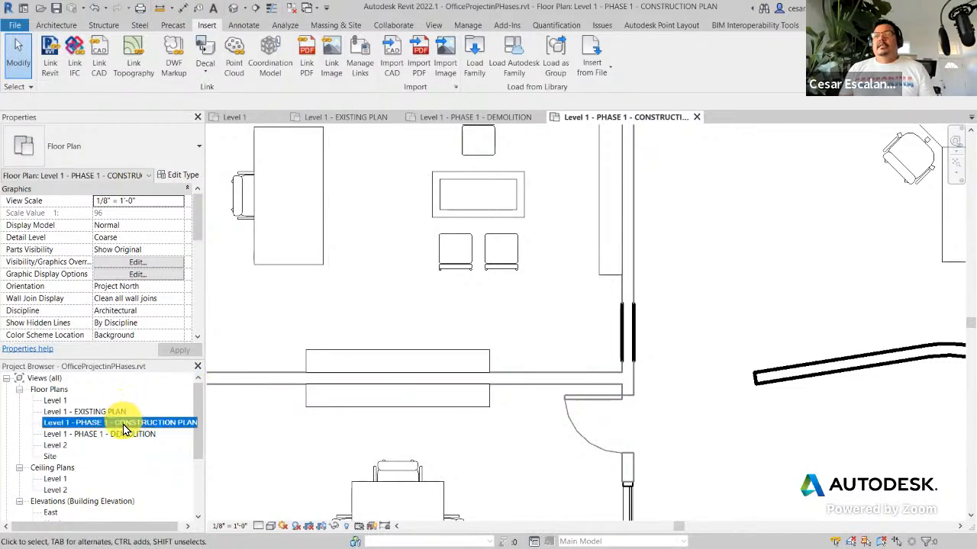
double_click(126, 434)
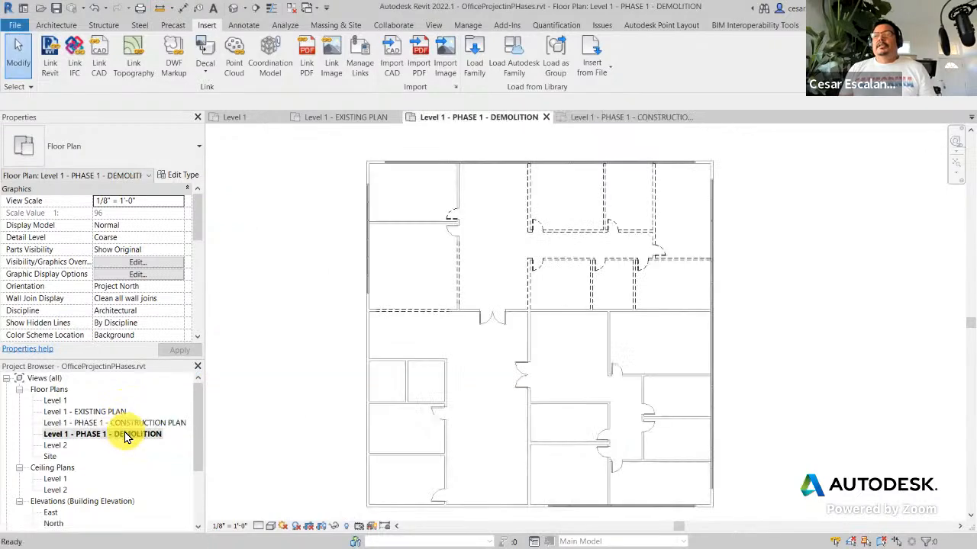
scroll(452, 211, up, 4)
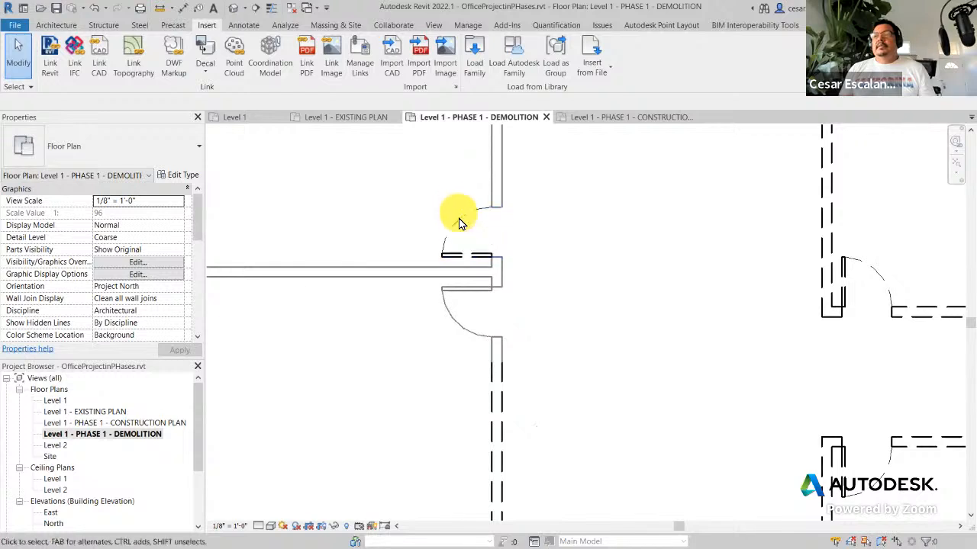
click(461, 225)
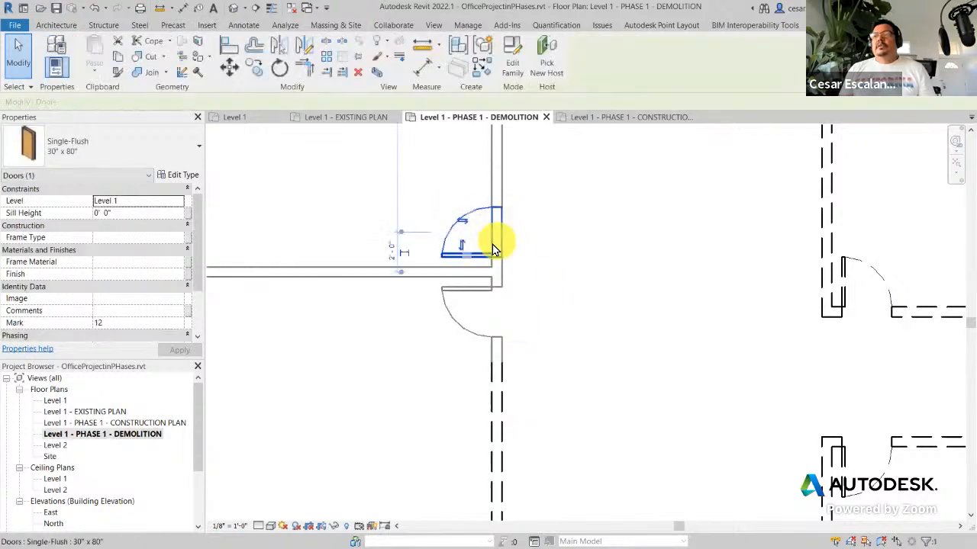
click(592, 247)
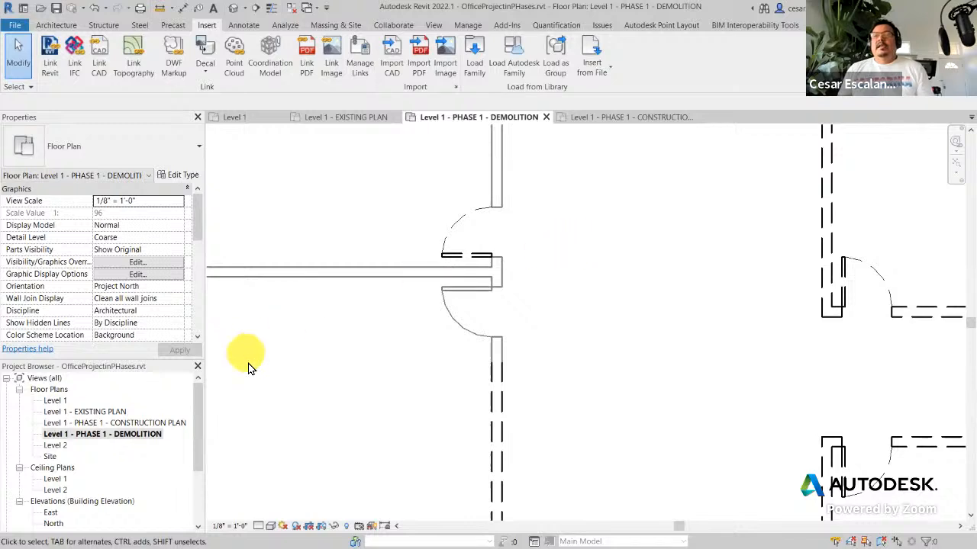
double_click(163, 423)
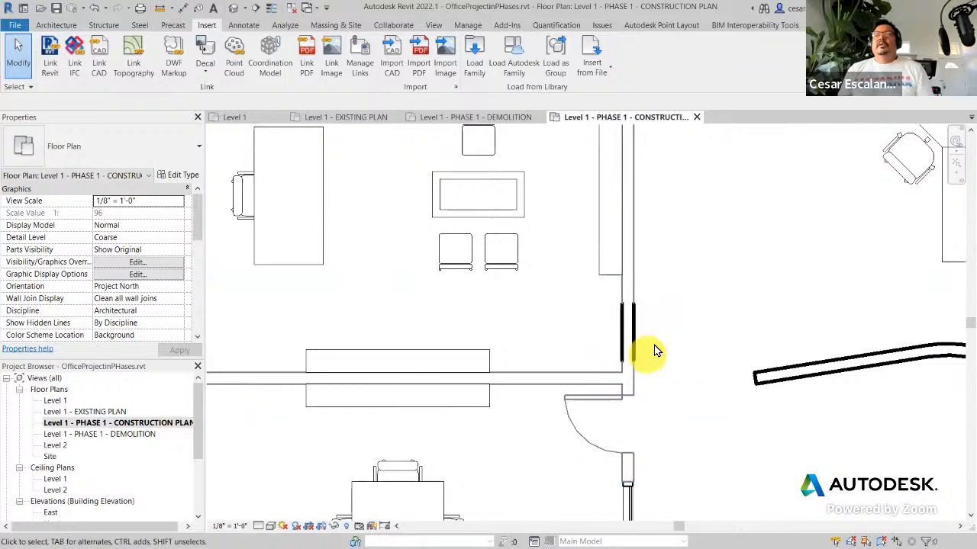
Step: Examine the properties of the wall infill segment that closes the former door opening beside the office
middle_drag(654, 345, 534, 302)
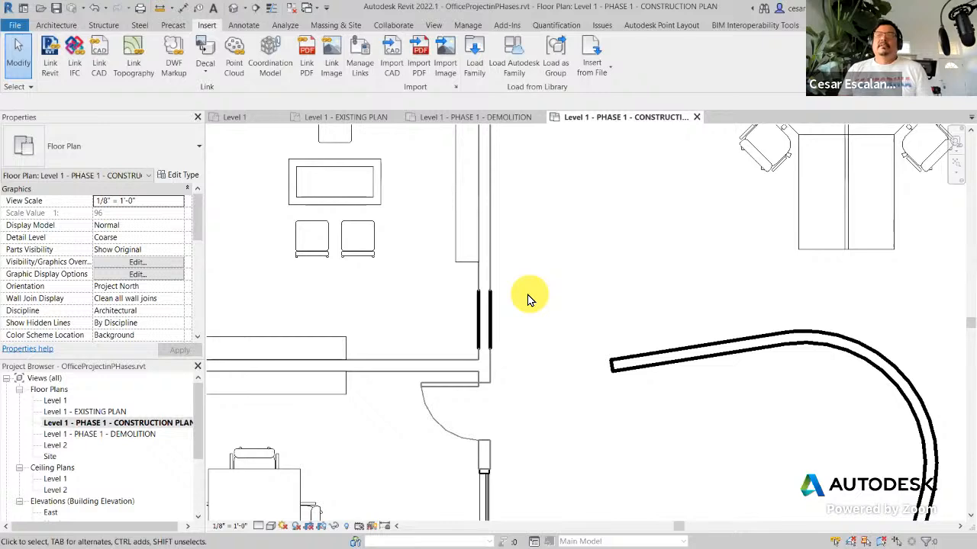
scroll(515, 324, up, 2)
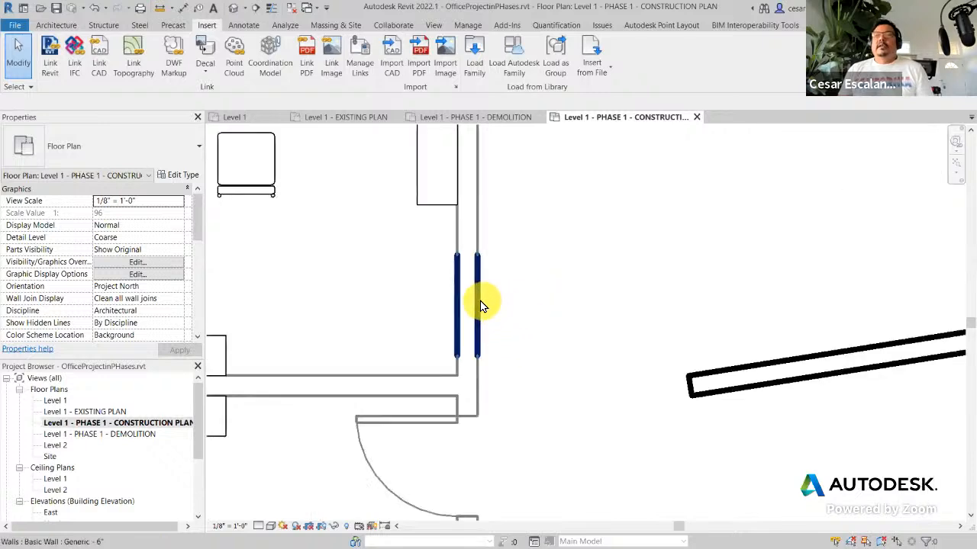
click(475, 301)
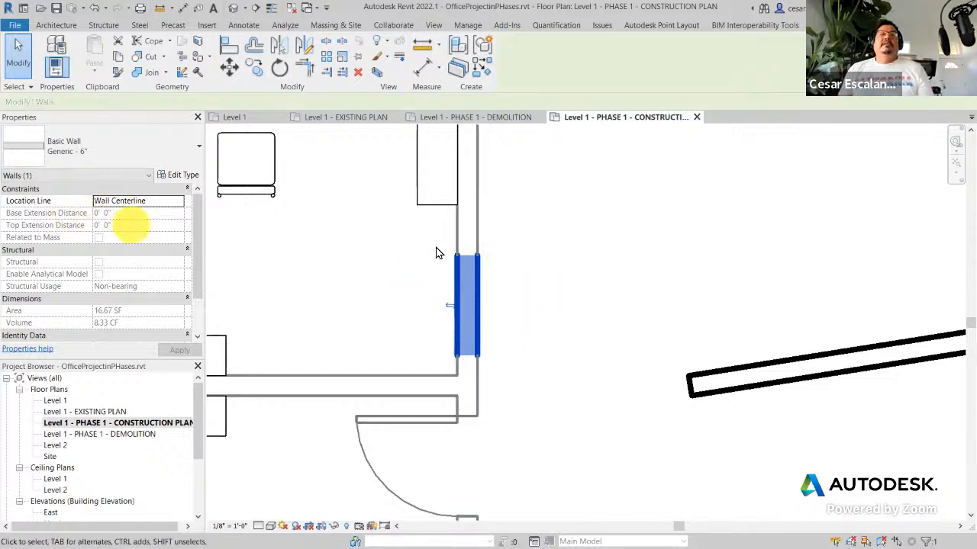
click(514, 273)
scroll(514, 283, down, 3)
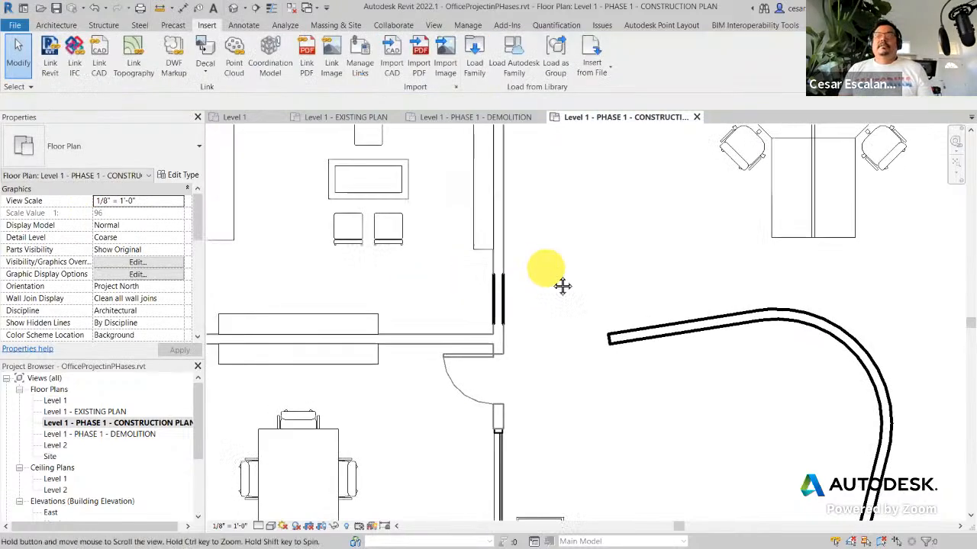
scroll(563, 284, up, 1)
scroll(555, 283, down, 2)
scroll(550, 284, up, 2)
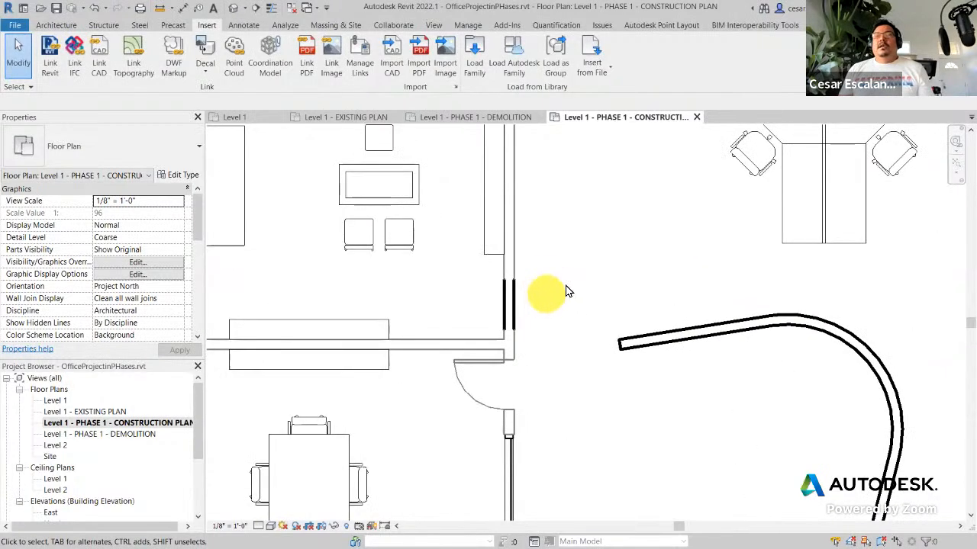
Step: Place a Single-Flush 36" x 84" door in the office wall's infilled opening and check its phasing properties
click(57, 25)
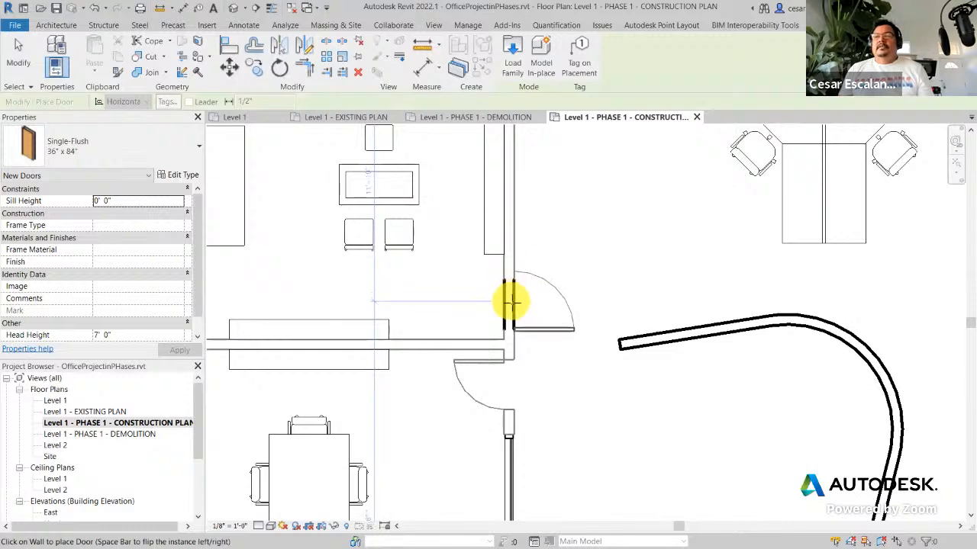
click(511, 303)
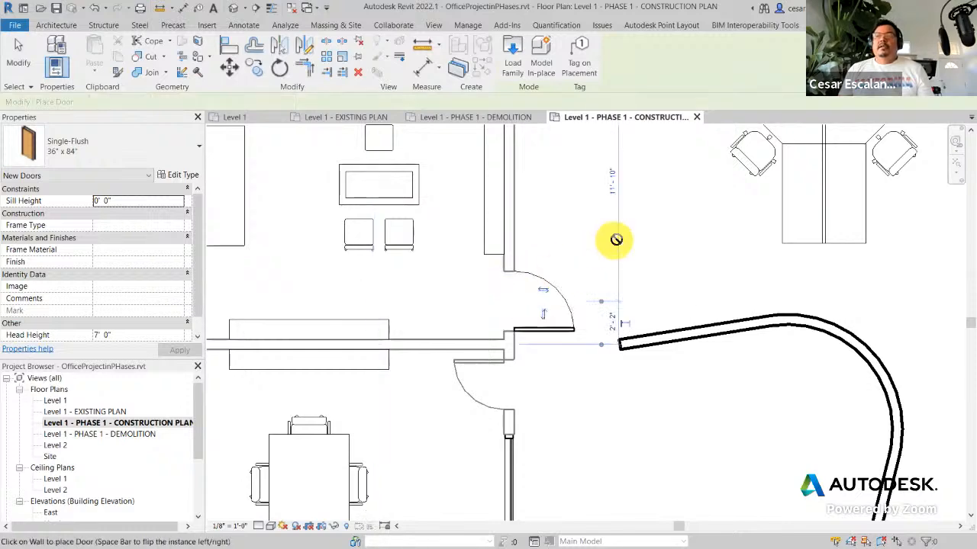
key(Escape)
middle_drag(573, 218, 562, 224)
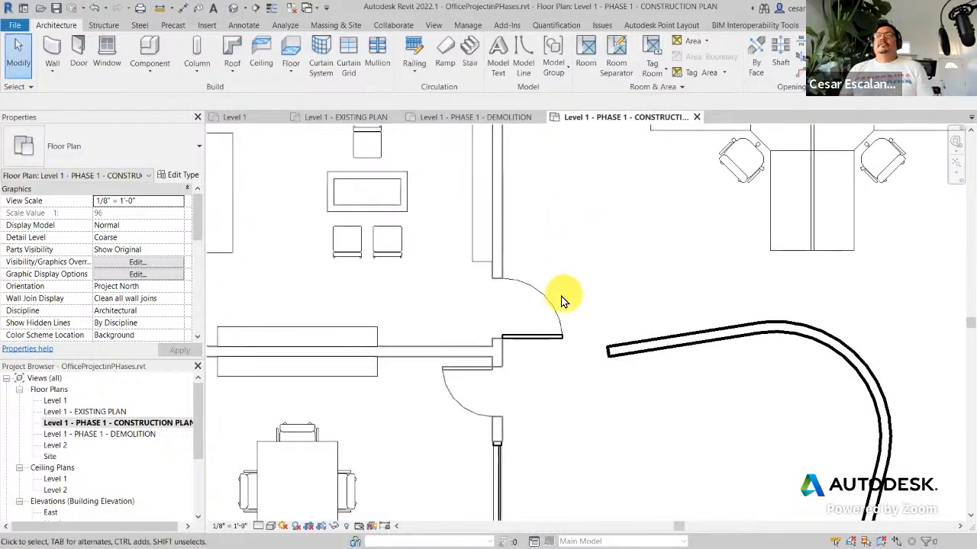
click(557, 307)
scroll(164, 287, down, 3)
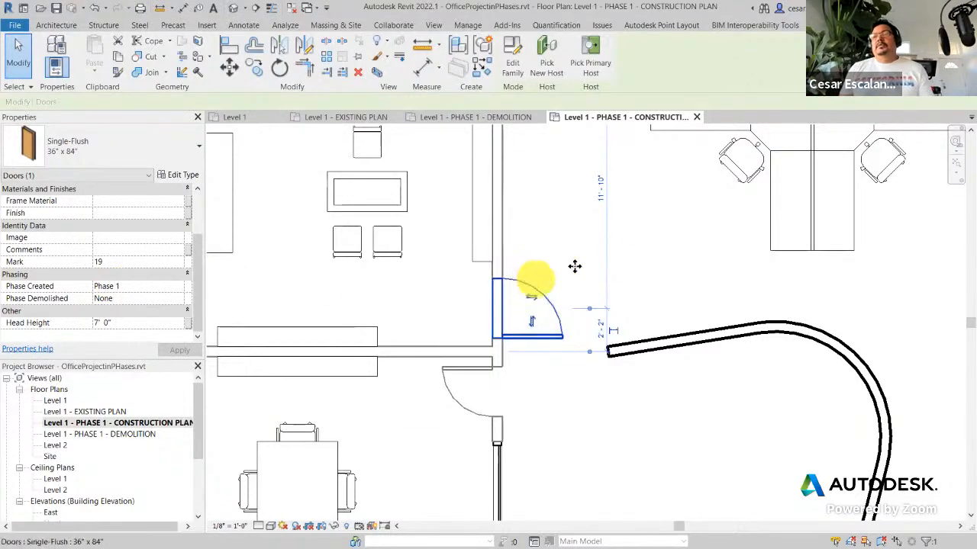
click(633, 248)
scroll(644, 248, down, 4)
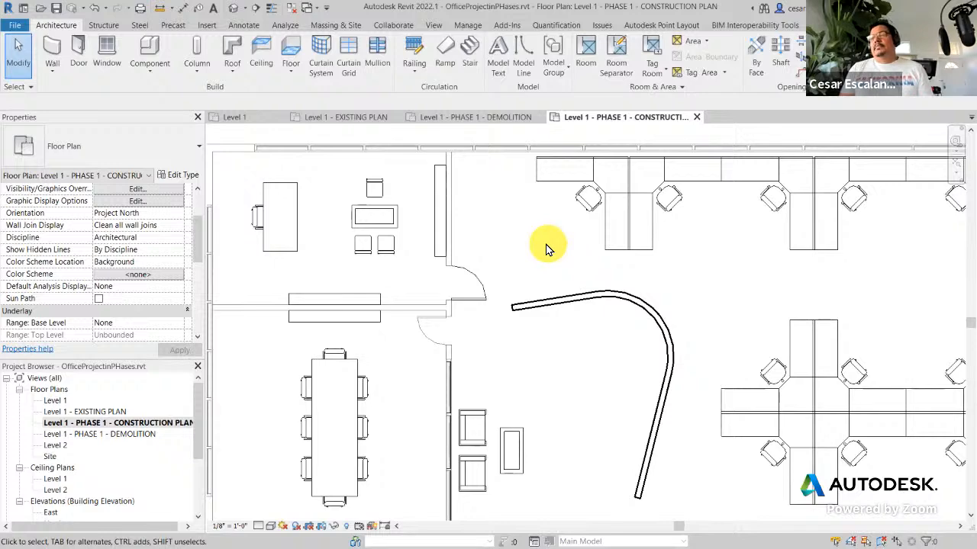
Step: Draw two connected Generic - 8" architectural wall segments between the curved wall and the upper row of desks
click(52, 70)
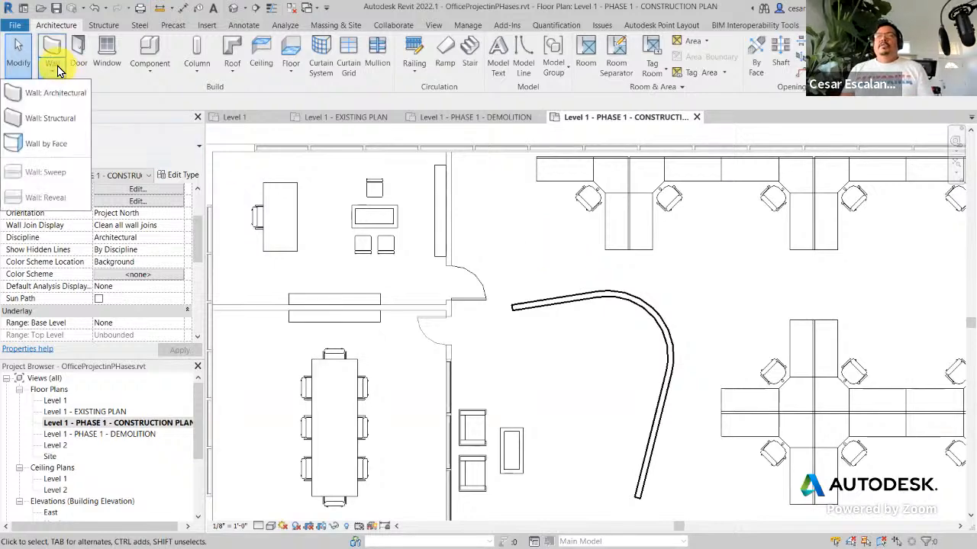
click(59, 94)
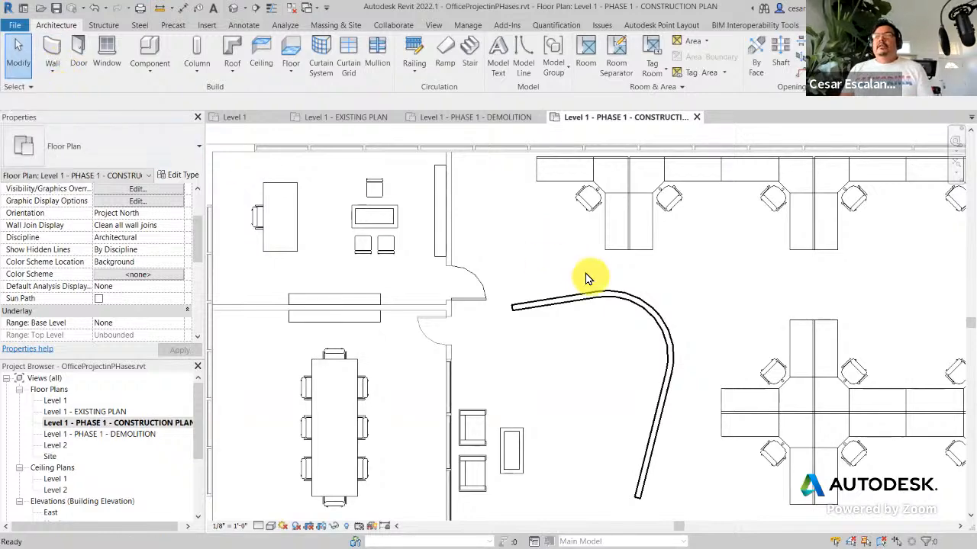
click(539, 261)
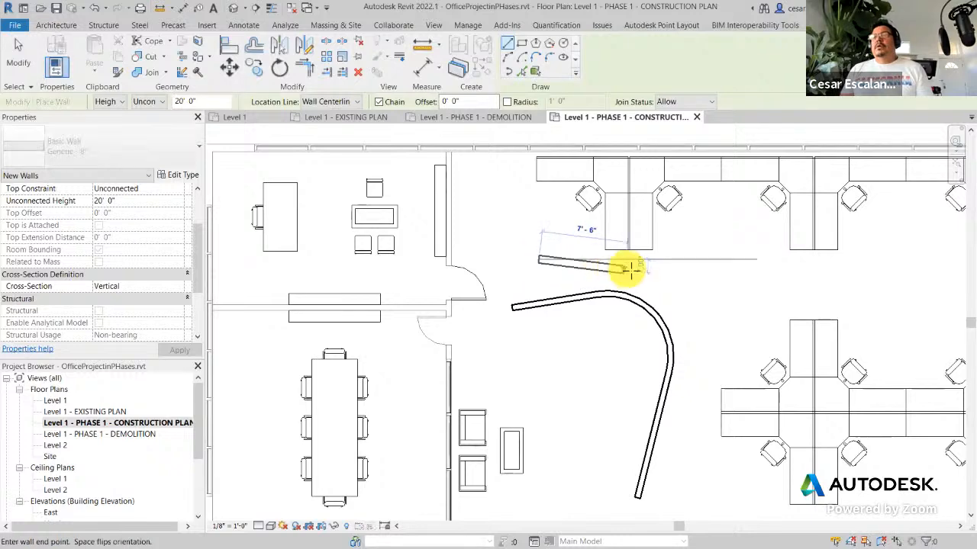
click(707, 307)
key(Escape)
key(Escape)
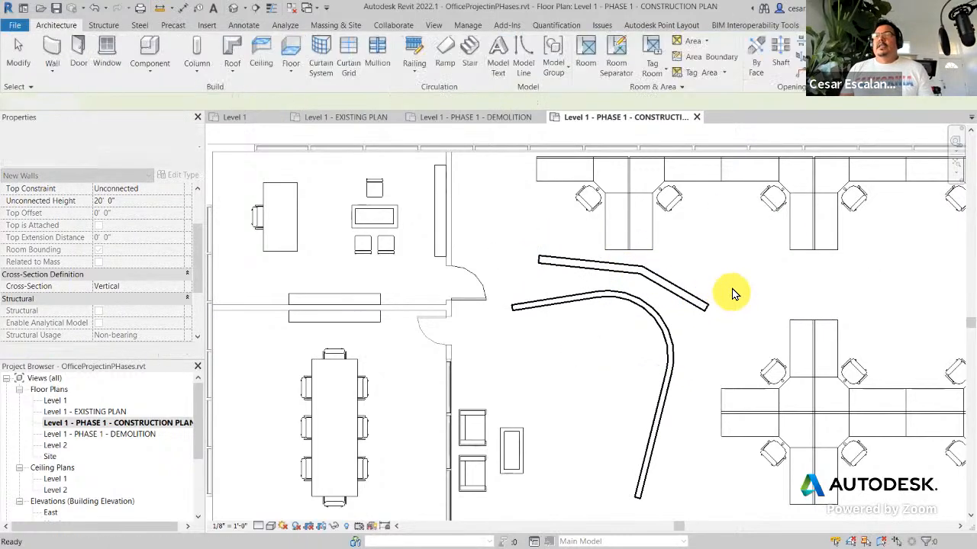
Step: Check the phasing properties of the newly drawn angled wall segment beside the curved wall
click(686, 294)
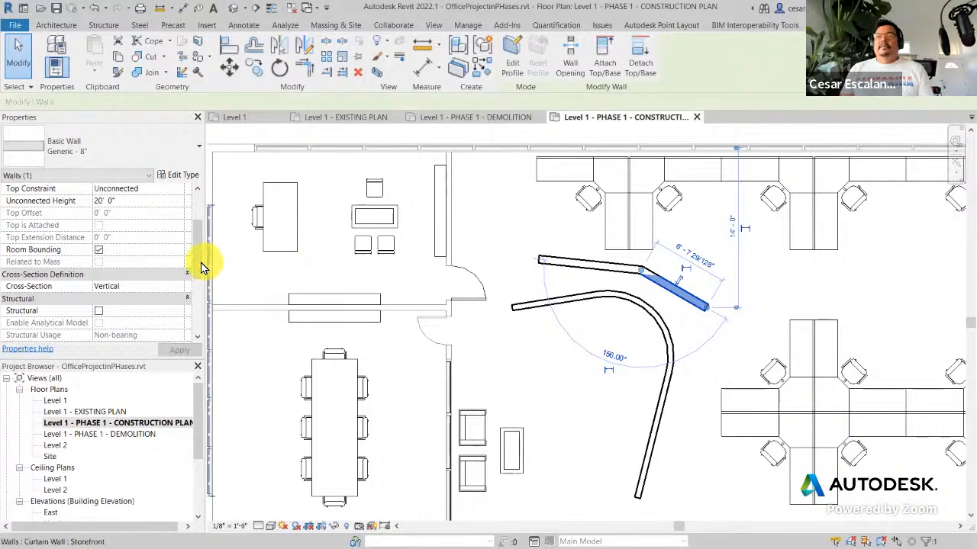
scroll(195, 328, down, 4)
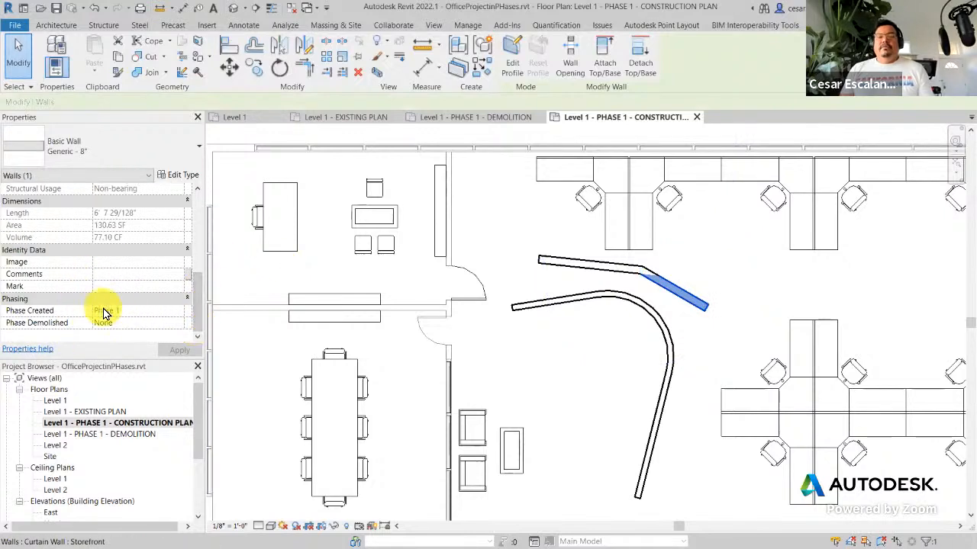
mouse_move(123, 299)
mouse_down()
mouse_move(104, 318)
mouse_move(126, 294)
mouse_up()
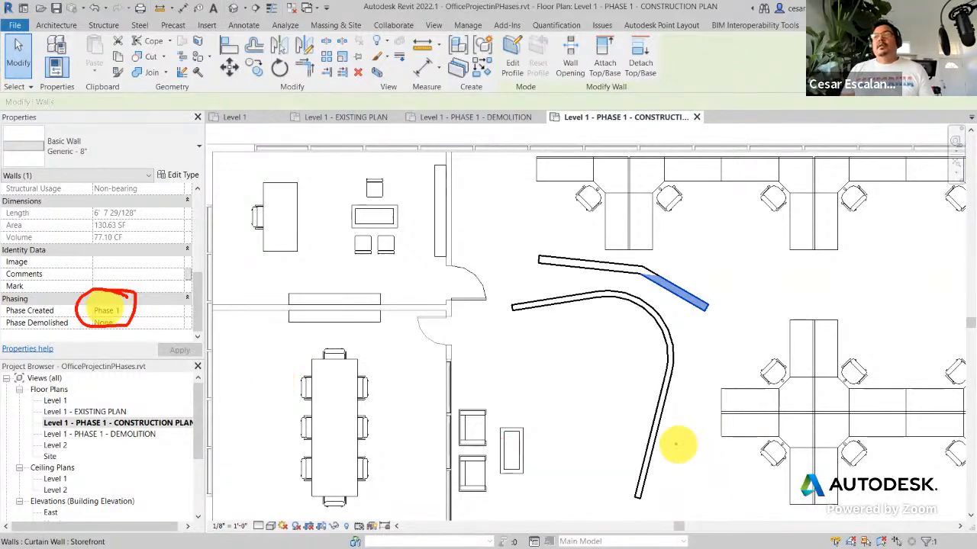
key(Escape)
key(Escape)
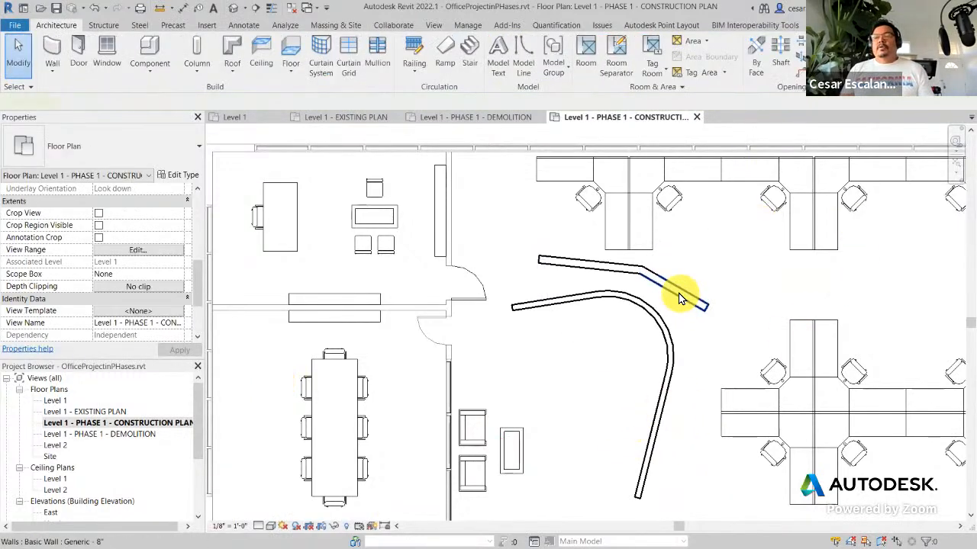
Step: Delete both straight test wall segments above the curved wall
click(681, 297)
key(Delete)
click(628, 272)
key(Delete)
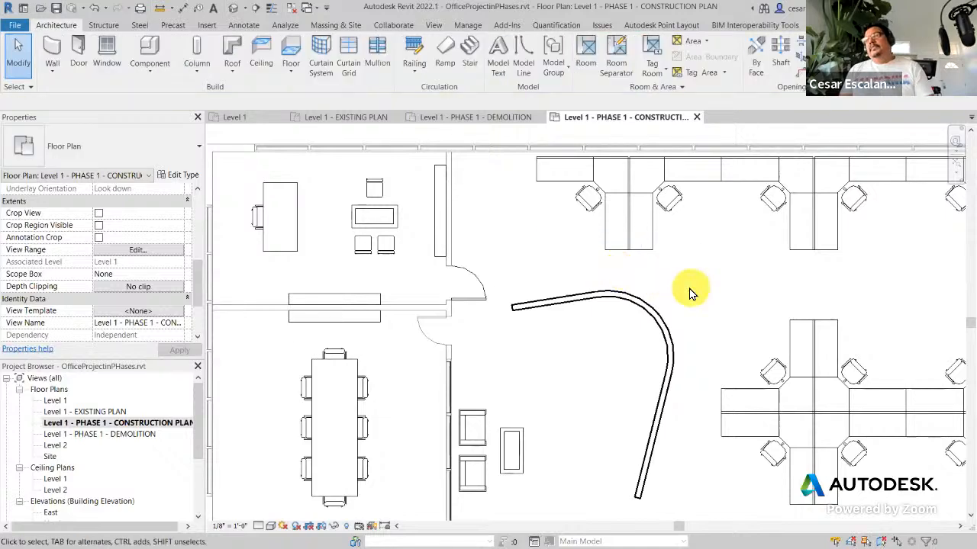
Step: Compare the Storefront curtain wall beside the lounge chairs in the Phase 1 construction plan with the same location in the demolition plan
scroll(689, 294, down, 5)
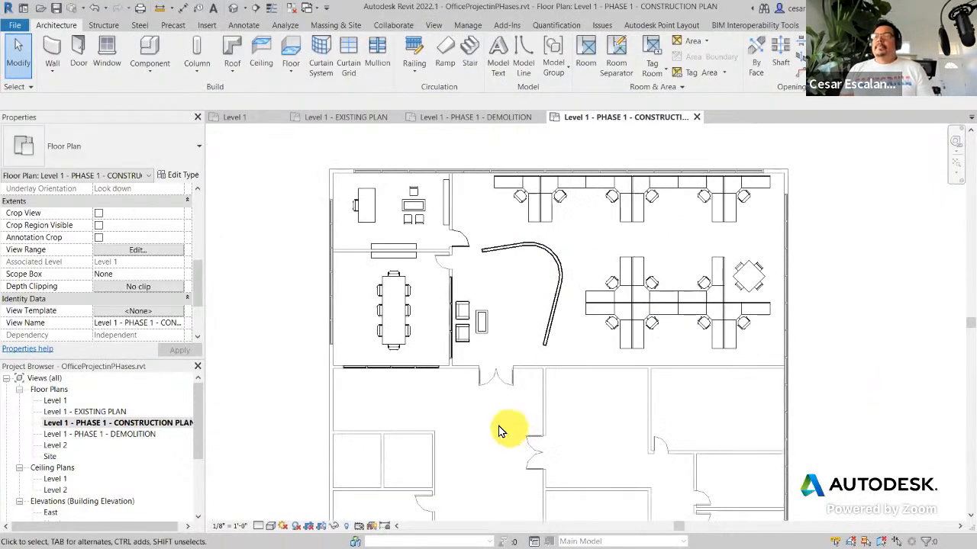
scroll(500, 431, up, 3)
middle_drag(447, 429, 496, 480)
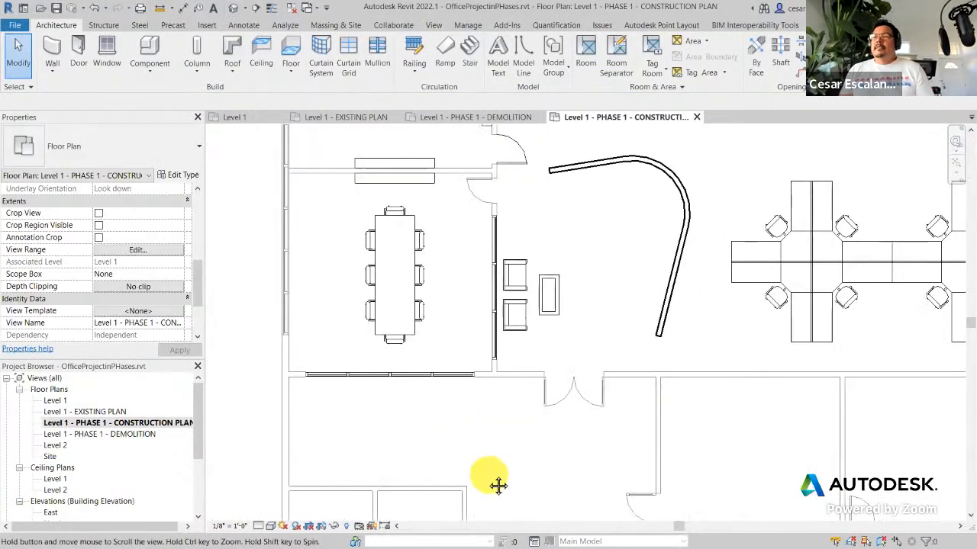
click(583, 247)
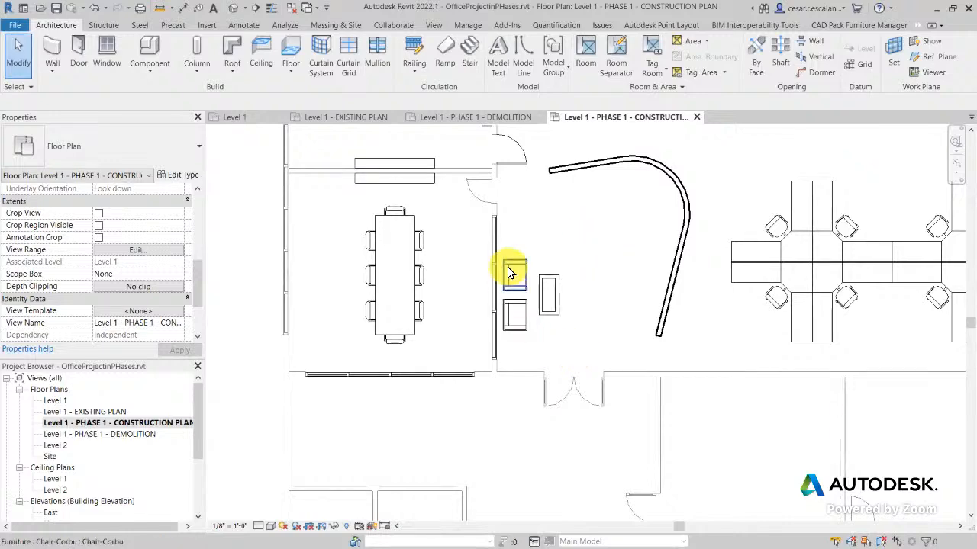
scroll(510, 273, up, 3)
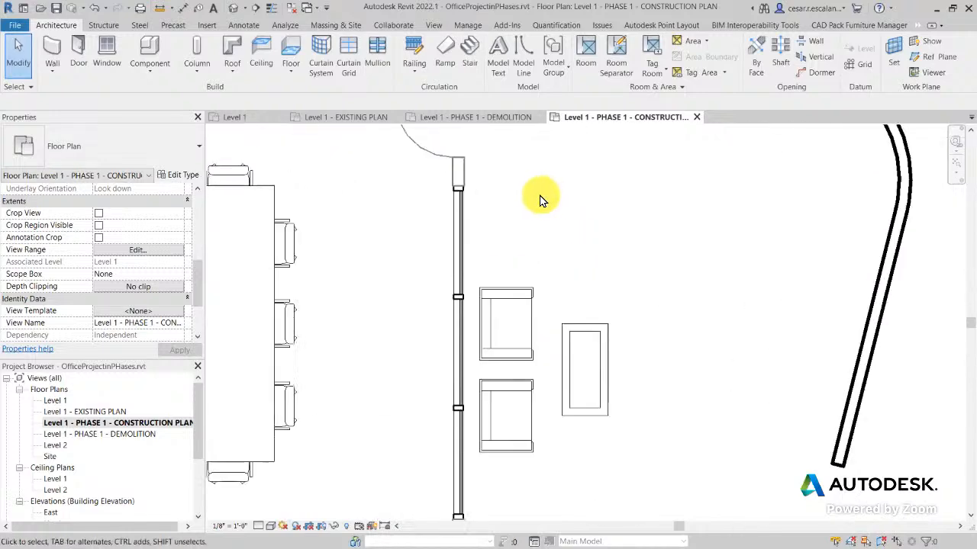
click(461, 215)
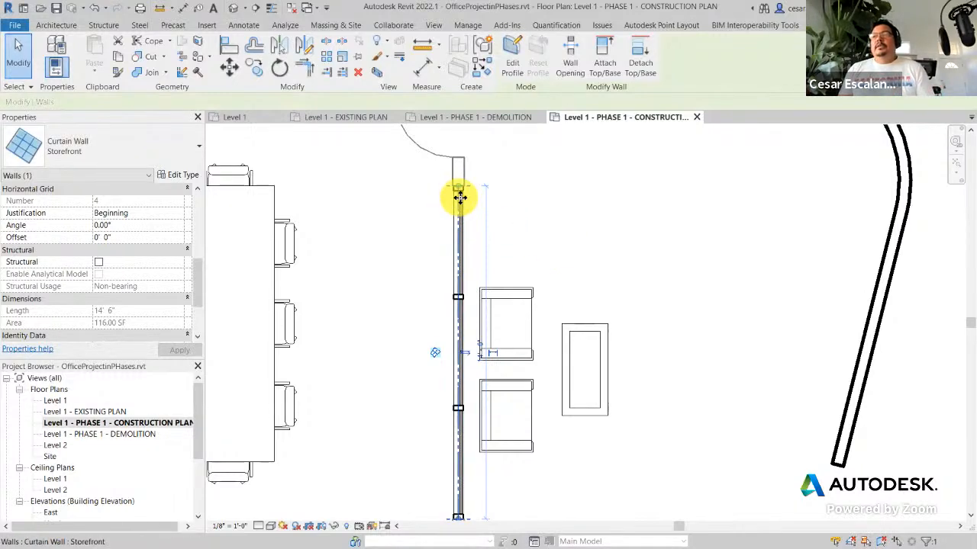
double_click(116, 435)
click(482, 399)
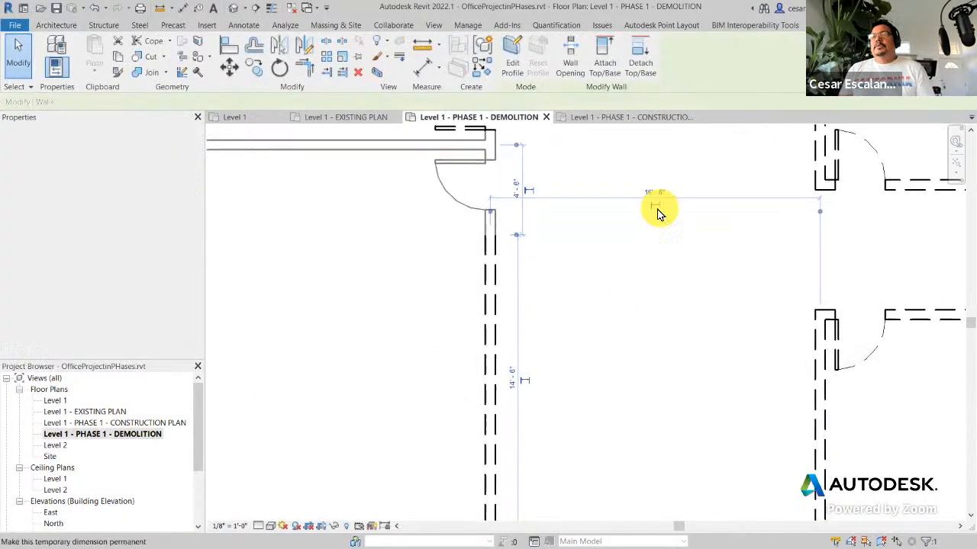
scroll(659, 214, down, 2)
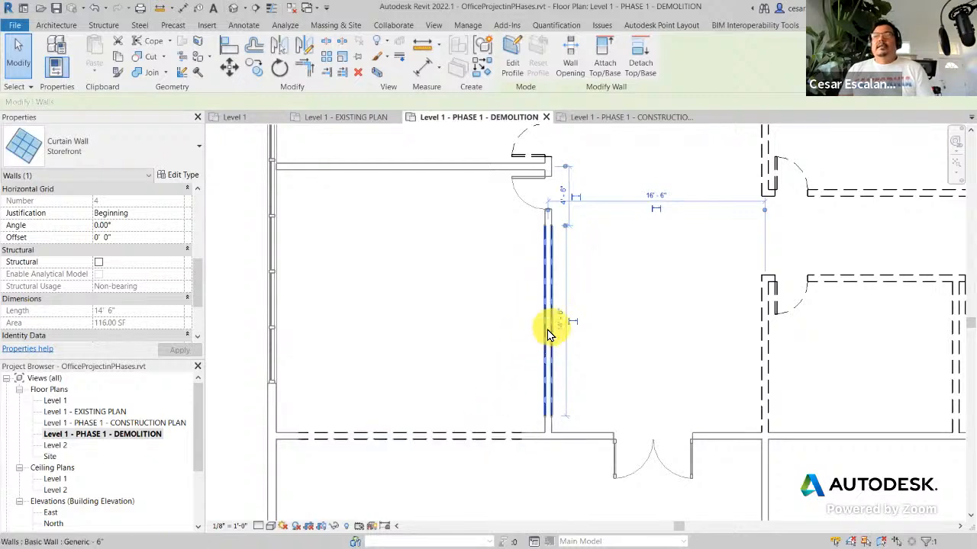
Step: Delete the Storefront curtain wall beside the lounge chairs in the Phase 1 construction plan and check that wall in the demolition plan
double_click(147, 424)
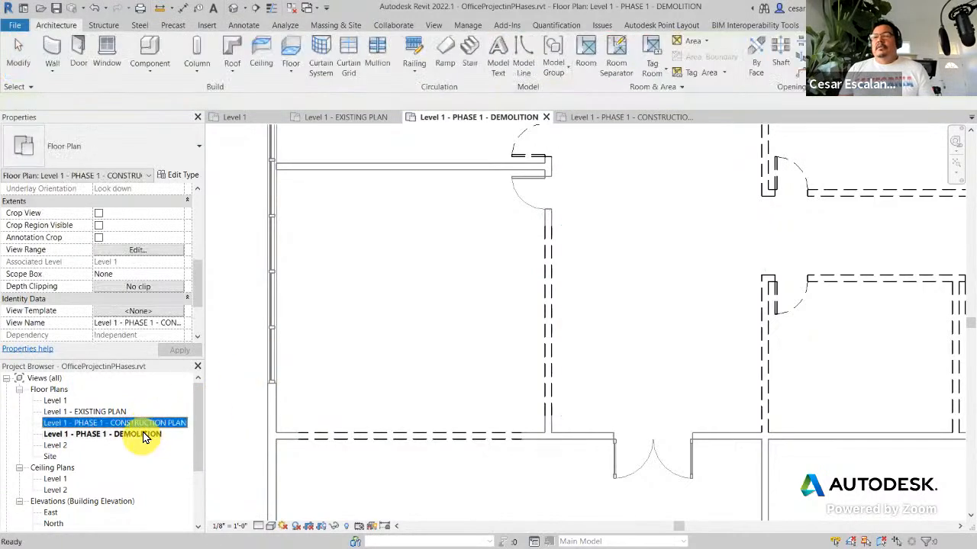
click(462, 296)
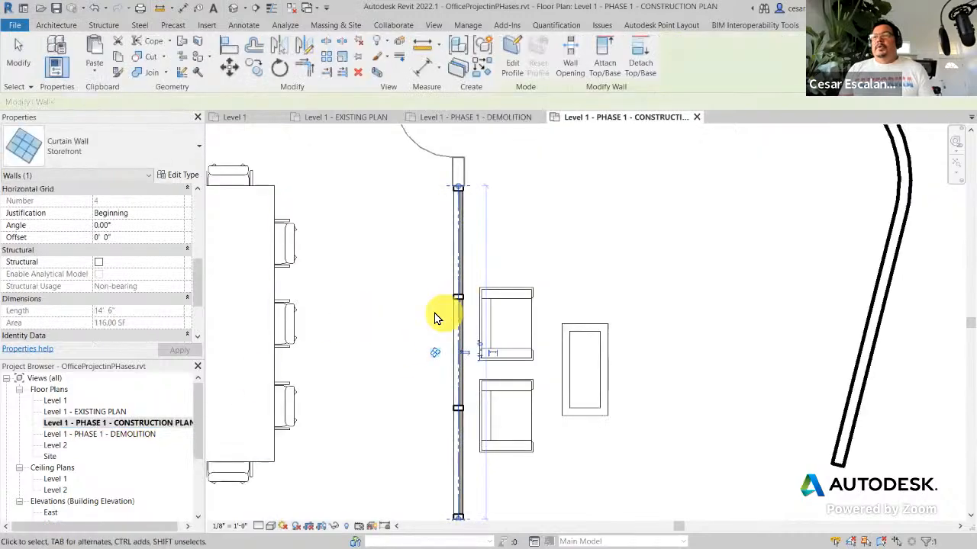
click(393, 307)
click(460, 284)
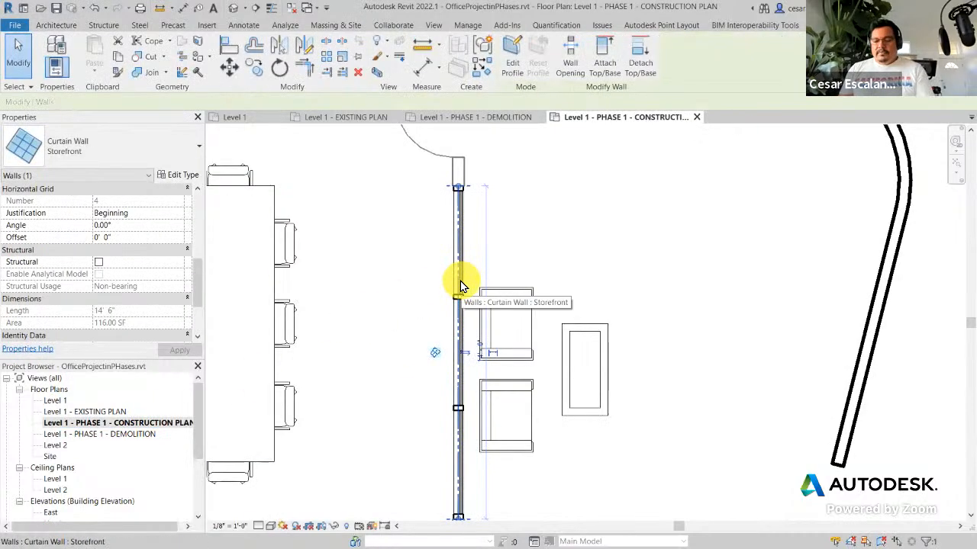
key(Delete)
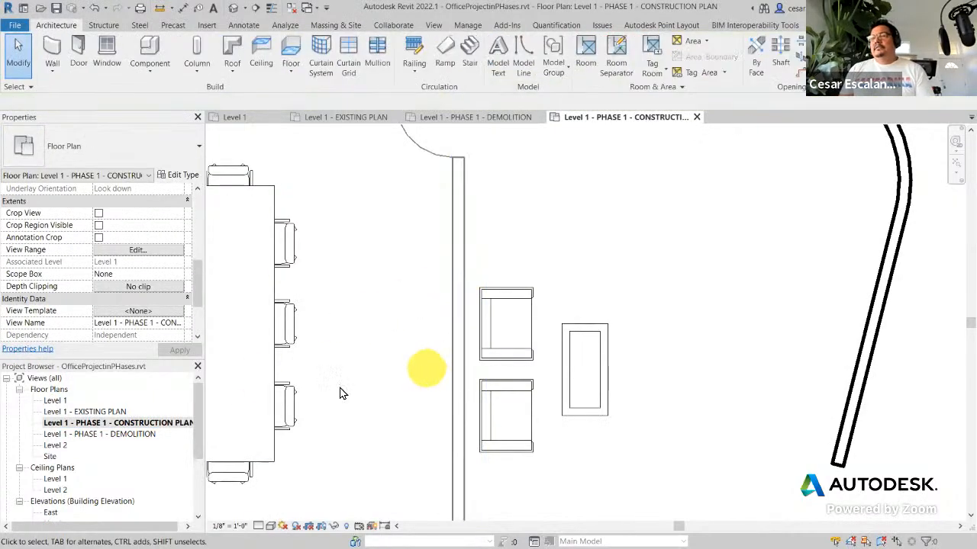
double_click(126, 434)
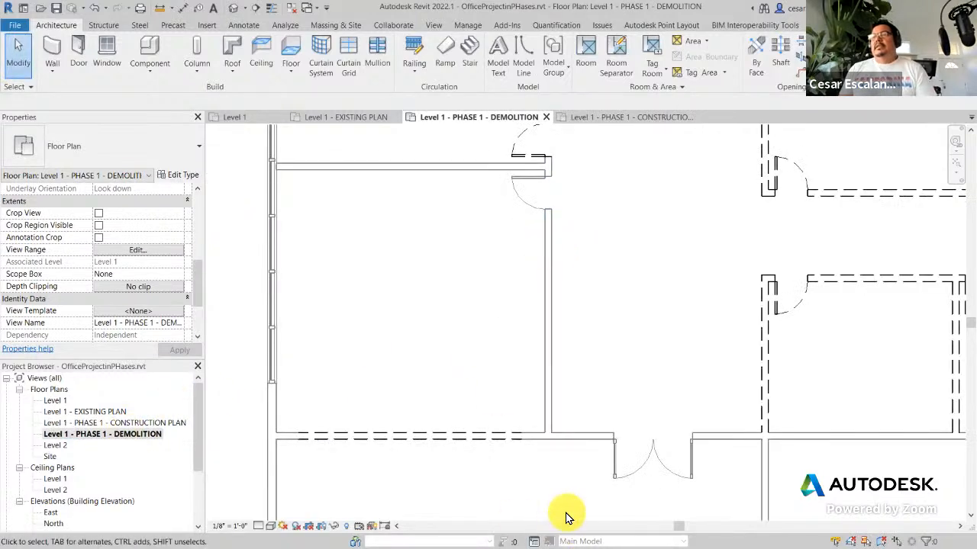
Step: Undo the deletion of the Storefront curtain wall and review the demolition plan
click(96, 15)
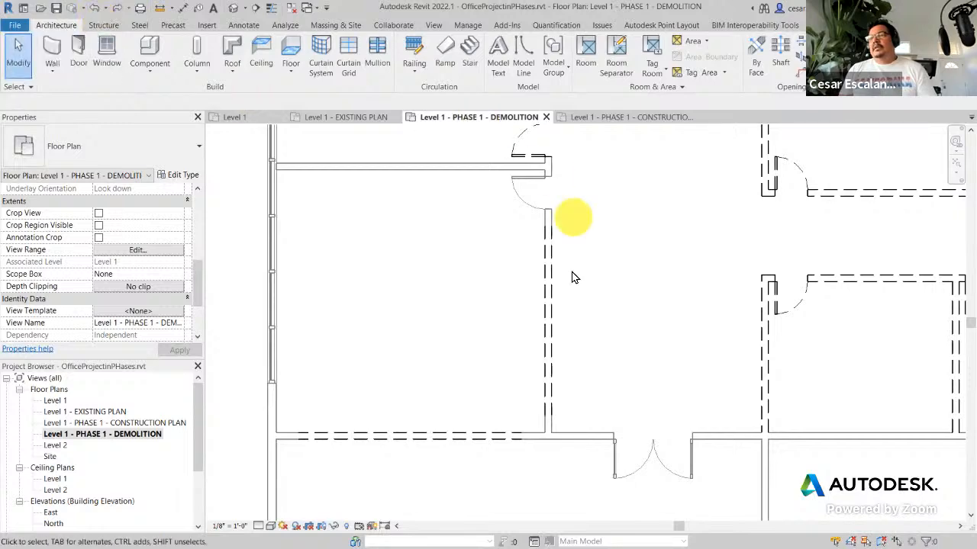
scroll(495, 305, down, 3)
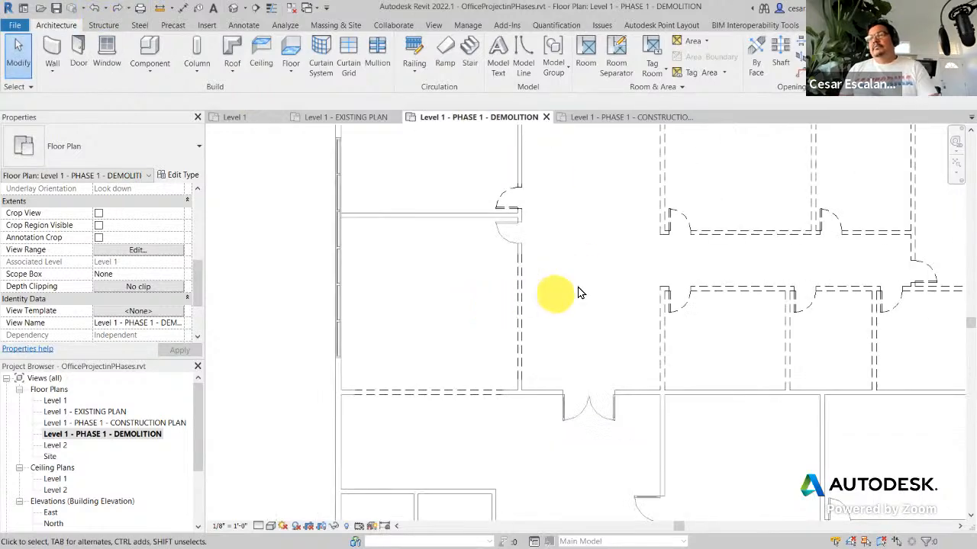
middle_drag(552, 292, 516, 314)
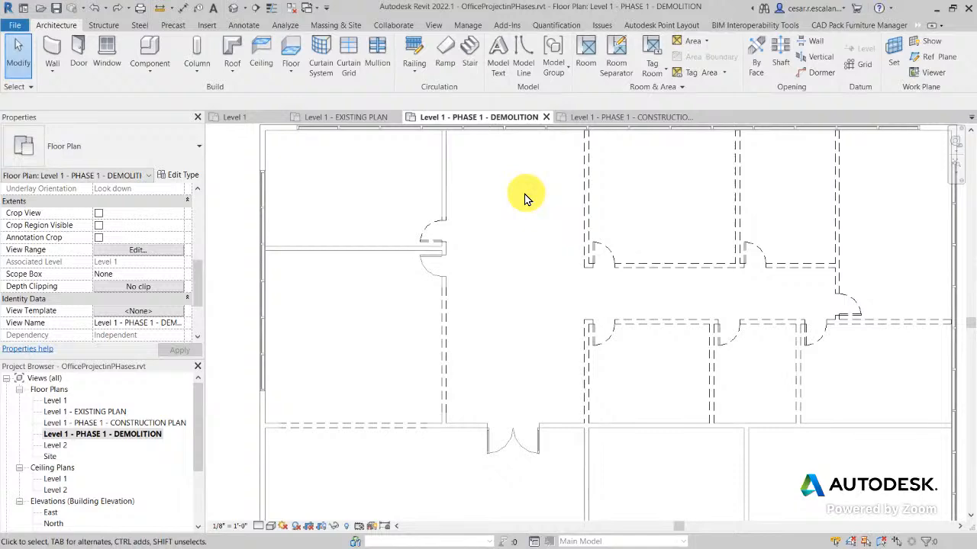
middle_drag(524, 198, 532, 229)
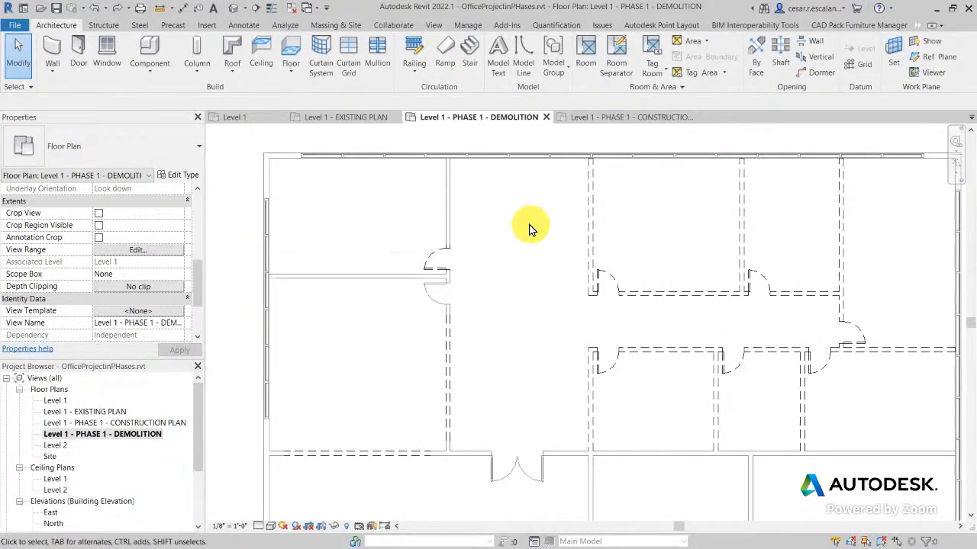
Step: Check the phasing of the dashed partitions in the Phase 1 demolition plan and delete the one bordering the open area above the corridor
click(588, 225)
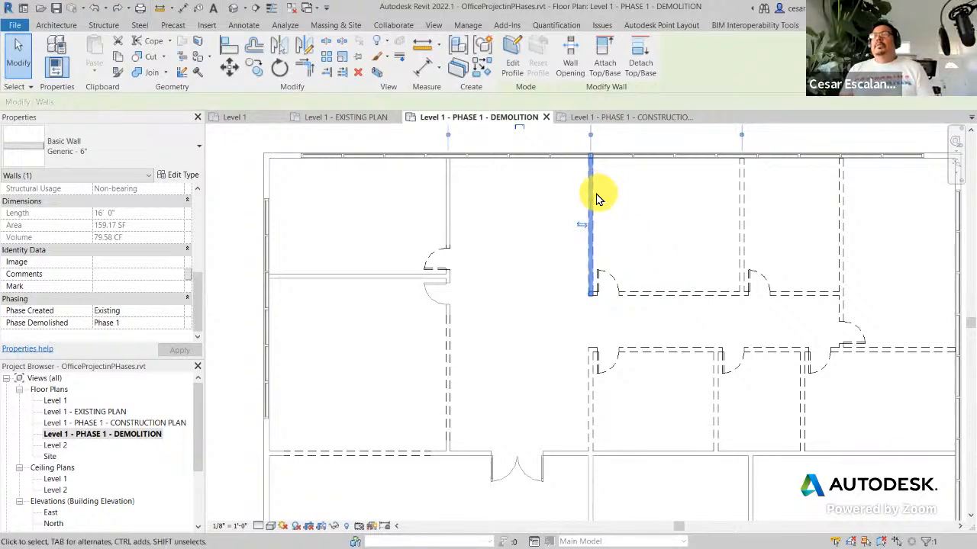
click(740, 203)
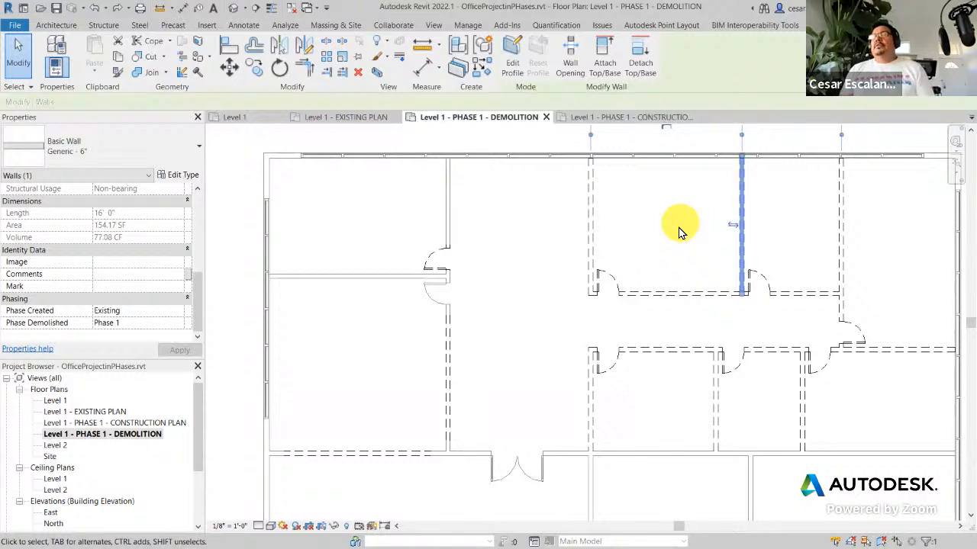
click(616, 220)
click(592, 213)
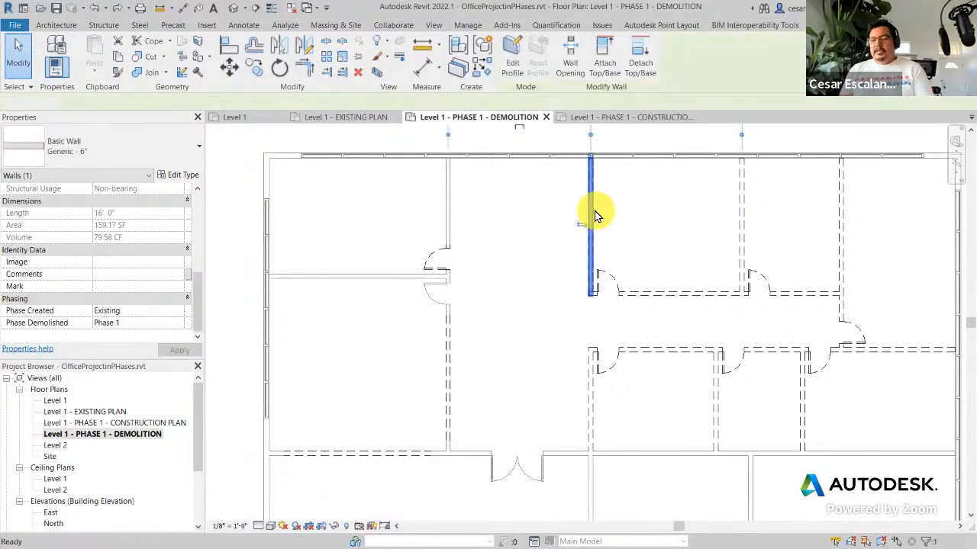
key(Delete)
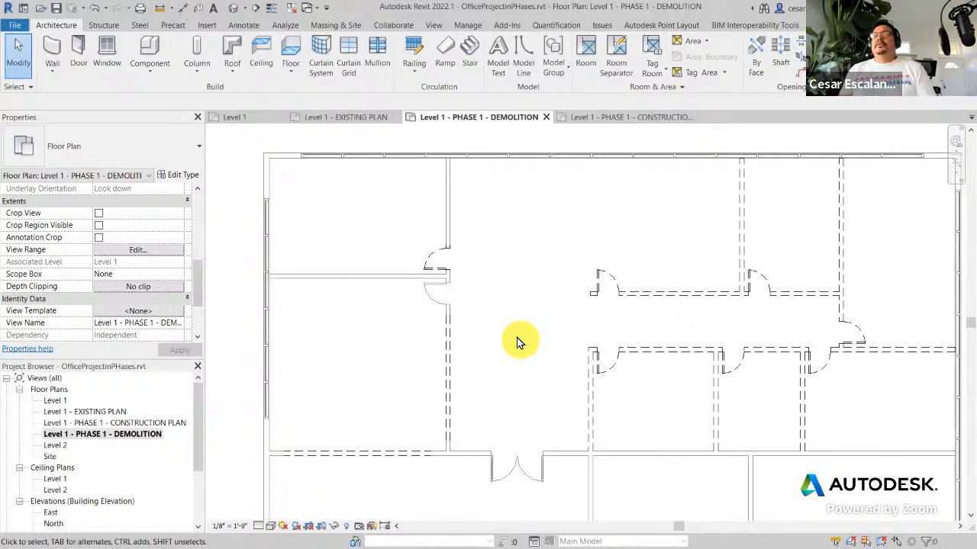
Step: Redraw the deleted partition in the existing plan as a straight Generic - 8" wall from the corridor corner to the upper exterior wall
double_click(102, 414)
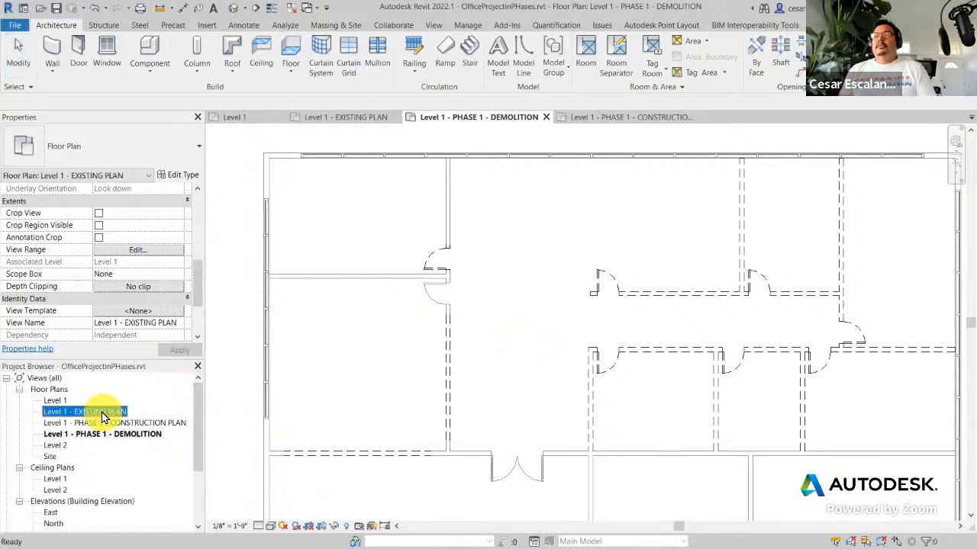
scroll(610, 177, up, 2)
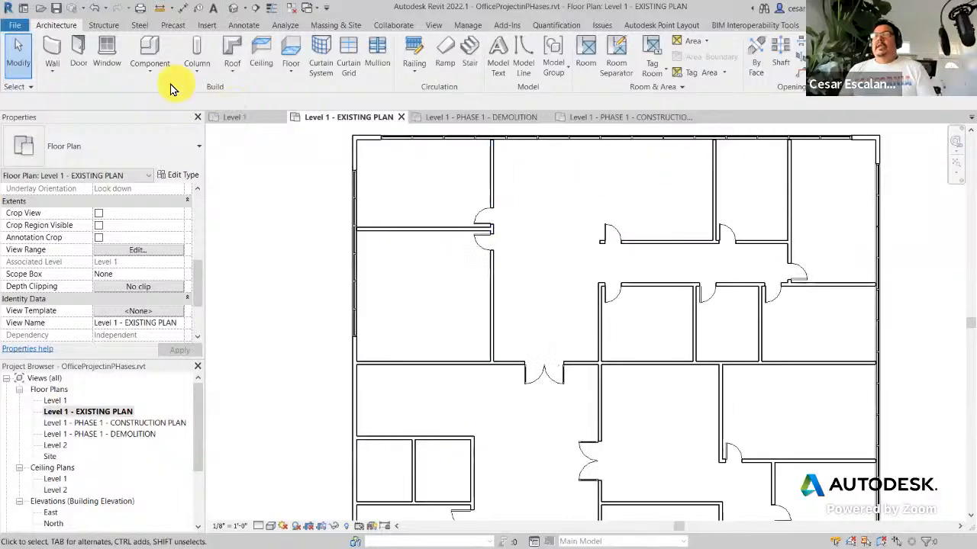
click(51, 74)
click(49, 91)
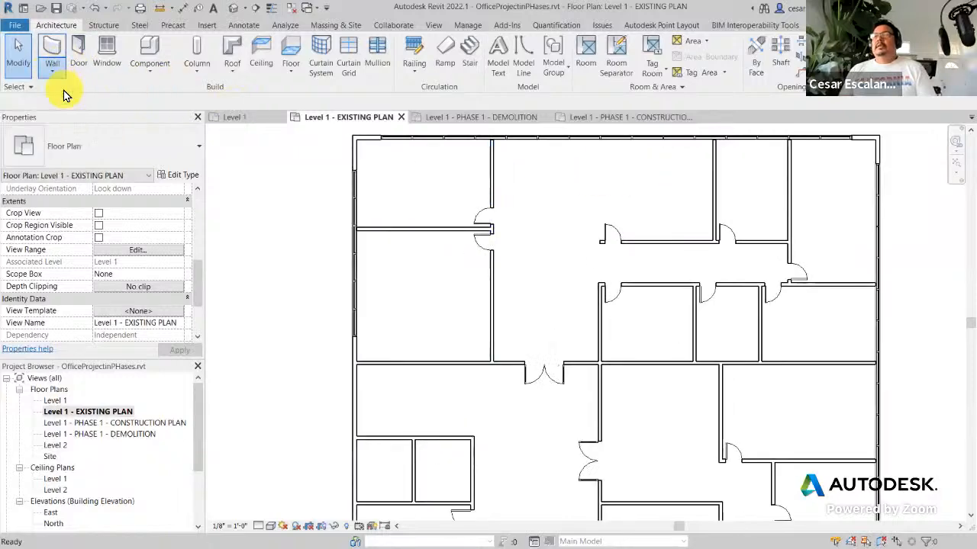
click(599, 242)
click(600, 143)
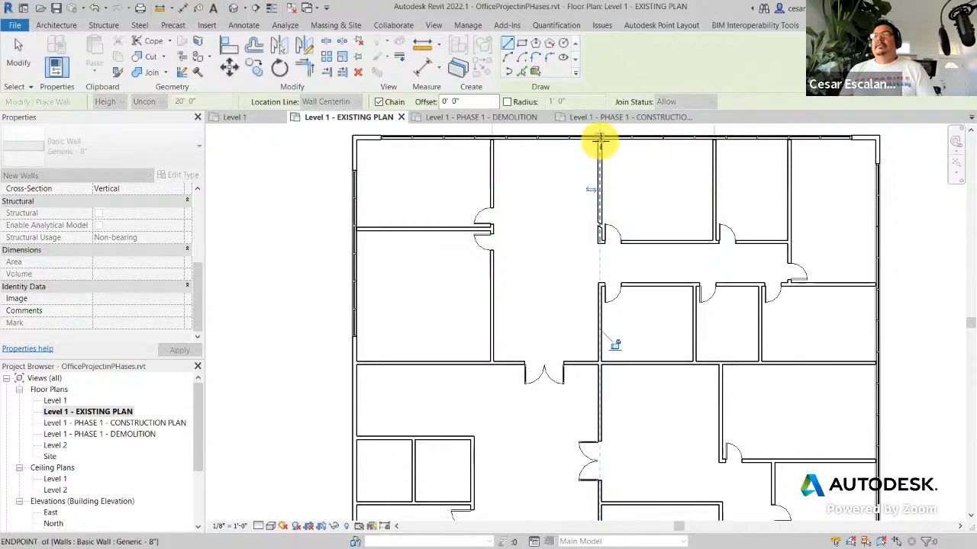
key(Escape)
key(Escape)
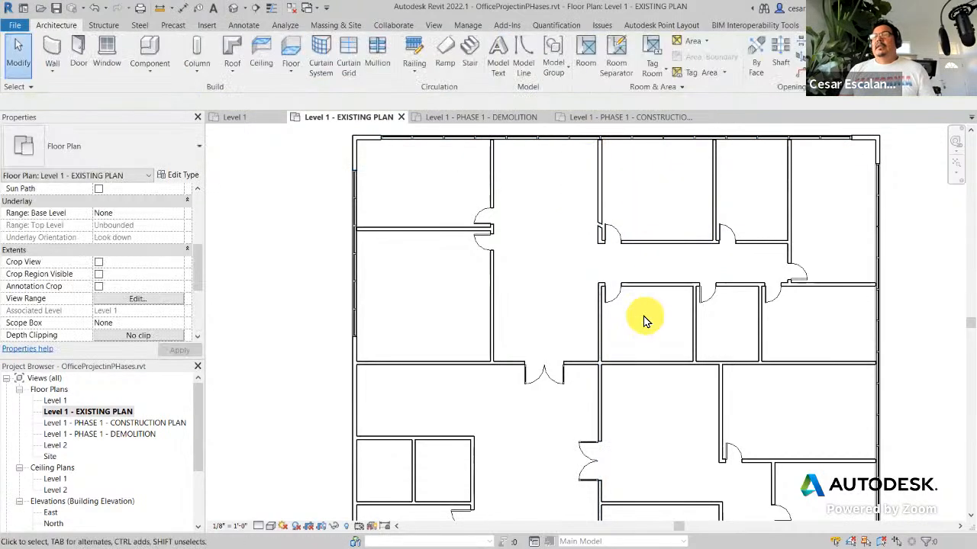
Step: Check the created and demolished phases of the redrawn wall and the office door beside it in the existing plan
scroll(610, 231, up, 3)
click(612, 232)
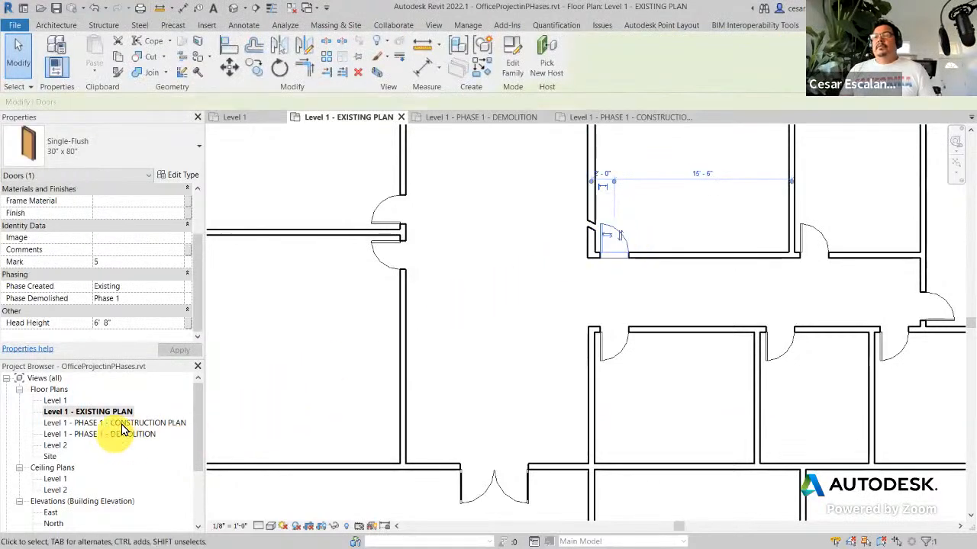
click(591, 181)
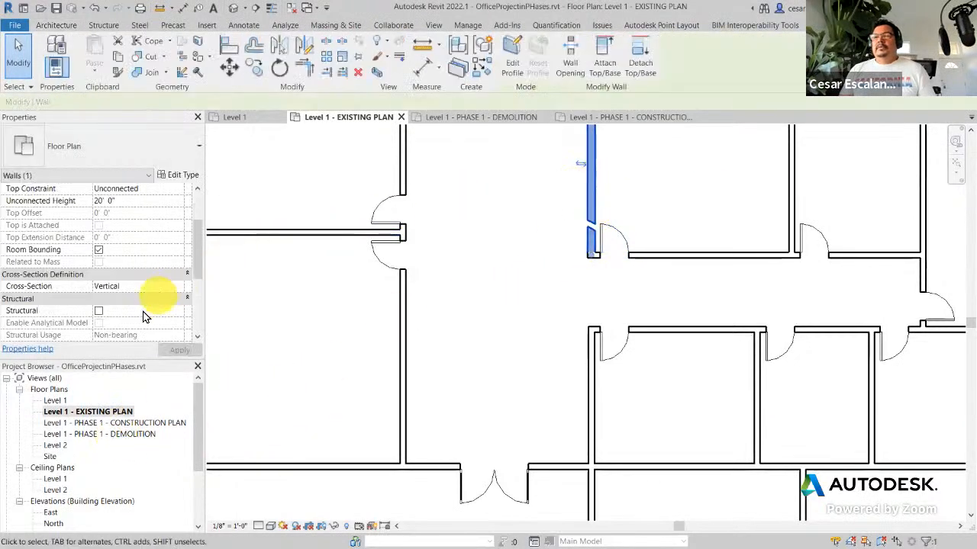
scroll(149, 294, down, 5)
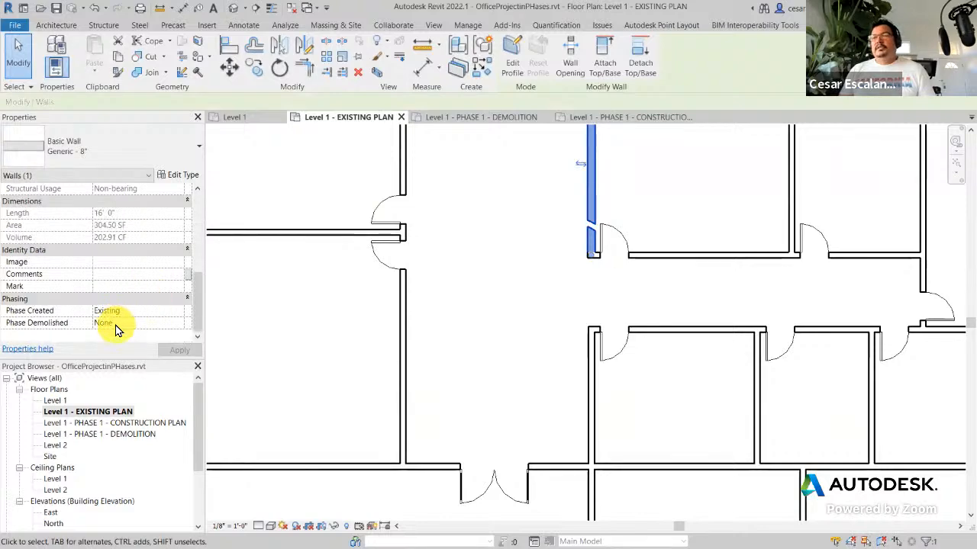
key(Escape)
Step: Mark the redrawn Generic - 8" wall as demolished in the Phase 1 demolition plan using the Demolish tool
click(125, 435)
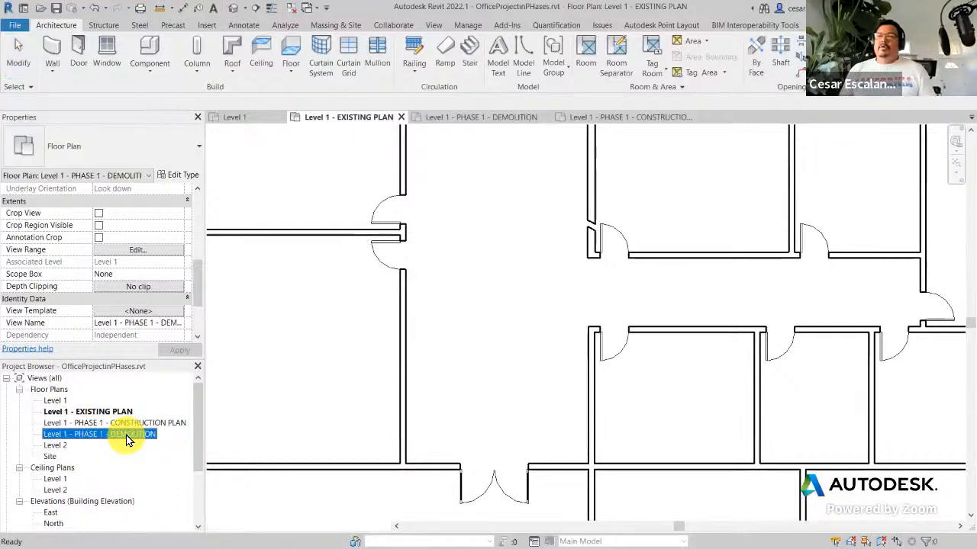
double_click(126, 435)
middle_drag(691, 260, 664, 371)
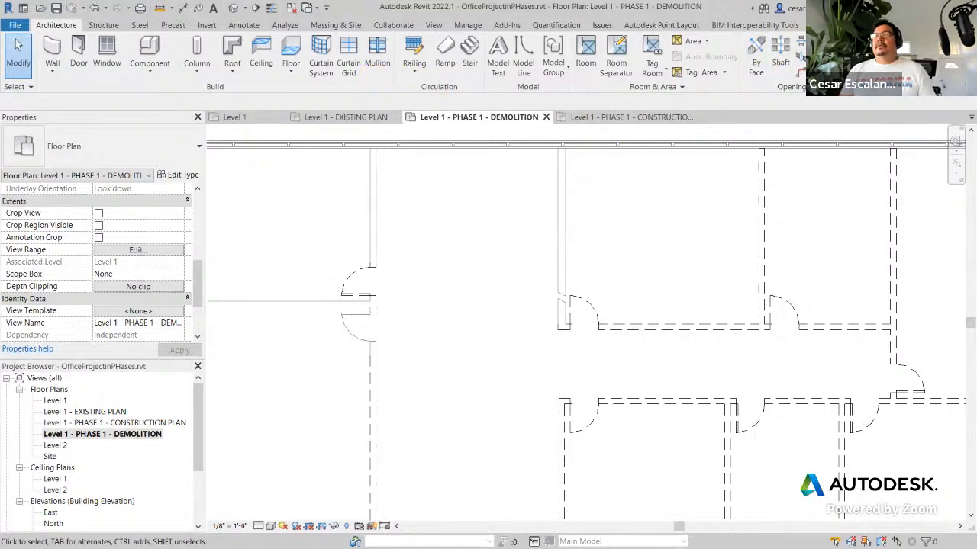
click(824, 25)
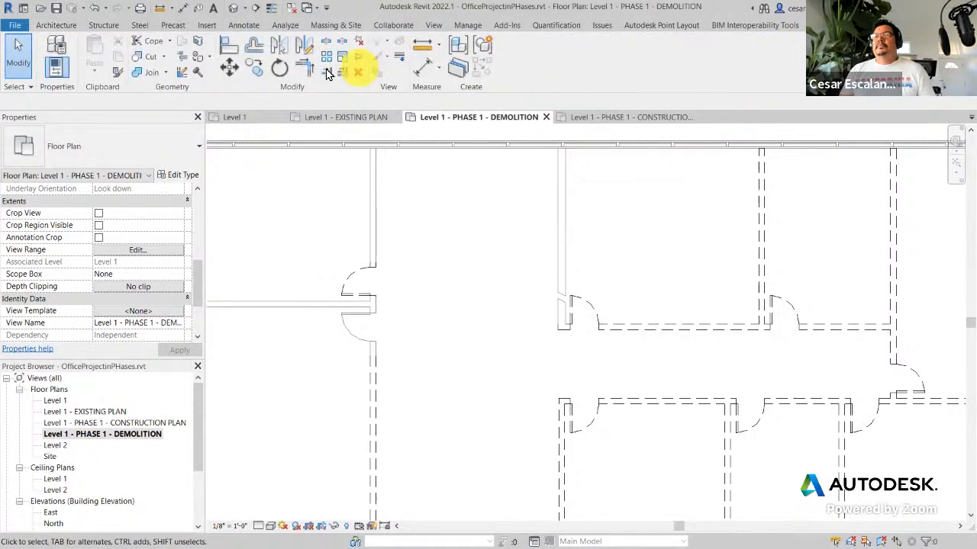
click(198, 73)
click(571, 211)
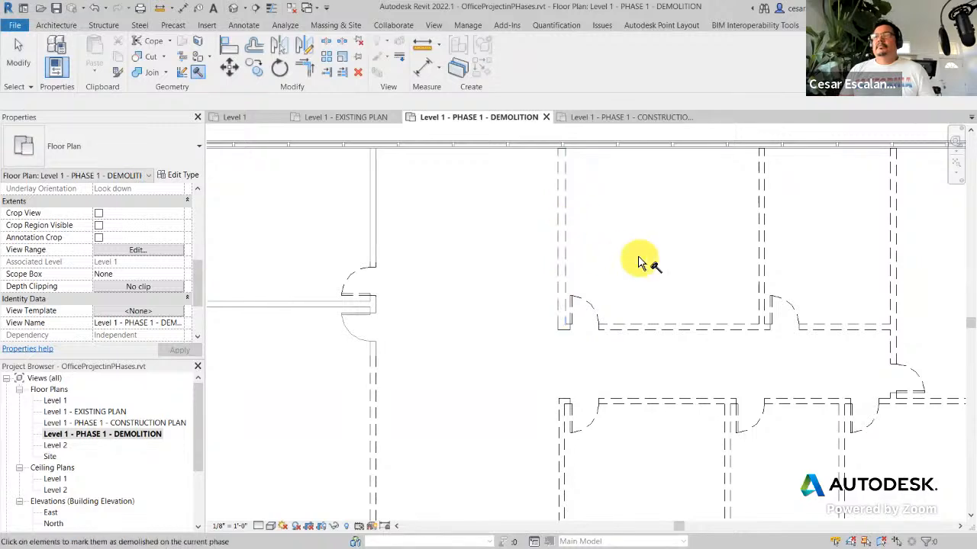
key(Escape)
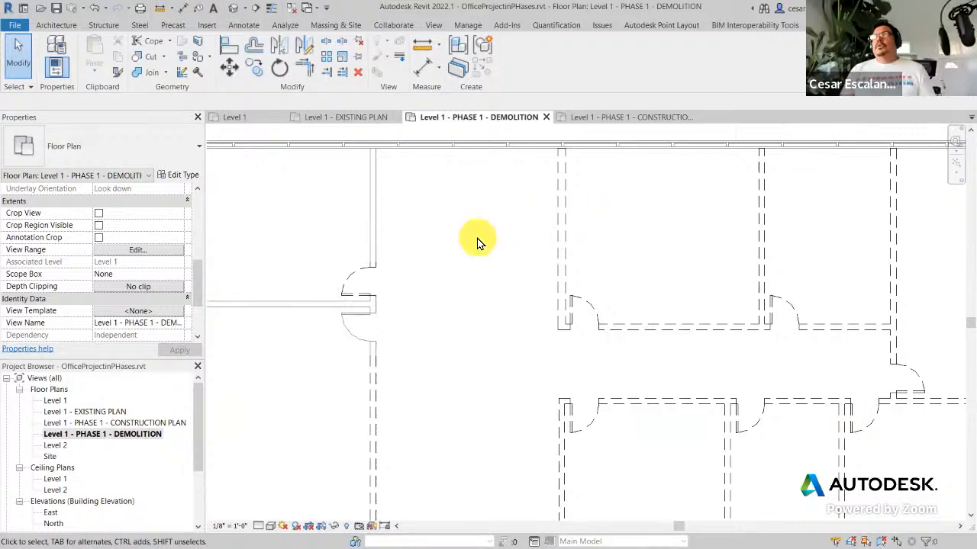
scroll(480, 242, up, 2)
scroll(479, 242, down, 2)
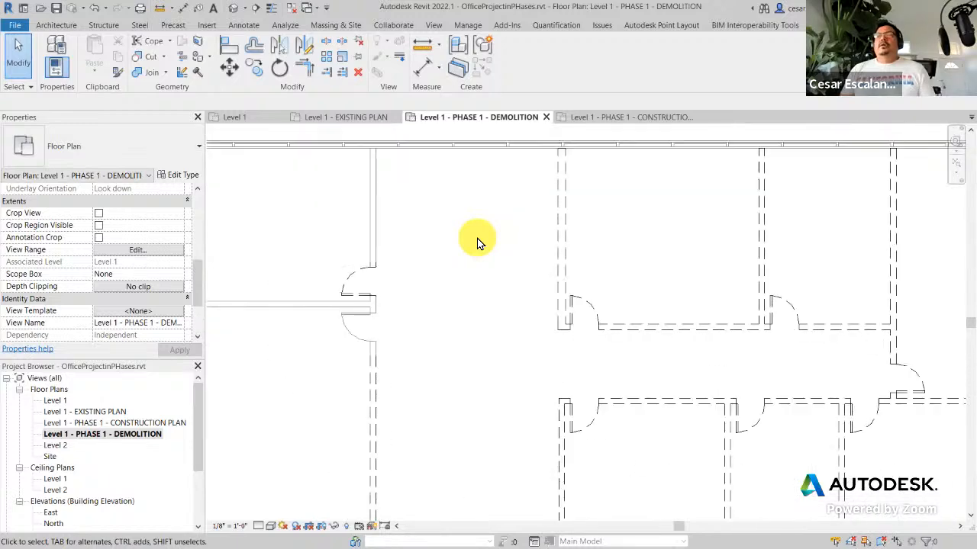
Step: Load the Door-Opening.rfa family from the Doors folder of the English-Imperial library into the project
click(351, 273)
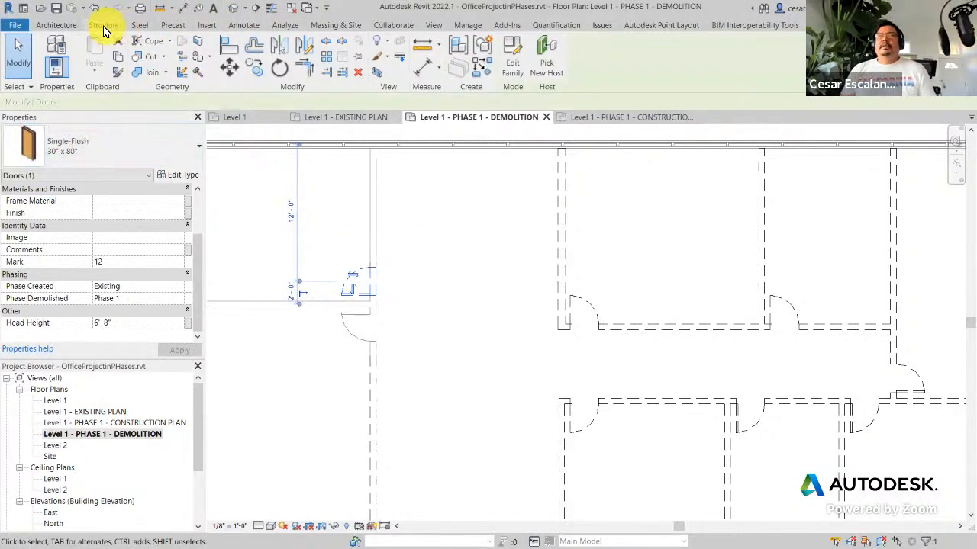
click(206, 25)
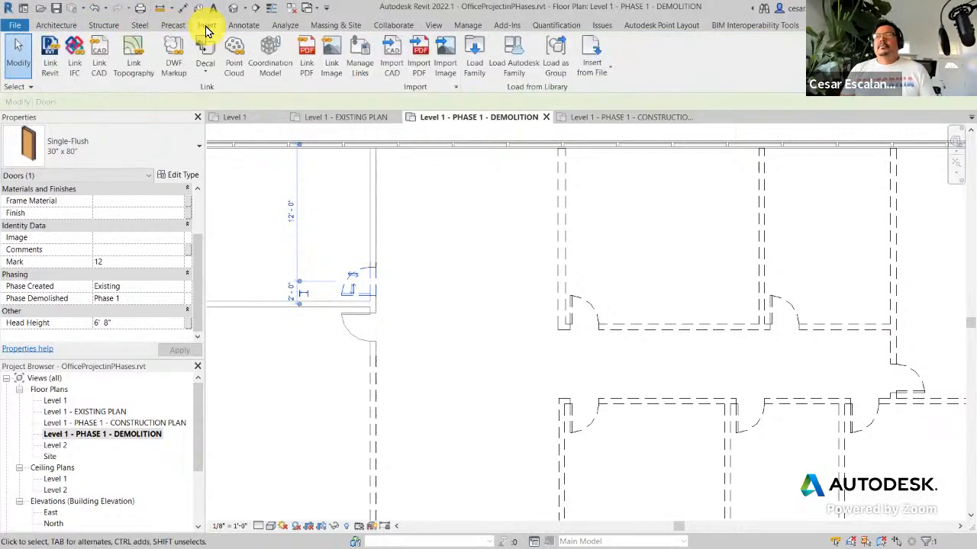
click(475, 61)
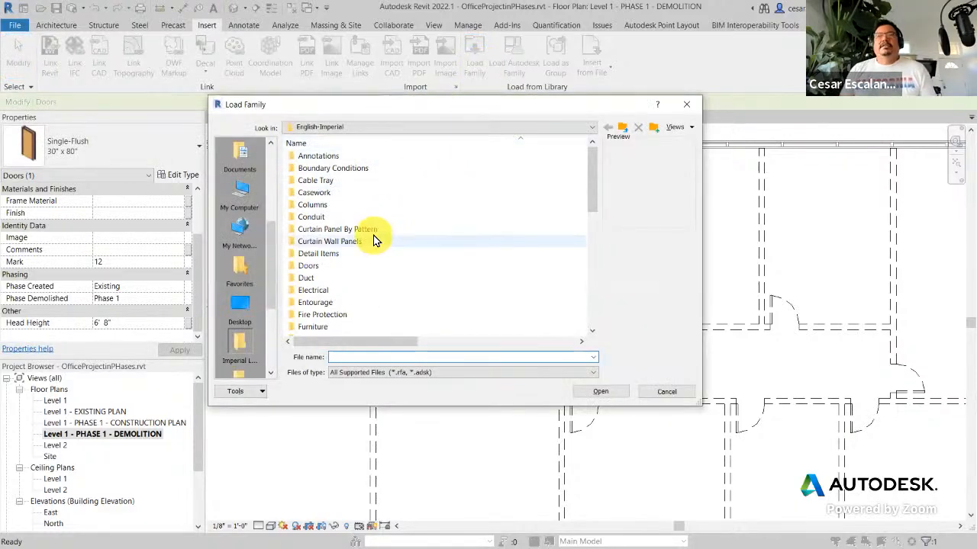
double_click(319, 266)
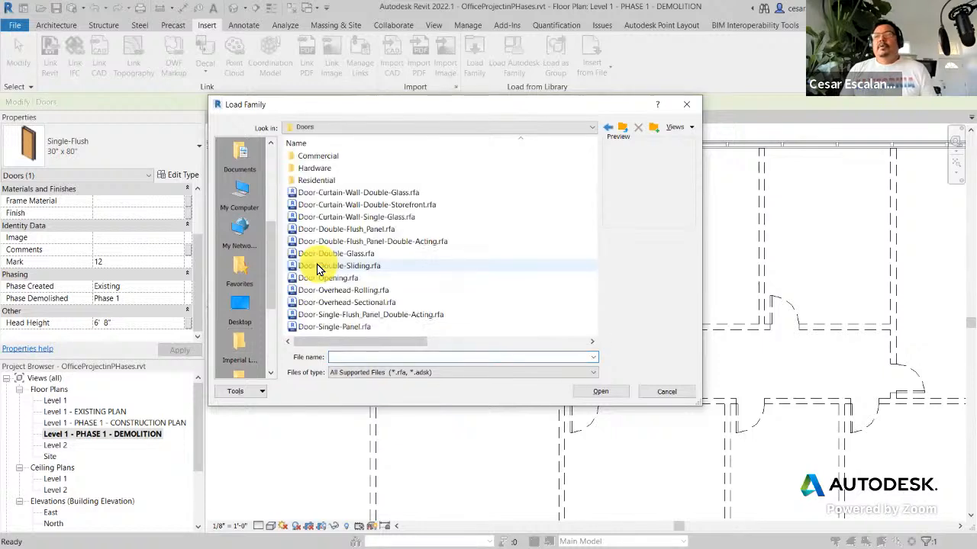
scroll(425, 193, down, 1)
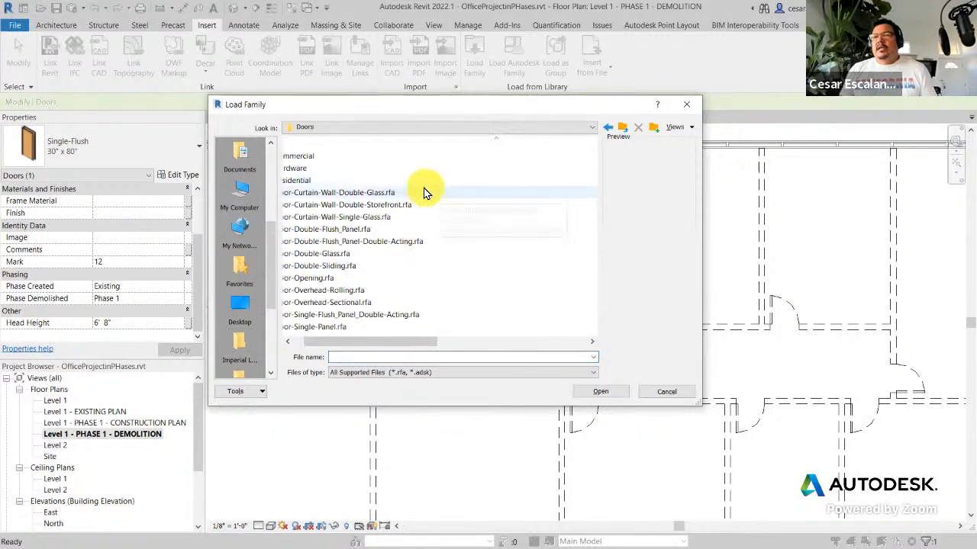
scroll(426, 193, up, 1)
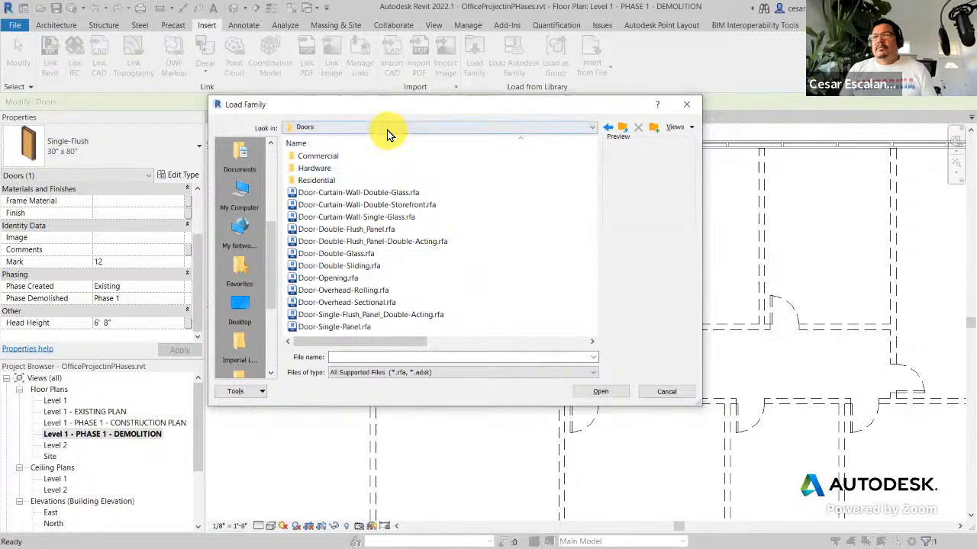
click(351, 282)
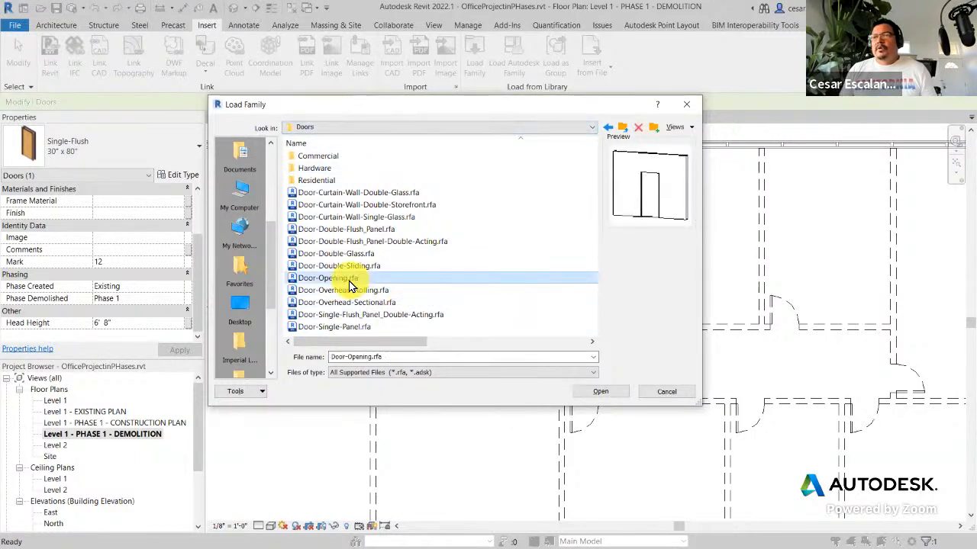
click(587, 393)
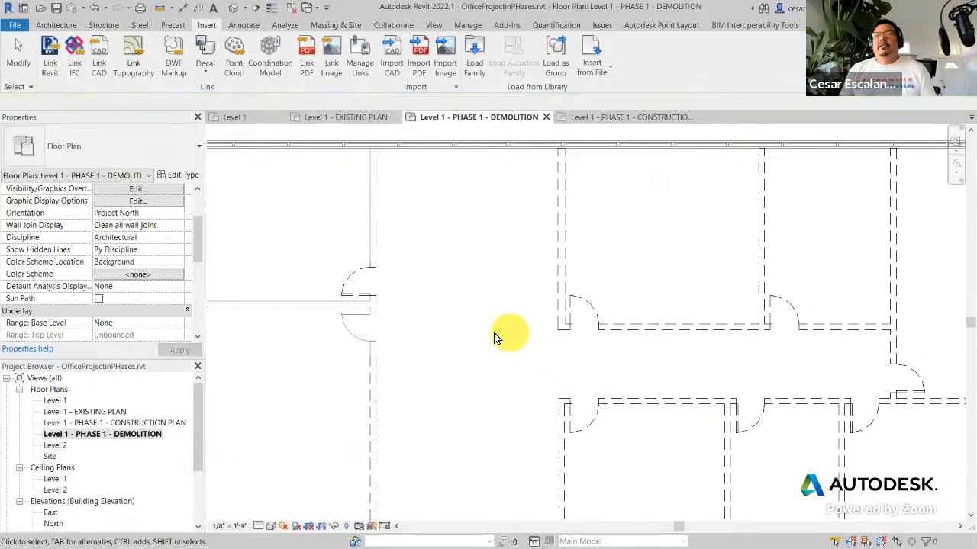
Step: Change the demolished Single-Flush door of the upper corner office to the Door-Opening 36" x 80" type
click(133, 437)
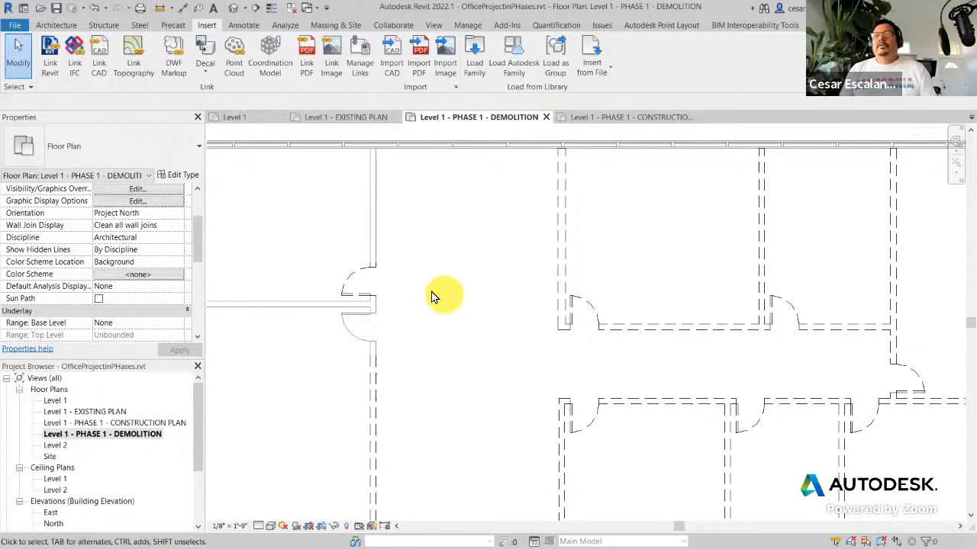
click(357, 279)
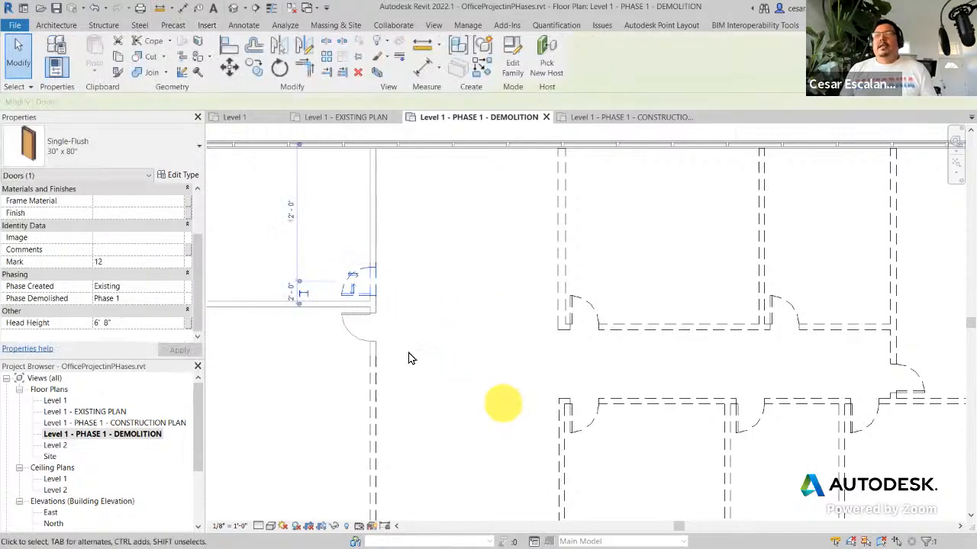
click(77, 148)
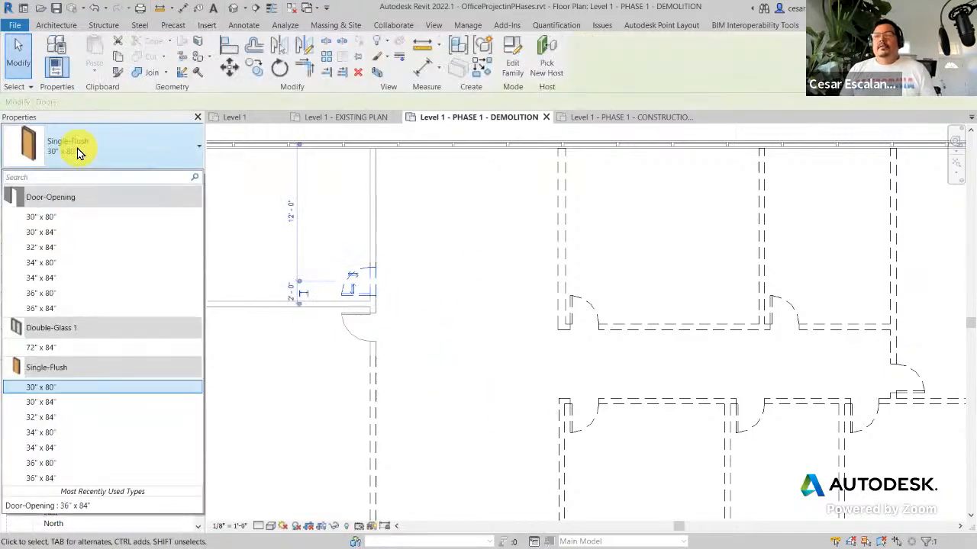
click(52, 295)
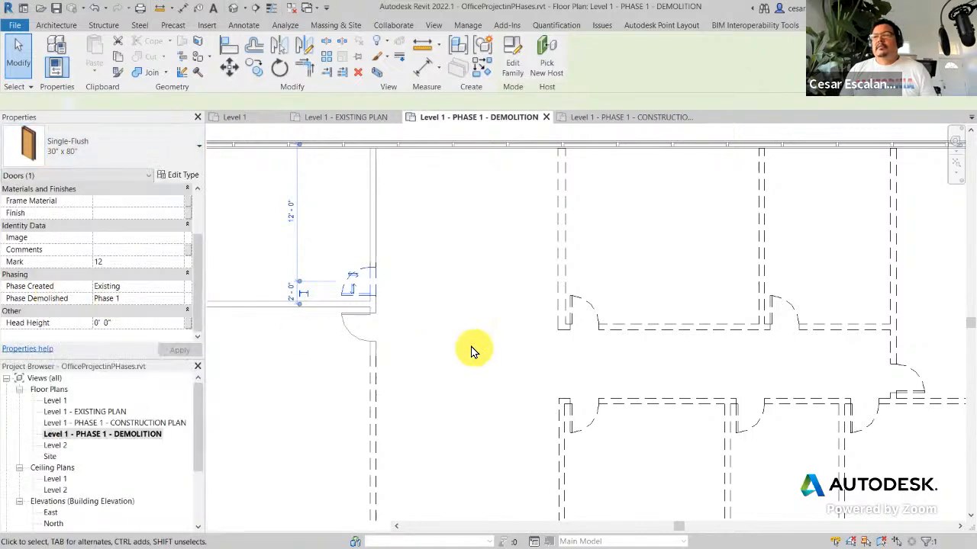
click(470, 366)
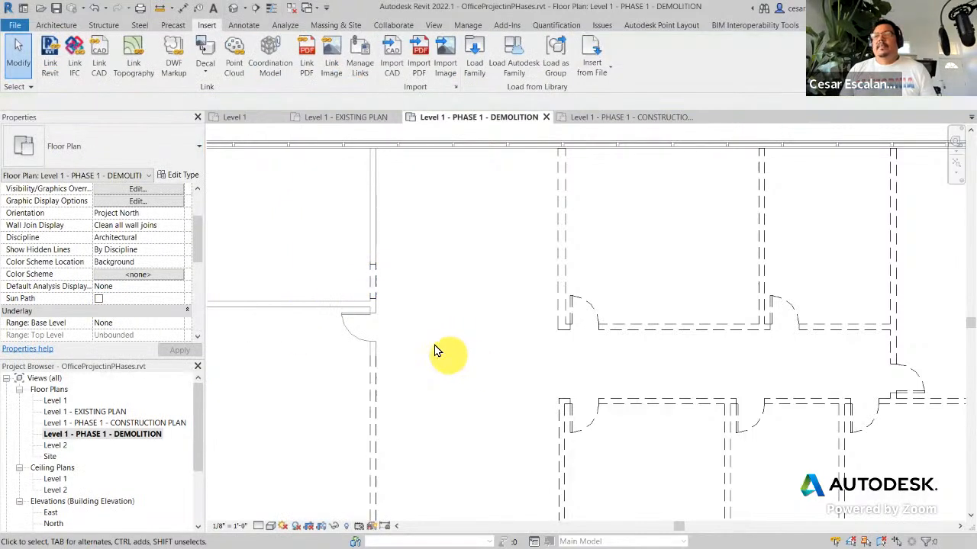
Step: Inspect the swapped door location in the demolition plan and check the phasing of the Single-Flush 36" x 84" door there in the construction plan
scroll(393, 299, up, 3)
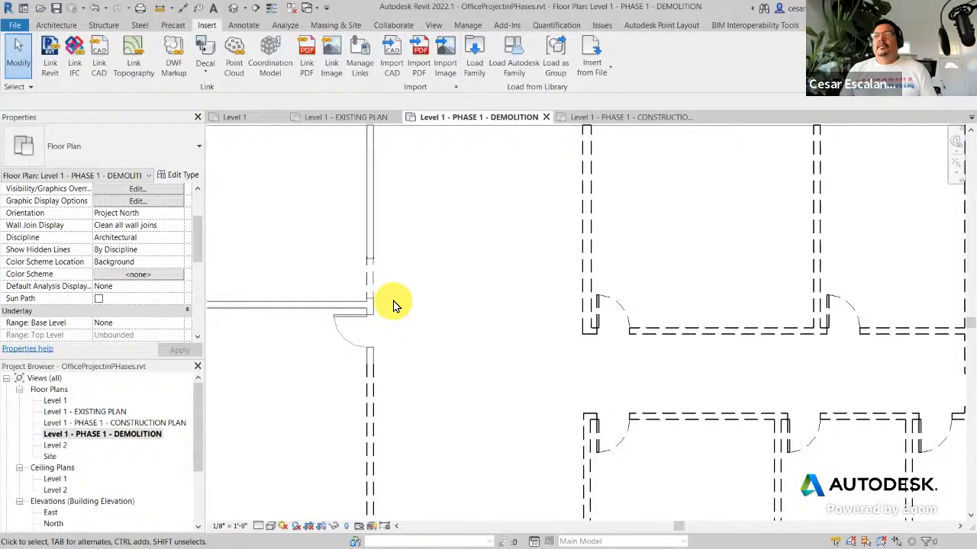
double_click(139, 422)
scroll(593, 436, down, 3)
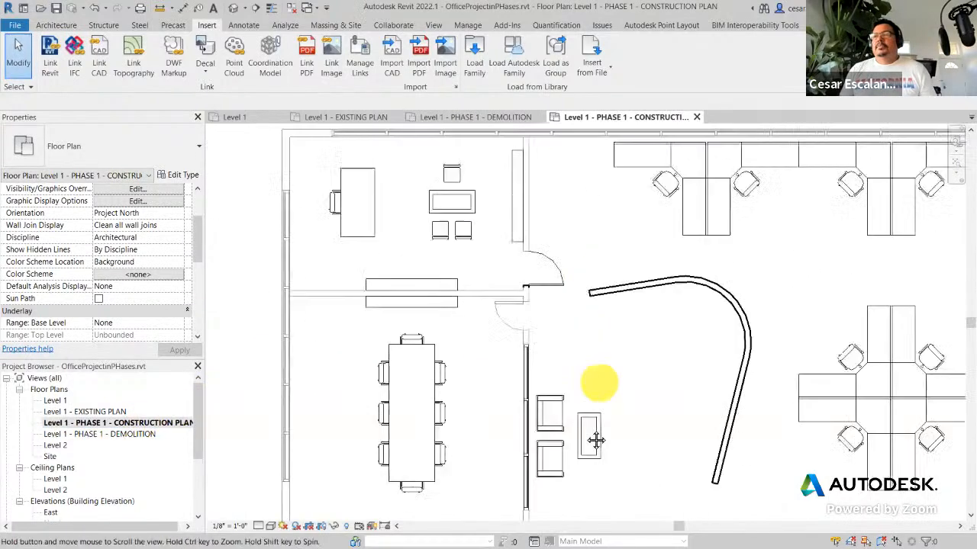
scroll(567, 454, up, 5)
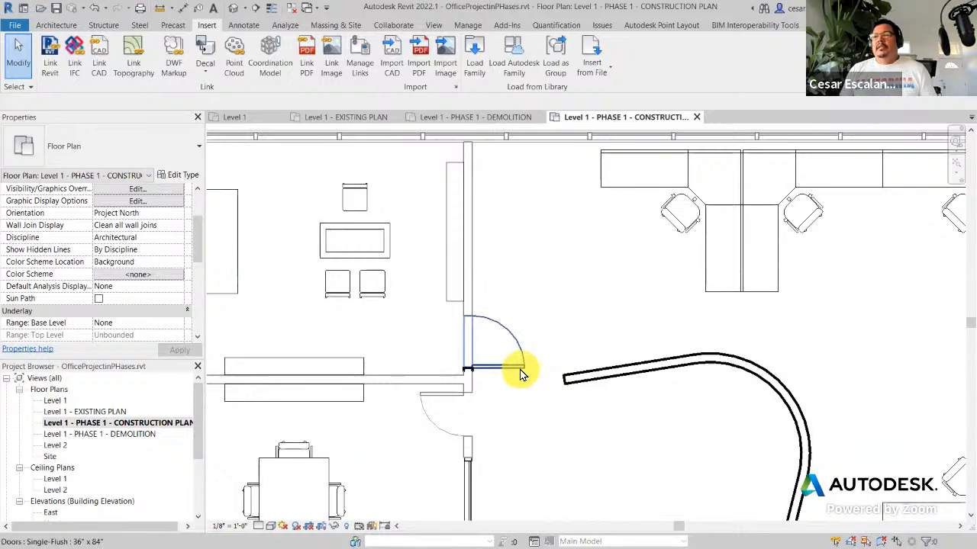
click(518, 371)
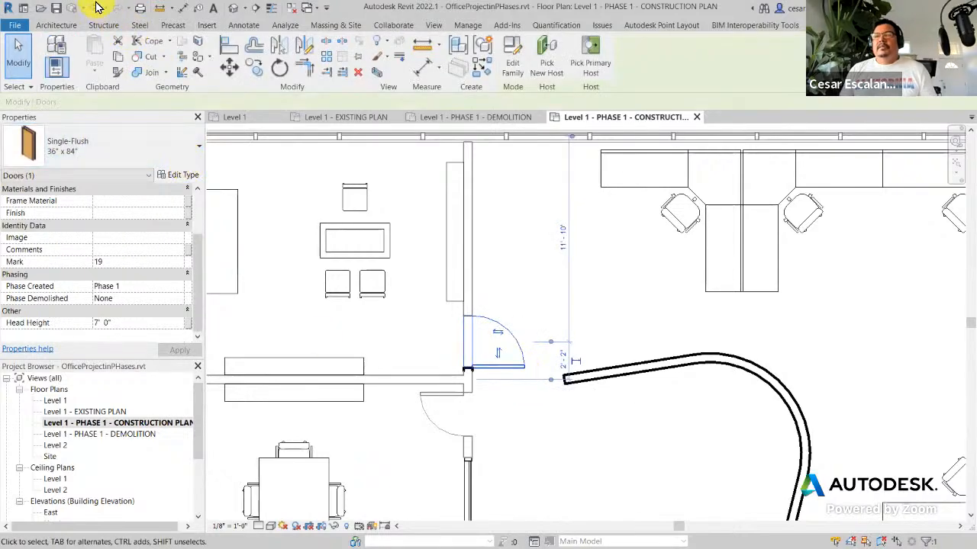
Step: Undo the swap of the demolished corner office door to an opening, keeping the redrawn wall demolished in the Phase 1 demolition plan
key(Escape)
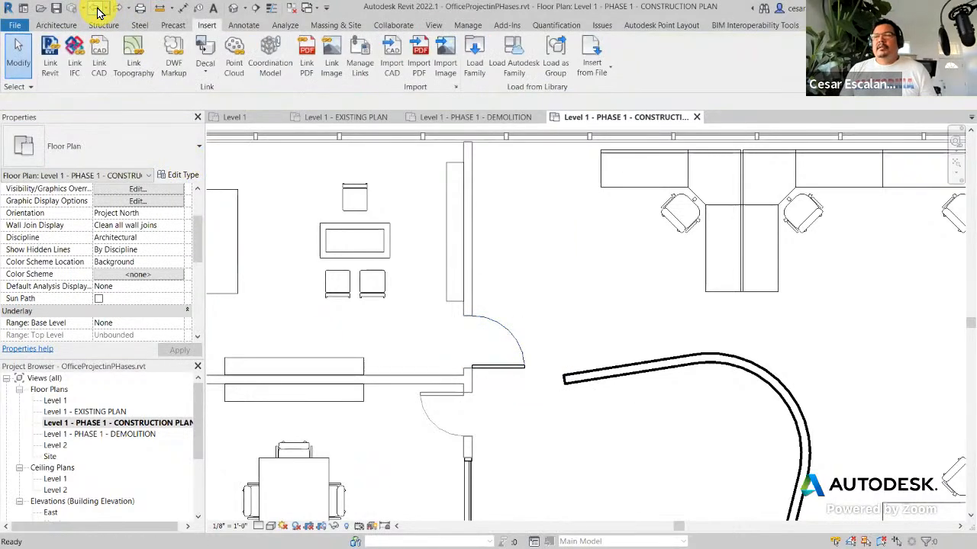
double_click(112, 433)
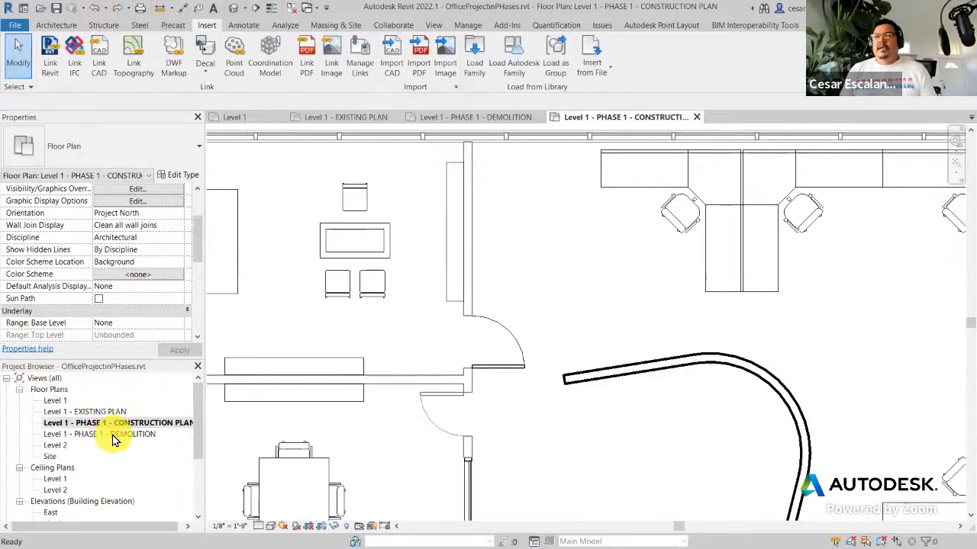
click(98, 12)
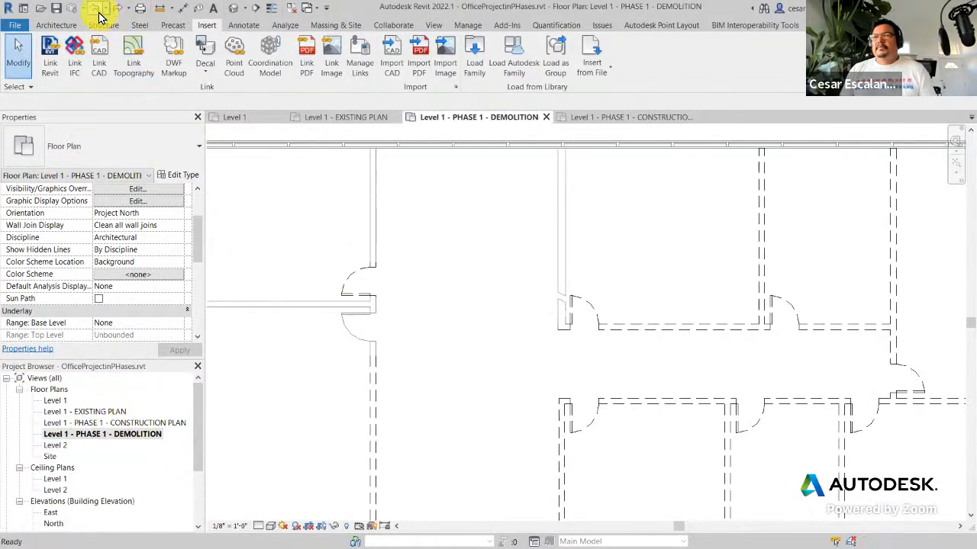
click(118, 8)
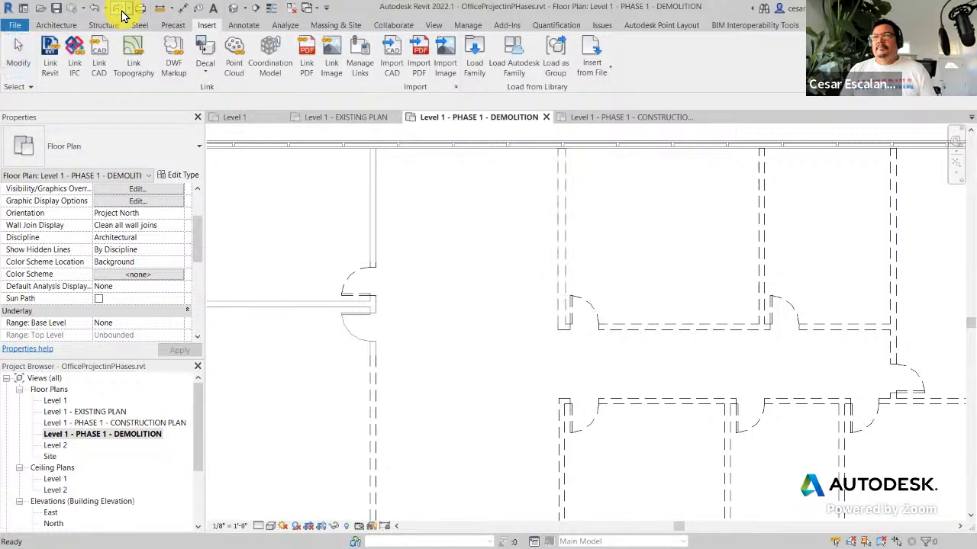
Step: Load the Door-Opening.rfa family from the Doors folder into the project again, with the Phase 1 construction plan open
double_click(128, 424)
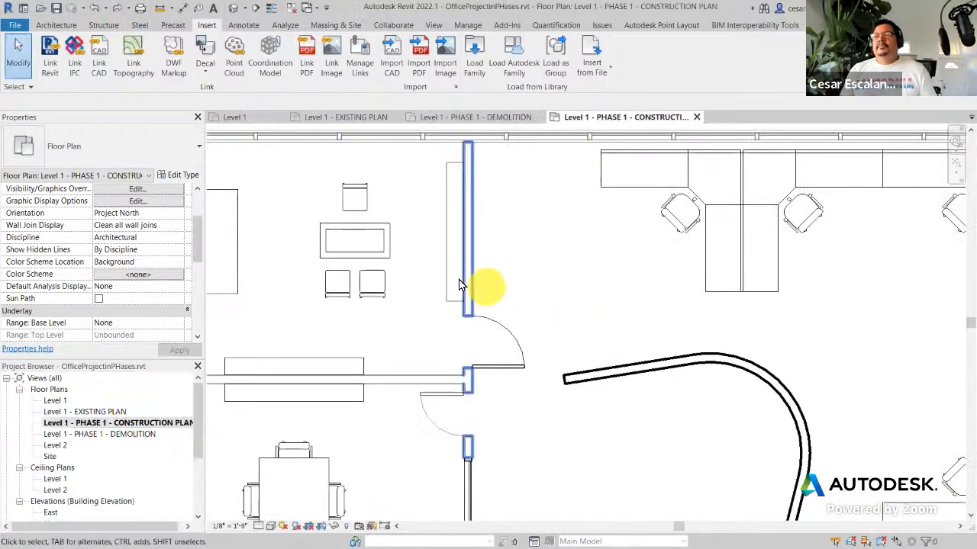
click(471, 69)
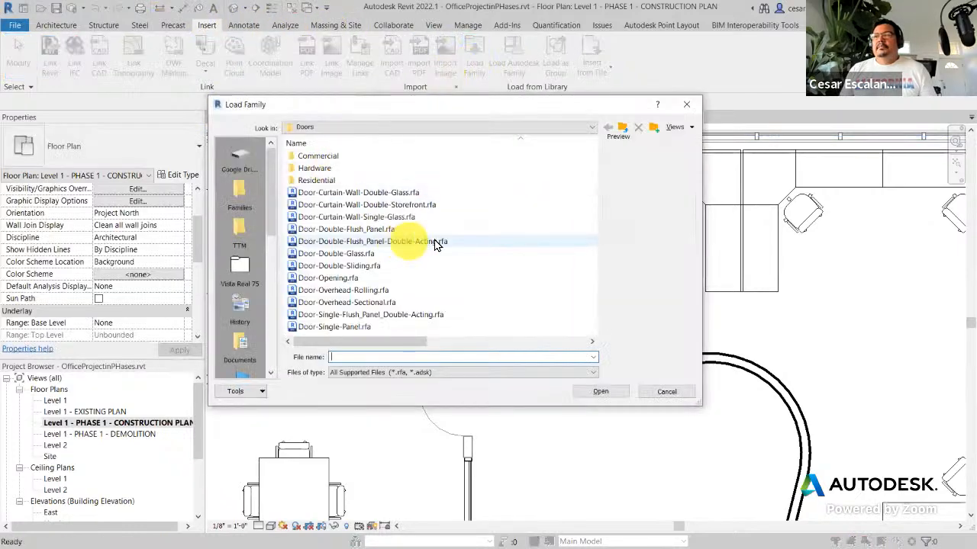
click(347, 279)
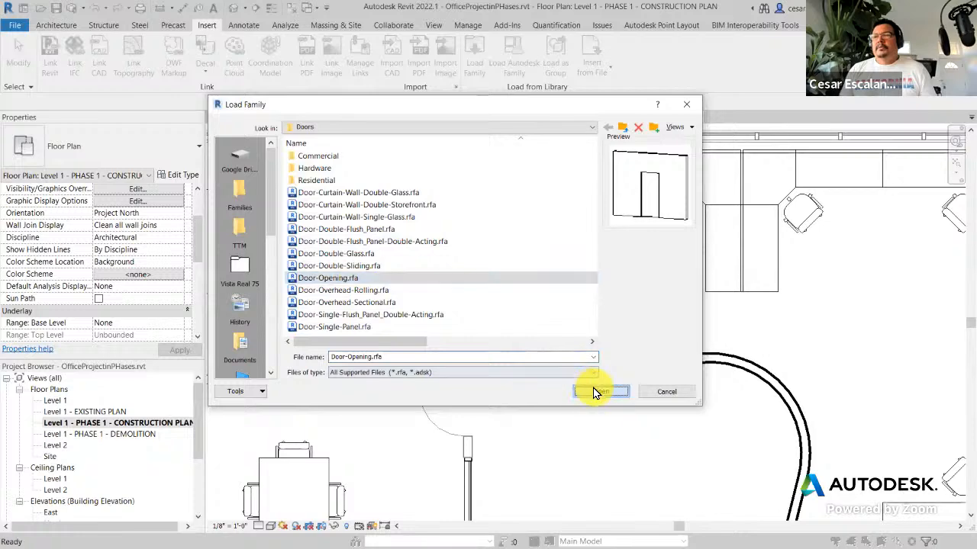
click(593, 387)
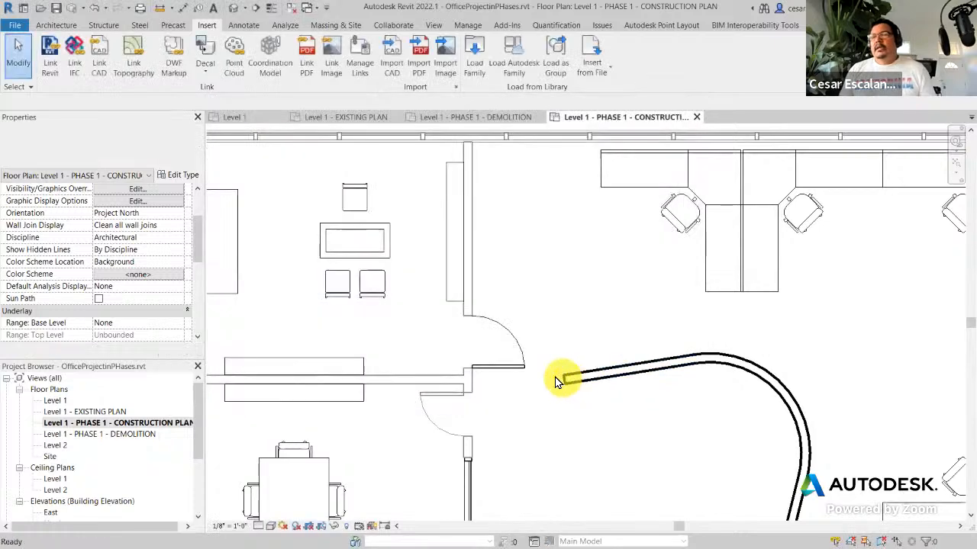
Step: Delete the corner office's Single-Flush 36" x 84" door and place a Door-Opening 36" x 84" there, centred about 2' 0" from the partition wall
click(524, 372)
key(Delete)
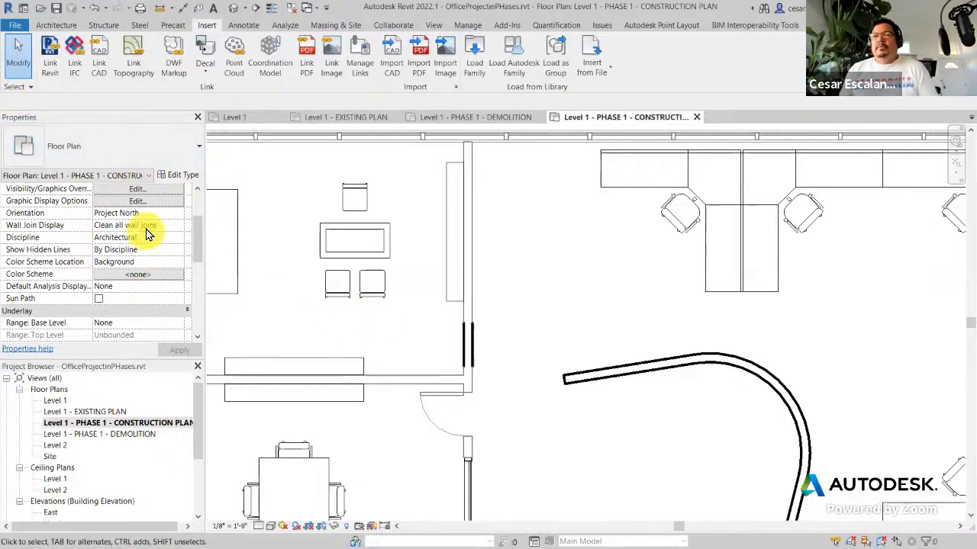
click(56, 25)
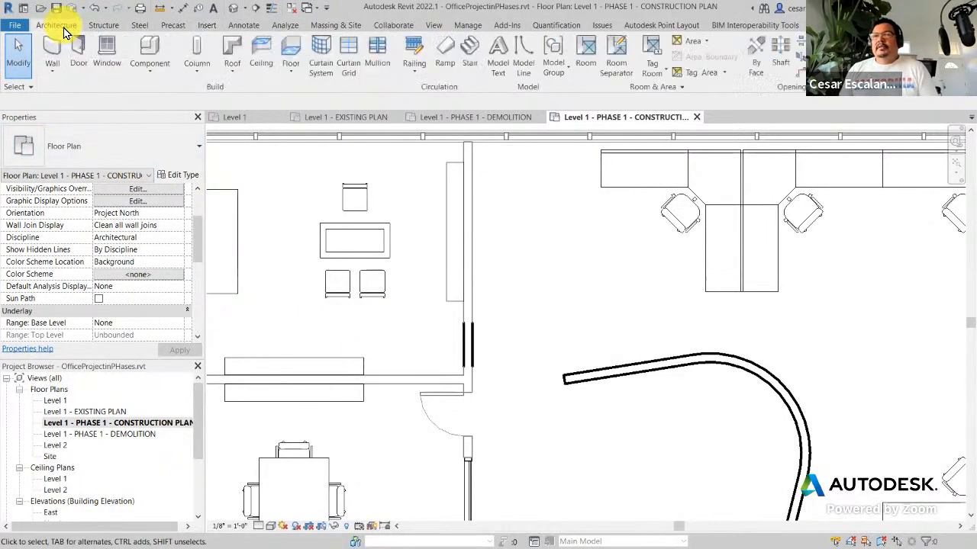
click(77, 48)
click(109, 149)
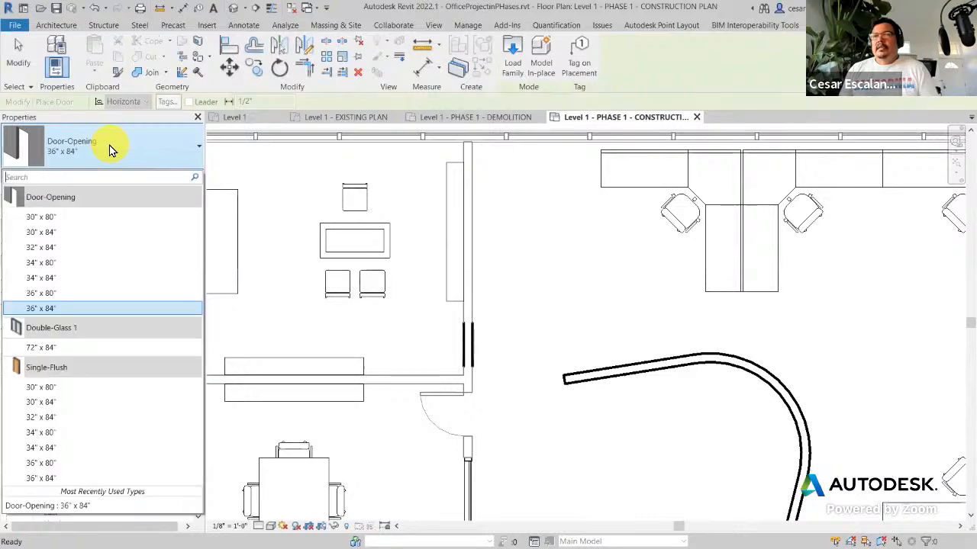
click(95, 309)
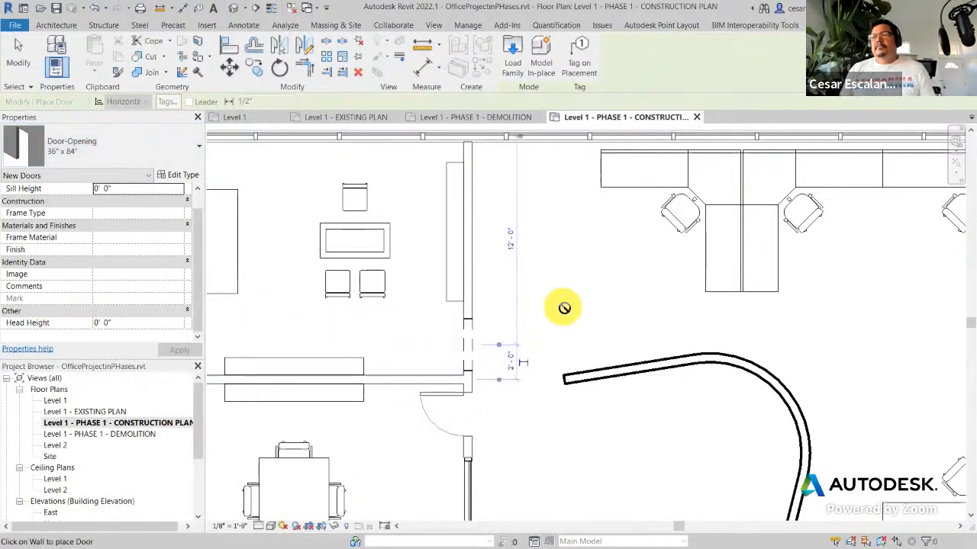
key(Escape)
Step: Open the family of the placed Door-Opening for editing and show its Ref. Level floor plan
scroll(484, 344, up, 5)
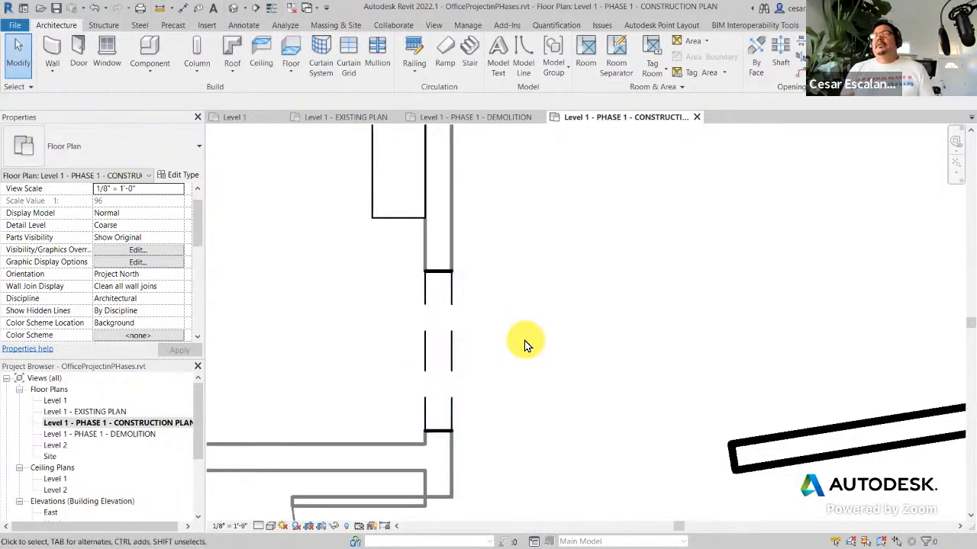
click(431, 352)
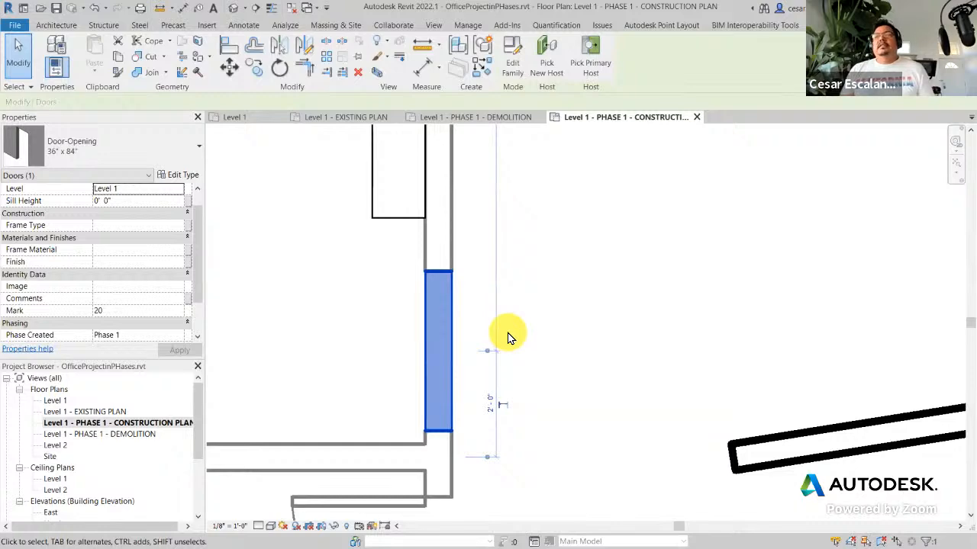
click(591, 335)
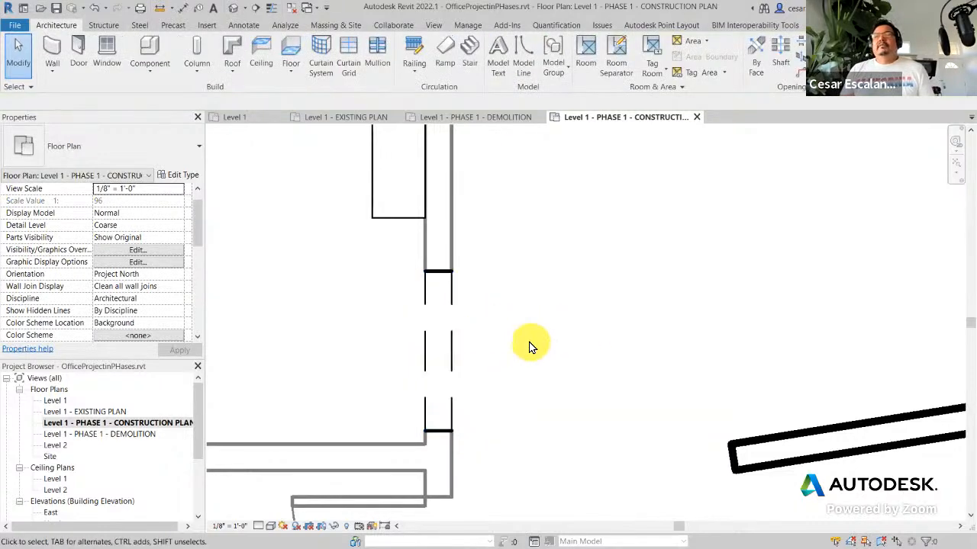
click(451, 350)
click(512, 63)
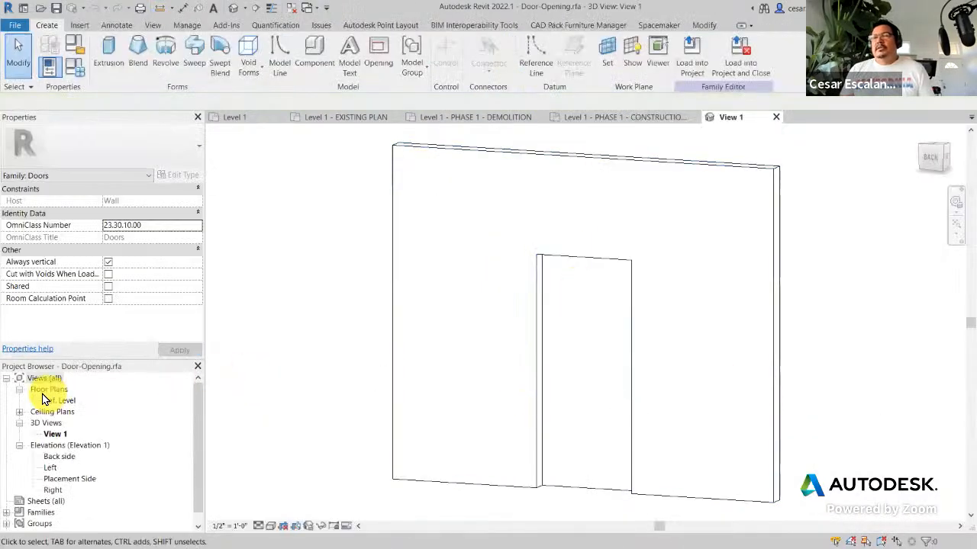
double_click(50, 401)
scroll(589, 353, up, 4)
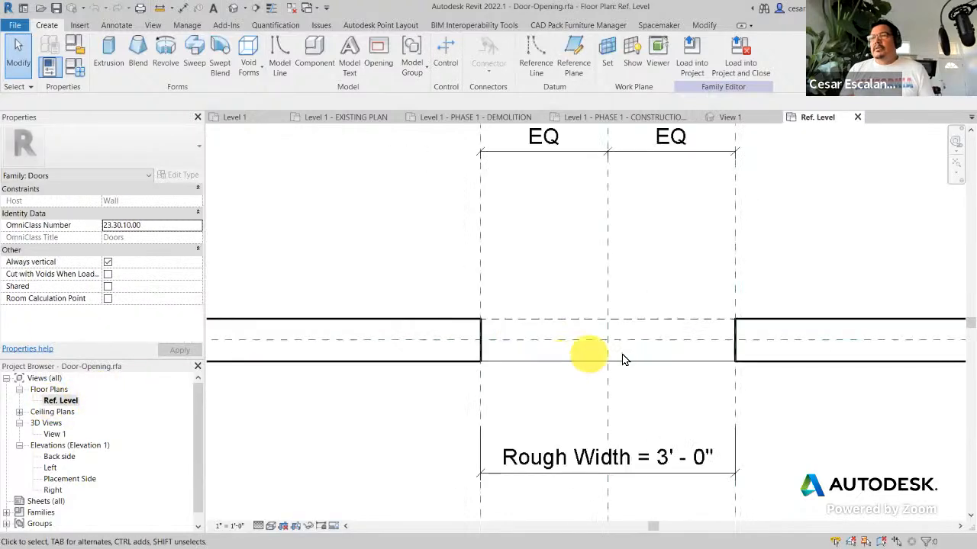
Step: Delete the Opening-Mask detail item from the door opening family and reload the family into the office project
click(621, 298)
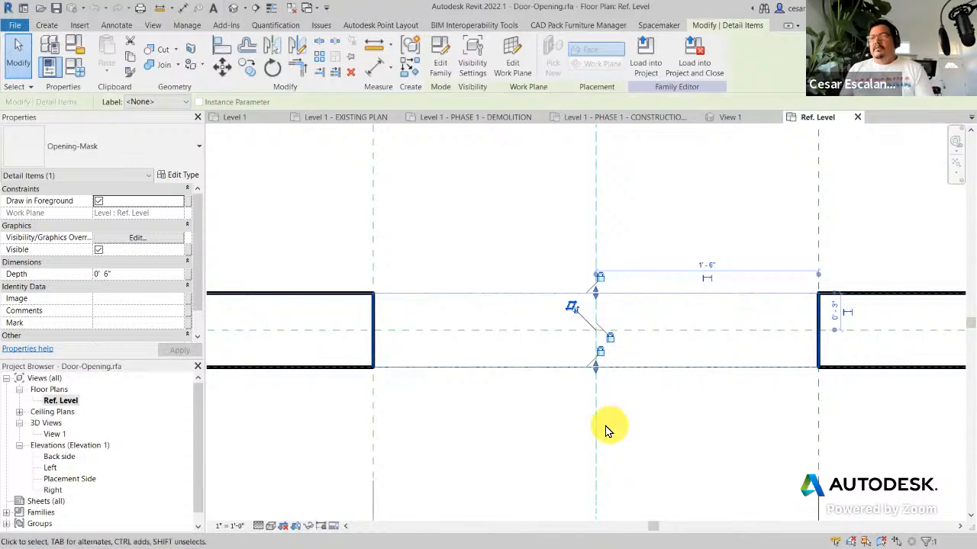
click(606, 430)
click(673, 297)
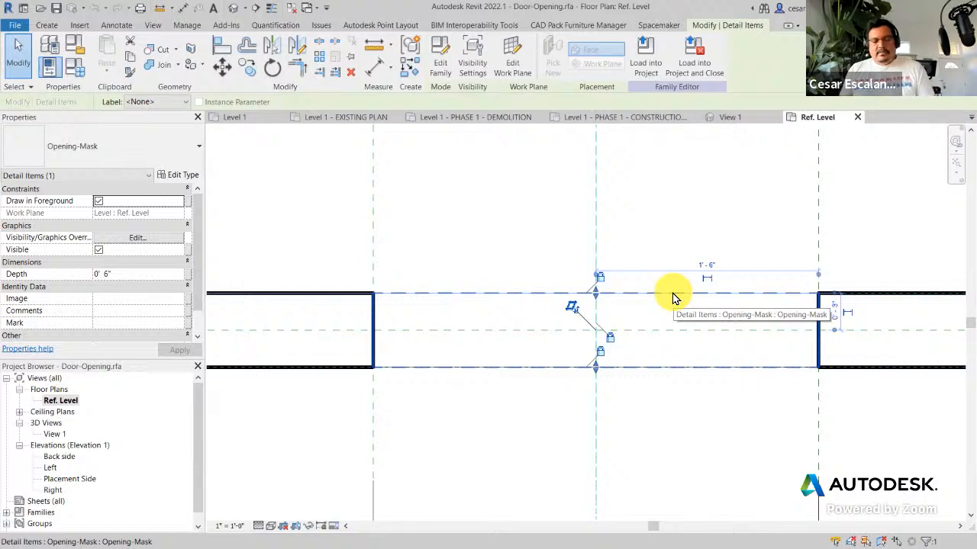
key(Escape)
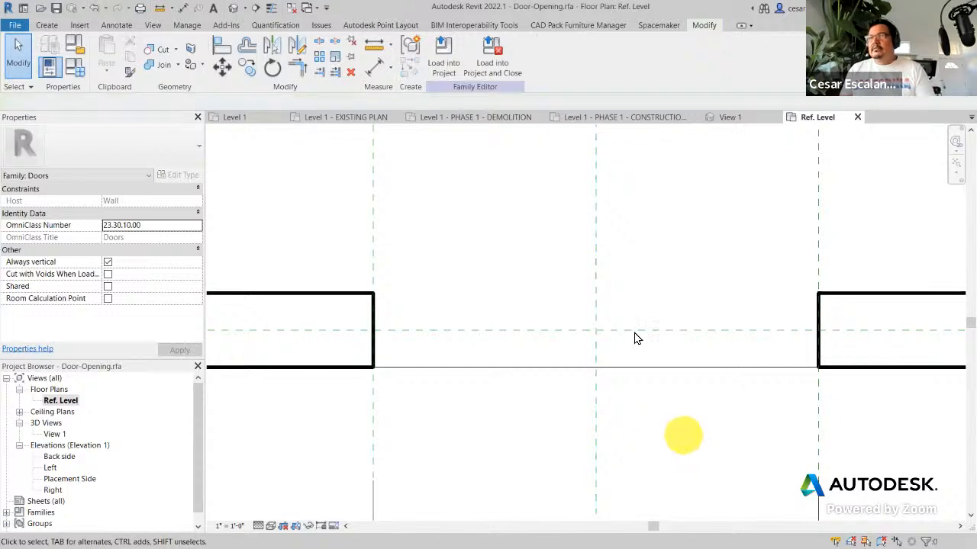
click(442, 65)
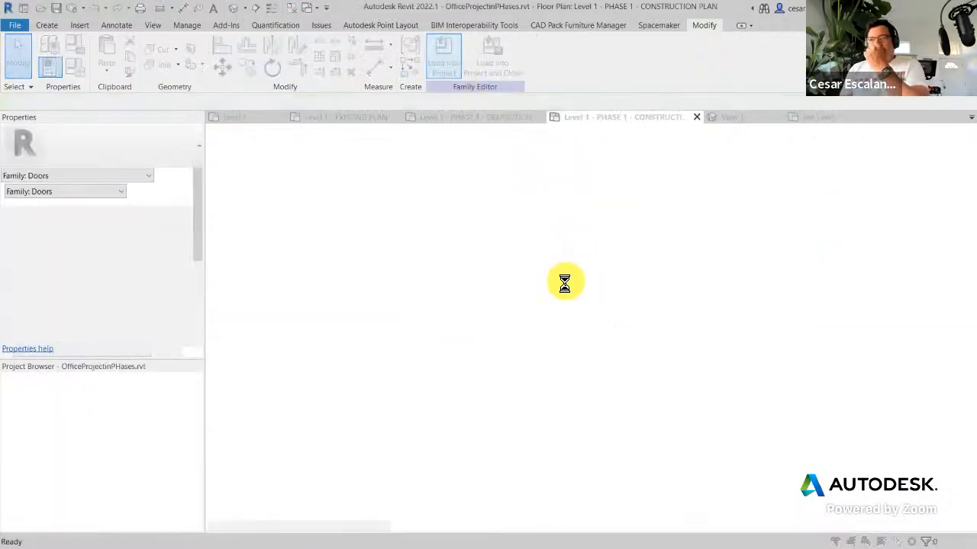
click(466, 282)
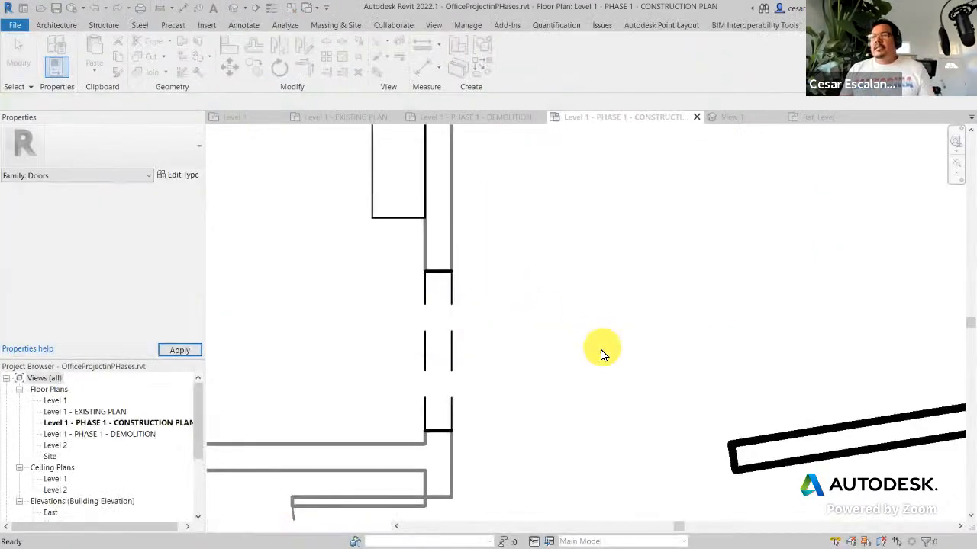
Step: Examine the cleaned-up office opening and the surrounding existing and new walls in the Phase 1 construction plan
scroll(595, 343, down, 3)
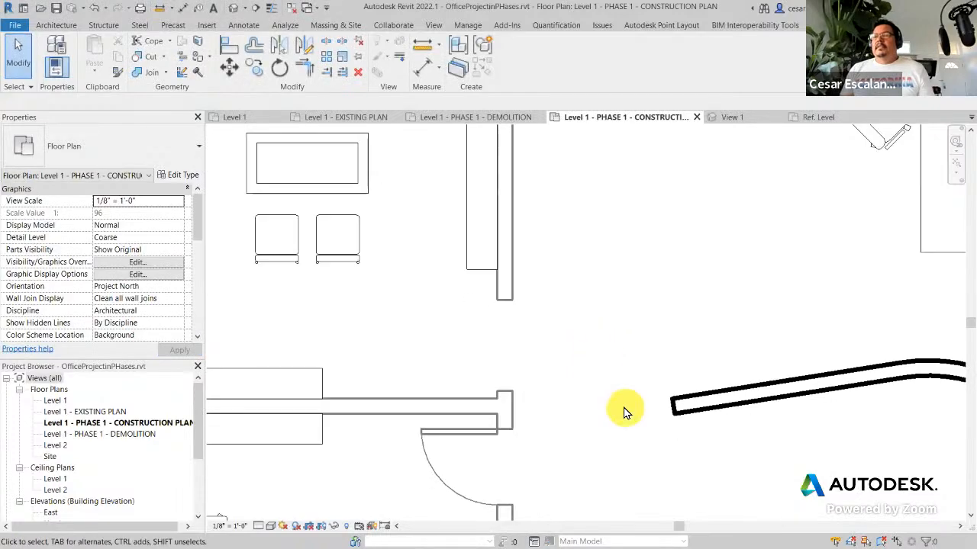
scroll(588, 399, down, 2)
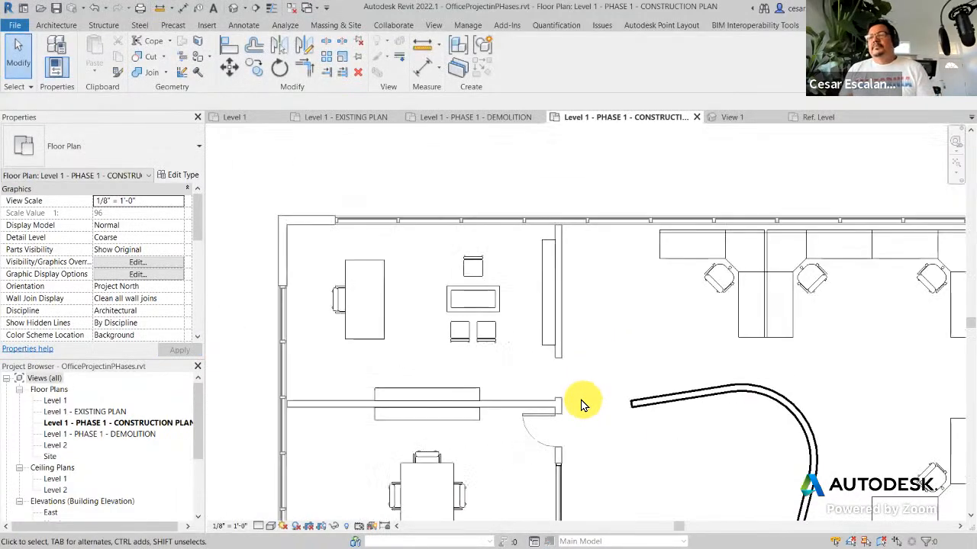
middle_drag(610, 351, 532, 325)
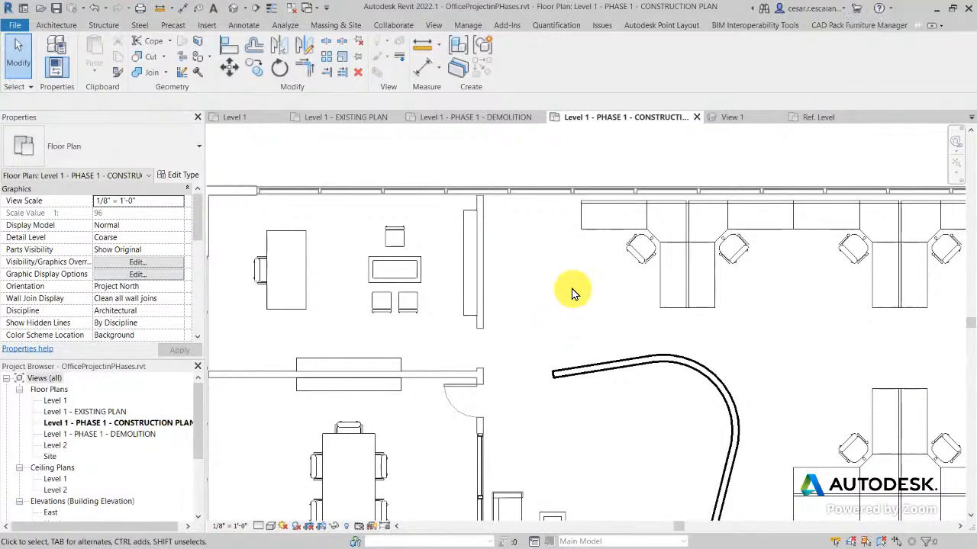
scroll(574, 293, down, 5)
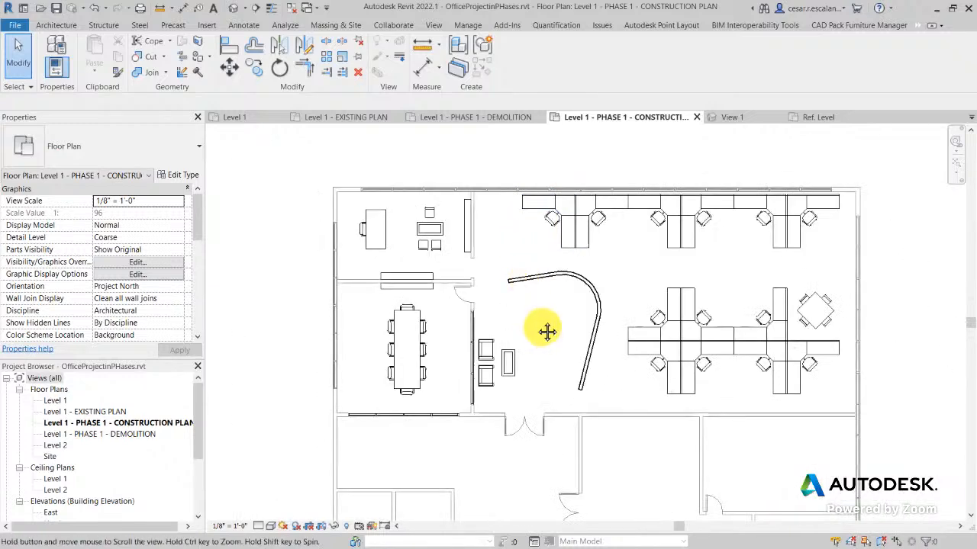
middle_drag(548, 330, 509, 314)
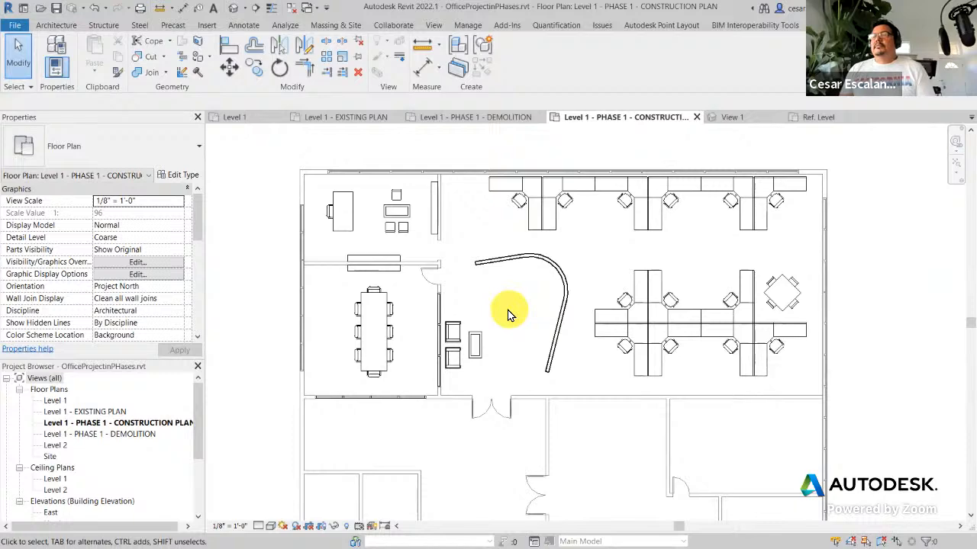
scroll(509, 314, up, 2)
middle_drag(517, 312, 575, 401)
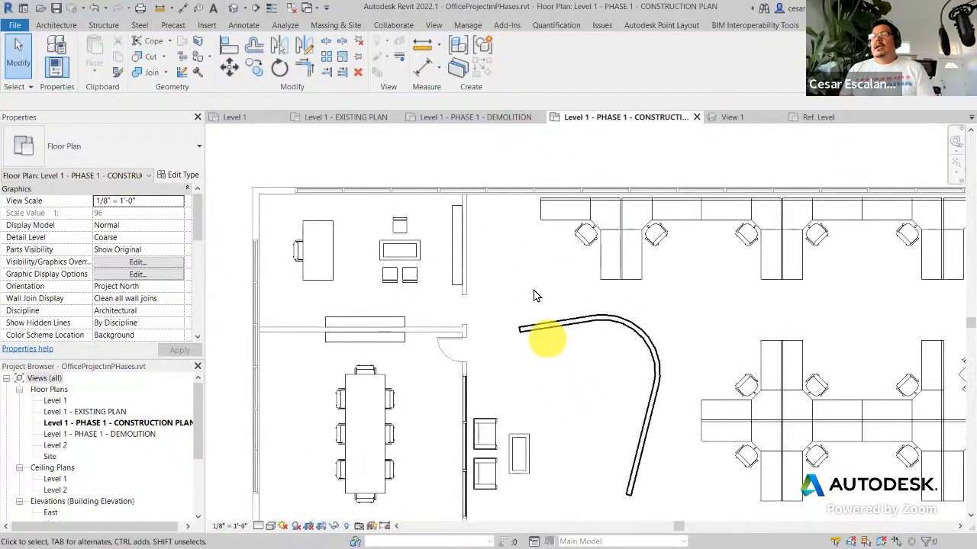
scroll(533, 286, up, 2)
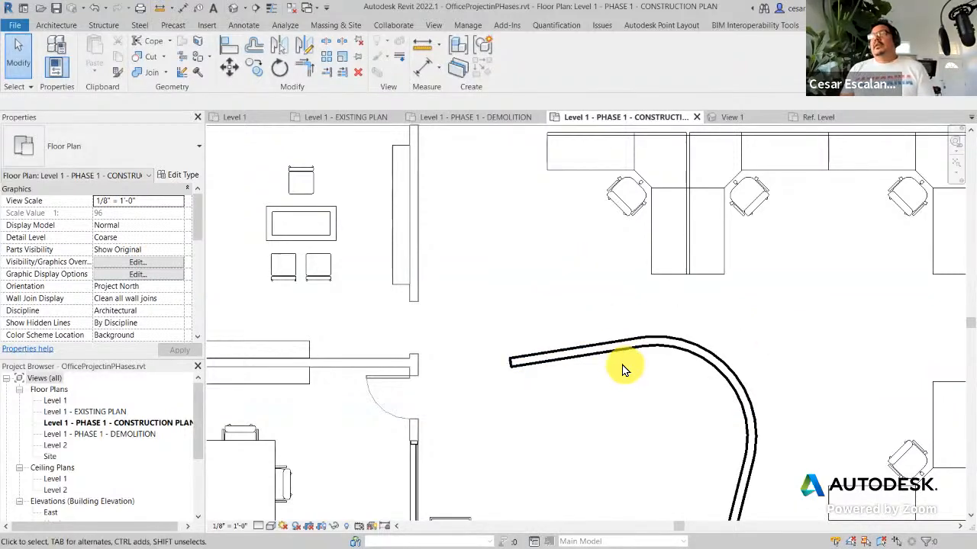
scroll(623, 369, up, 2)
scroll(469, 349, down, 1)
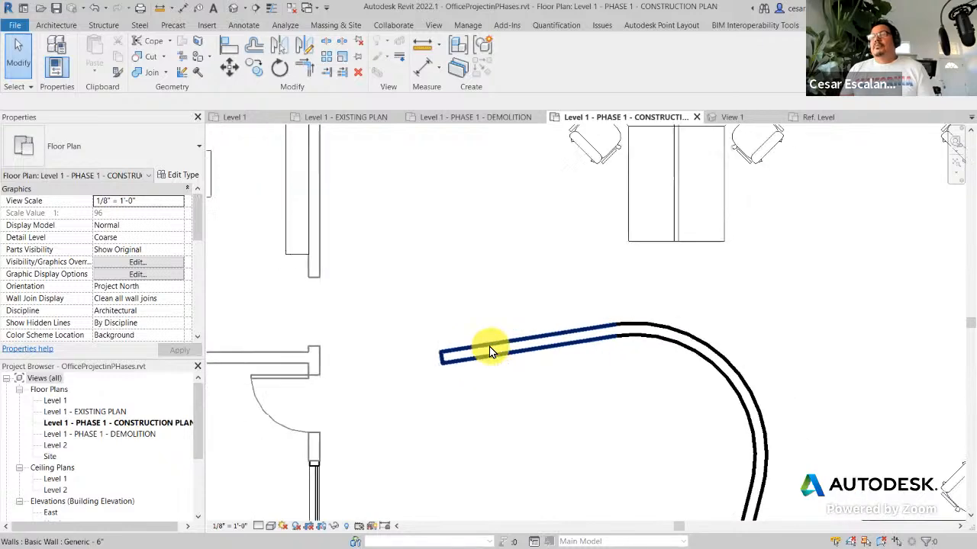
scroll(490, 351, down, 2)
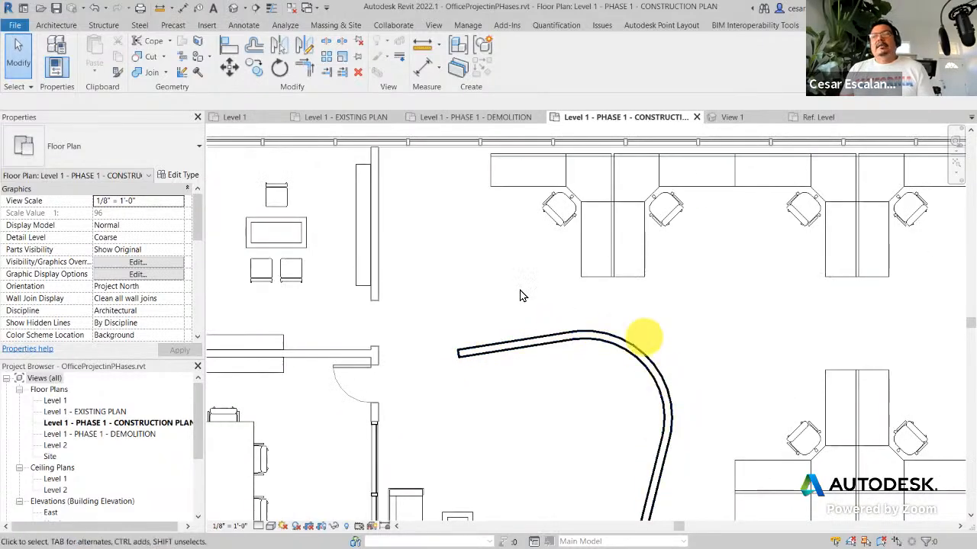
middle_drag(519, 298, 588, 389)
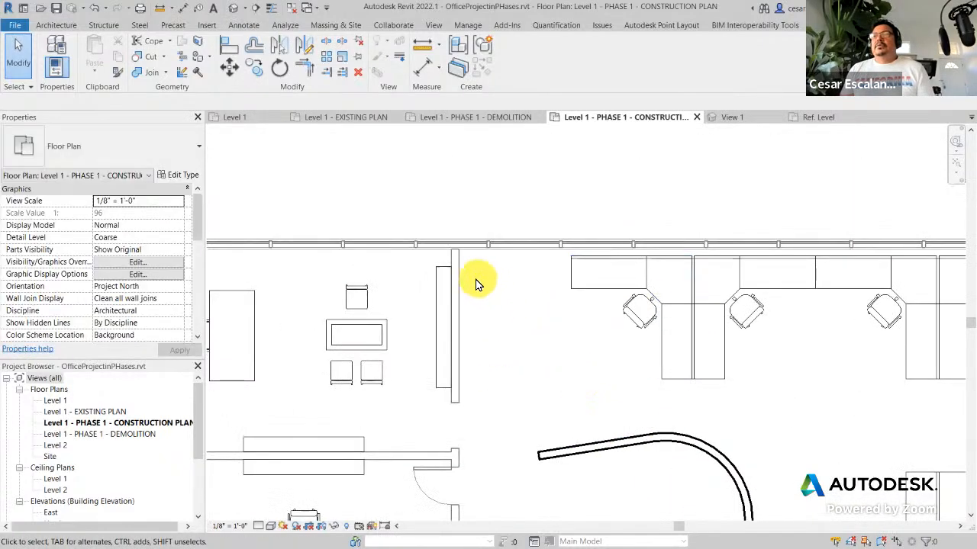
scroll(476, 284, up, 2)
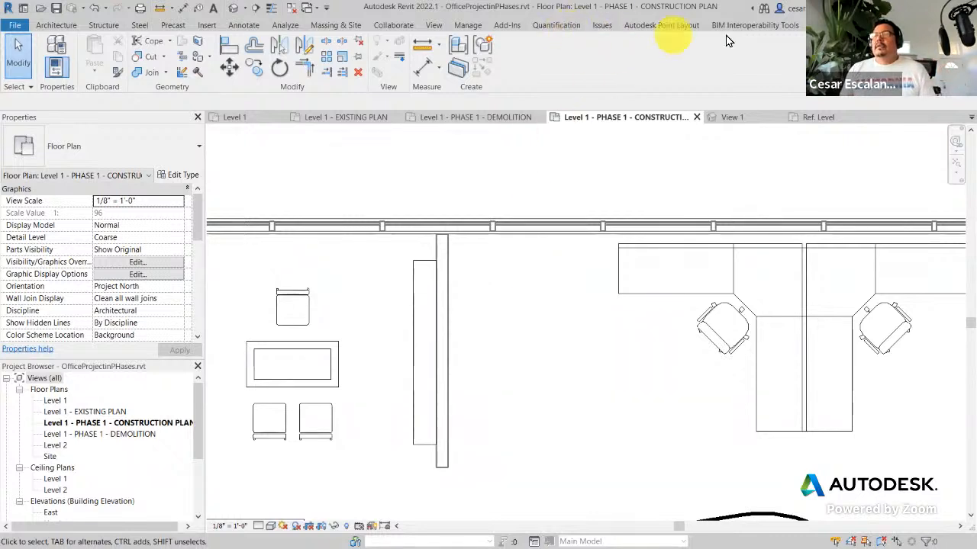
Step: Open the project's phasing settings and show the phase filters
click(469, 26)
click(788, 68)
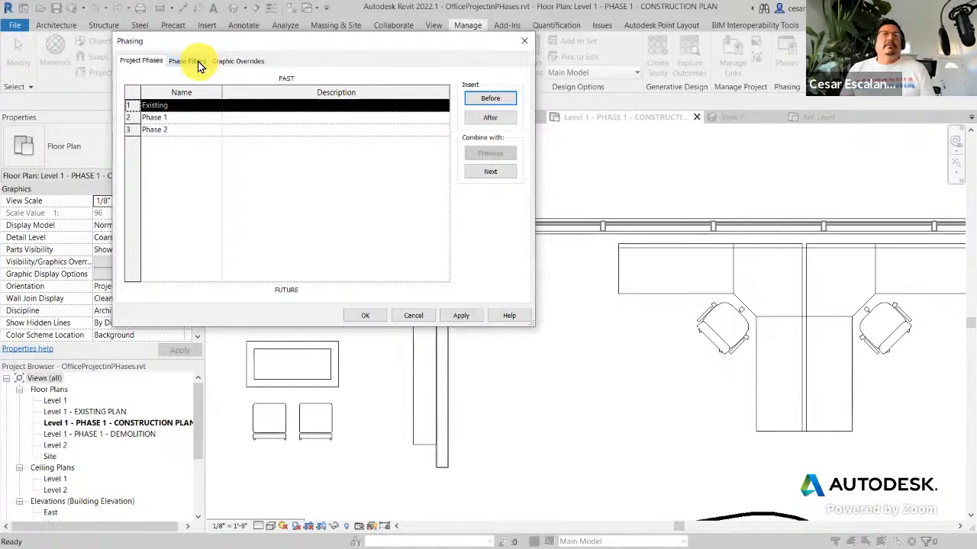
click(192, 61)
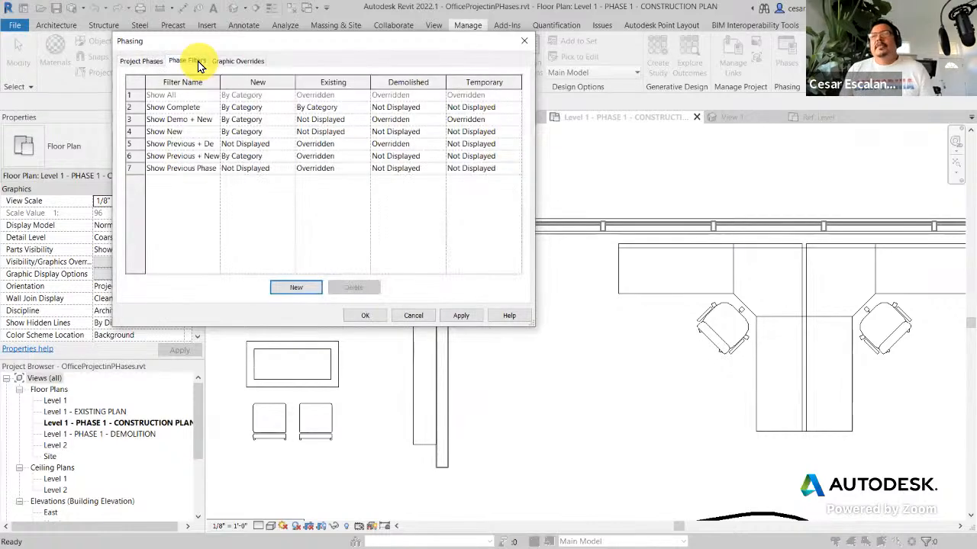
Step: Override the Existing phase status's cut foreground pattern with a solid fill in light grey RGB 192-192-192
click(238, 63)
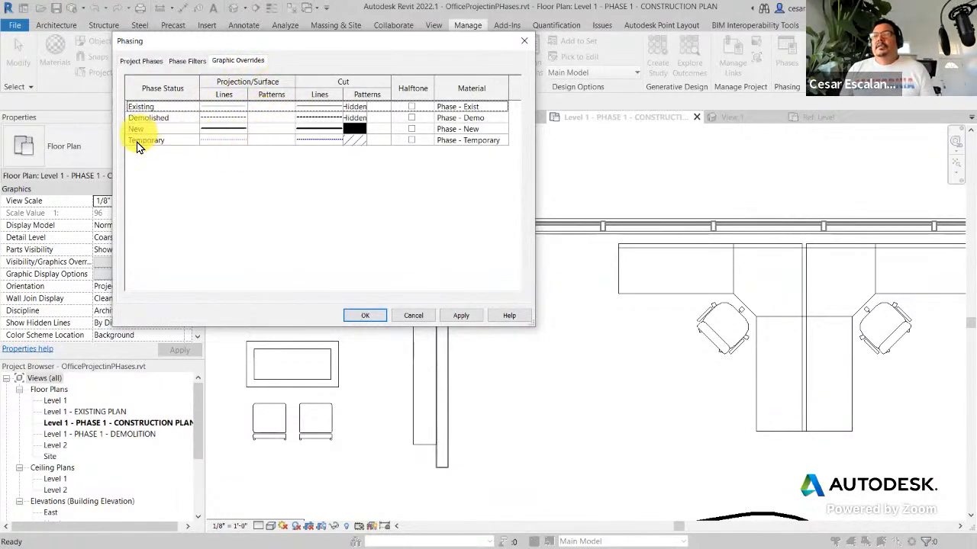
click(155, 110)
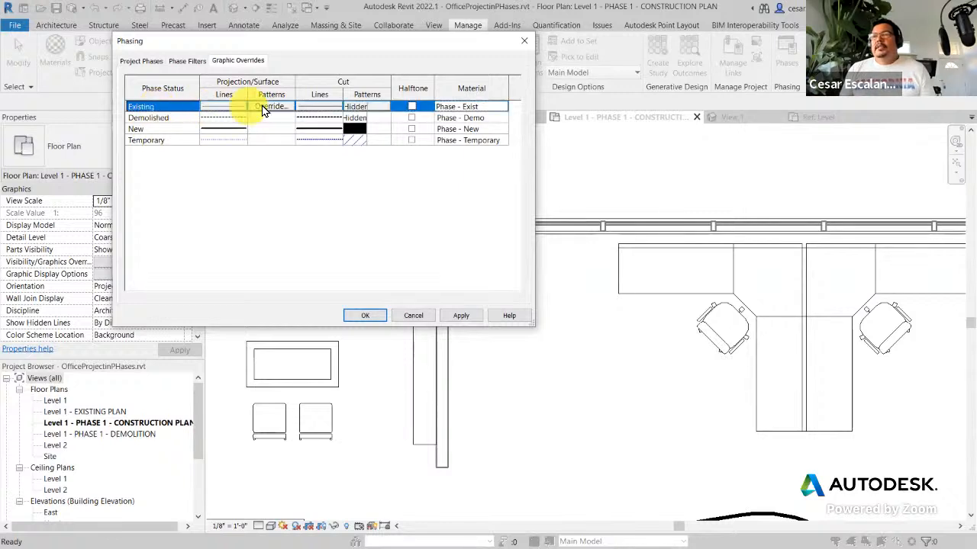
click(370, 107)
click(370, 107)
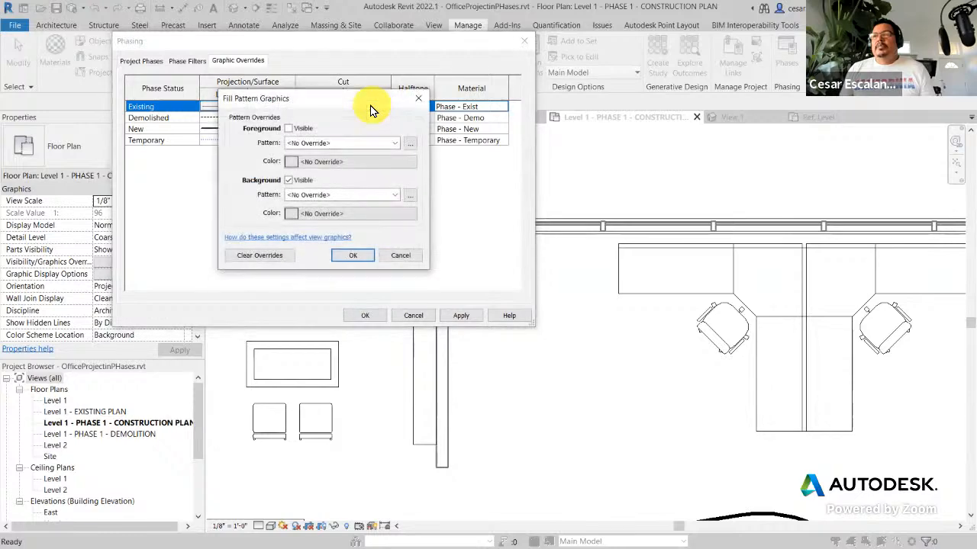
click(304, 143)
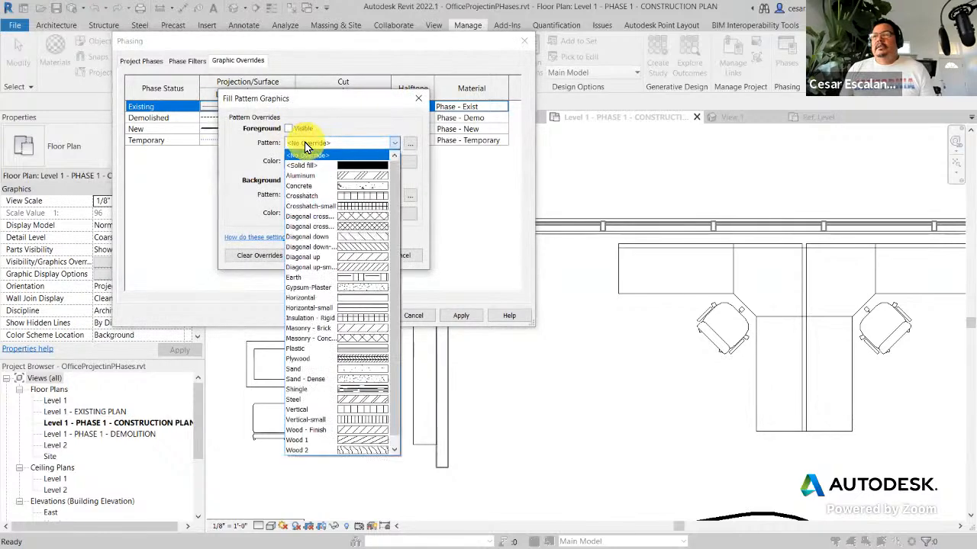
click(319, 167)
click(319, 168)
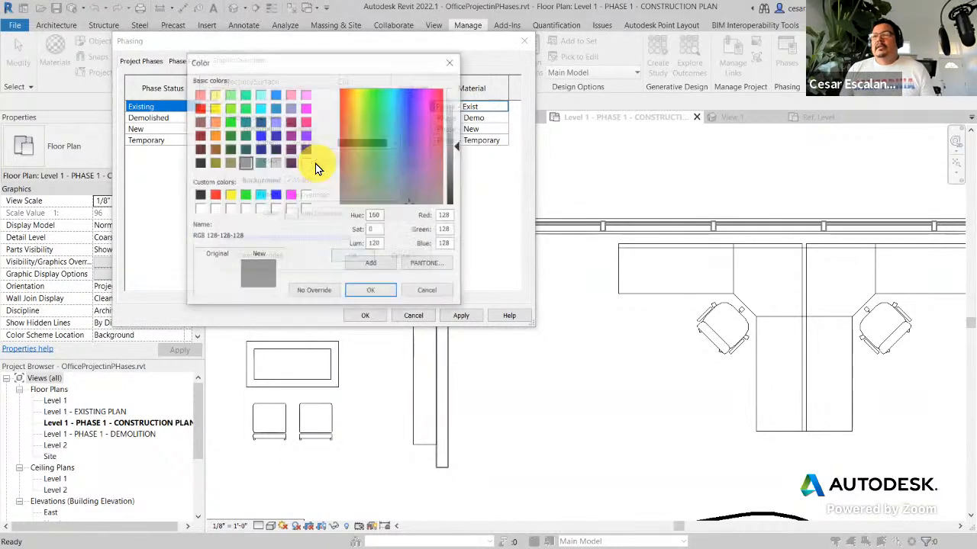
click(275, 163)
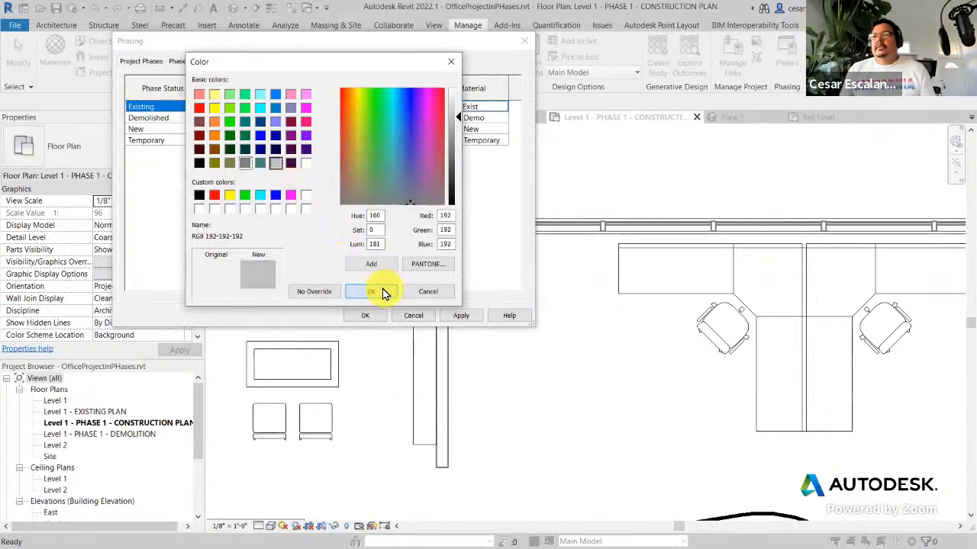
click(380, 291)
click(366, 260)
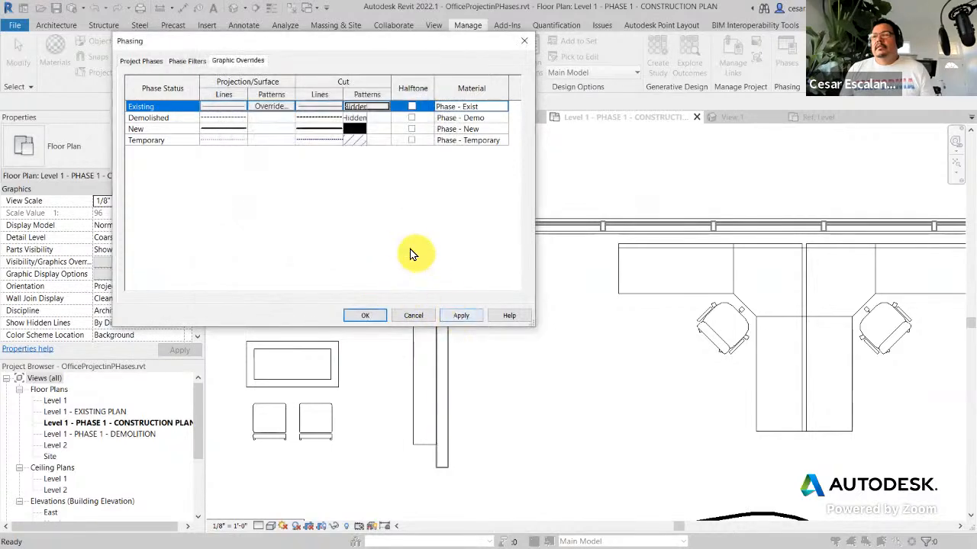
Step: Make the foreground of the Existing status's cut pattern visible and apply the phasing changes to the project
click(363, 106)
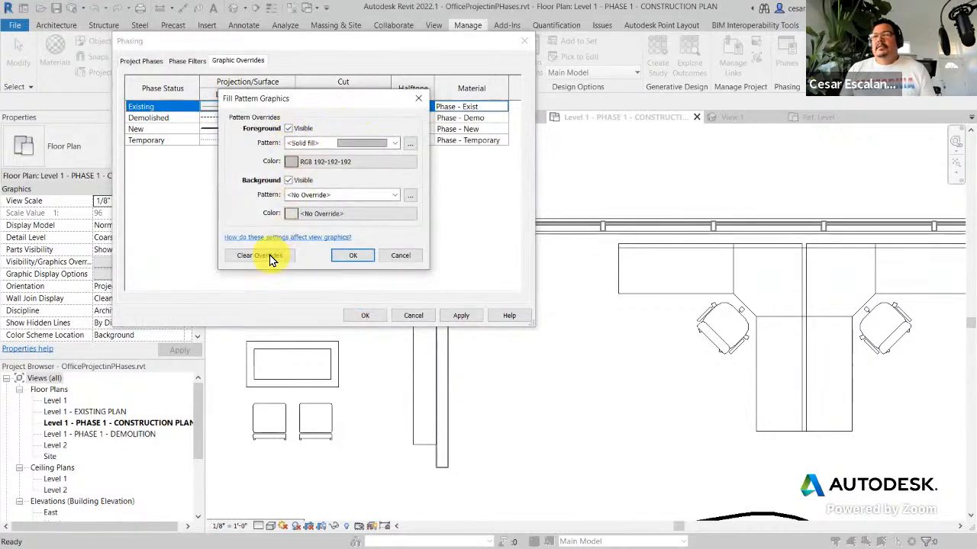
click(363, 256)
click(460, 317)
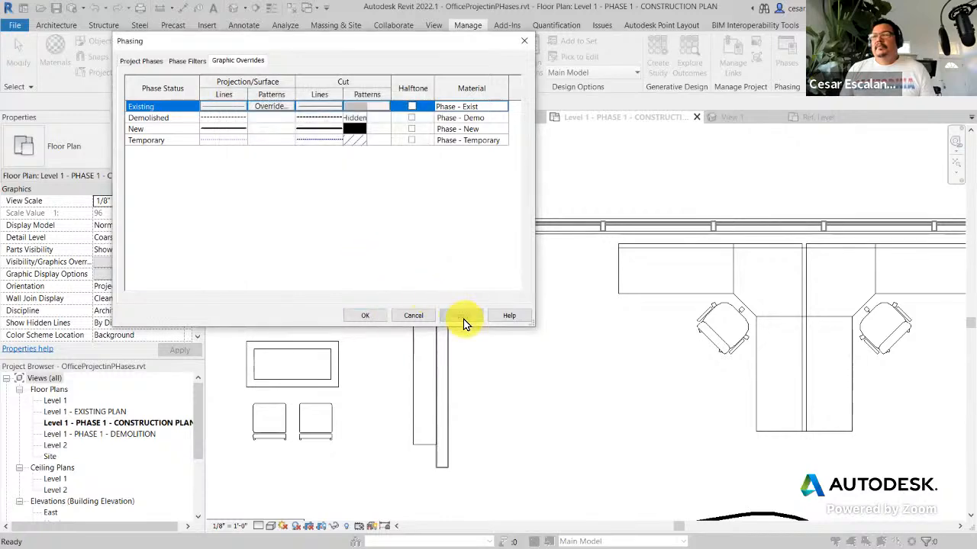
click(376, 317)
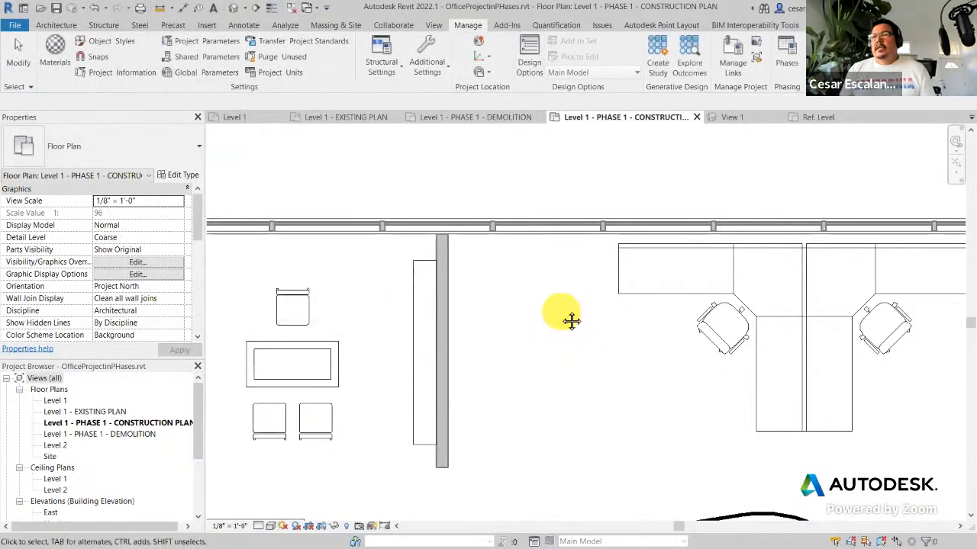
Step: Compare the grey-filled existing walls with the new curved wall in the construction plan and undo the phasing graphic override
scroll(569, 320, down, 5)
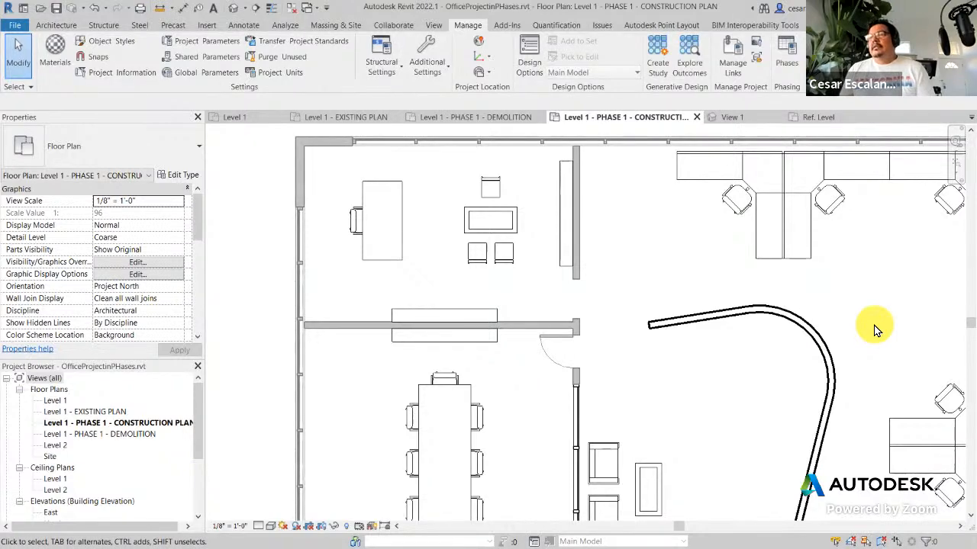
scroll(731, 342, up, 4)
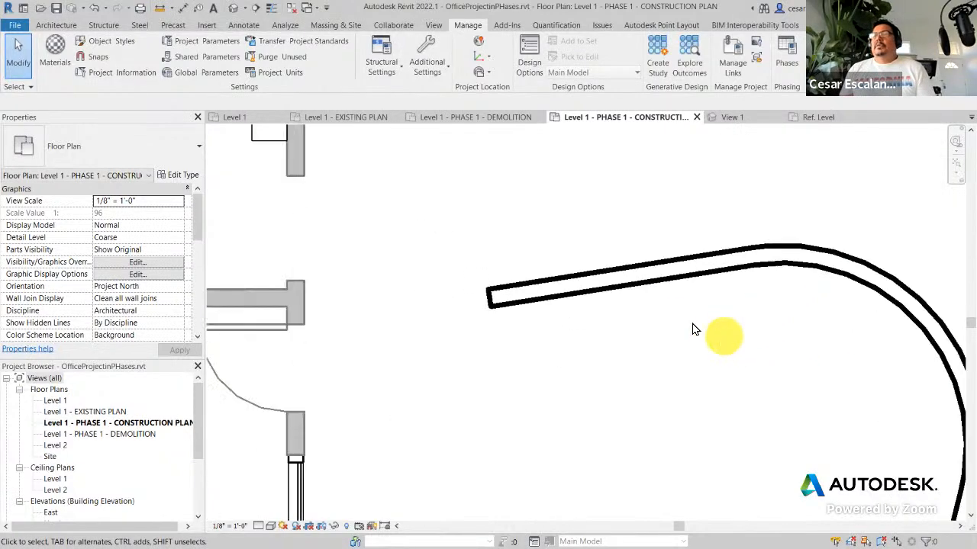
scroll(490, 281, up, 2)
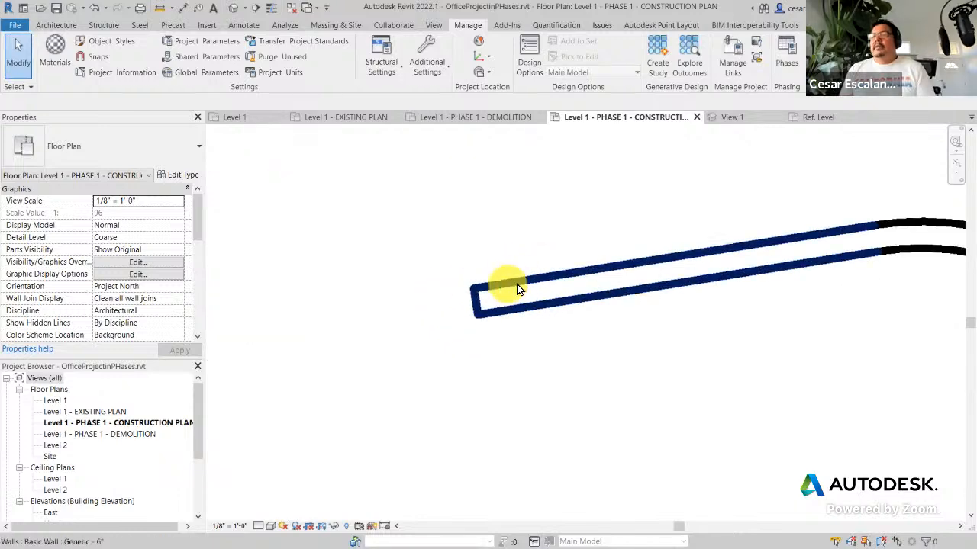
scroll(563, 292, down, 5)
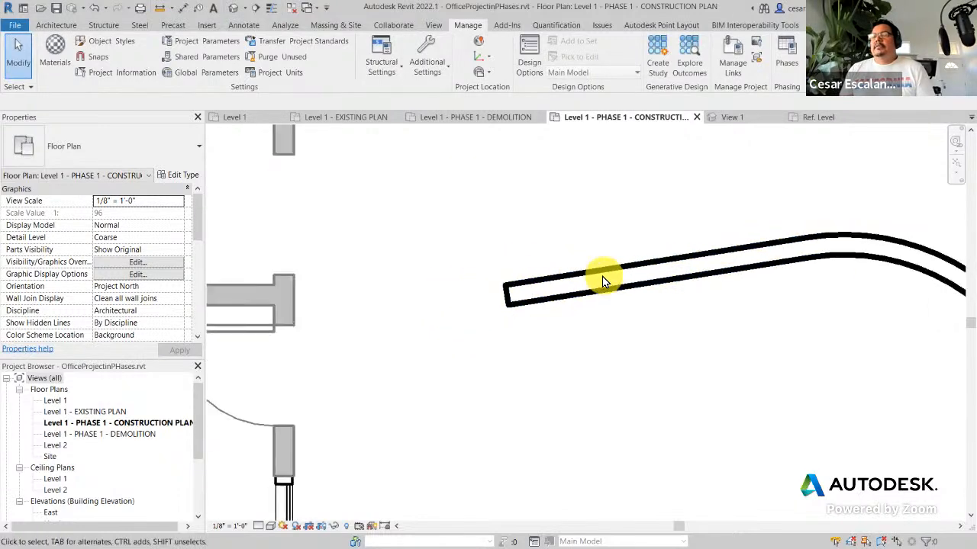
scroll(694, 305, down, 4)
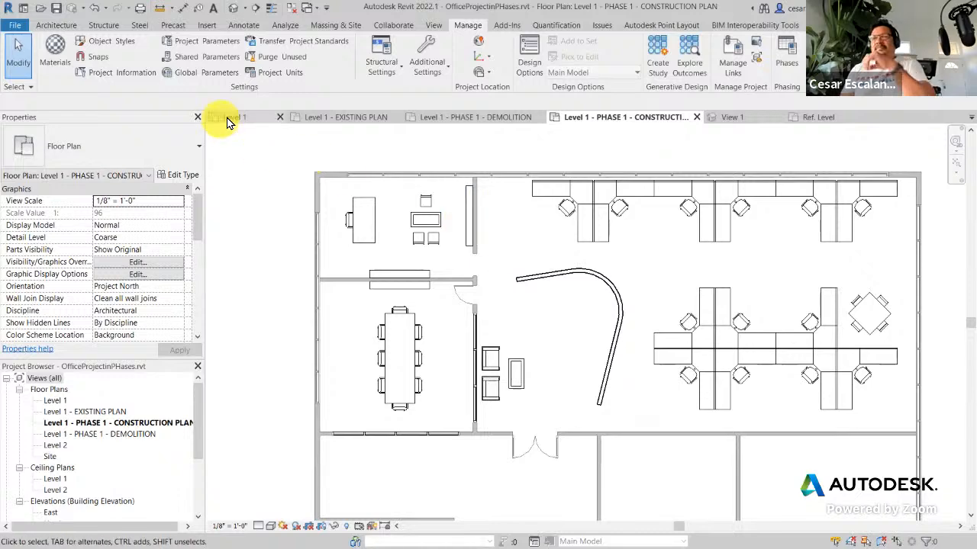
click(94, 16)
Step: Examine the full construction plan, marking the southeast rooms with a temporary red freehand scribble and clearing it
scroll(488, 366, down, 5)
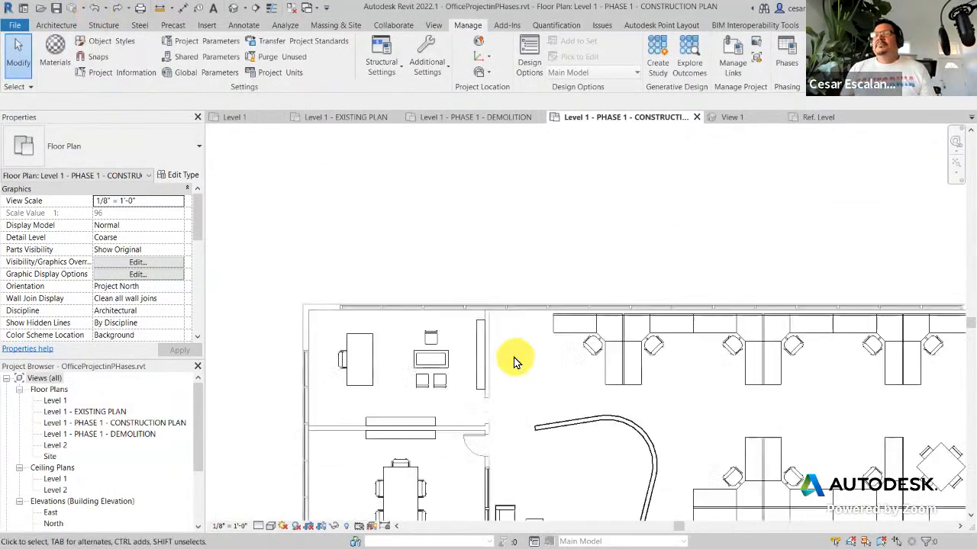
middle_drag(553, 319, 549, 258)
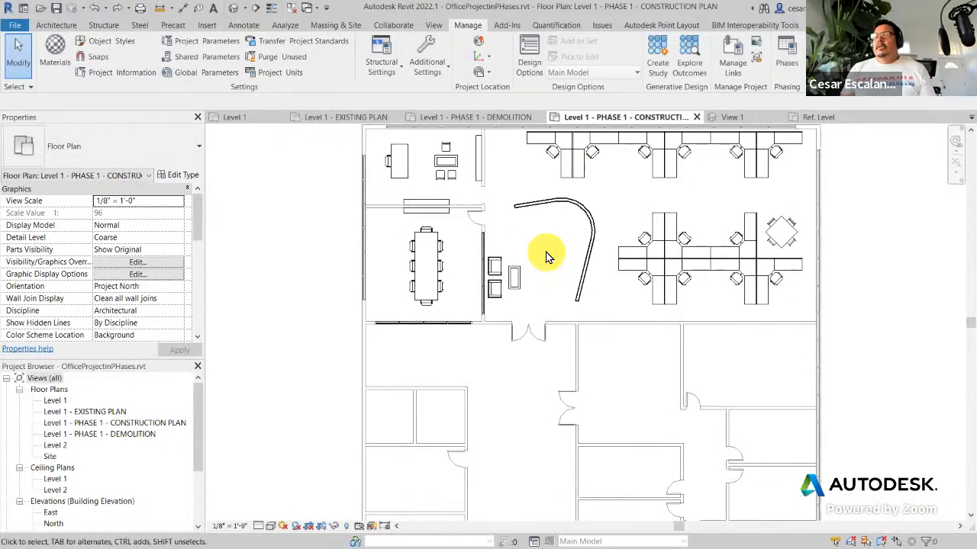
middle_drag(545, 257, 536, 343)
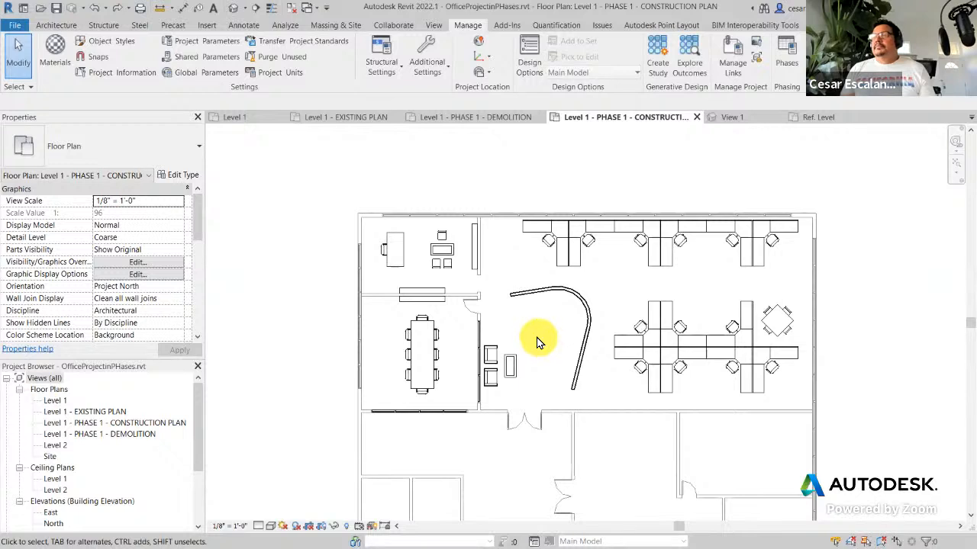
scroll(534, 336, up, 1)
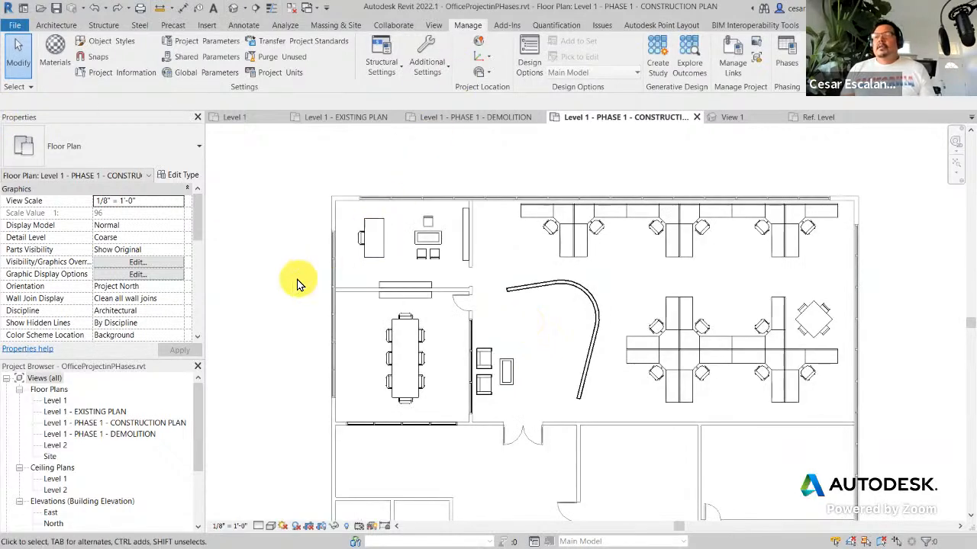
middle_drag(531, 277, 492, 149)
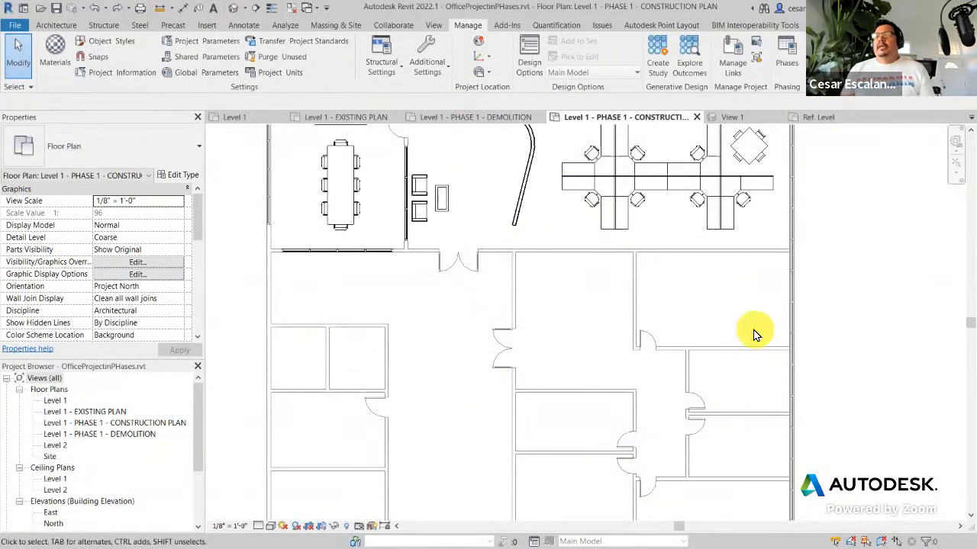
scroll(753, 331, down, 2)
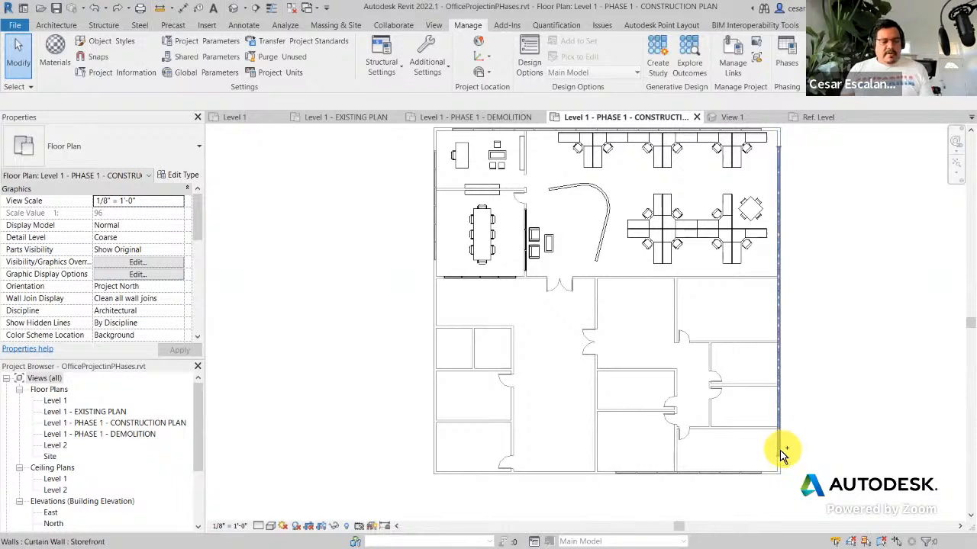
mouse_move(746, 287)
mouse_down()
mouse_move(628, 327)
mouse_move(689, 360)
mouse_move(736, 418)
mouse_move(660, 461)
mouse_up()
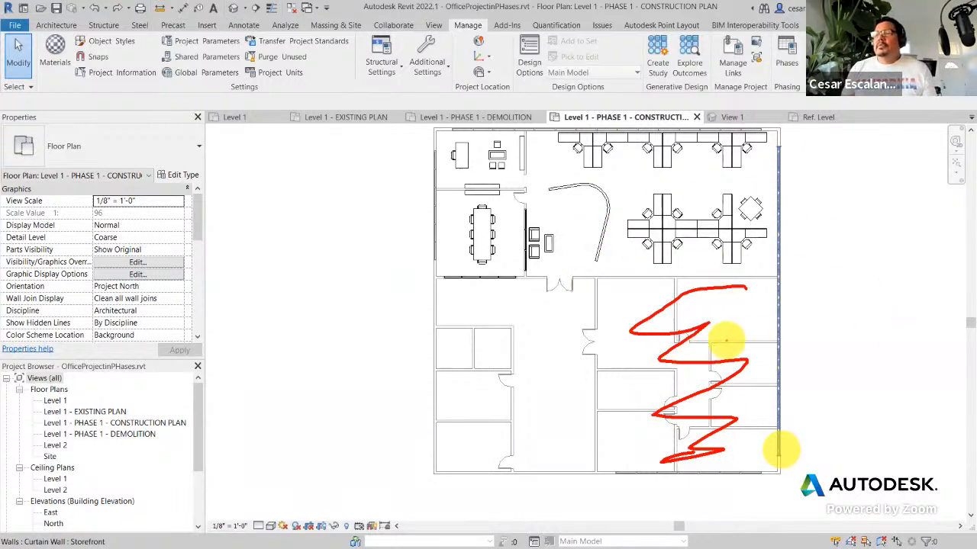
key(Escape)
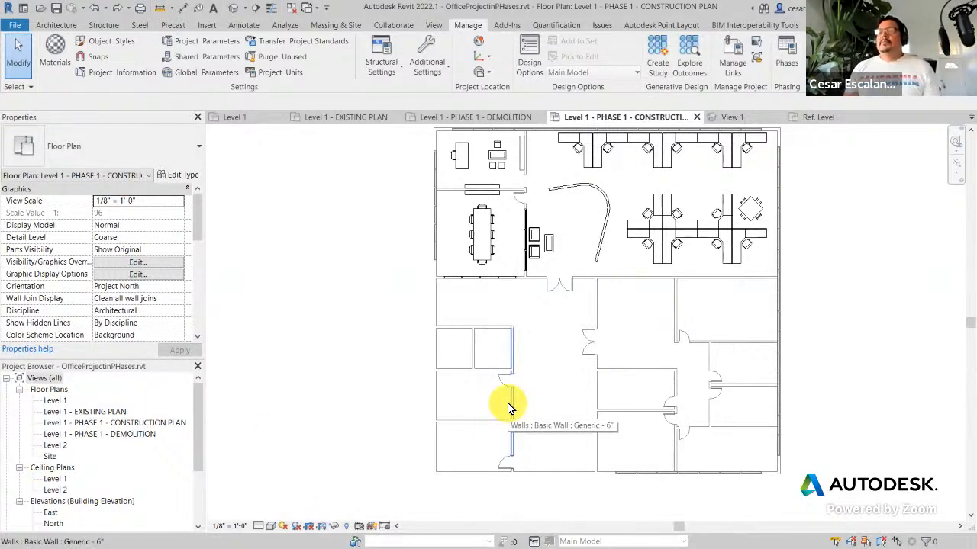
Step: Duplicate the Level 1 - PHASE 1 - CONSTRUCTION PLAN view without detailing
click(143, 424)
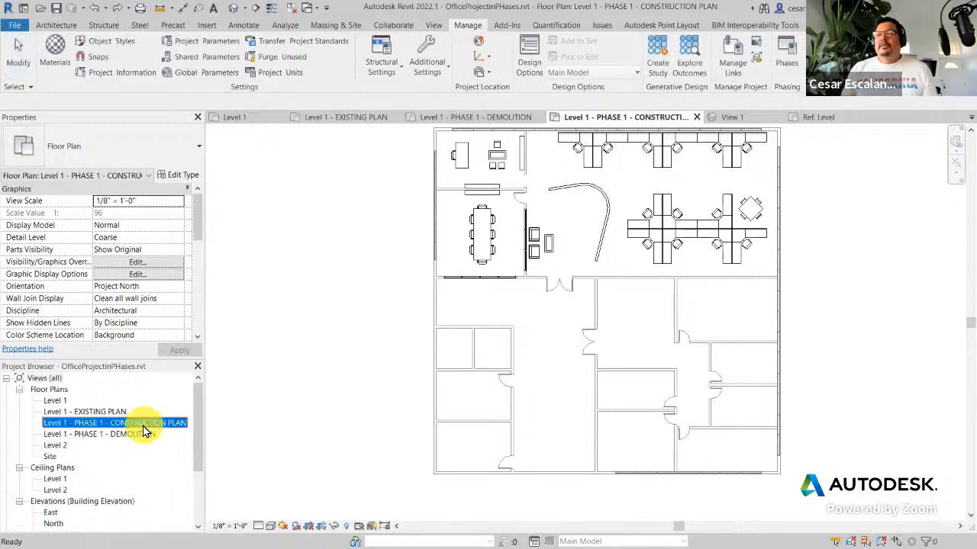
right_click(145, 431)
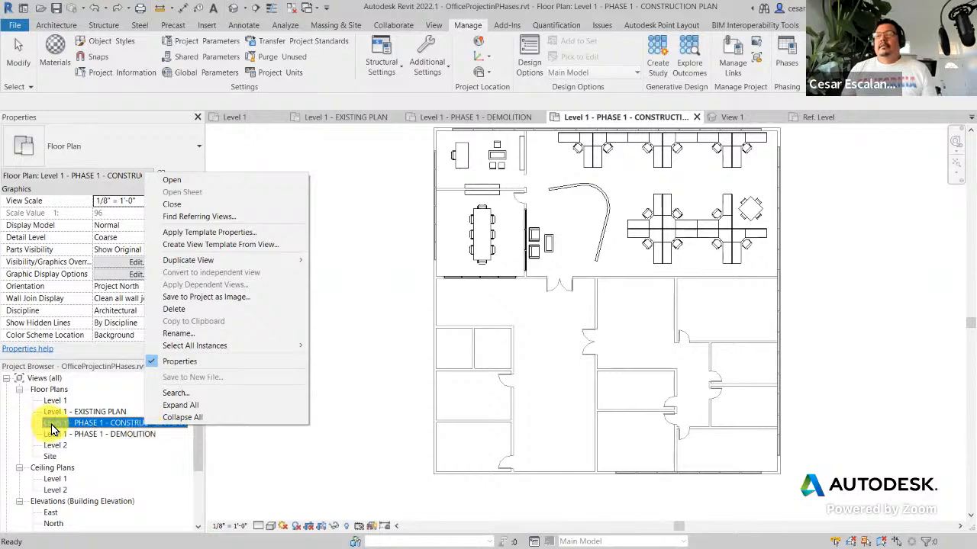
mouse_move(209, 263)
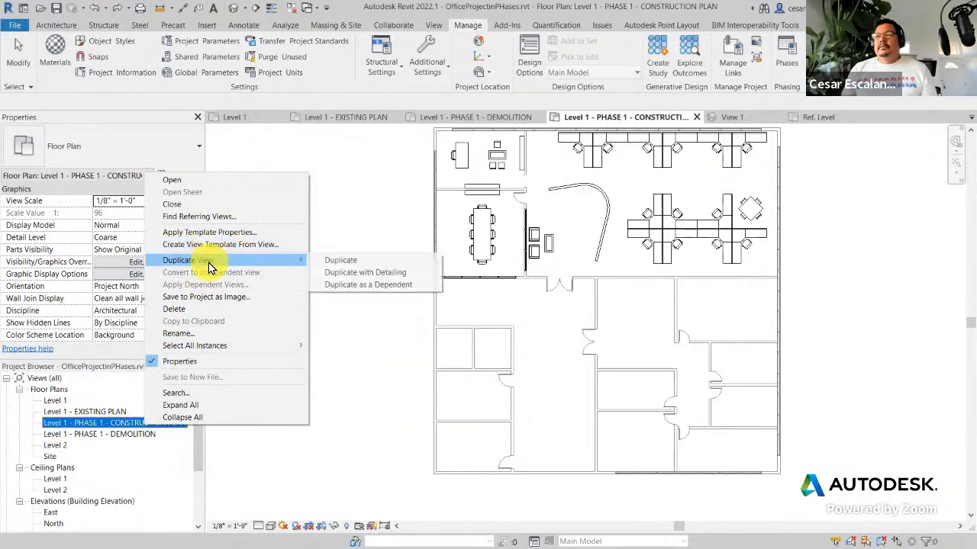
click(336, 261)
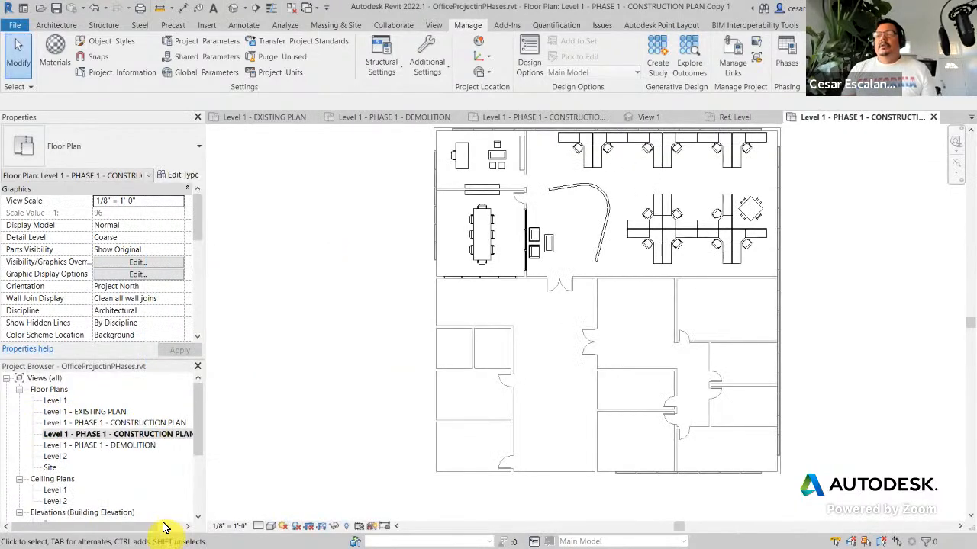
Step: Widen the project browser and rename the duplicated floor plan as Level 1 - PHASE 2 - EXISTING PLAN
drag(210, 429, 262, 432)
right_click(187, 437)
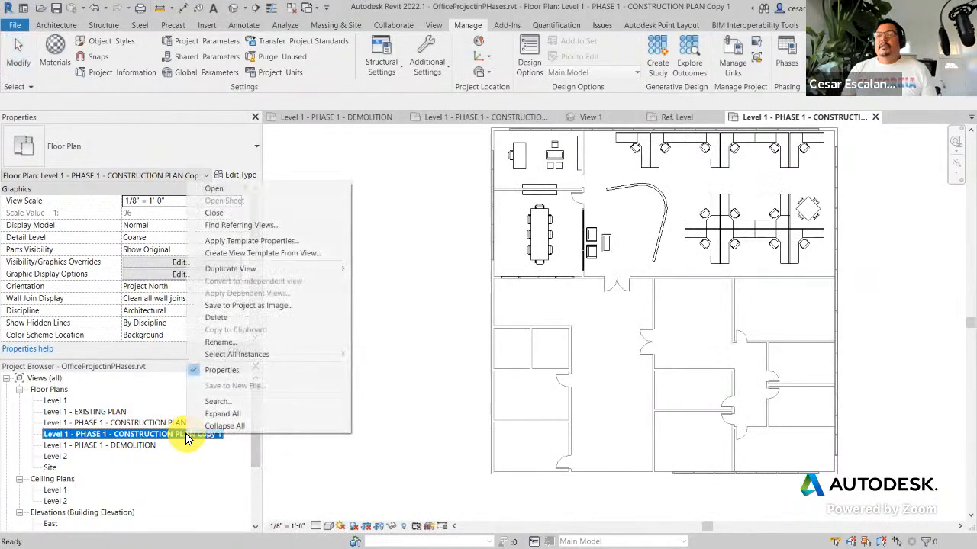
click(225, 342)
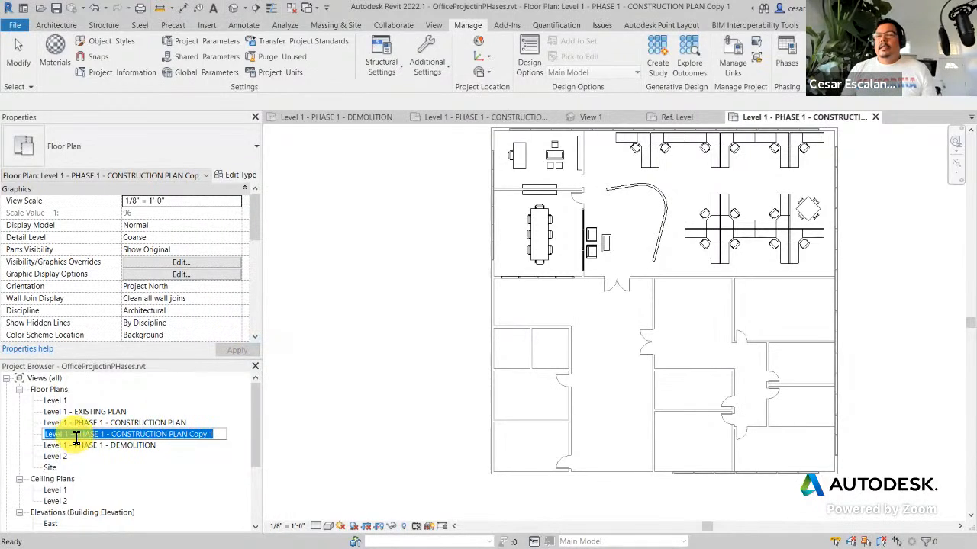
drag(74, 434, 296, 440)
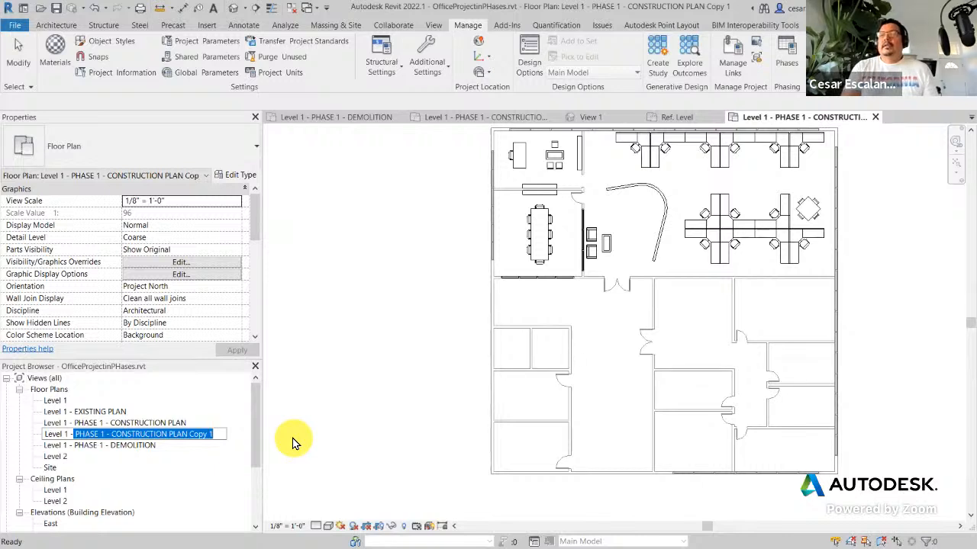
text(p)
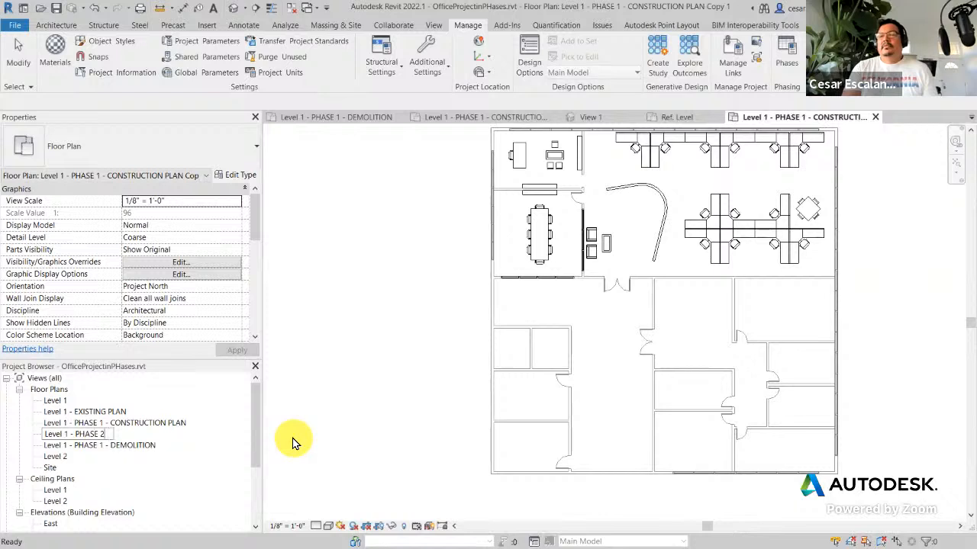
text(- )
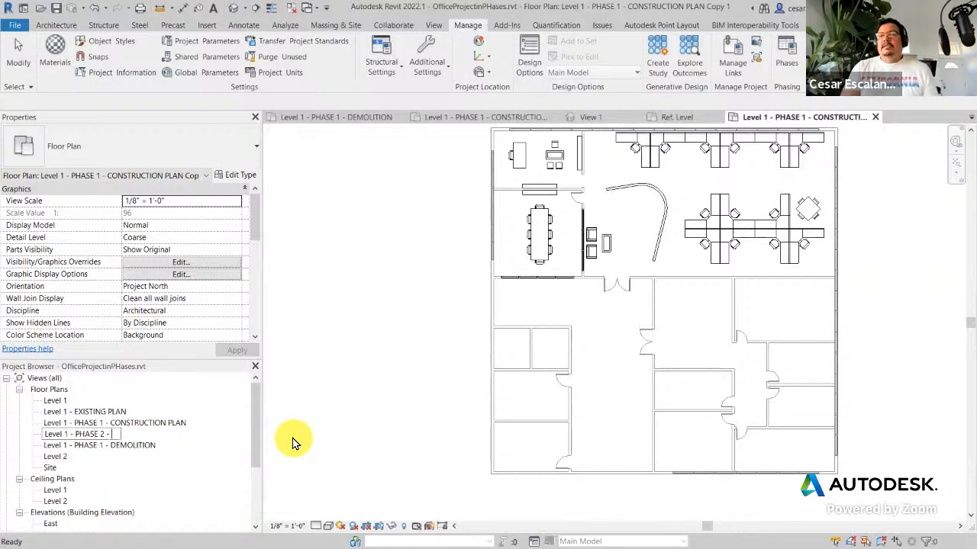
text(EXIS)
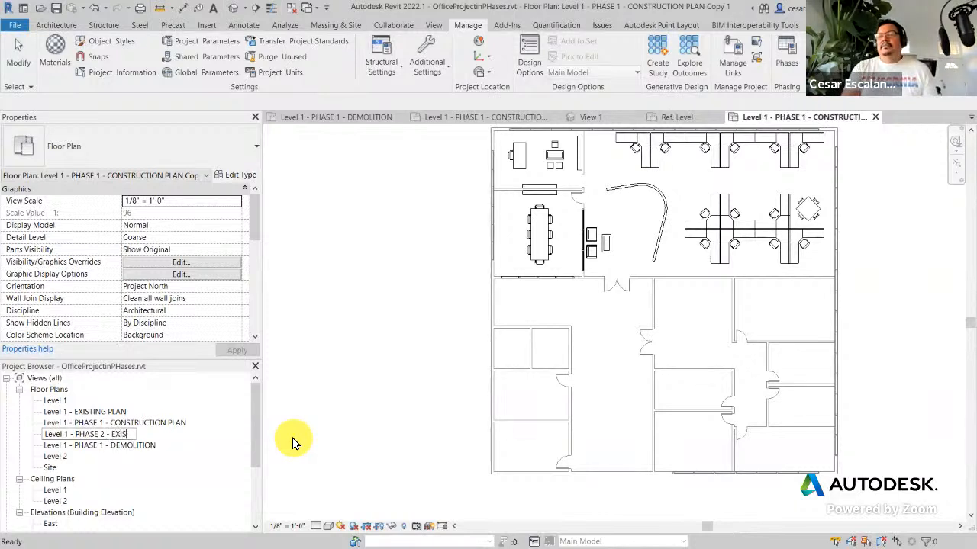
text(TING PLAN)
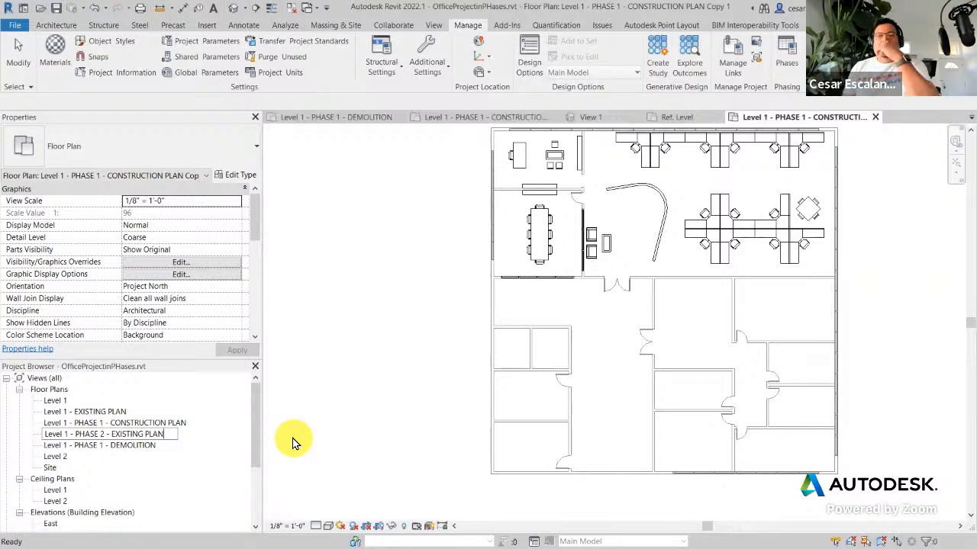
click(332, 436)
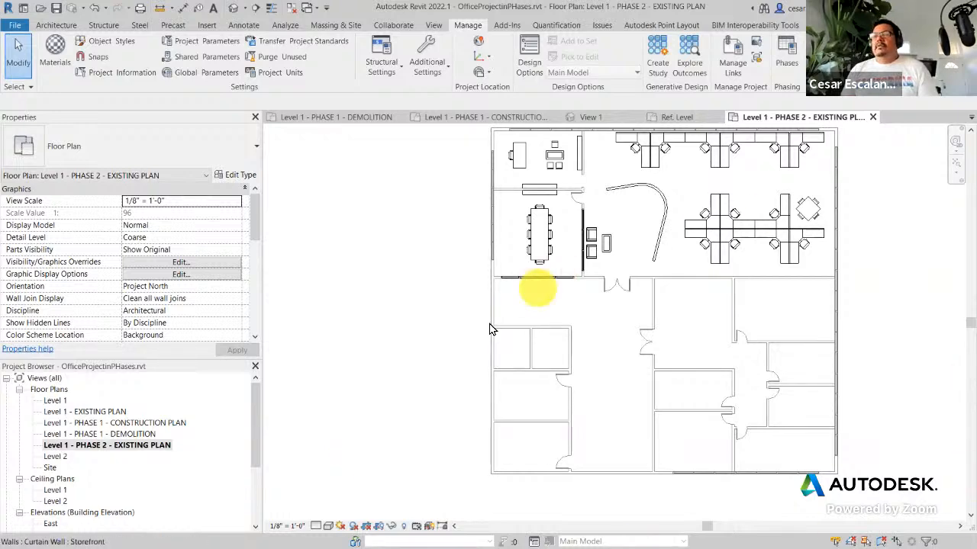
Step: Examine the duplicated Phase 2 existing plan, checking the new curved wall, conference room and workstations against the surrounding existing walls
middle_drag(923, 334, 865, 379)
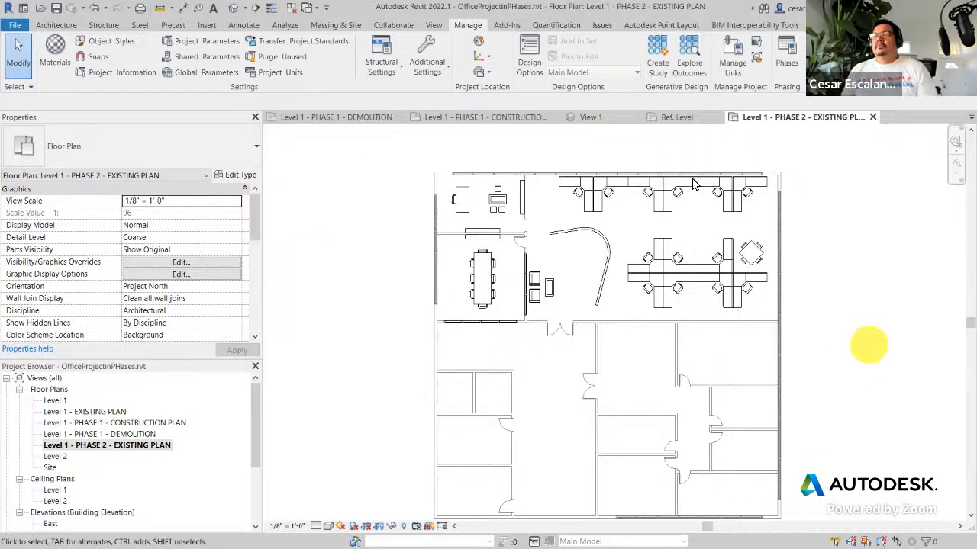
scroll(649, 257, up, 5)
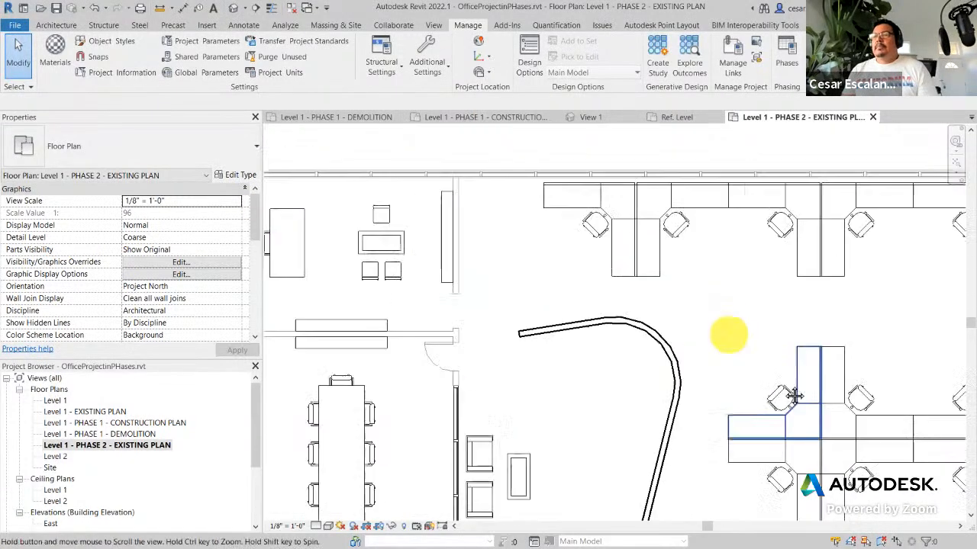
middle_drag(726, 331, 725, 381)
scroll(698, 378, up, 3)
scroll(752, 384, down, 5)
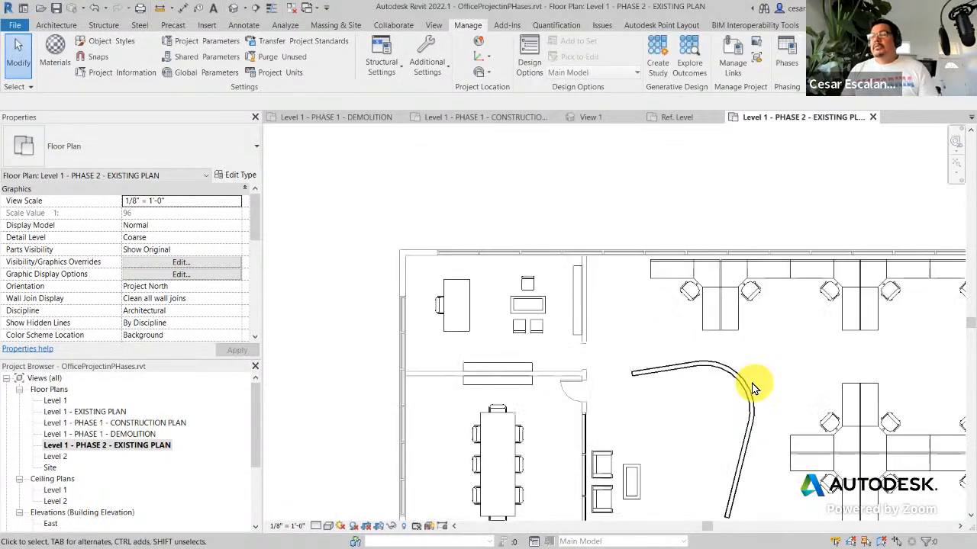
middle_drag(637, 419, 466, 312)
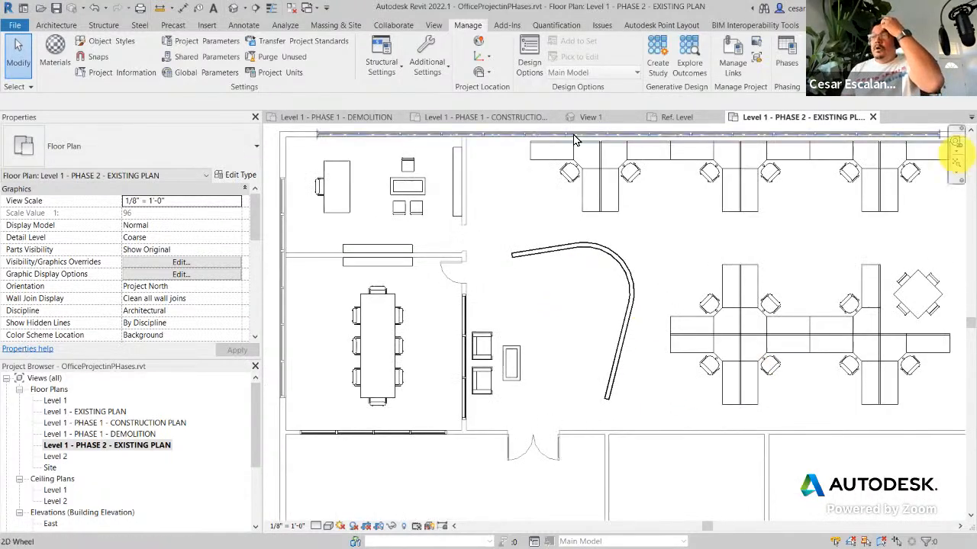
middle_drag(416, 465, 640, 421)
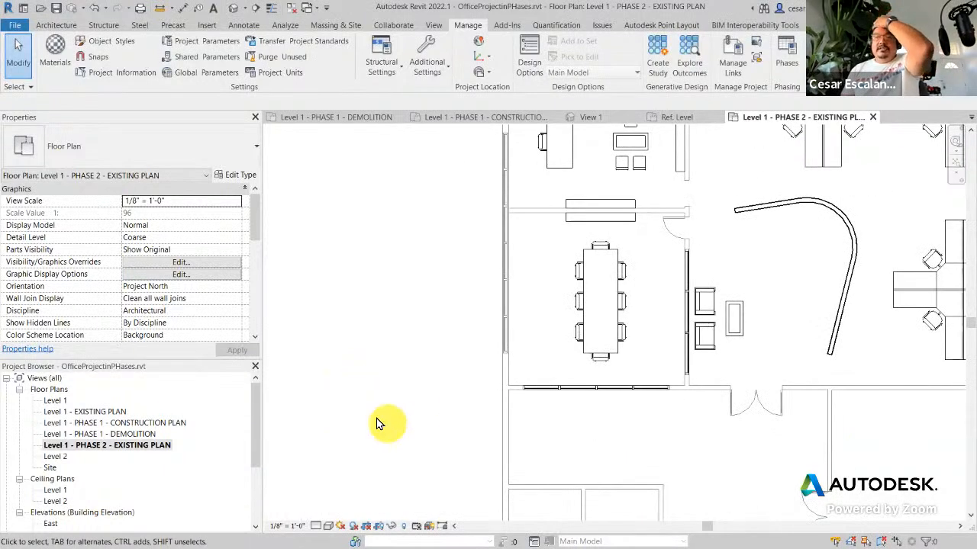
scroll(405, 379, down, 3)
scroll(384, 360, down, 1)
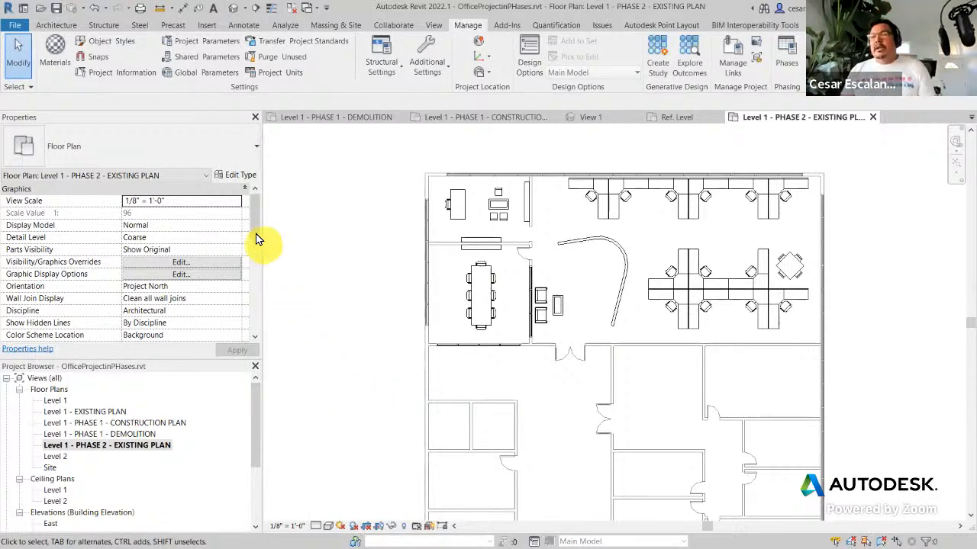
Step: Set the Level 1 - PHASE 2 - EXISTING PLAN view's phase to Phase 2 and its phase filter to Show Previous Phase
drag(256, 234, 245, 339)
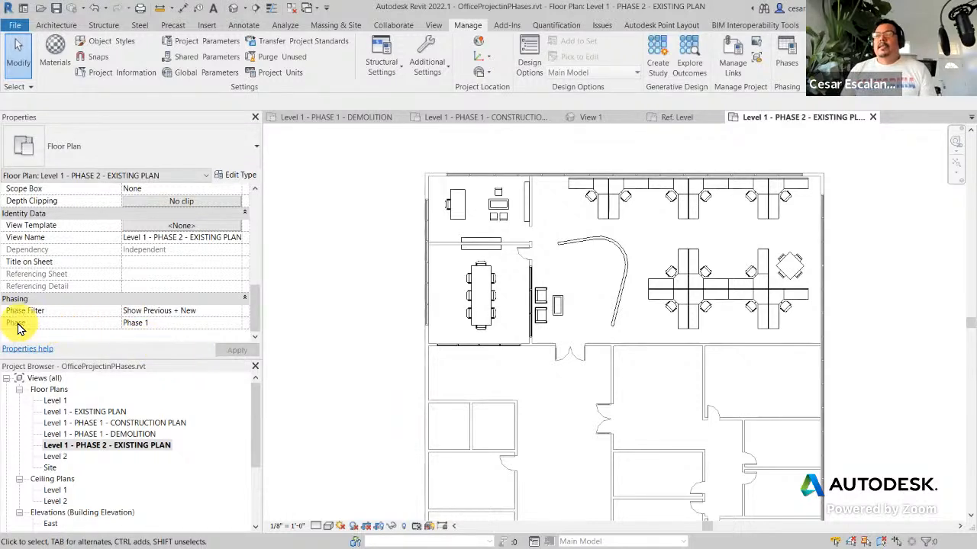
click(237, 326)
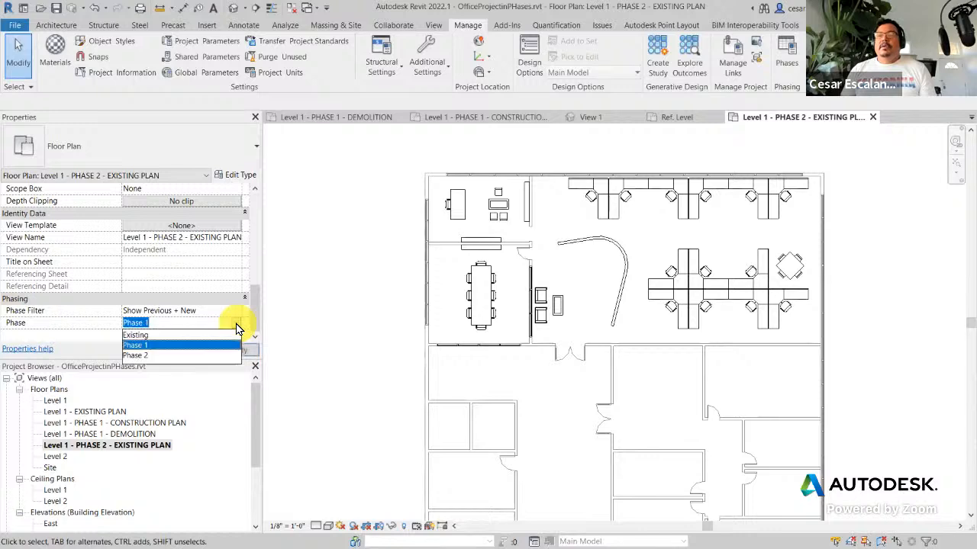
click(148, 357)
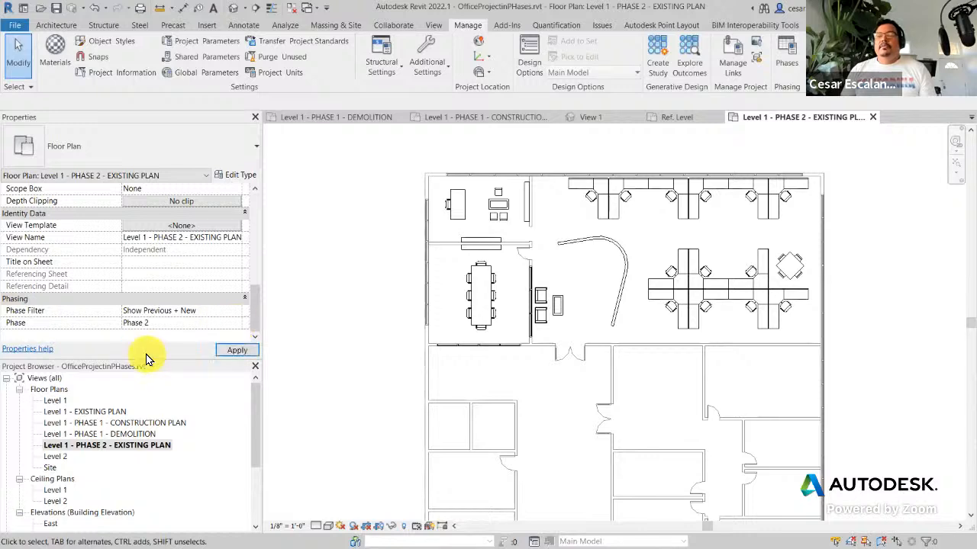
click(235, 313)
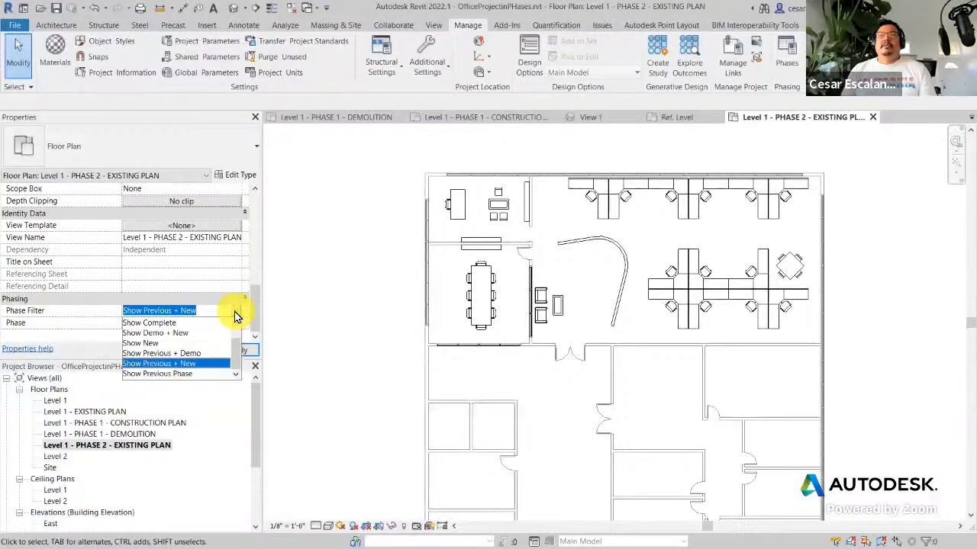
click(192, 374)
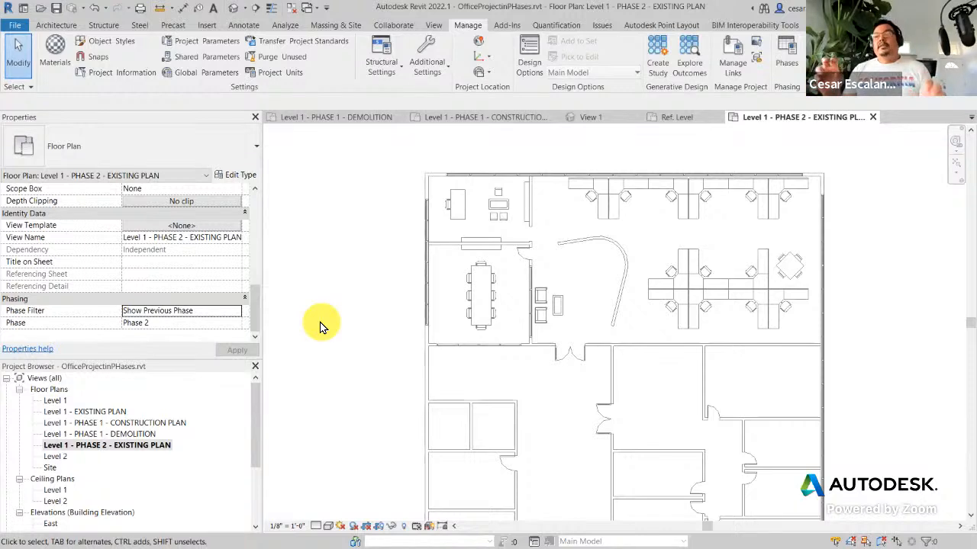
Step: Check the whole filtered plan and duplicate the Level 1 - PHASE 2 - EXISTING PLAN view without detailing
scroll(577, 274, up, 1)
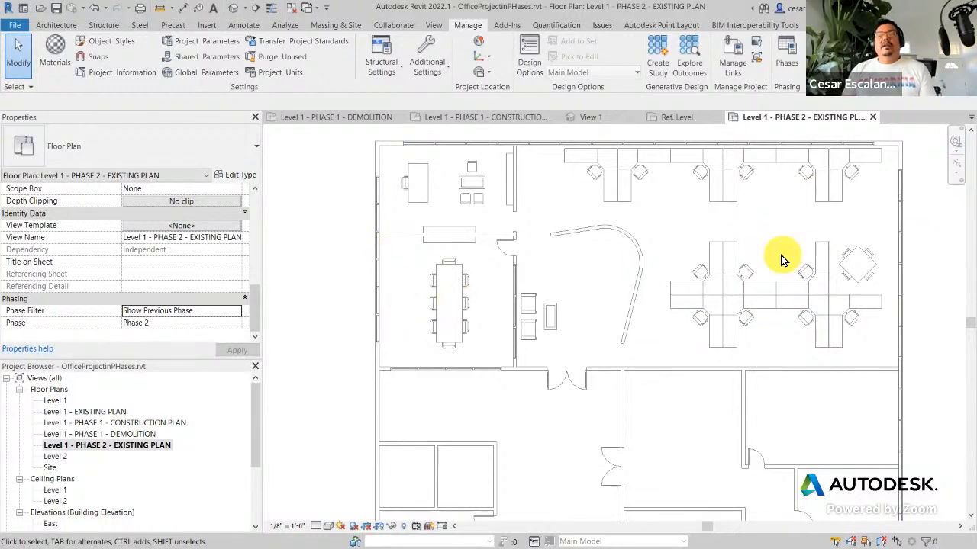
scroll(744, 244, down, 1)
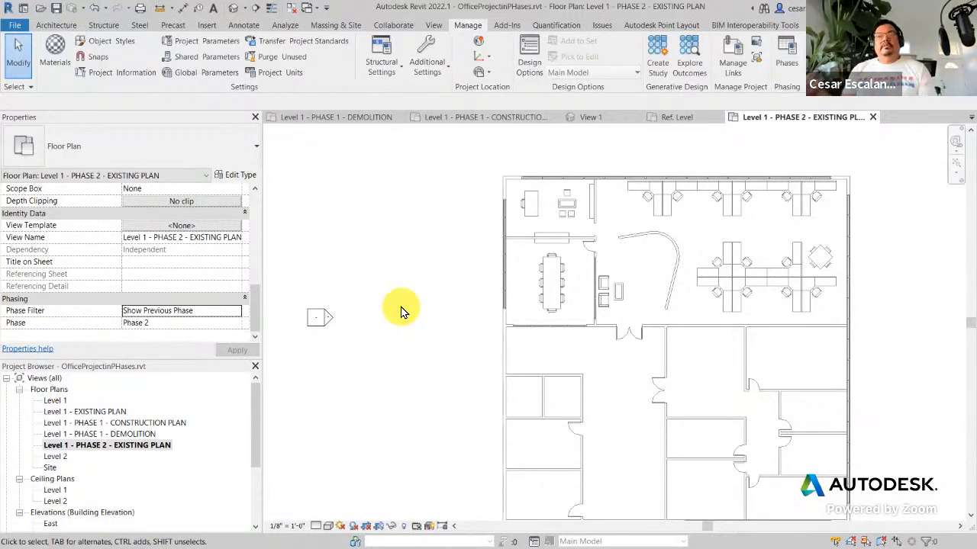
middle_drag(387, 321, 364, 225)
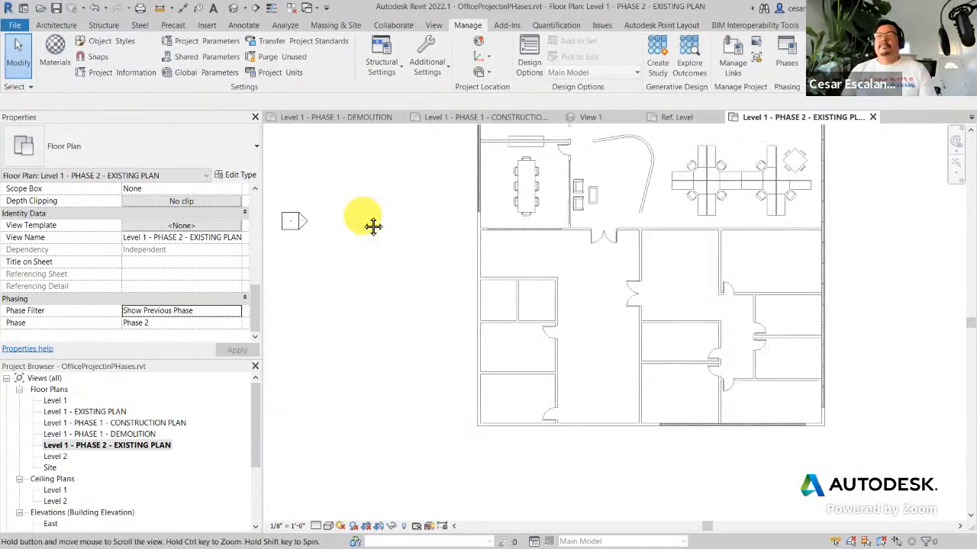
middle_drag(392, 357, 384, 403)
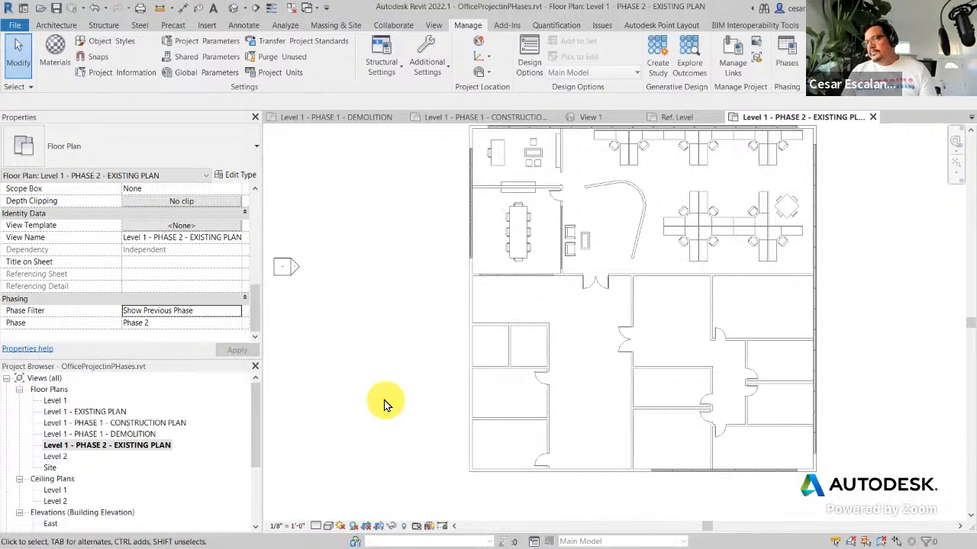
click(139, 448)
right_click(139, 451)
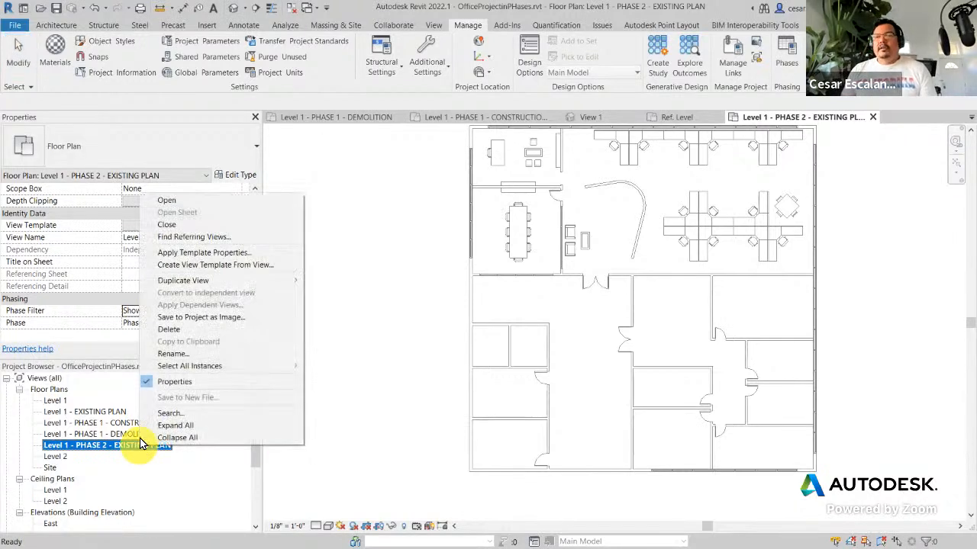
mouse_move(263, 282)
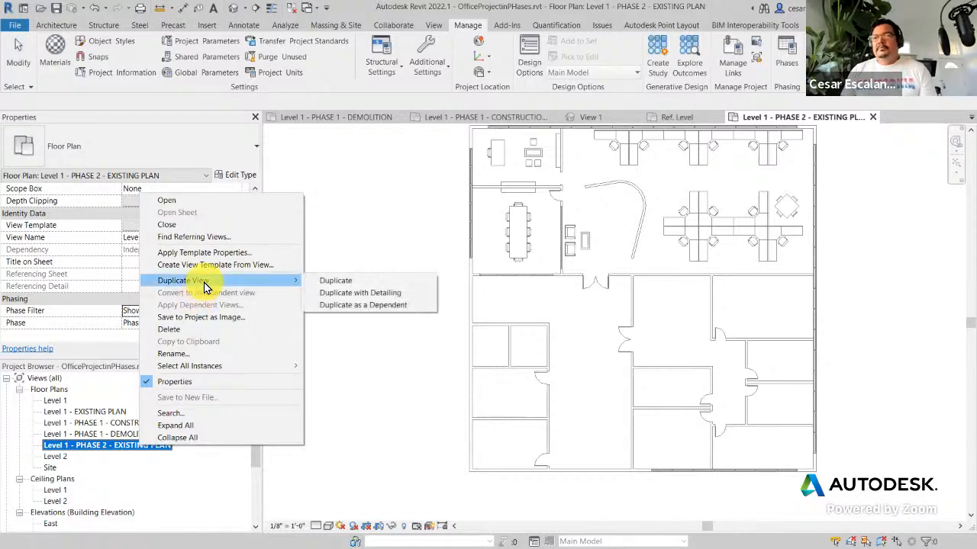
click(371, 281)
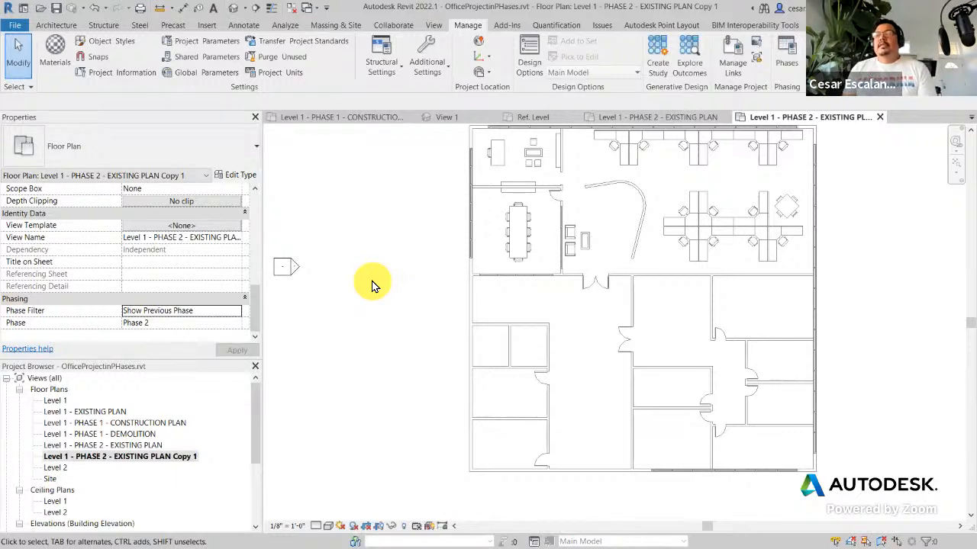
Step: Rename the duplicated floor plan as Level 1 - PHASE 2 - DEMOLITION PLAN
right_click(172, 457)
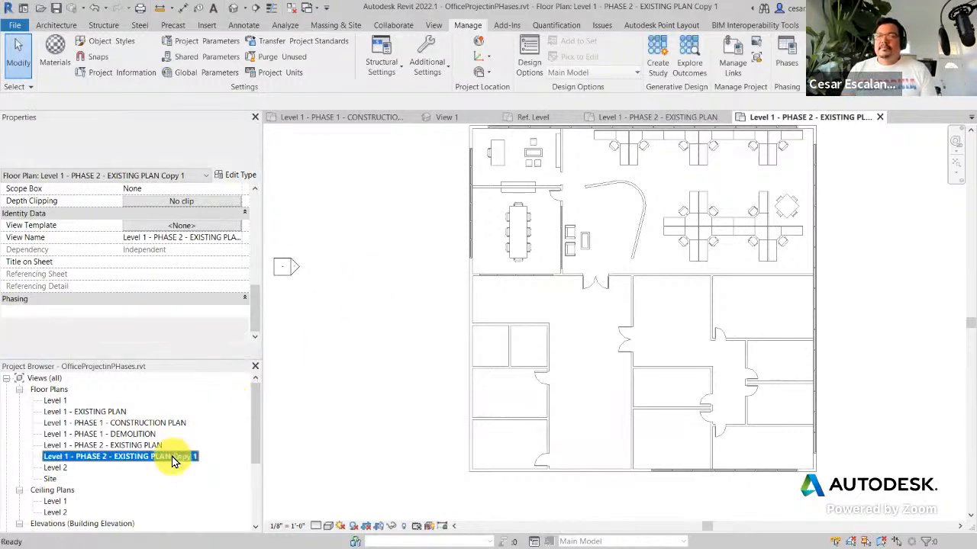
click(205, 365)
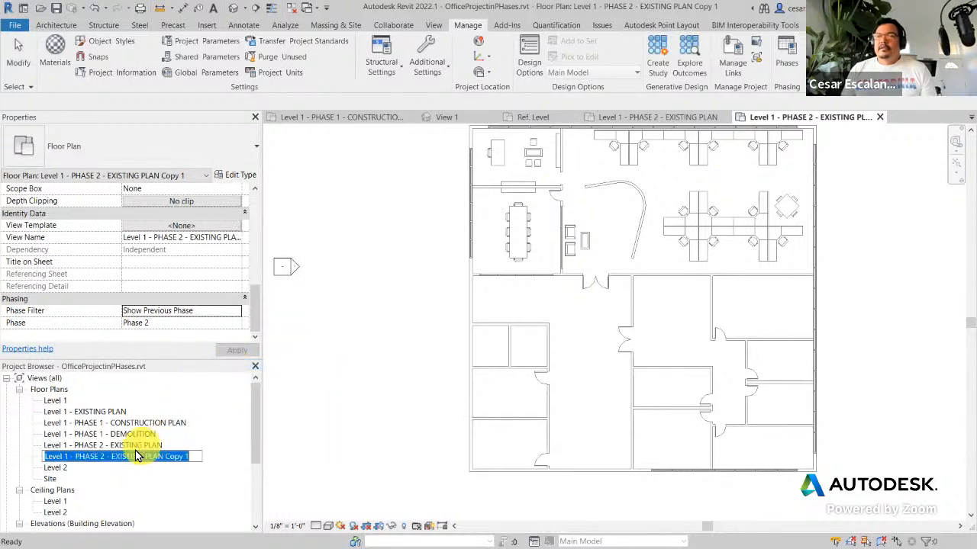
drag(111, 457, 240, 457)
text(d)
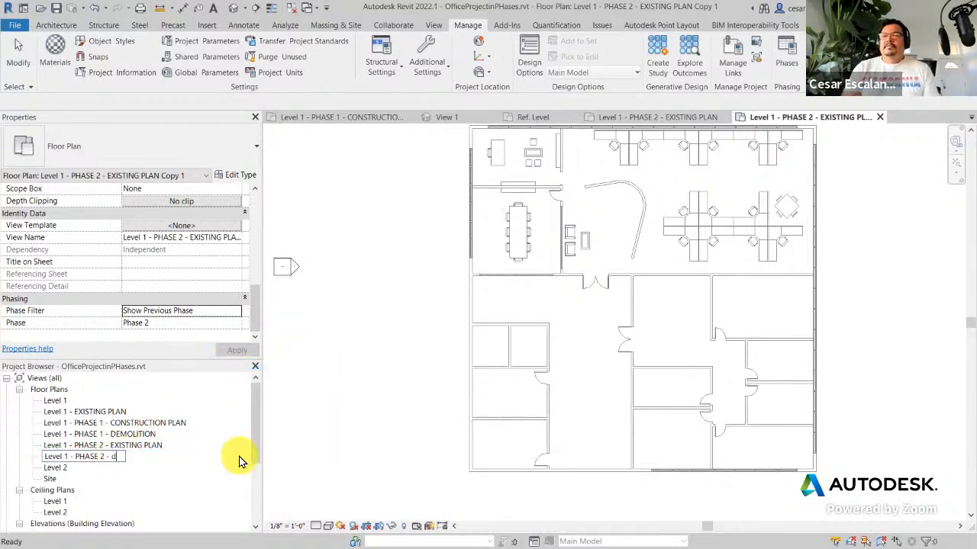
text(EMOLITION PLAN)
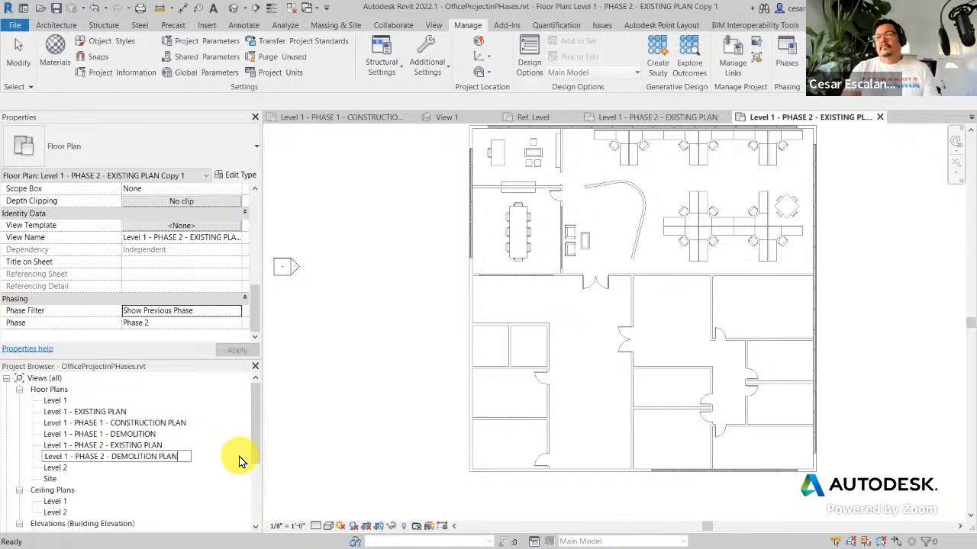
click(326, 449)
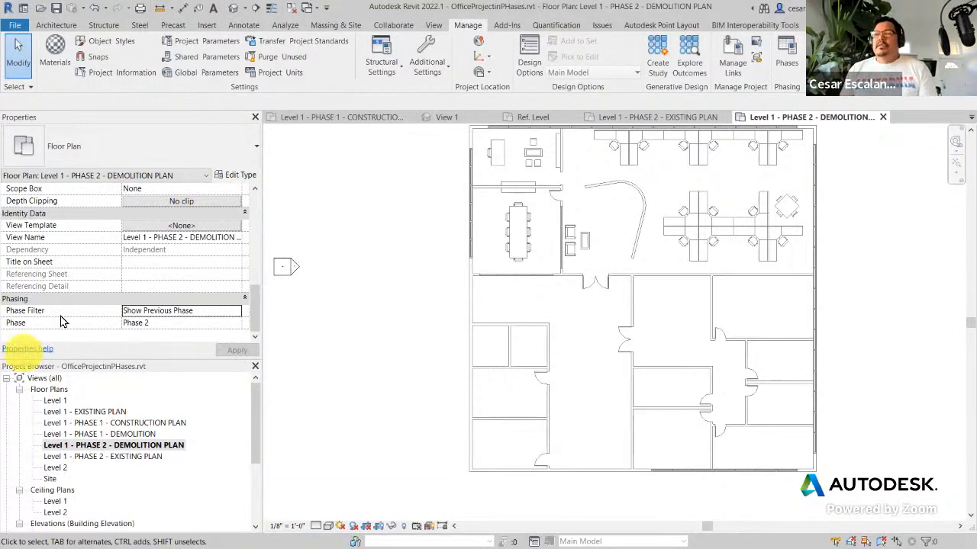
Step: Apply the Show Previous + Demo phase filter to the Phase 2 demolition plan
click(237, 315)
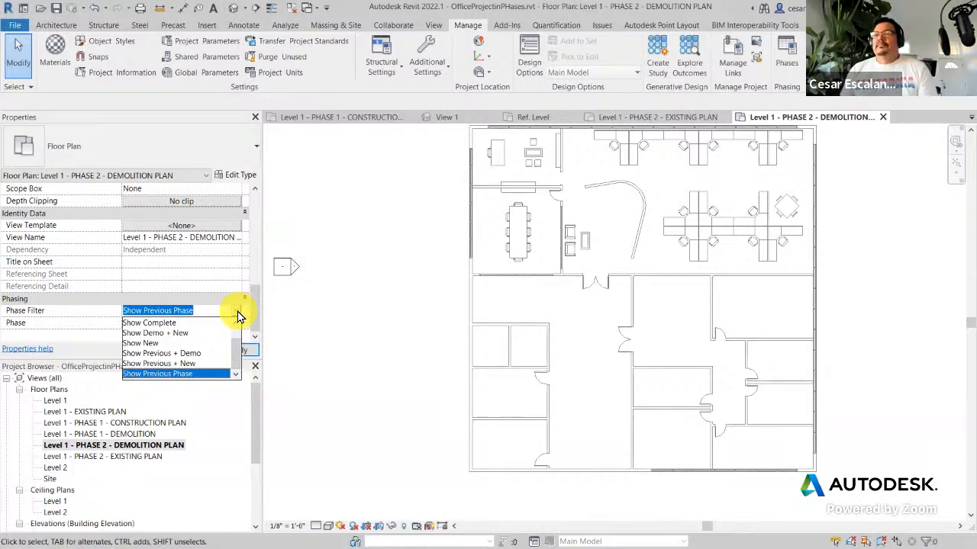
click(189, 354)
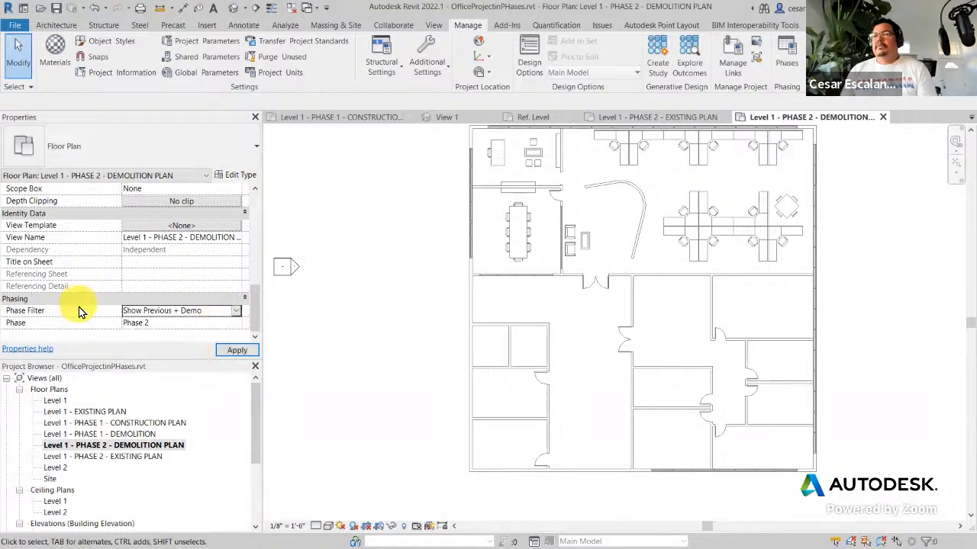
click(233, 352)
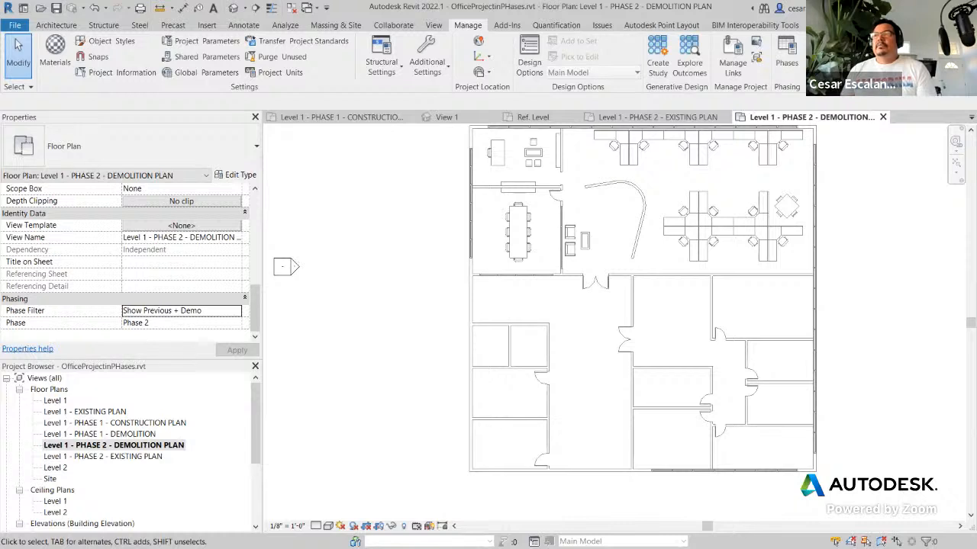
Step: Demolish all interior partition walls of the southeast rooms, together with their doors, using the Demolish tool
click(823, 25)
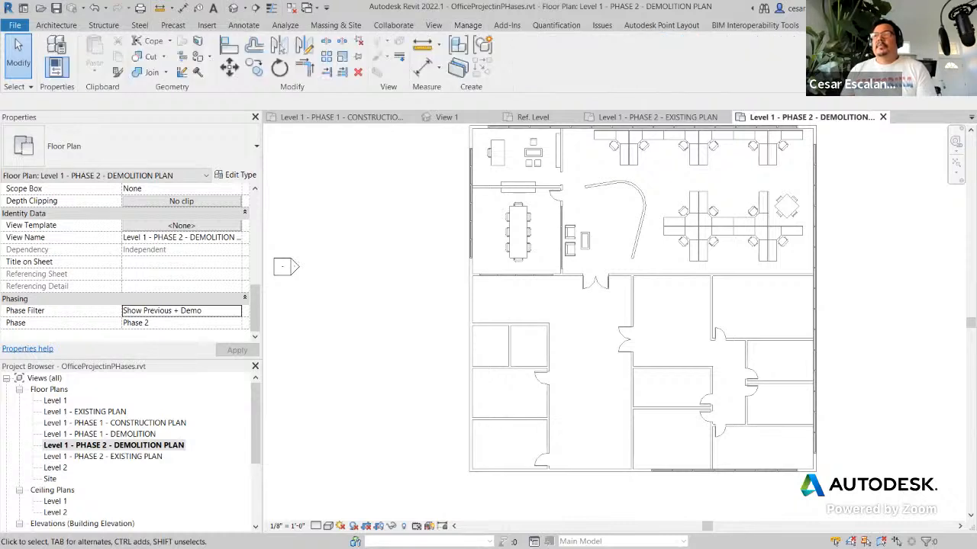
click(198, 71)
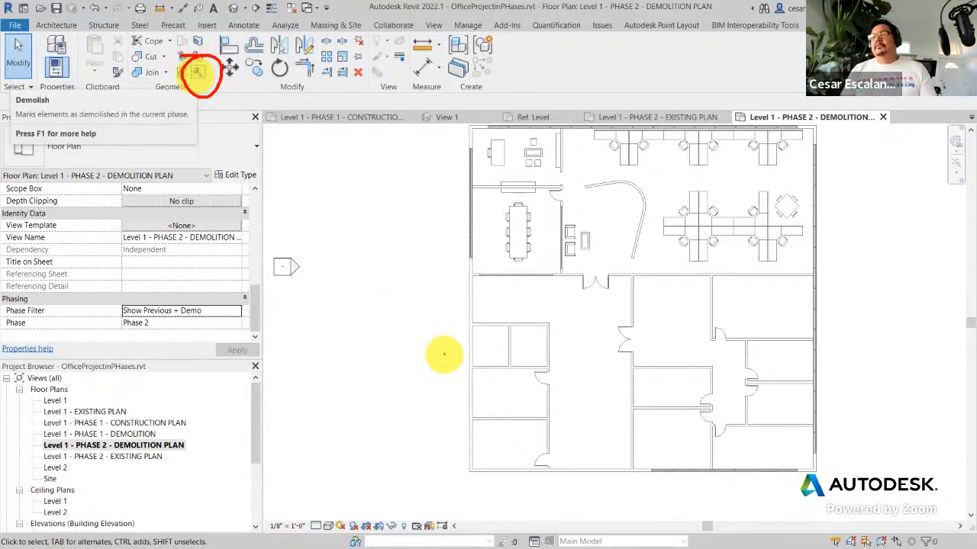
click(198, 72)
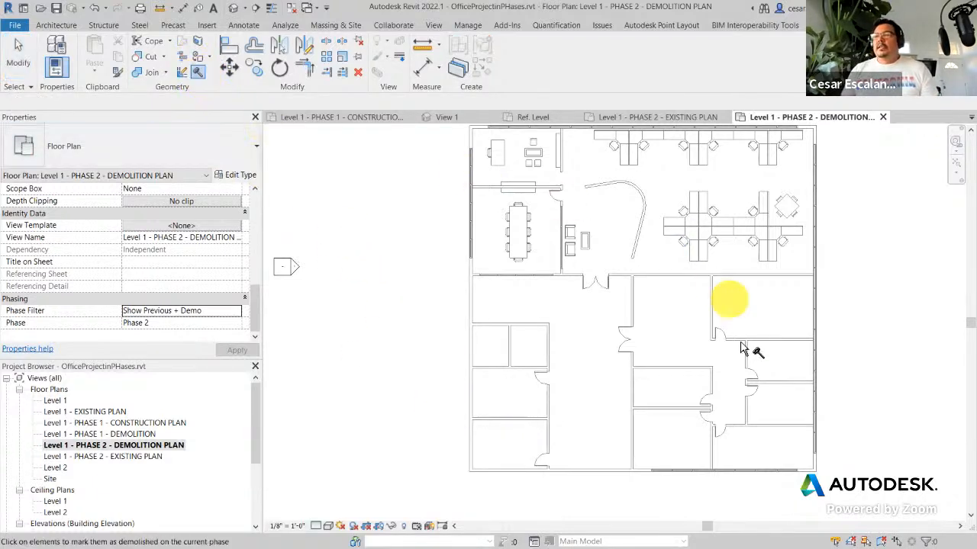
click(778, 425)
click(747, 404)
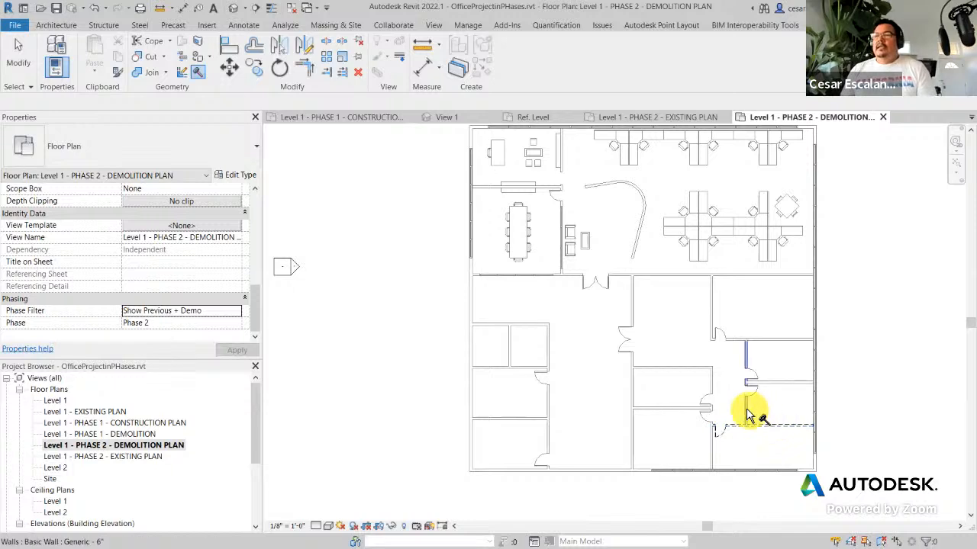
click(778, 382)
click(769, 339)
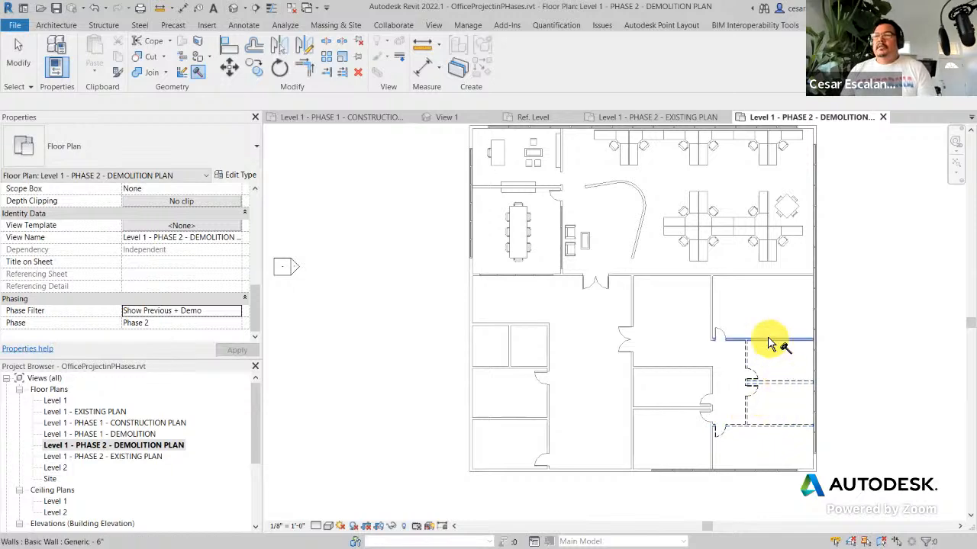
click(712, 305)
click(632, 309)
click(673, 369)
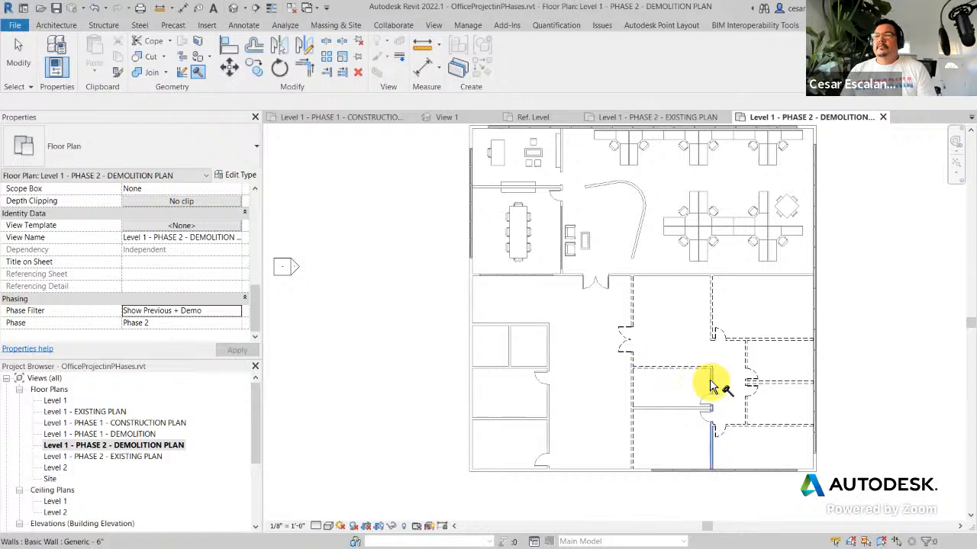
click(710, 386)
click(696, 410)
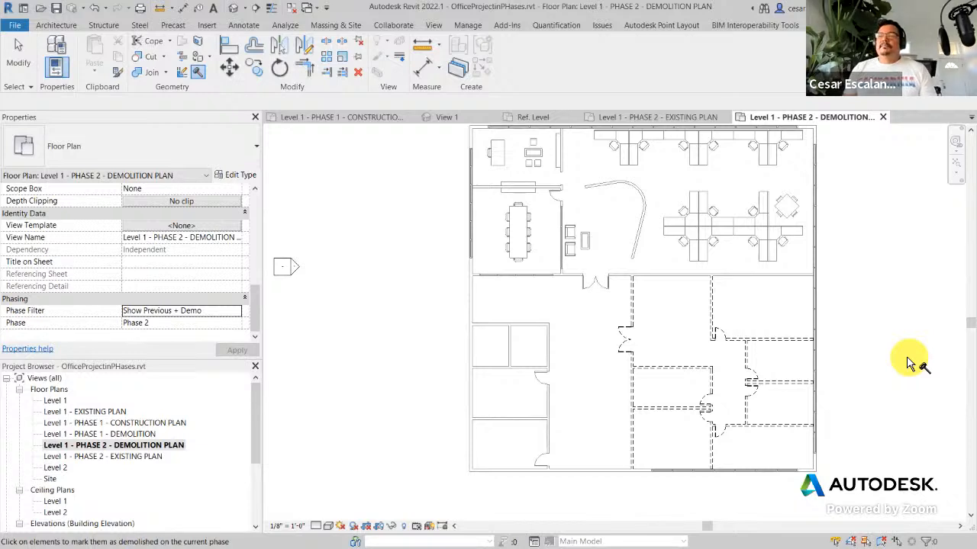
key(Escape)
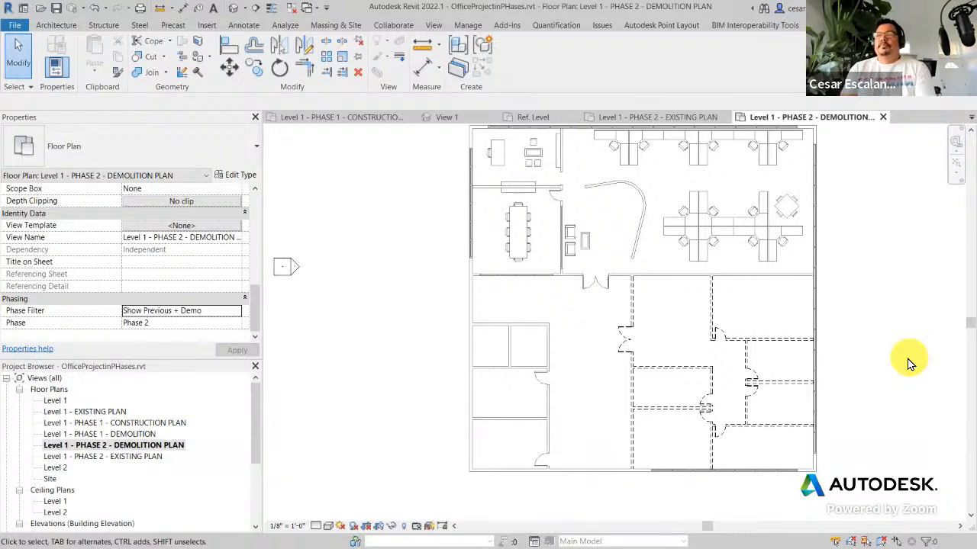
scroll(595, 339, up, 5)
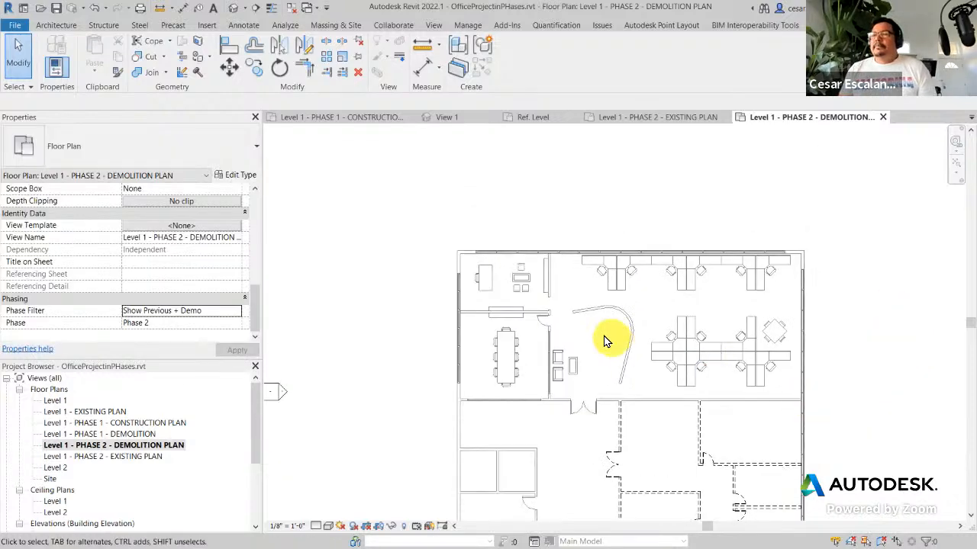
Step: Duplicate the Level 1 - PHASE 2 - DEMOLITION PLAN view without detailing
scroll(576, 343, down, 5)
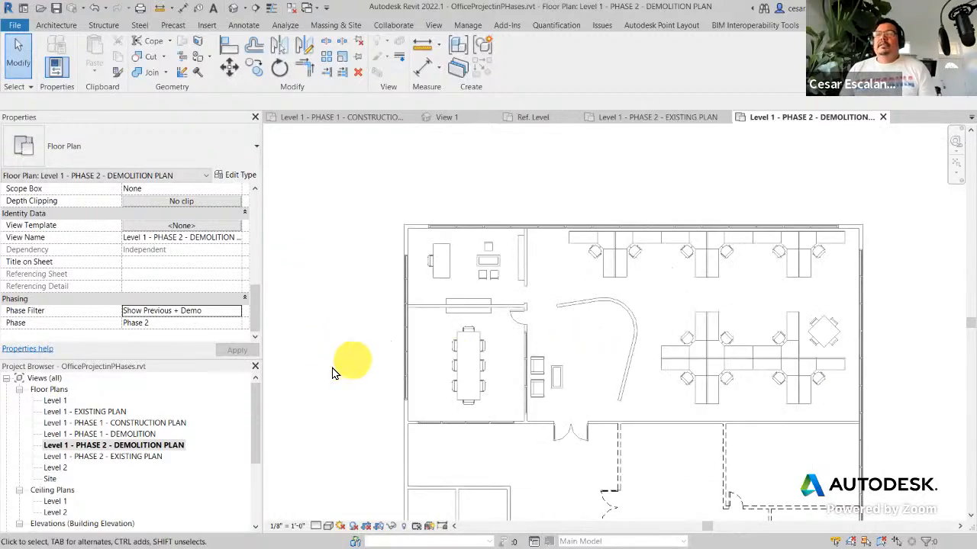
middle_drag(338, 359, 336, 222)
scroll(348, 244, down, 4)
scroll(354, 258, up, 1)
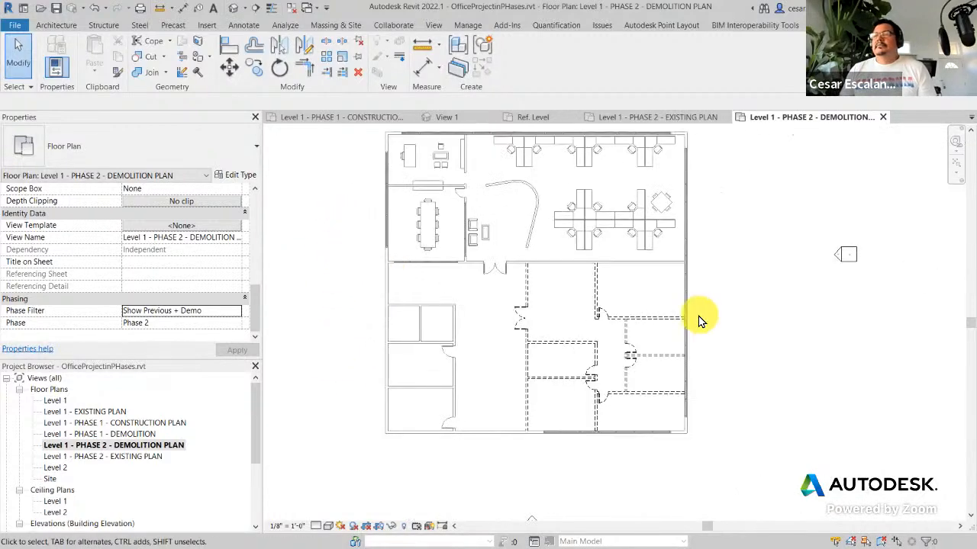
middle_drag(710, 326, 737, 340)
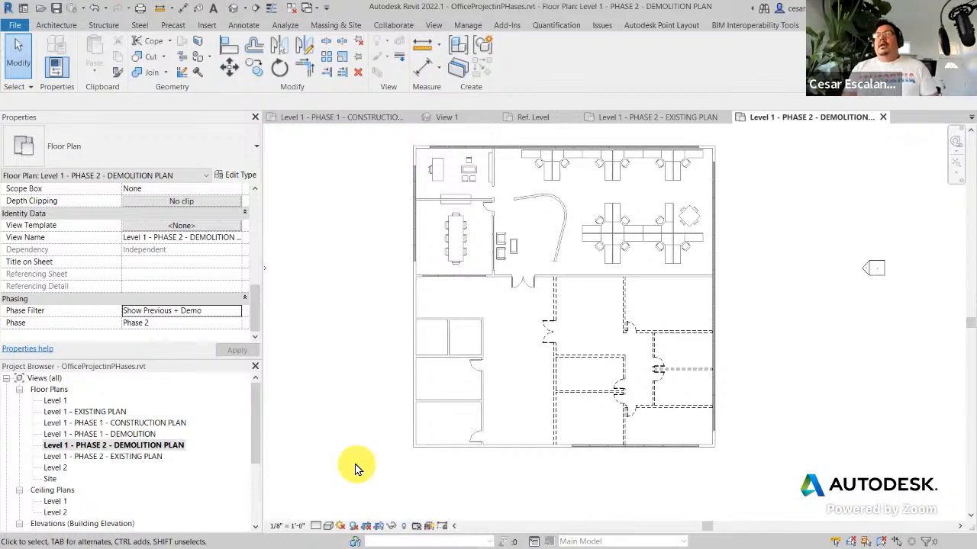
right_click(183, 446)
mouse_move(332, 280)
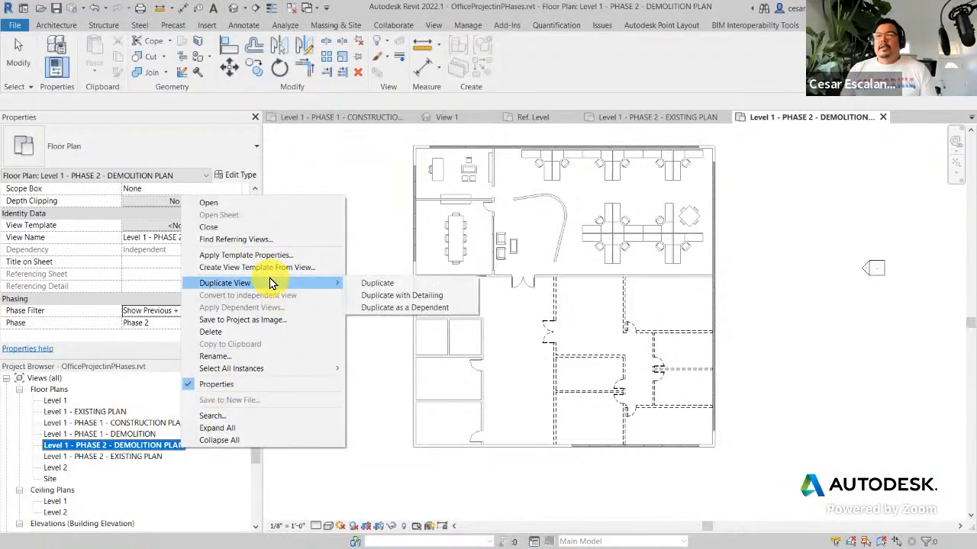
click(367, 284)
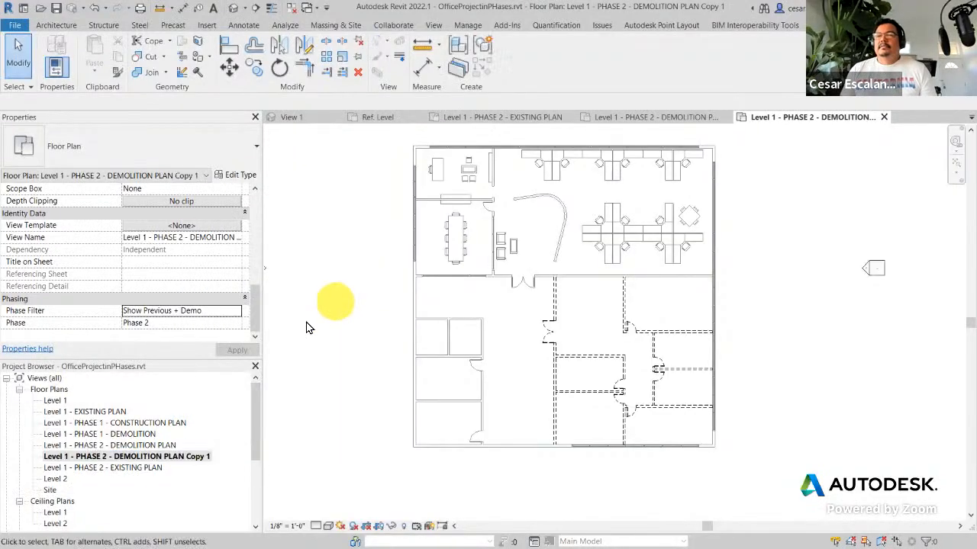
Step: Rename the duplicated demolition plan as Level 1 - PHASE 2 - CONSTRUCTION PLAN - OPTION 1
click(183, 457)
right_click(183, 462)
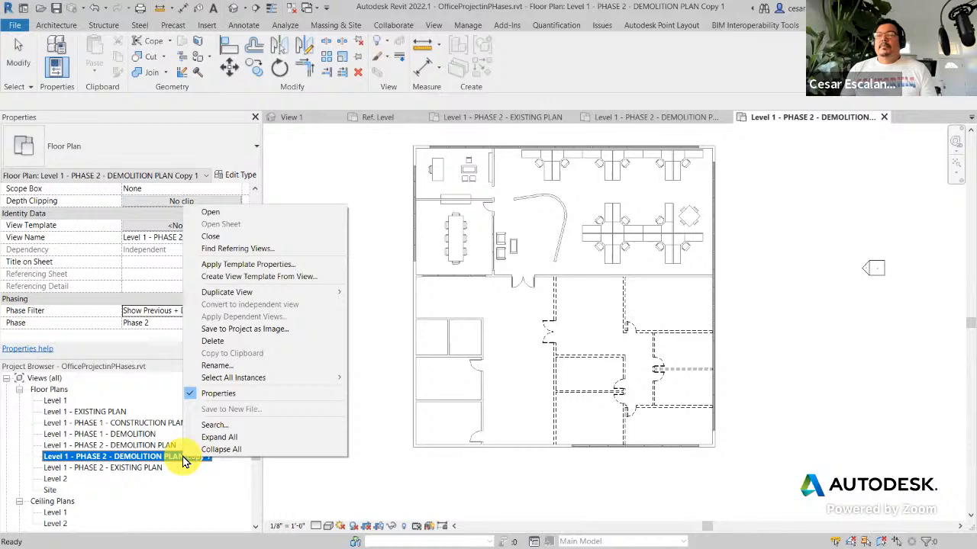
click(241, 369)
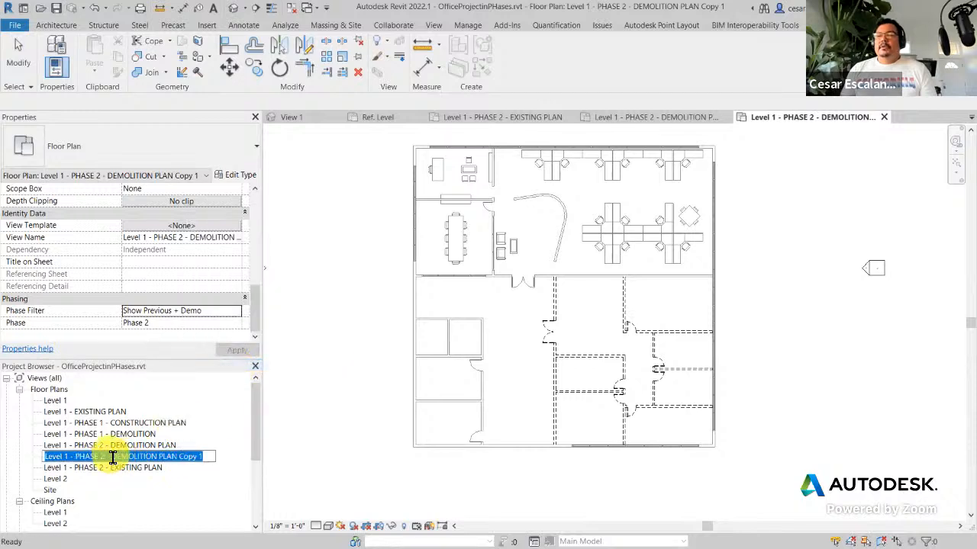
drag(112, 456, 278, 455)
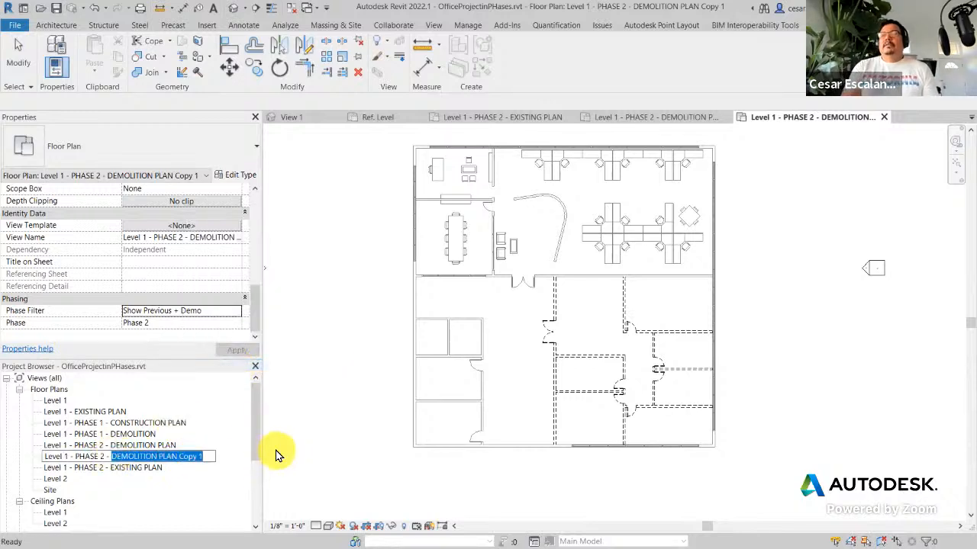
text(CONS)
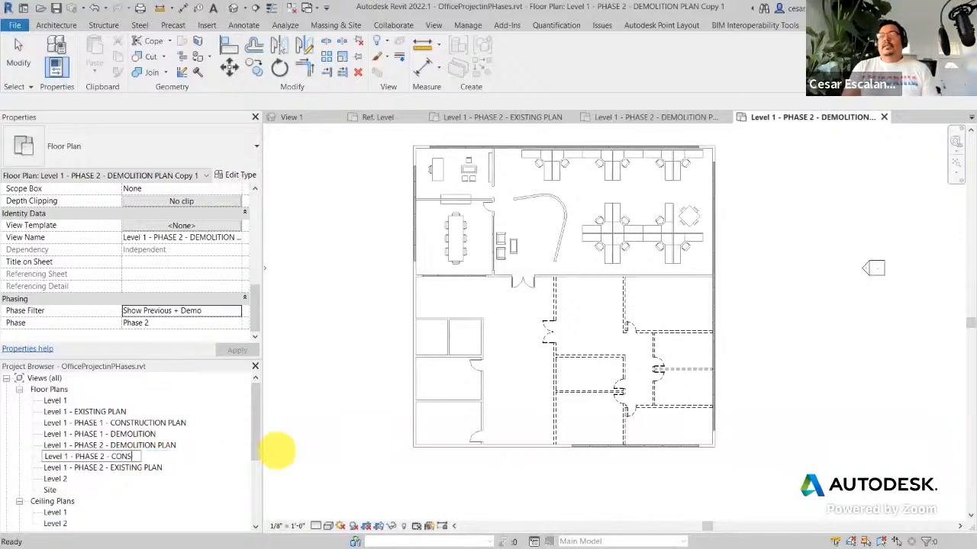
text(TRUCTION PLAN)
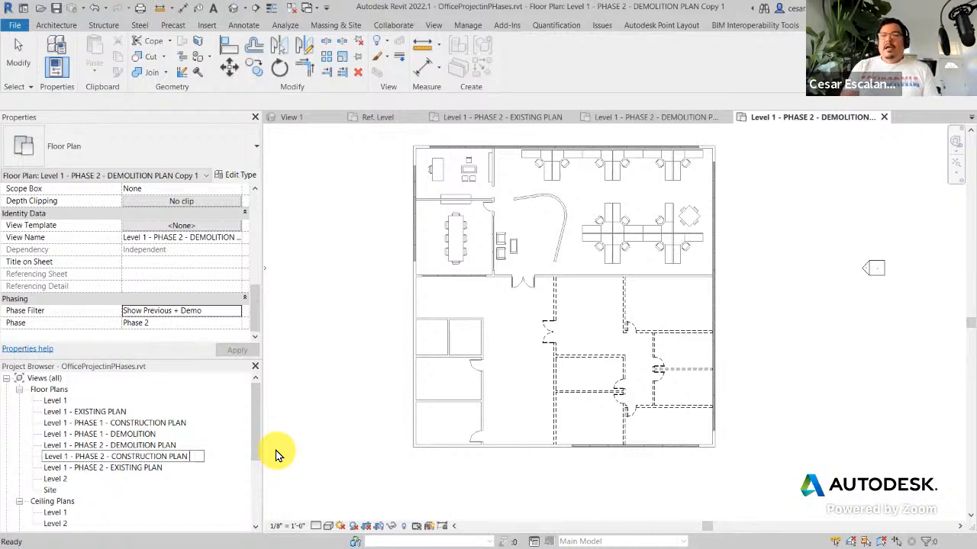
text(- )
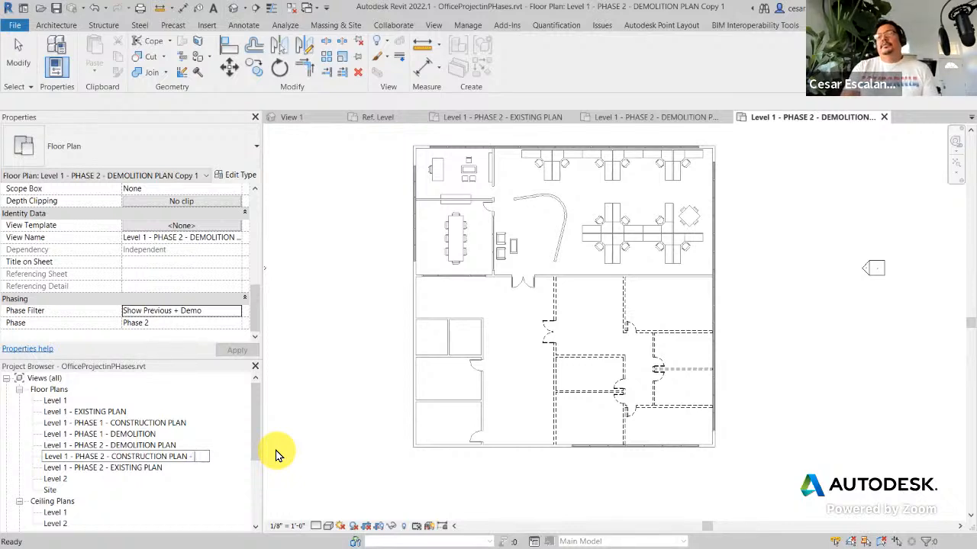
text(OPTION)
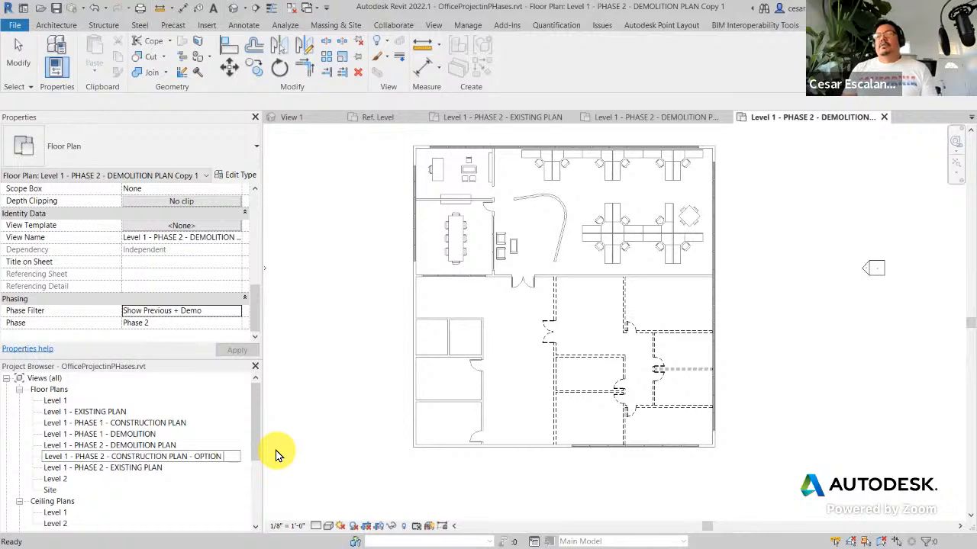
text( 1)
key(Return)
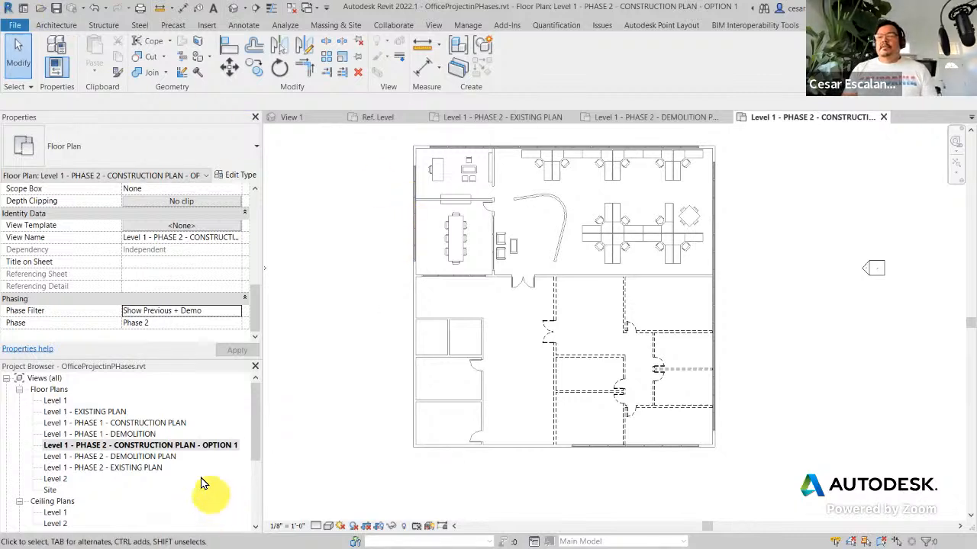
Step: Apply the Show Previous + New phase filter to the Phase 2 construction plan
click(135, 457)
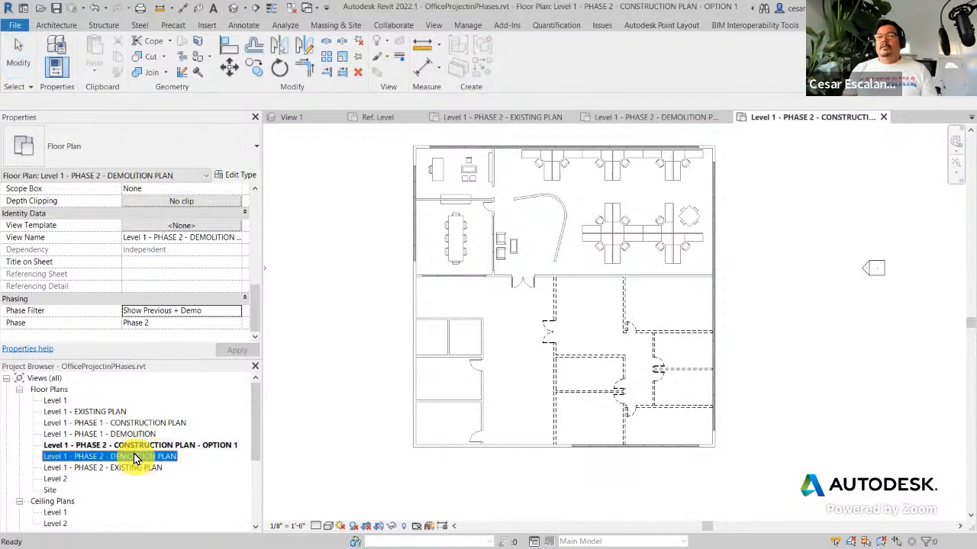
click(133, 446)
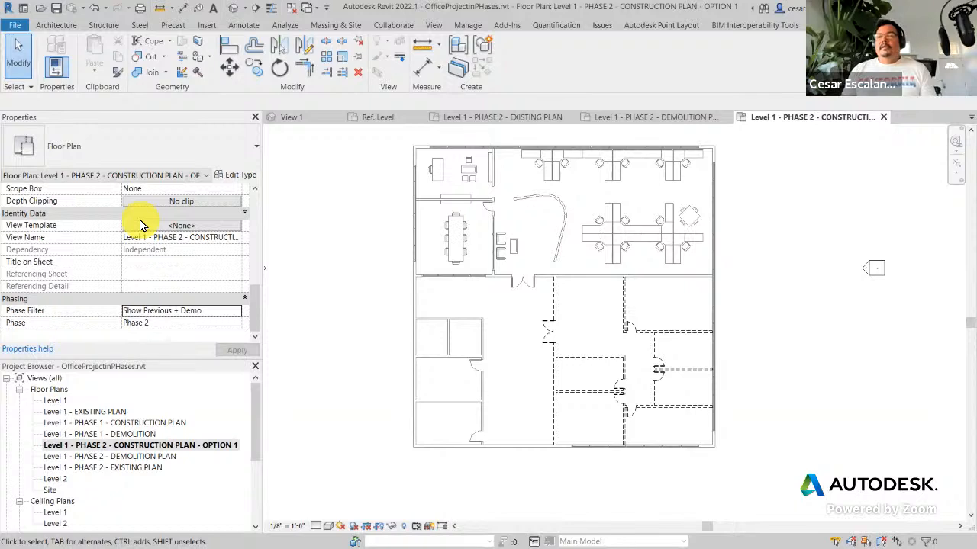
click(235, 313)
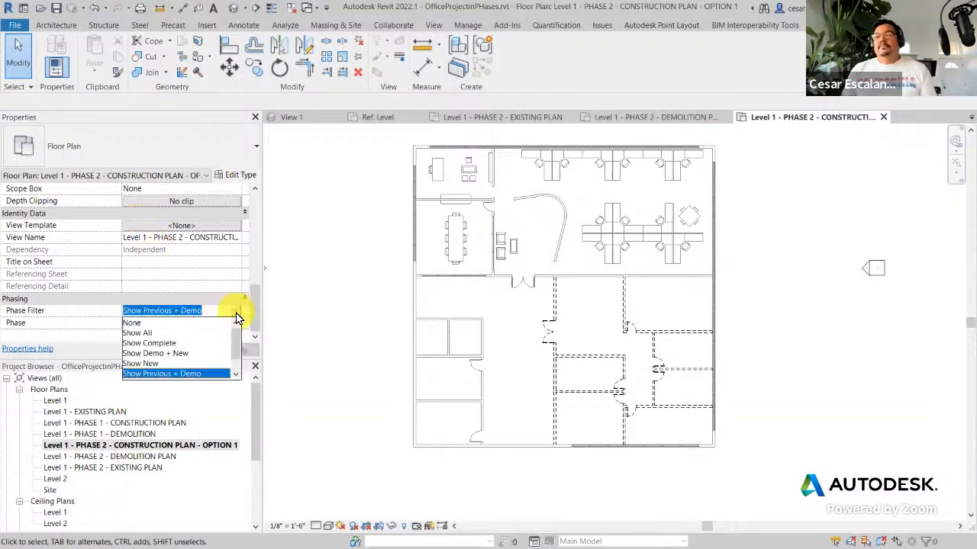
drag(236, 347, 234, 363)
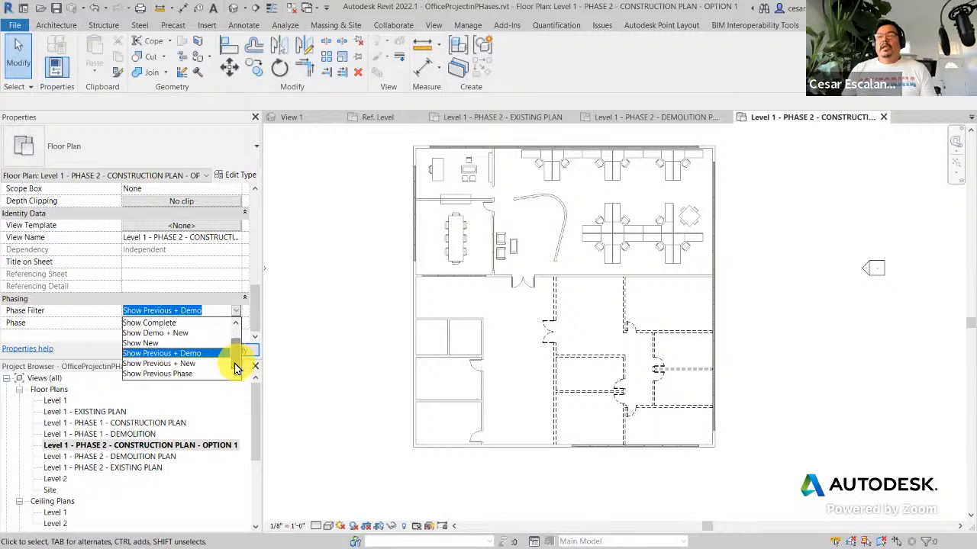
click(161, 365)
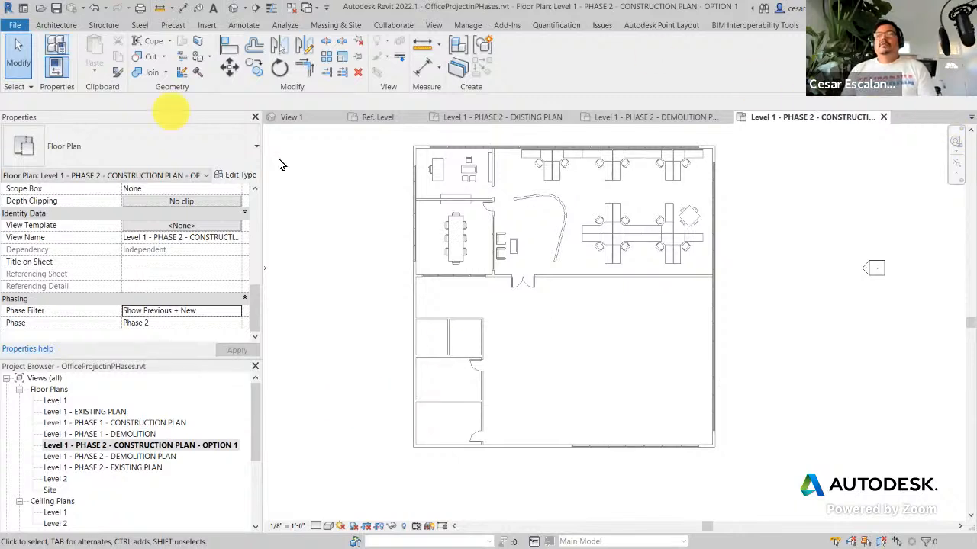
middle_drag(353, 245, 373, 269)
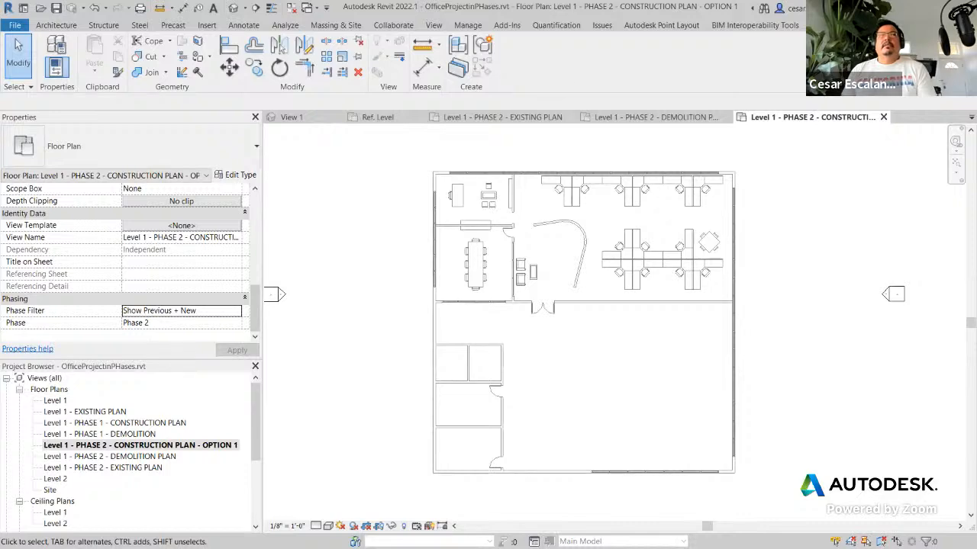
key(alt+Tab)
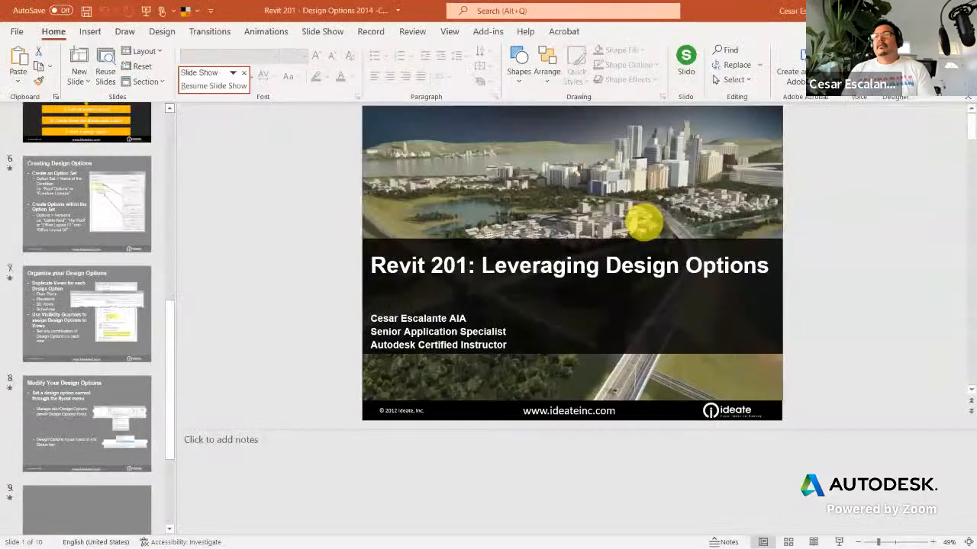
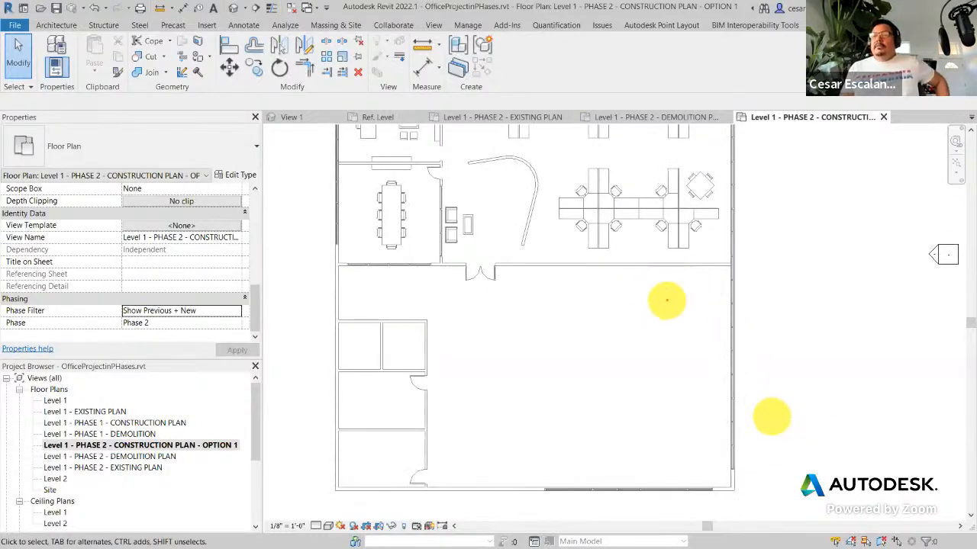
mouse_move(718, 284)
mouse_down()
mouse_move(601, 271)
mouse_move(514, 412)
mouse_move(726, 375)
mouse_move(664, 267)
mouse_up()
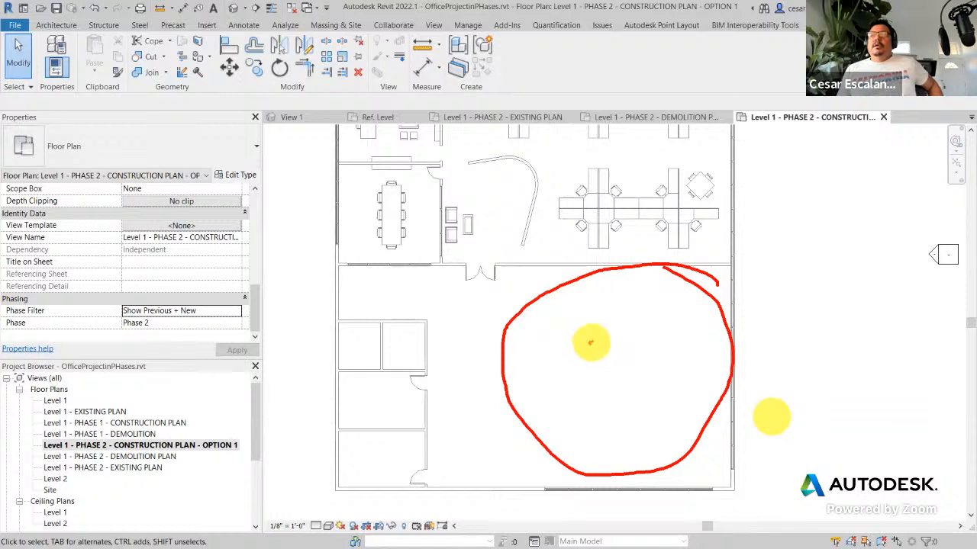
mouse_move(589, 336)
mouse_down()
mouse_move(562, 342)
mouse_move(620, 365)
mouse_move(638, 346)
mouse_up()
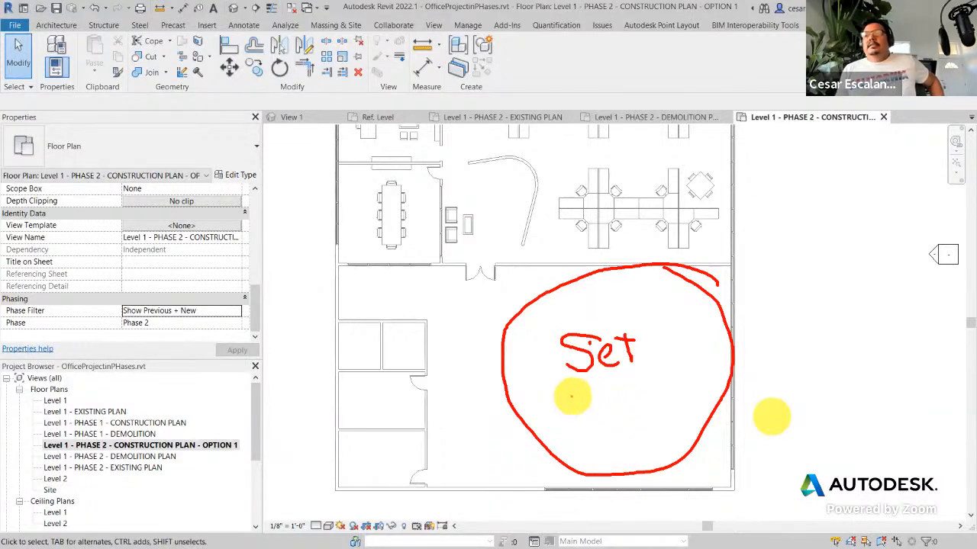
mouse_move(569, 395)
mouse_down()
mouse_move(595, 392)
mouse_move(592, 415)
mouse_move(606, 406)
mouse_up()
mouse_move(567, 440)
mouse_down()
mouse_move(583, 439)
mouse_move(593, 454)
mouse_move(607, 440)
mouse_move(595, 453)
mouse_up()
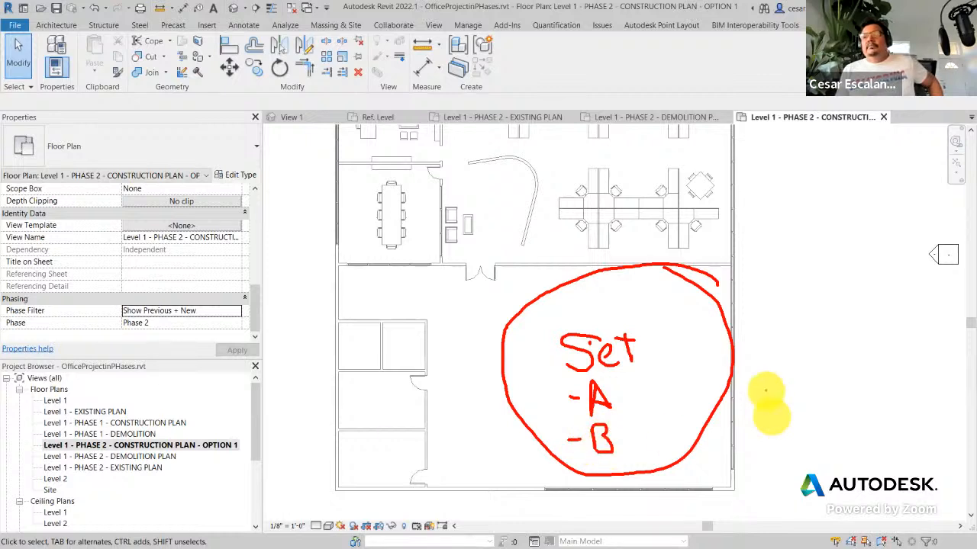
key(Escape)
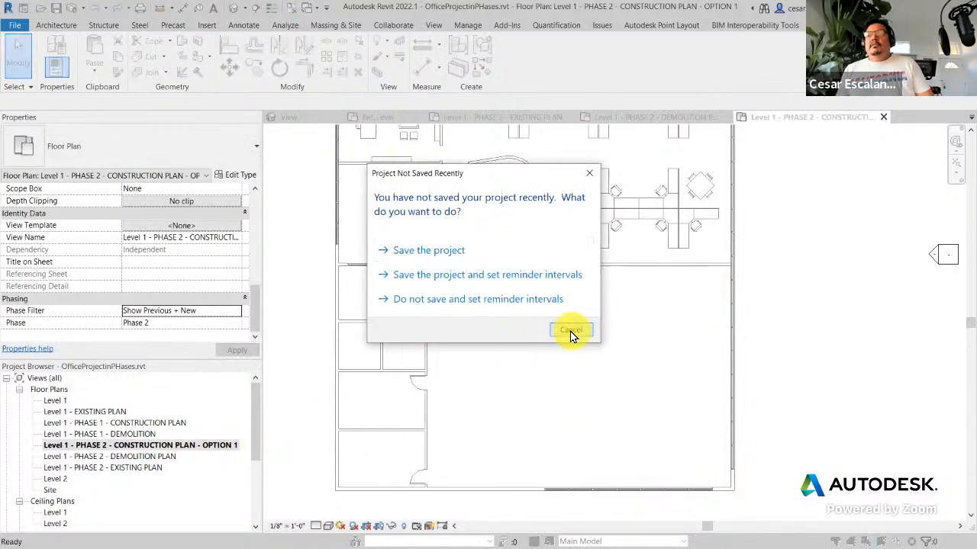
Step: Dismiss the save reminder without saving and rename the Phase 2 construction plan as Level 1 - PHASE 2 - CONSTRUCTION PLAN - OPTION A
click(571, 333)
right_click(177, 452)
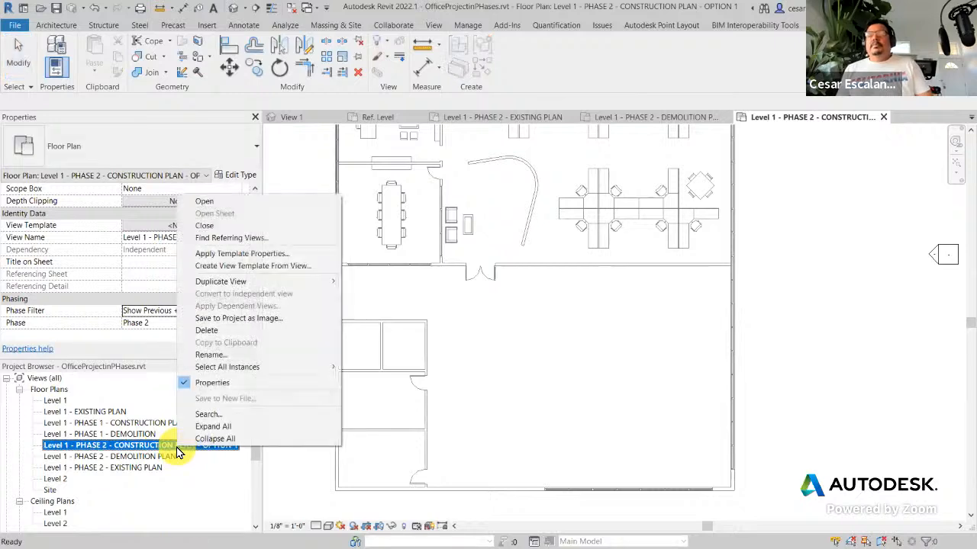
click(220, 355)
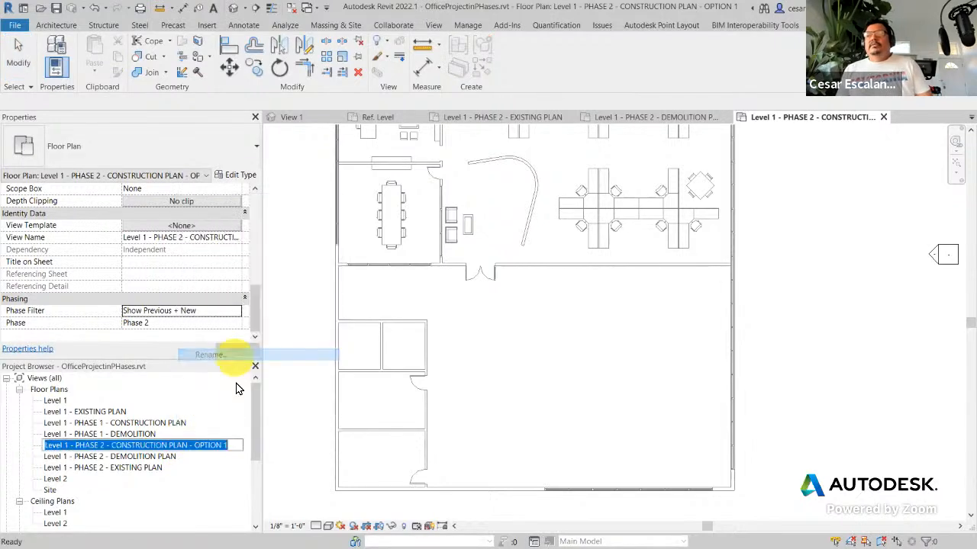
click(224, 445)
text(a)
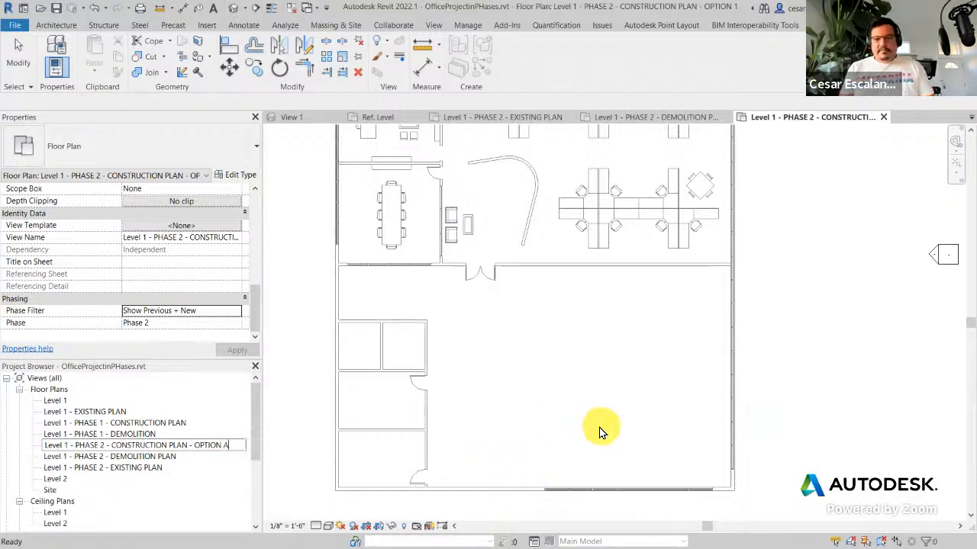
click(781, 401)
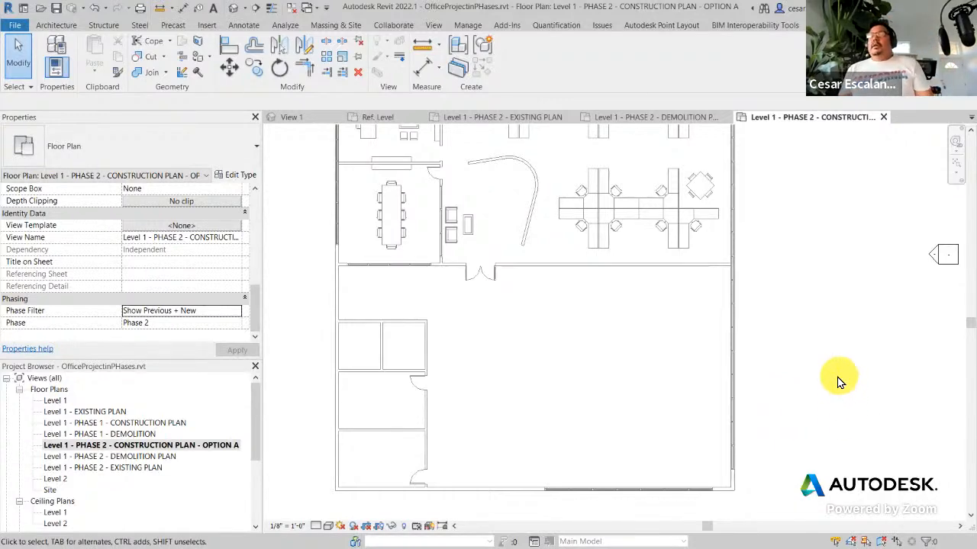
Step: Create a new option set in the project's Design Options
scroll(811, 364, down, 3)
mouse_move(813, 370)
middle_down()
mouse_move(829, 399)
mouse_move(805, 359)
middle_up()
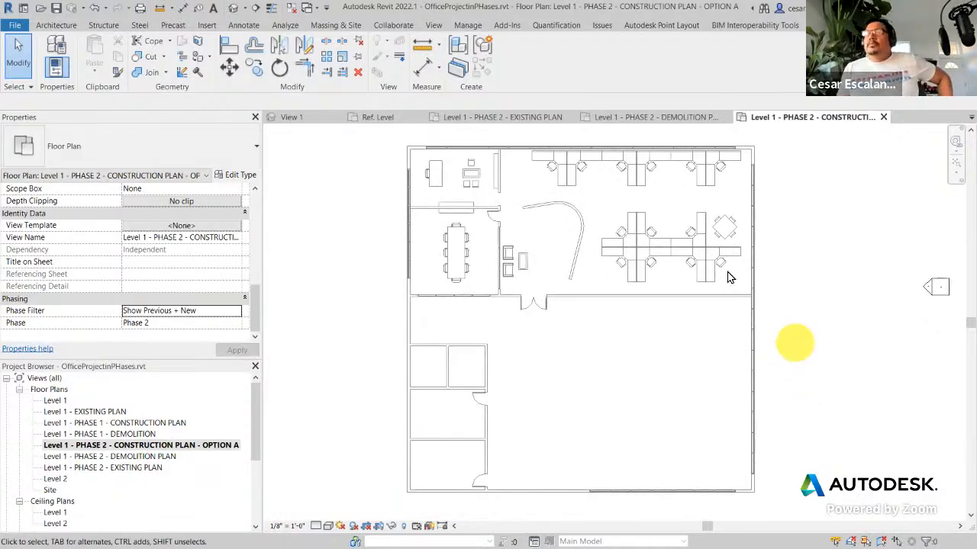
click(435, 26)
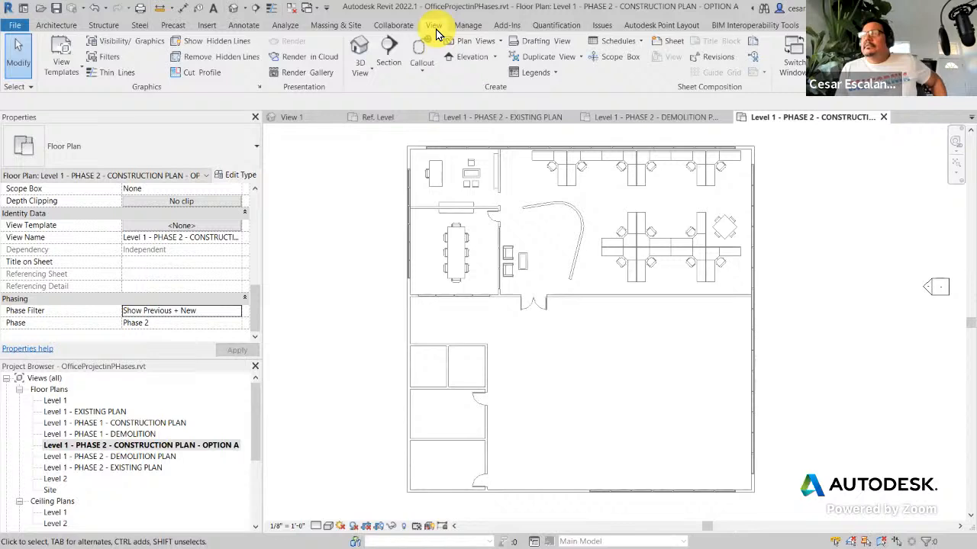
click(468, 27)
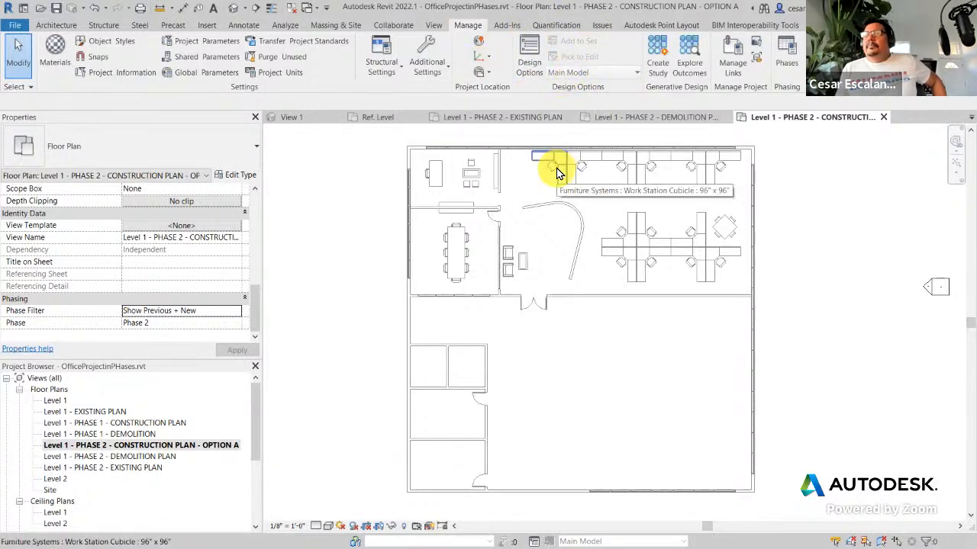
click(532, 67)
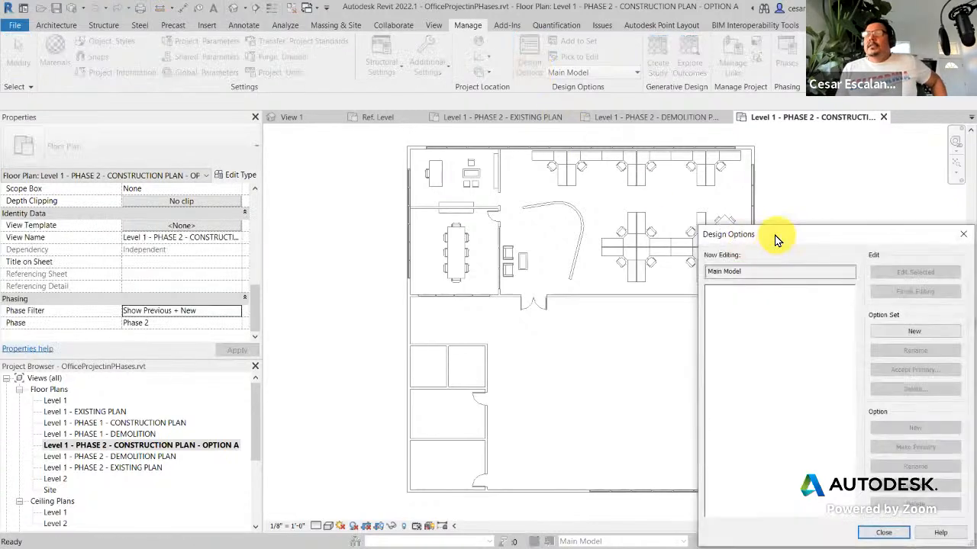
drag(775, 234, 350, 69)
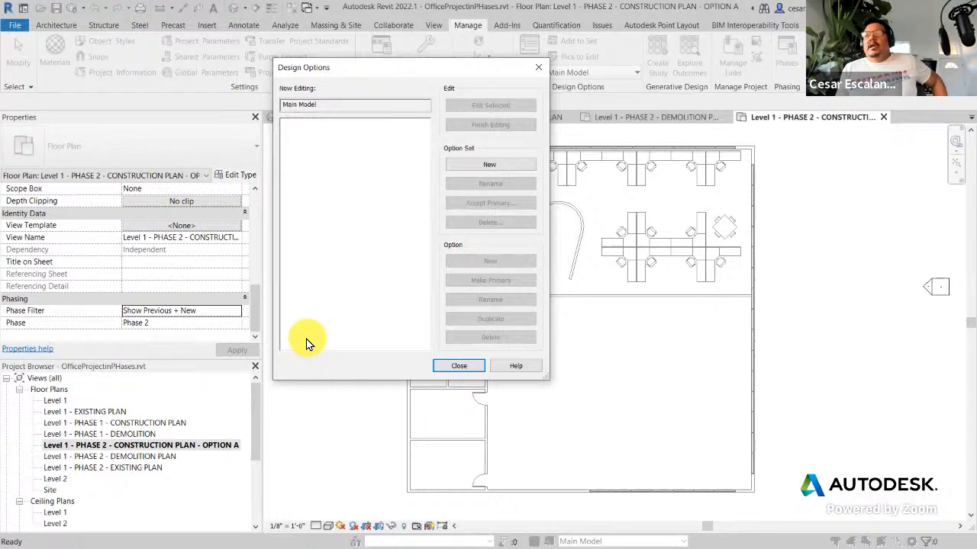
click(496, 166)
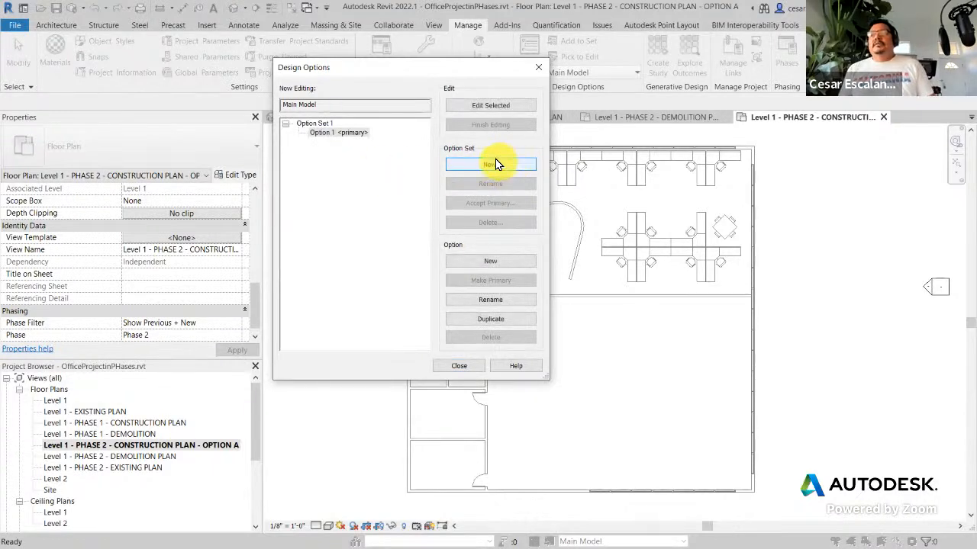
Step: Rename the new option set Option Set 1 as Office Suite Phase 2 Options
click(320, 125)
click(332, 132)
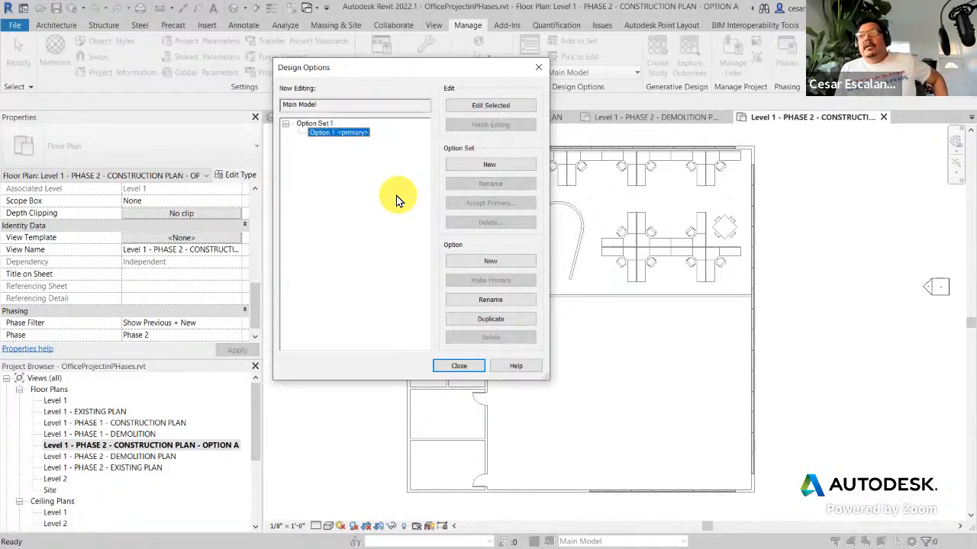
click(315, 123)
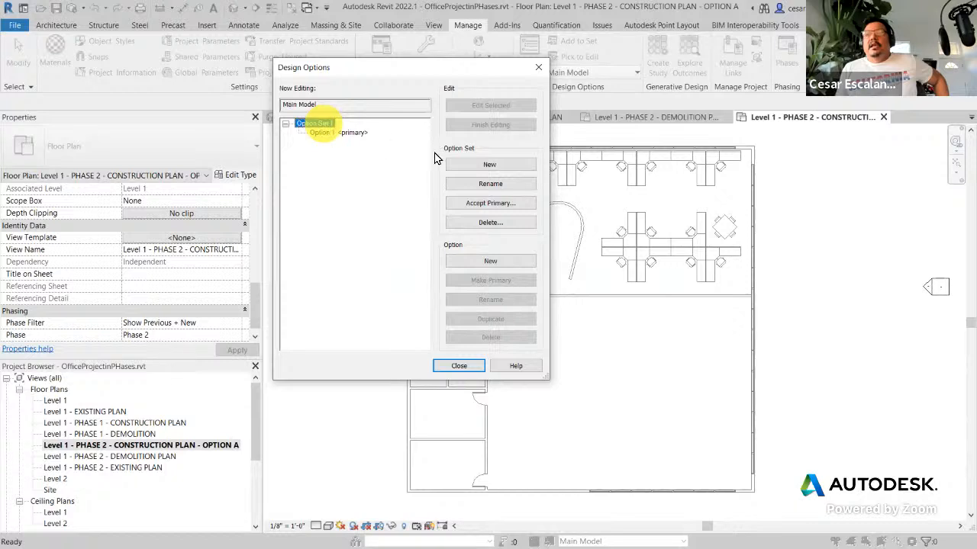
click(490, 183)
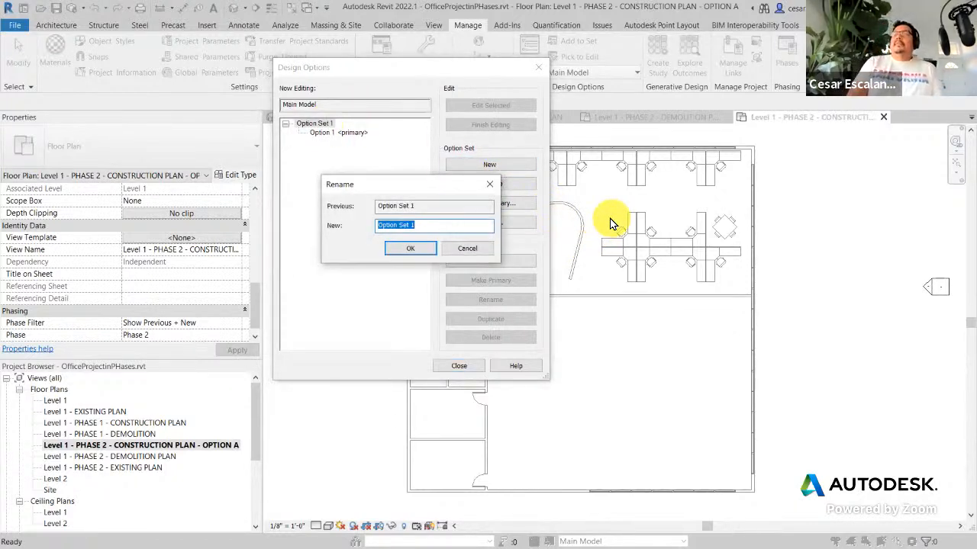
text(of)
key(BackSpace)
key(BackSpace)
text(Office Suite Phase 2)
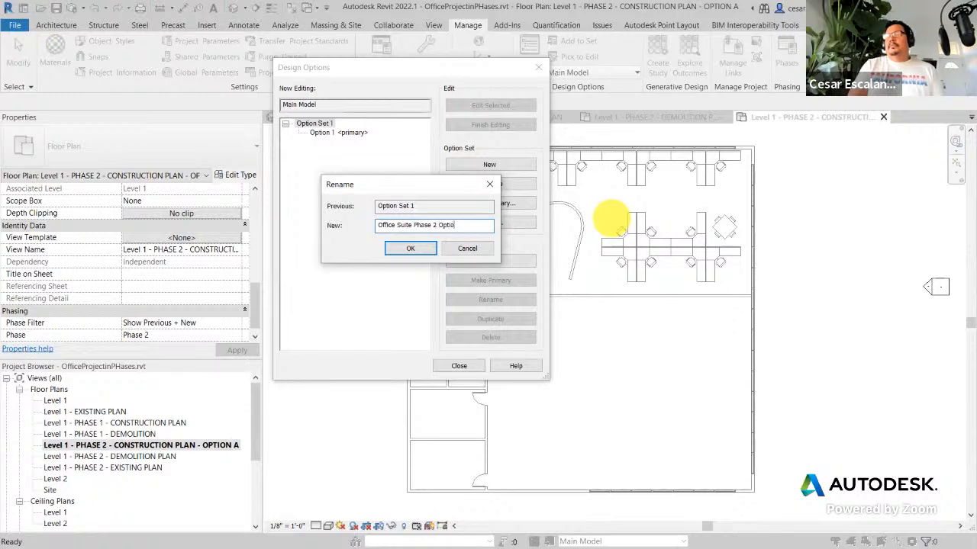
click(413, 253)
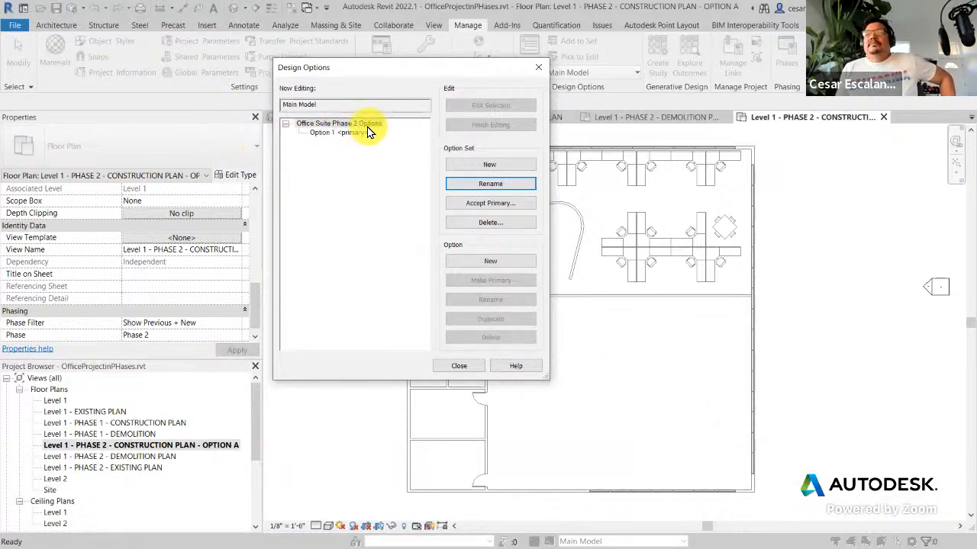
Step: Rename the set's primary option, Option 1, as Option A and close the Design Options dialog
click(324, 135)
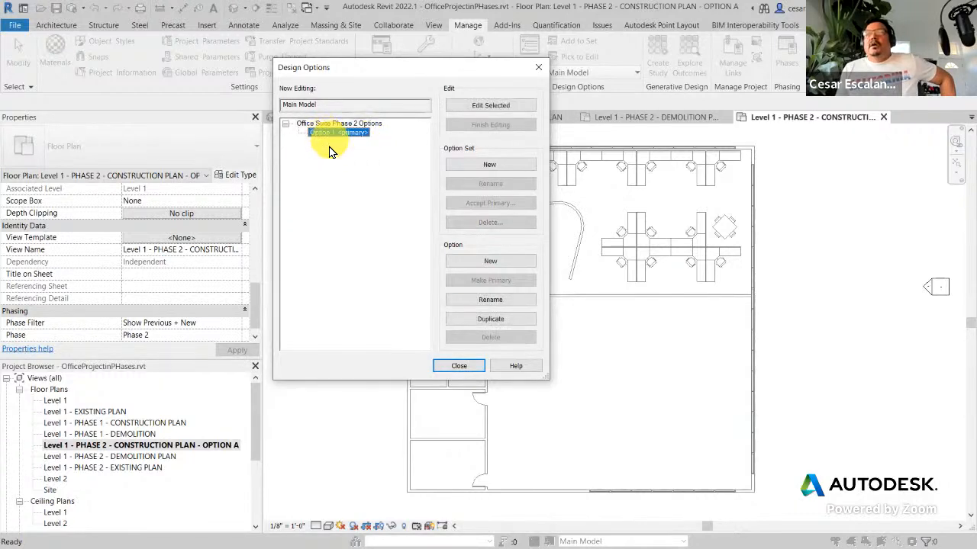
click(494, 299)
text(Option A)
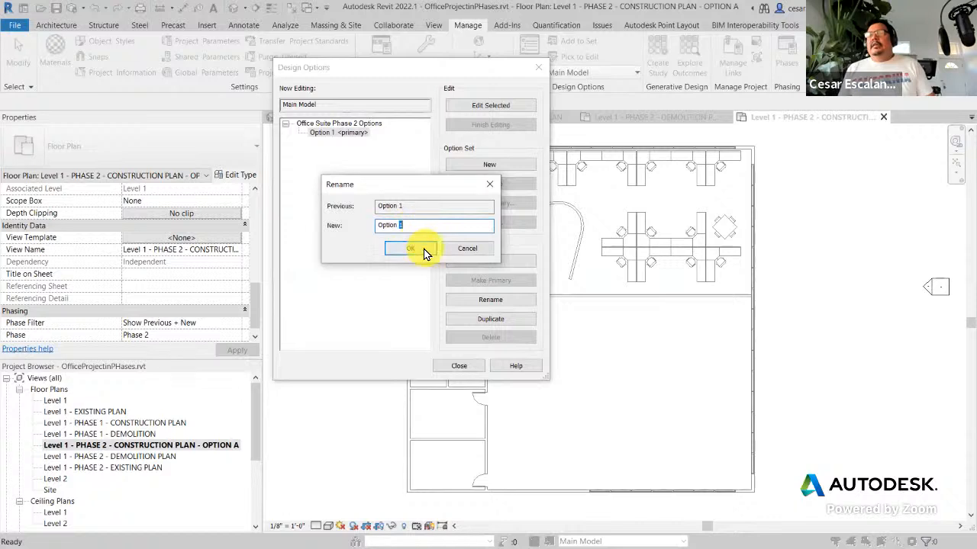
click(424, 248)
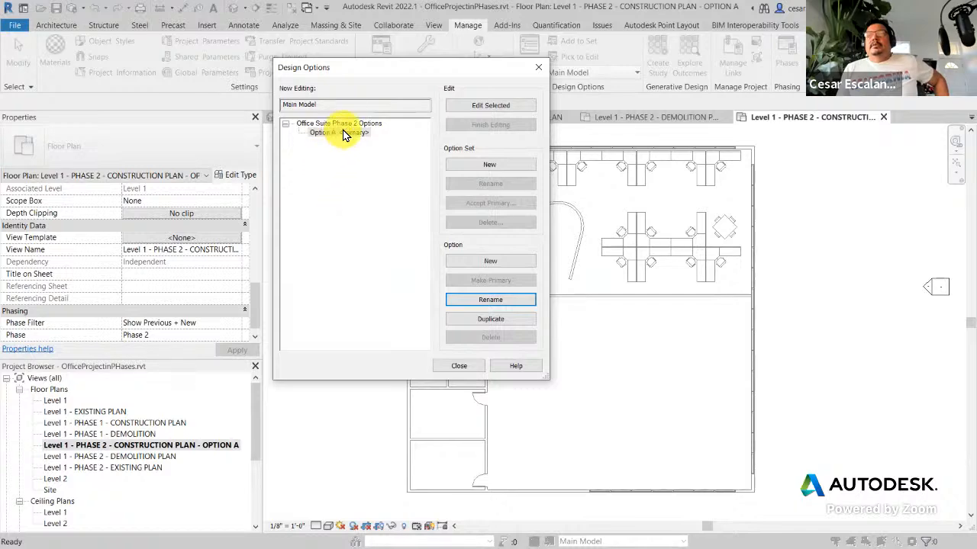
click(455, 365)
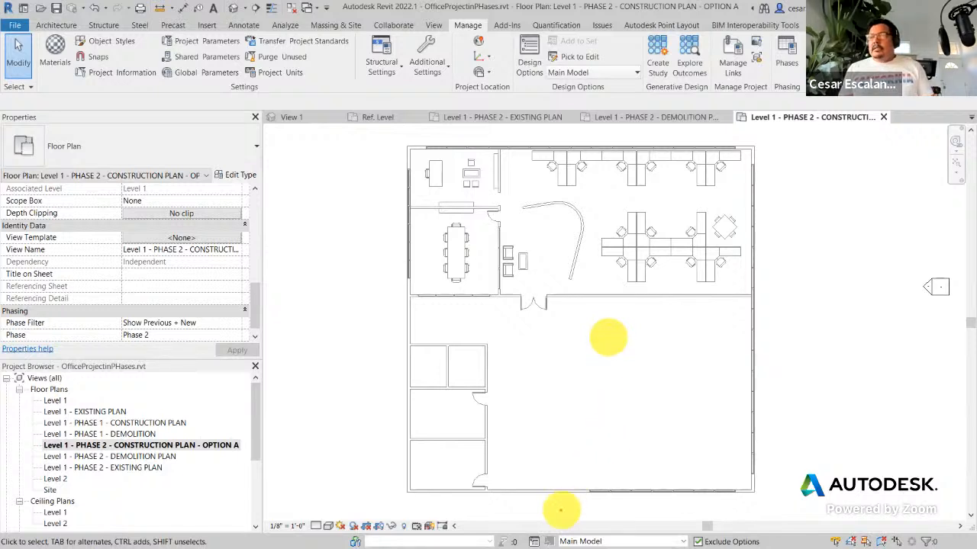
mouse_move(541, 516)
mouse_down()
mouse_move(622, 543)
mouse_move(784, 542)
mouse_up()
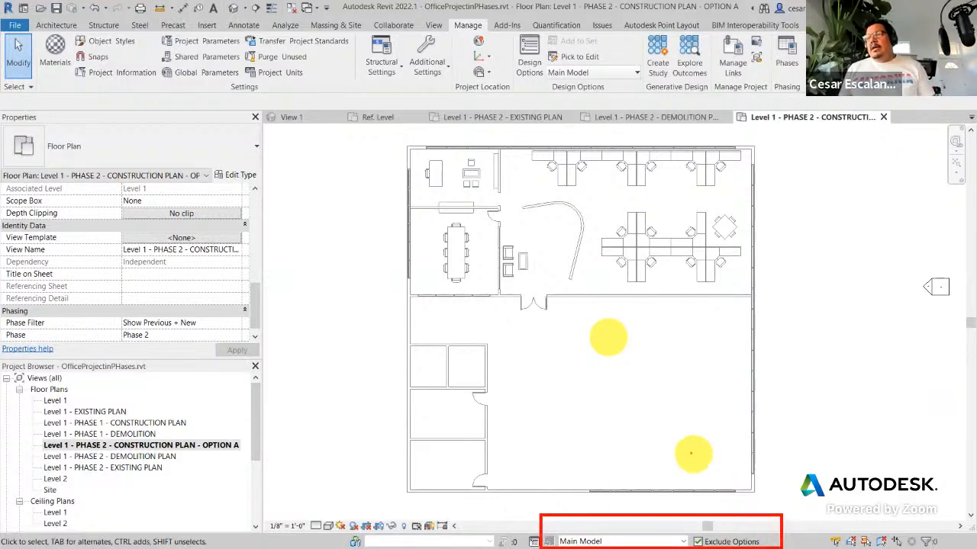
key(t)
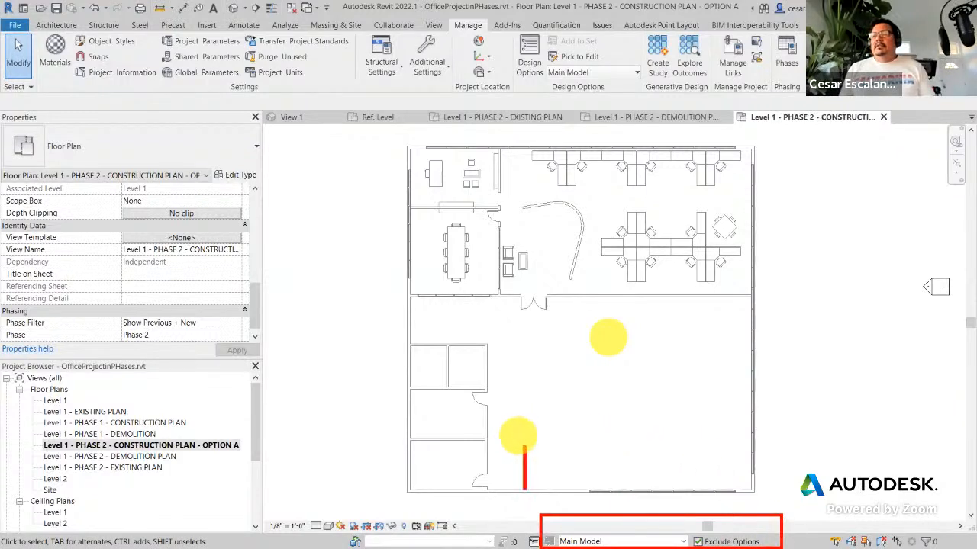
click(520, 436)
text(D)
key(BackSpace)
text(Active Desi)
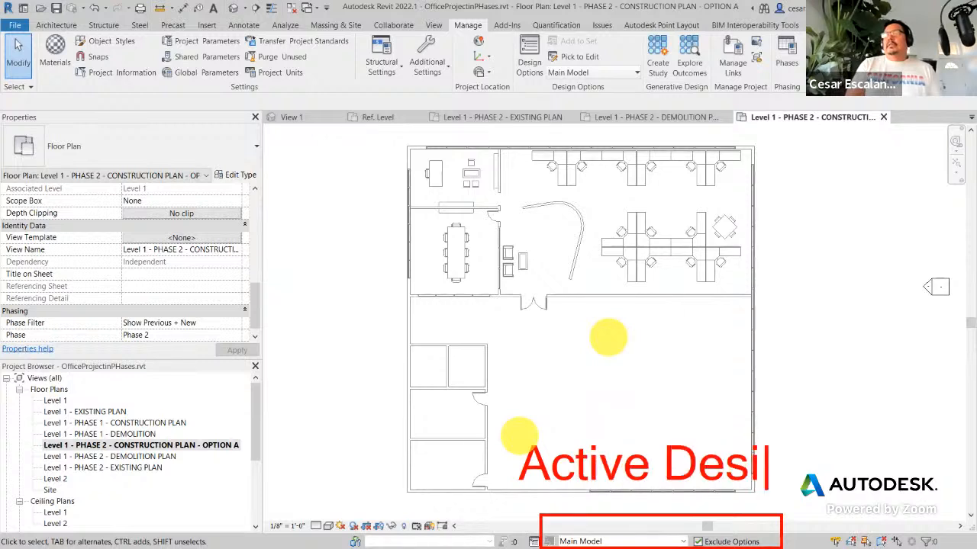
text(gn OPtion)
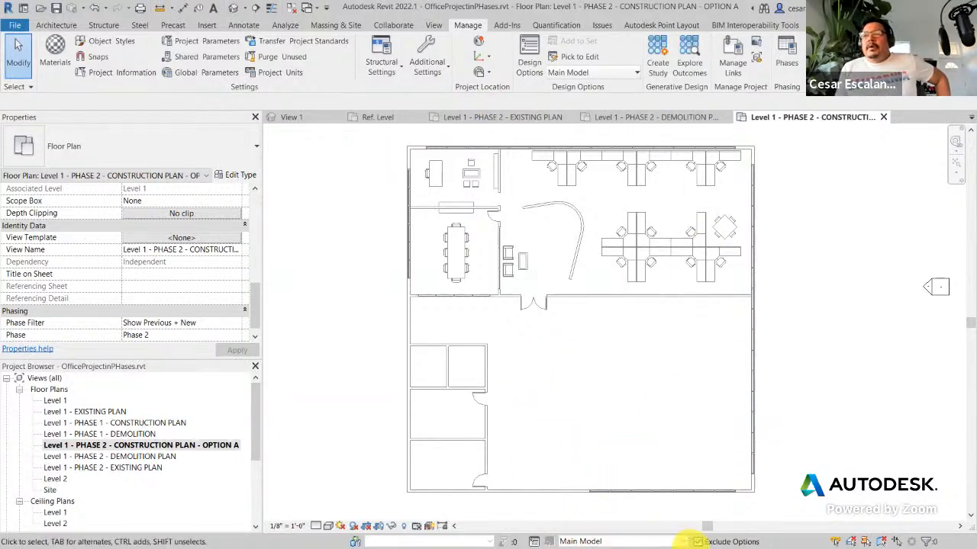
Step: Switch the active design option back and forth between Main Model and Option A, finishing with Option A active
click(684, 541)
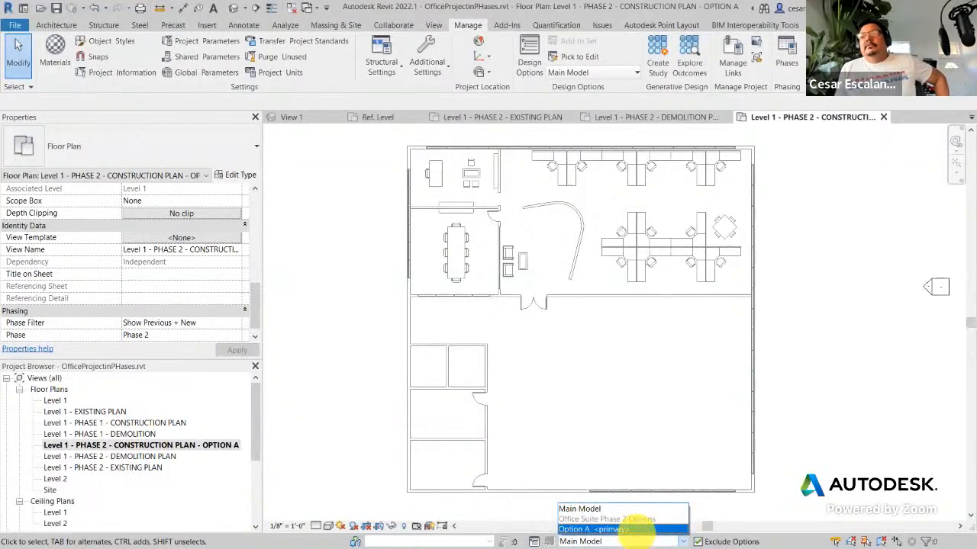
click(634, 529)
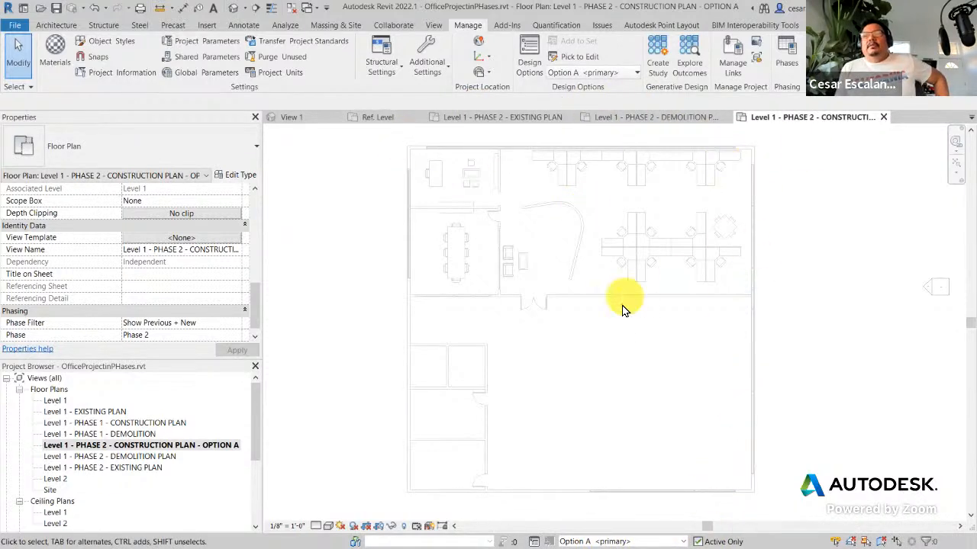
click(681, 539)
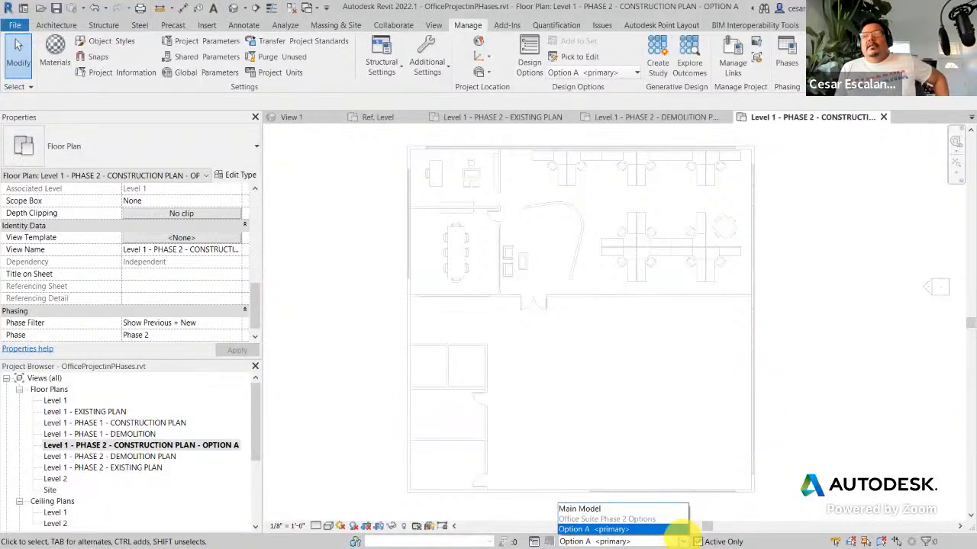
click(660, 509)
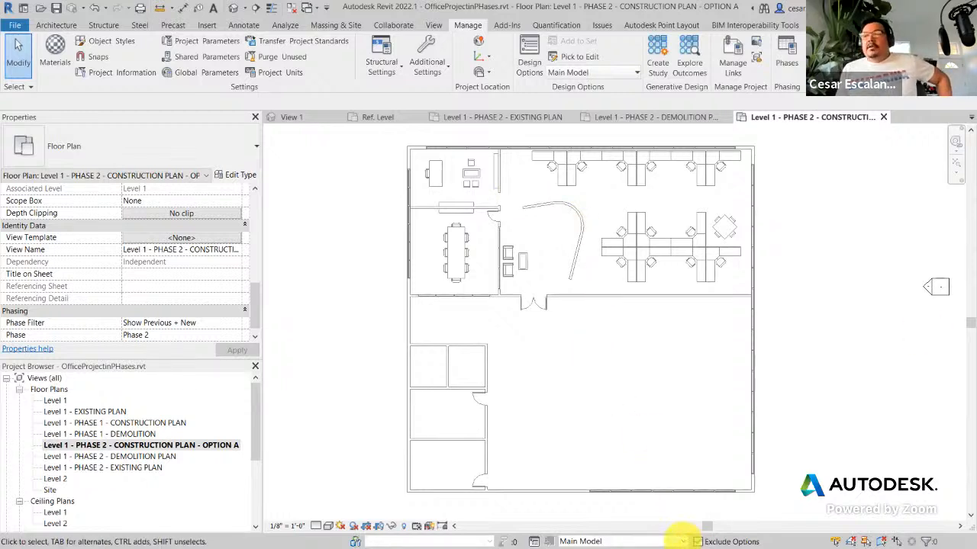
click(683, 540)
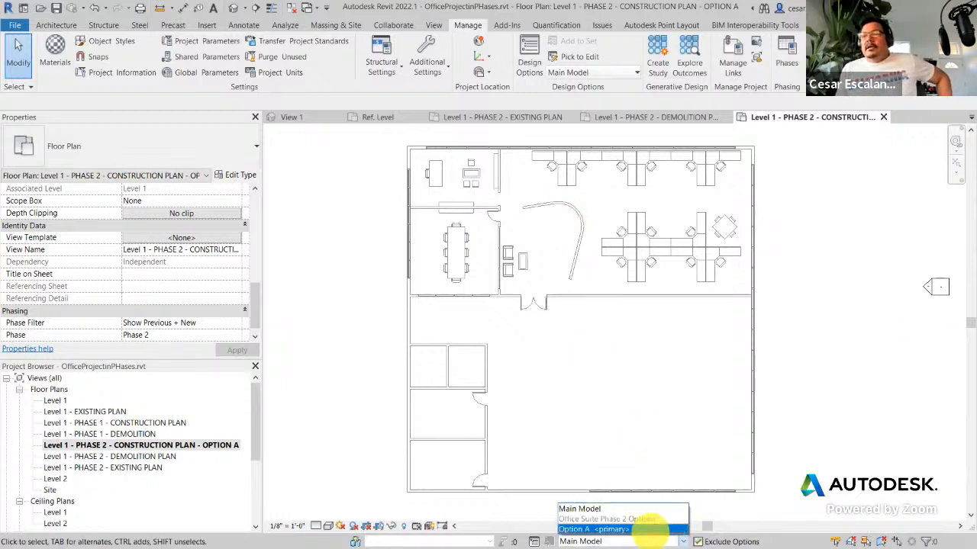
click(647, 530)
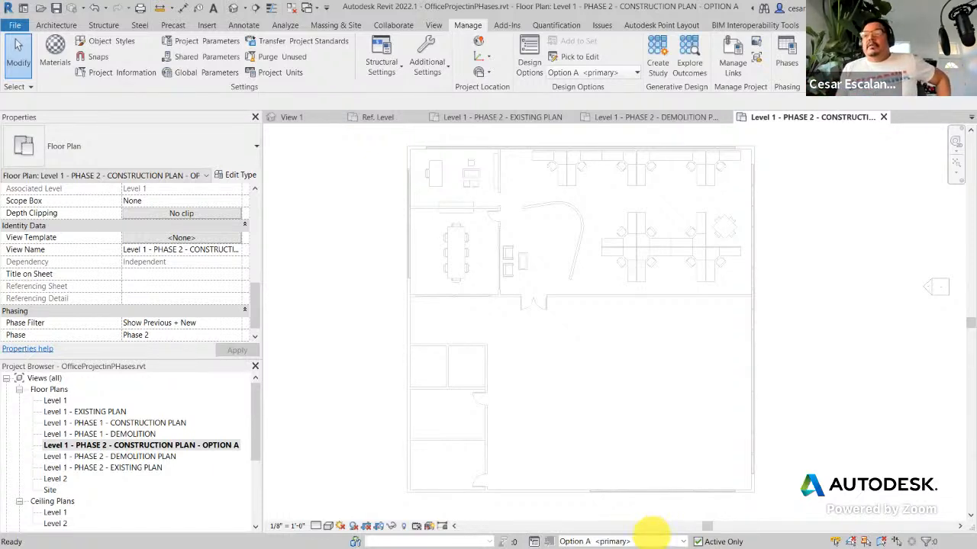
click(661, 541)
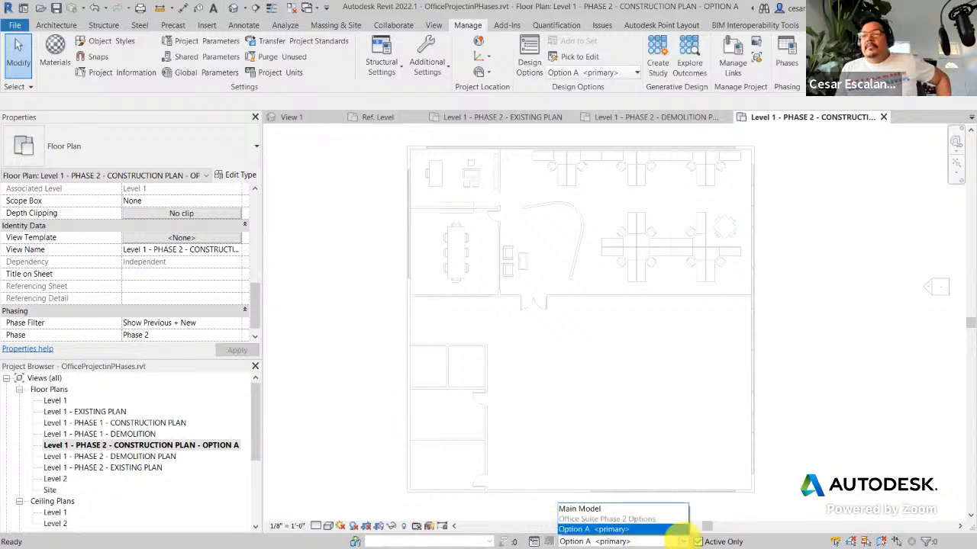
click(649, 510)
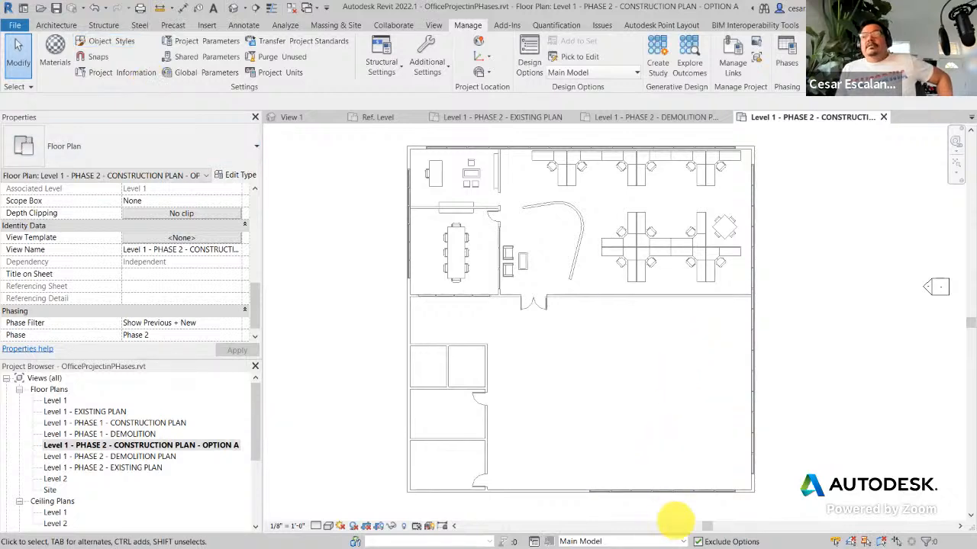
click(674, 541)
click(657, 529)
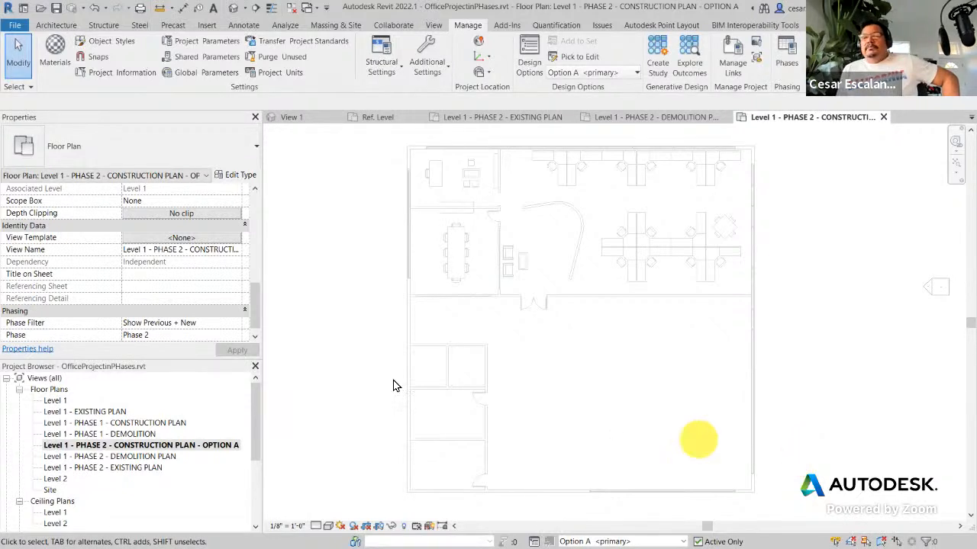
scroll(258, 290, down, 1)
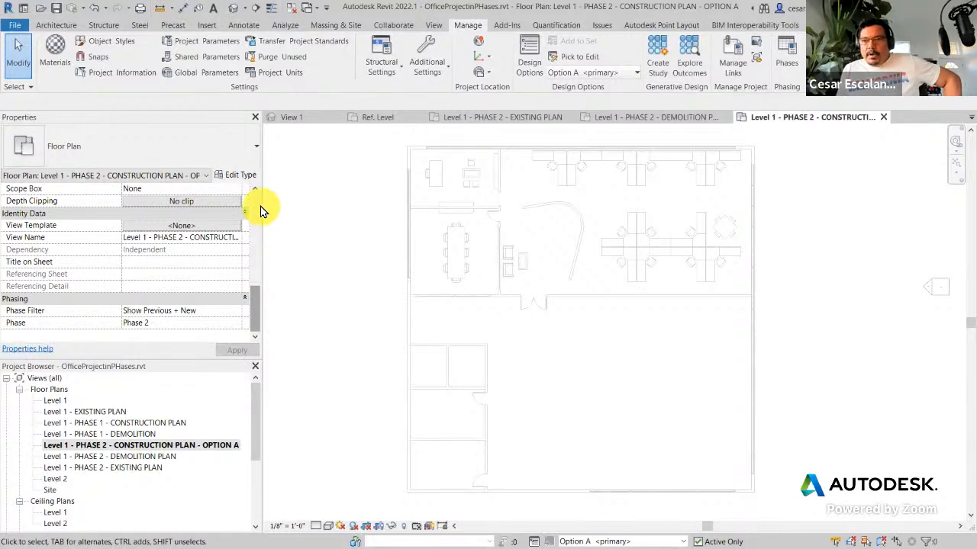
mouse_move(255, 298)
mouse_down()
mouse_move(244, 201)
mouse_move(250, 315)
mouse_up()
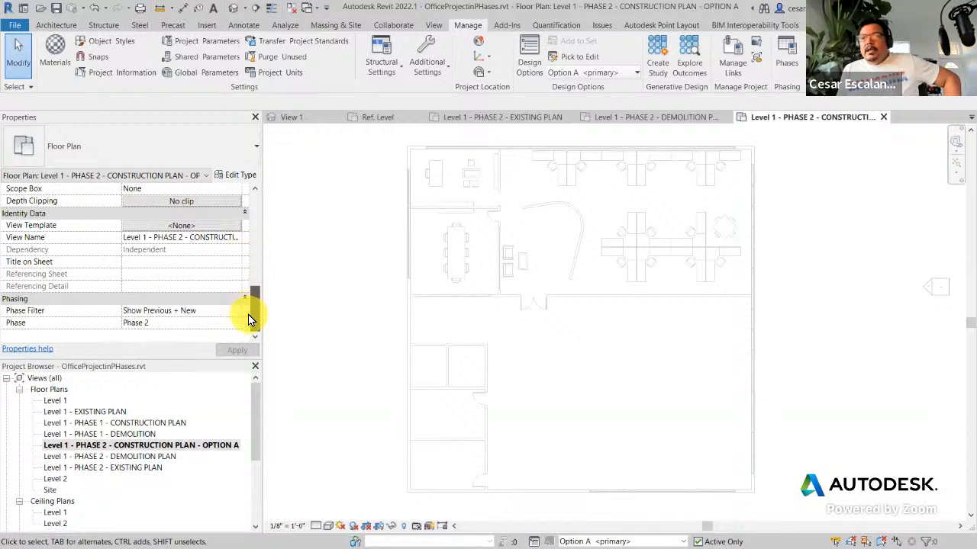
drag(248, 301, 253, 215)
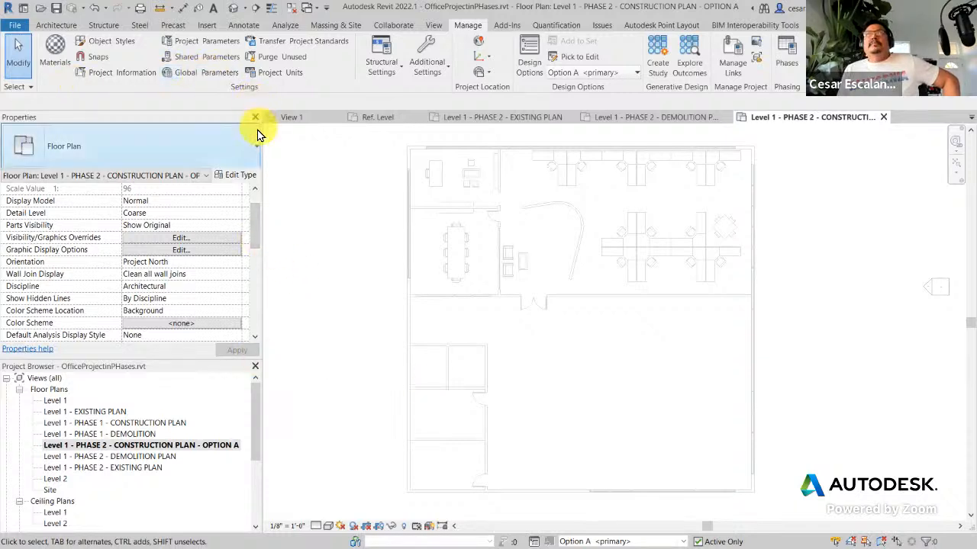
drag(252, 225, 246, 307)
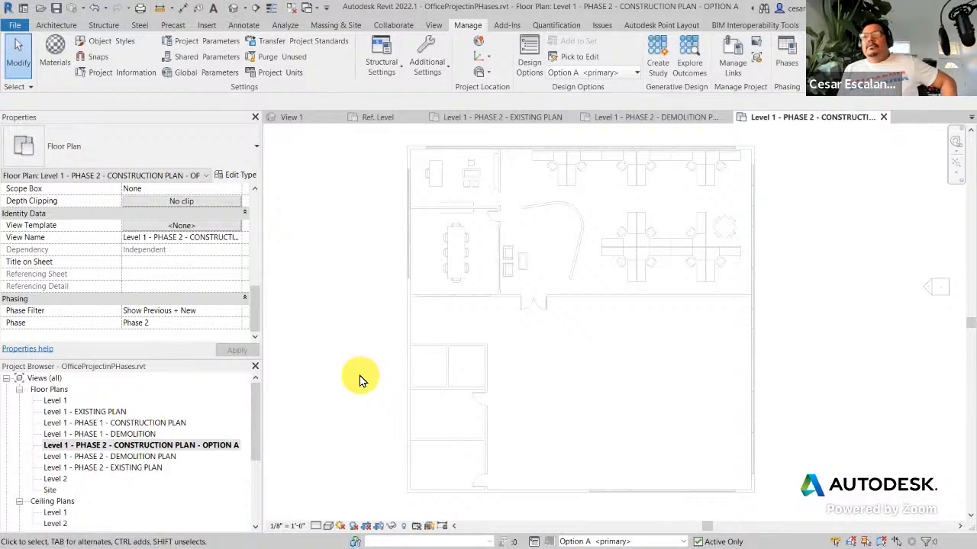
key(v)
key(g)
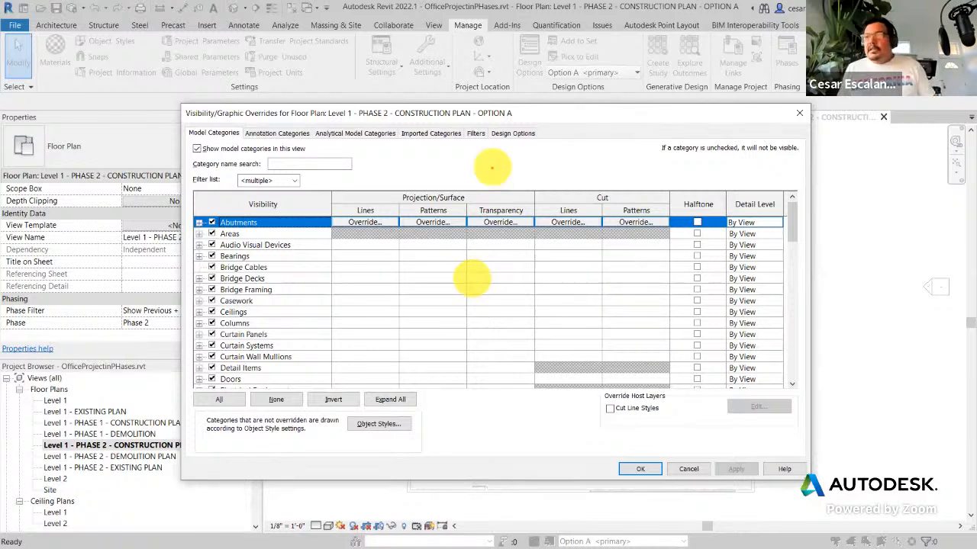
mouse_move(537, 119)
mouse_down()
mouse_move(502, 119)
mouse_move(483, 147)
mouse_move(562, 147)
mouse_move(507, 116)
mouse_up()
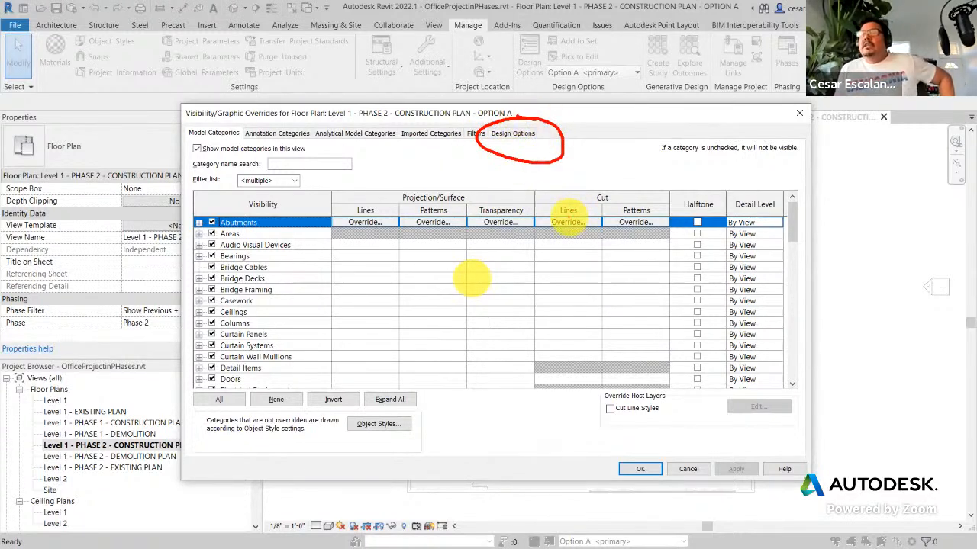
mouse_move(556, 16)
mouse_down()
mouse_move(509, 74)
mouse_move(561, 34)
mouse_move(525, 4)
mouse_up()
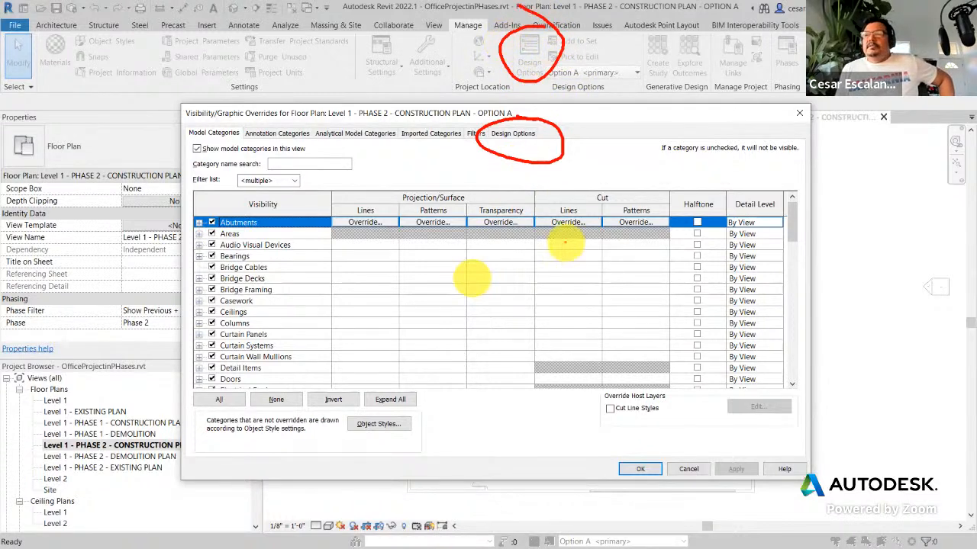
drag(549, 77, 570, 137)
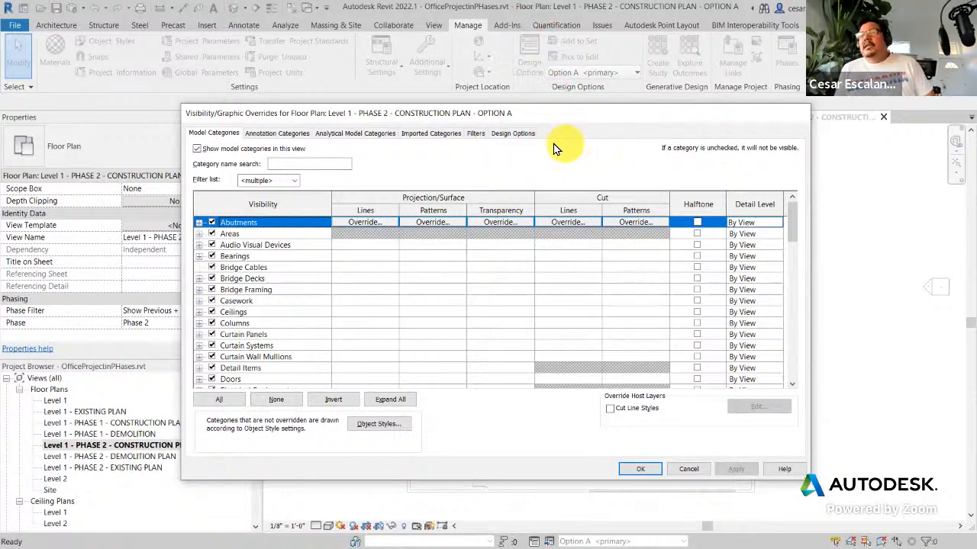
key(Escape)
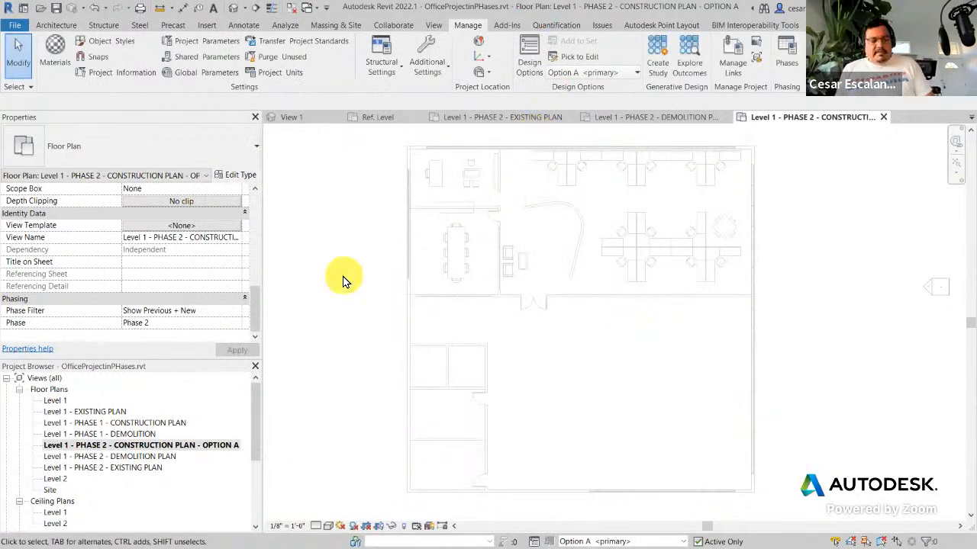
Step: Set the Office Suite Phase 2 Options set to display Option A in the current view's visibility/graphic overrides
key(v)
key(g)
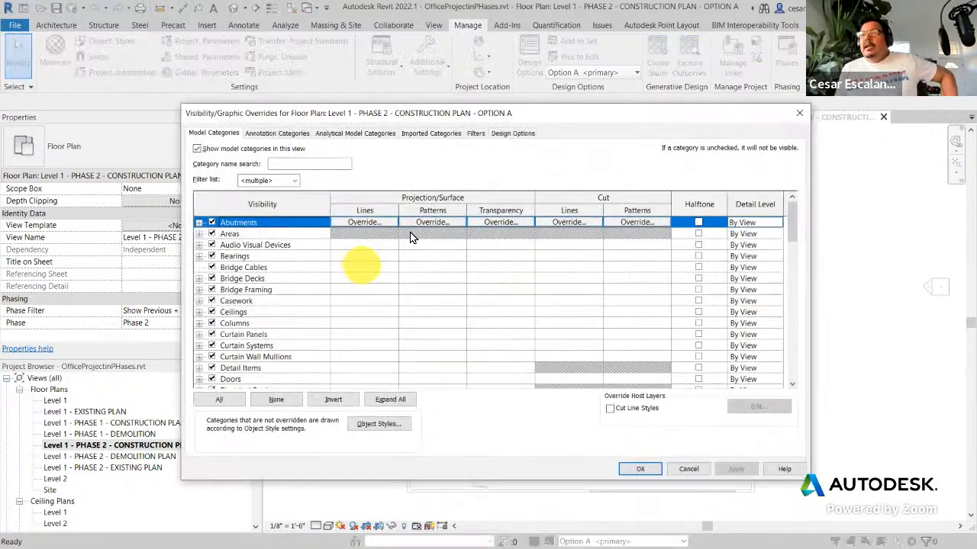
click(515, 135)
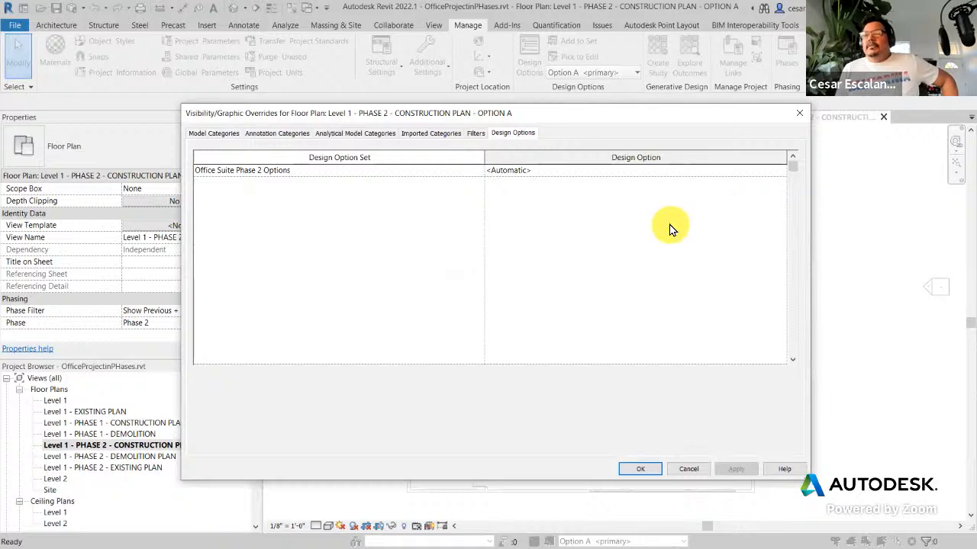
click(748, 175)
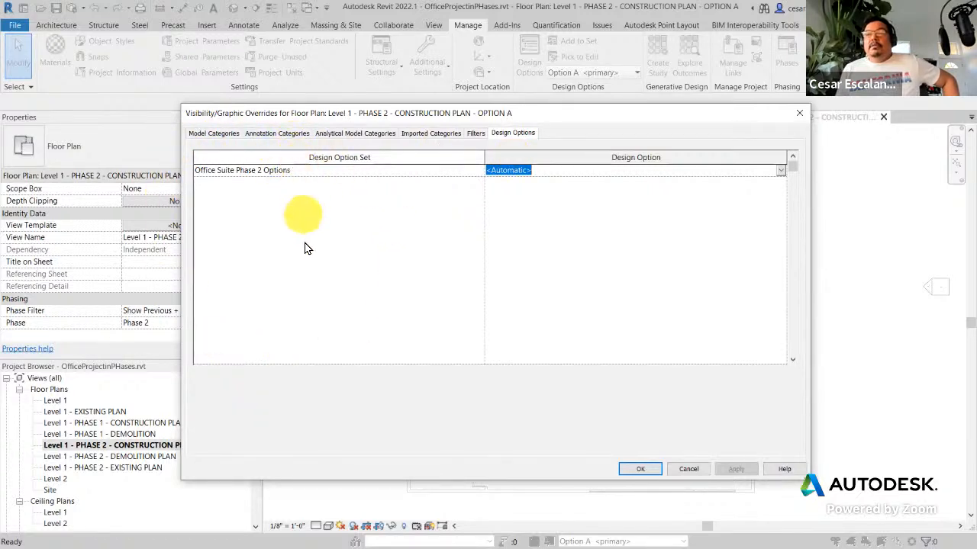
click(781, 170)
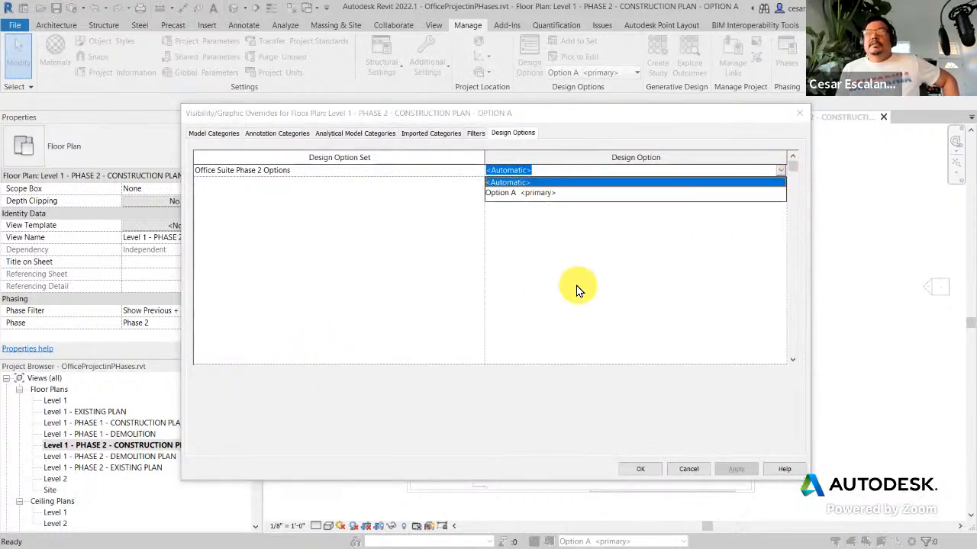
click(532, 196)
click(740, 468)
click(651, 468)
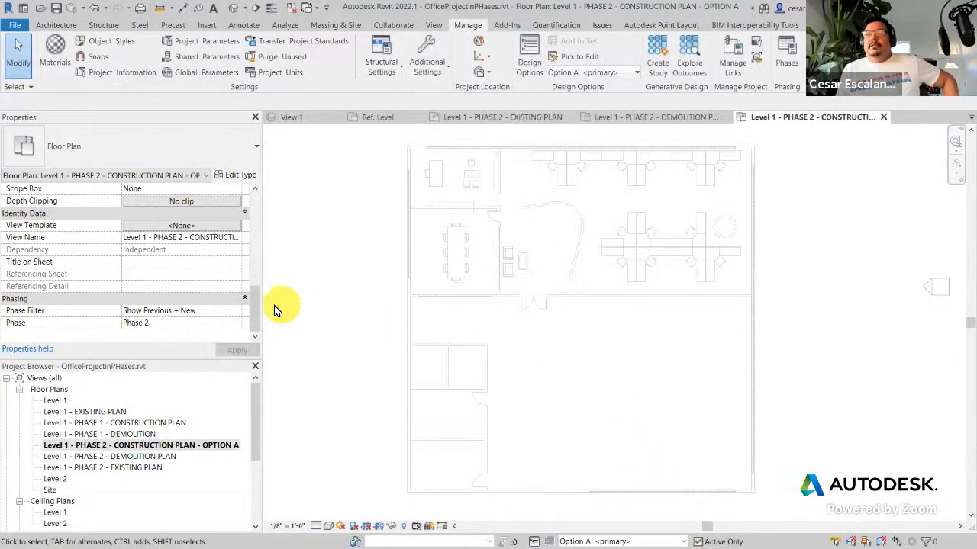
Step: Link the Revit file Option 2-A.rvt into the project using Auto - Internal Origin to Internal Origin positioning
drag(254, 320, 254, 226)
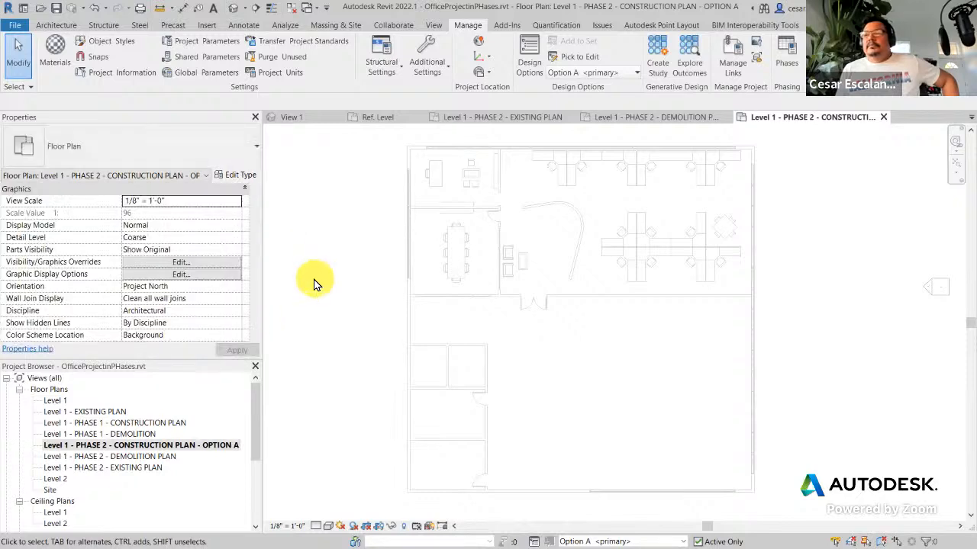
middle_drag(794, 391, 860, 385)
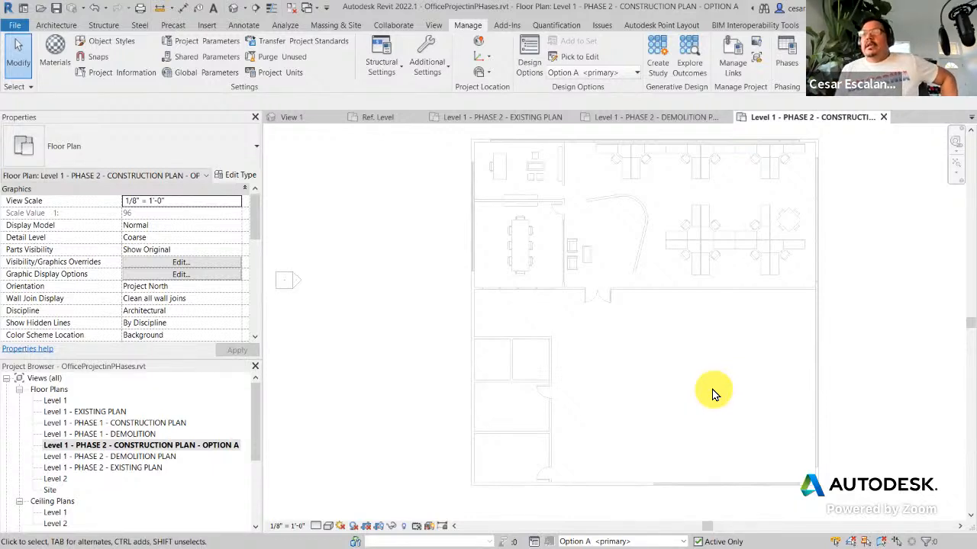
click(208, 25)
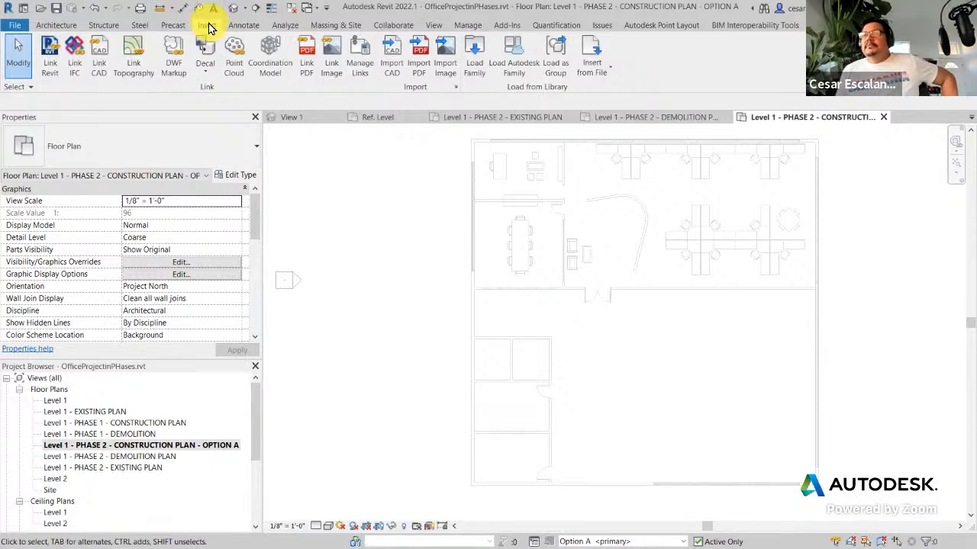
click(362, 61)
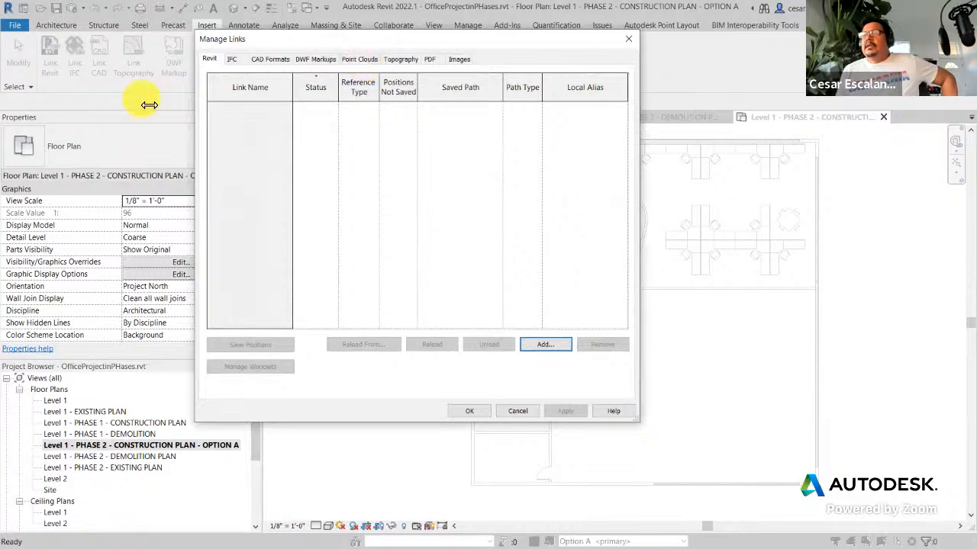
click(543, 345)
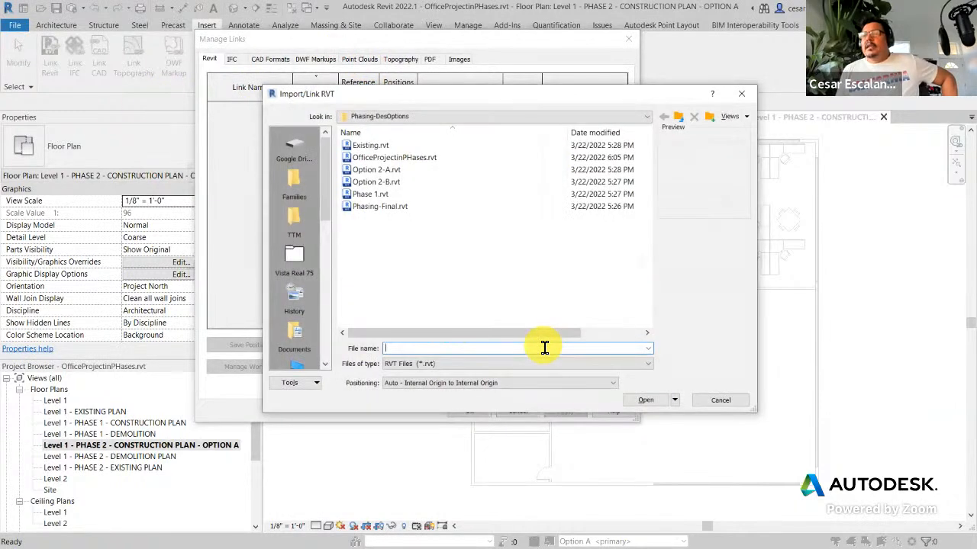
click(389, 174)
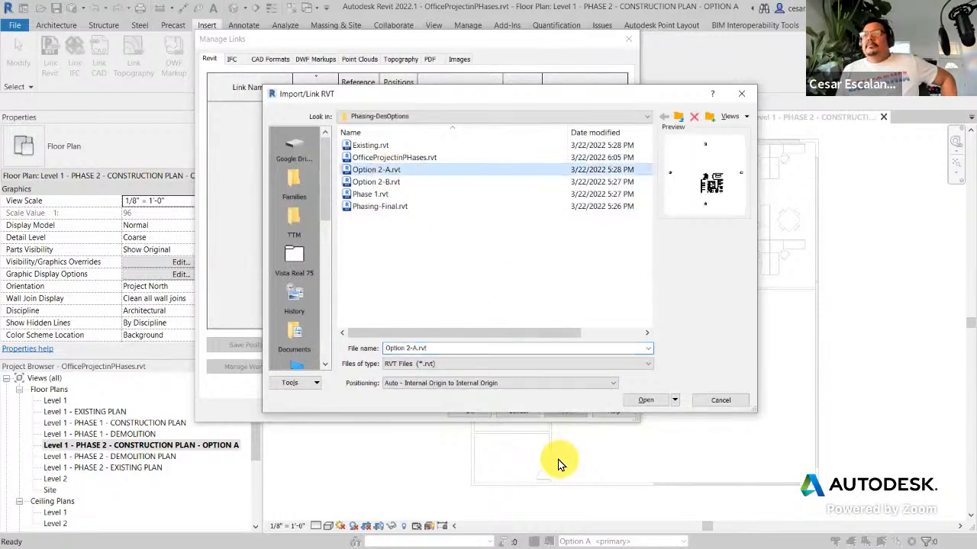
click(645, 401)
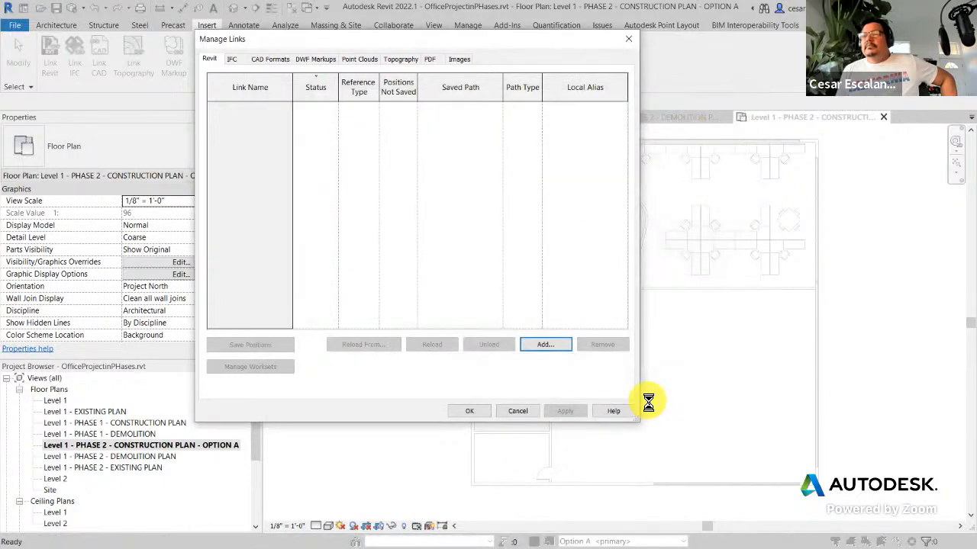
click(469, 410)
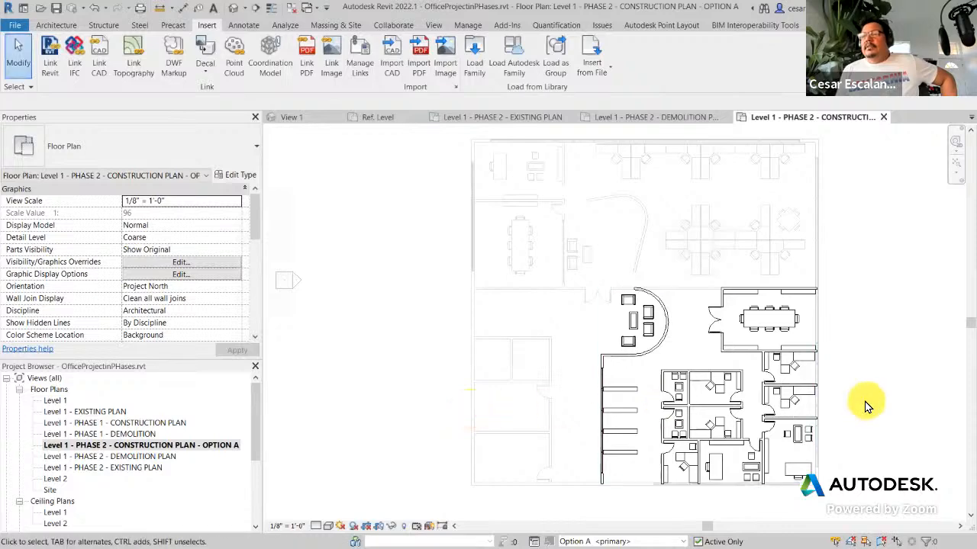
Step: Bind the Option 2-A link without attached details, levels or grids, accept the duplicate types, and remove the leftover link
click(767, 381)
middle_drag(865, 403, 791, 395)
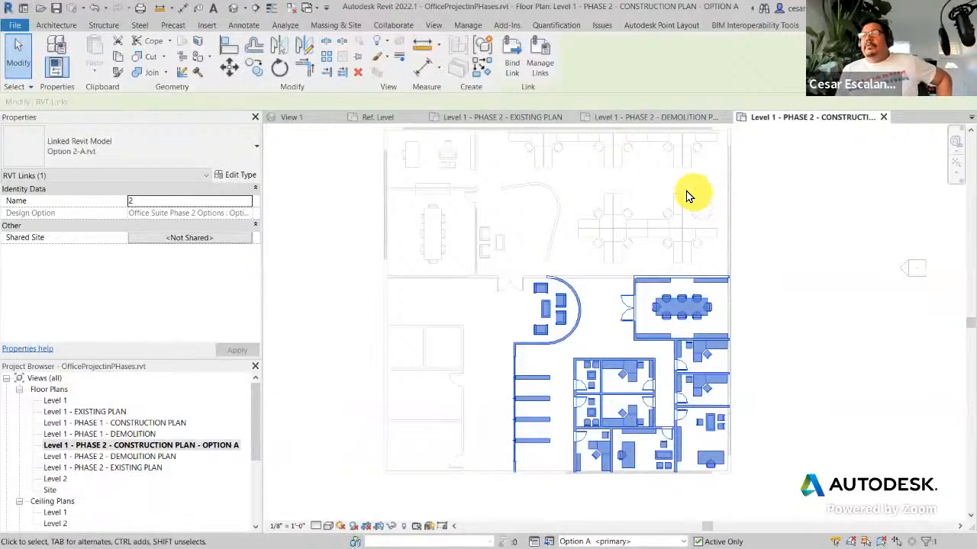
click(513, 63)
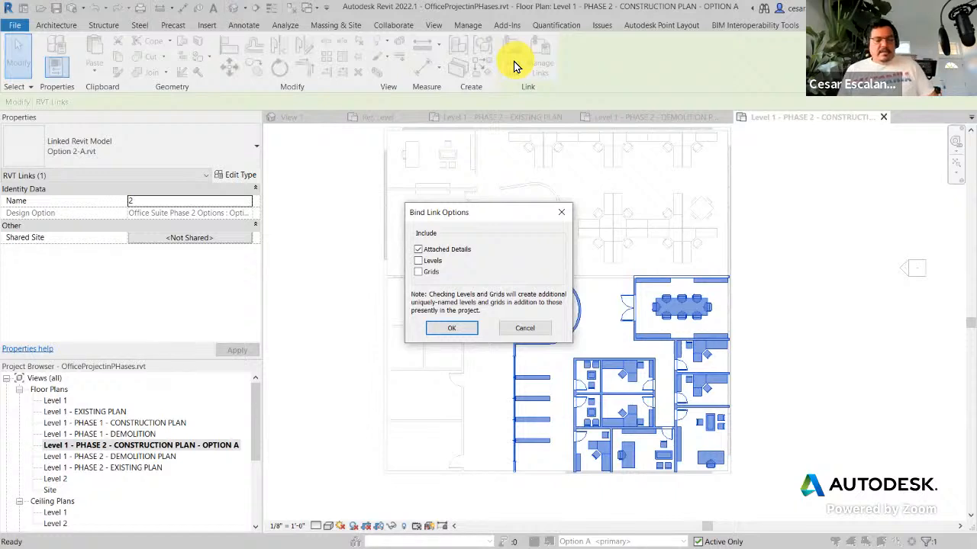
mouse_move(701, 525)
mouse_down()
mouse_move(610, 518)
mouse_move(546, 537)
mouse_move(663, 543)
mouse_move(698, 525)
mouse_up()
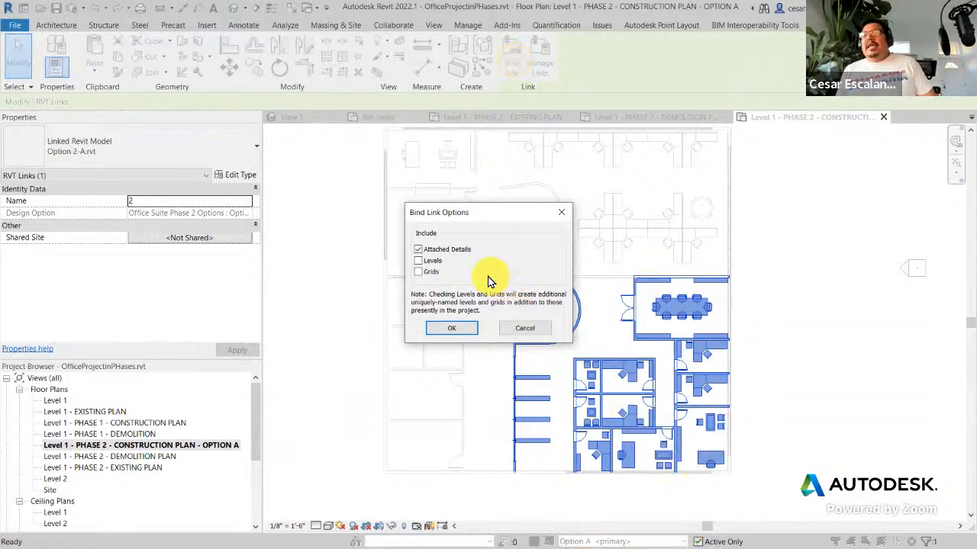
click(419, 250)
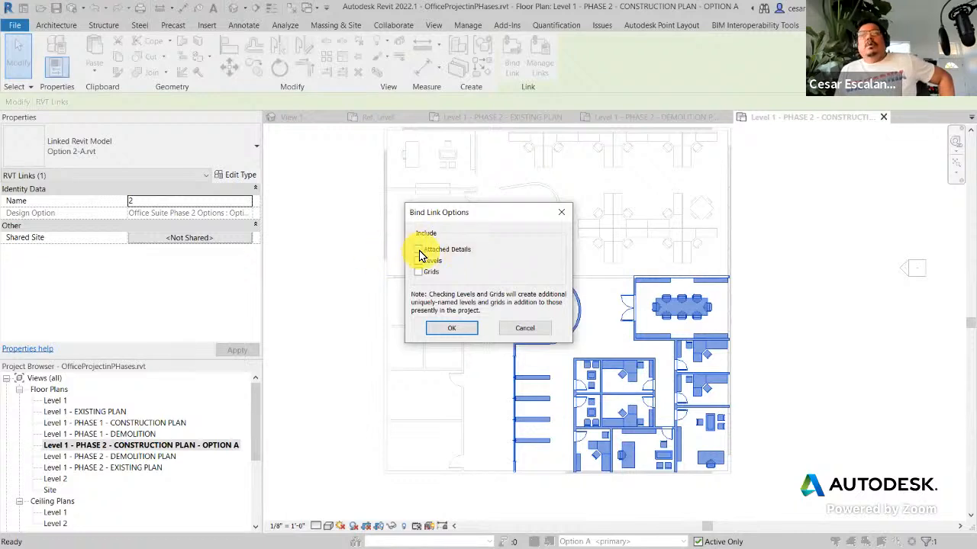
click(454, 328)
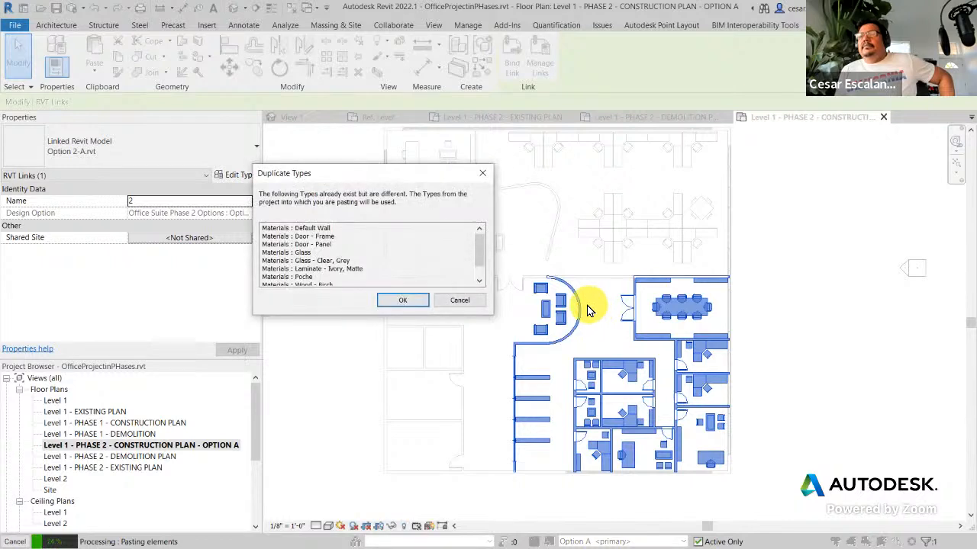
click(390, 303)
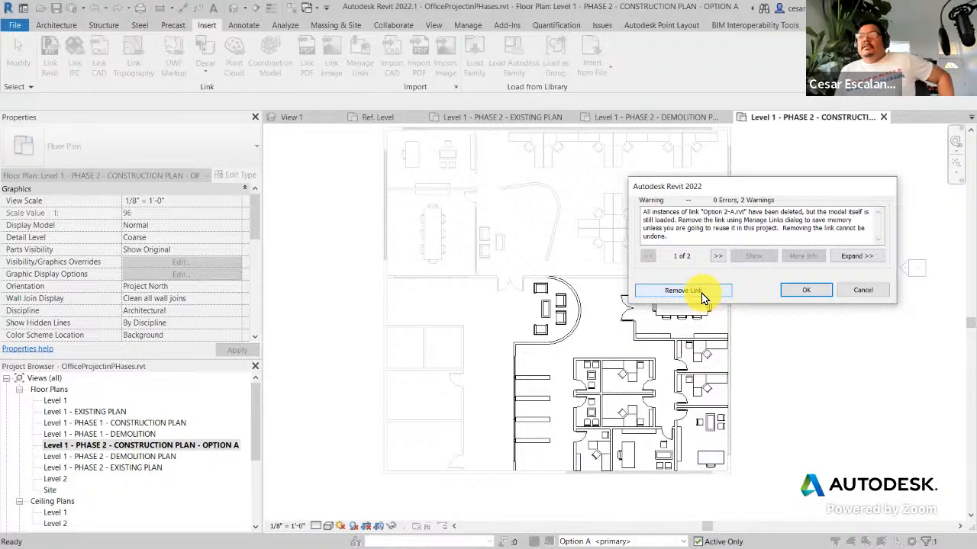
click(682, 291)
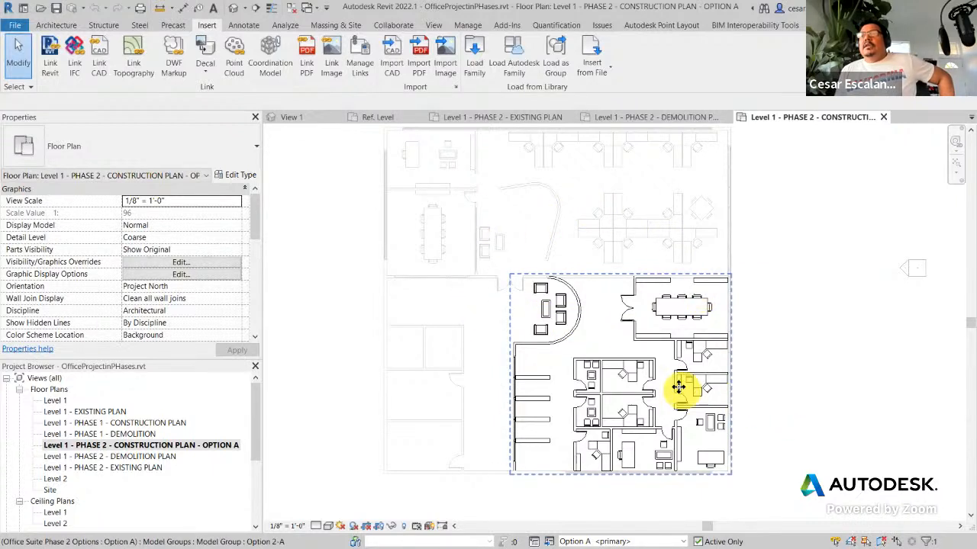
Step: Ungroup the Option 2-A model group into individual elements and clear the selection
click(768, 399)
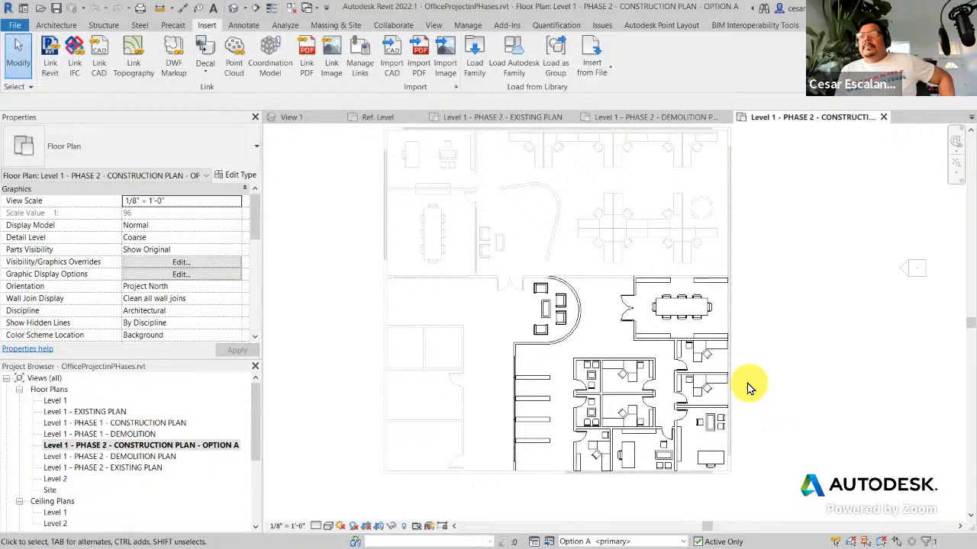
click(726, 334)
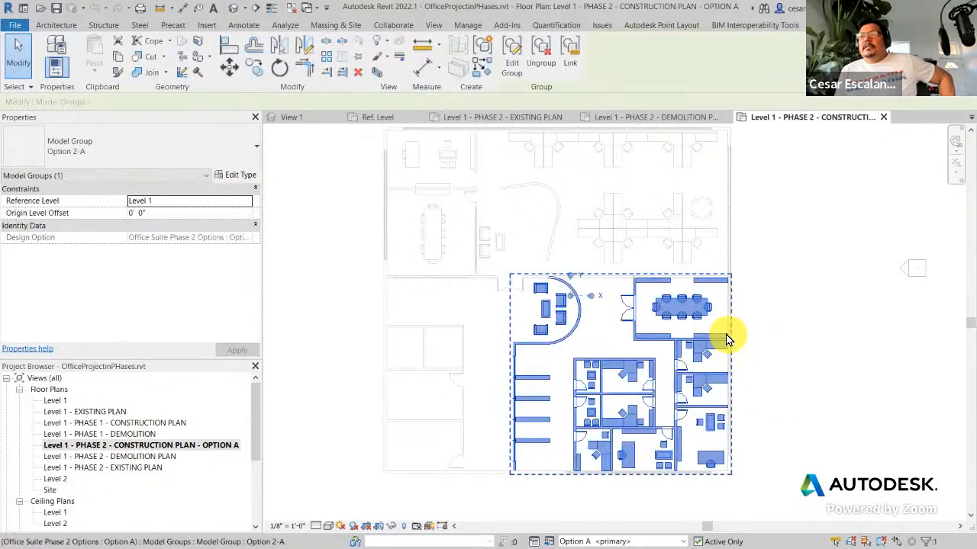
click(540, 65)
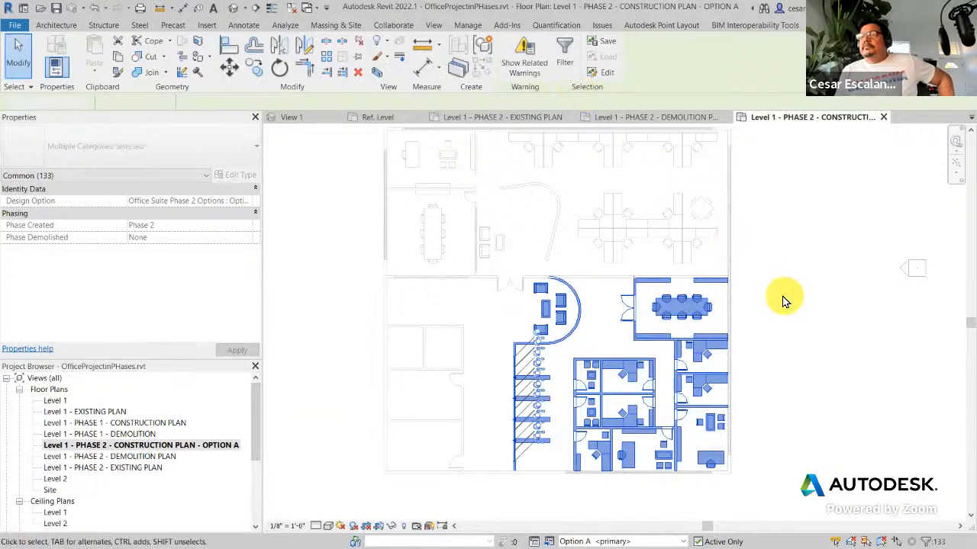
click(785, 299)
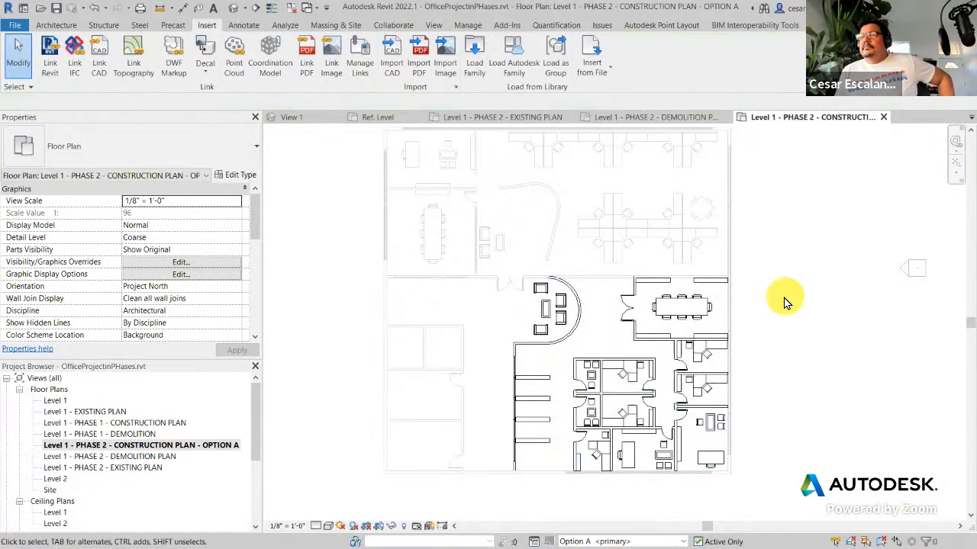
Step: Select the curved wall around the lounge seating to examine its properties
scroll(785, 299, up, 3)
middle_drag(787, 299, 928, 285)
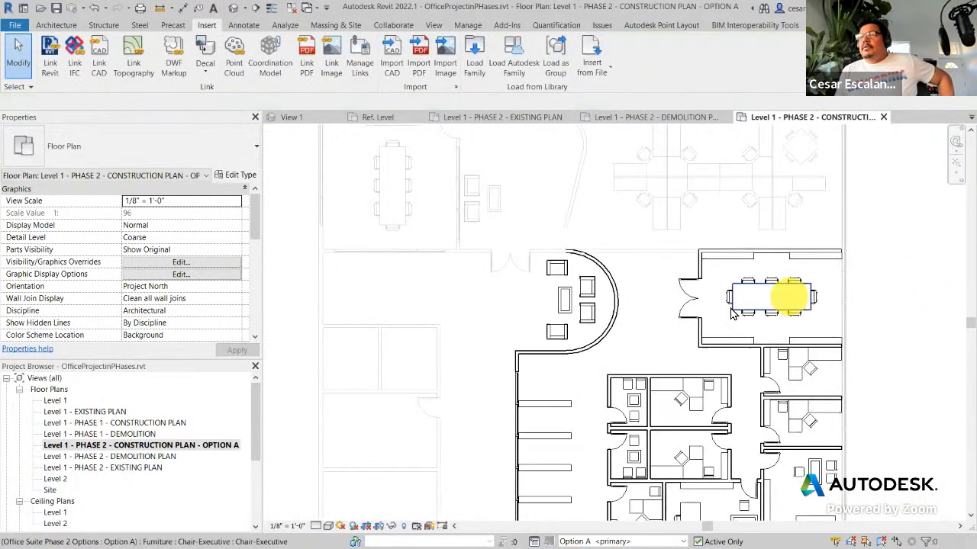
scroll(673, 310, up, 3)
middle_drag(649, 314, 799, 282)
scroll(737, 255, down, 2)
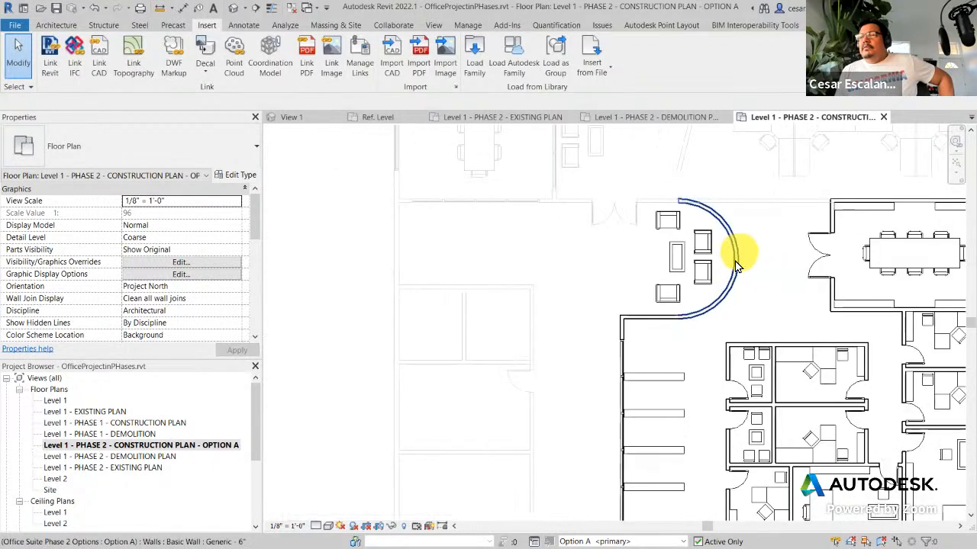
click(737, 263)
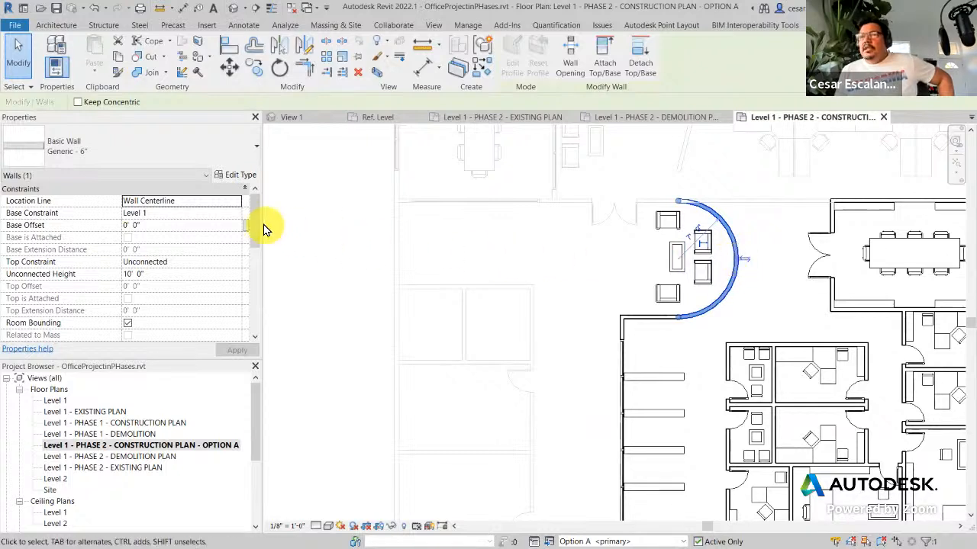
Step: Check the selected curved wall's design option and phasing properties, and clear the selection
drag(255, 227, 234, 319)
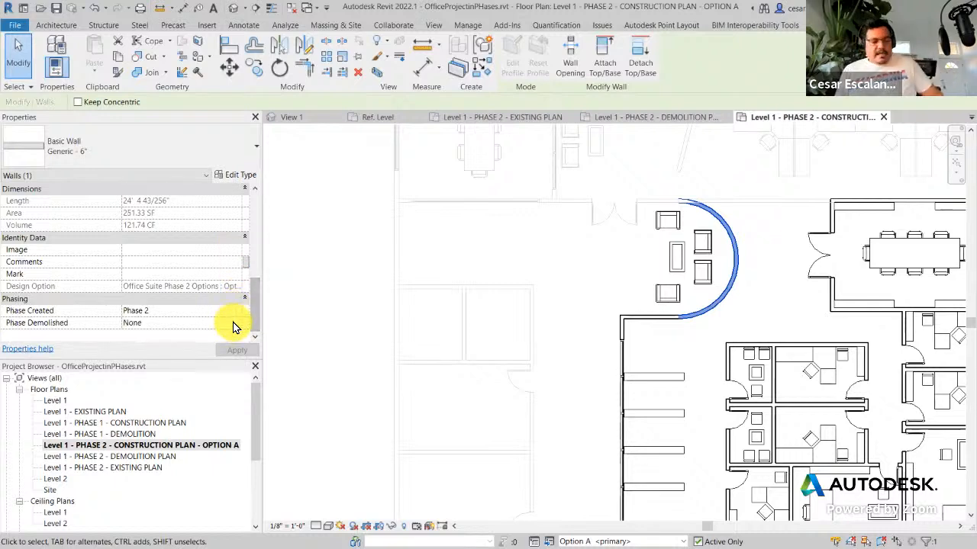
mouse_move(6, 280)
mouse_down()
mouse_move(48, 307)
mouse_move(224, 342)
mouse_move(252, 338)
mouse_up()
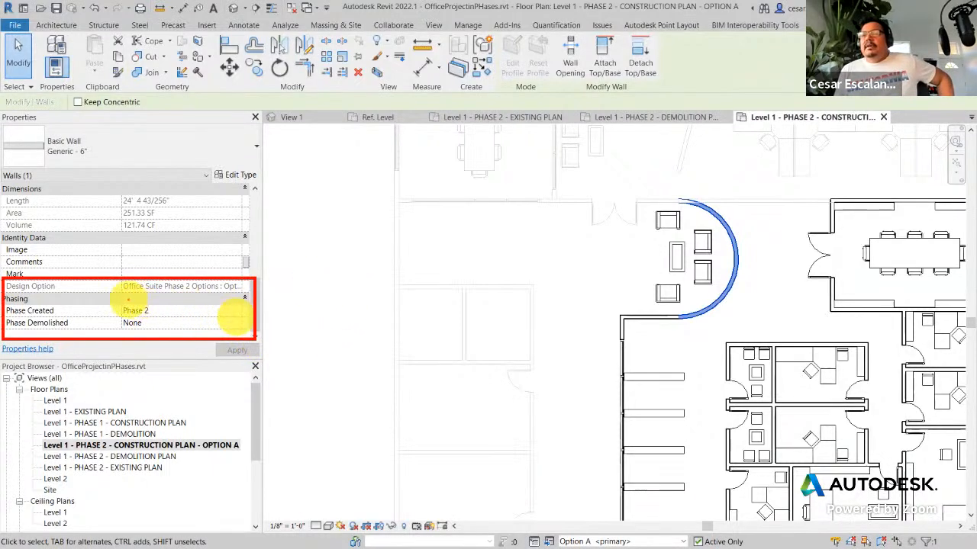
mouse_move(131, 305)
mouse_down()
mouse_move(111, 329)
mouse_move(113, 297)
mouse_up()
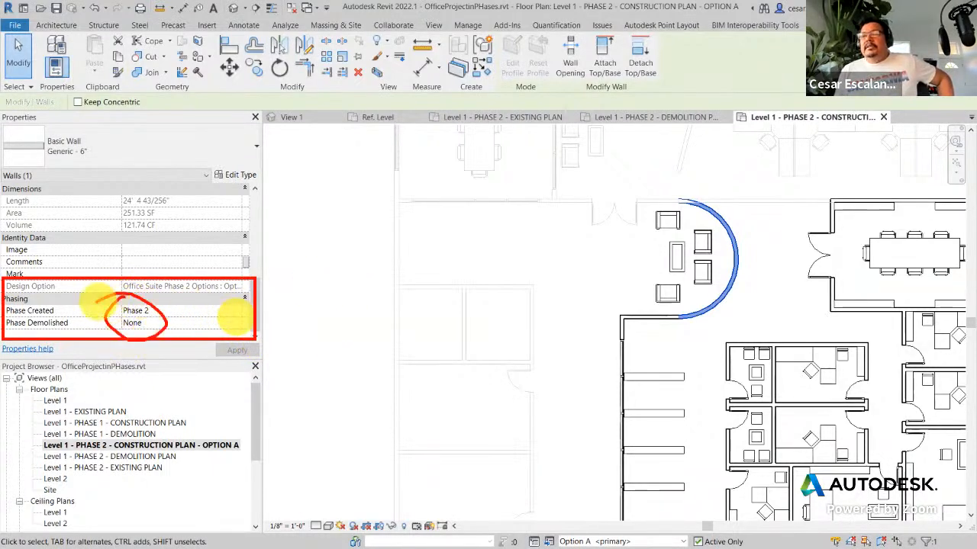
mouse_move(341, 166)
mouse_down()
mouse_move(260, 280)
mouse_move(288, 269)
mouse_up()
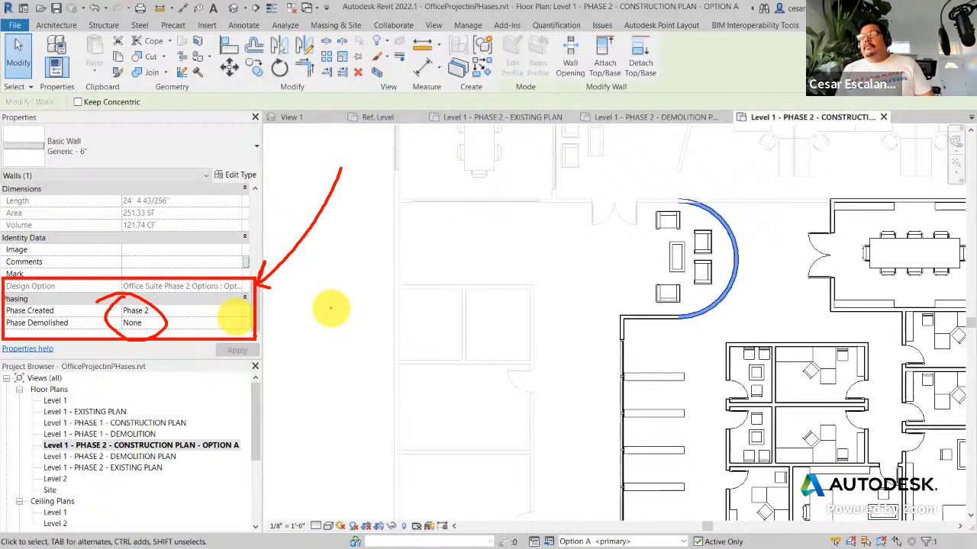
key(Escape)
key(Escape)
Step: Switch the active design option to Main Model in the Phase 2 construction plan for Option A
scroll(546, 316, down, 2)
middle_drag(590, 321, 503, 324)
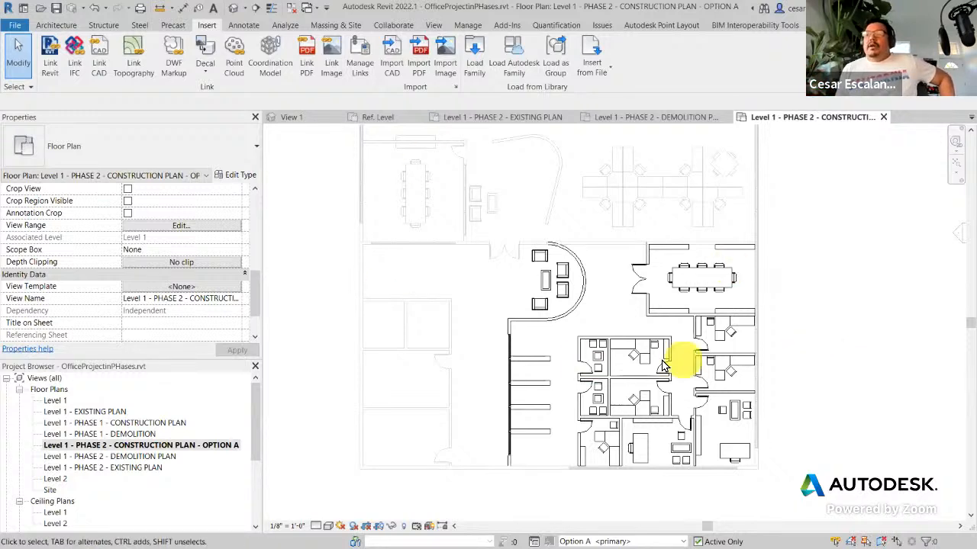
click(682, 541)
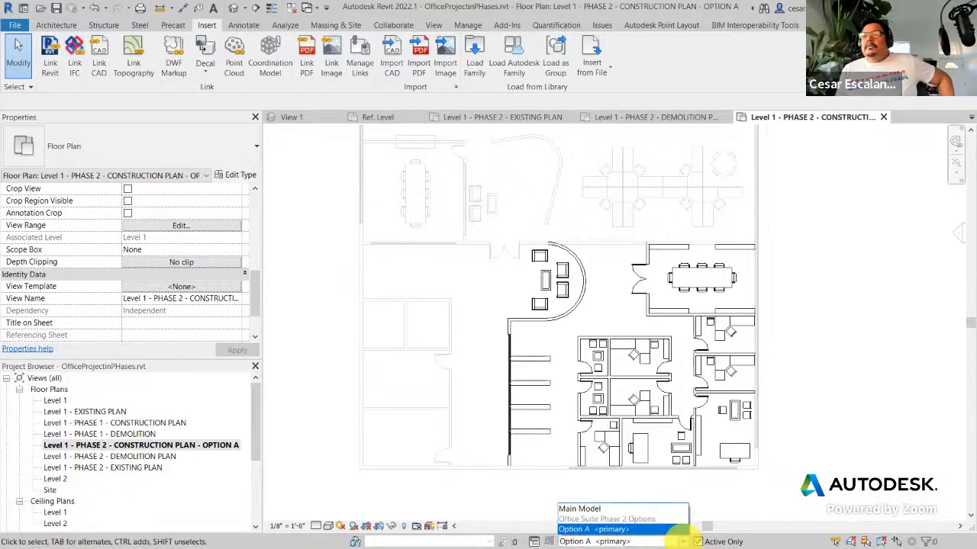
click(648, 510)
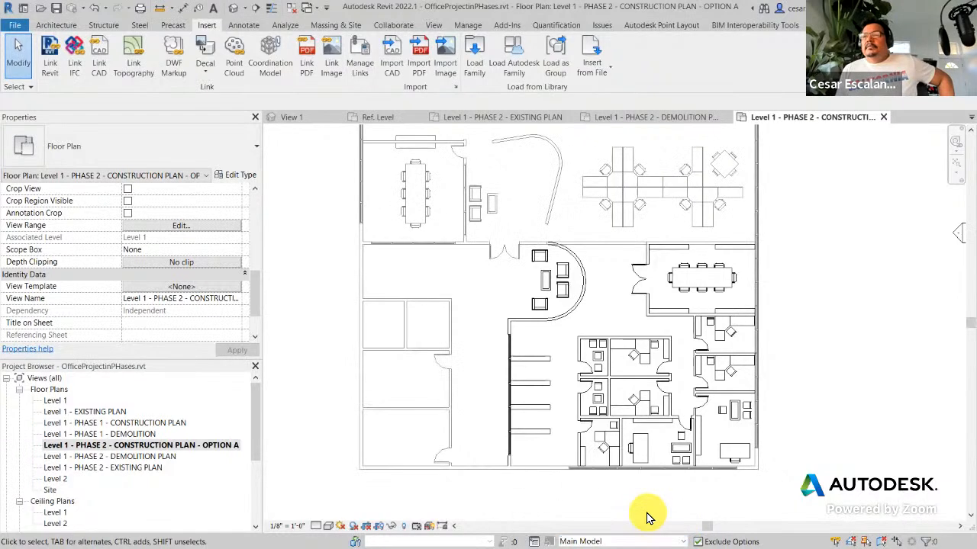
Step: Examine the Phase 2 office layout and test whether its option elements can be selected from the Main Model
middle_drag(805, 321, 805, 371)
scroll(798, 365, down, 1)
scroll(800, 368, up, 1)
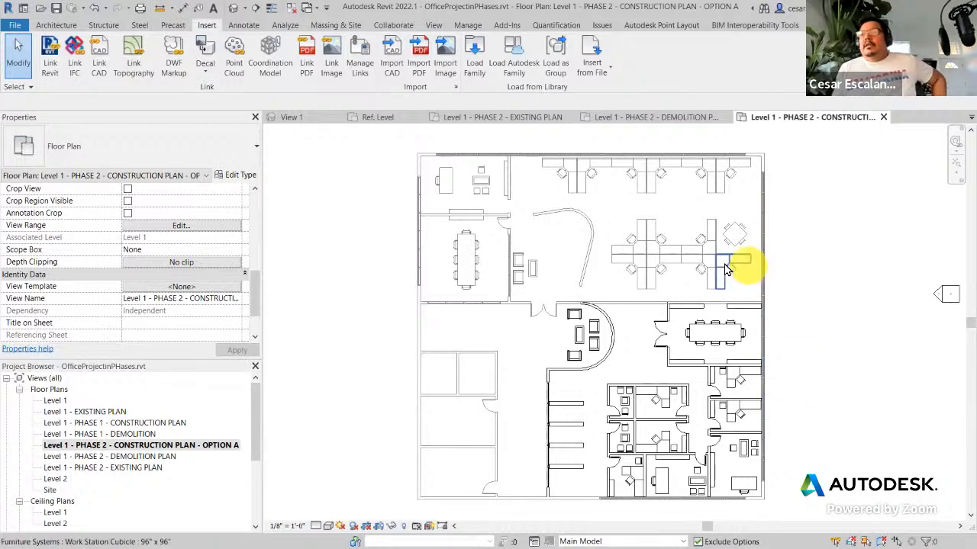
scroll(768, 279, up, 2)
middle_drag(582, 245, 820, 81)
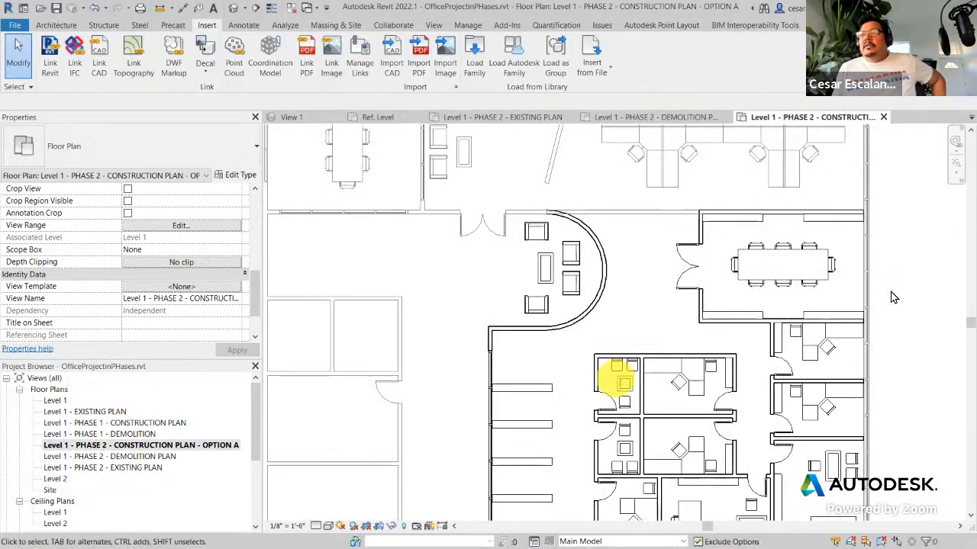
scroll(678, 297, down, 2)
scroll(711, 342, up, 2)
scroll(711, 345, up, 1)
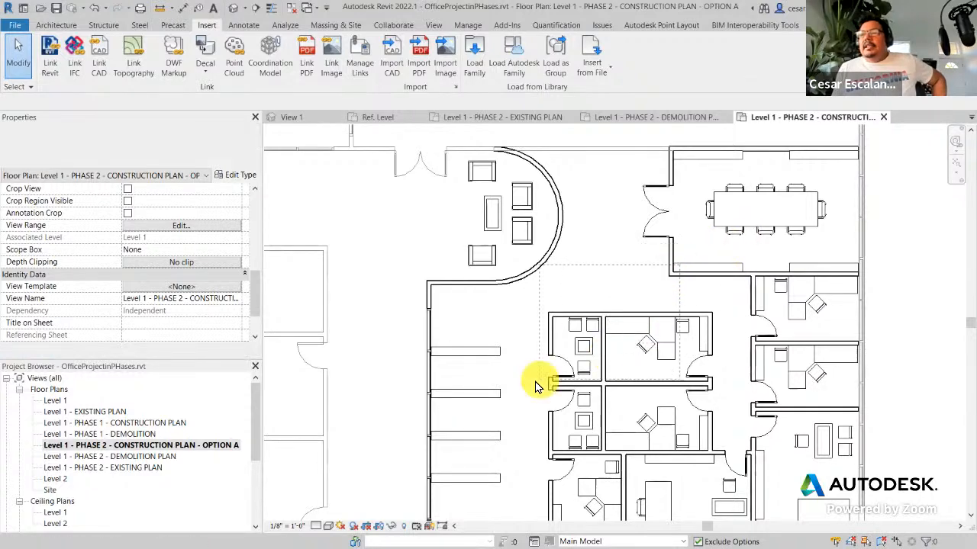
click(861, 312)
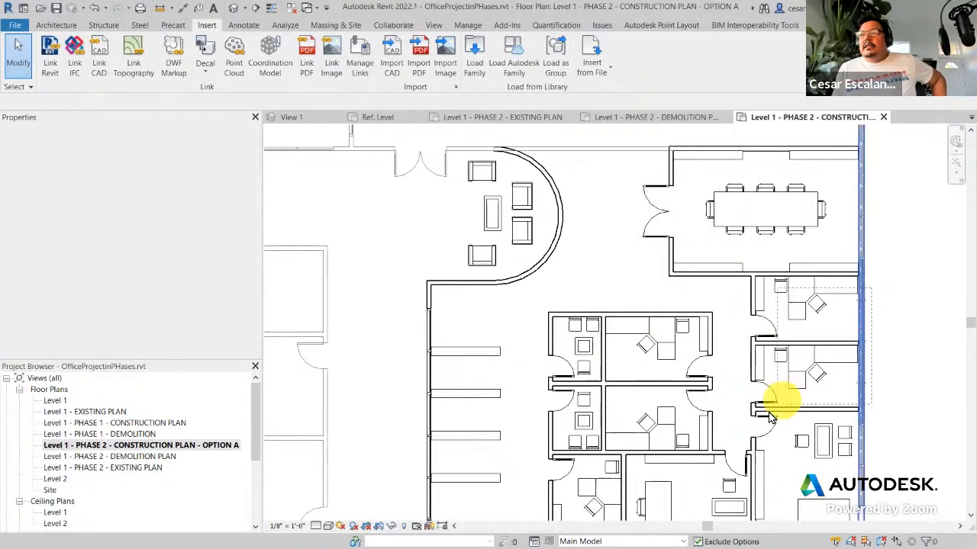
click(744, 250)
scroll(737, 237, down, 3)
scroll(673, 275, up, 1)
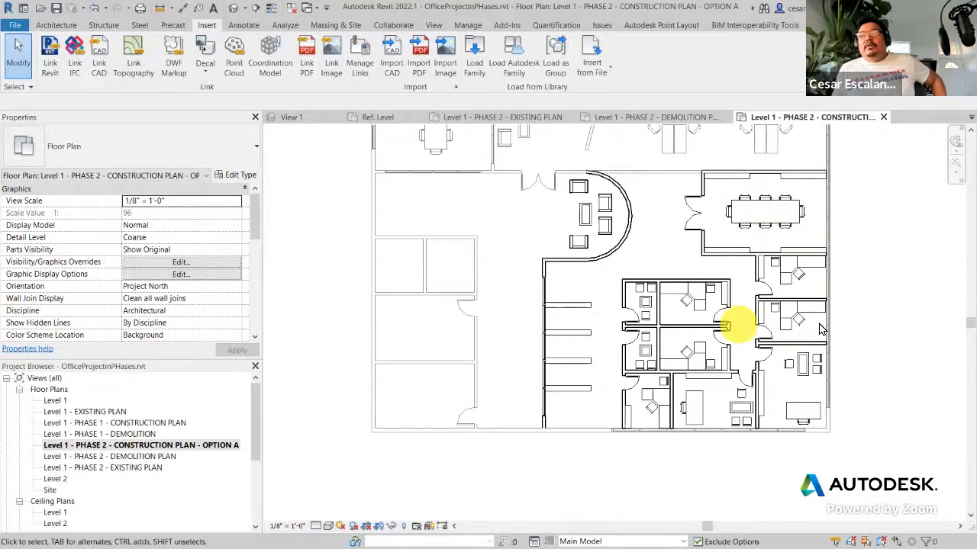
Step: Make Option A the active design option to compare its display, and return to the Main Model
click(683, 541)
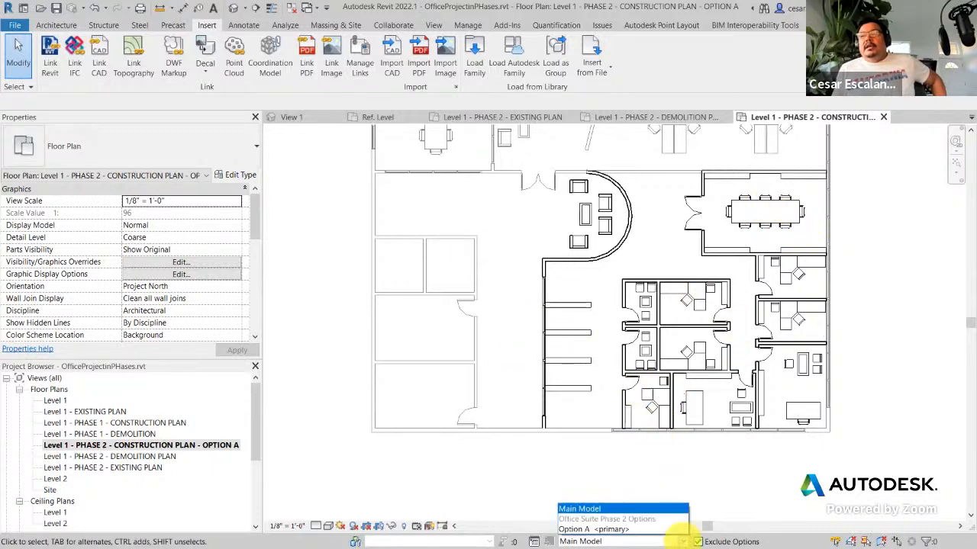
click(658, 528)
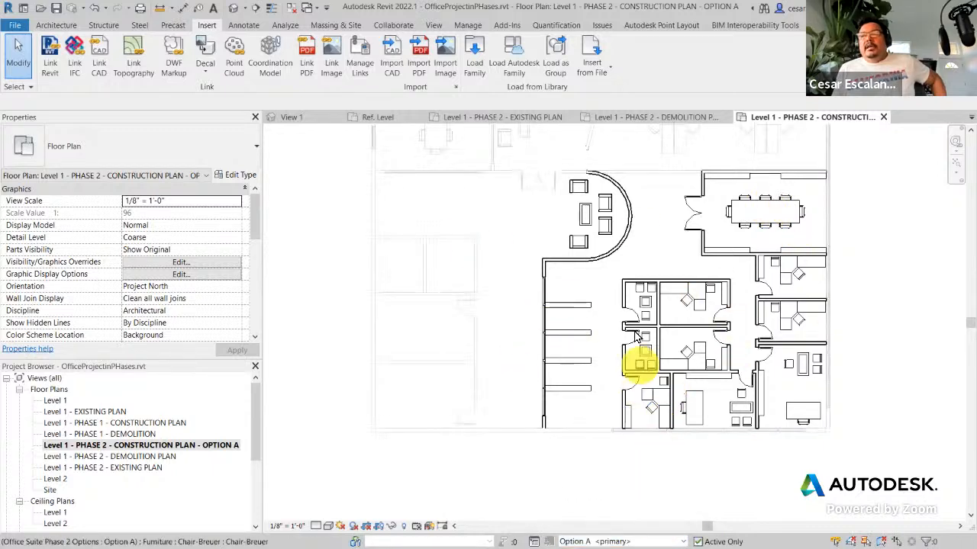
click(701, 357)
click(773, 374)
click(682, 540)
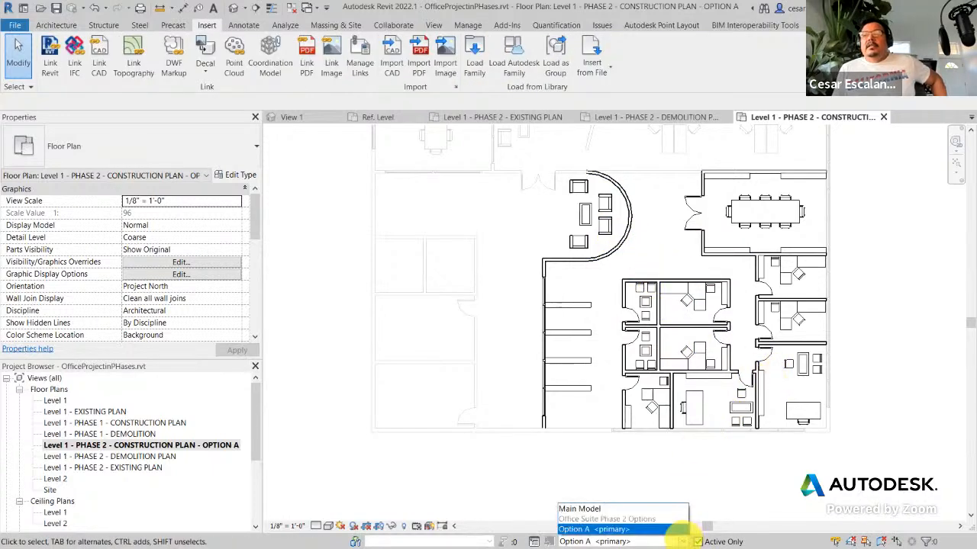
click(624, 510)
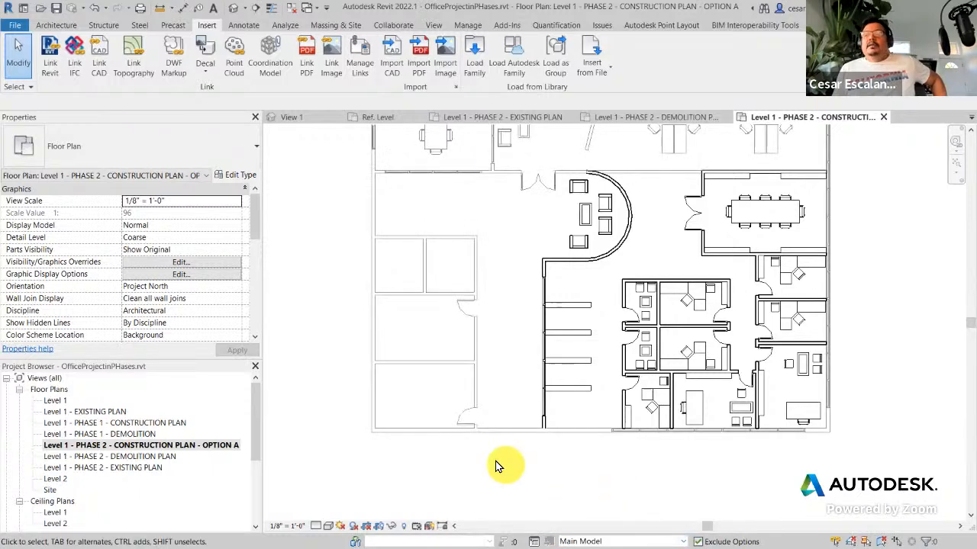
Step: Duplicate the floor plan view Level 1 - PHASE 2 - CONSTRUCTION PLAN - OPTION A without detailing
scroll(577, 463, down, 2)
scroll(828, 428, down, 2)
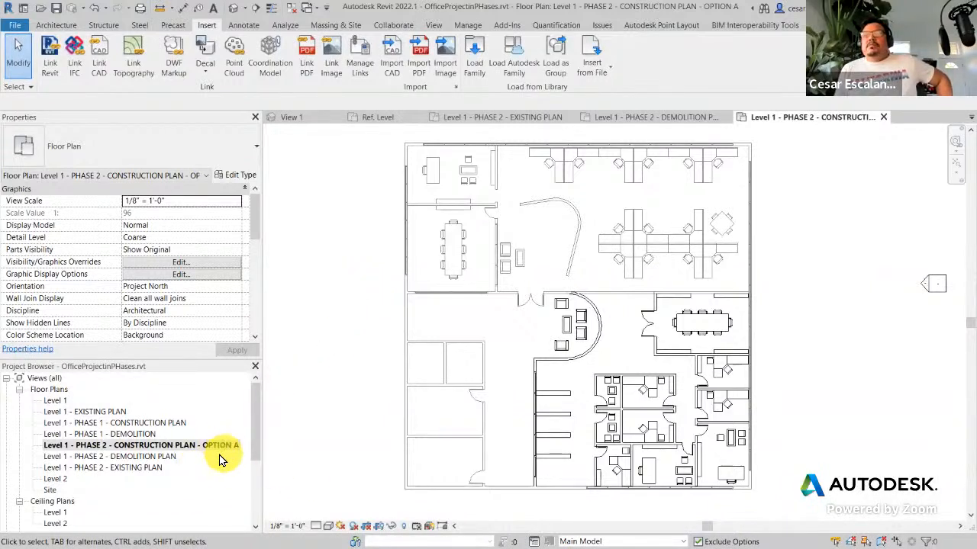
right_click(195, 445)
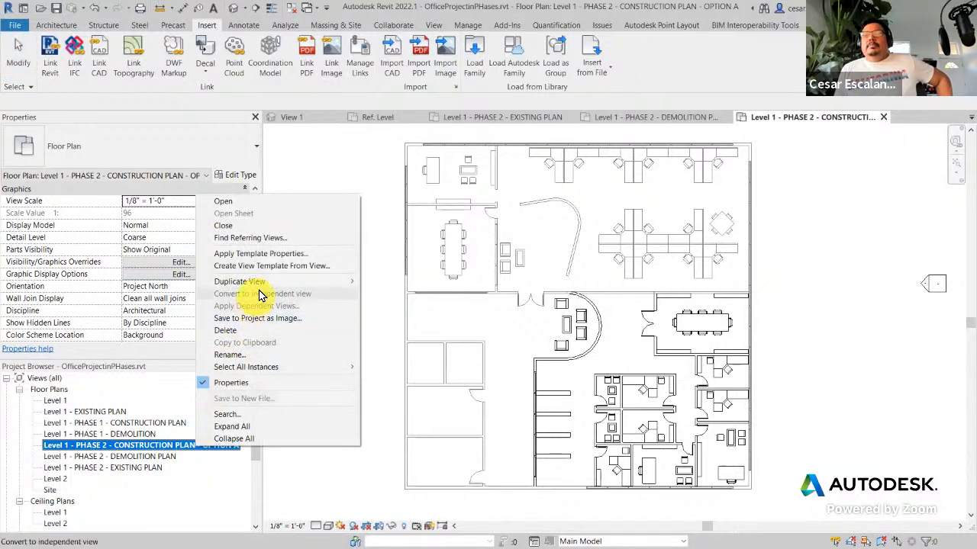
mouse_move(258, 281)
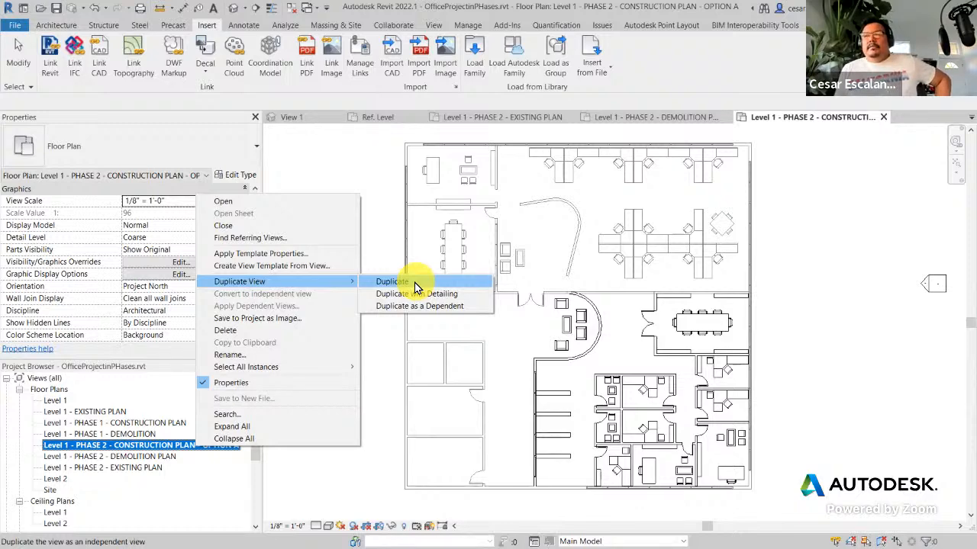
click(414, 282)
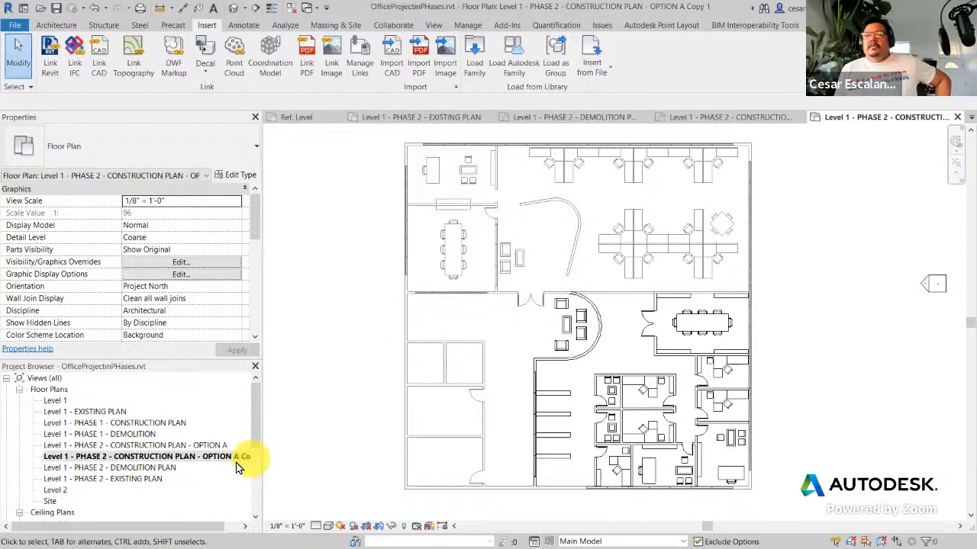
Step: Rename the duplicated view Level 1 - PHASE 2 - CONSTRUCTION PLAN - OPTION B and widen the browser area to fit it
right_click(237, 461)
click(282, 367)
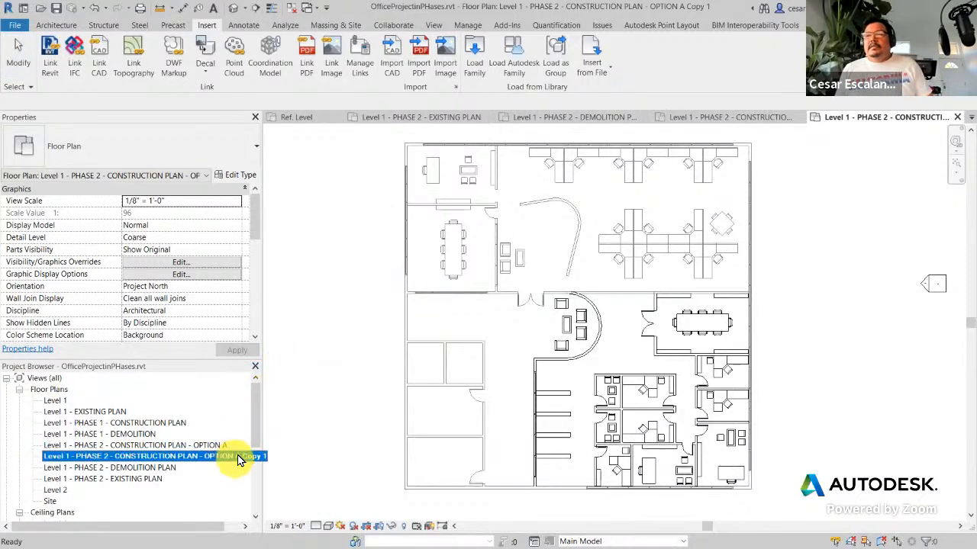
drag(226, 457, 283, 454)
text(B)
key(Return)
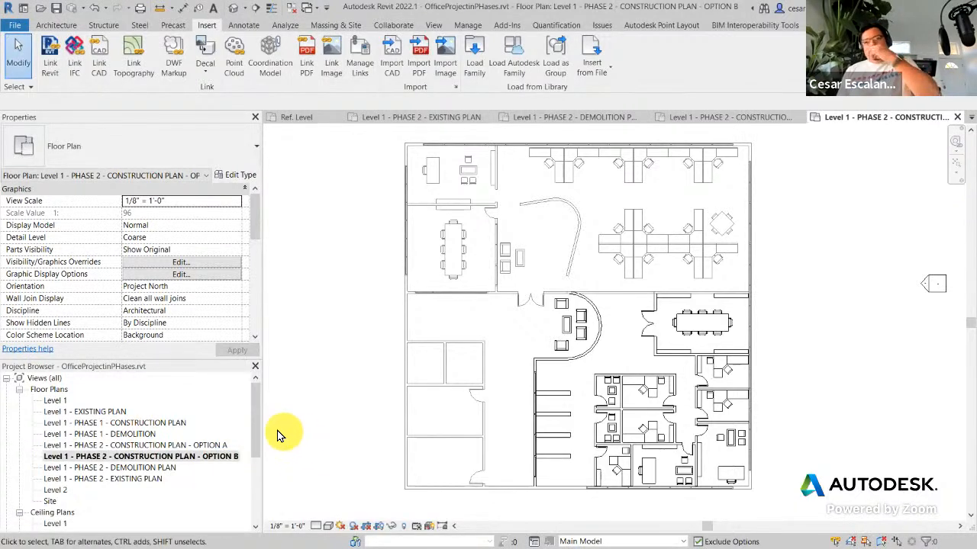
drag(262, 417, 288, 425)
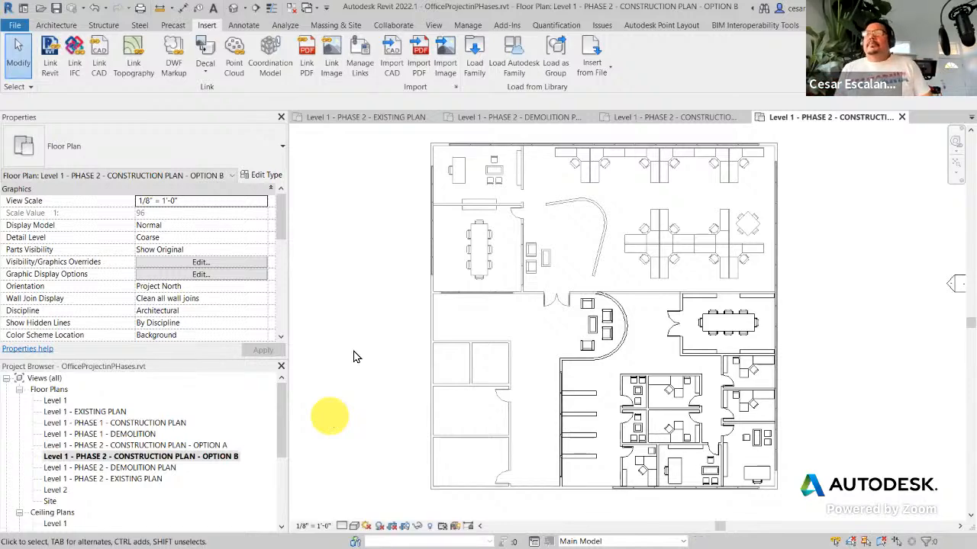
Step: Add a new design option to the Office Suite Phase 2 Options set
click(468, 25)
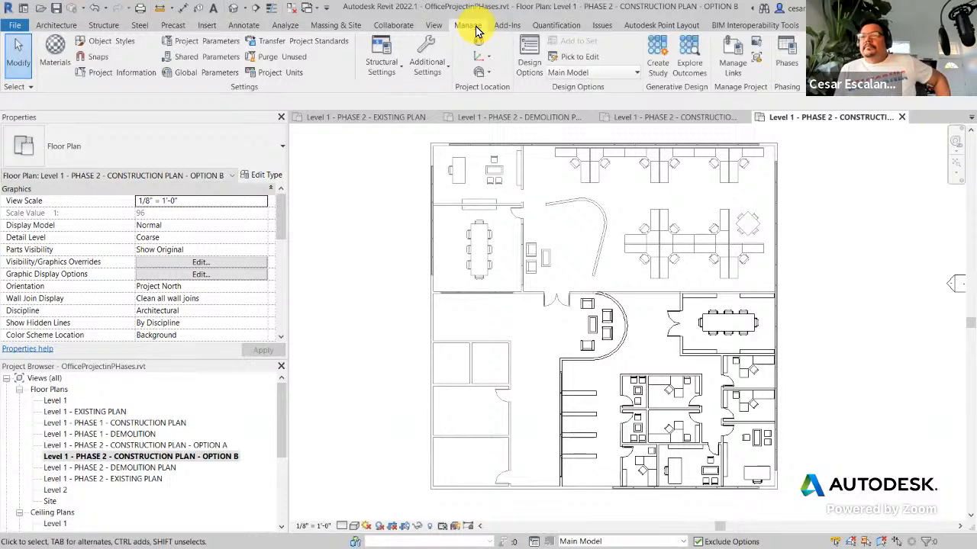
click(528, 61)
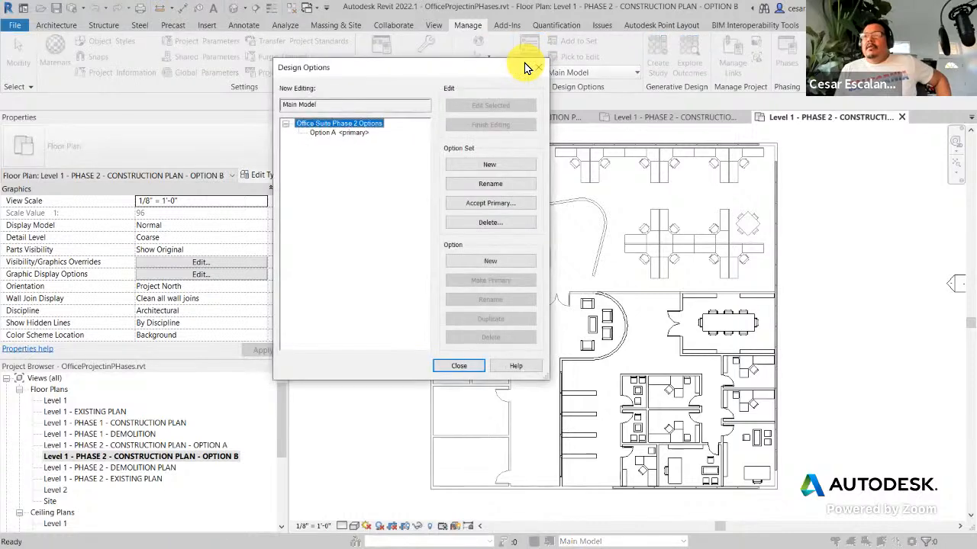
click(336, 133)
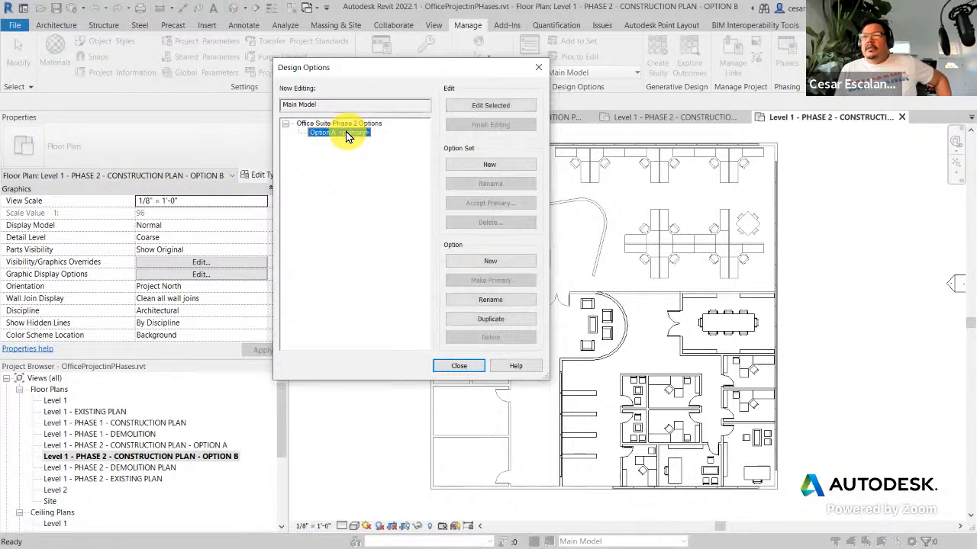
click(491, 261)
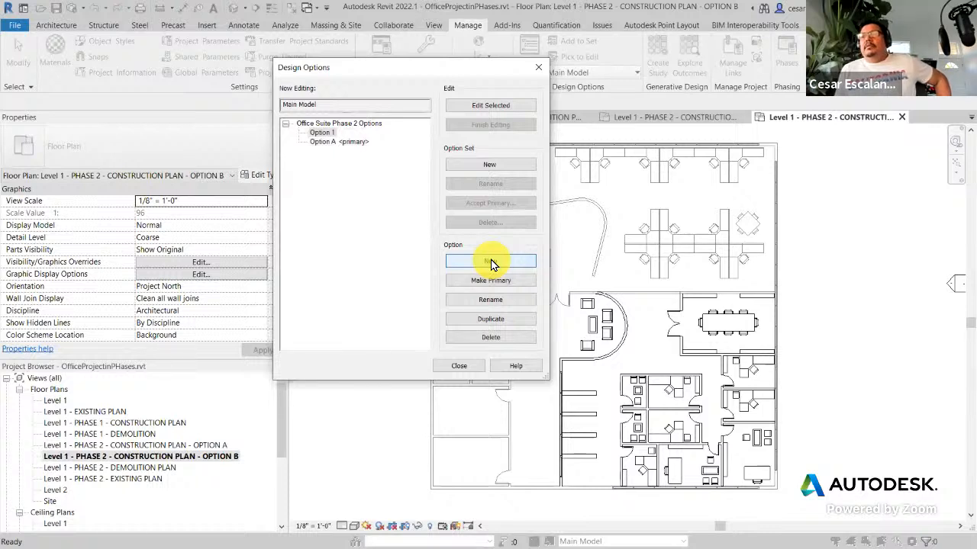
Step: Rename the new design option Option B and close the design options settings
click(322, 133)
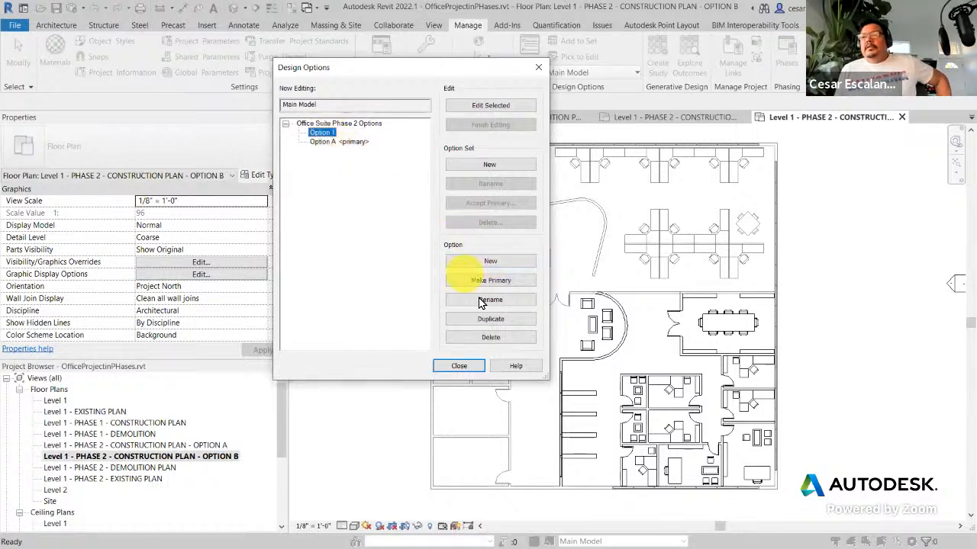
click(321, 132)
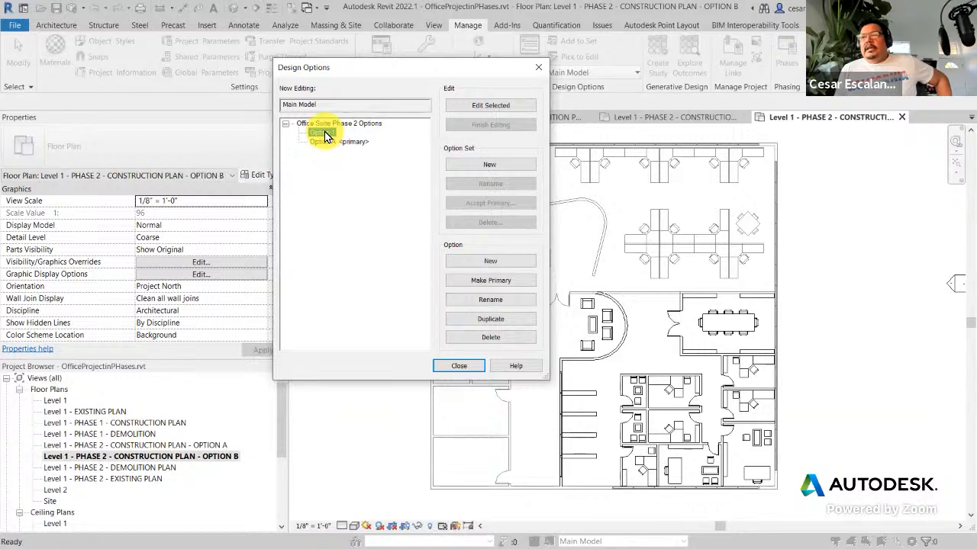
click(483, 300)
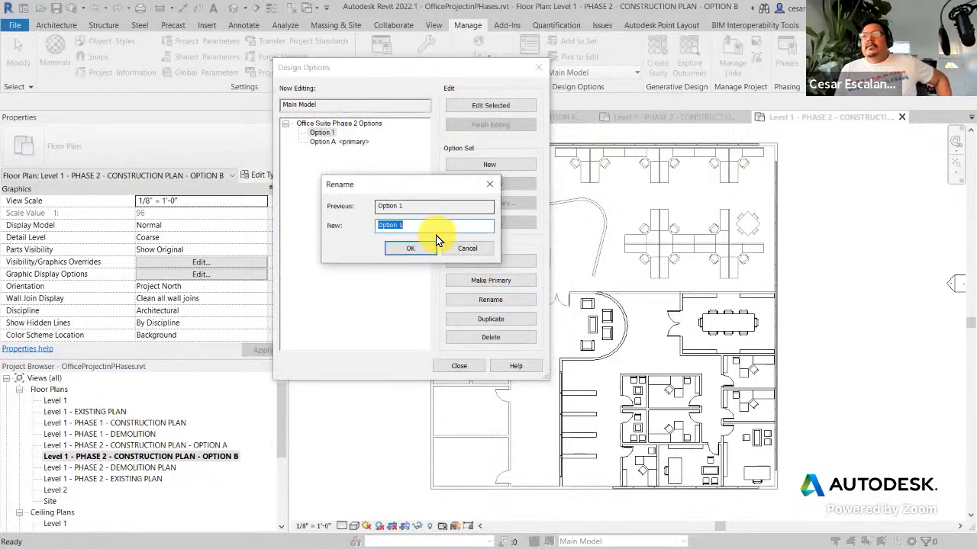
text(B)
click(409, 254)
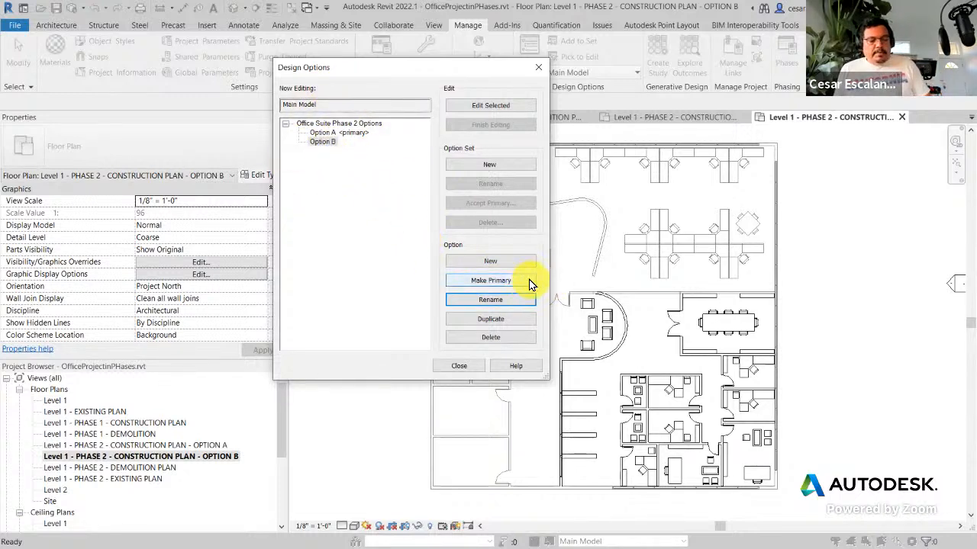
mouse_move(533, 271)
mouse_down()
mouse_move(441, 276)
mouse_move(504, 294)
mouse_move(540, 276)
mouse_up()
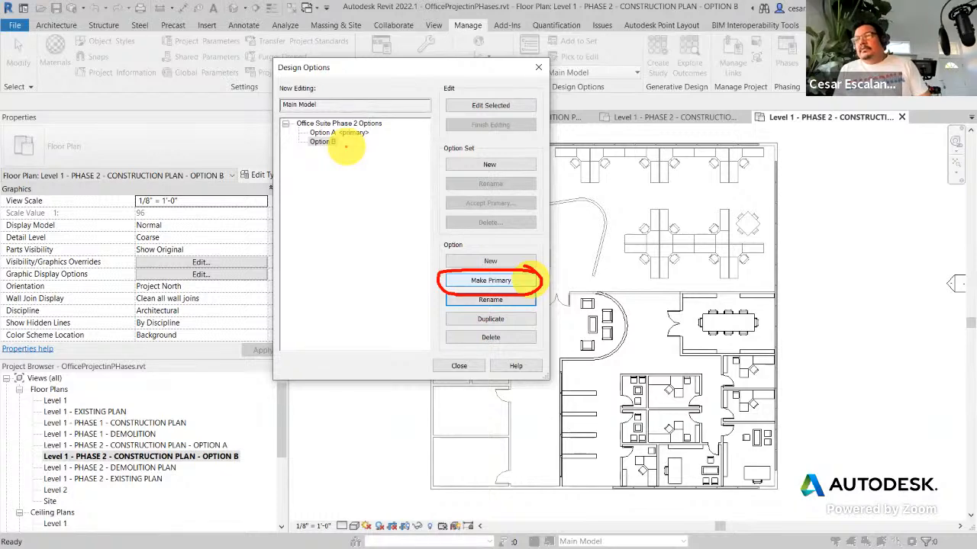
key(Escape)
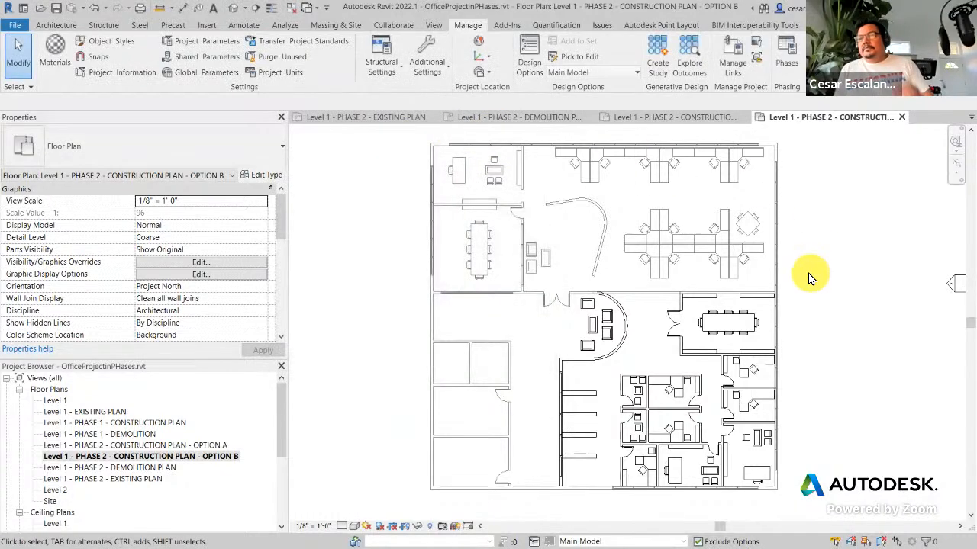
scroll(680, 352, up, 3)
middle_drag(681, 295, 769, 164)
scroll(742, 190, down, 2)
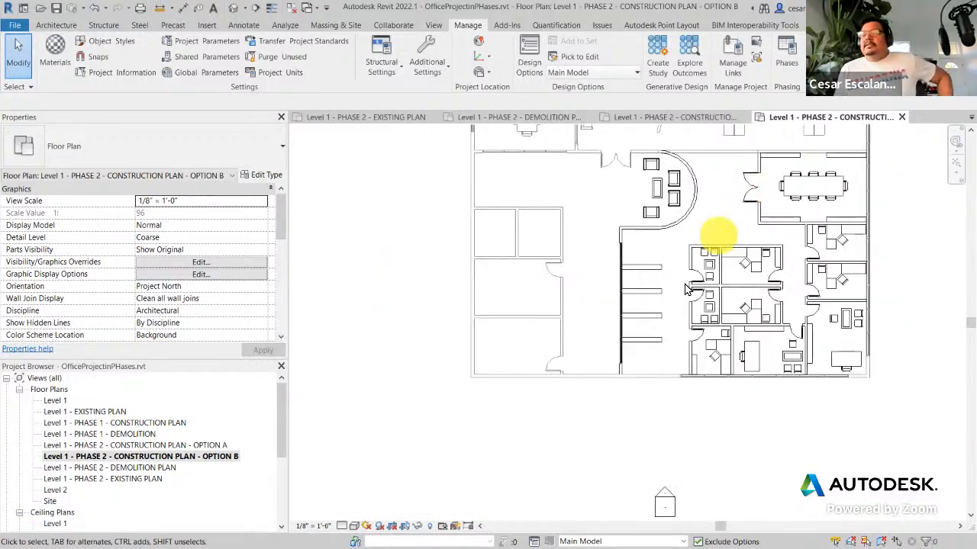
middle_drag(737, 427, 608, 502)
scroll(609, 502, down, 1)
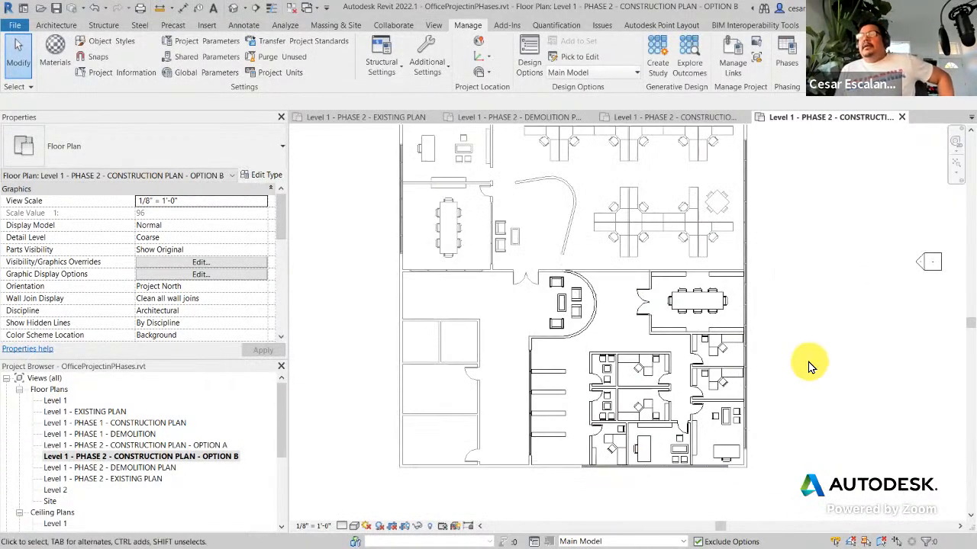
Step: Override the Option B construction plan's visibility so the Office Suite Phase 2 Options set displays Option B
scroll(767, 416, down, 1)
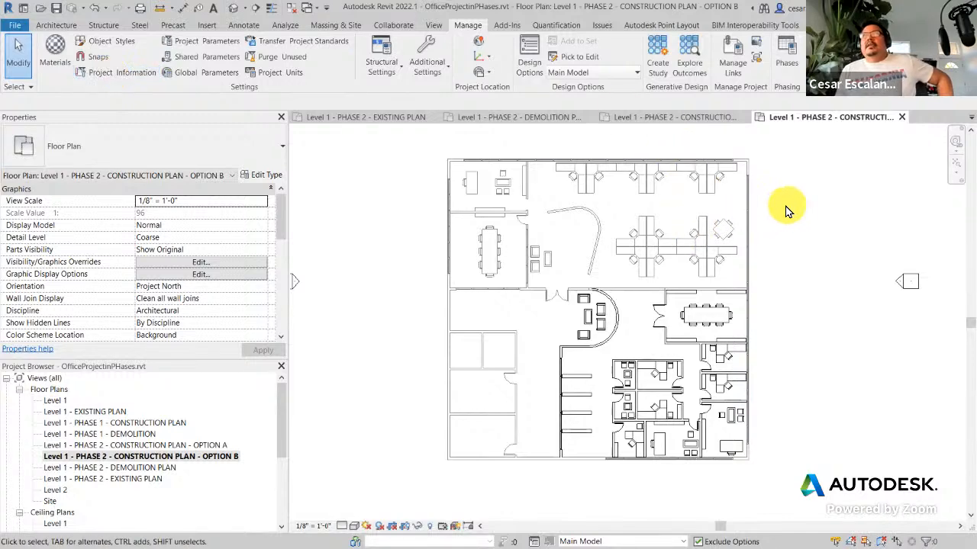
key(v)
key(g)
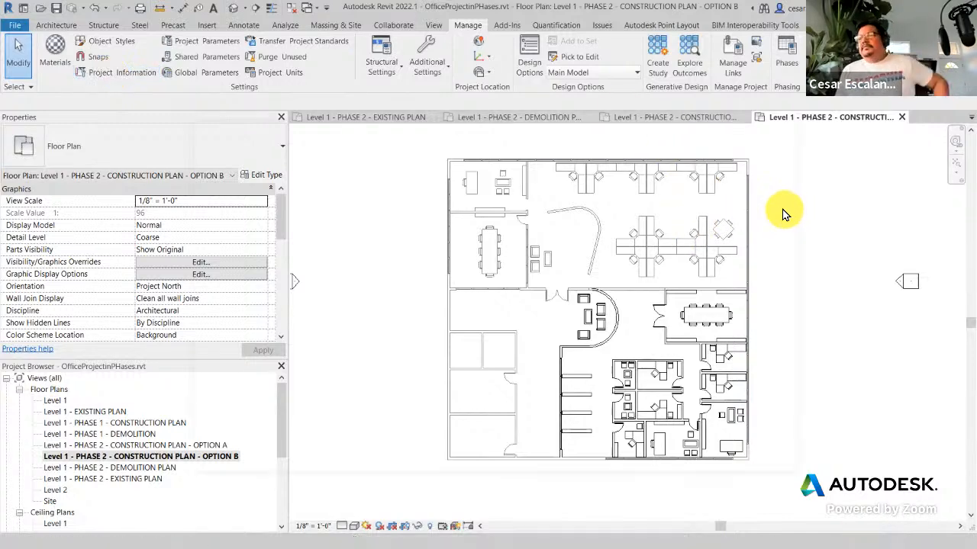
click(510, 134)
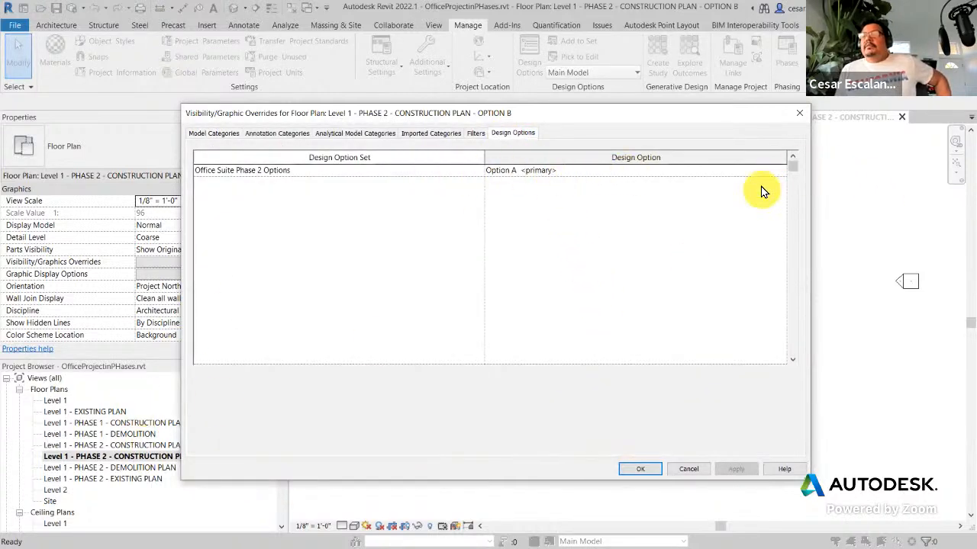
click(776, 170)
click(780, 171)
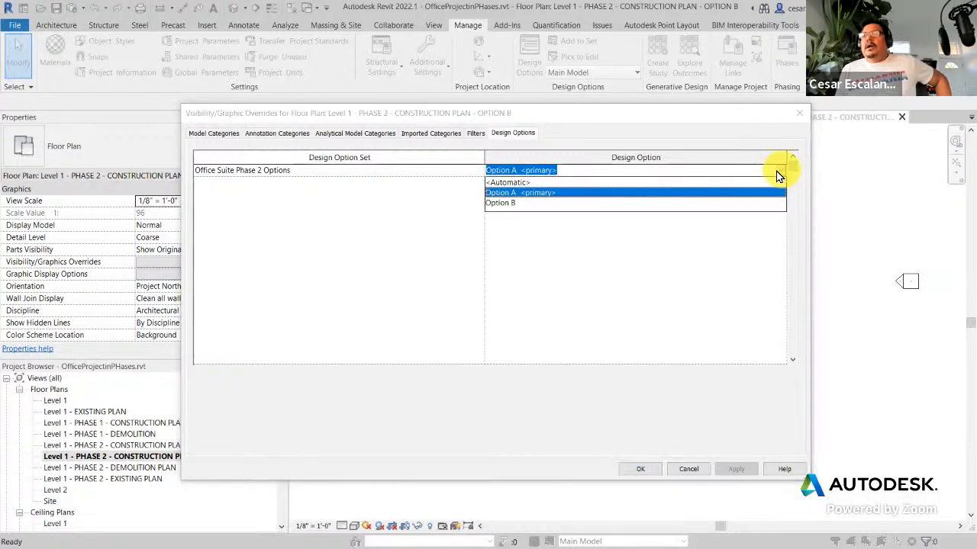
click(504, 203)
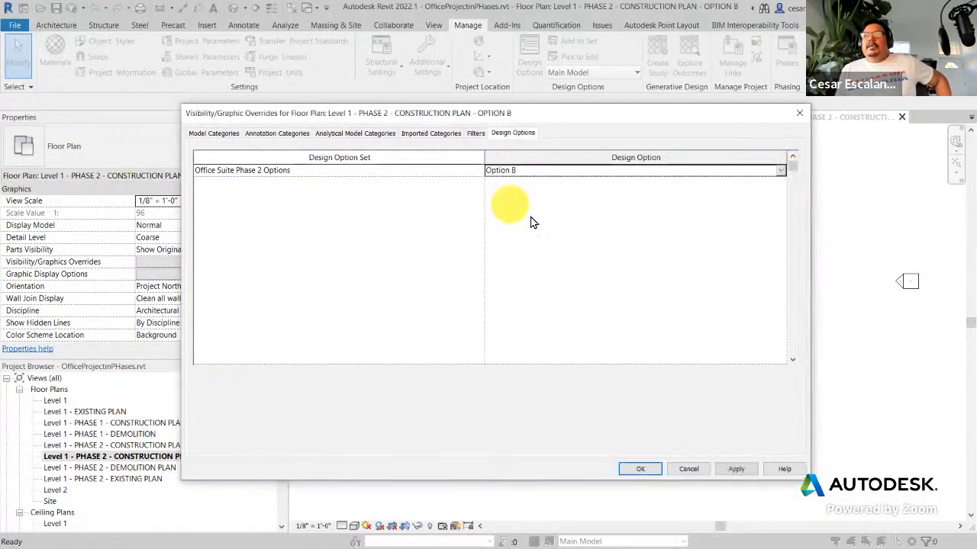
click(641, 469)
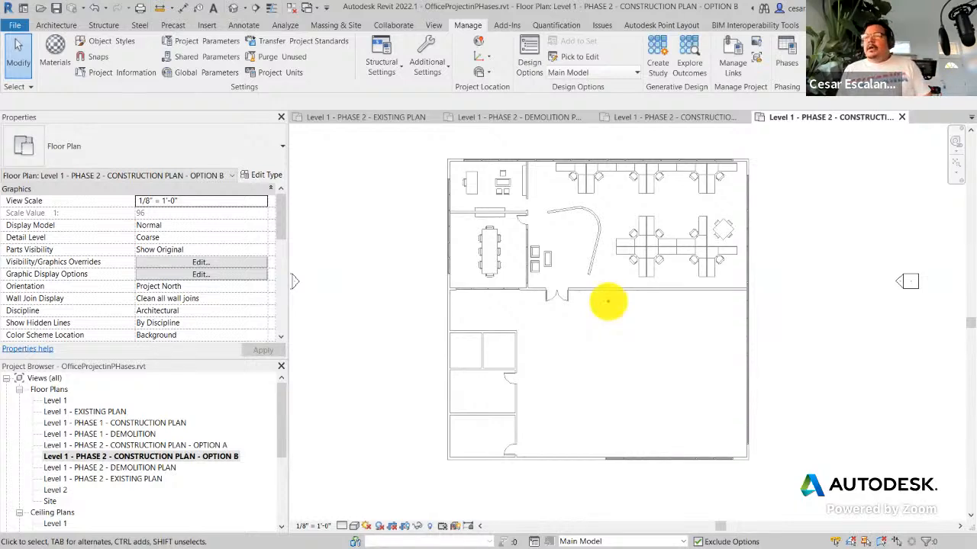
Step: Make Option B the active design option for editing
mouse_move(691, 513)
mouse_down()
mouse_move(593, 514)
mouse_move(545, 530)
mouse_move(666, 538)
mouse_move(671, 510)
mouse_up()
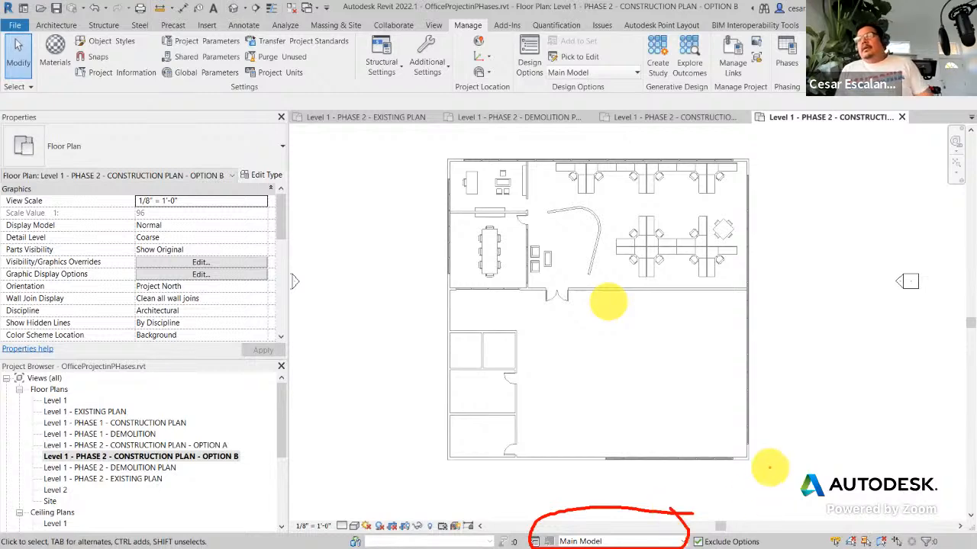
click(683, 541)
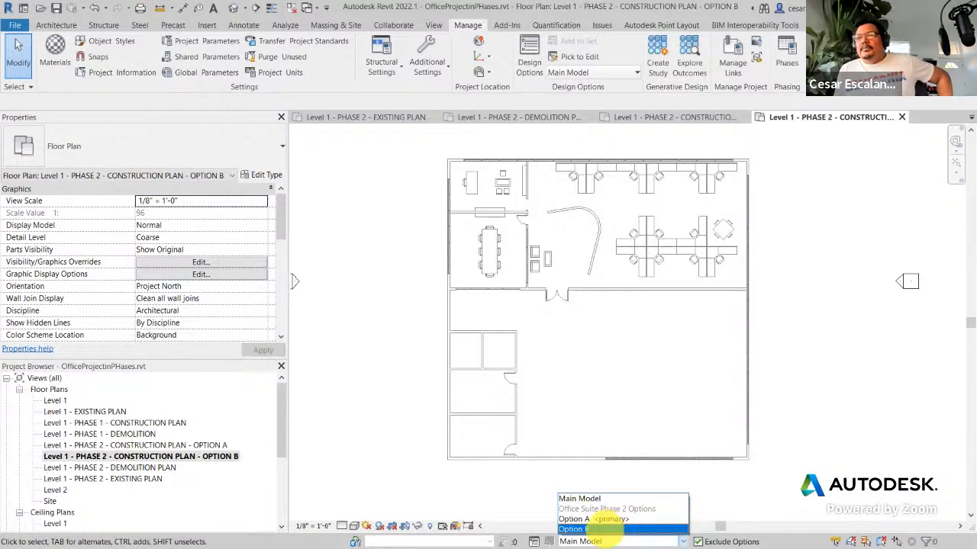
click(587, 528)
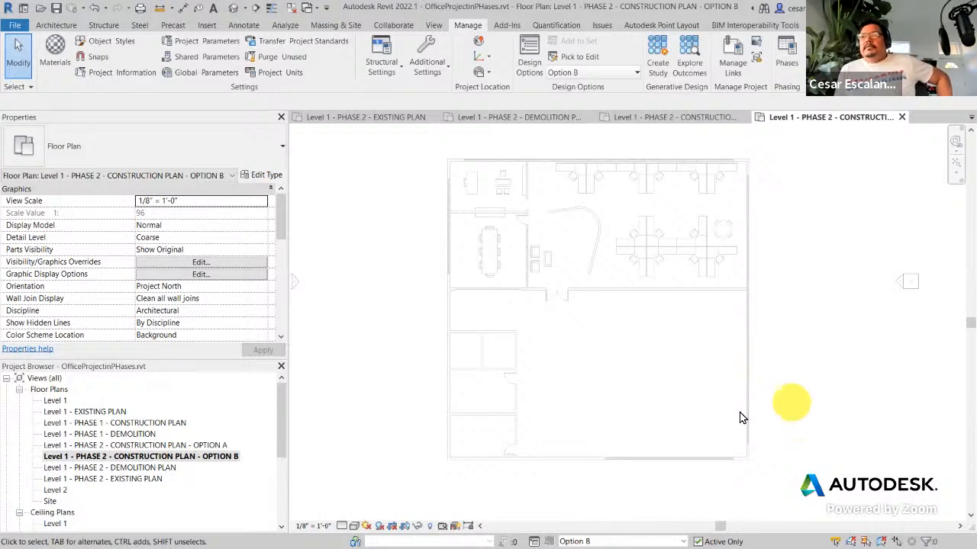
Step: Link the Revit model Option 2-B.rvt into the plan with Auto - Internal Origin to Internal Origin positioning
click(206, 26)
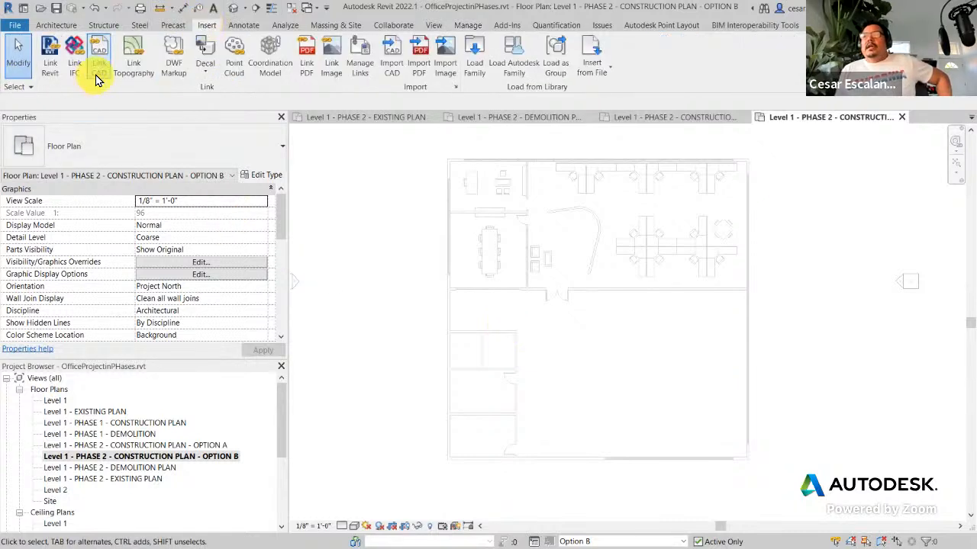
click(50, 69)
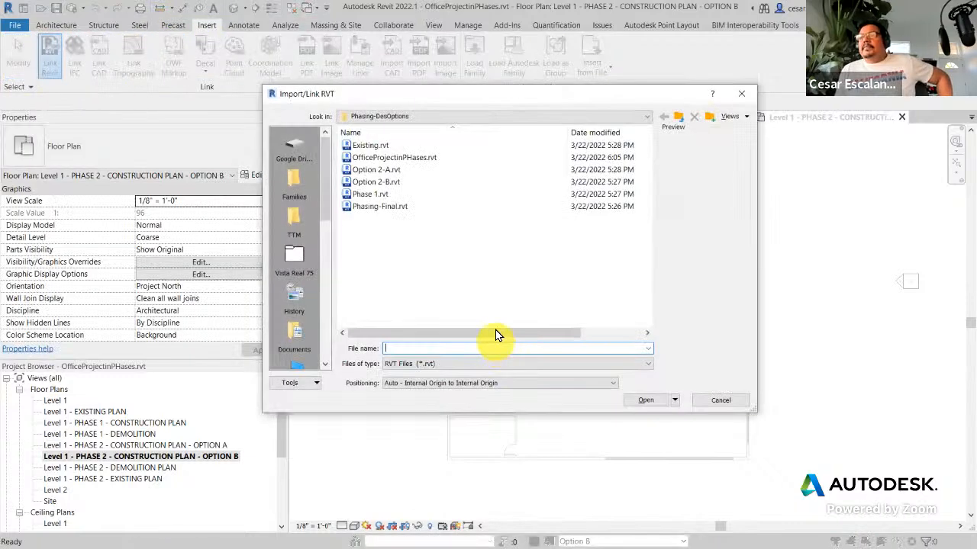
click(386, 183)
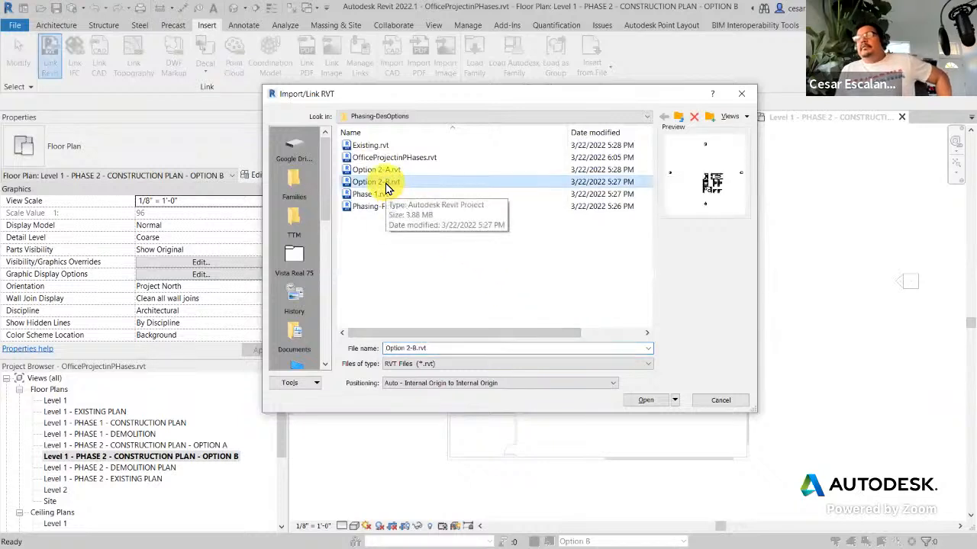
click(644, 404)
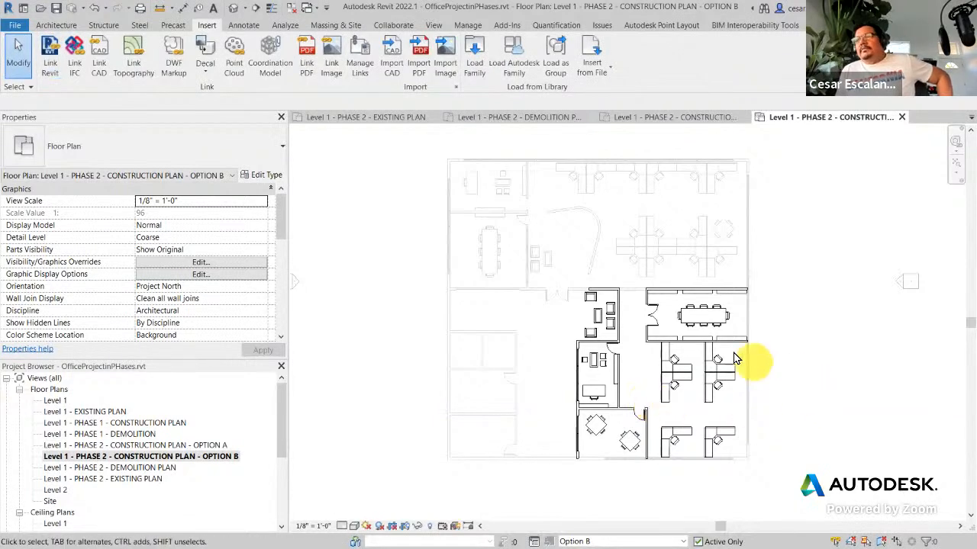
Step: Bind the linked Option 2-B model without attached details, levels or grids, accept the duplicate types and remove the link
click(721, 352)
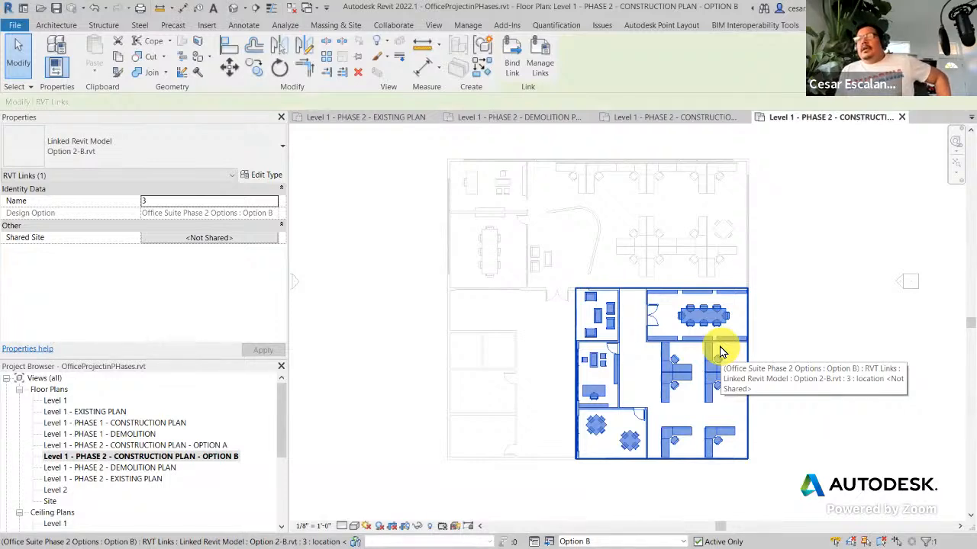
click(505, 50)
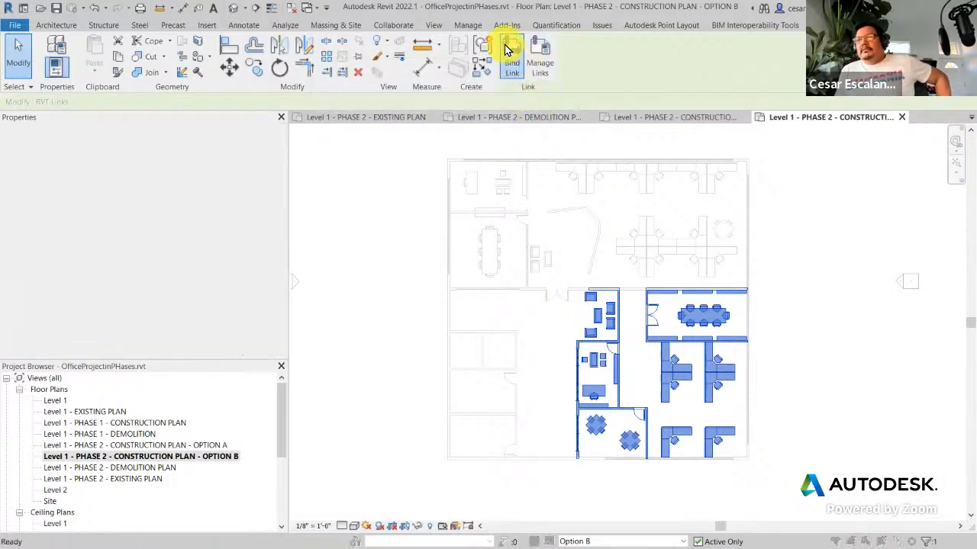
click(418, 250)
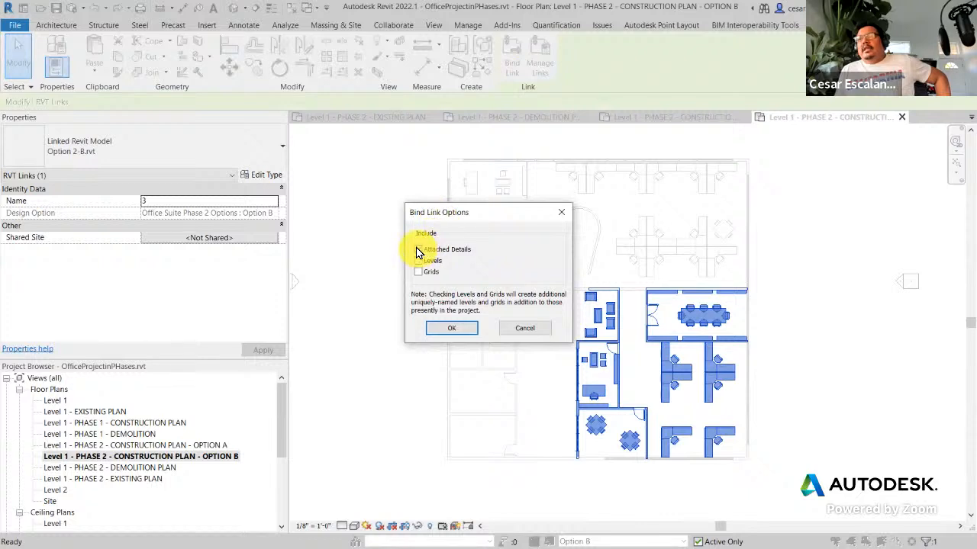
click(457, 328)
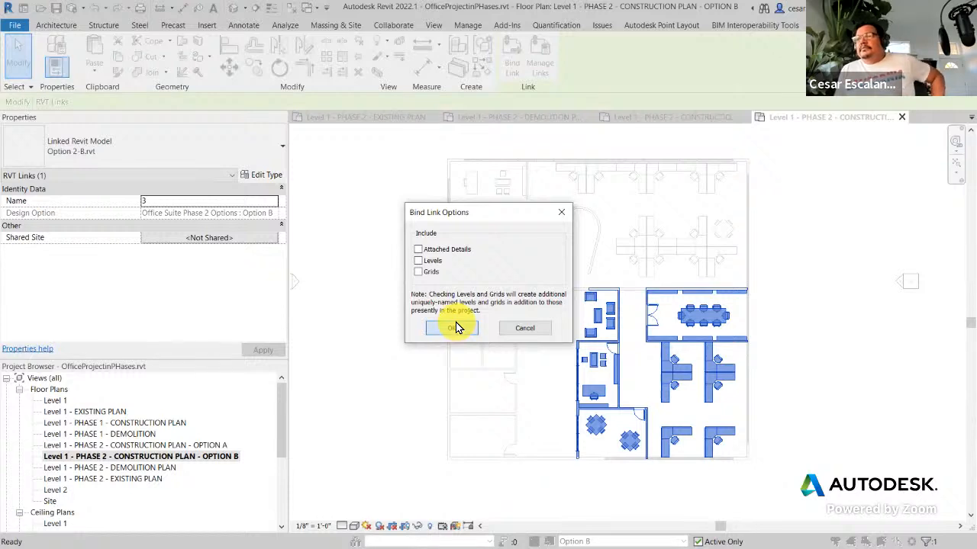
click(453, 328)
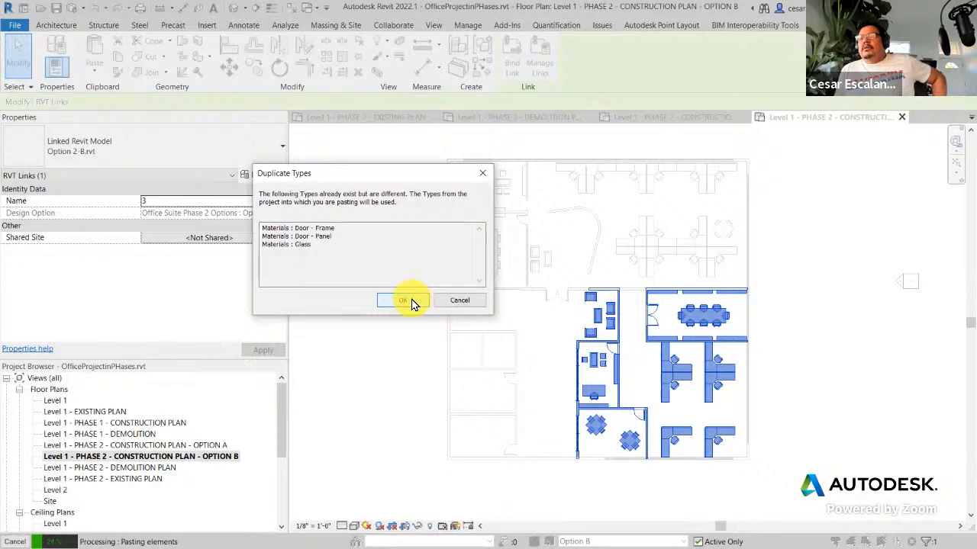
click(412, 302)
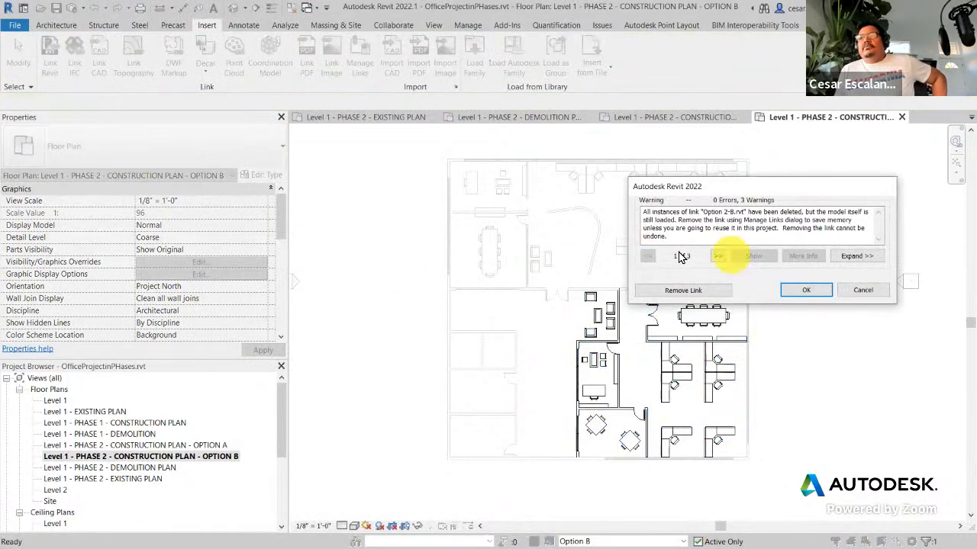
click(683, 291)
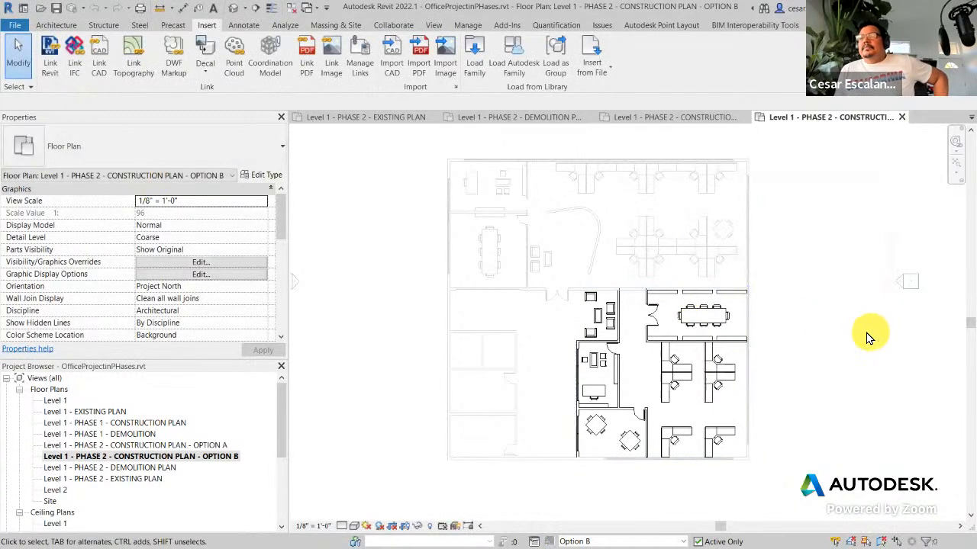
Step: Ungroup the Option 2-B model group into individual elements
click(747, 345)
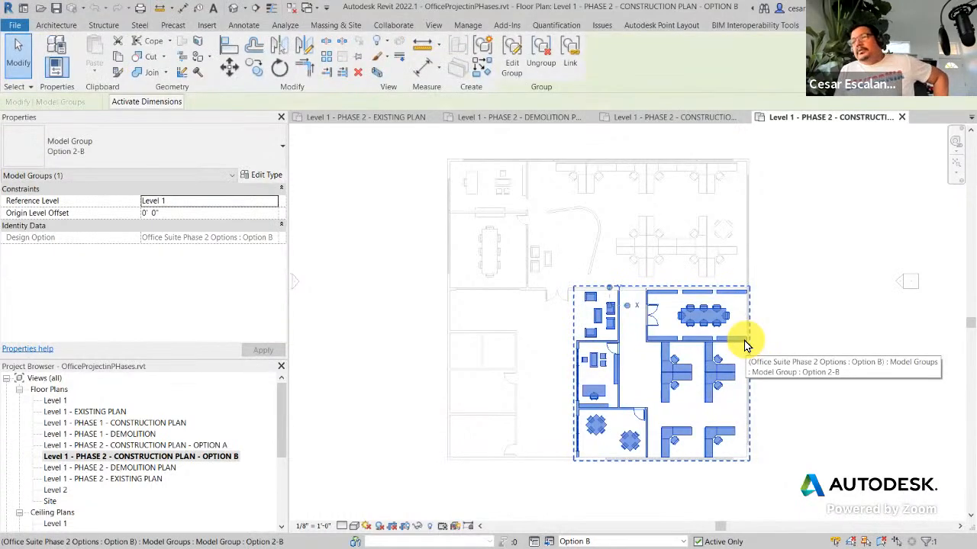
click(539, 59)
click(800, 320)
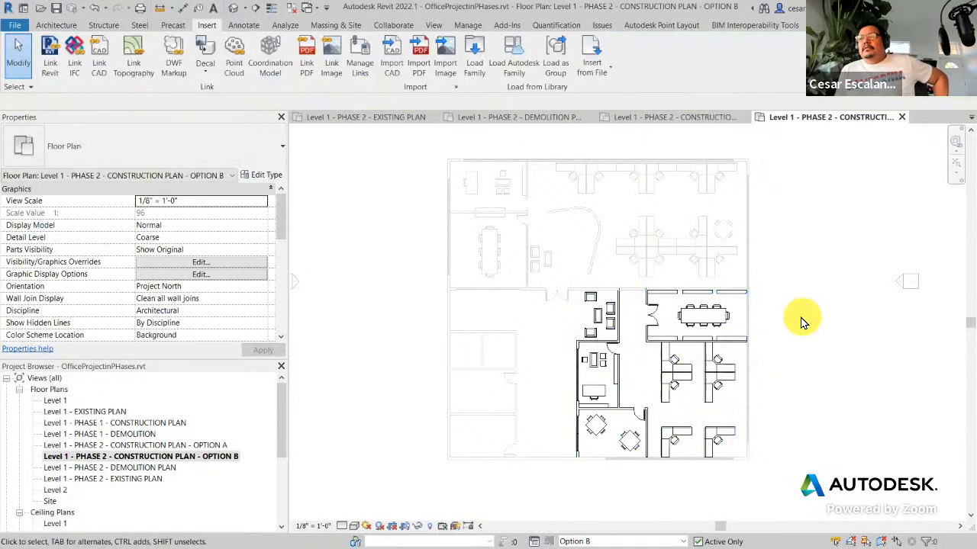
Step: Check the design option and created phase of the wall between the conference room and the workstations
scroll(654, 305, up, 5)
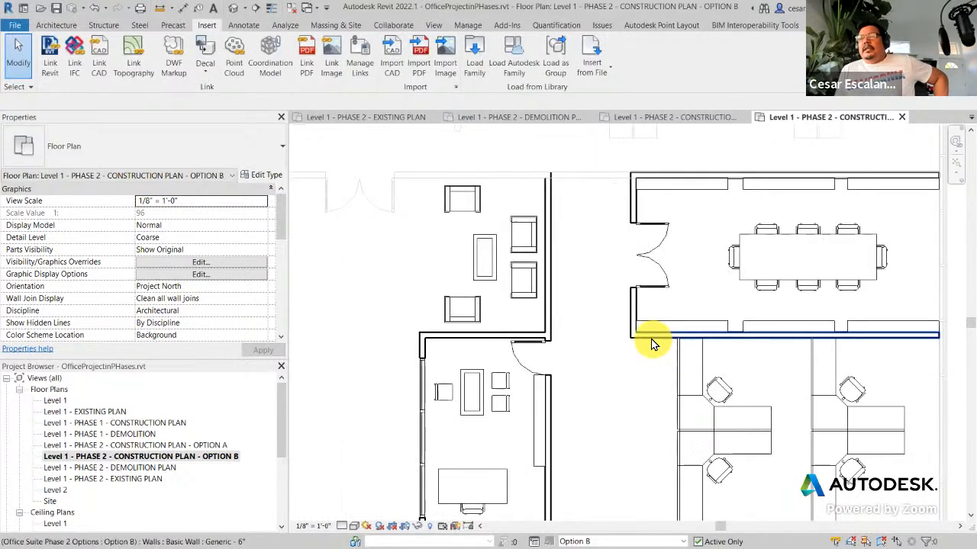
click(653, 334)
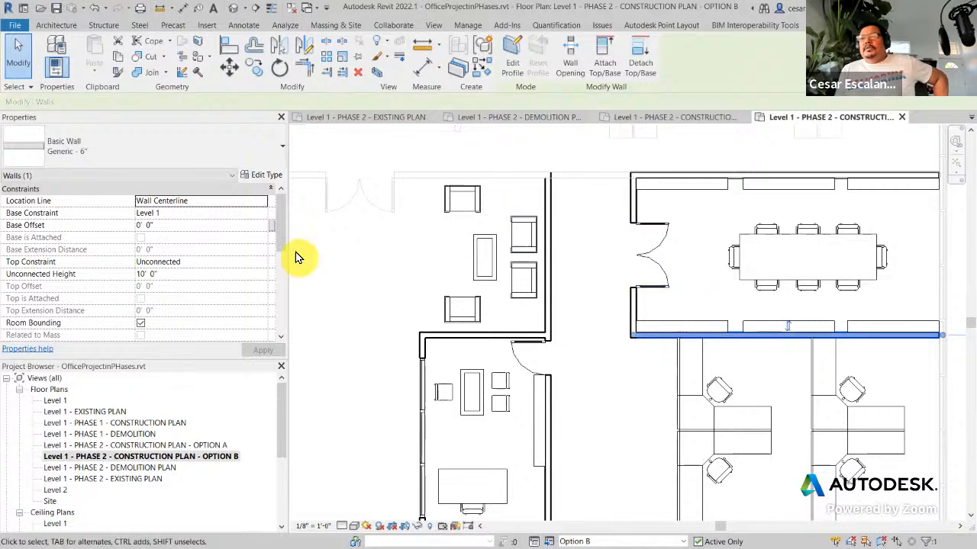
drag(281, 236, 269, 336)
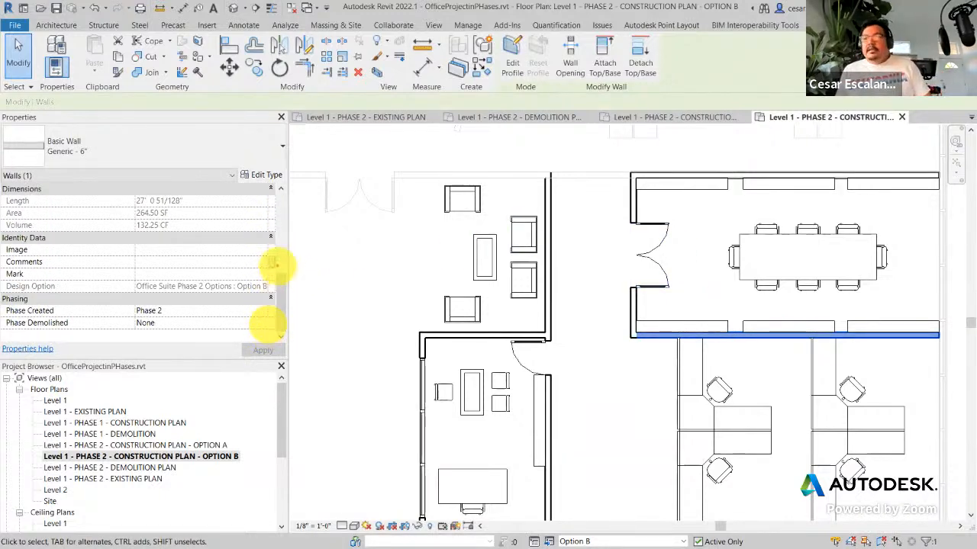
mouse_move(267, 262)
mouse_down()
mouse_move(129, 317)
mouse_move(304, 257)
mouse_move(293, 284)
mouse_move(524, 293)
mouse_move(650, 324)
mouse_up()
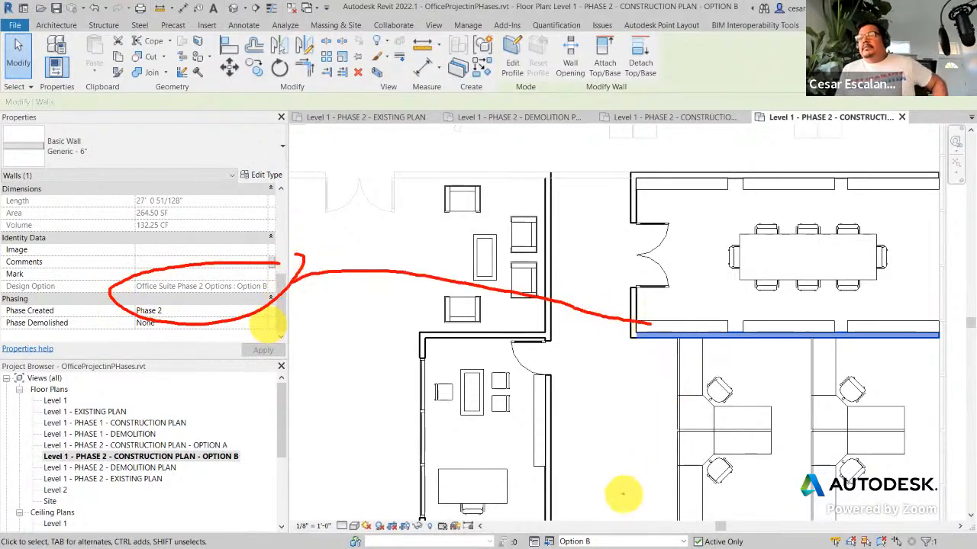
mouse_move(637, 525)
mouse_down()
mouse_move(593, 535)
mouse_move(629, 544)
mouse_move(611, 516)
mouse_move(679, 401)
mouse_move(690, 340)
mouse_up()
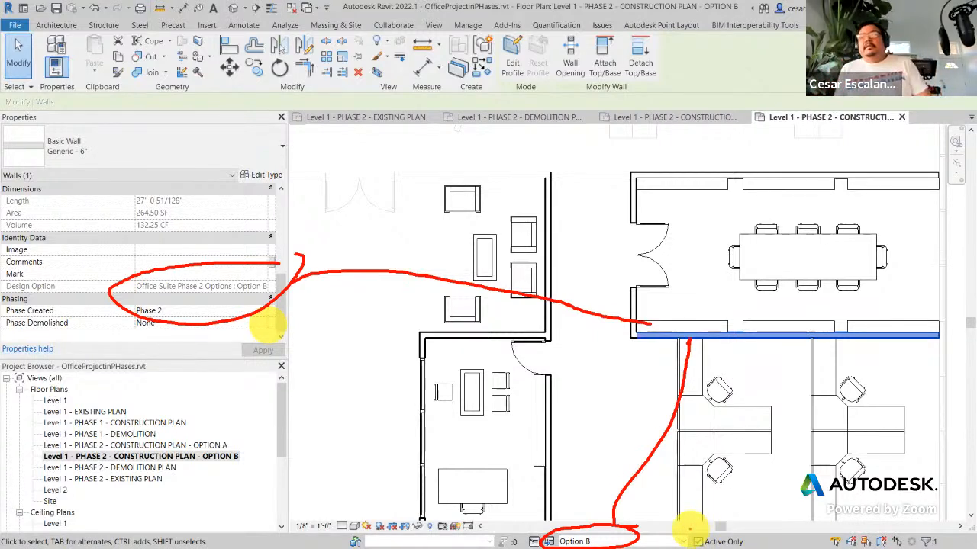
click(571, 323)
Step: Switch the active design option back to Main Model
scroll(606, 394, down, 3)
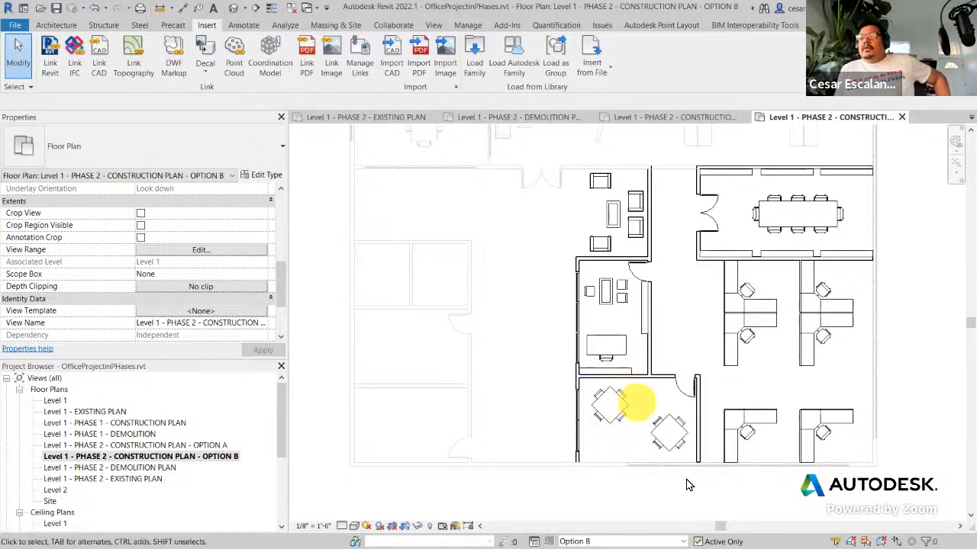
click(681, 541)
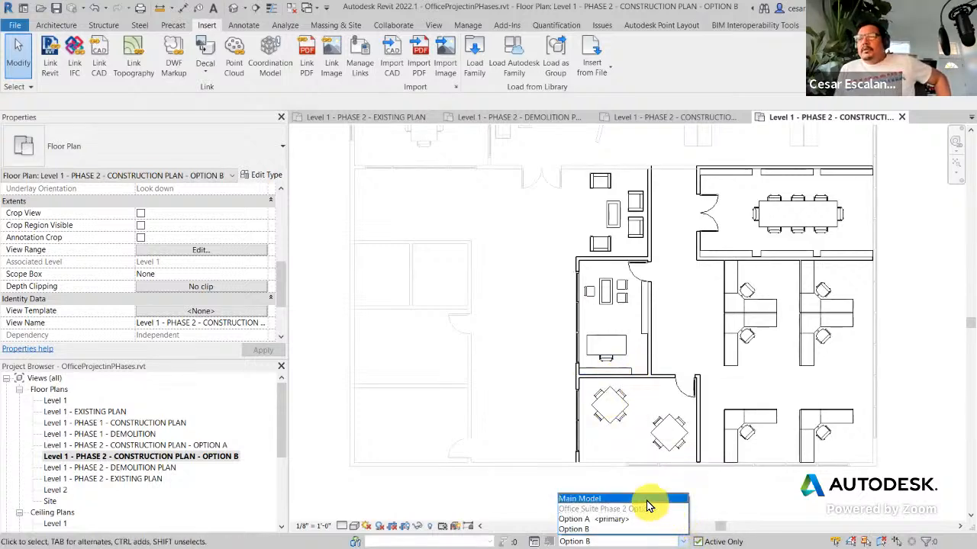
click(645, 499)
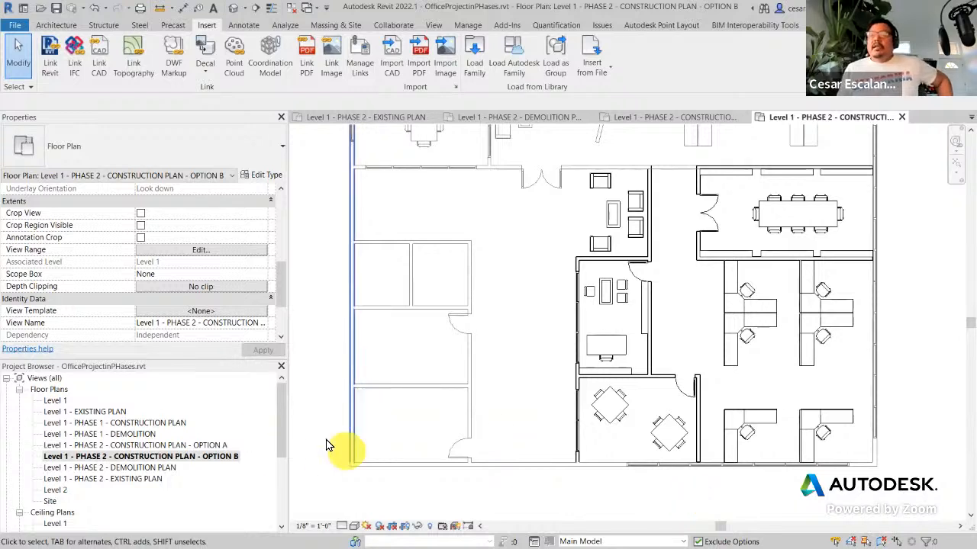
Step: Review the Level 1 existing plan, the Phase 1 demolition plan and the Phase 1 construction plan in turn
double_click(111, 412)
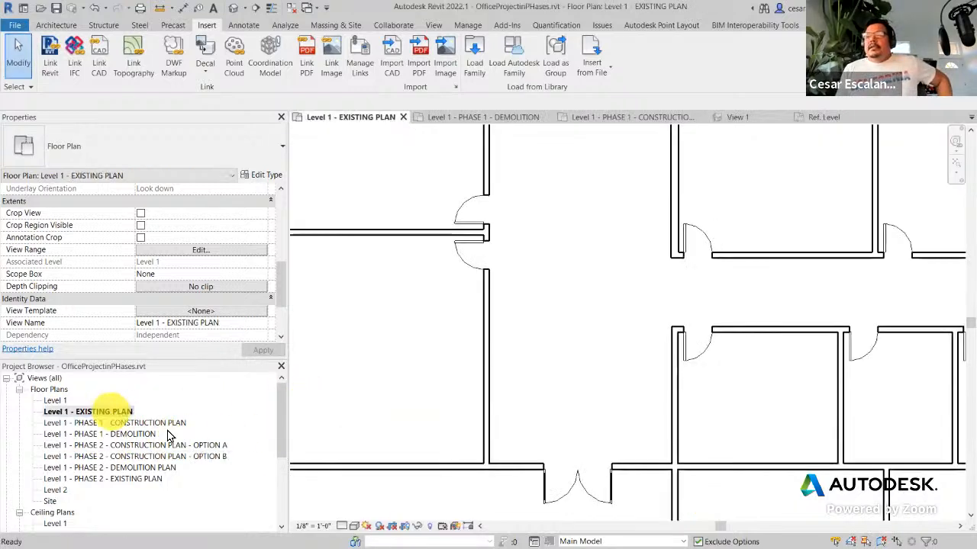
scroll(488, 410, down, 3)
mouse_move(497, 395)
middle_down()
mouse_move(522, 326)
mouse_move(512, 312)
middle_up()
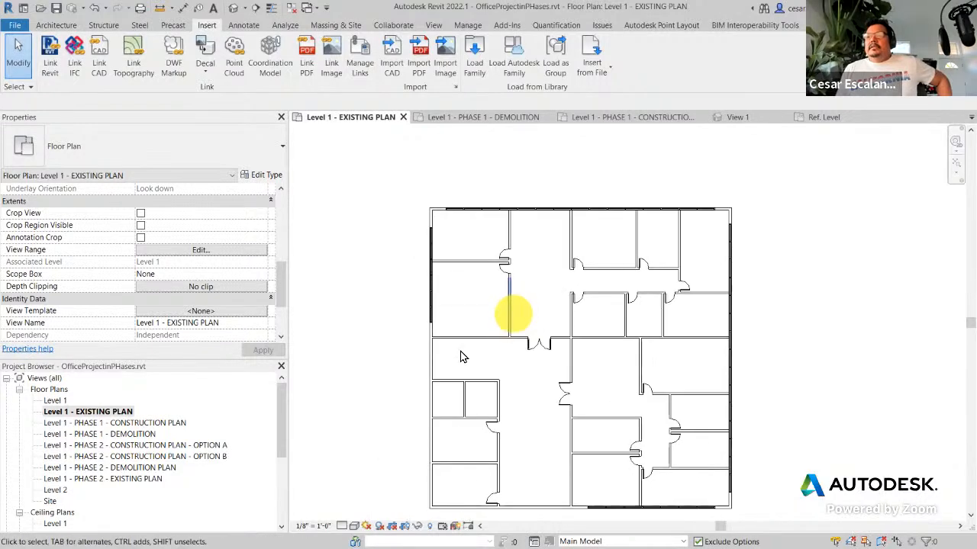
double_click(142, 435)
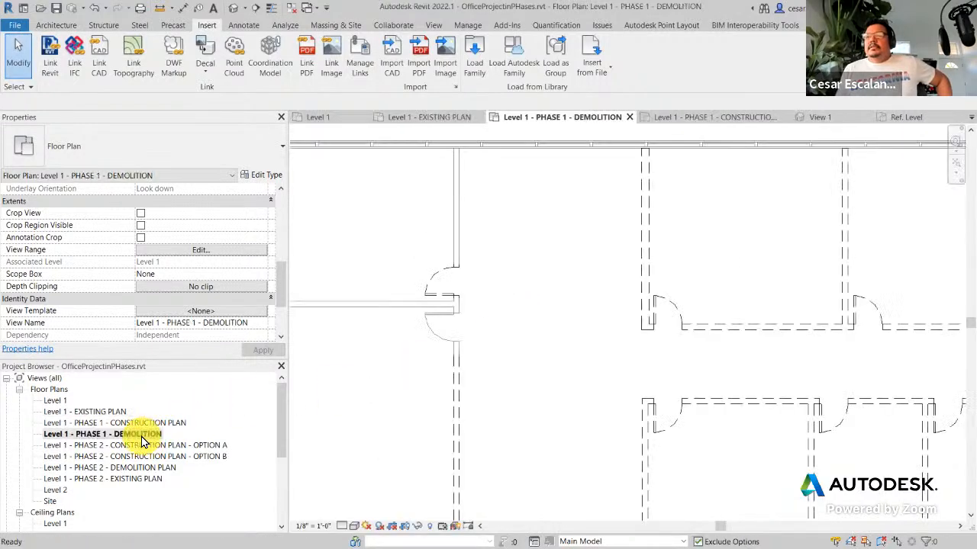
scroll(508, 397, down, 3)
scroll(511, 401, down, 2)
middle_drag(510, 397, 514, 224)
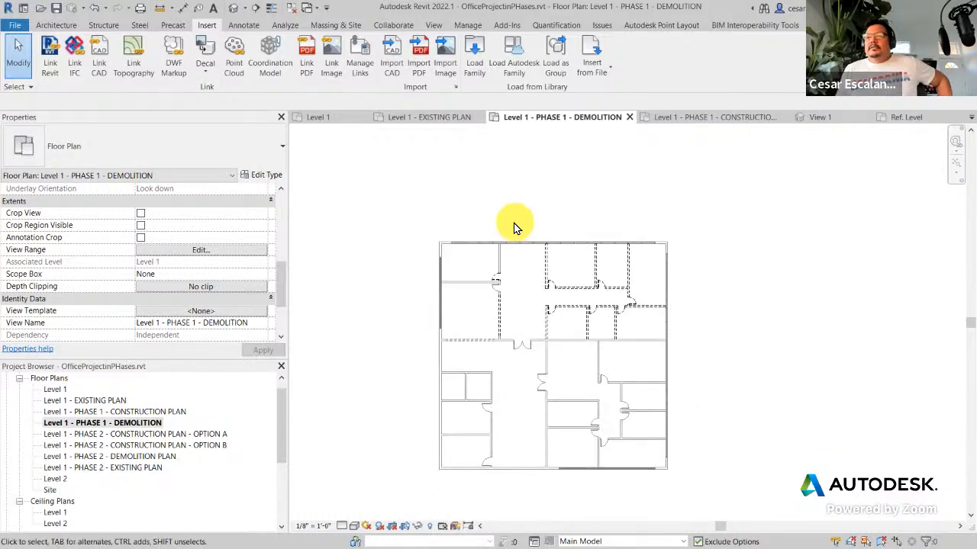
double_click(160, 412)
middle_drag(501, 349, 435, 371)
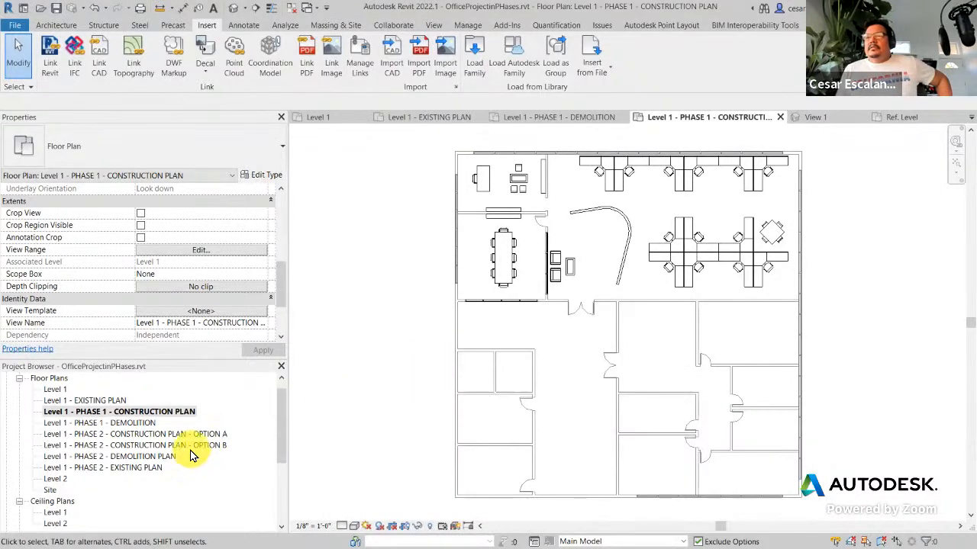
Step: Review the Level 1 Phase 2 existing plan and Phase 2 demolition plan, returning to the existing plan
double_click(150, 468)
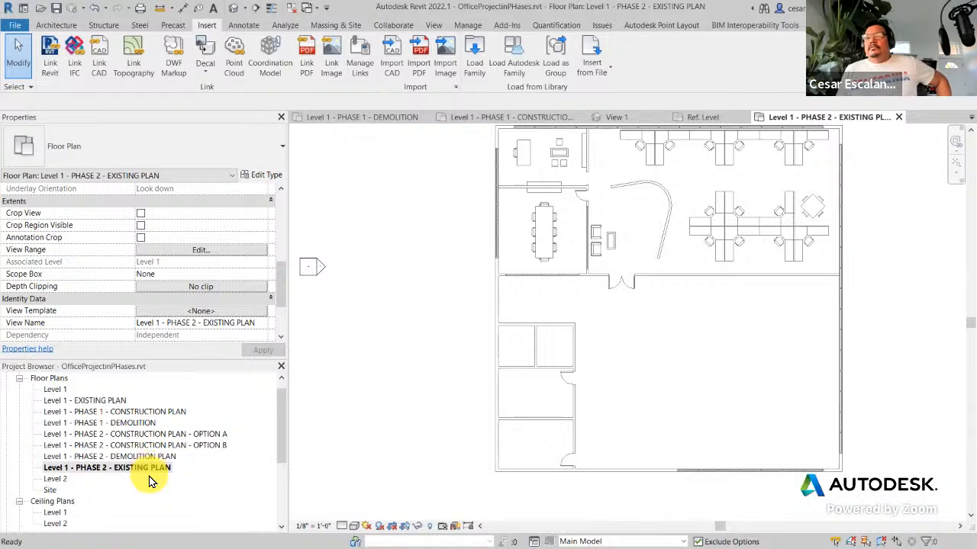
double_click(160, 456)
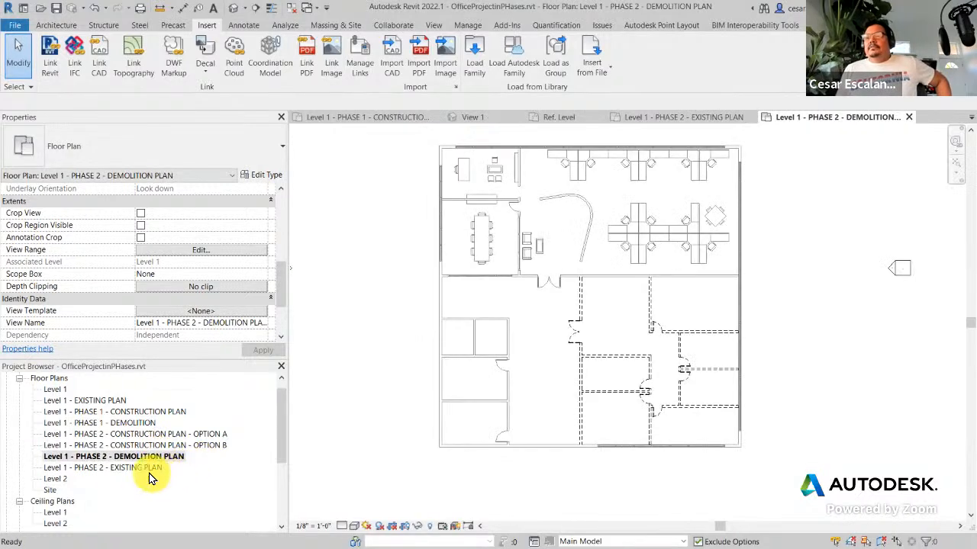
double_click(123, 468)
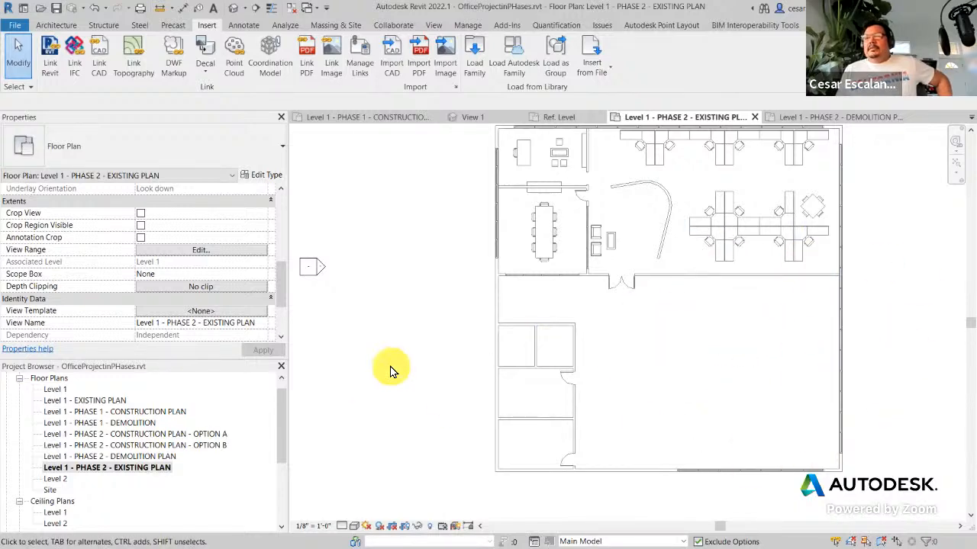
scroll(390, 372, down, 2)
scroll(391, 371, up, 2)
middle_drag(386, 378, 460, 402)
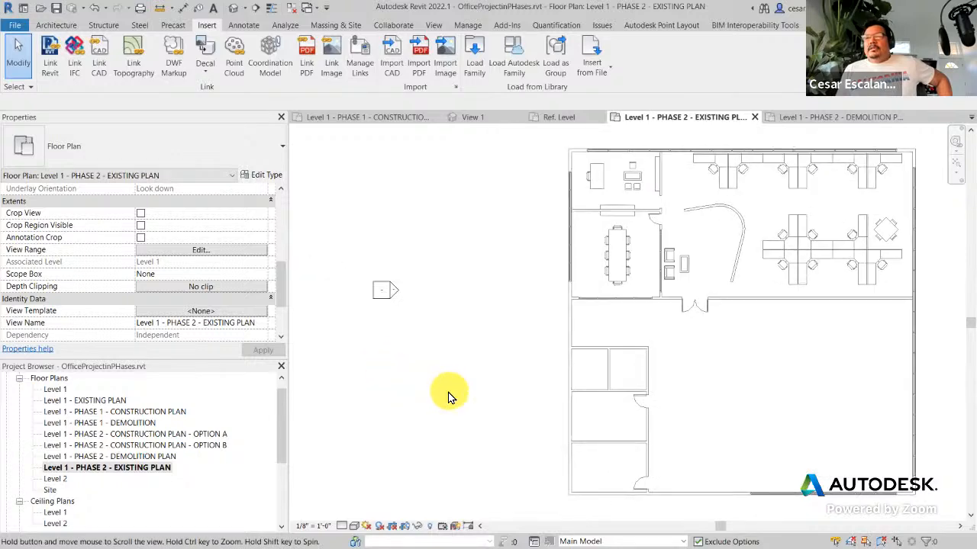
Step: Try the Show All and Show Previous + New phase filters on the Level 1 Phase 2 existing plan
drag(277, 287, 274, 335)
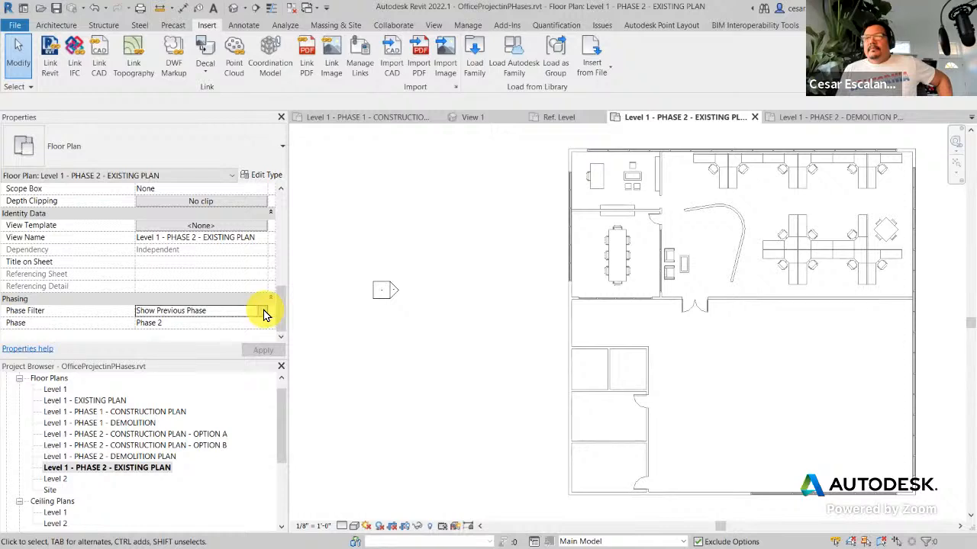
click(263, 313)
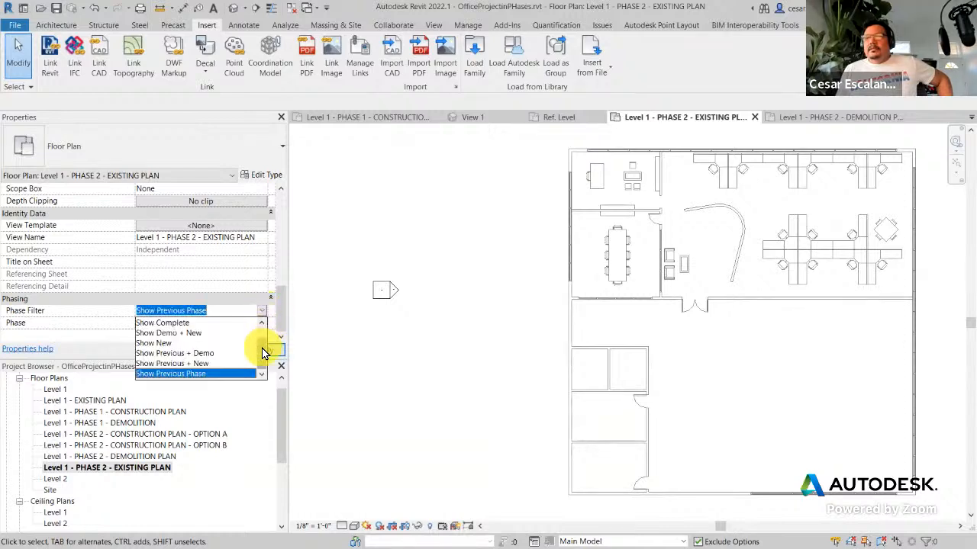
drag(263, 348, 262, 333)
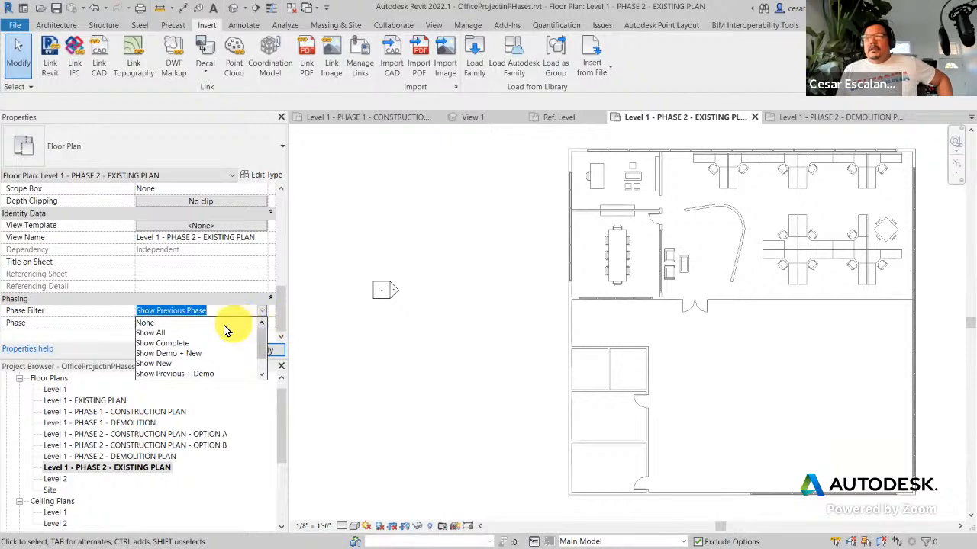
click(159, 337)
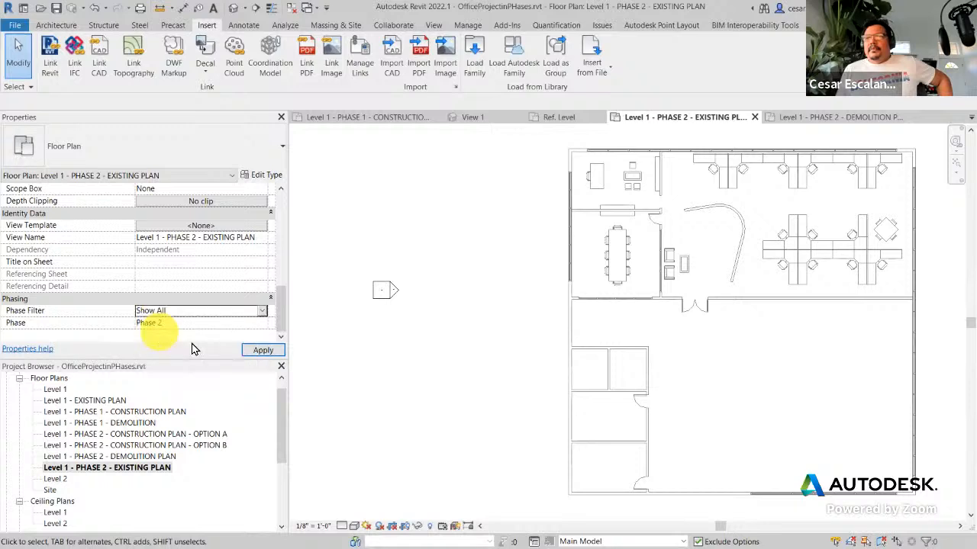
click(262, 351)
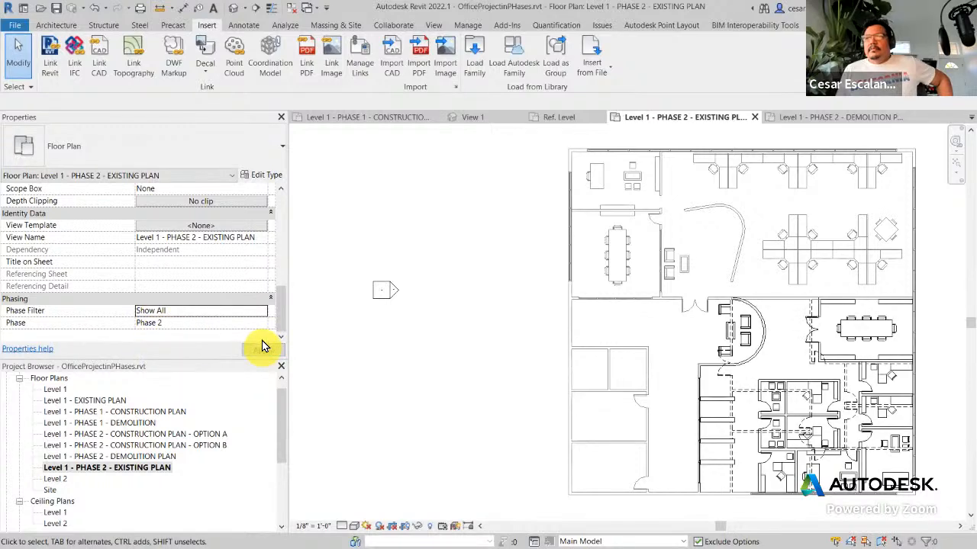
click(261, 314)
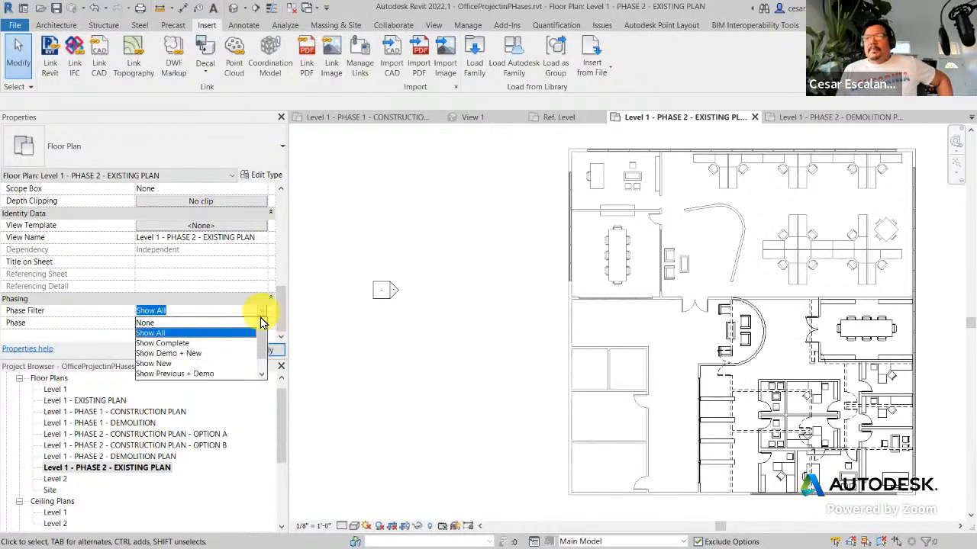
drag(263, 351, 259, 364)
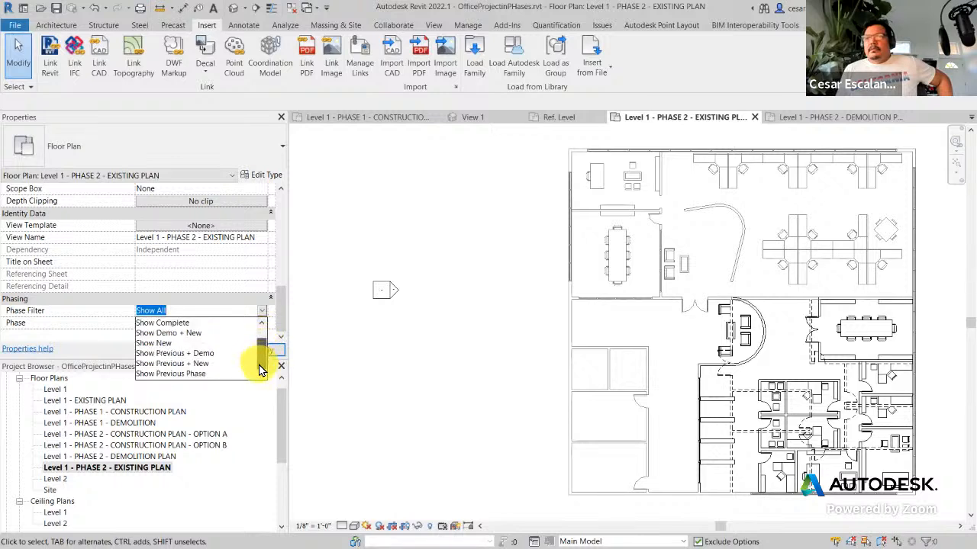
click(196, 364)
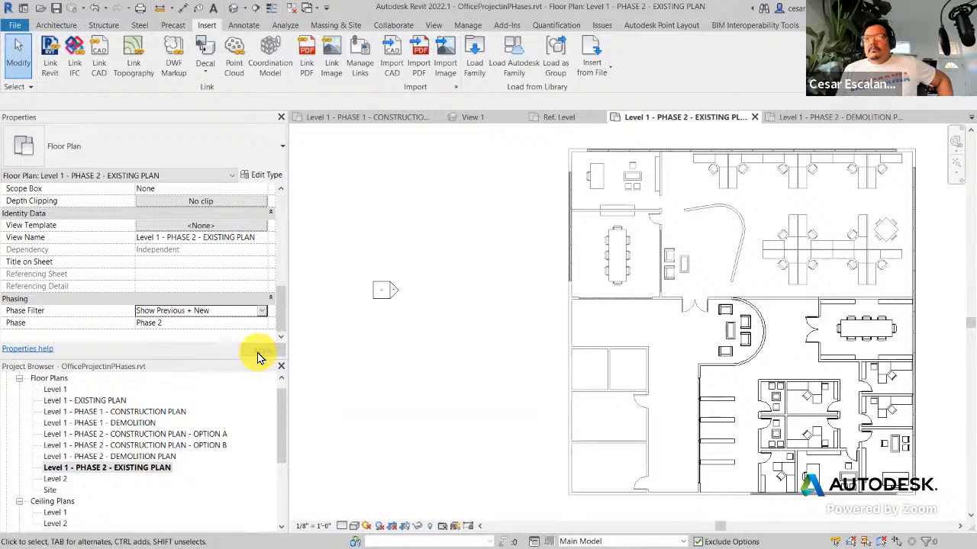
Step: Set the Level 1 Phase 2 existing plan to Phase 1 with the Show Complete phase filter
click(262, 312)
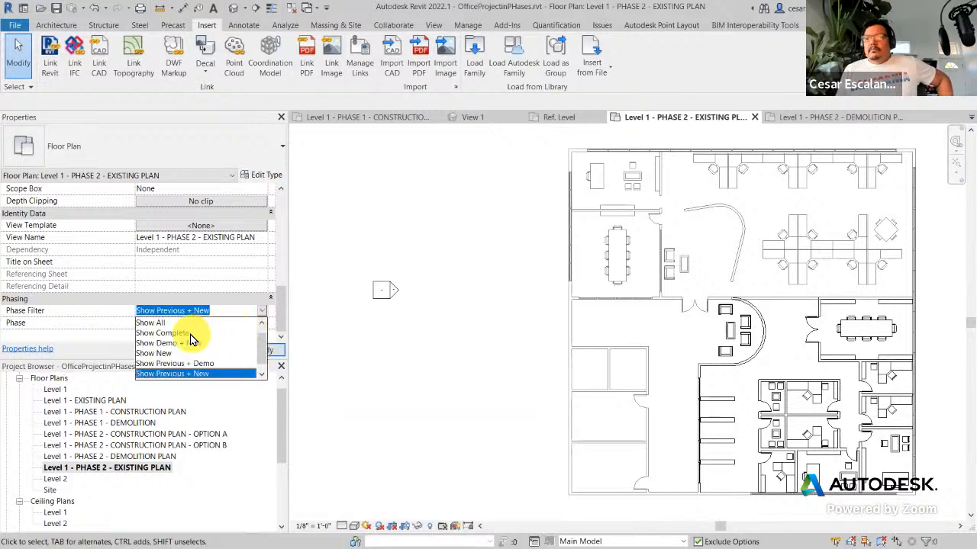
click(70, 331)
click(259, 325)
click(260, 324)
click(160, 343)
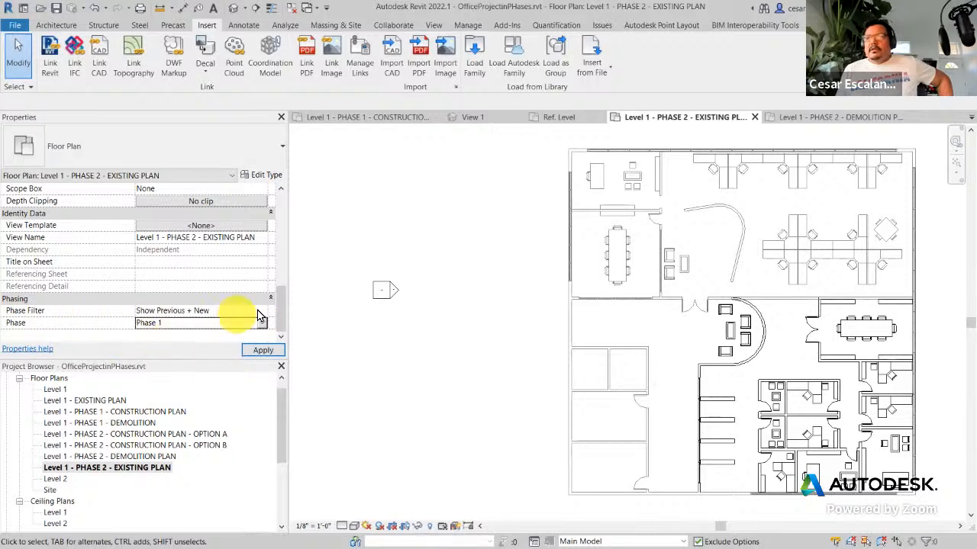
click(262, 315)
click(197, 323)
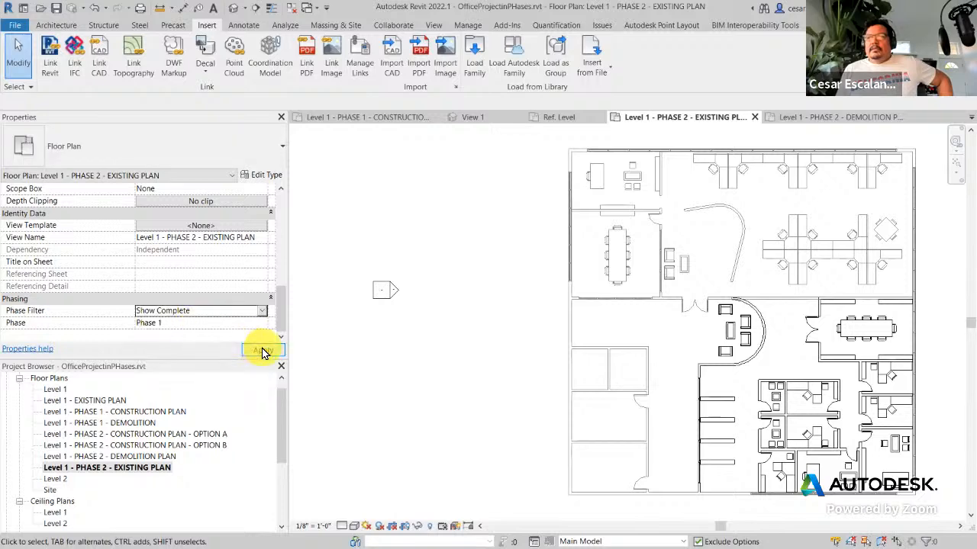
click(262, 350)
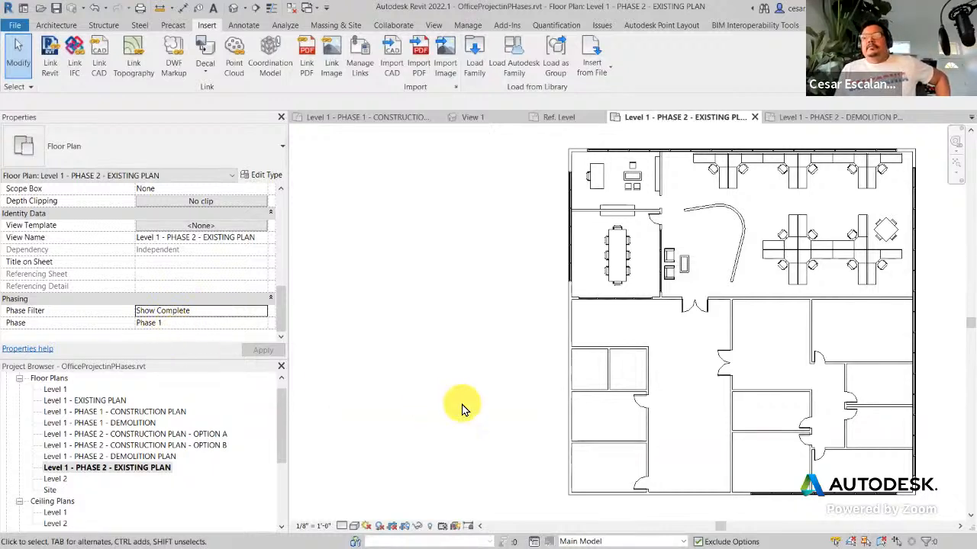
Step: Review the Phase 2 demolition plan and the Phase 2 construction plans for Option A and Option B in turn
double_click(156, 456)
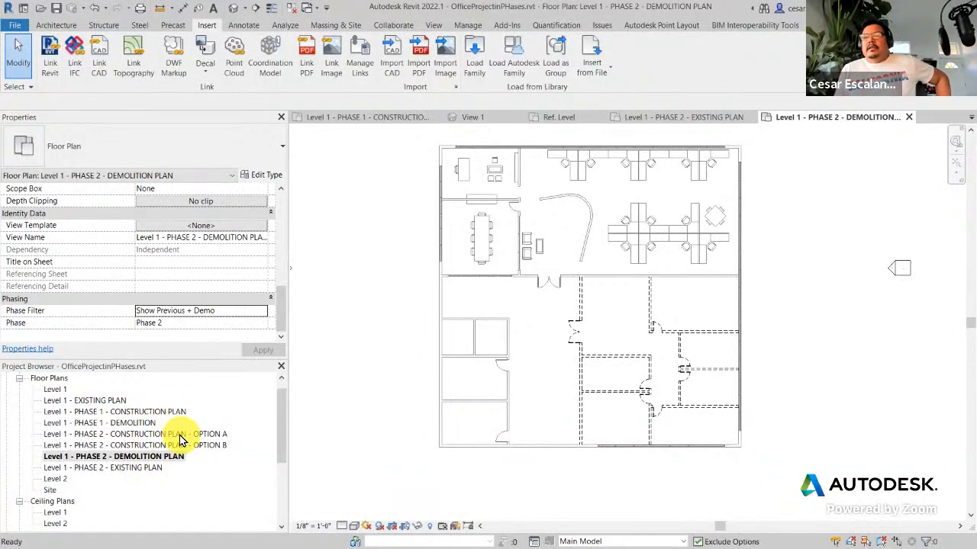
double_click(180, 434)
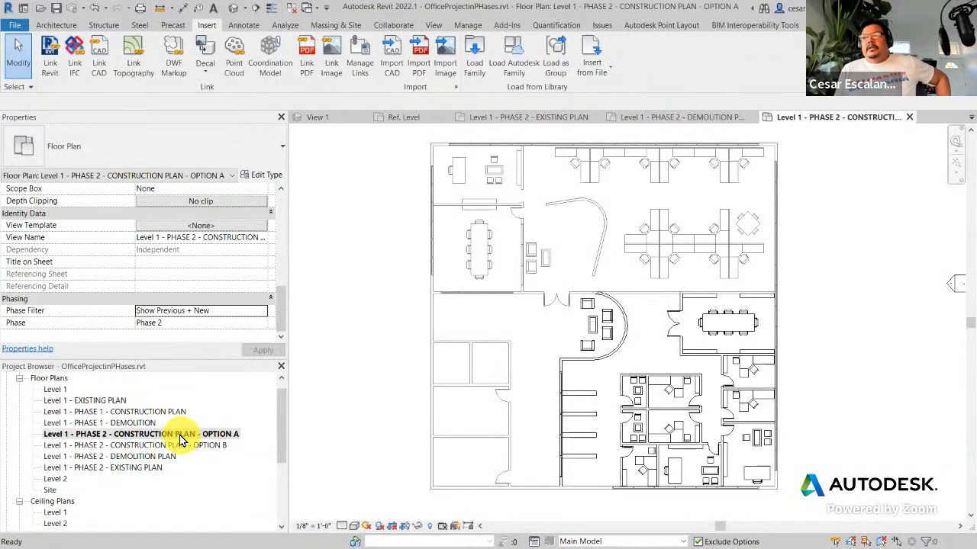
double_click(179, 445)
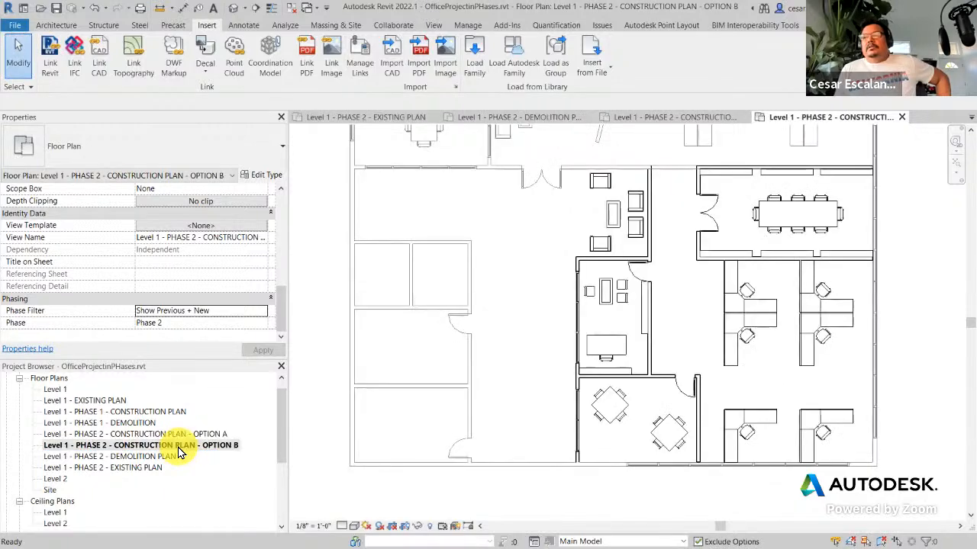
mouse_move(471, 419)
middle_down()
mouse_move(468, 443)
mouse_move(458, 427)
middle_up()
scroll(457, 428, down, 1)
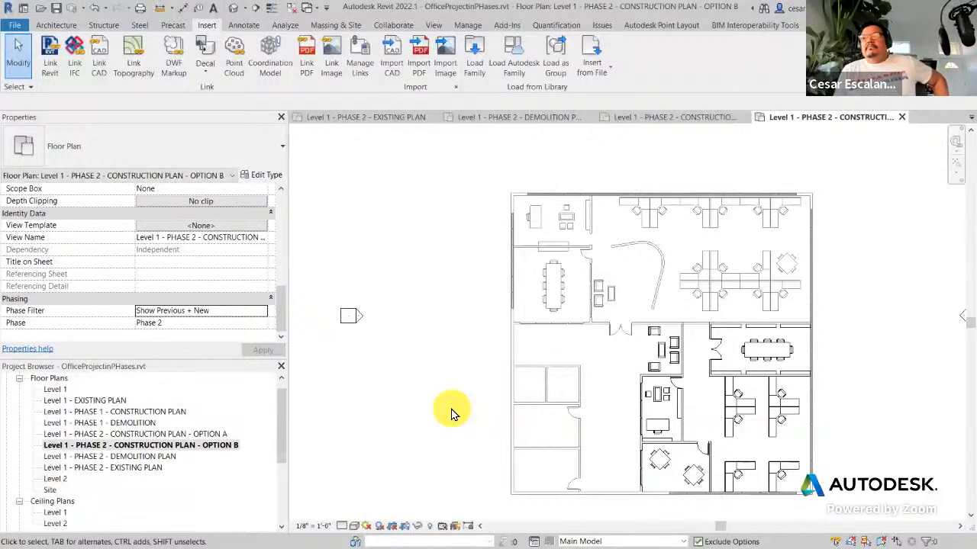
Step: Open the default 3D view of the office and display it in a shaded visual style
drag(281, 436, 233, 29)
click(233, 10)
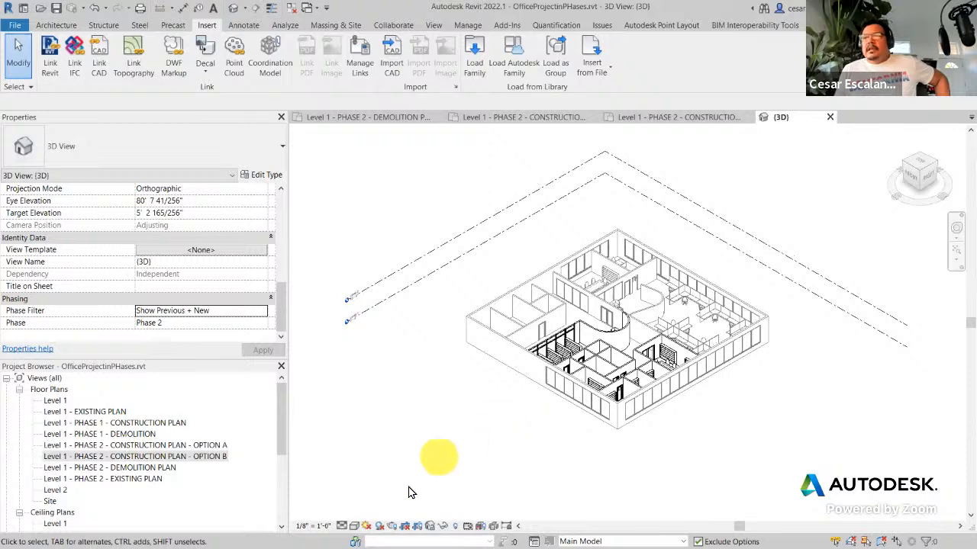
click(354, 526)
click(371, 489)
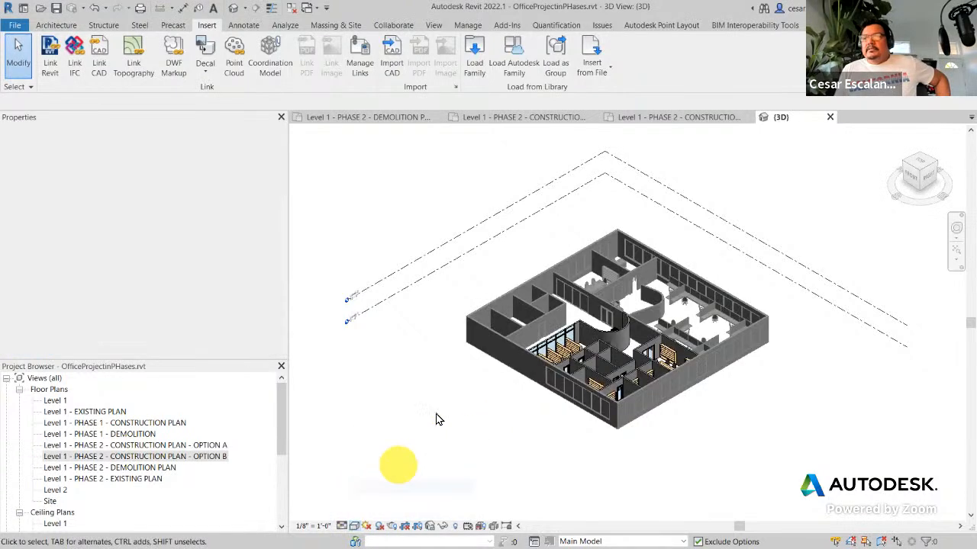
middle_drag(449, 403, 460, 445)
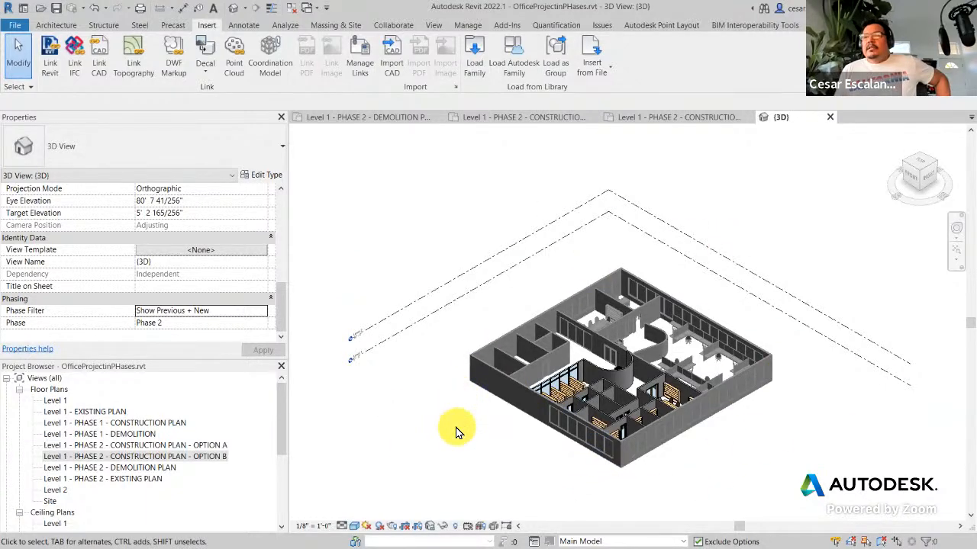
scroll(458, 430, up, 4)
middle_drag(458, 430, 473, 469)
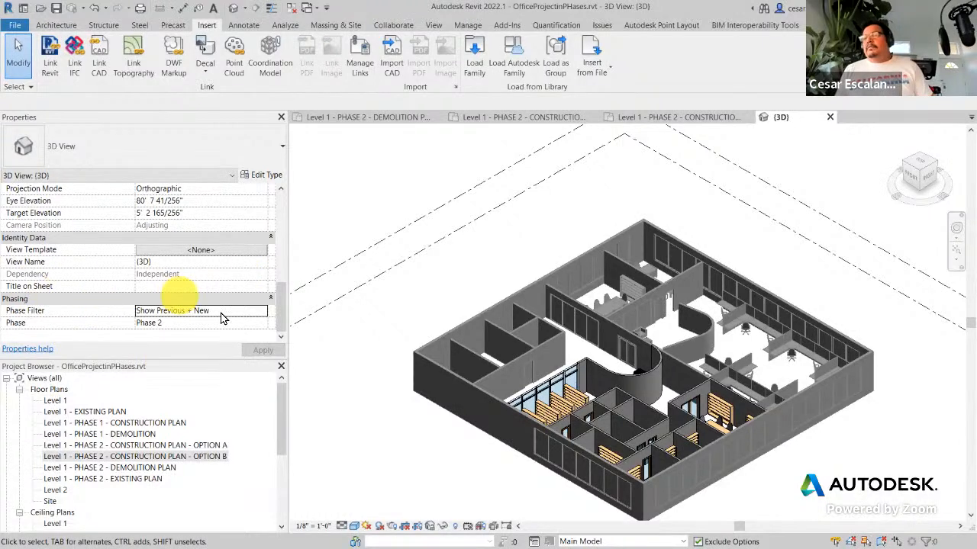
Step: Set the 3D view's phase to Existing and its phase filter to Show Complete
click(259, 326)
click(261, 323)
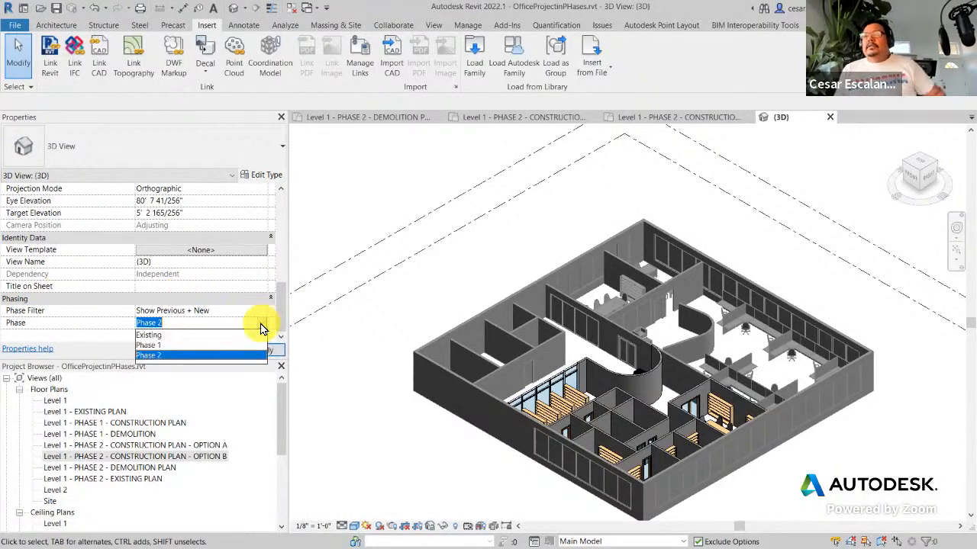
click(170, 335)
click(255, 314)
click(261, 310)
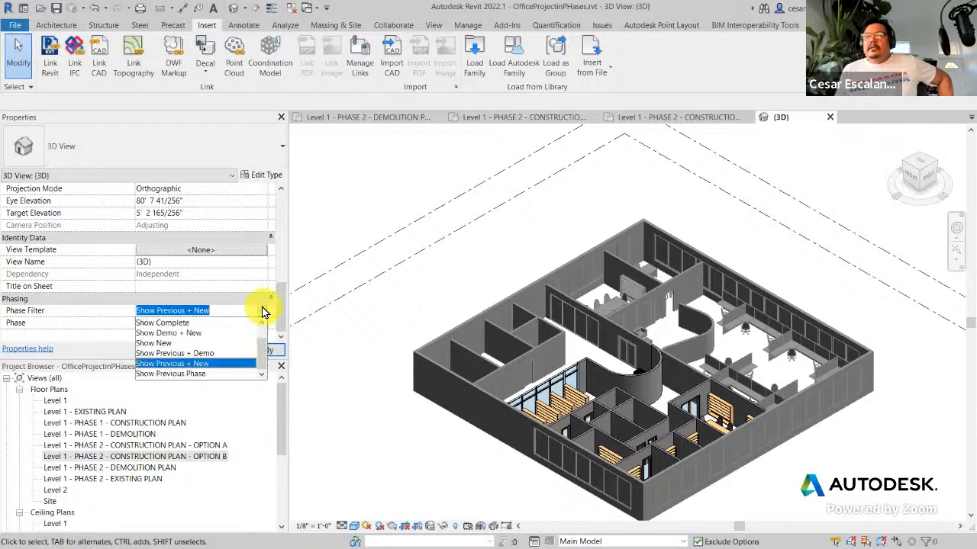
click(186, 323)
click(260, 350)
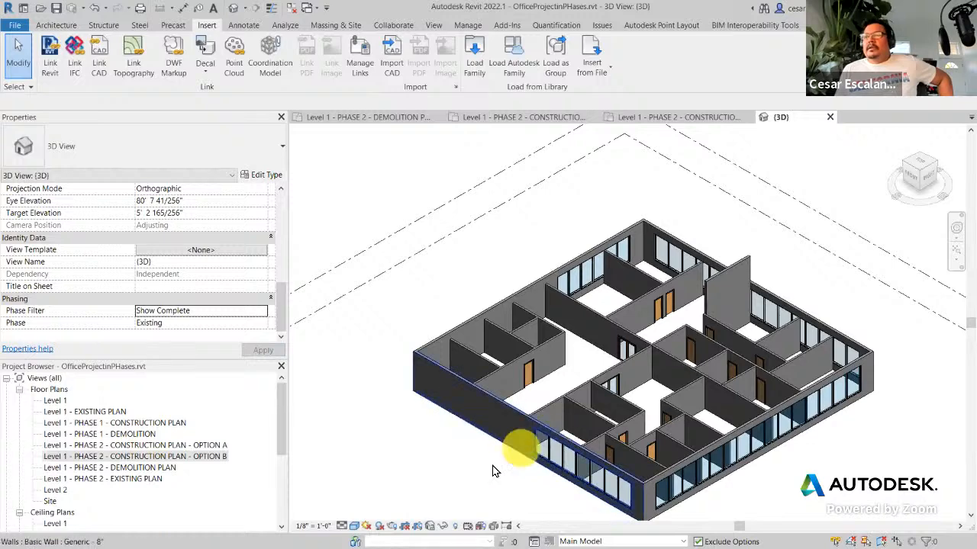
Step: Duplicate the default 3D view and rename the copy 3D EXISTING
scroll(183, 484, down, 3)
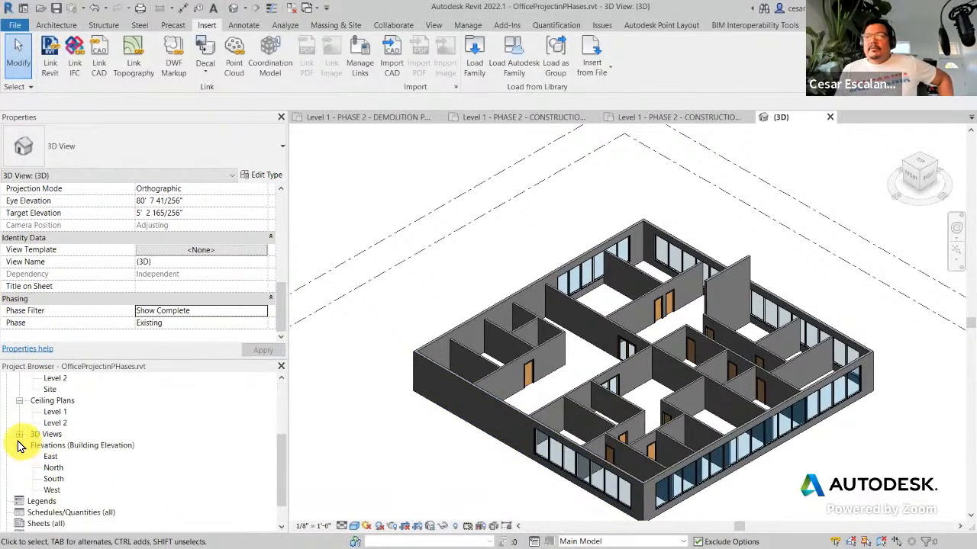
click(20, 435)
right_click(51, 447)
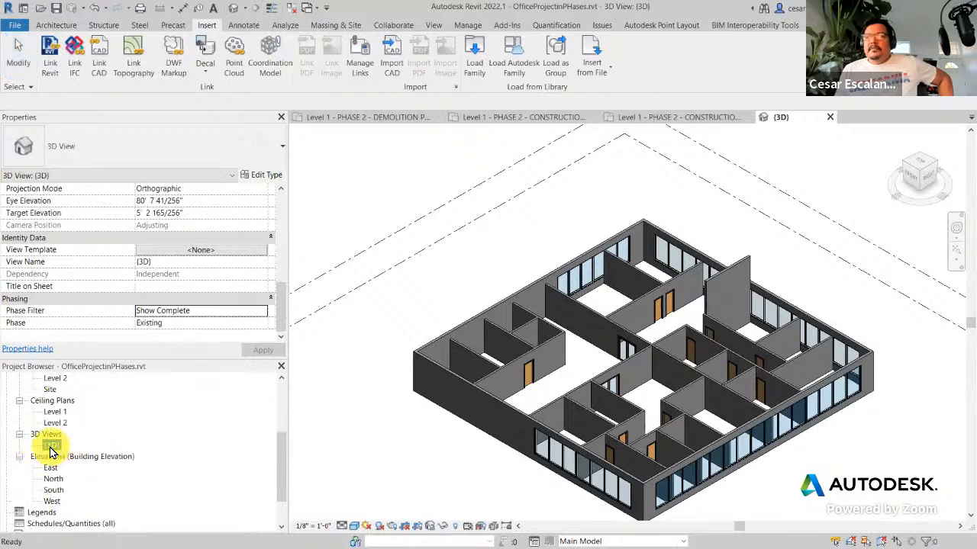
mouse_move(201, 282)
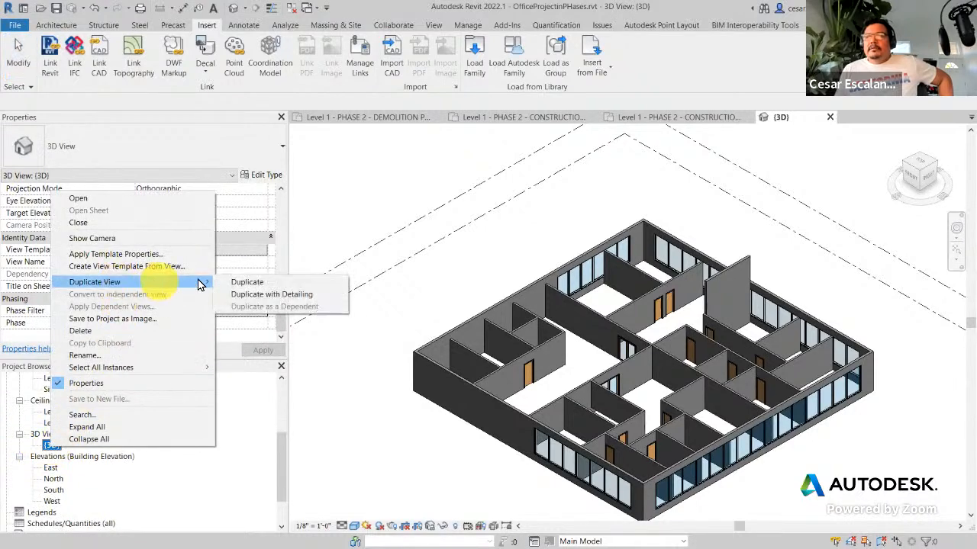
click(245, 283)
right_click(74, 456)
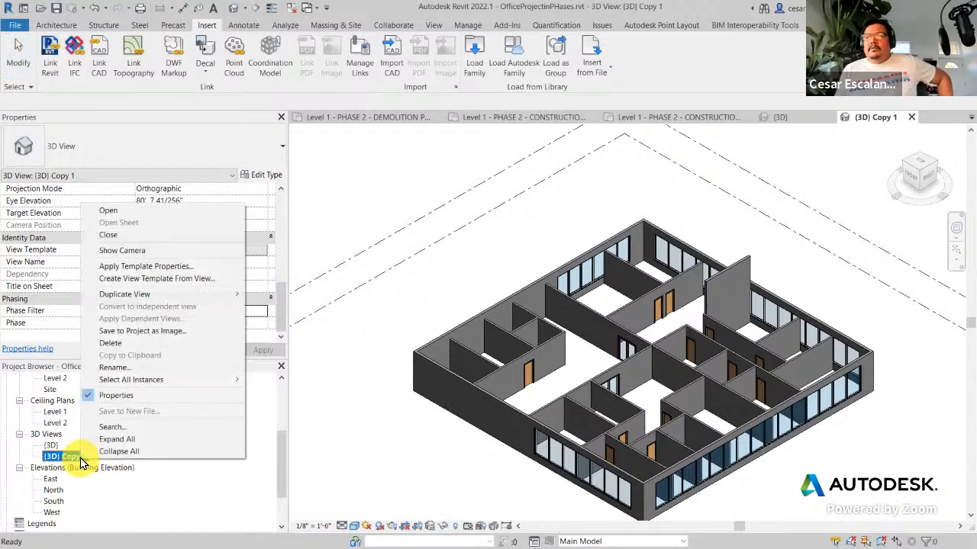
click(112, 368)
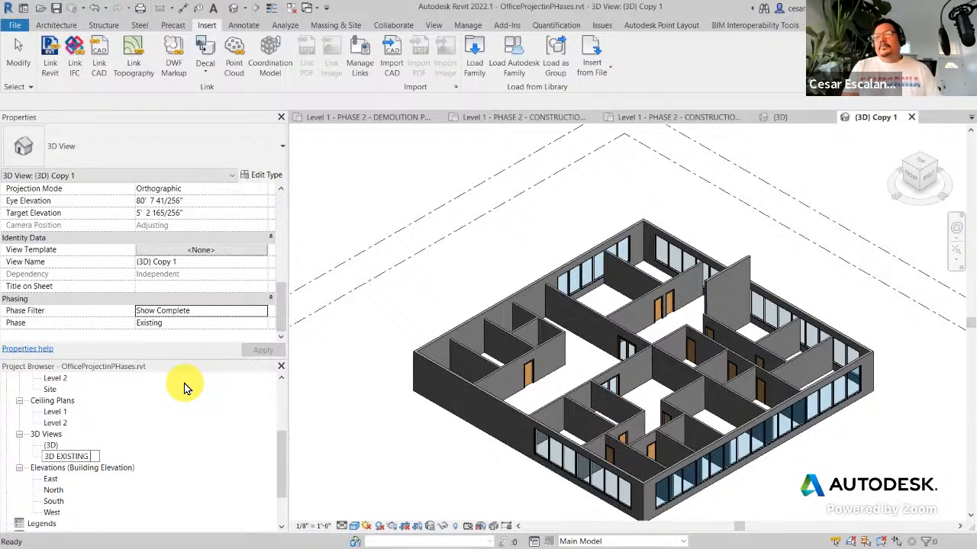
key(Return)
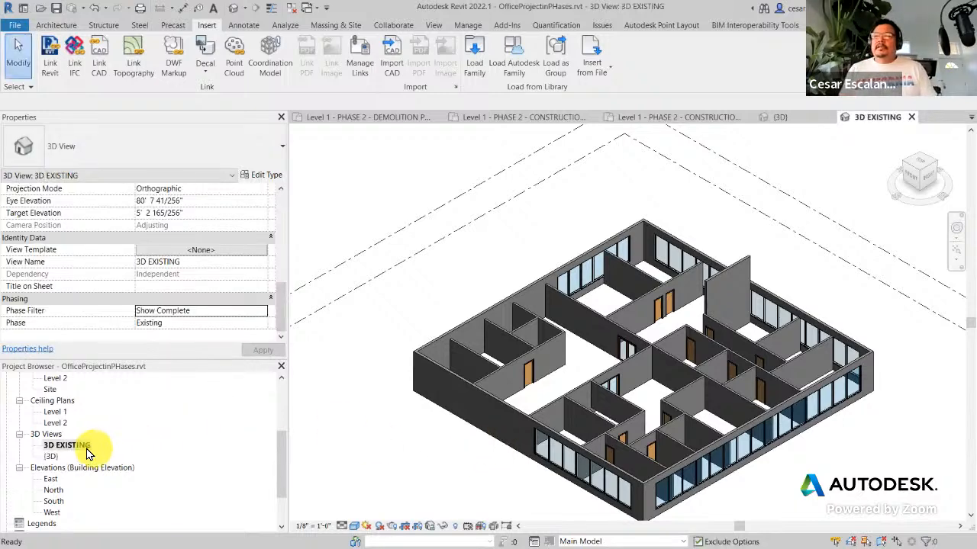
Step: Duplicate the 3D EXISTING view and rename the copy 3D DEMOLTION PHASE 1
right_click(82, 448)
mouse_move(163, 282)
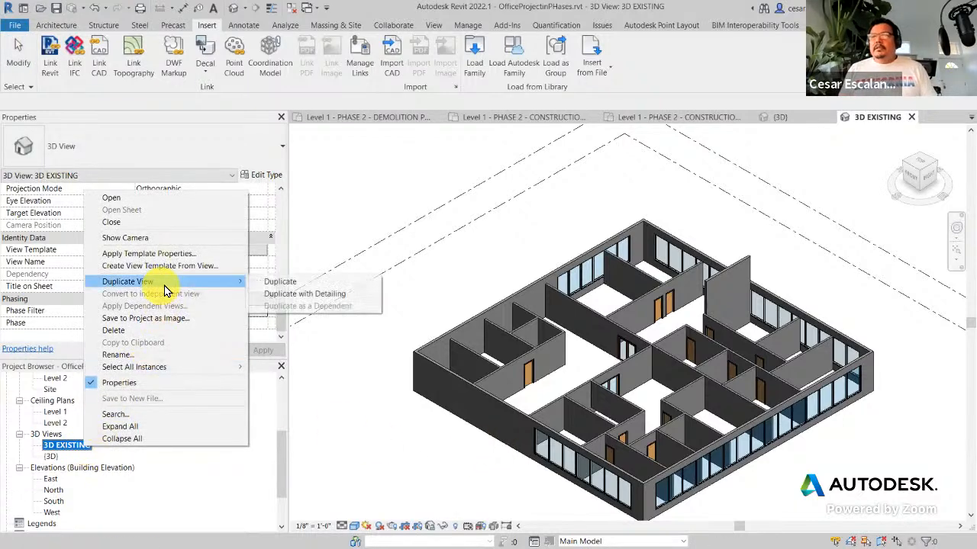
click(279, 292)
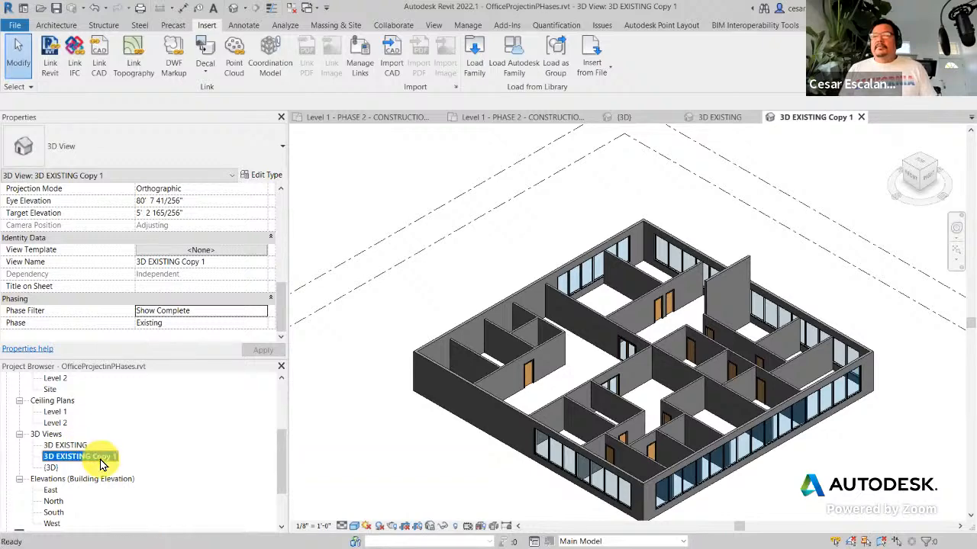
right_click(99, 456)
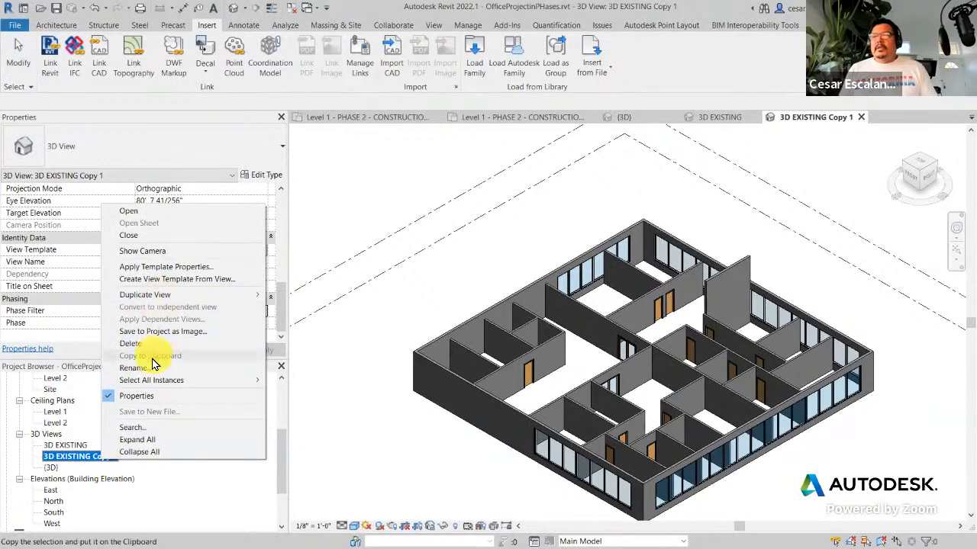
click(137, 367)
drag(58, 456, 202, 451)
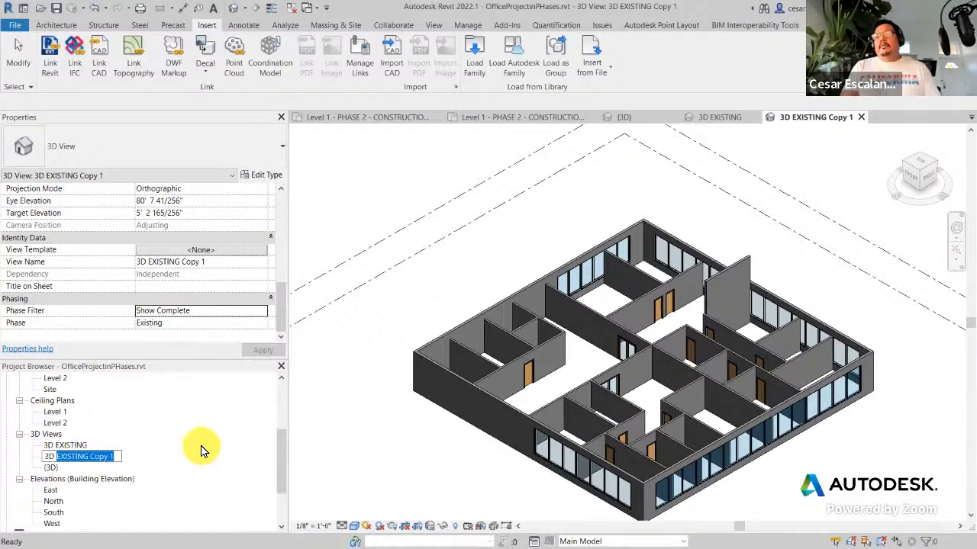
text(DEMOLTIO)
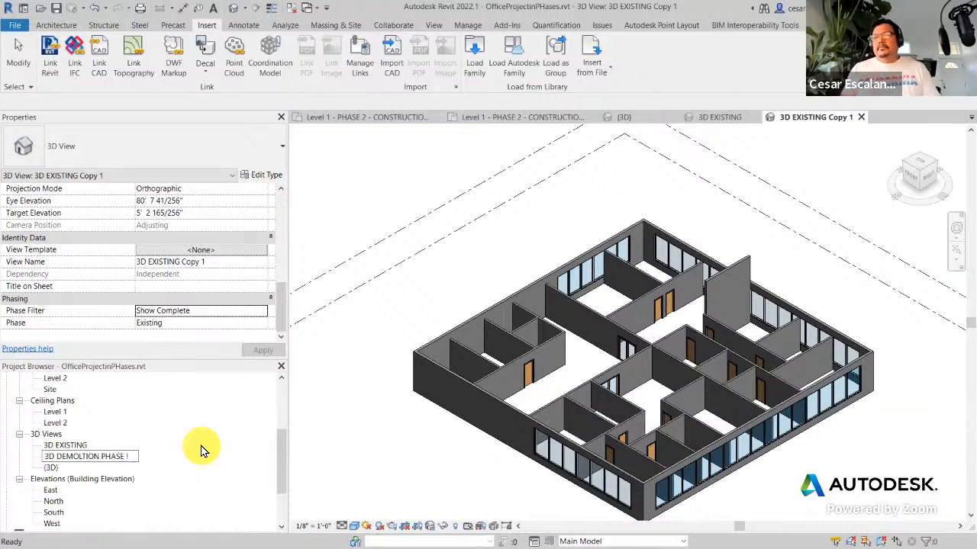
text(N PHASE 1)
click(349, 463)
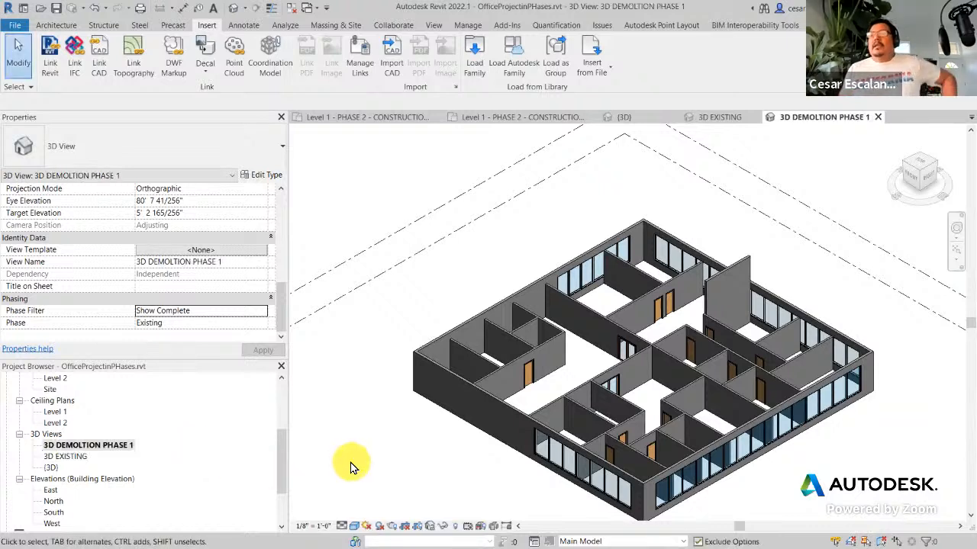
Step: Set the demolition 3D view's phase to Phase 1 and its phase filter to Show Previous + Demo
click(260, 323)
click(145, 345)
click(262, 312)
click(261, 312)
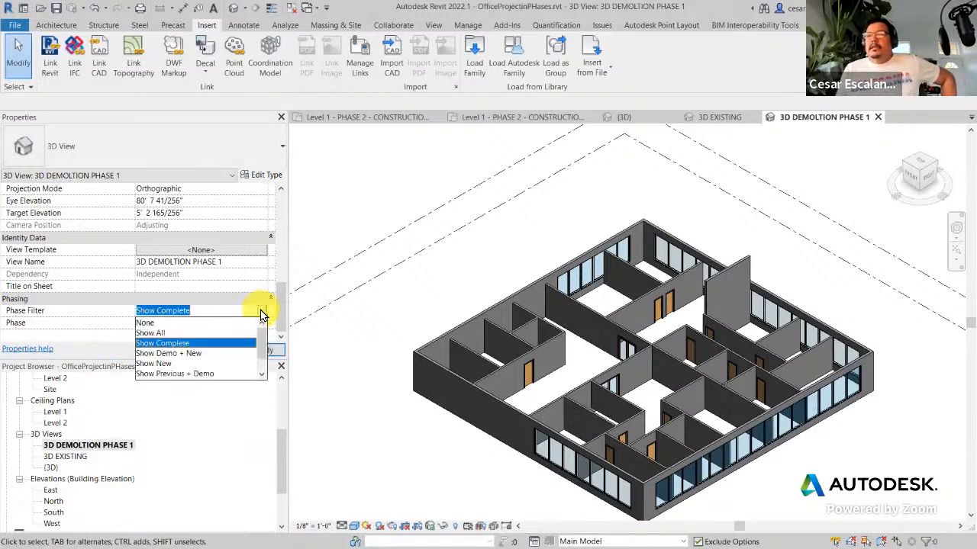
click(203, 374)
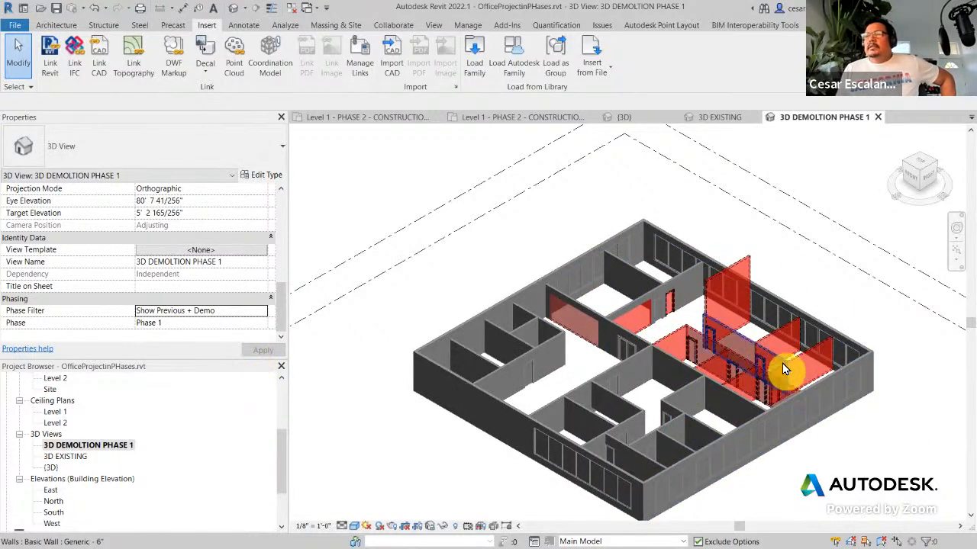
Step: Compare the overly tall demolished wall with the neighbouring interior wall and set its unconnected height to 10' 0" to match
scroll(755, 268, up, 2)
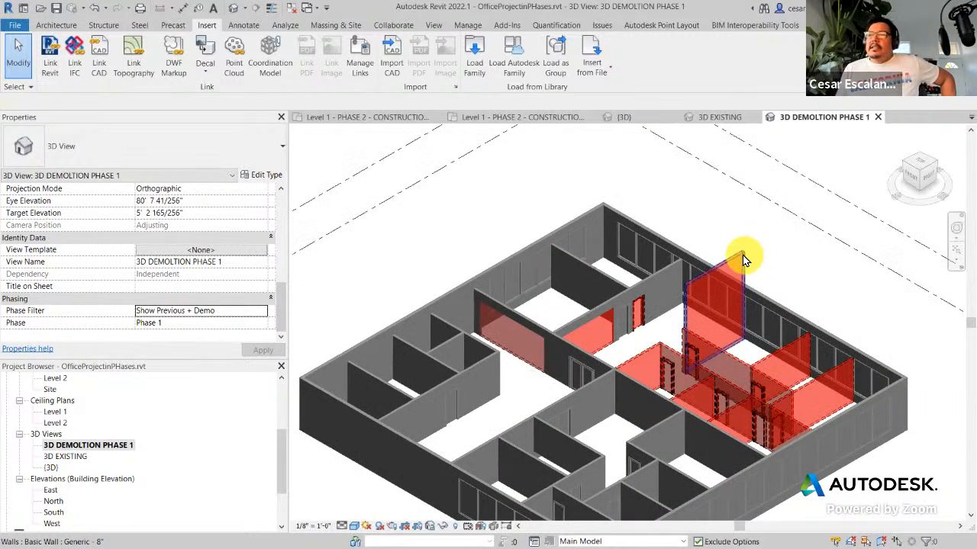
click(742, 257)
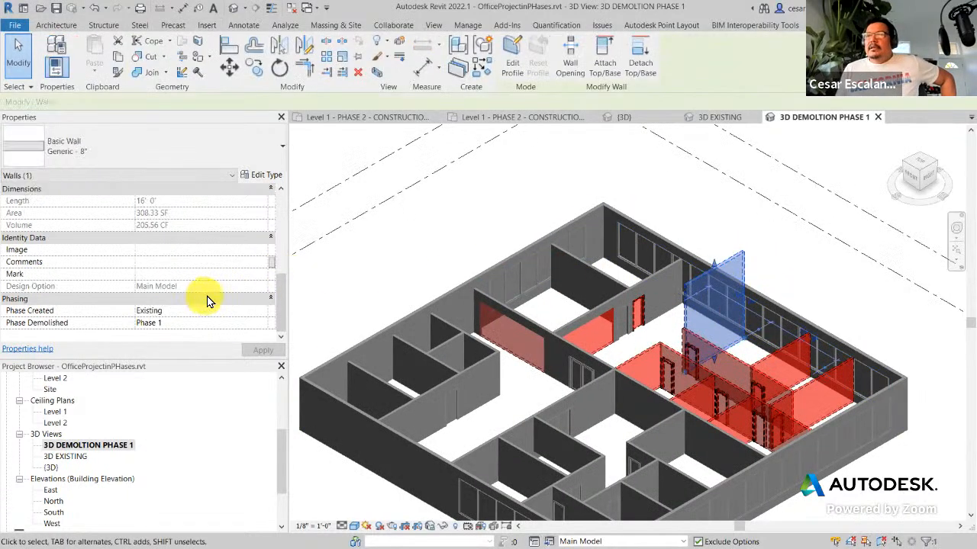
scroll(280, 294, up, 1)
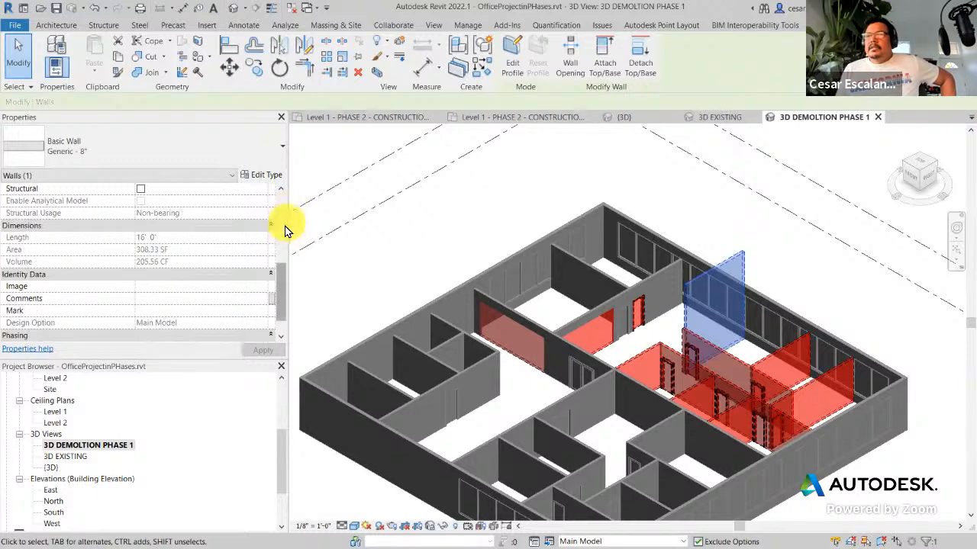
click(457, 210)
click(653, 280)
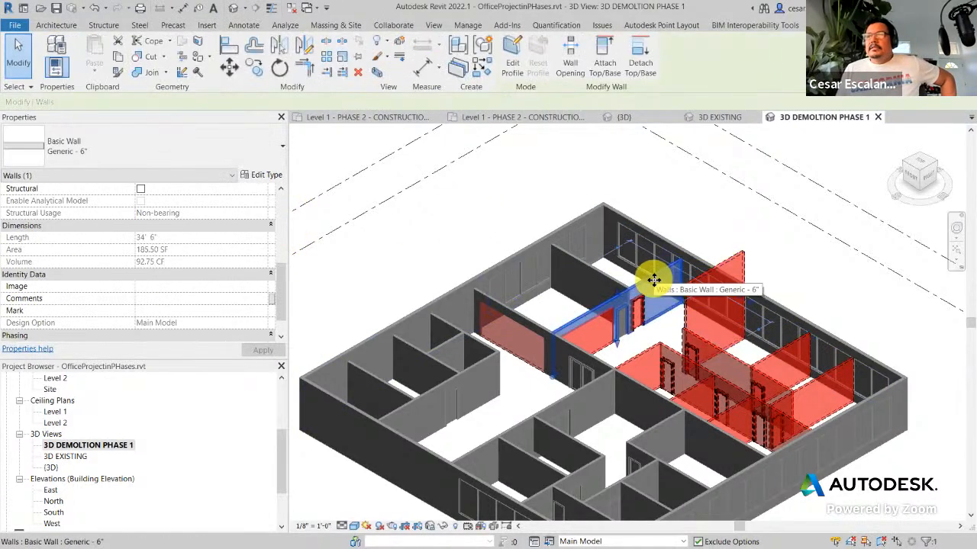
scroll(279, 277, up, 1)
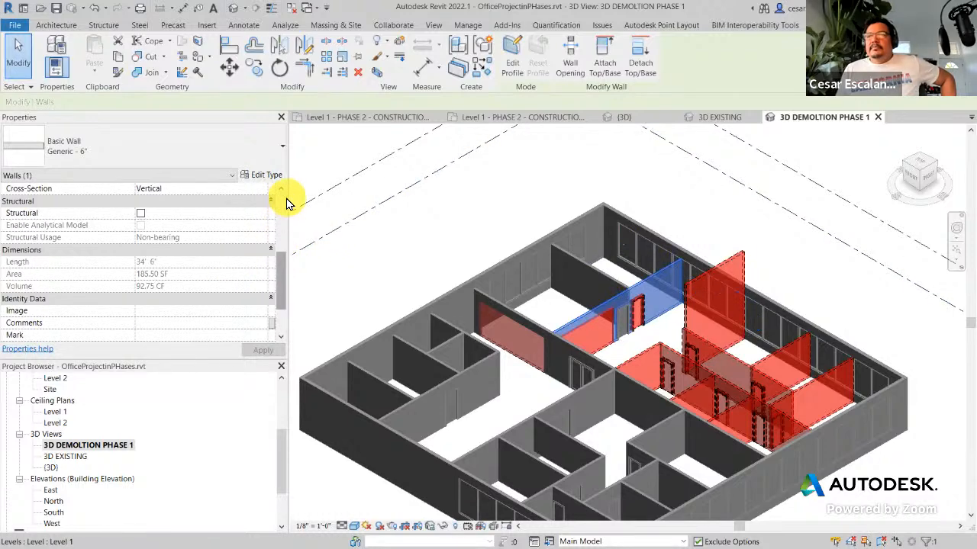
drag(283, 266, 286, 204)
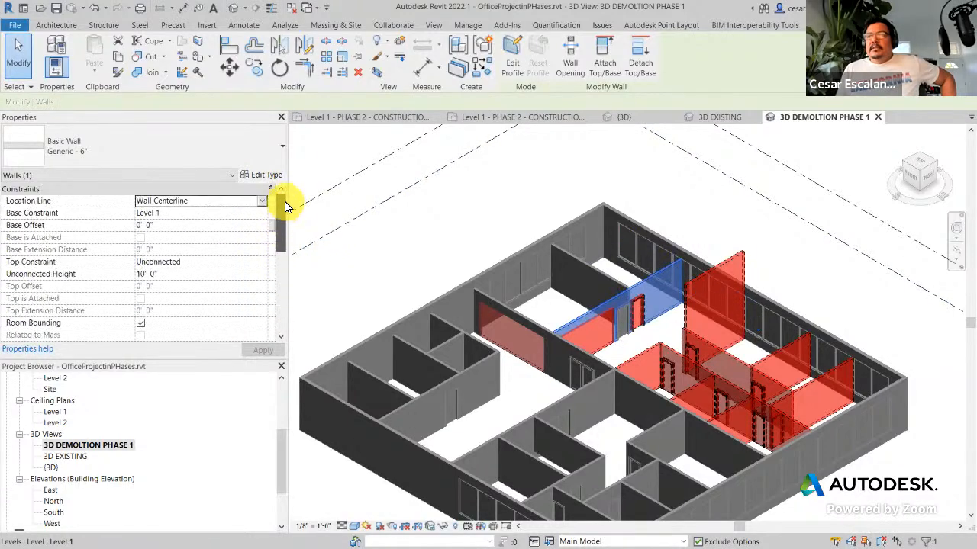
click(779, 244)
click(742, 256)
click(175, 275)
click(340, 270)
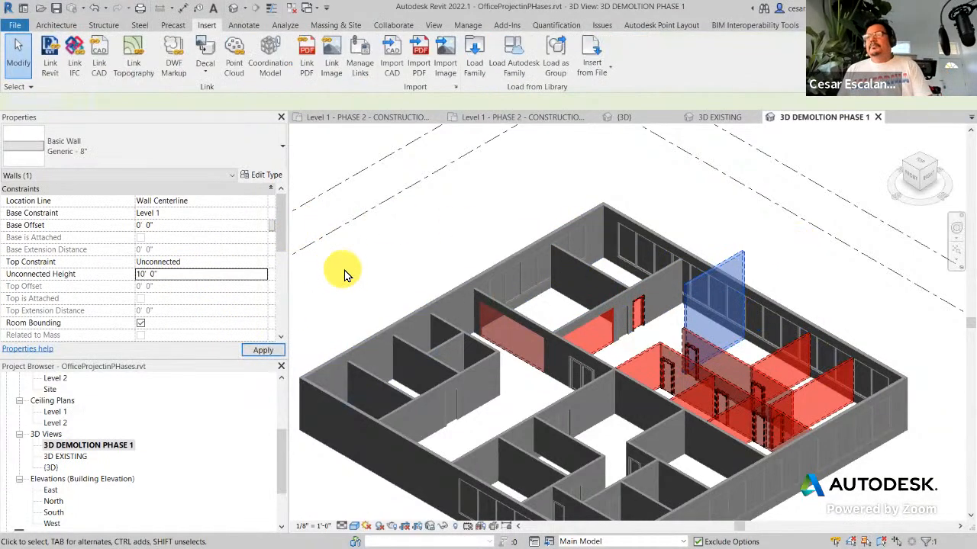
middle_drag(419, 278, 429, 236)
scroll(429, 236, down, 2)
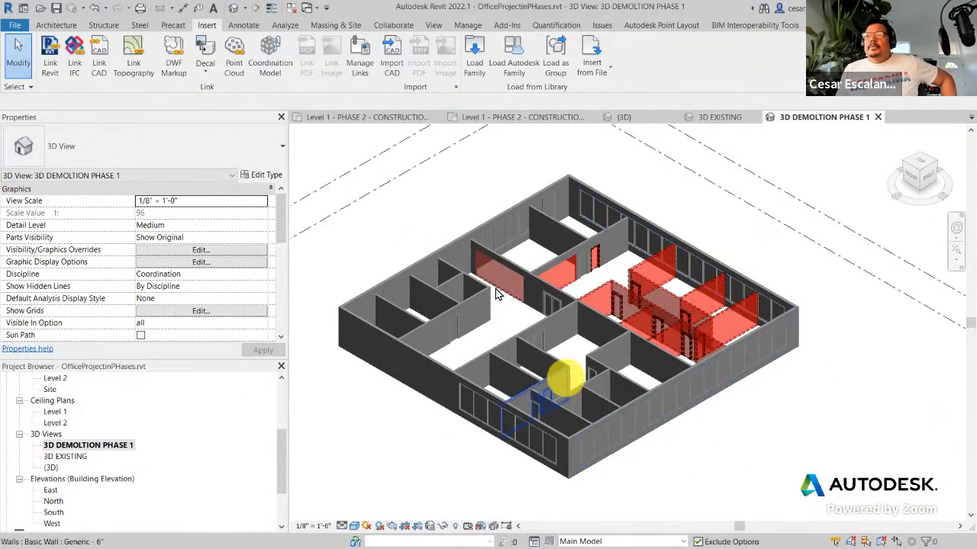
Step: Examine the phasing graphic overrides for Demolished elements, including the shading colour and transparency of the Phase - Demo material
click(469, 26)
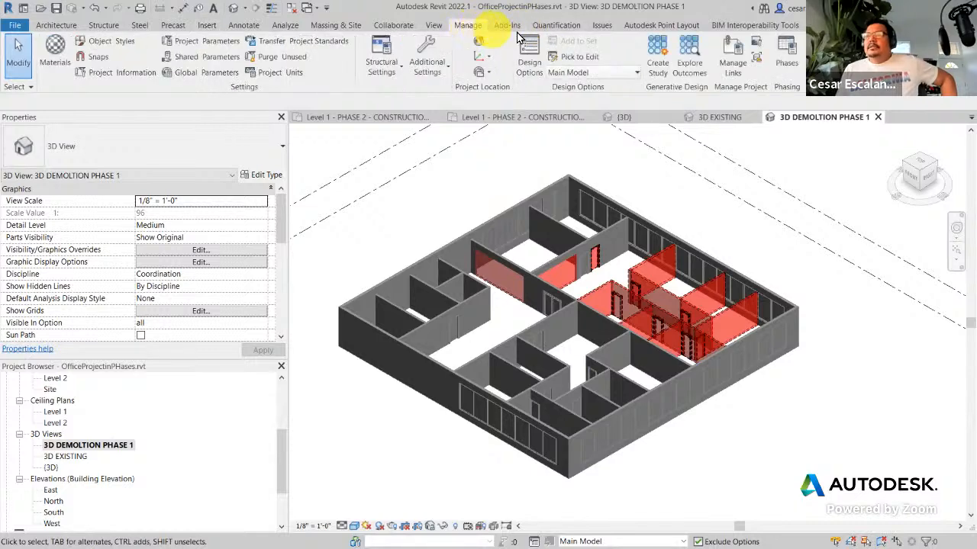
click(796, 68)
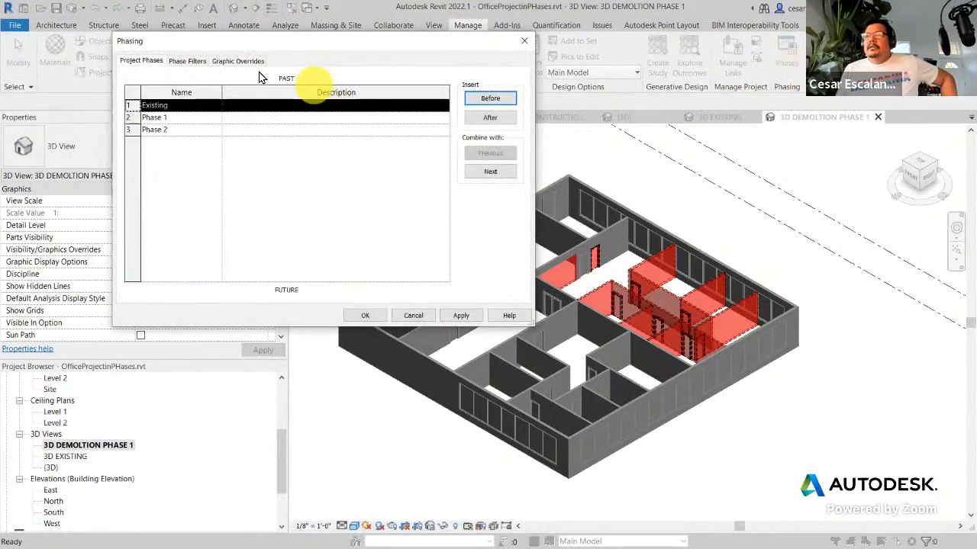
click(238, 62)
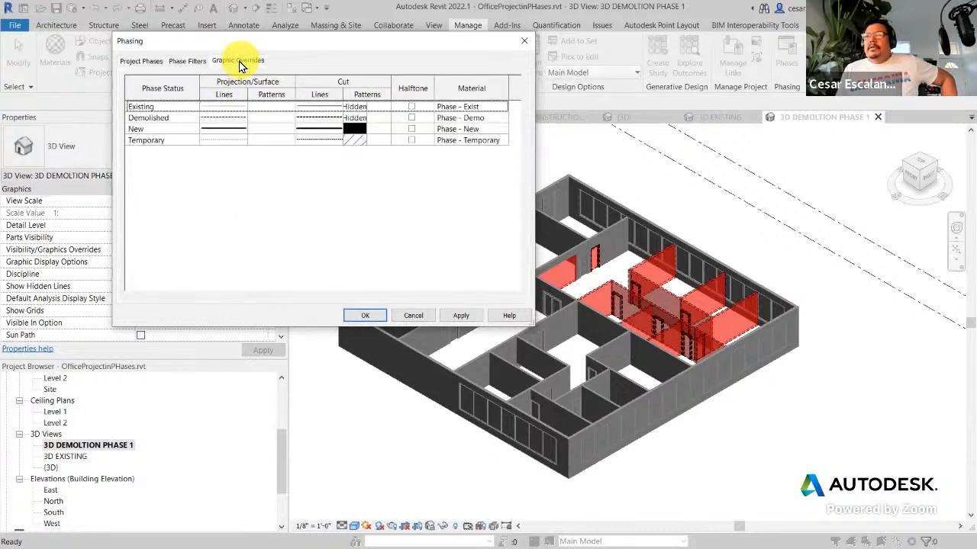
click(162, 119)
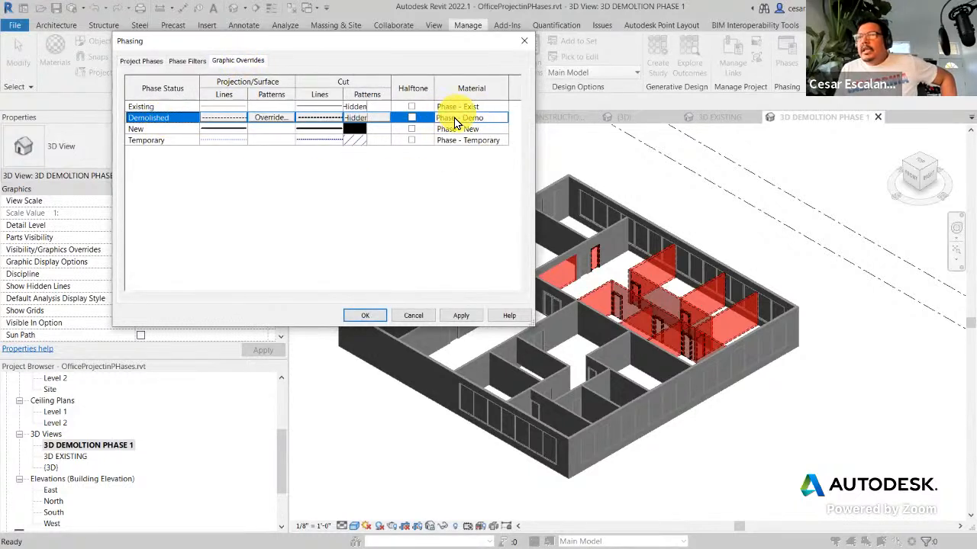
click(493, 119)
click(502, 122)
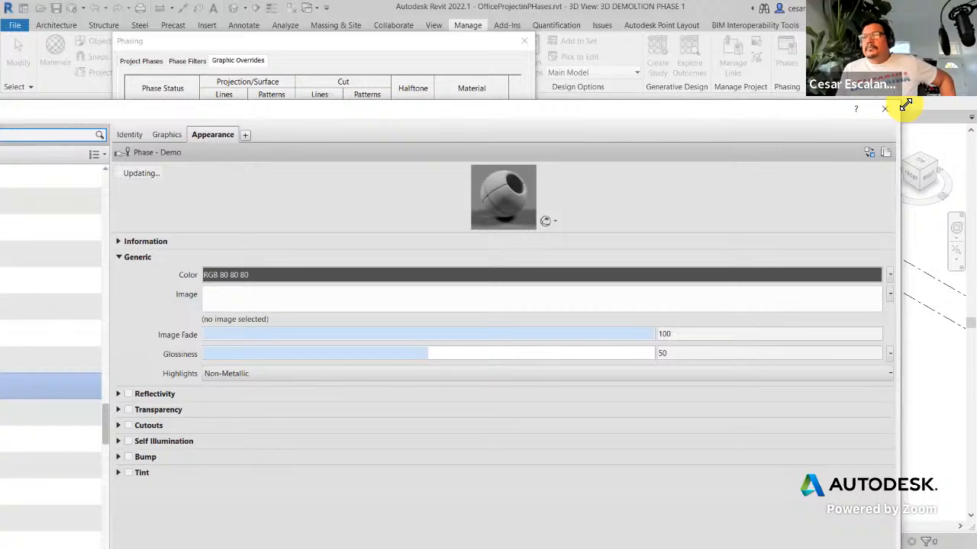
drag(905, 105, 288, 247)
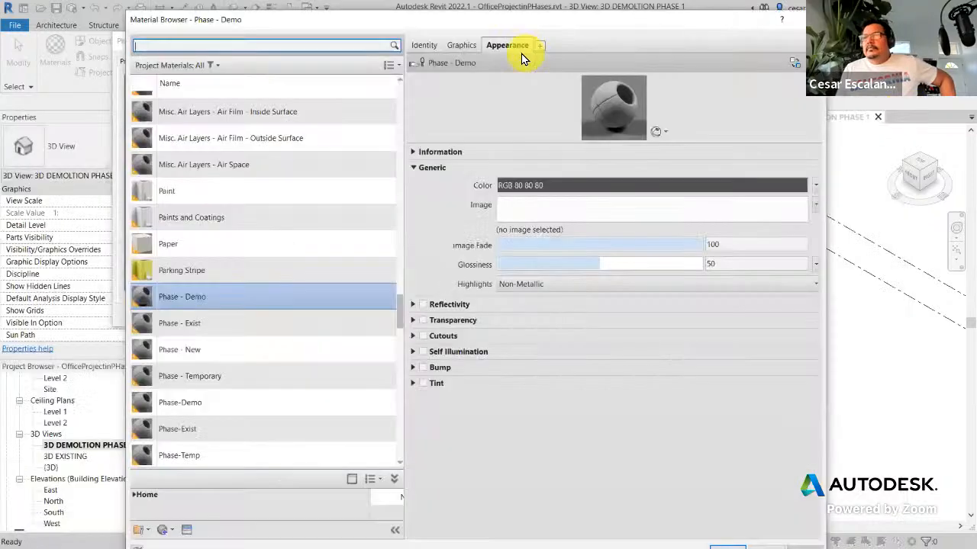
click(464, 46)
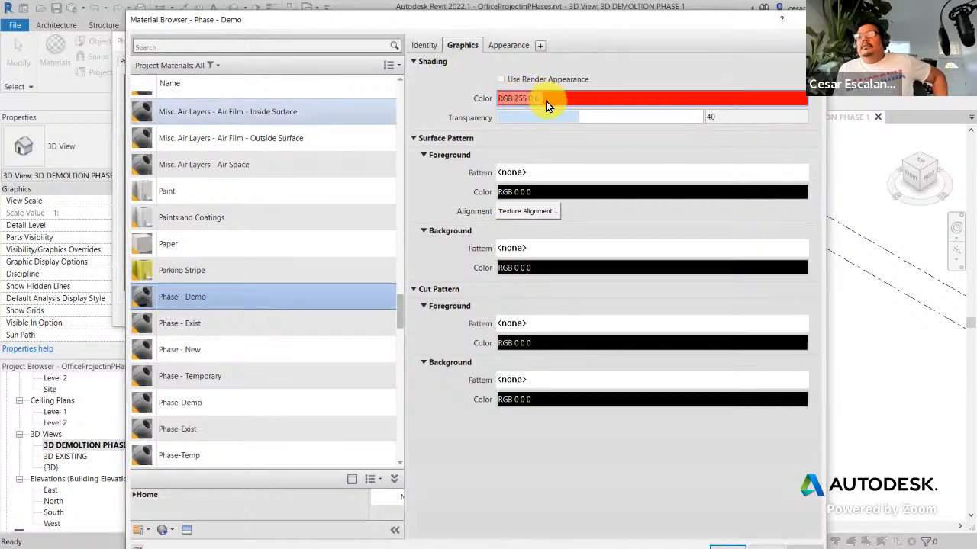
click(546, 101)
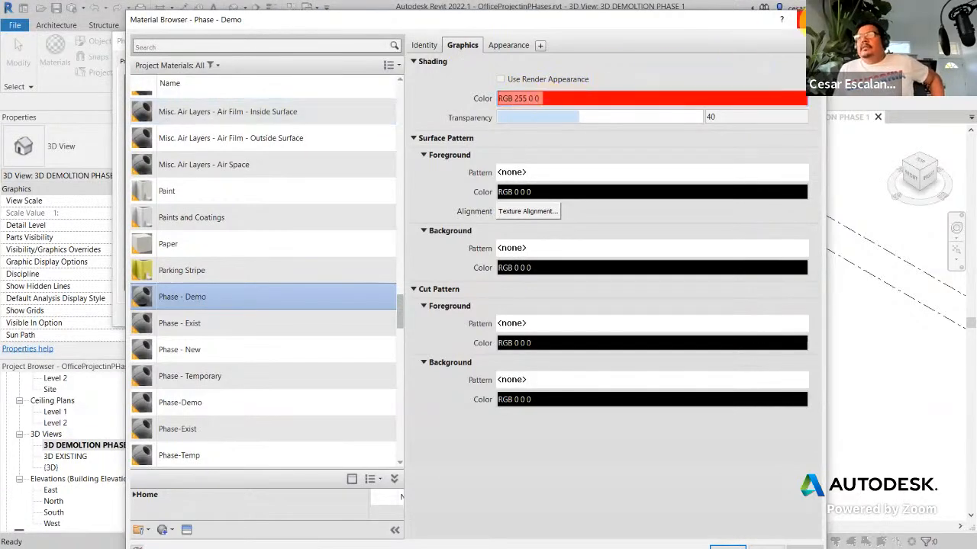
click(810, 19)
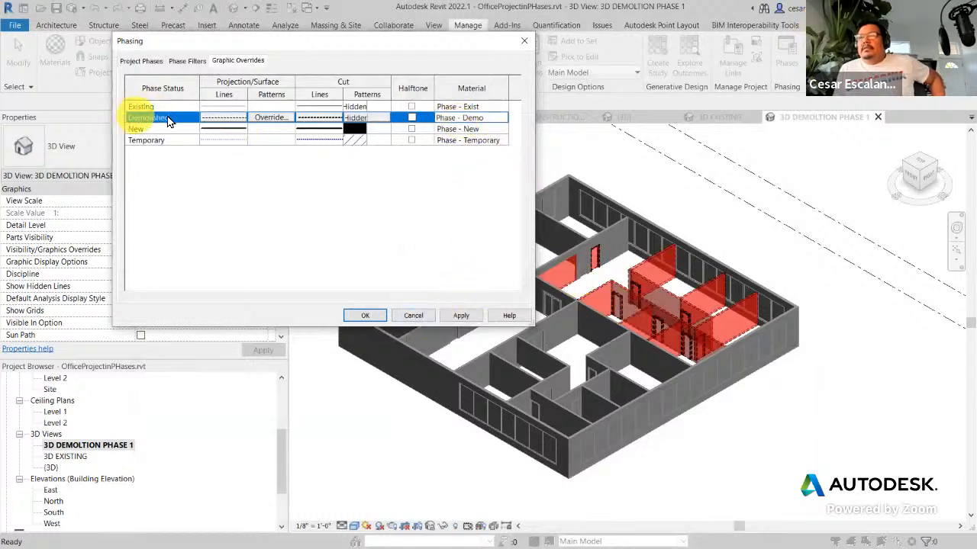
click(365, 315)
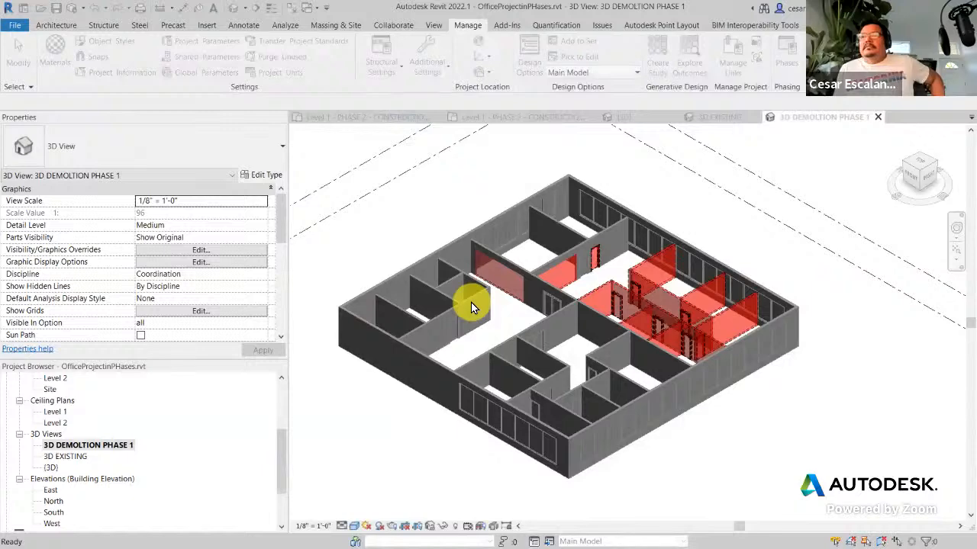
Step: Duplicate the Phase 1 demolition 3D view and rename the copy 3D CONSTRUCTION PHASE 1
click(107, 447)
right_click(110, 449)
mouse_move(158, 279)
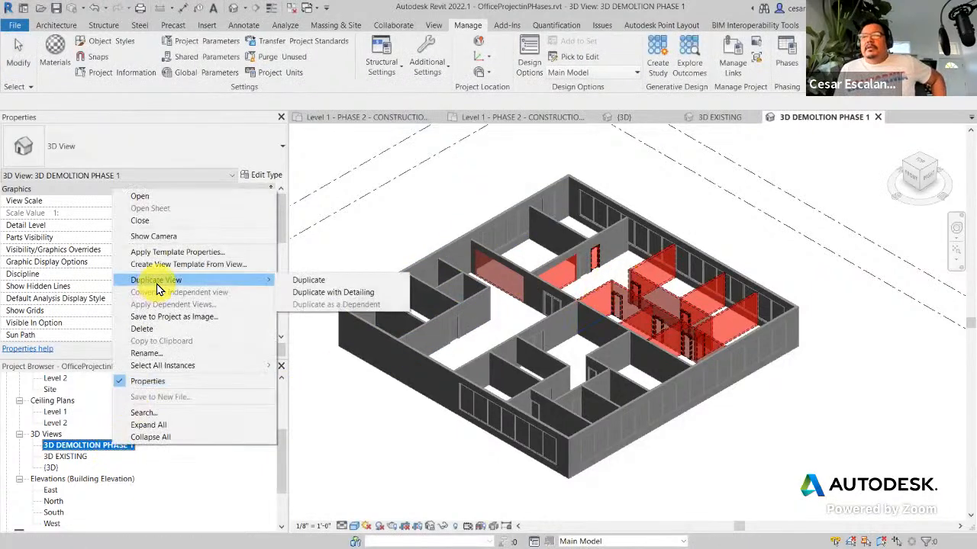
click(316, 281)
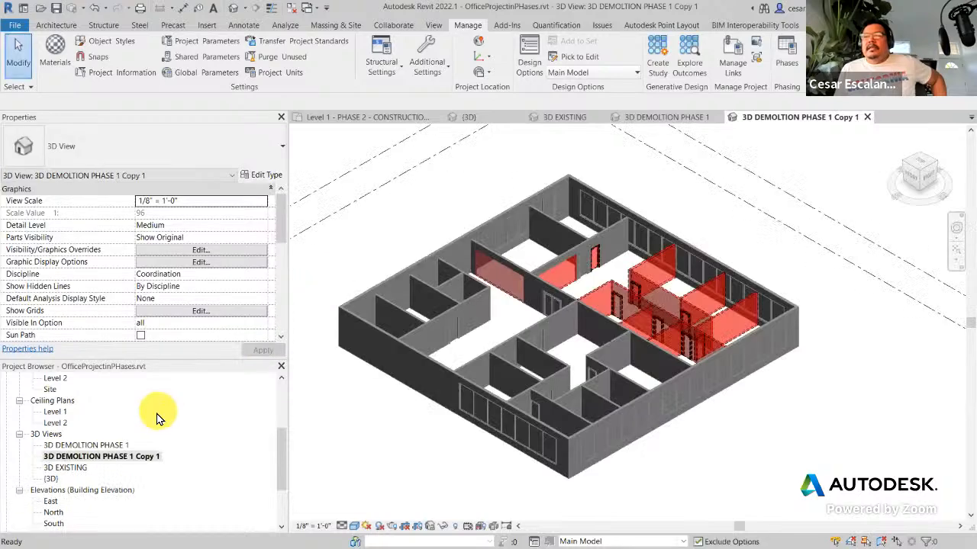
right_click(143, 456)
click(177, 365)
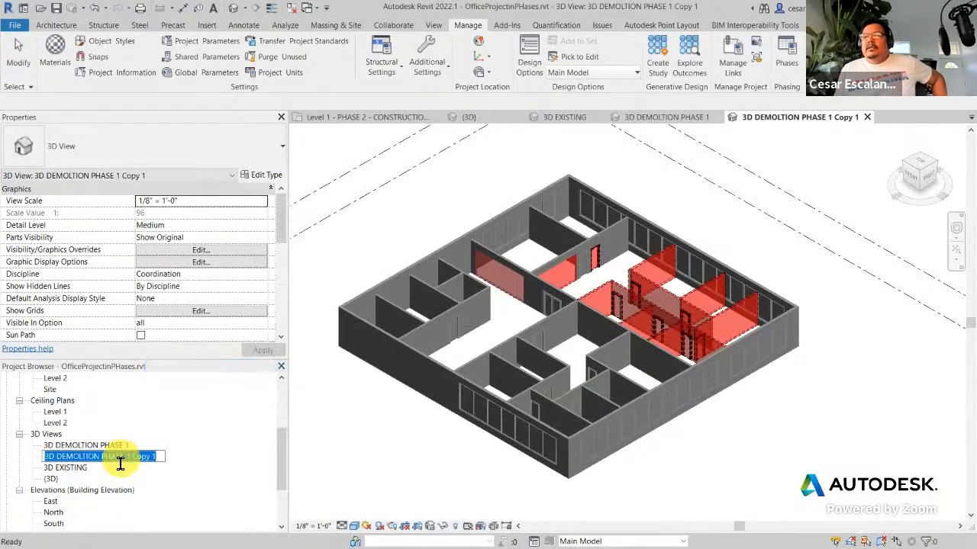
drag(57, 458, 196, 464)
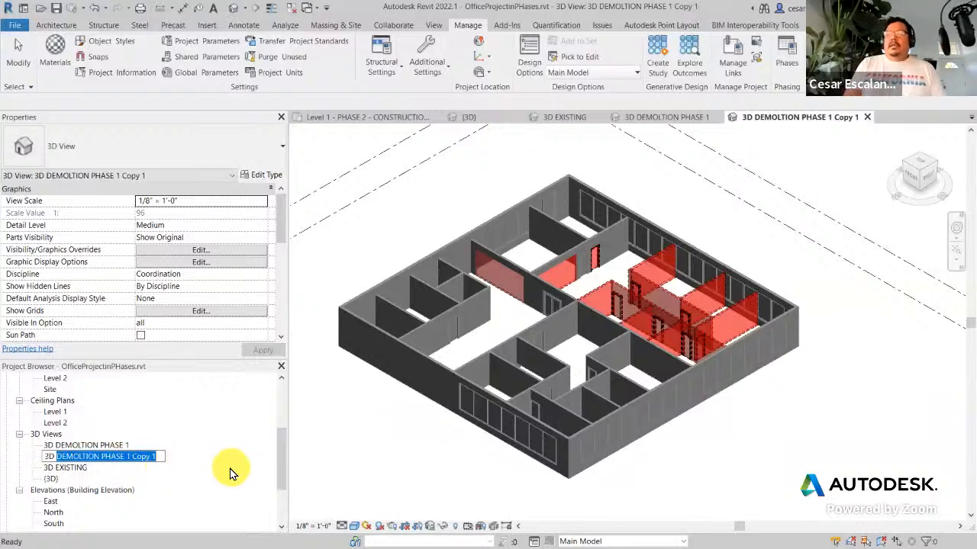
text(CONSTRUC)
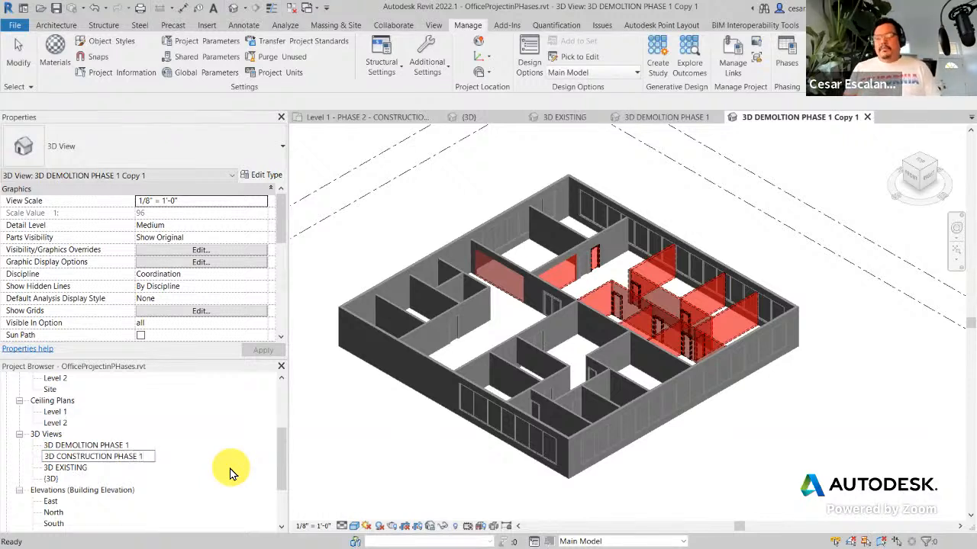
click(405, 477)
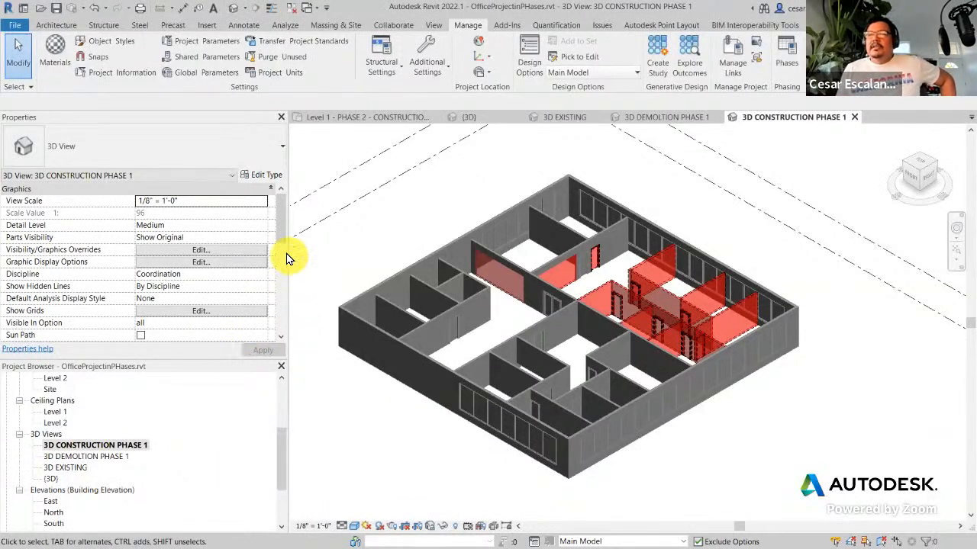
Step: Set the phase filter of the 3D CONSTRUCTION PHASE 1 view to Show Previous + New
scroll(283, 245, down, 2)
scroll(277, 289, down, 4)
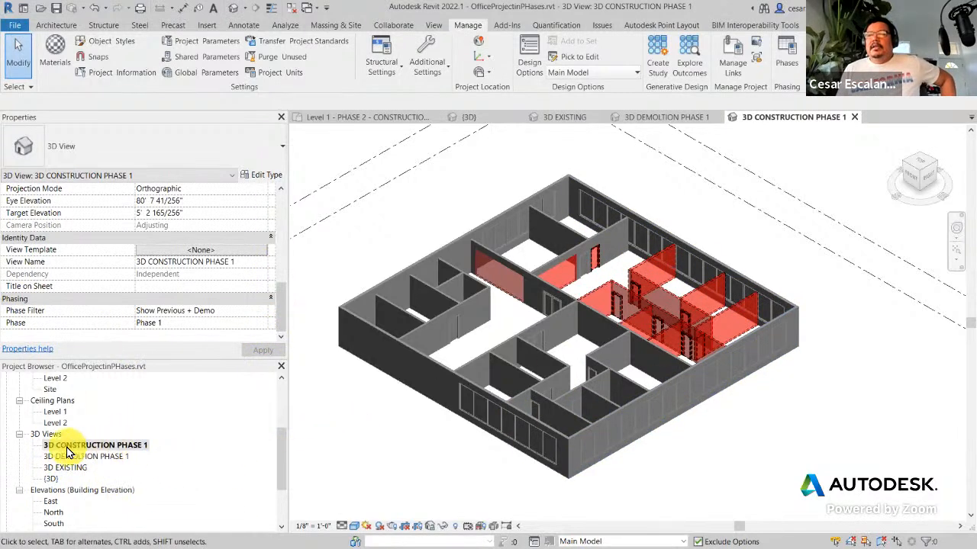
click(263, 312)
scroll(240, 336, down, 2)
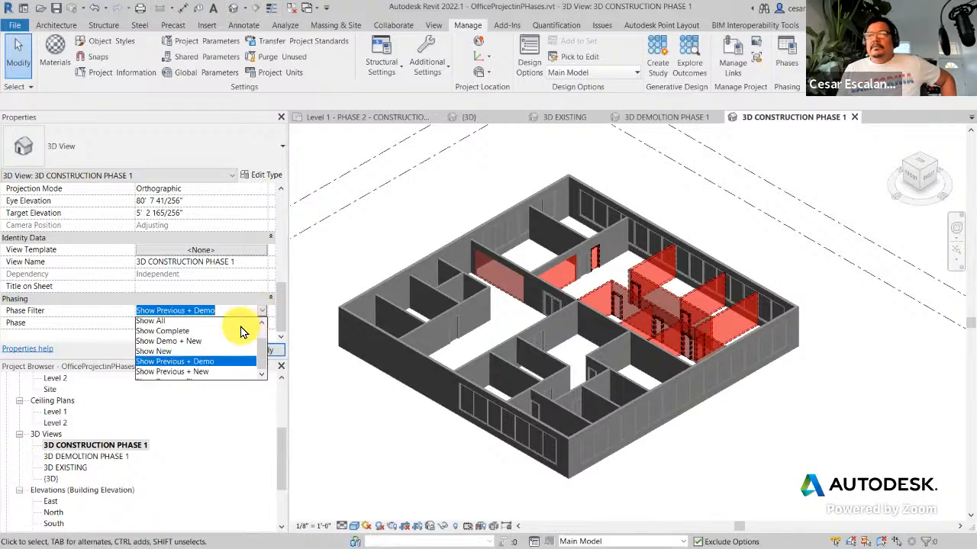
click(207, 363)
click(262, 350)
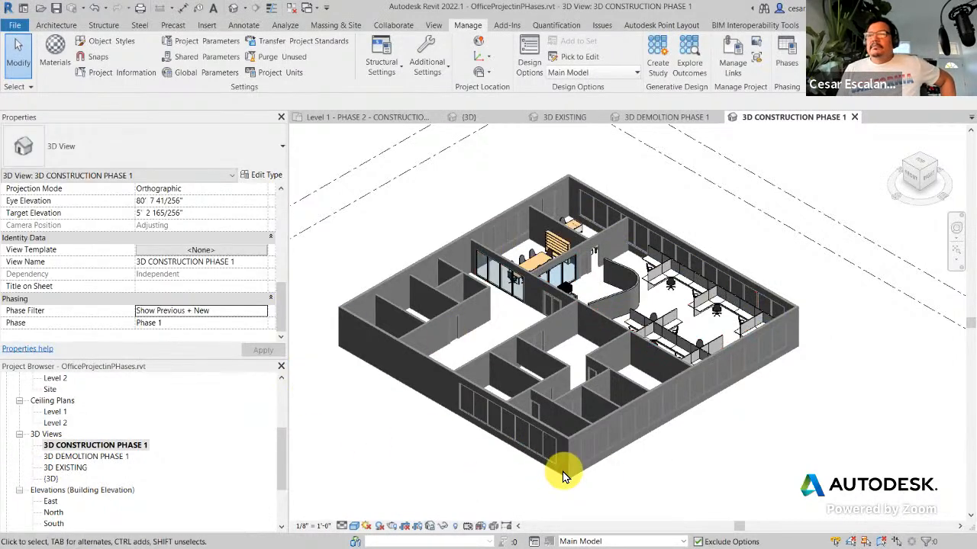
Step: Duplicate the 3D CONSTRUCTION PHASE 1 view and rename the copy 3D EXISTING PHASE @
right_click(136, 447)
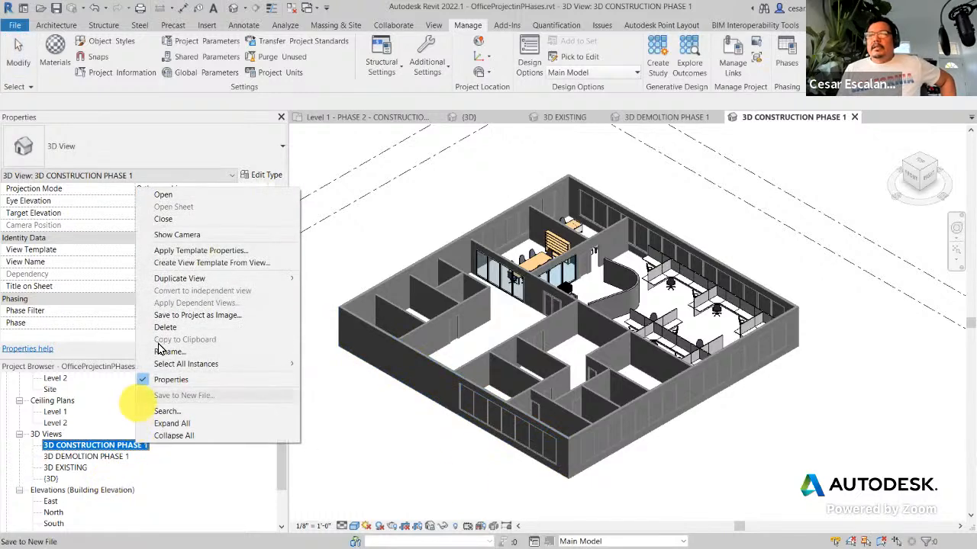
mouse_move(181, 277)
click(331, 277)
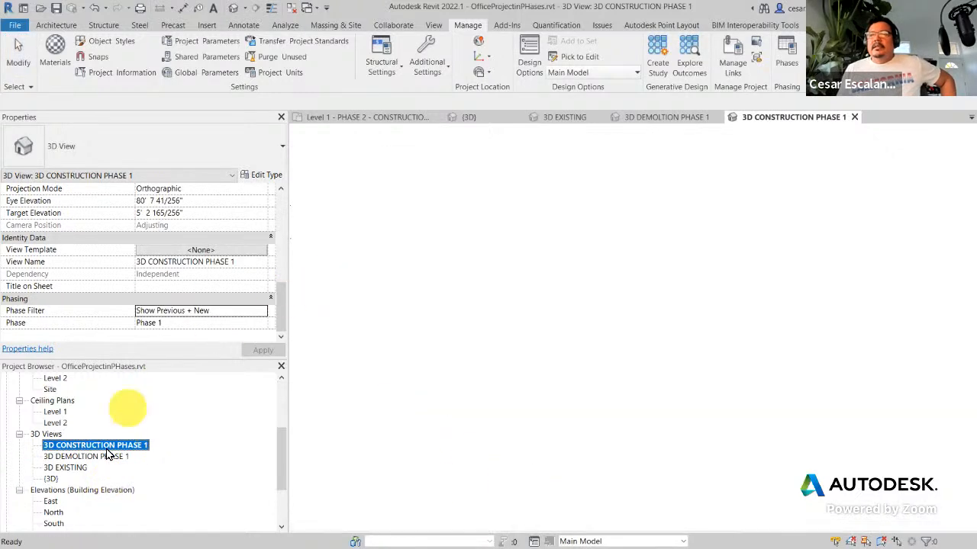
right_click(148, 458)
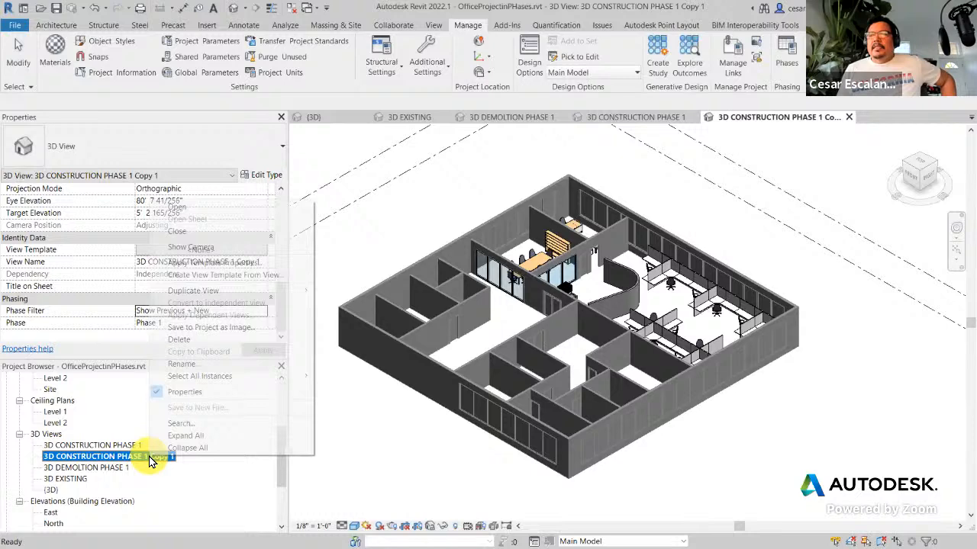
click(200, 363)
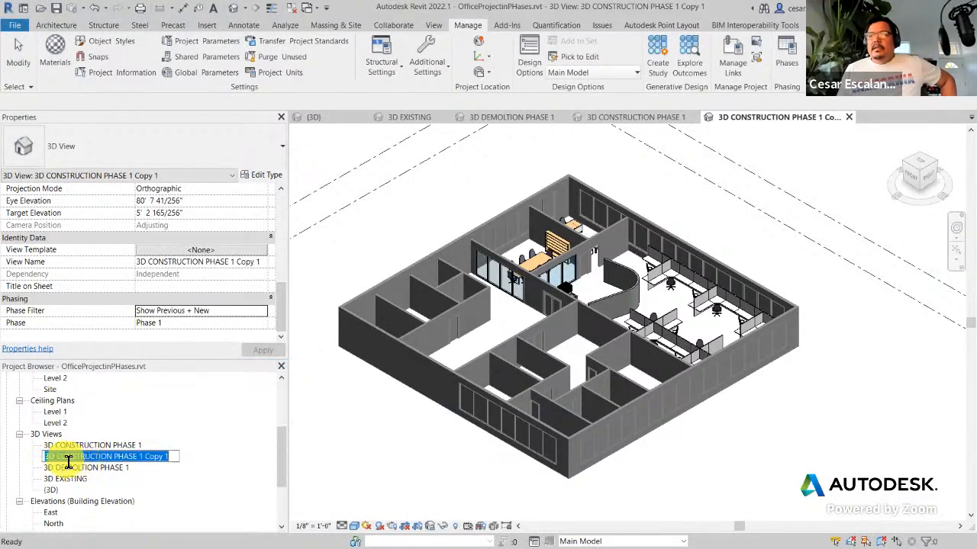
drag(60, 460, 268, 474)
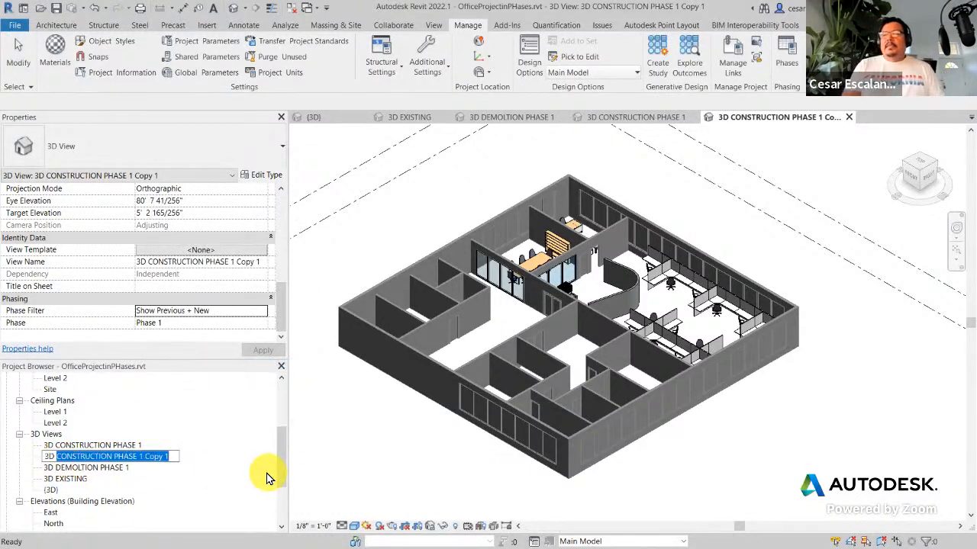
text(EXISTING PHASE @)
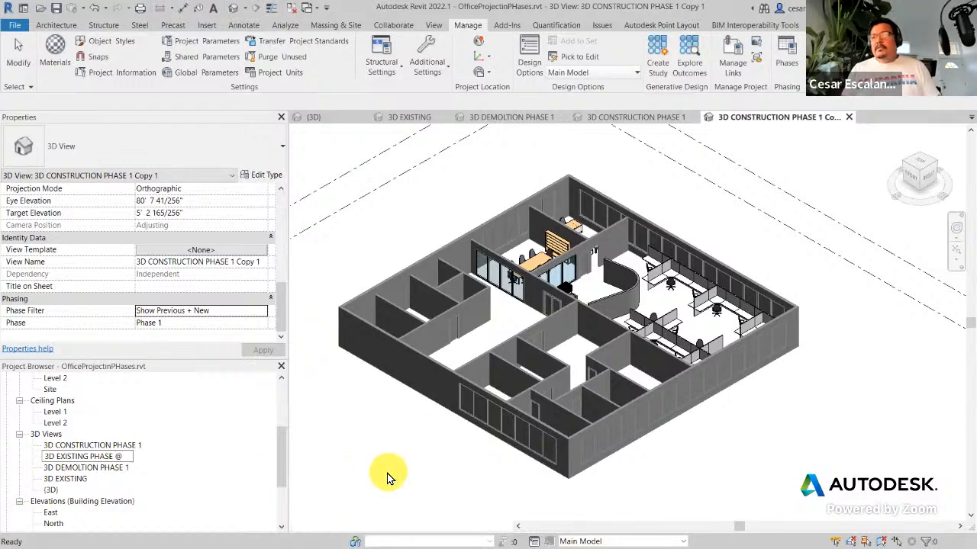
key(Return)
Step: Correct the name of the new existing-stage 3D view to 3D EXISTING PHASE 2
right_click(129, 483)
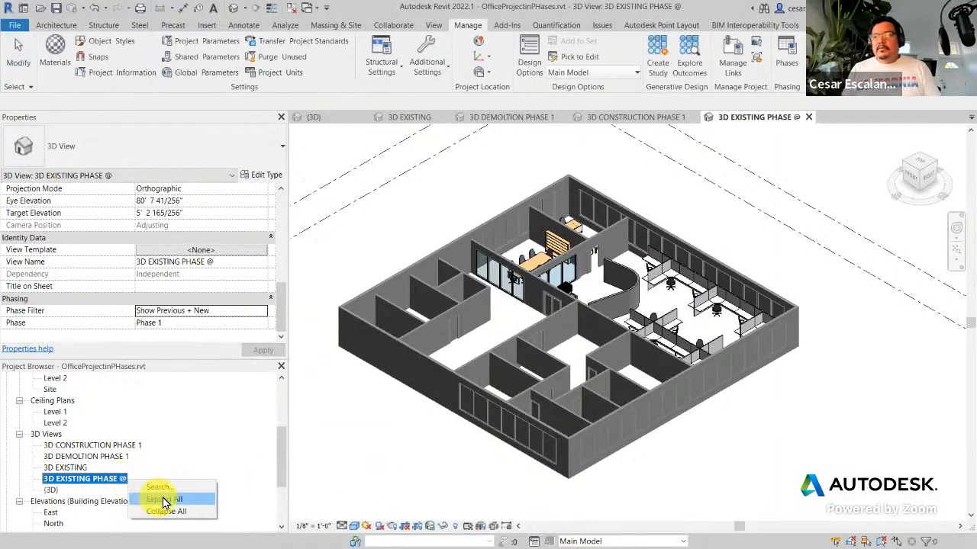
click(108, 482)
right_click(108, 482)
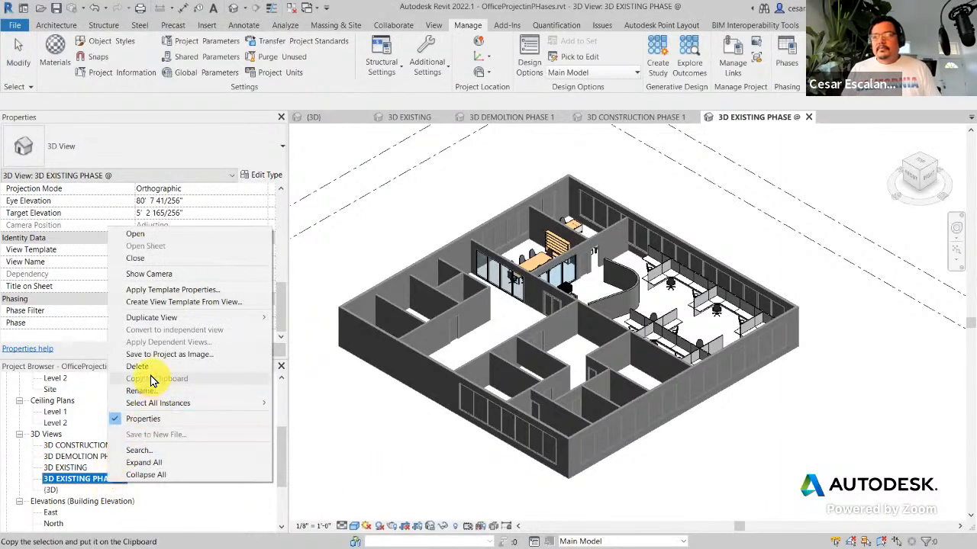
click(141, 391)
double_click(118, 479)
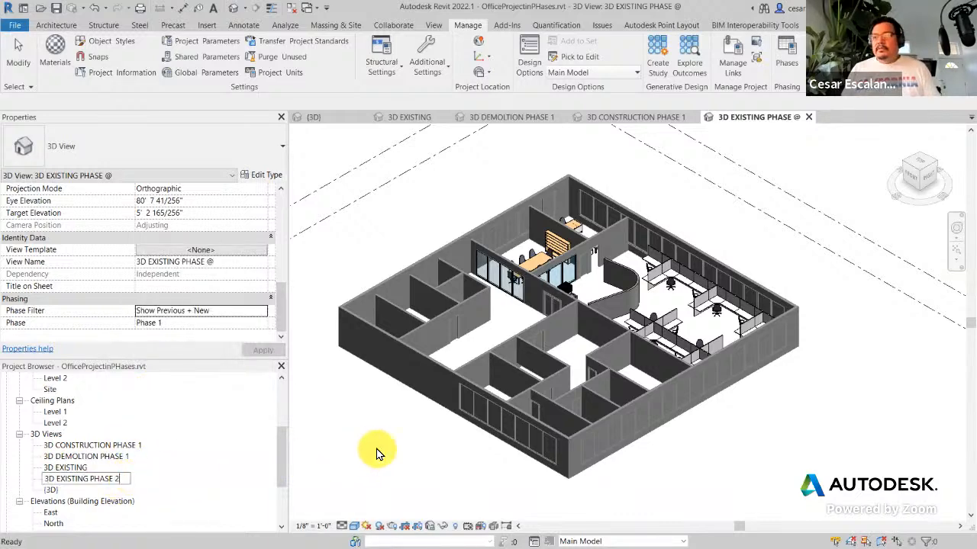
key(Return)
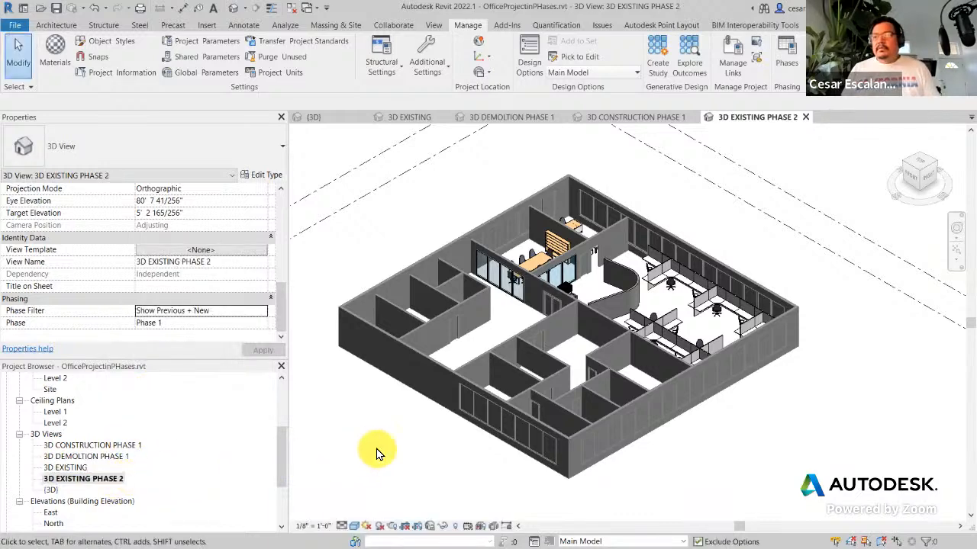
Step: Set the phase filter of the 3D EXISTING PHASE 2 view to Show Complete
click(262, 315)
click(263, 312)
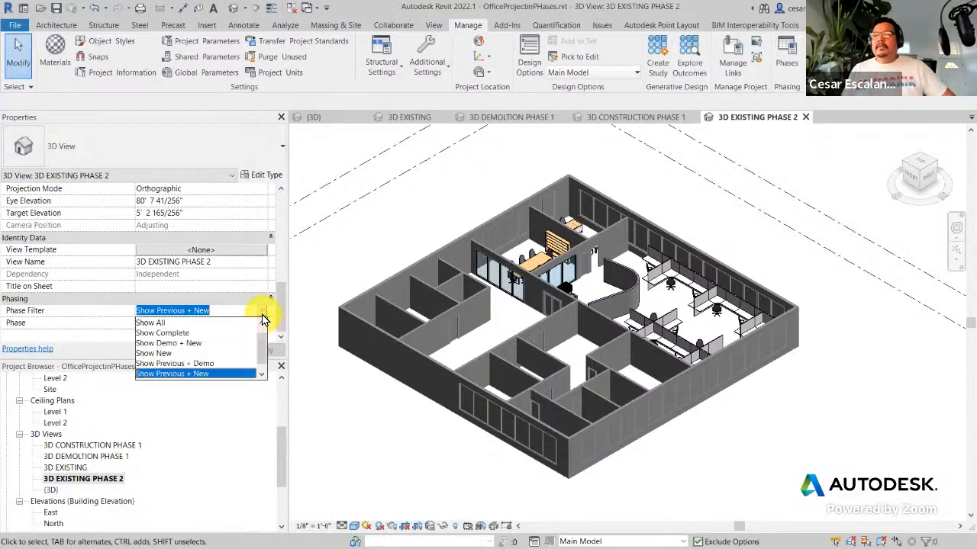
click(162, 340)
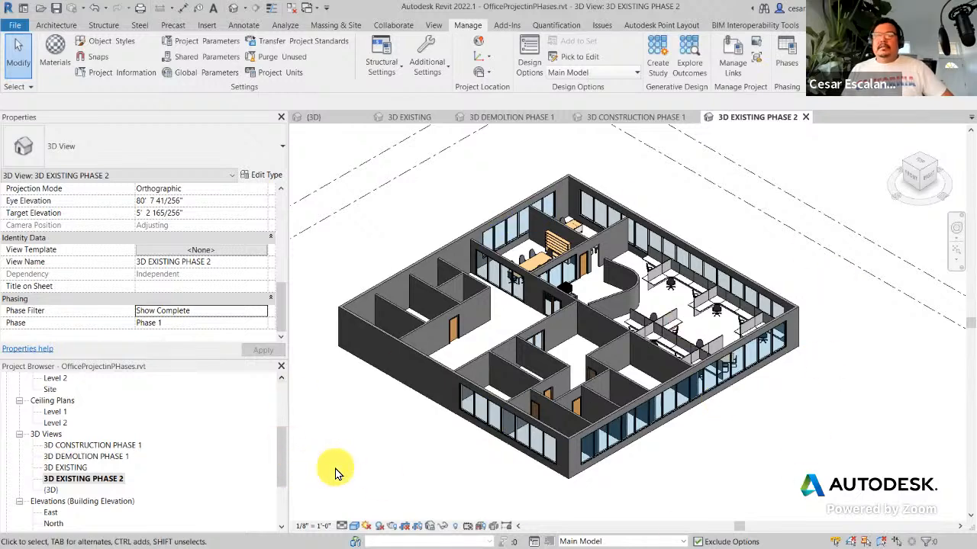
Step: Duplicate the 3D EXISTING PHASE 2 view and rename the copy 3D DEMOLITION PHASE 2
right_click(109, 478)
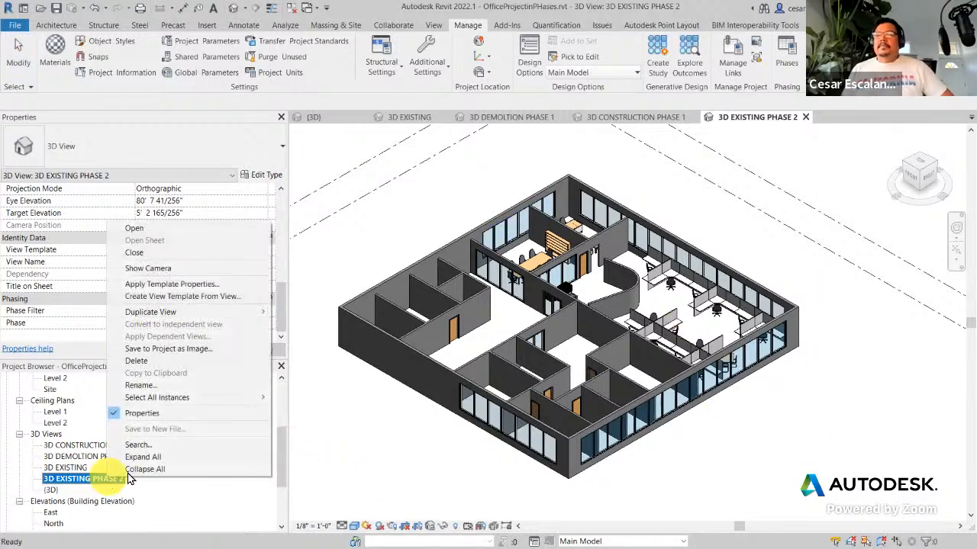
mouse_move(259, 312)
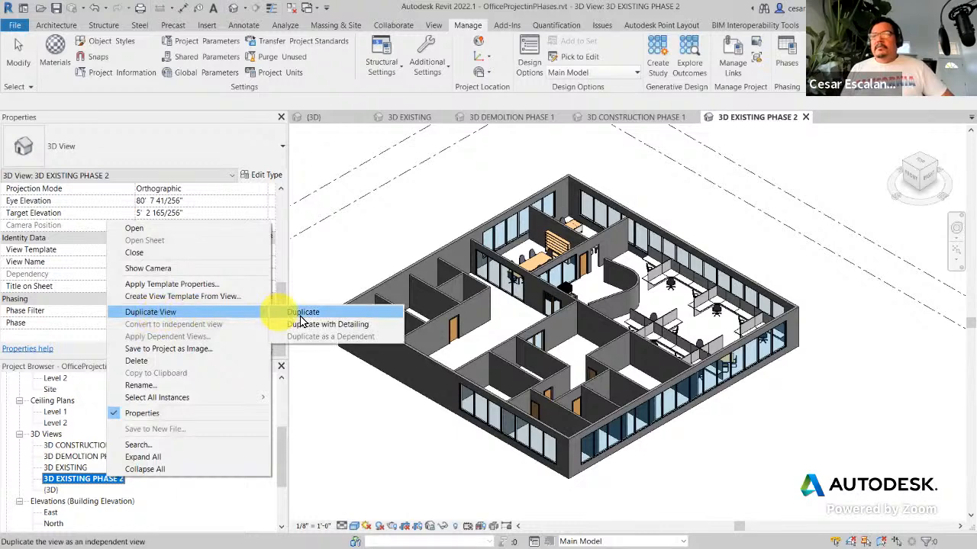
click(306, 312)
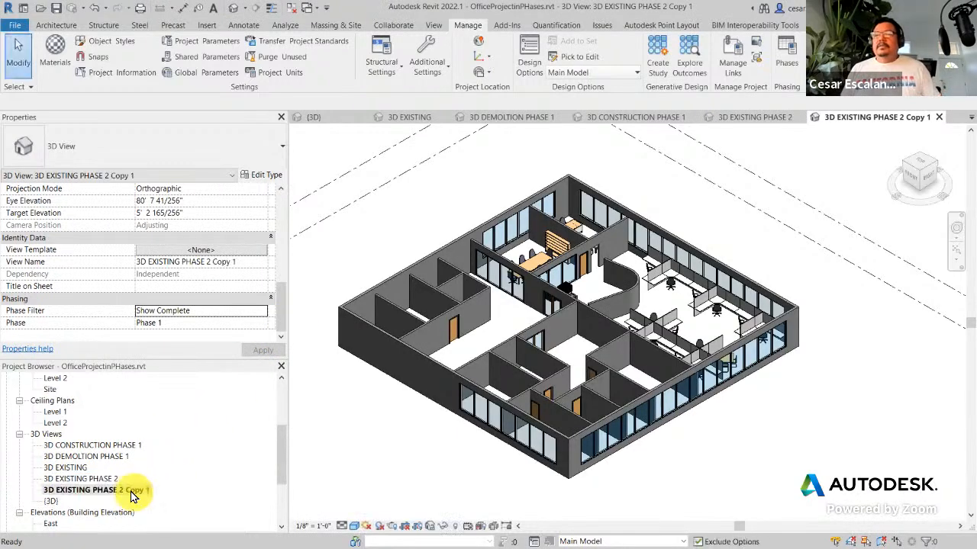
right_click(134, 490)
click(169, 401)
drag(57, 491, 235, 500)
text(D DEMOLITION PHASE 2)
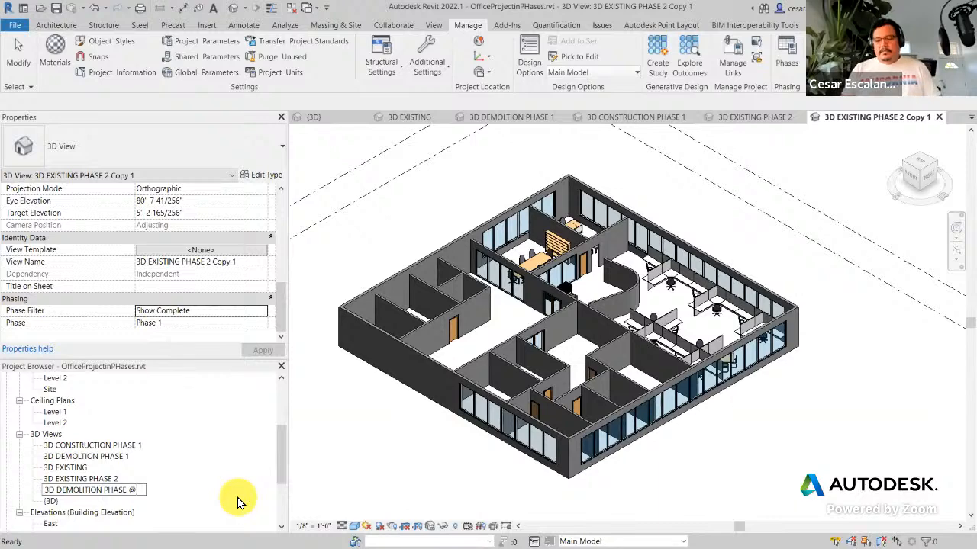
click(362, 470)
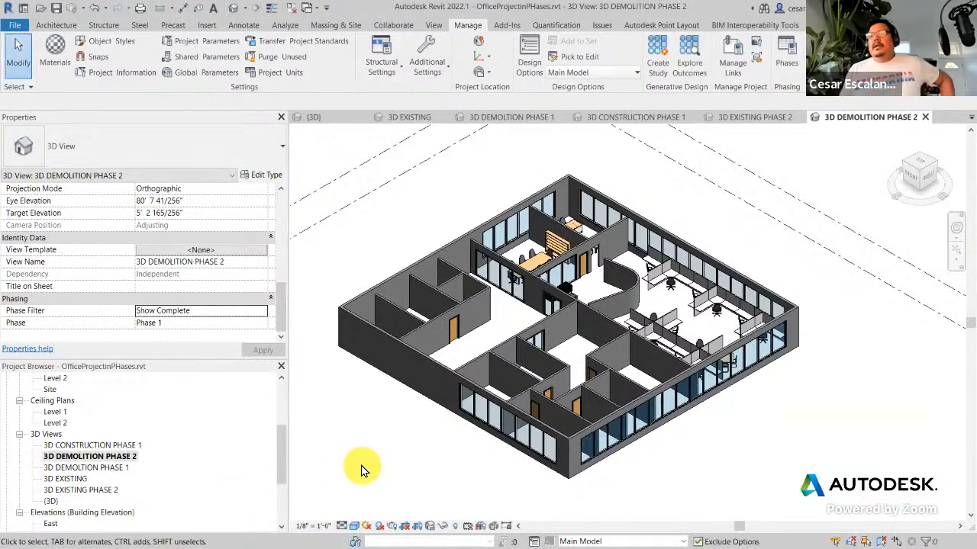
Step: Set the 3D DEMOLITION PHASE 2 view to Phase 2 with the Show Previous + Demo phase filter
click(257, 324)
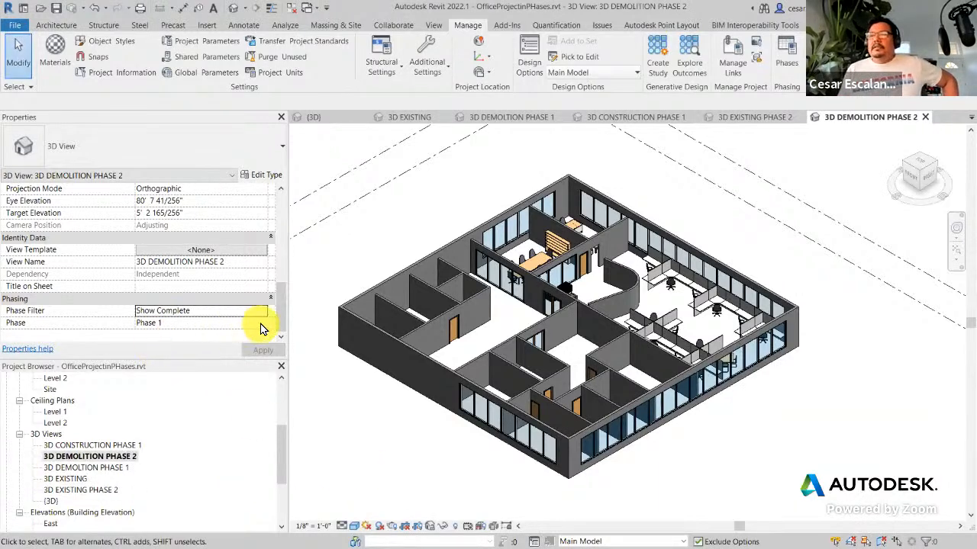
click(262, 322)
click(168, 356)
click(257, 311)
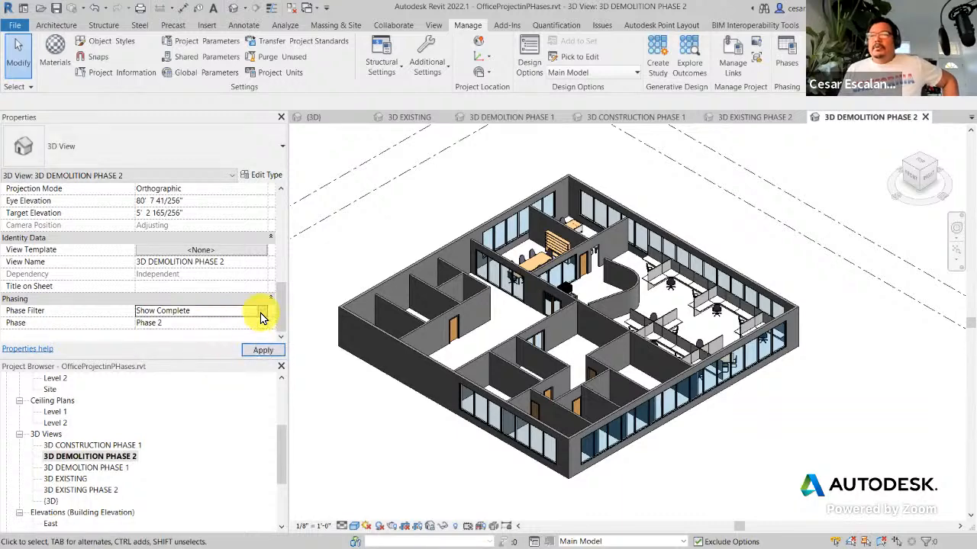
click(262, 311)
click(200, 374)
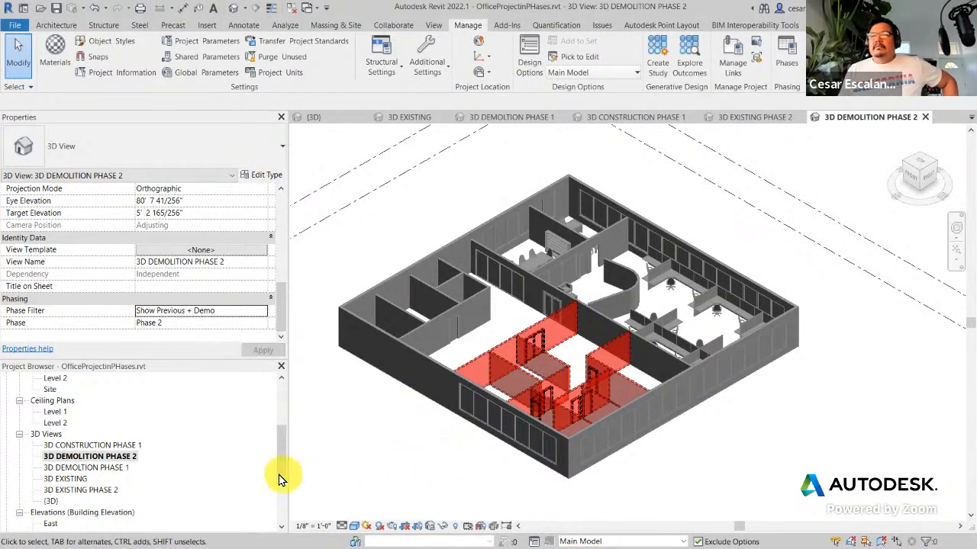
Step: Duplicate the 3D DEMOLITION PHASE 2 view and rename the copy 3D CONSTRUCTION PLAN - PHASE 2 - OPTION A
right_click(132, 458)
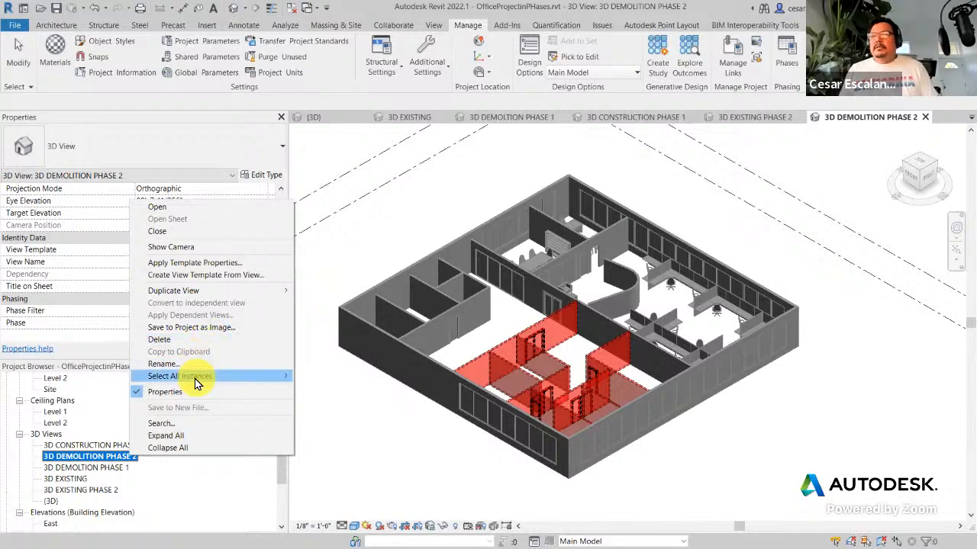
mouse_move(200, 291)
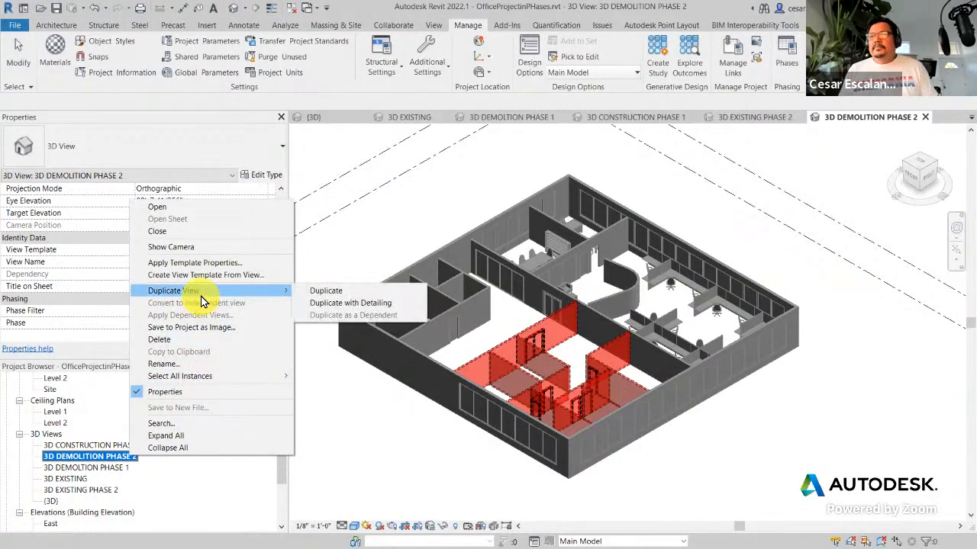
click(328, 294)
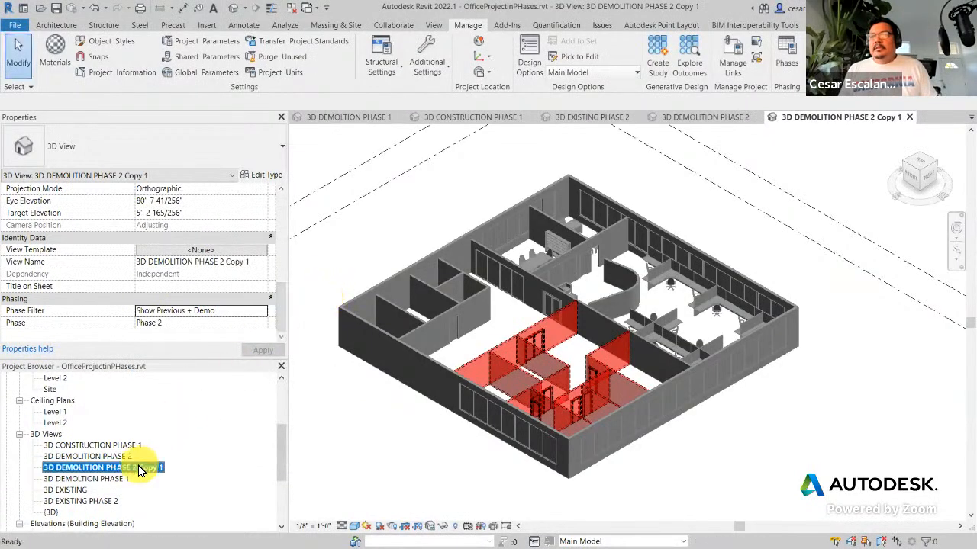
right_click(139, 471)
click(187, 374)
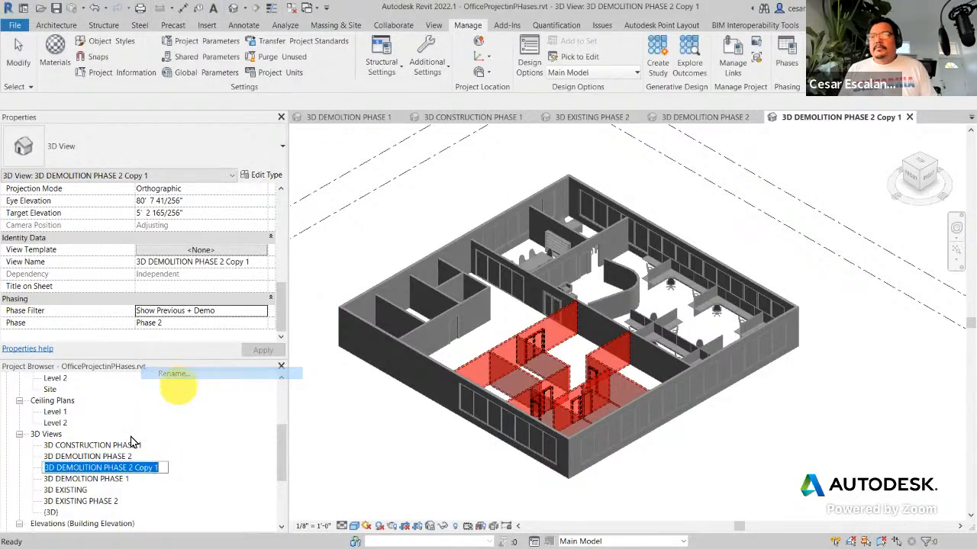
drag(56, 468, 218, 463)
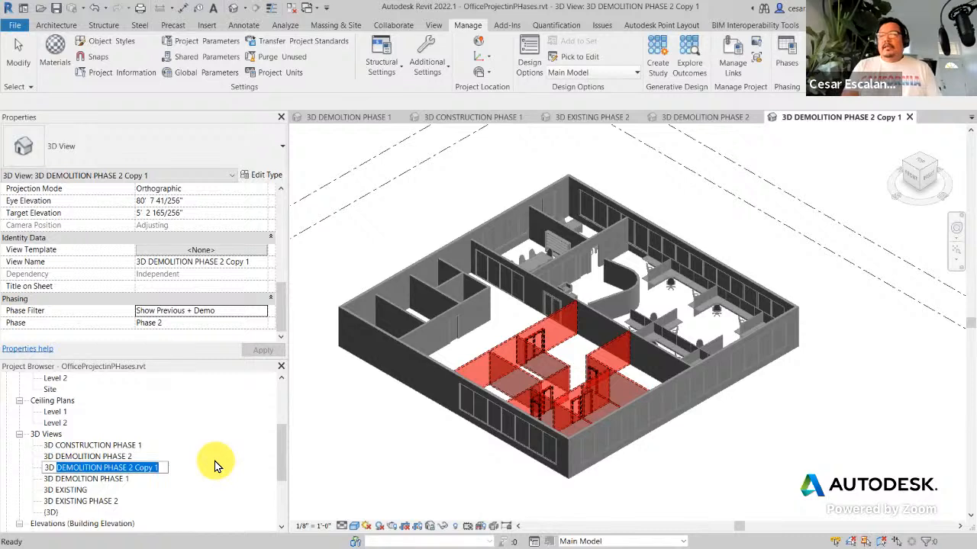
text(CONSTRUC)
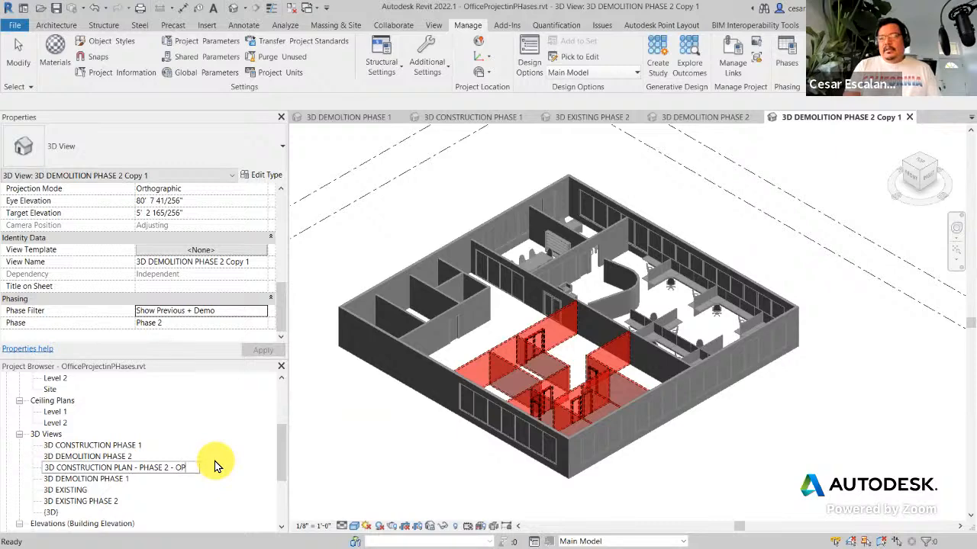
click(343, 437)
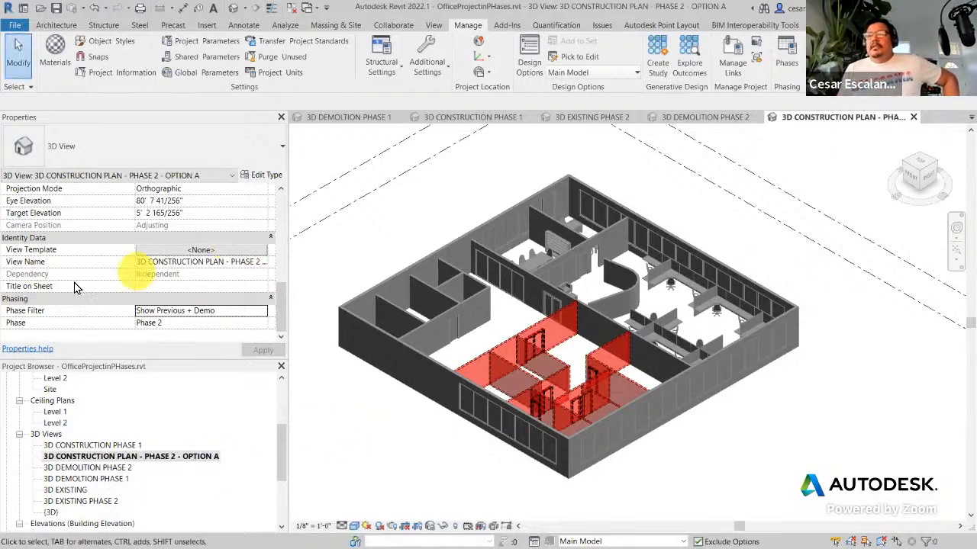
Step: Set the phase filter of the Phase 2 Option A construction 3D view to Show Previous + New
click(259, 313)
click(261, 314)
scroll(264, 374, down, 1)
click(213, 374)
click(254, 354)
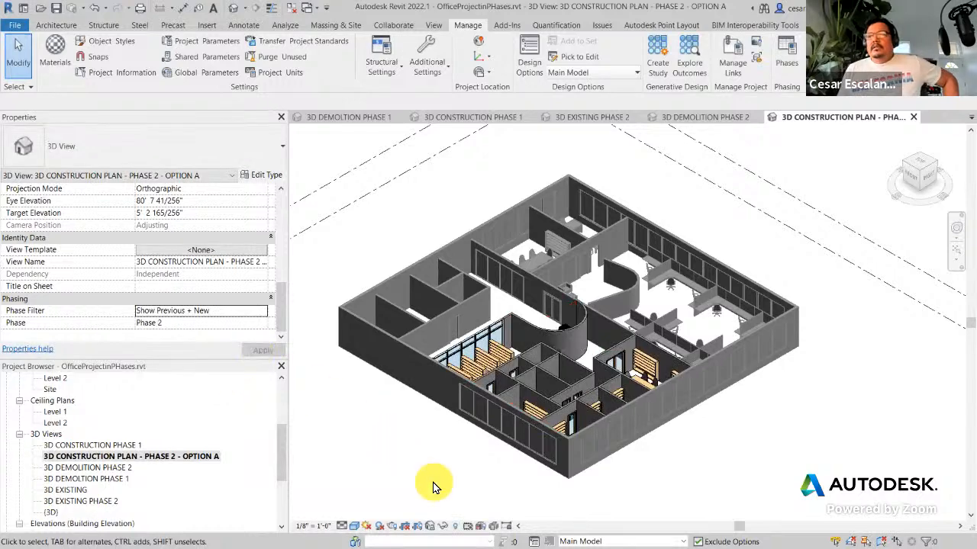
Step: In the Option A view's visibility overrides, set the Office Suite Phase 2 Options design option to Option A <primary>
key(v)
key(v)
click(513, 133)
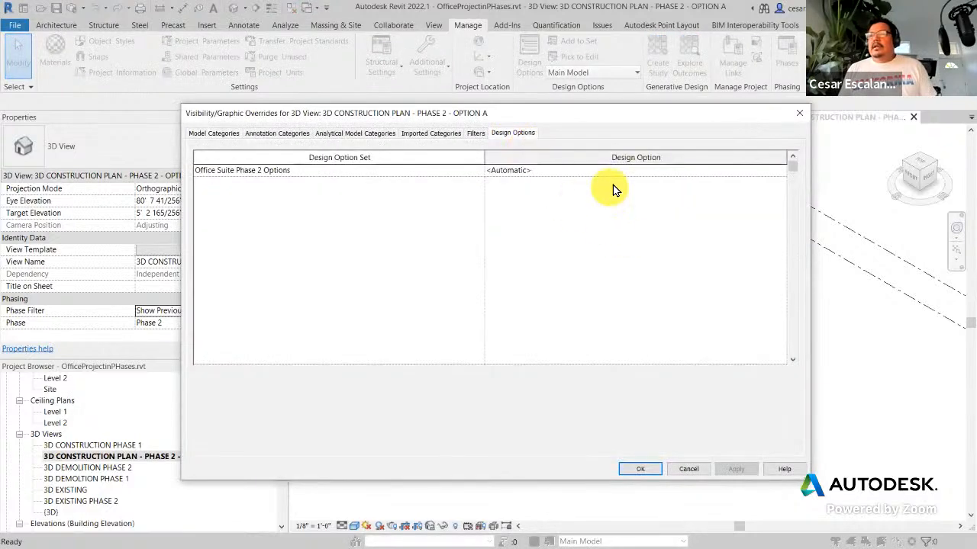
click(780, 170)
click(525, 193)
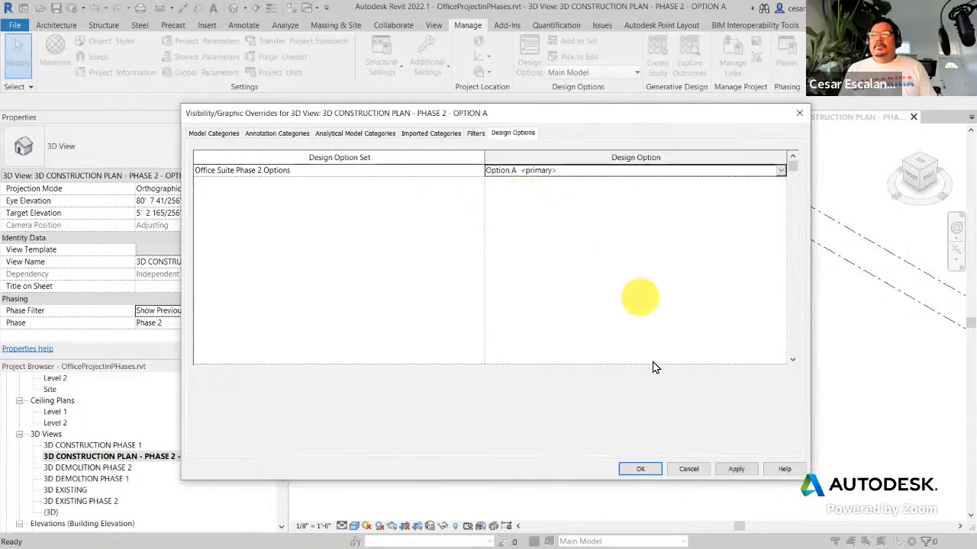
click(641, 468)
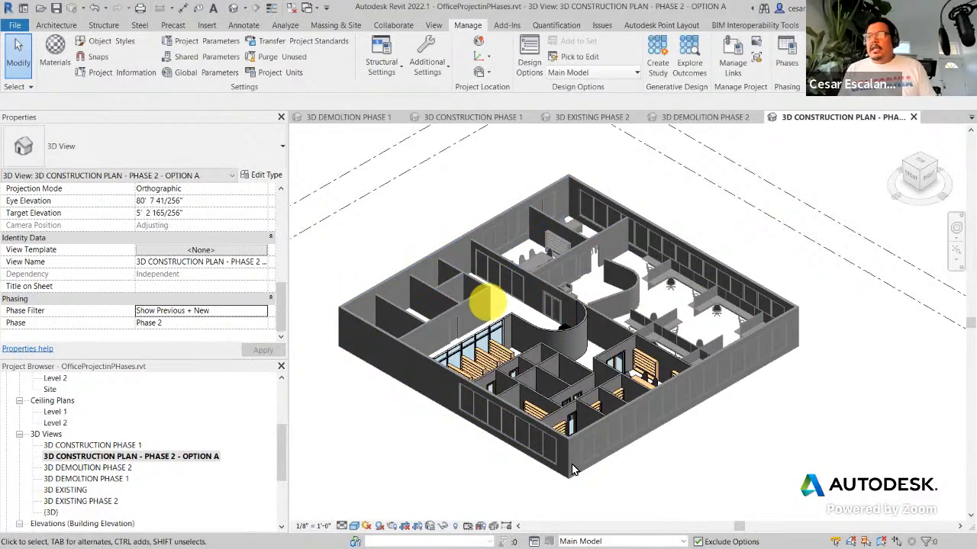
Step: Duplicate the Phase 2 Option A construction 3D view and rename the copy 3D CONSTRUCTION PLAN - PHASE 2 - OPTION B
right_click(181, 458)
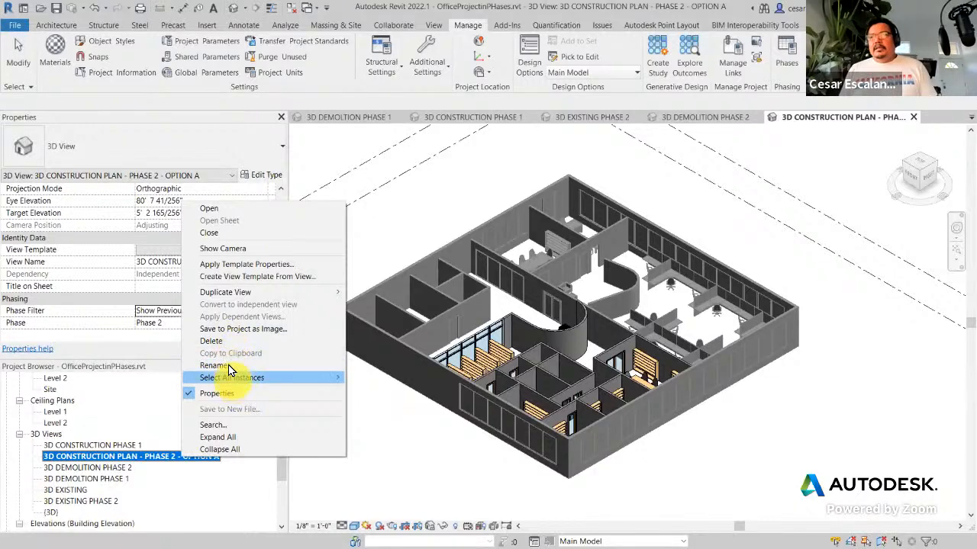
mouse_move(323, 296)
click(377, 292)
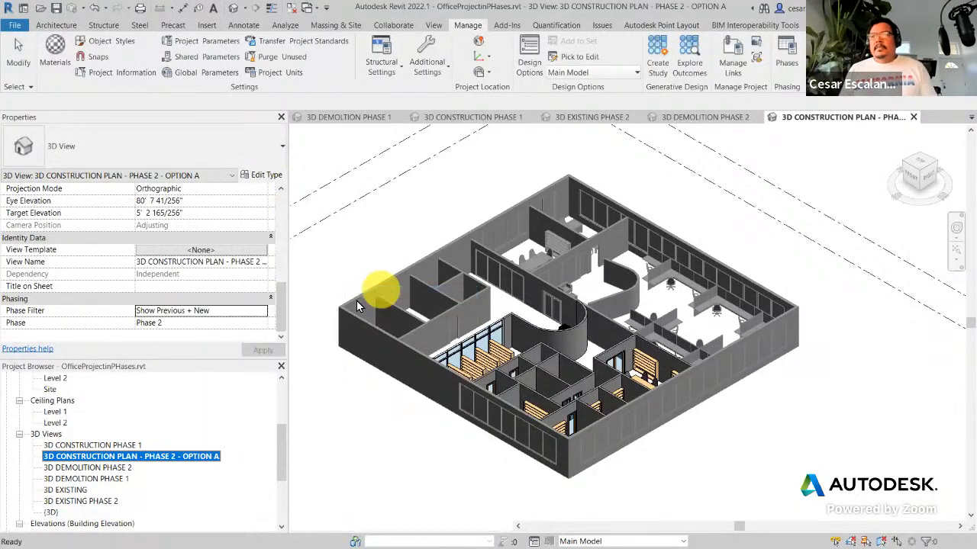
click(166, 458)
click(174, 469)
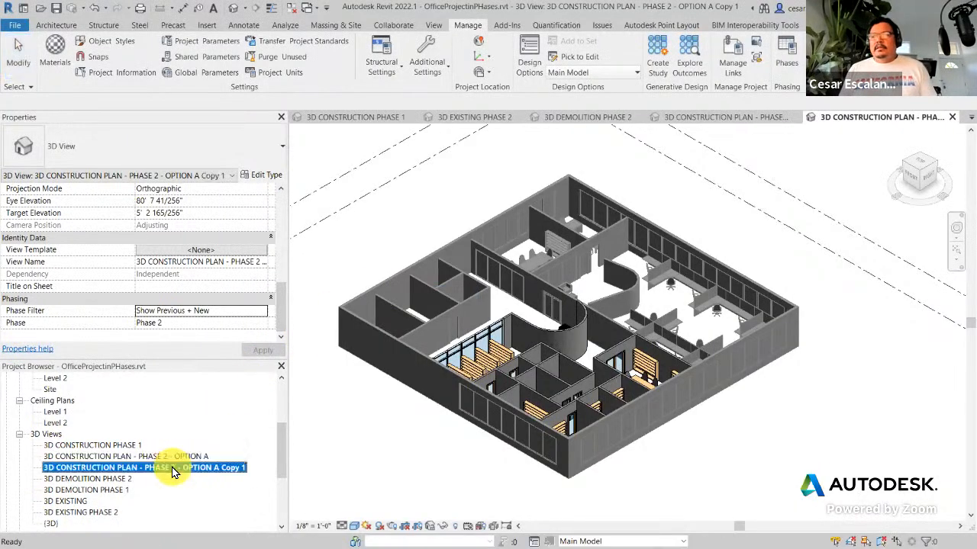
right_click(173, 469)
click(183, 374)
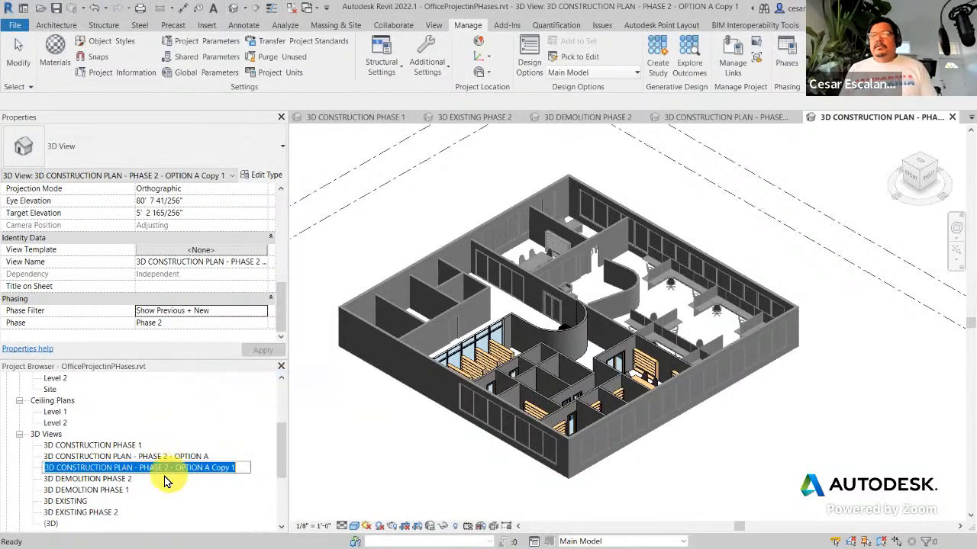
drag(176, 467, 268, 471)
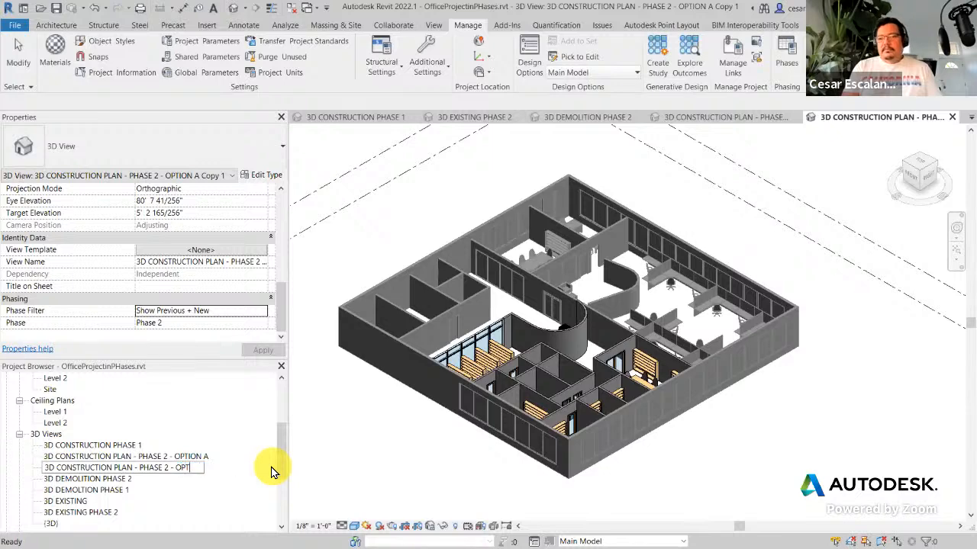
click(455, 475)
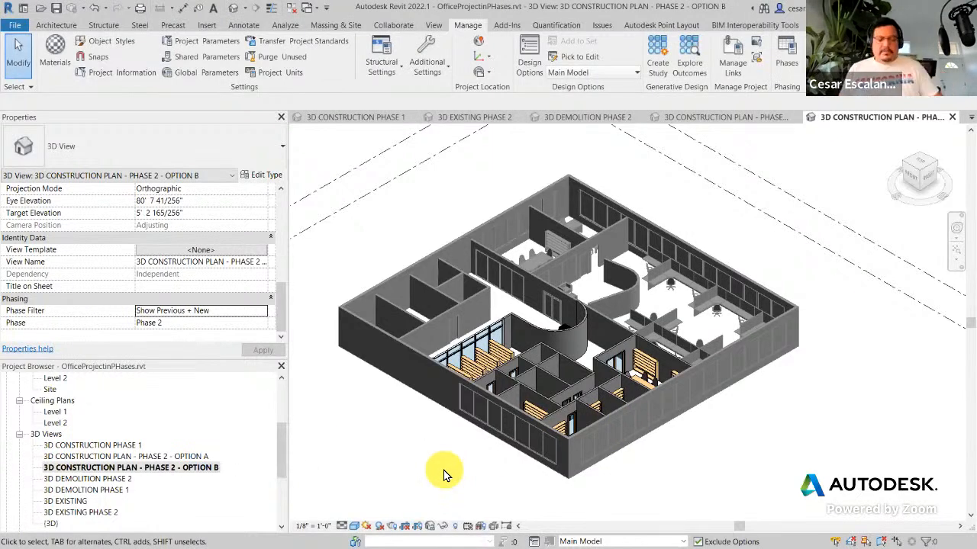
Step: In the Option B view's visibility overrides, set the Office Suite Phase 2 Options design option to Option B
key(v)
key(v)
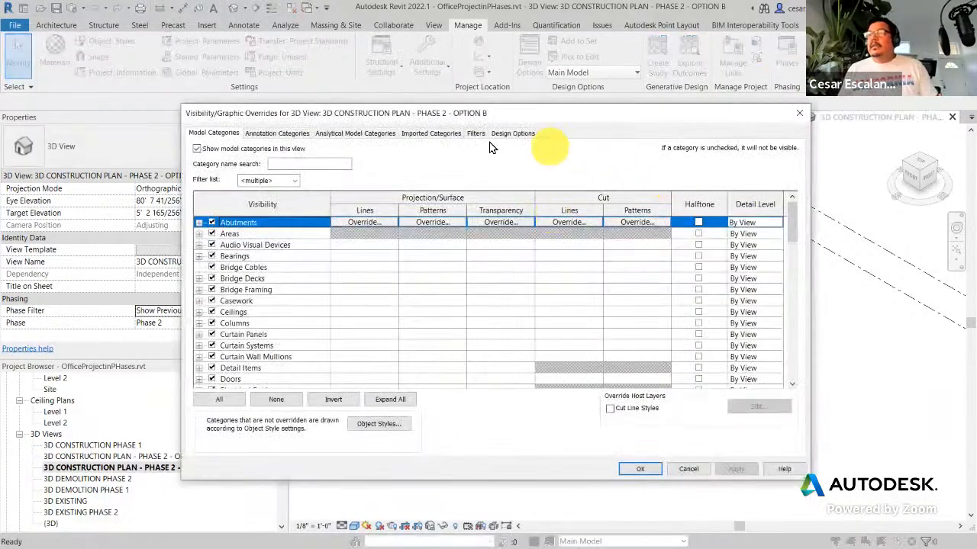
click(518, 132)
click(658, 171)
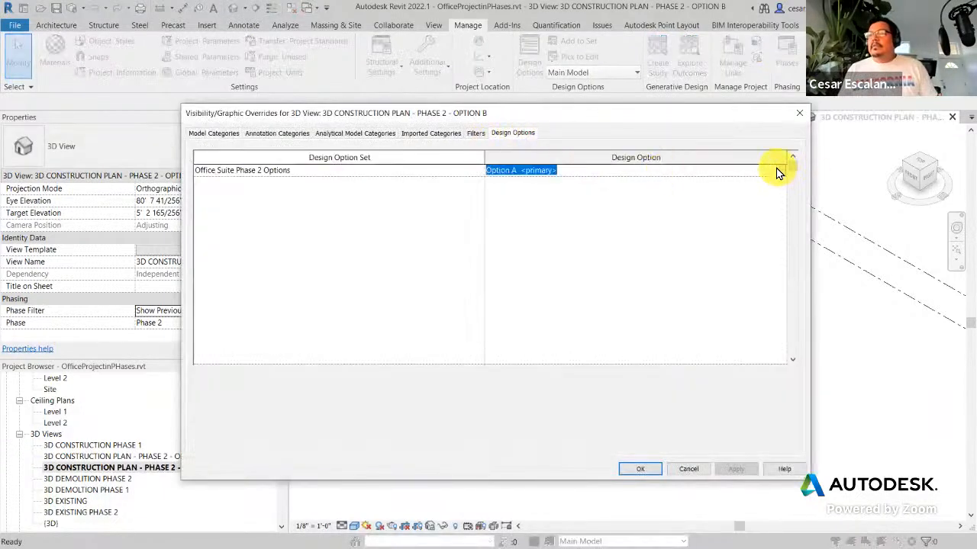
click(778, 173)
click(517, 206)
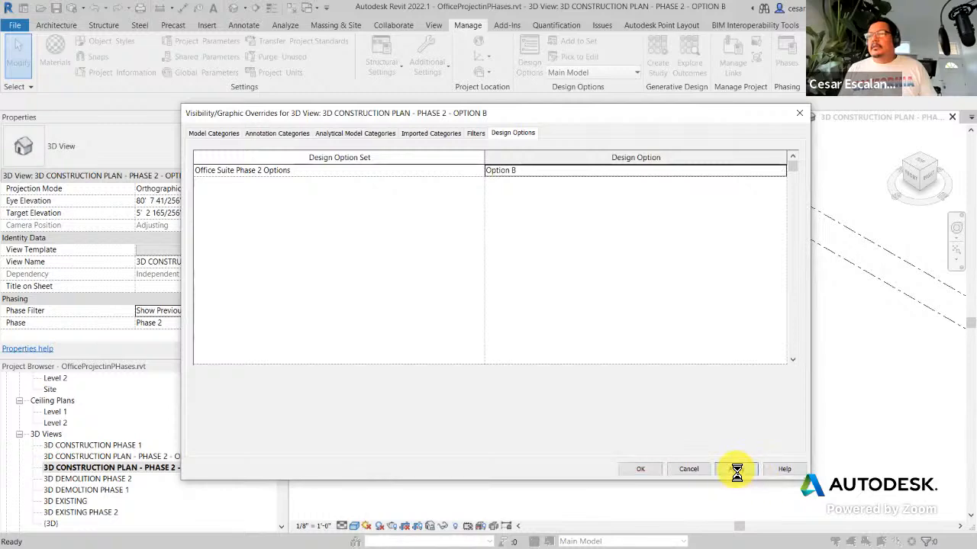
click(638, 468)
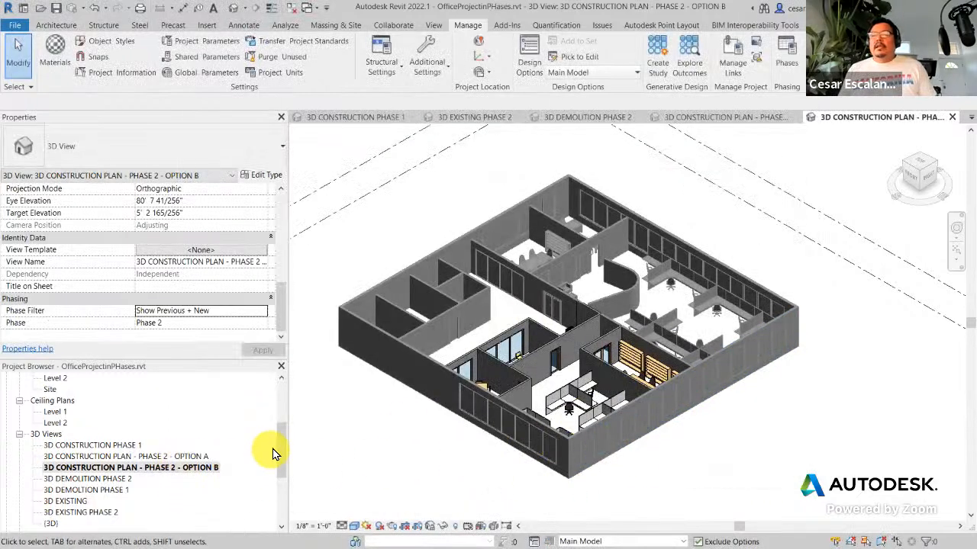
Step: Review the 3D views in project order: existing, Phase 1 demolition and construction, Phase 2 existing, demolition and construction Options A and B
mouse_move(280, 452)
mouse_down()
mouse_move(280, 403)
mouse_move(274, 484)
mouse_move(280, 455)
mouse_up()
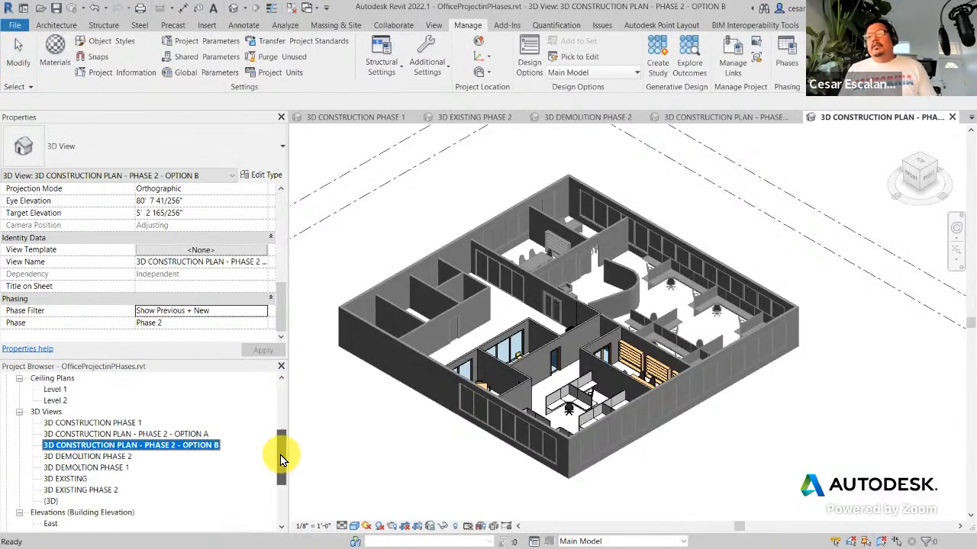
double_click(114, 423)
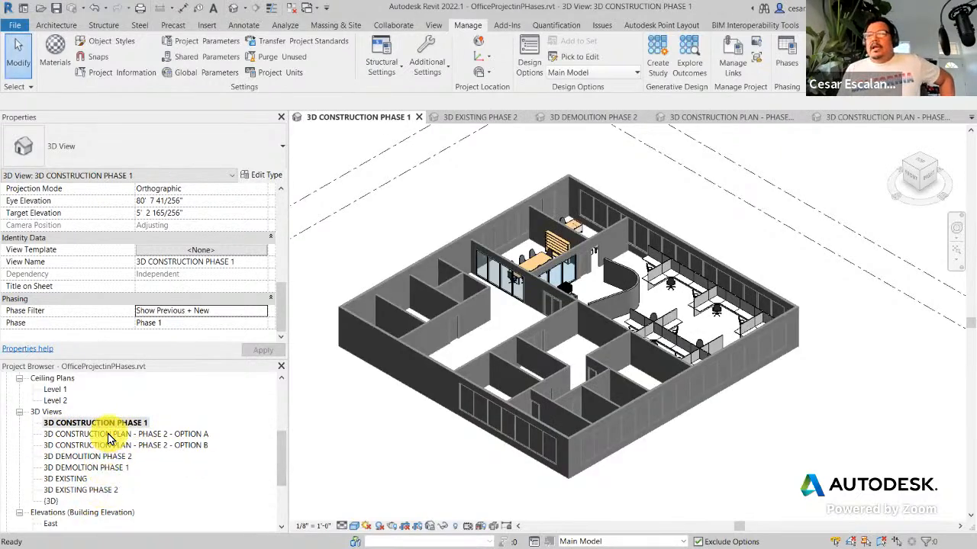
double_click(67, 478)
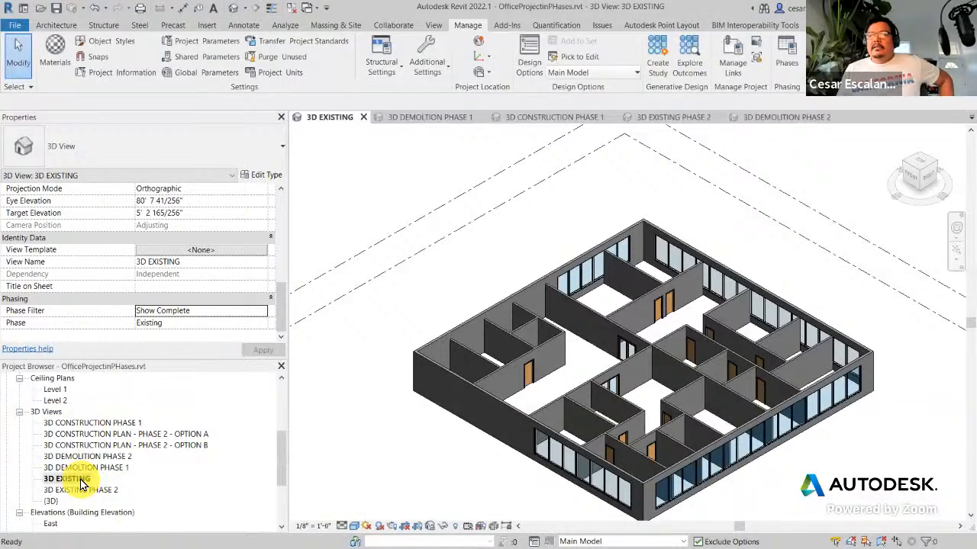
click(118, 425)
click(121, 468)
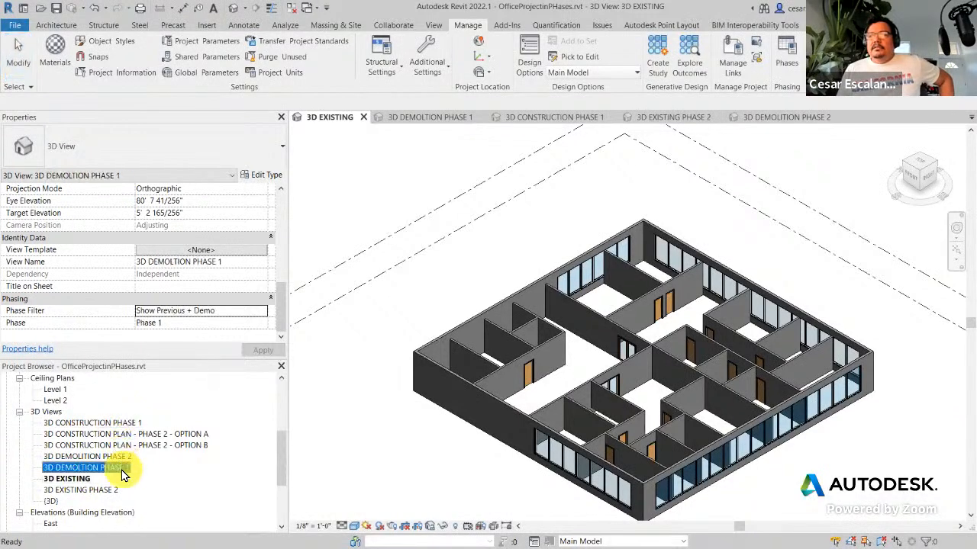
double_click(122, 469)
double_click(127, 424)
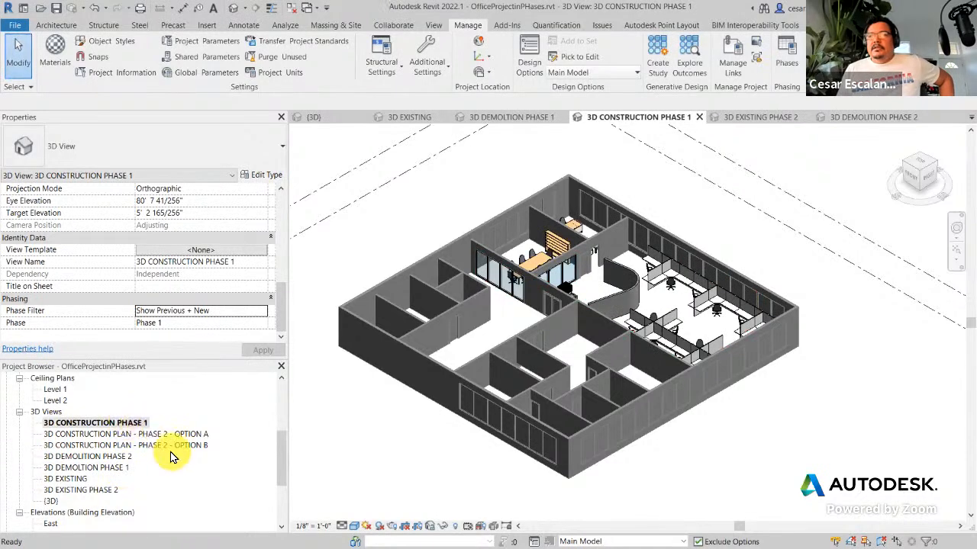
double_click(100, 492)
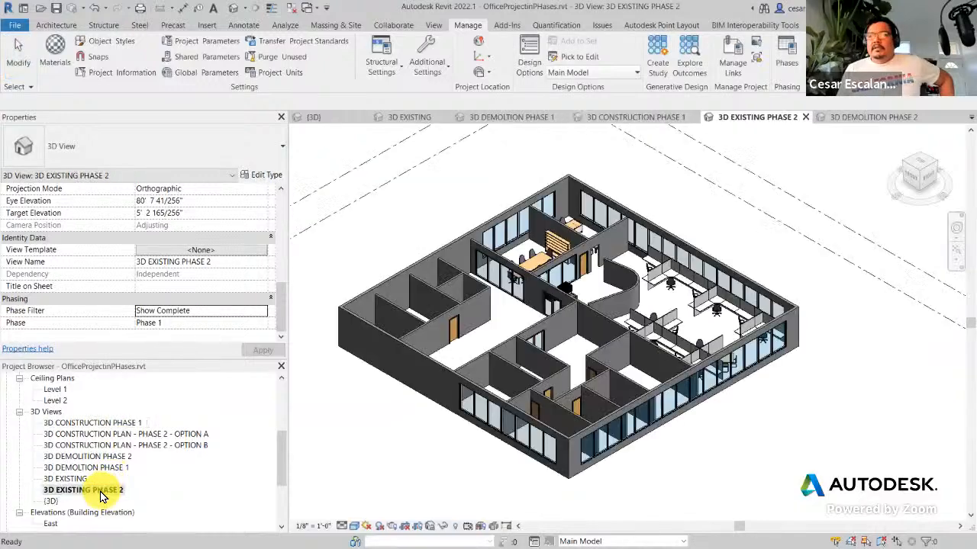
double_click(120, 458)
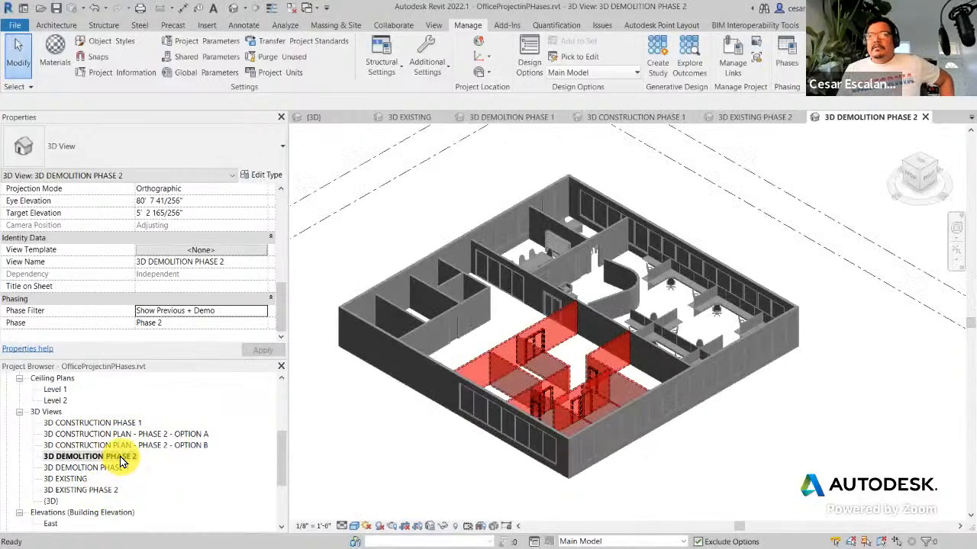
double_click(198, 434)
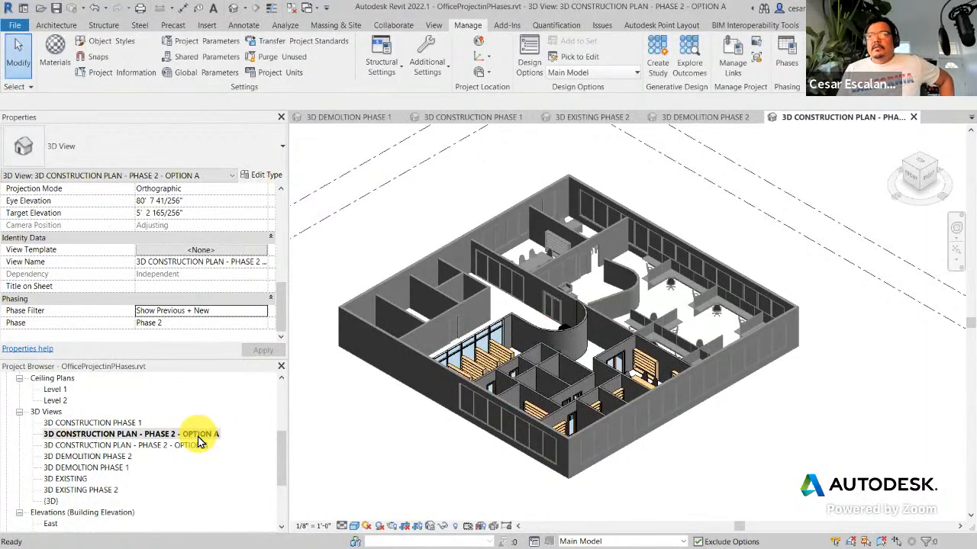
double_click(198, 447)
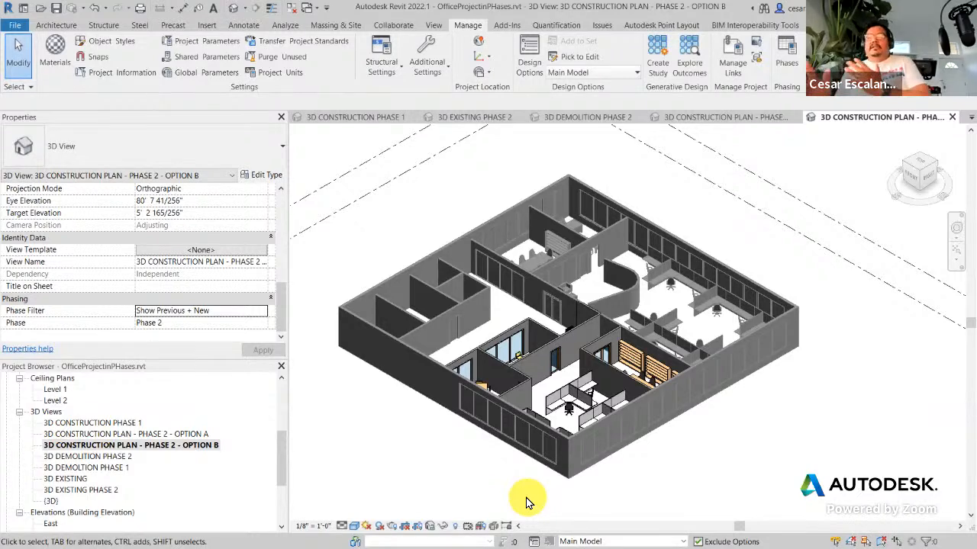
click(280, 464)
drag(280, 464, 274, 420)
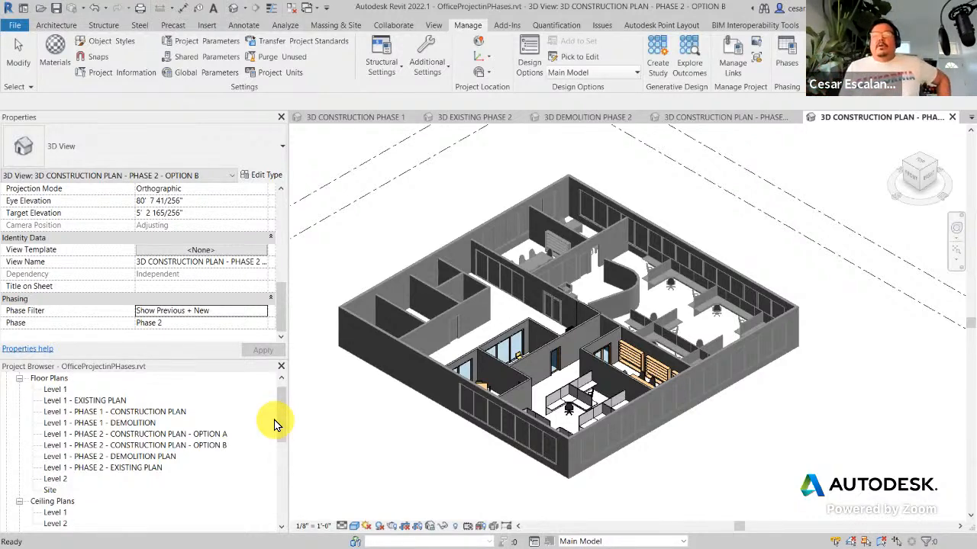
drag(283, 420, 271, 502)
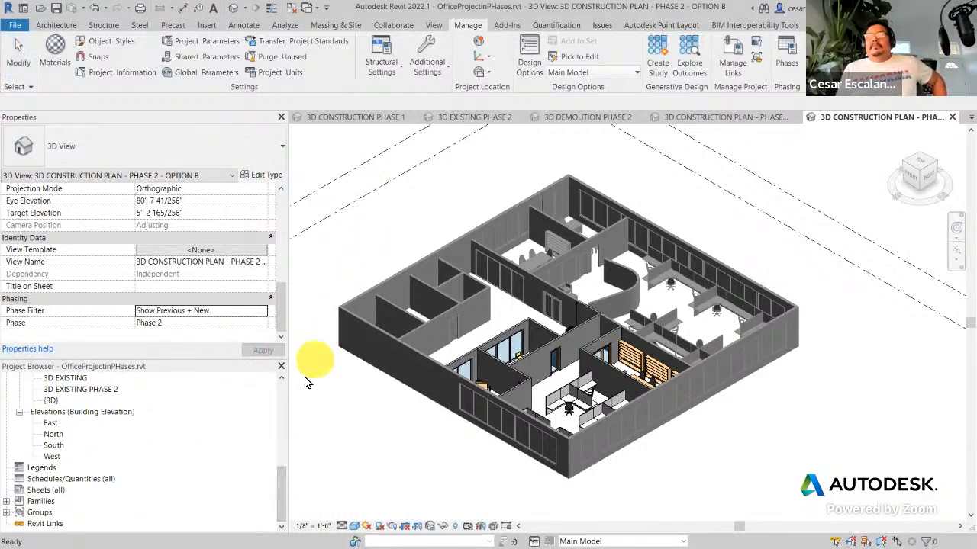
drag(283, 465, 279, 388)
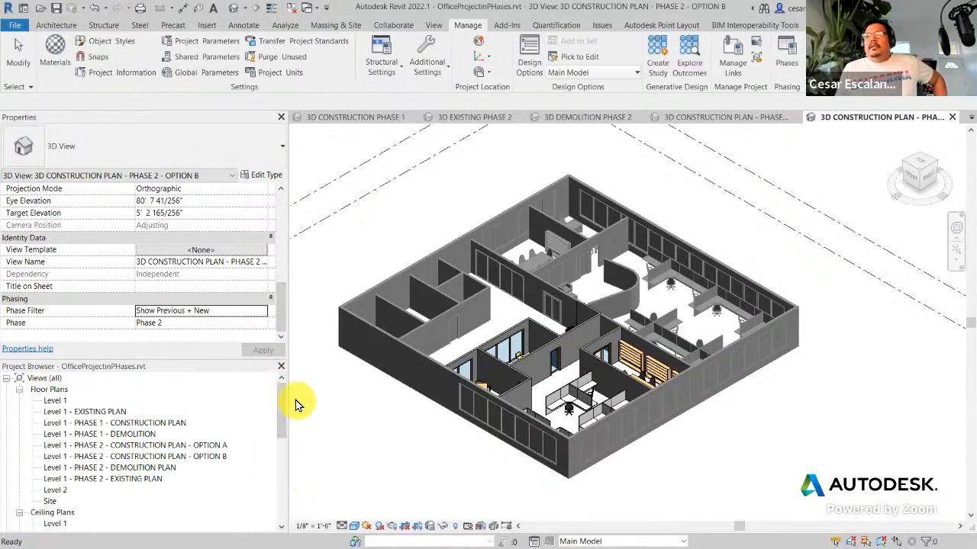
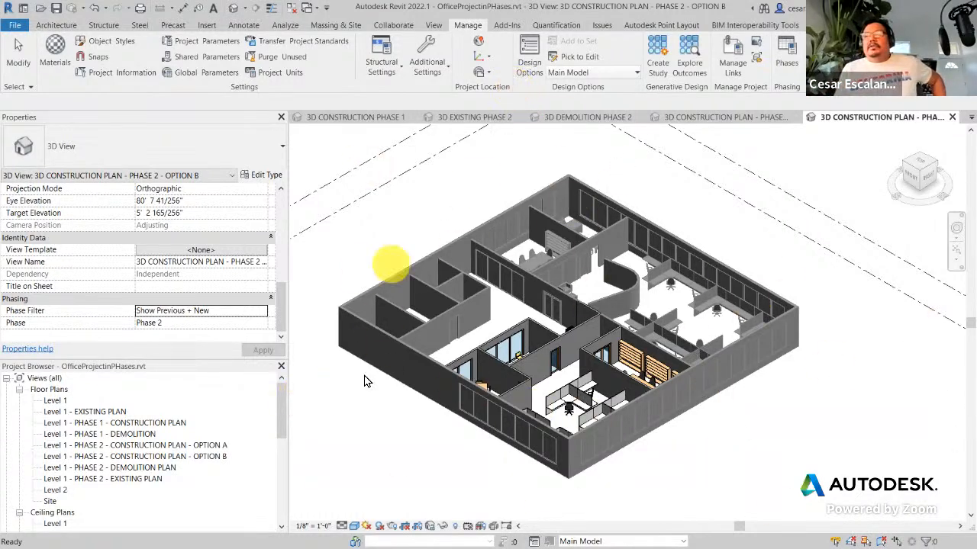
Step: Create a new schedule of building components for the Doors category, with its phase set to Phase 1
click(433, 26)
click(604, 42)
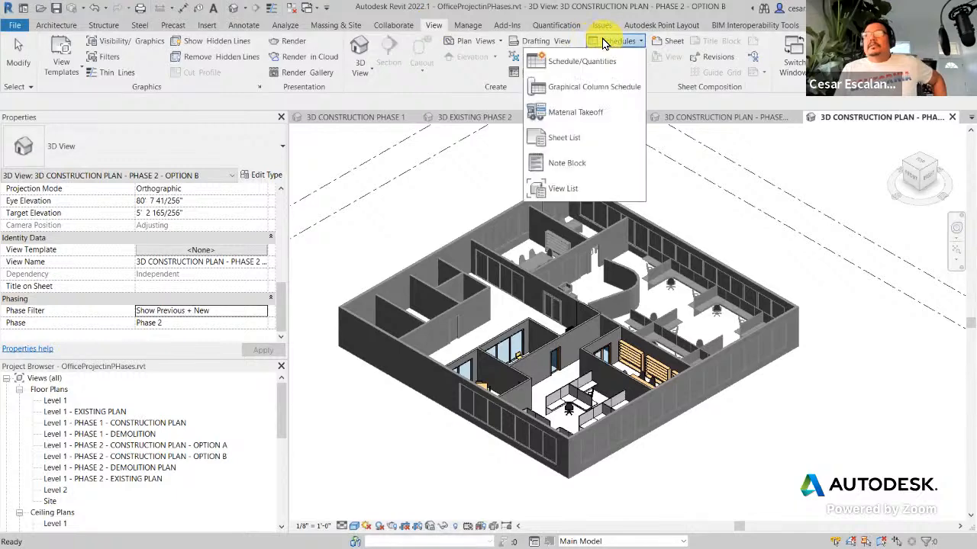
click(593, 61)
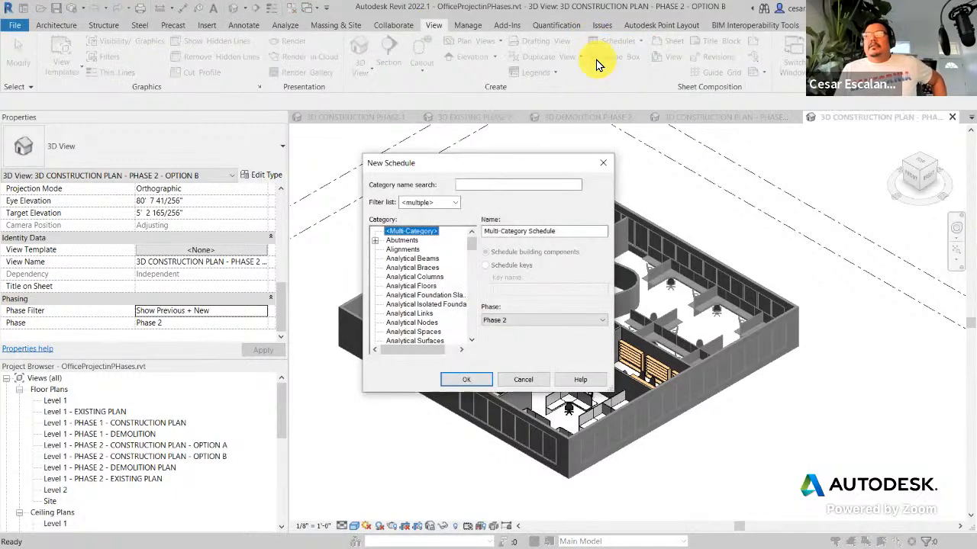
drag(471, 241, 469, 269)
click(396, 313)
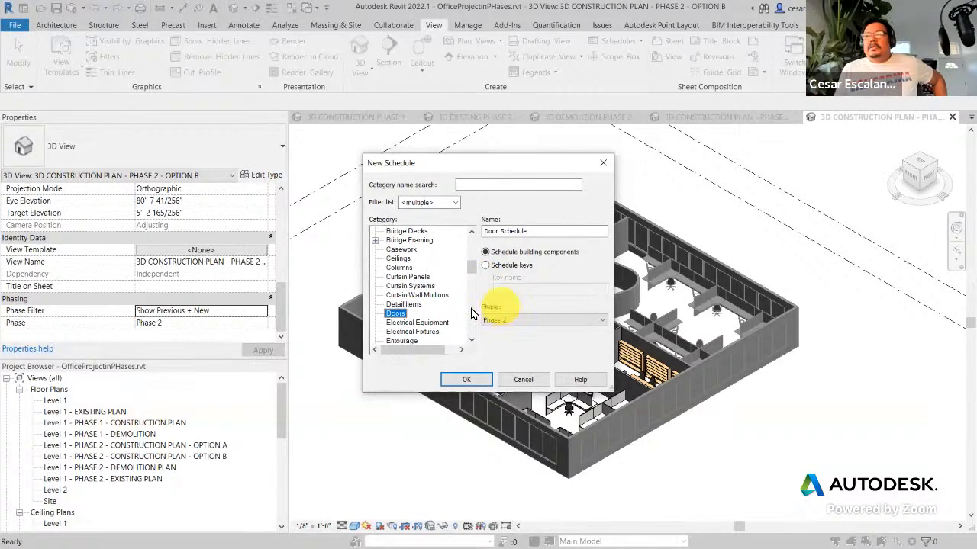
click(530, 320)
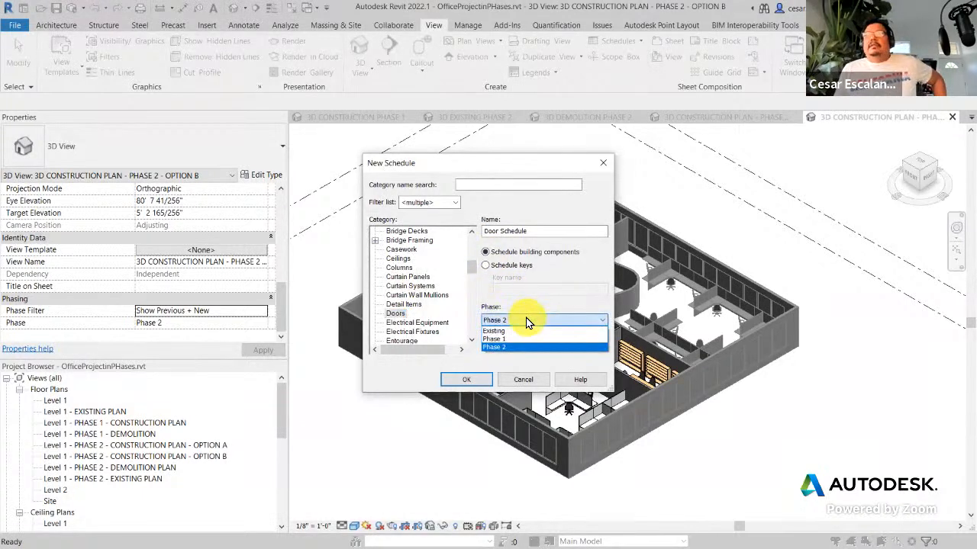
click(502, 340)
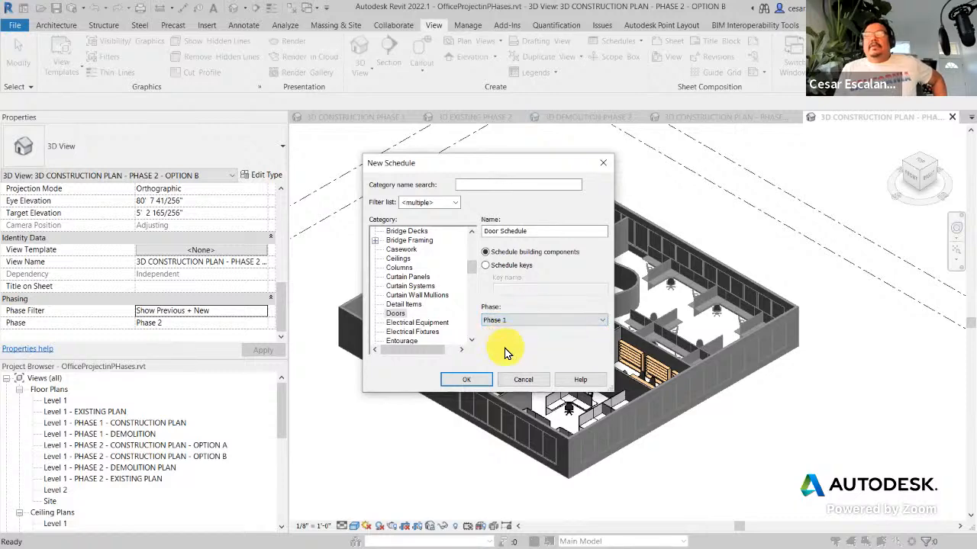
click(479, 376)
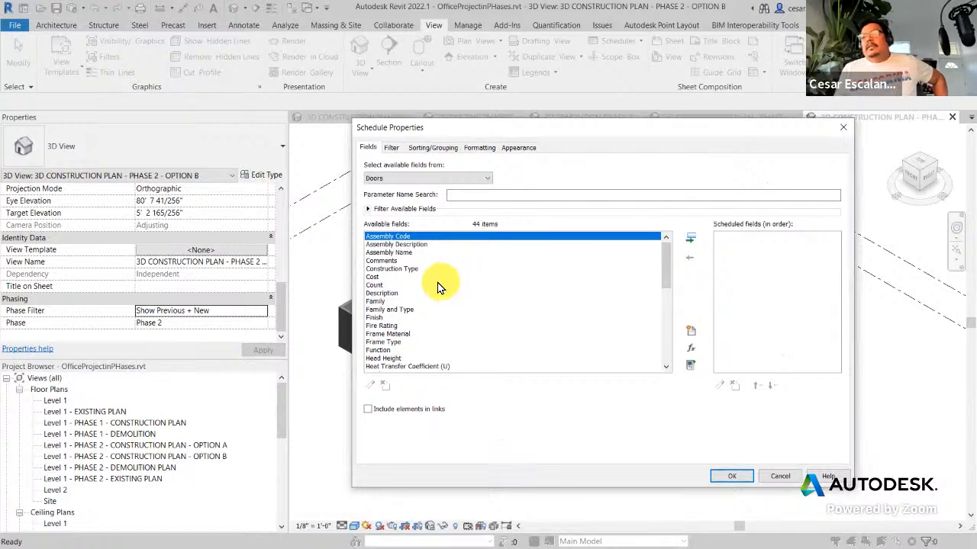
Step: Add the Family, Family and Type, and Fire Rating fields to the door schedule
click(389, 302)
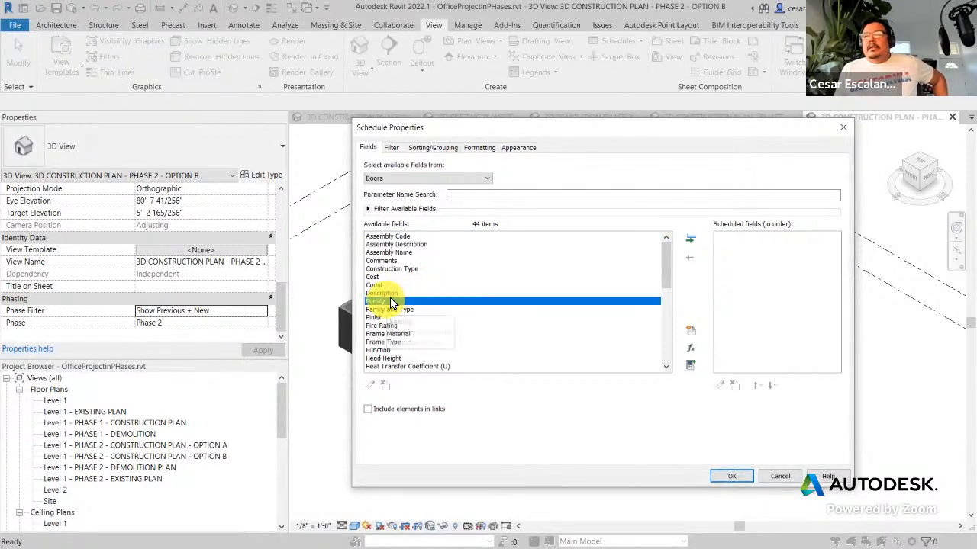
click(690, 239)
click(691, 240)
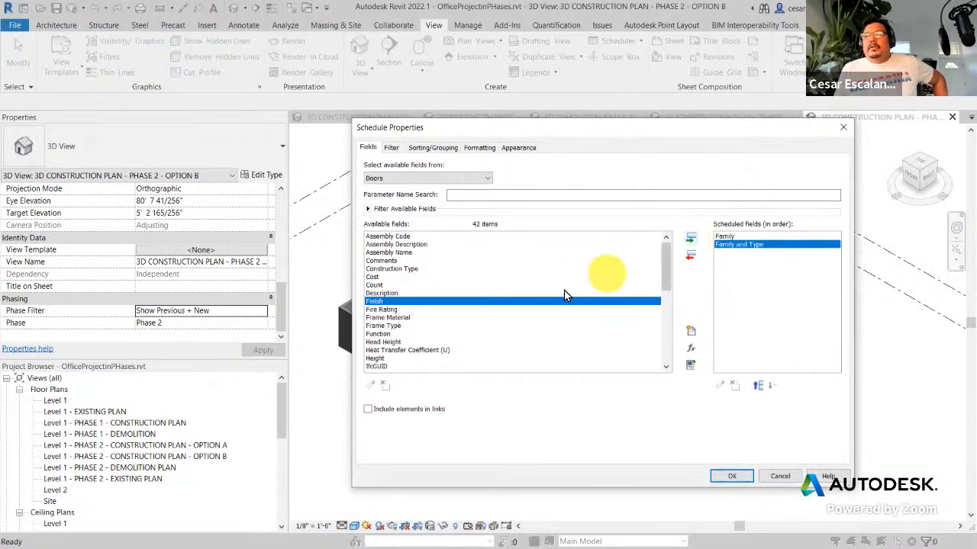
click(373, 277)
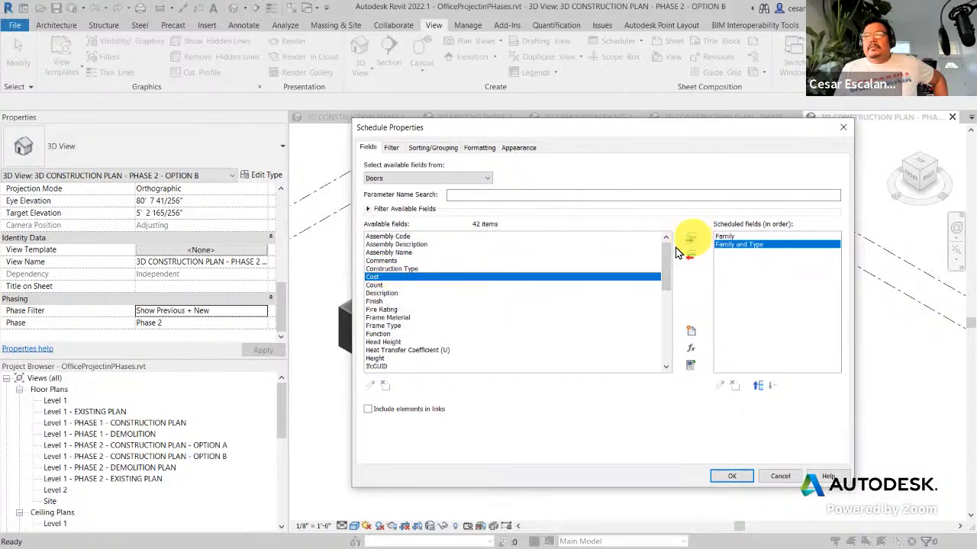
drag(666, 269, 665, 287)
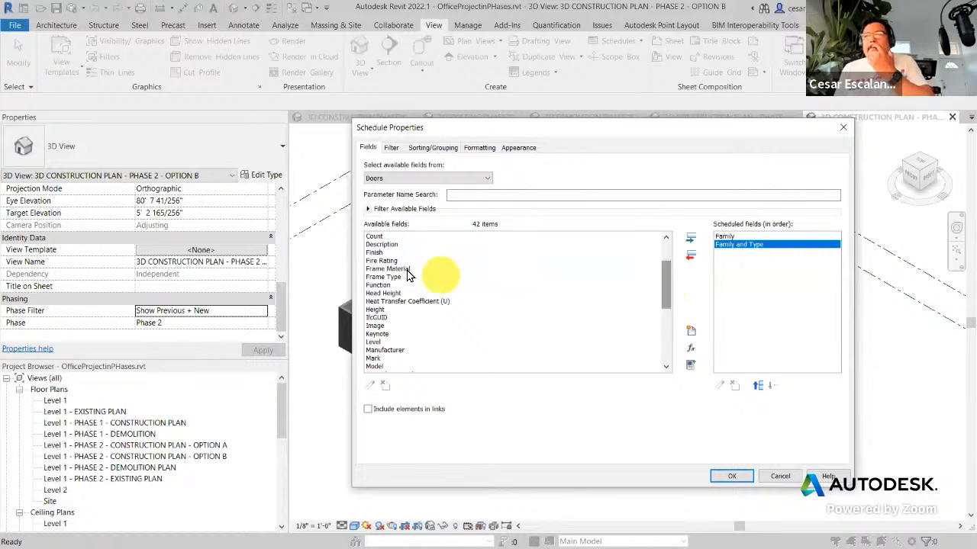
click(381, 261)
click(692, 241)
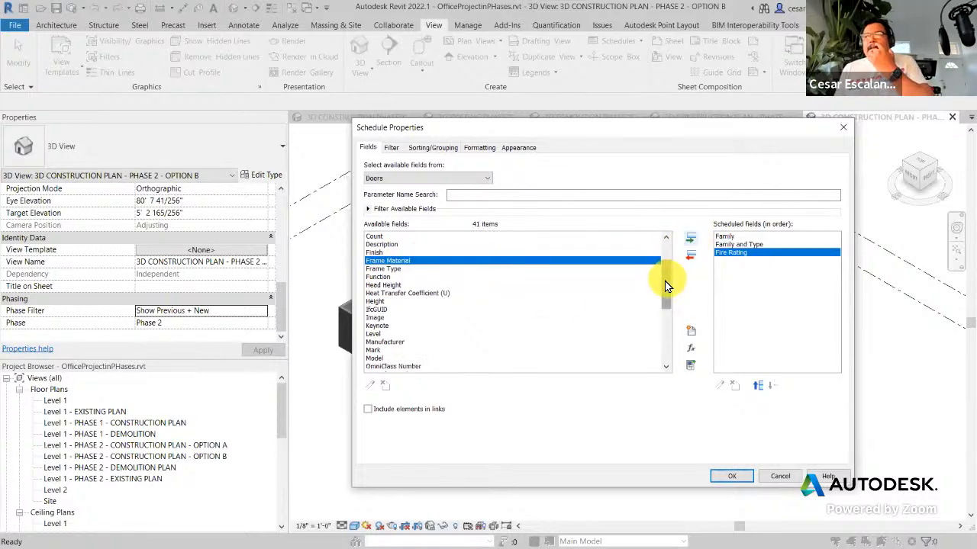
Step: Add the Width and Height fields after Fire Rating and create the door schedule
drag(665, 281, 647, 382)
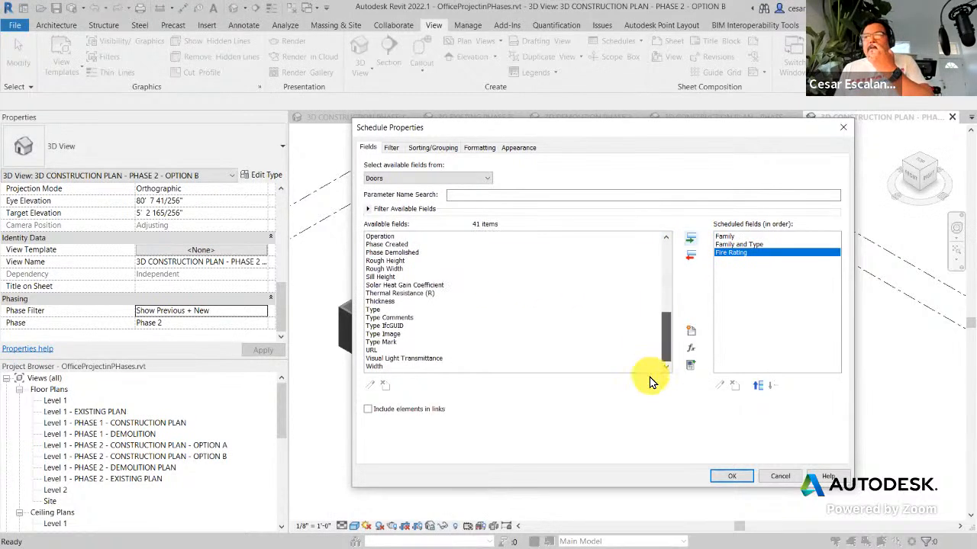
click(373, 366)
click(689, 242)
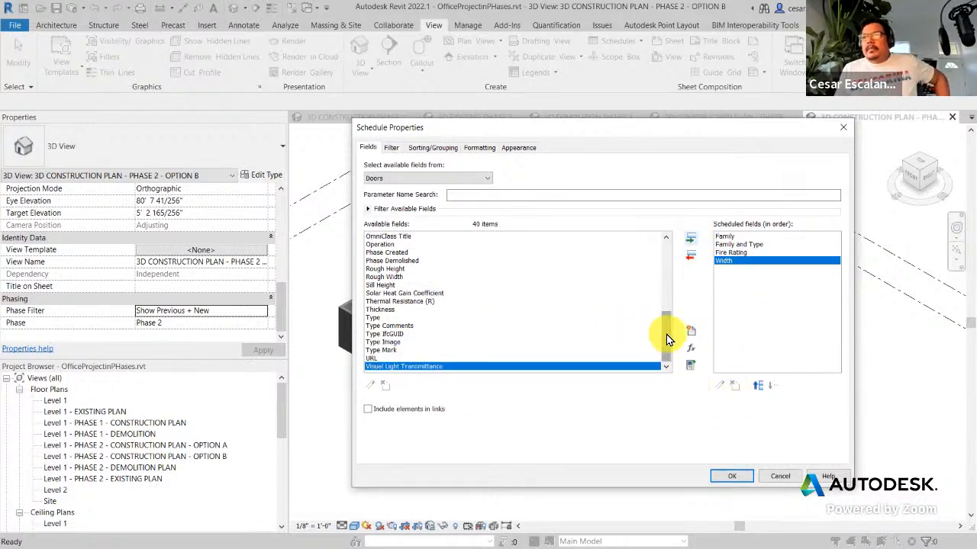
drag(666, 335, 627, 305)
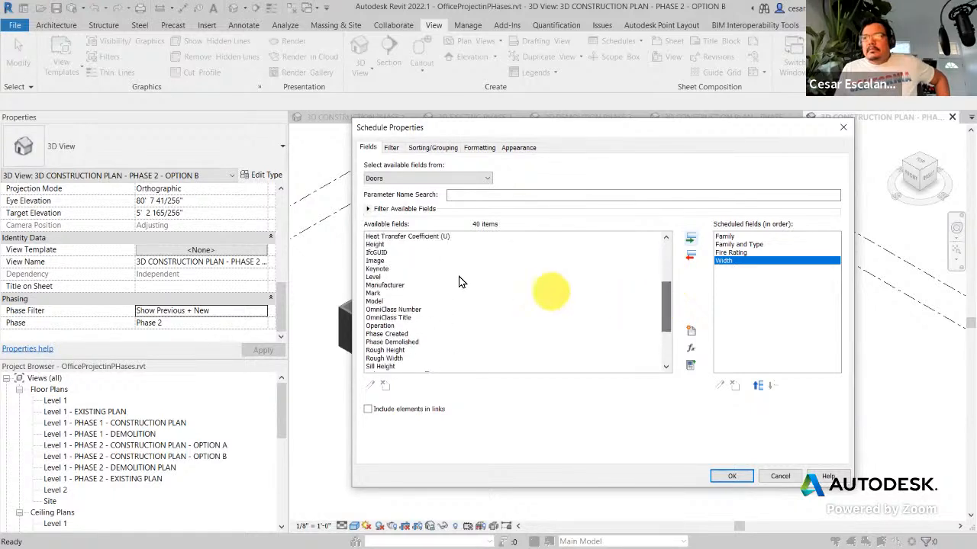
click(379, 244)
click(690, 239)
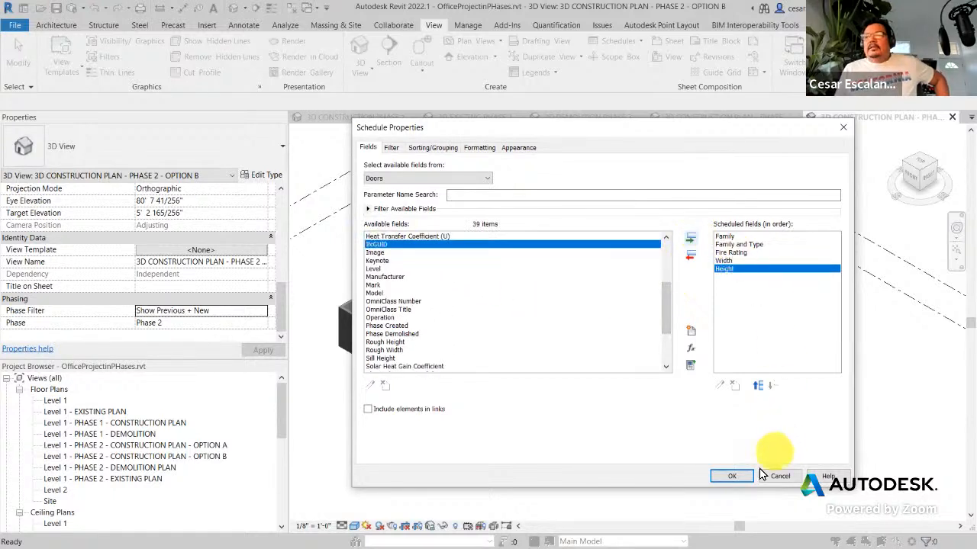
click(739, 477)
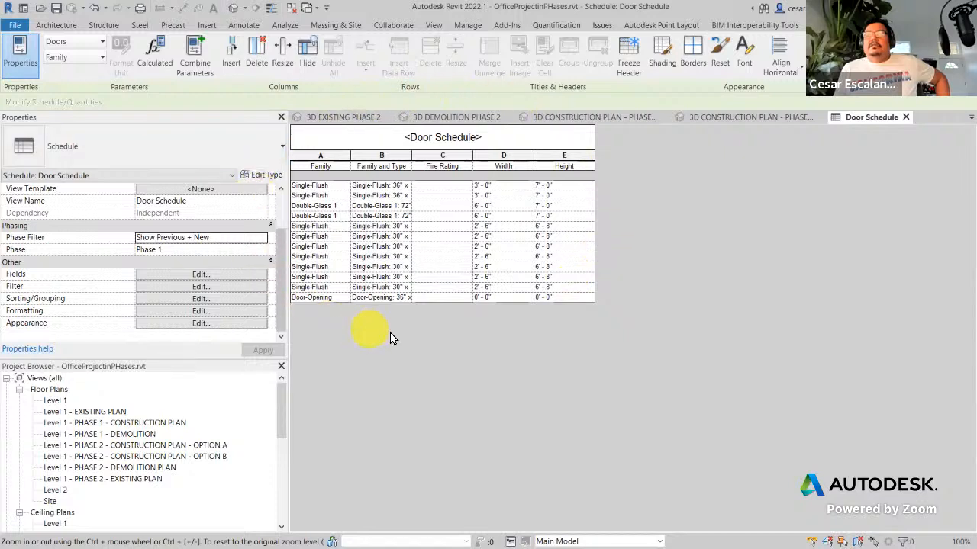
Step: Try the Show Complete phase filter on the door schedule, and set it back to Show Previous + New
click(262, 241)
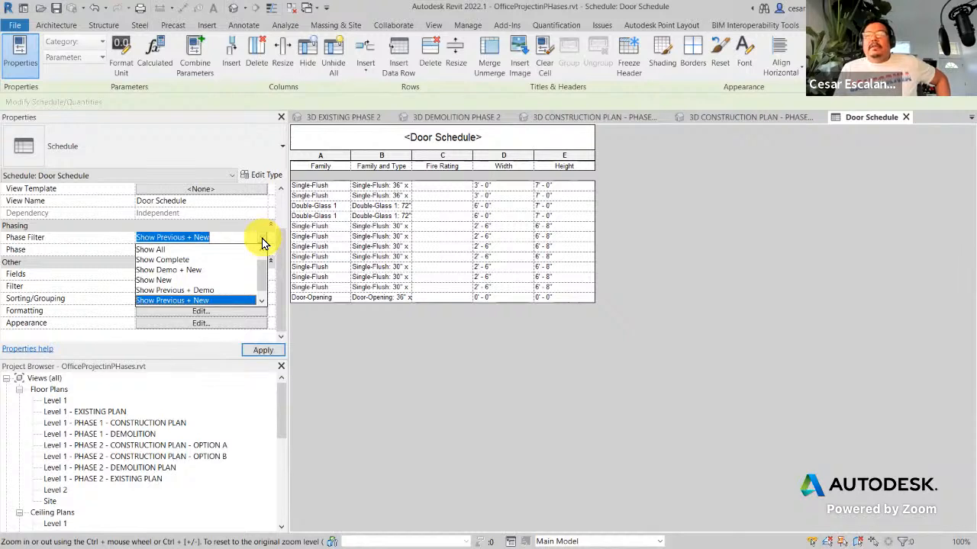
click(190, 260)
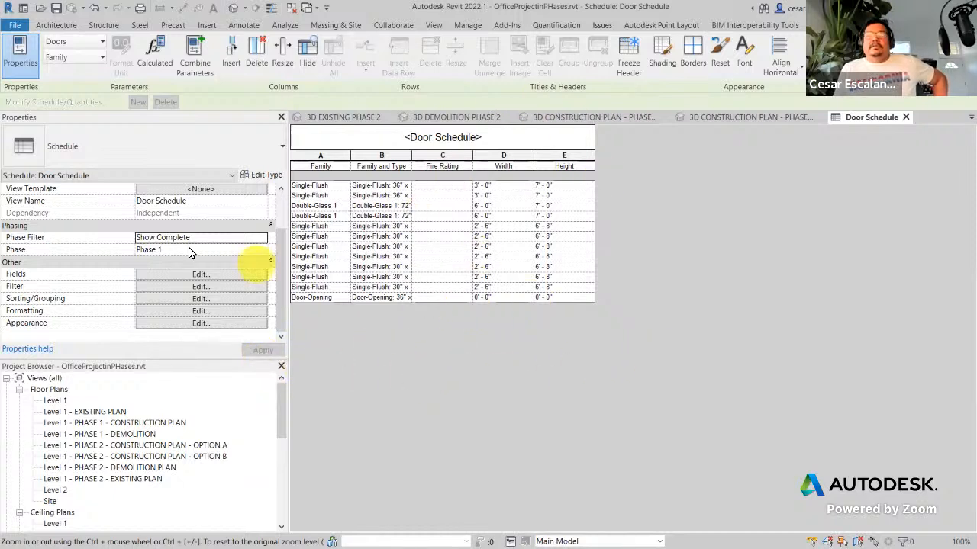
click(260, 243)
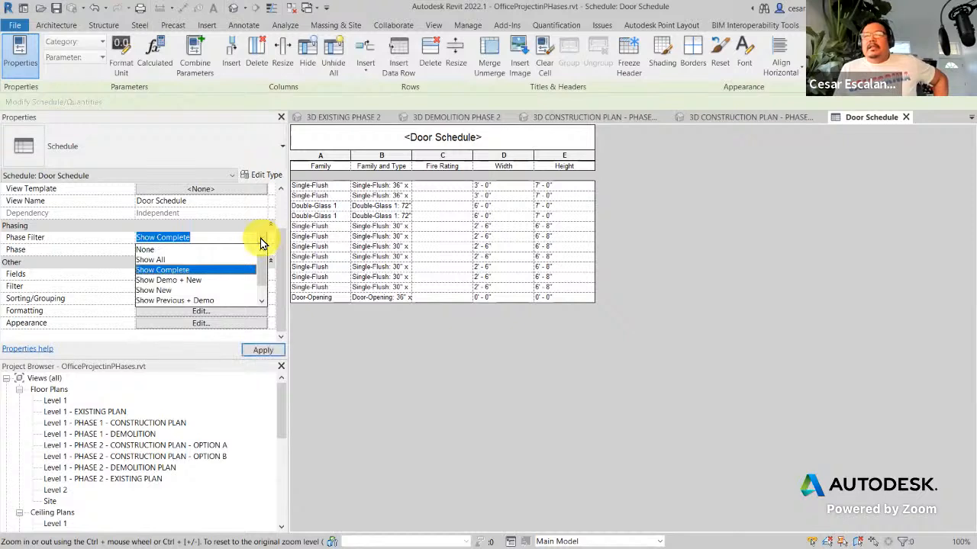
drag(259, 267, 257, 288)
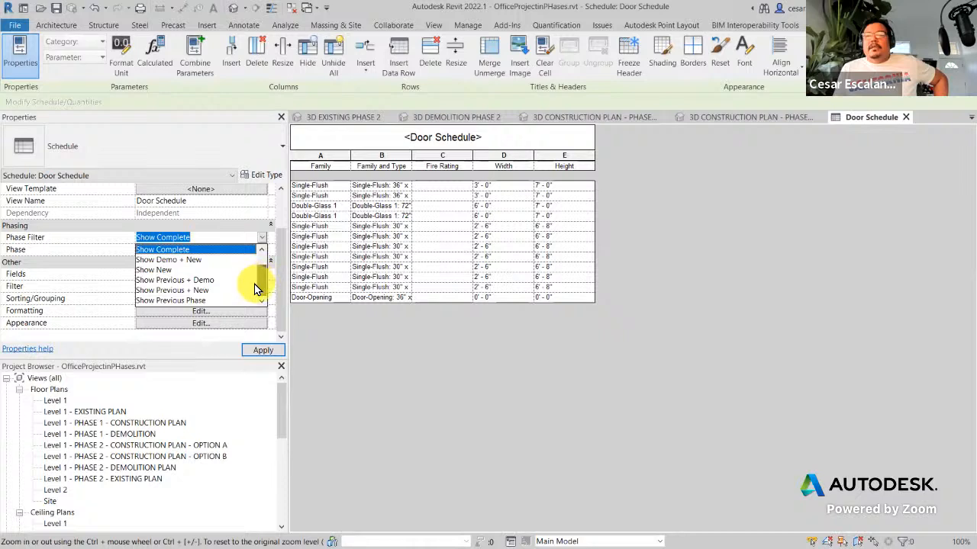
click(201, 290)
click(211, 252)
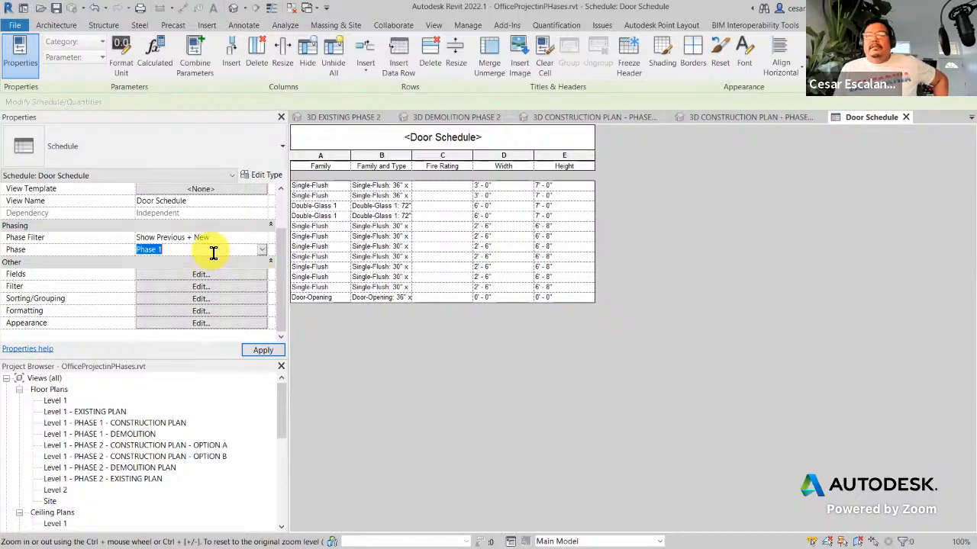
click(264, 350)
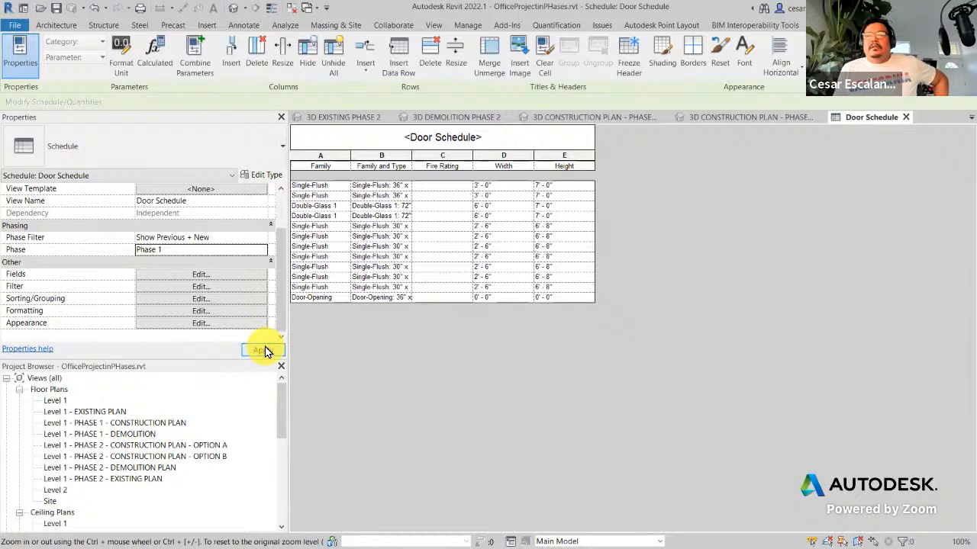
click(443, 367)
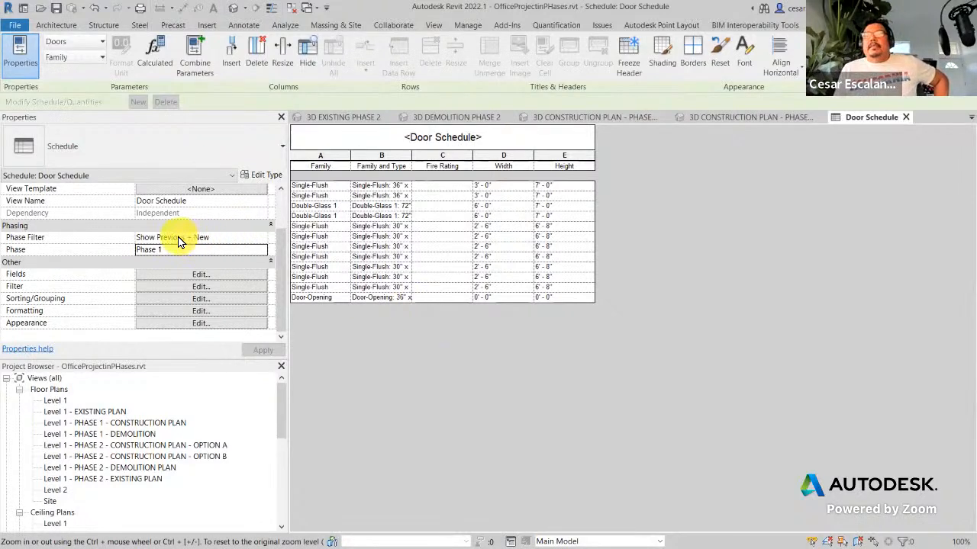
Step: Set the door schedule's phase to Phase 2 and its phase filter to Show New
click(261, 255)
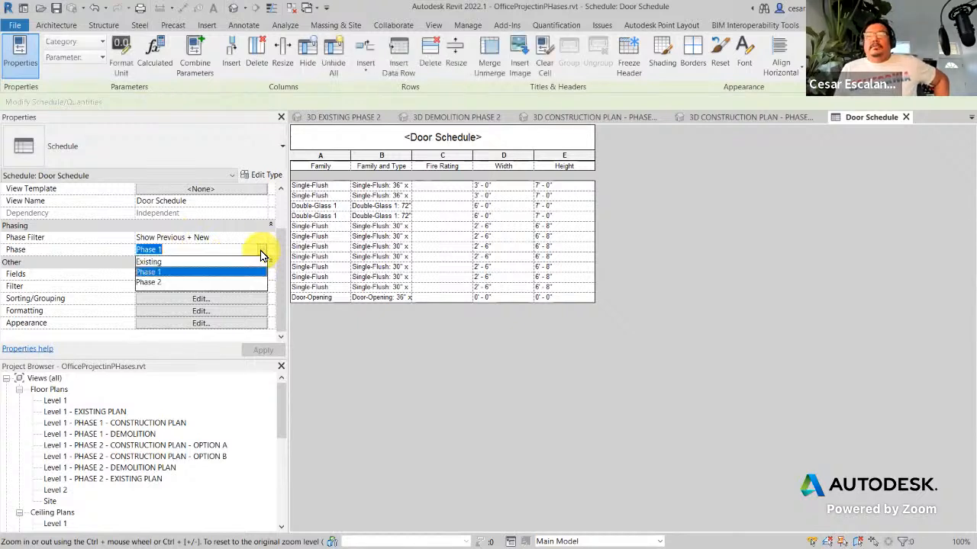
click(153, 281)
click(264, 242)
click(263, 242)
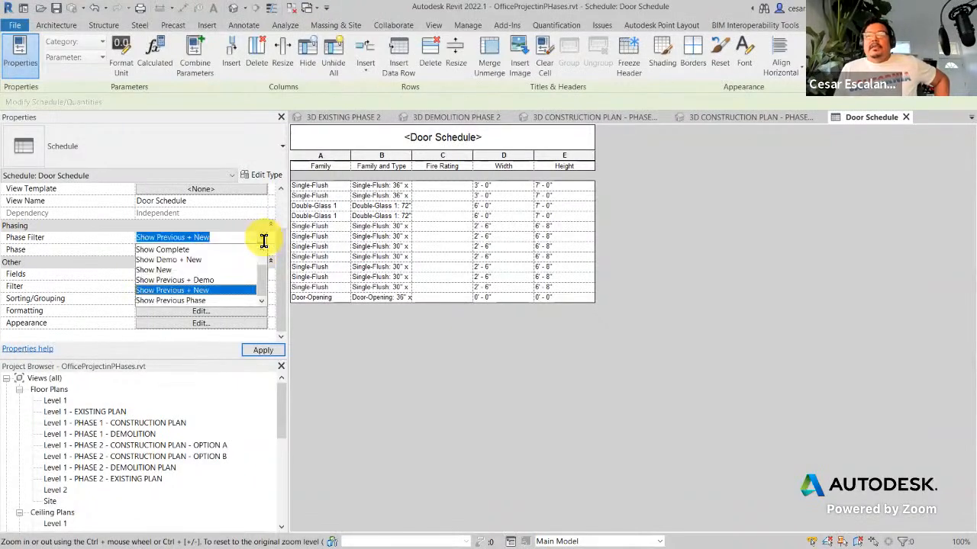
click(162, 271)
click(284, 350)
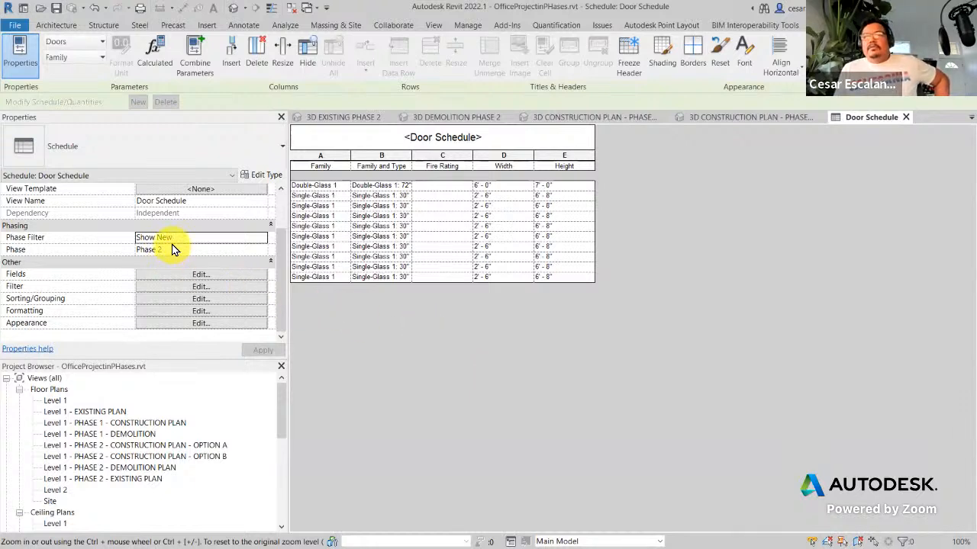
Step: In the door schedule's visibility overrides, set the Office Suite Phase 2 Options design option to Option A <primary>
drag(280, 274, 280, 214)
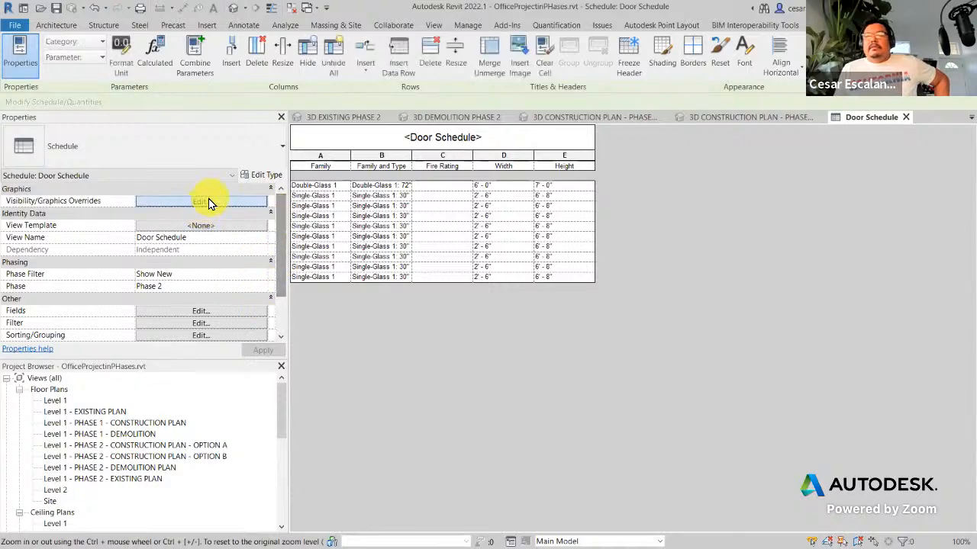
click(208, 199)
click(580, 171)
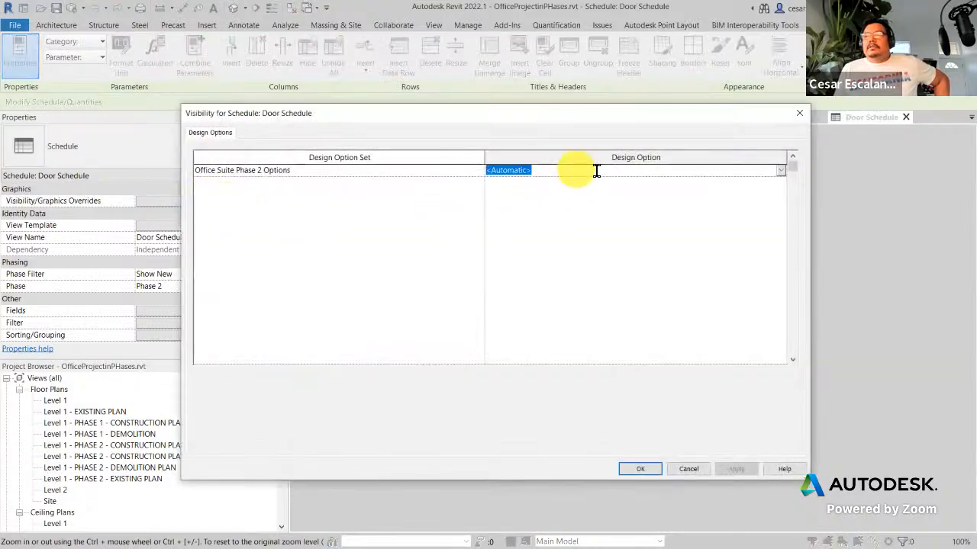
click(782, 175)
click(540, 192)
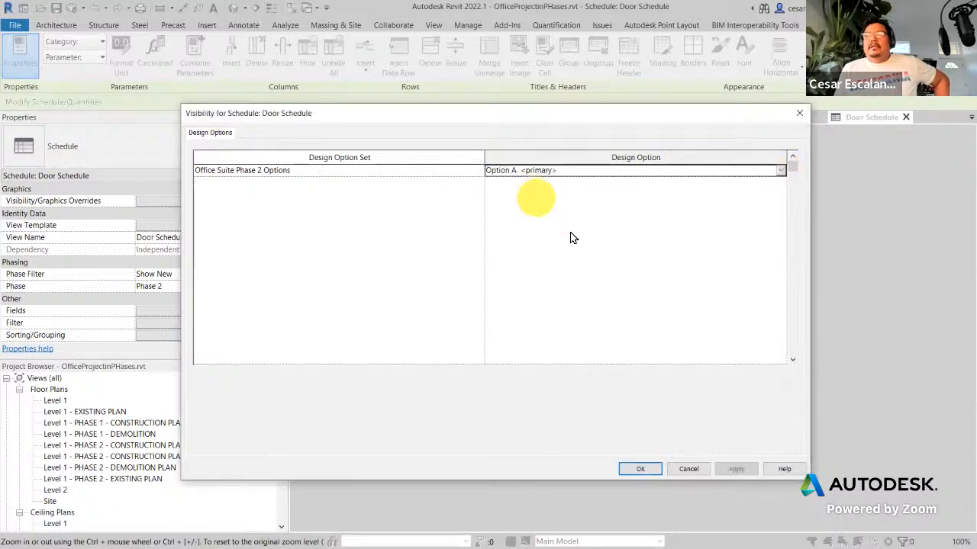
click(647, 467)
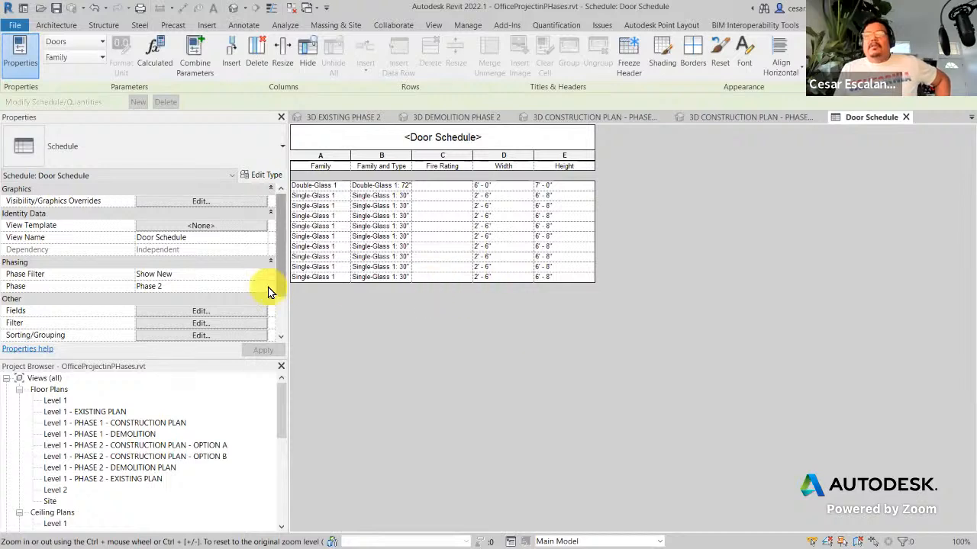
Step: In the door schedule's visibility overrides, set the Office Suite Phase 2 Options design option to Option B
drag(277, 278, 280, 291)
scroll(280, 291, down, 2)
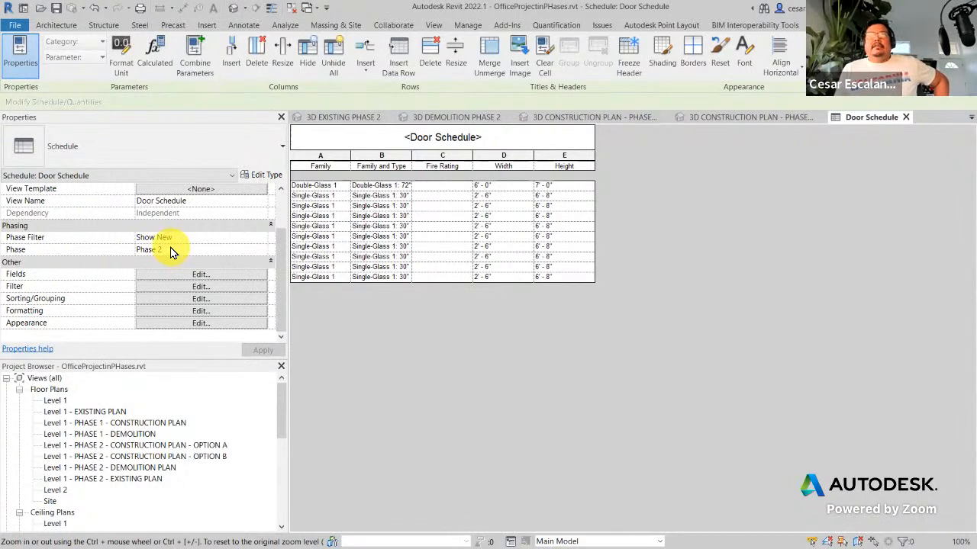
drag(279, 257, 280, 229)
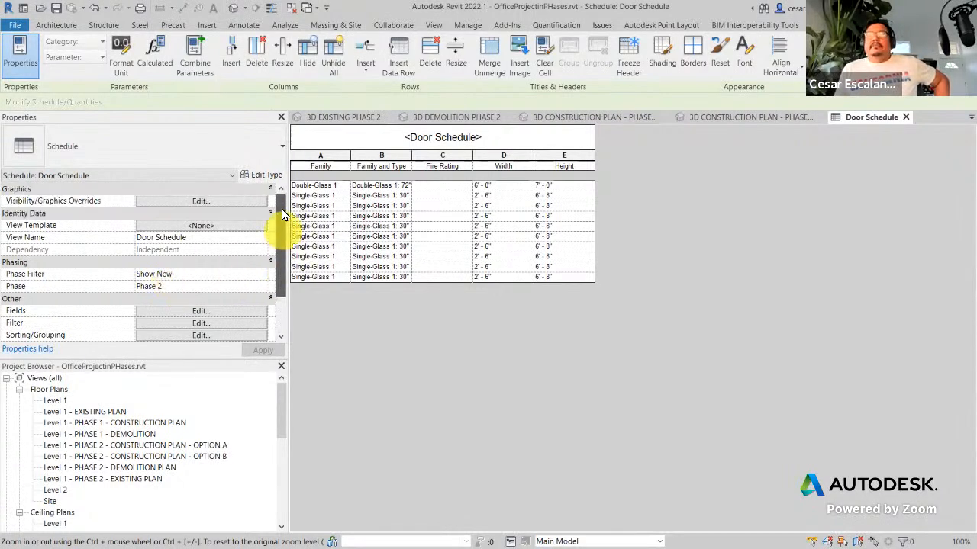
click(208, 201)
click(780, 175)
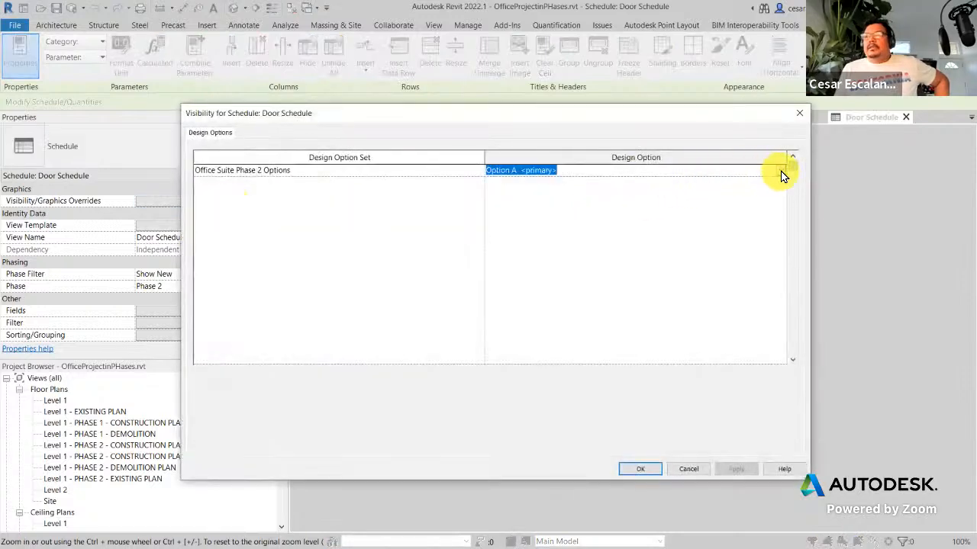
click(779, 174)
click(519, 203)
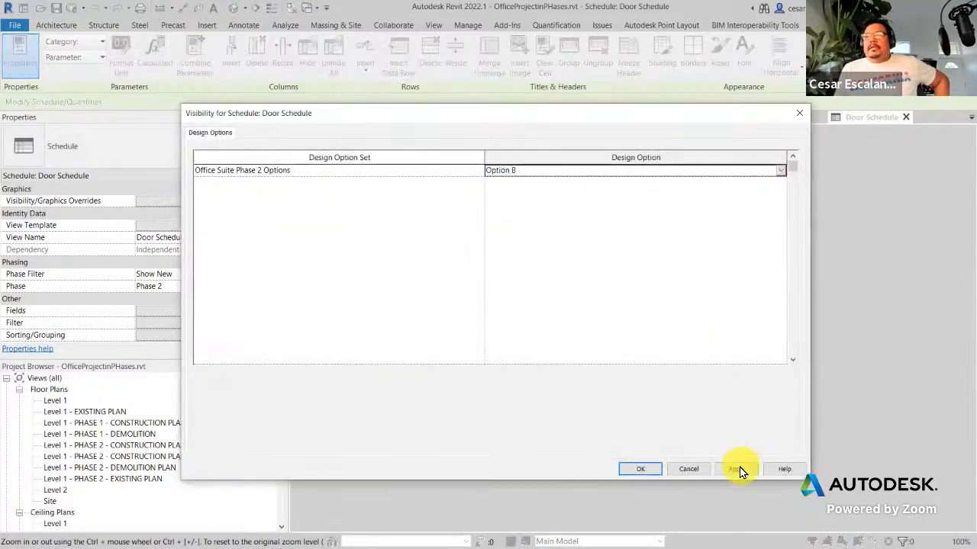
click(651, 469)
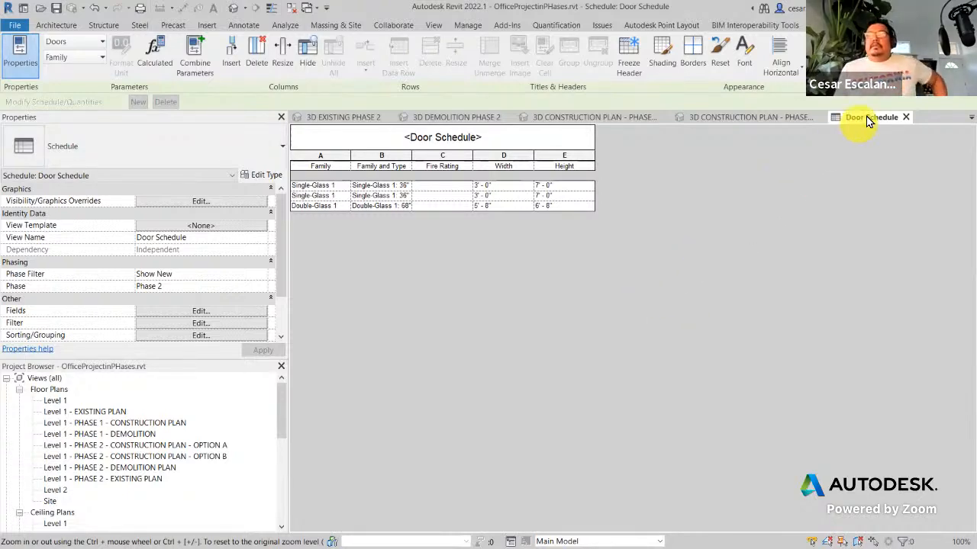
Step: Close the door schedule and view the whole model in the Phase 2 Option B construction 3D view
click(905, 117)
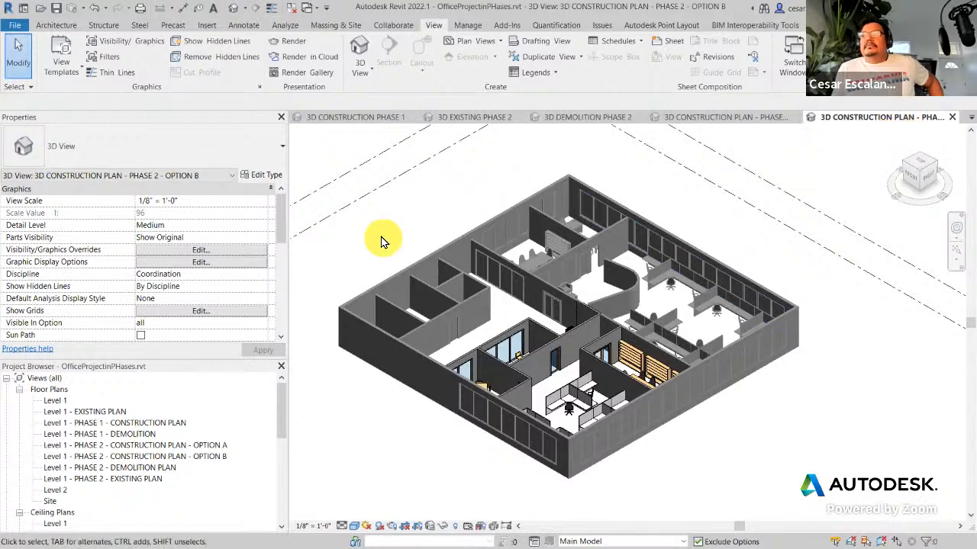
scroll(379, 240, down, 2)
middle_drag(414, 386, 505, 435)
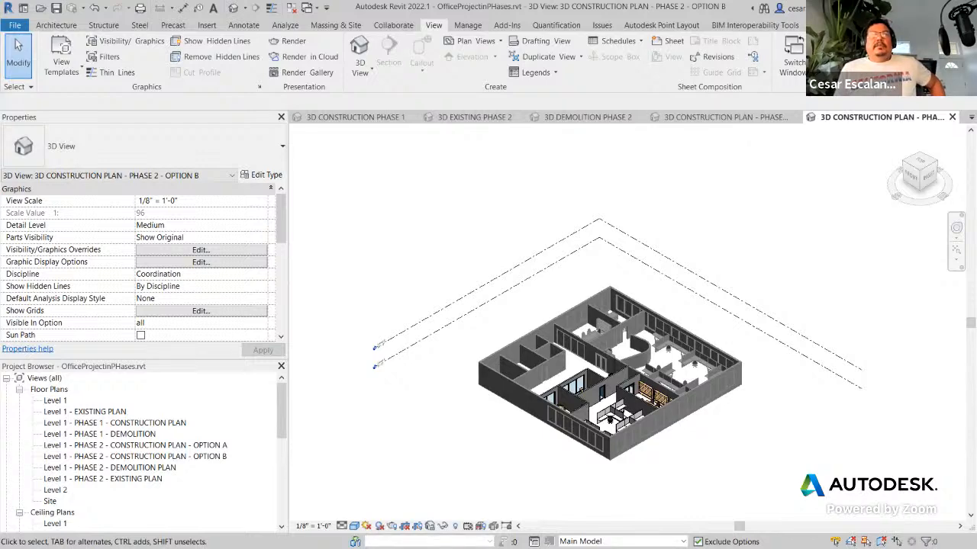
Step: Switch to the PowerPoint presentation and review the phasing recap slides, ending on the Tips slide
key(alt+Tab)
scroll(50, 301, down, 5)
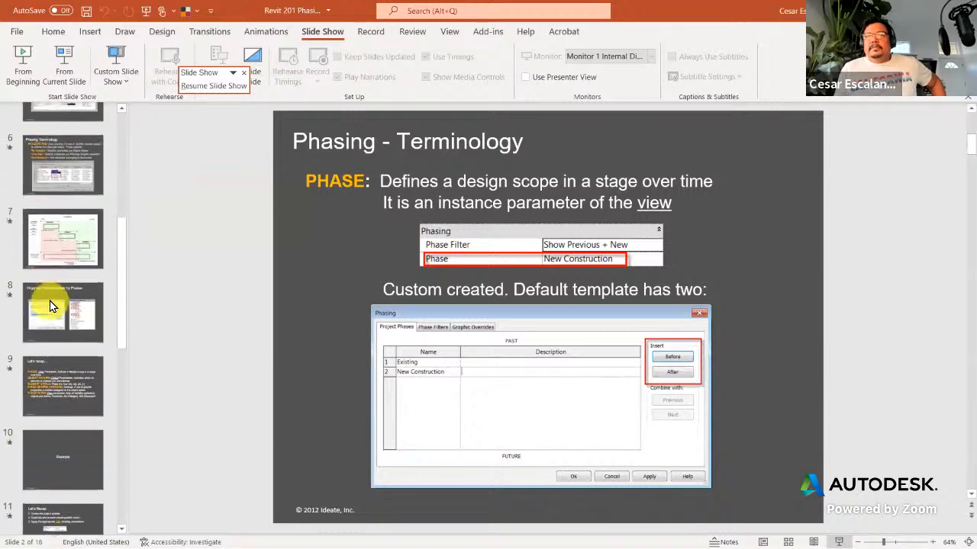
click(70, 305)
scroll(70, 305, down, 2)
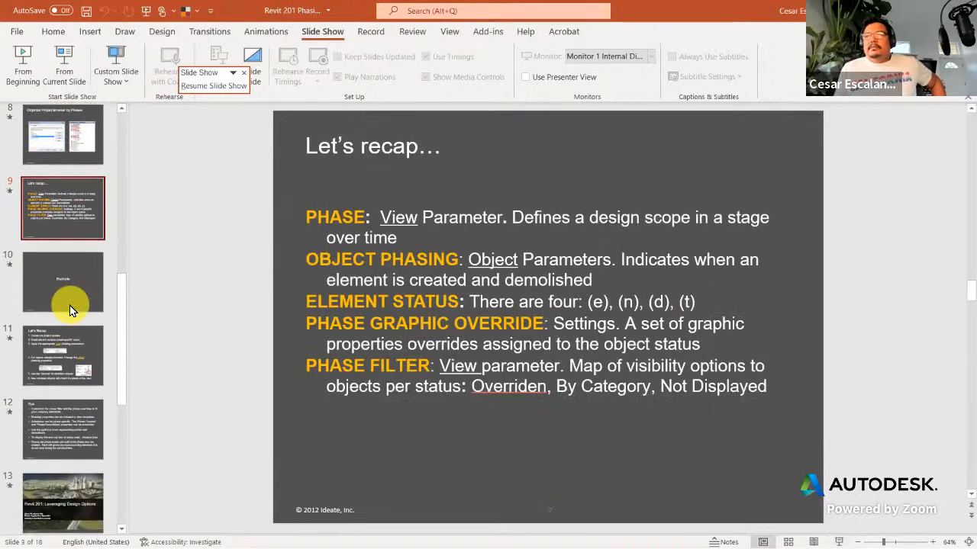
click(72, 423)
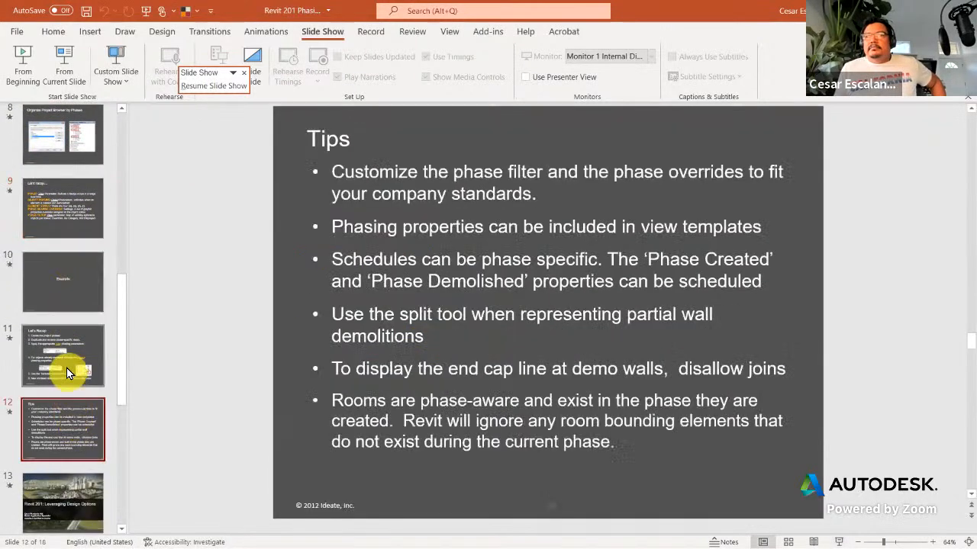
click(67, 365)
click(74, 435)
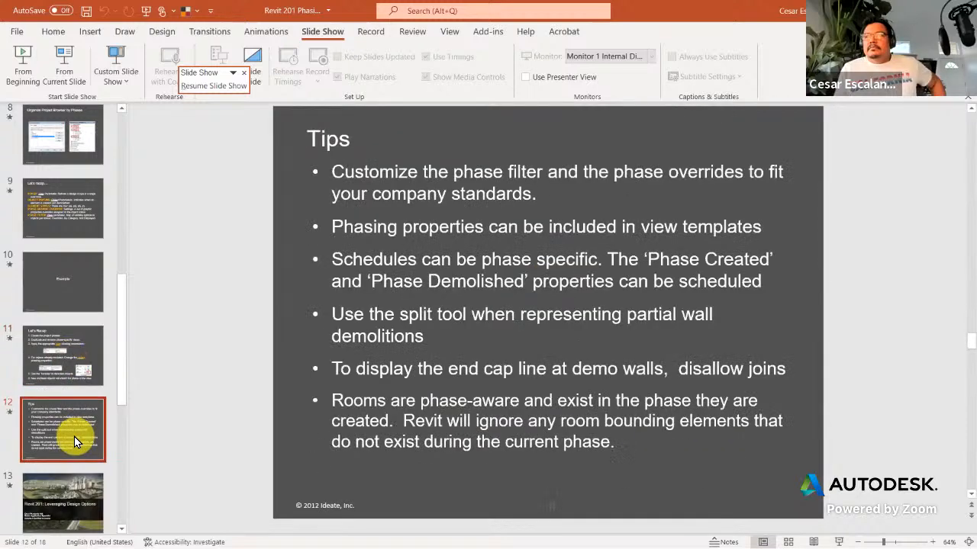
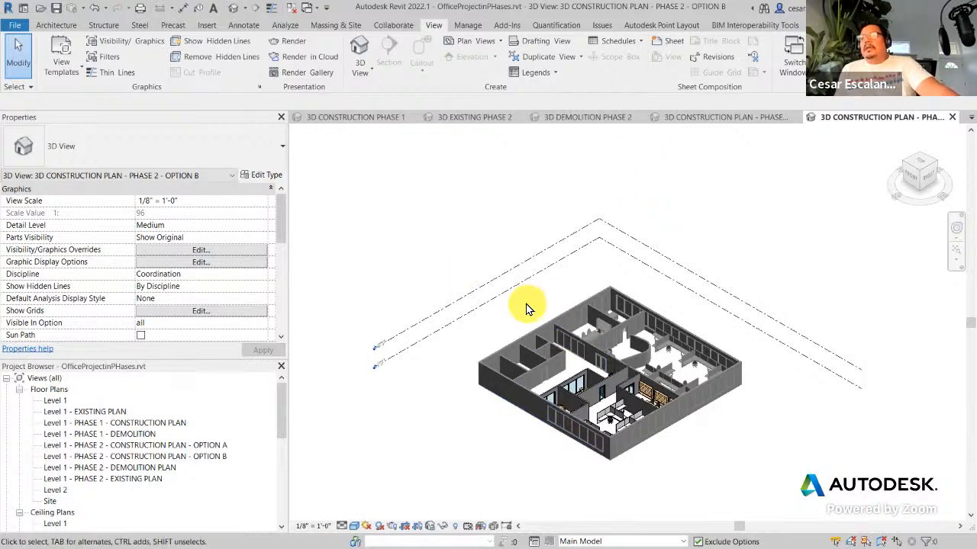
Step: Open the Level 1 - PHASE 1 - CONSTRUCTION PLAN floor plan and review its phase filter, phase and furniture layout
scroll(351, 250, up, 2)
middle_drag(465, 248, 402, 203)
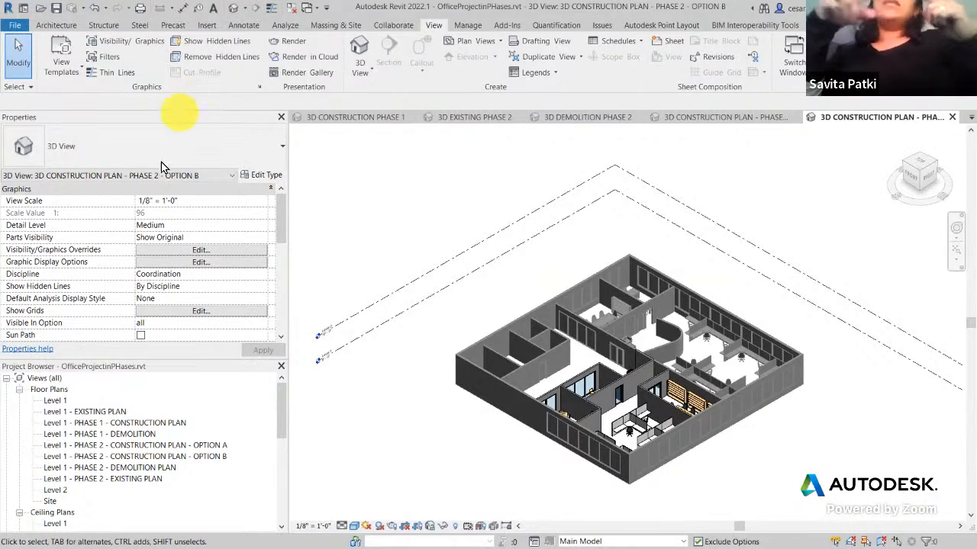
double_click(152, 424)
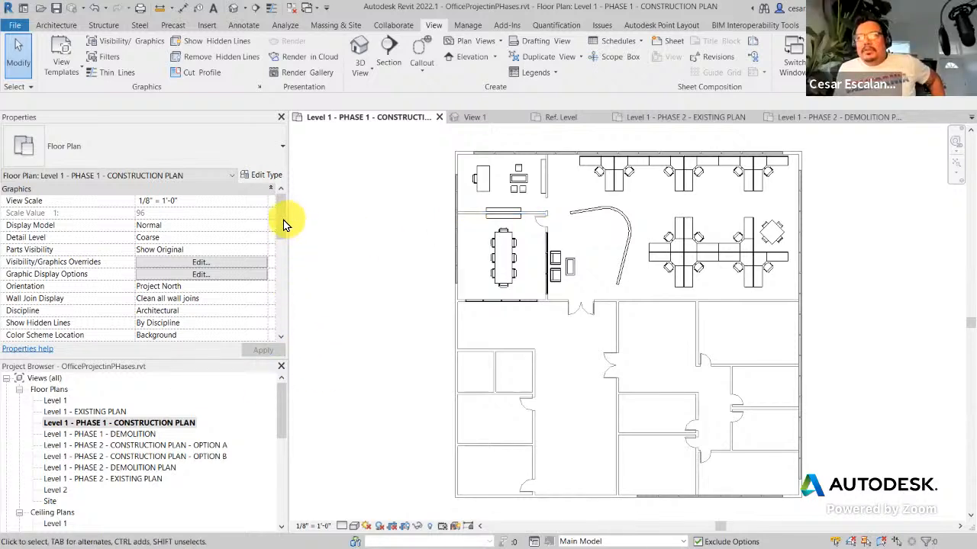
drag(281, 221, 276, 319)
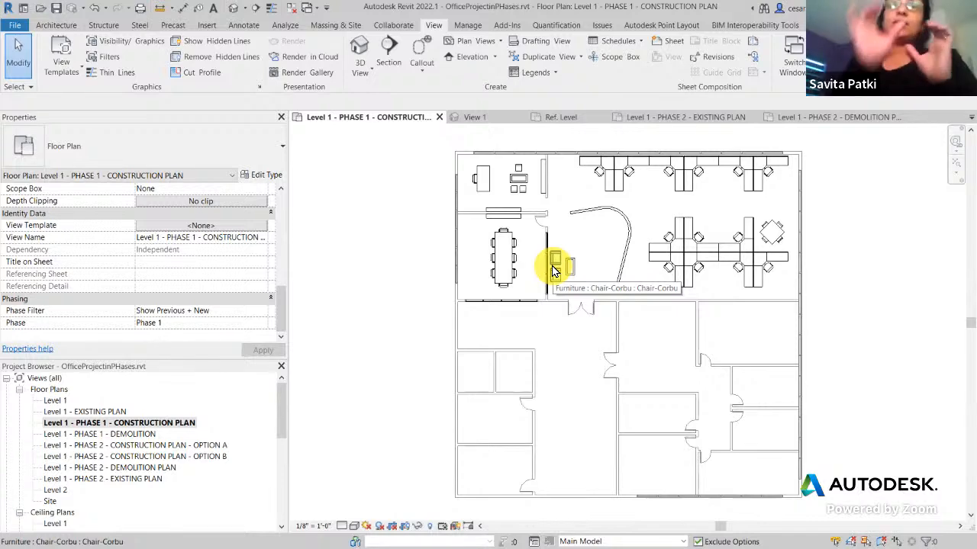
scroll(555, 271, up, 6)
middle_drag(593, 234, 648, 295)
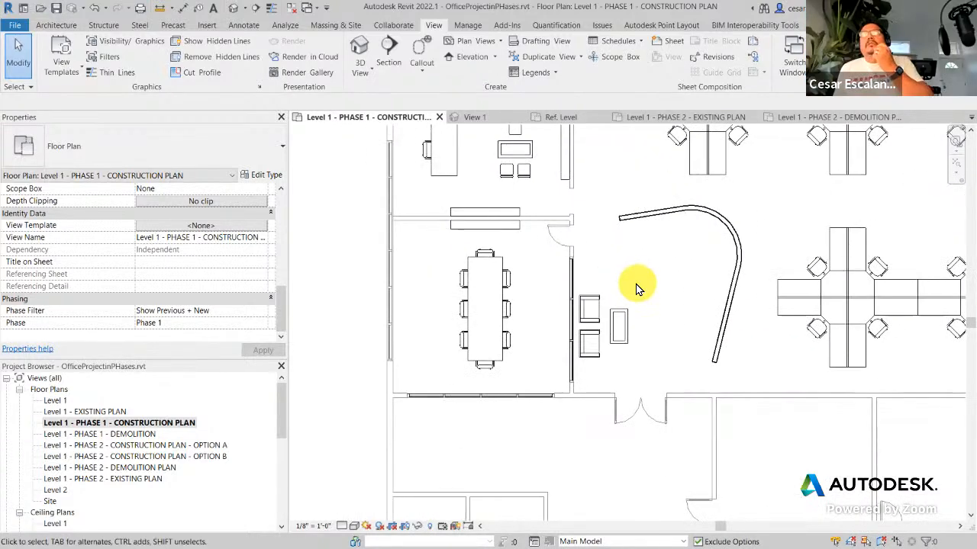
scroll(638, 289, down, 4)
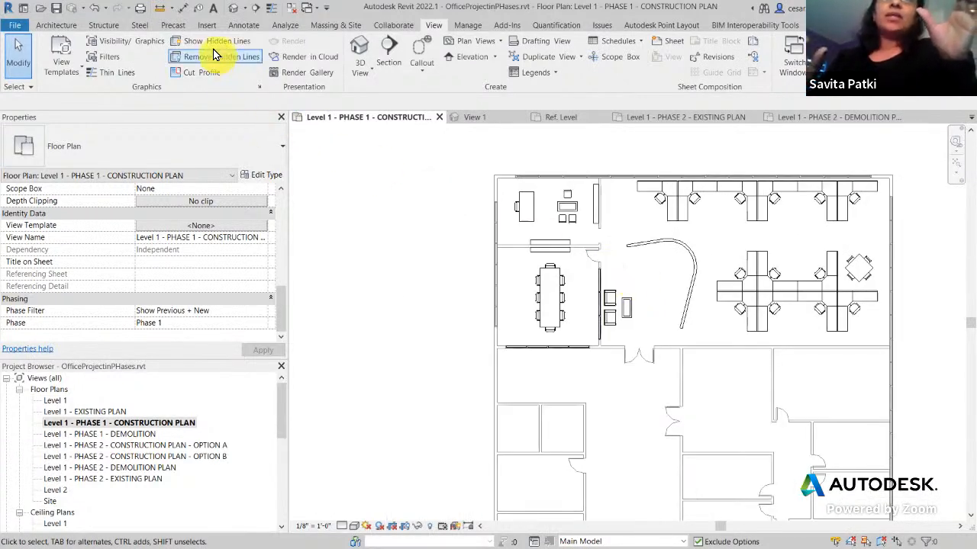
click(206, 26)
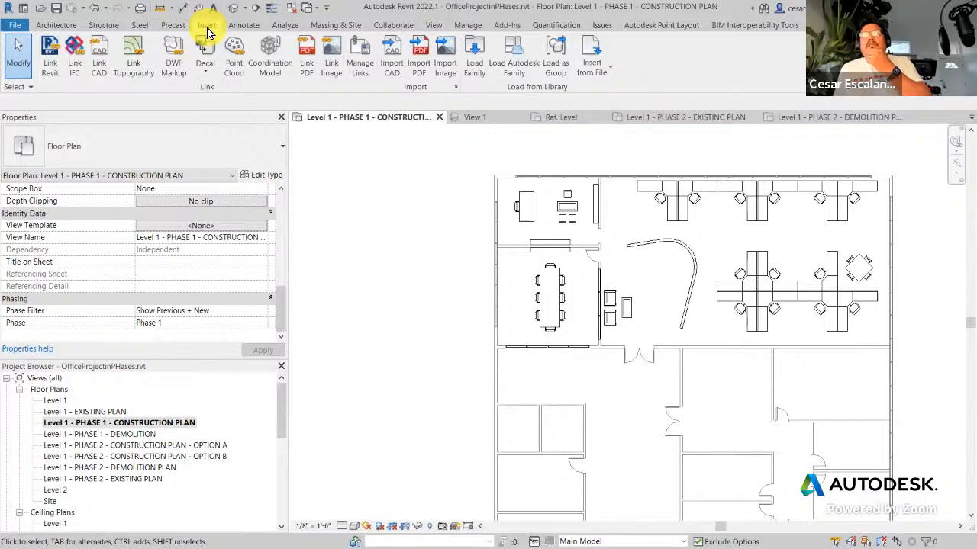
Step: Try to move the coffee table beside the two lounge chairs freehand towards the curved wall's upper end
click(627, 309)
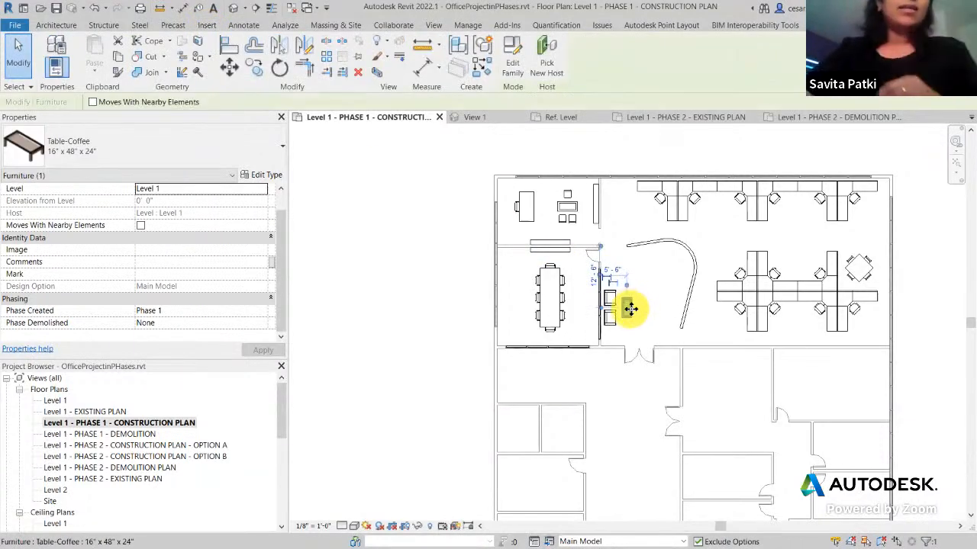
scroll(628, 302, up, 2)
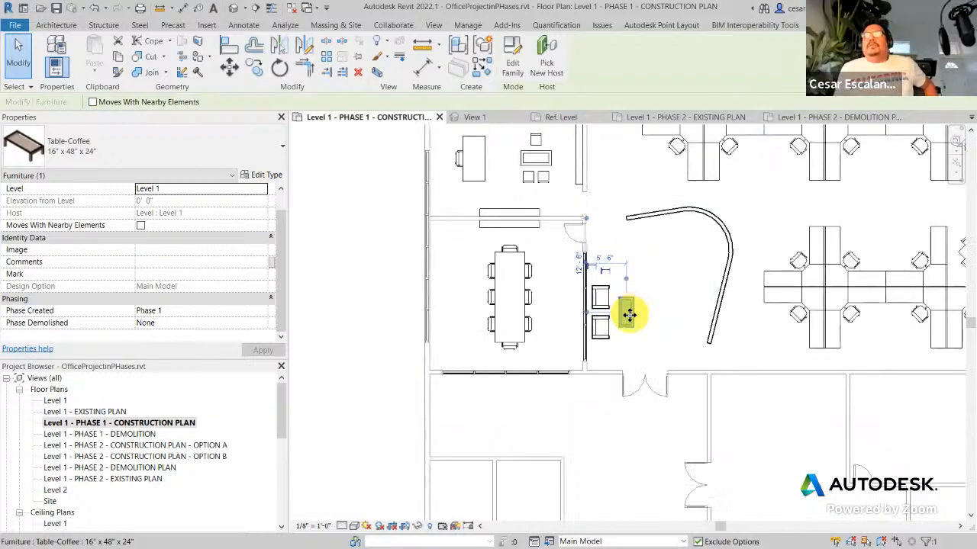
drag(630, 312, 638, 258)
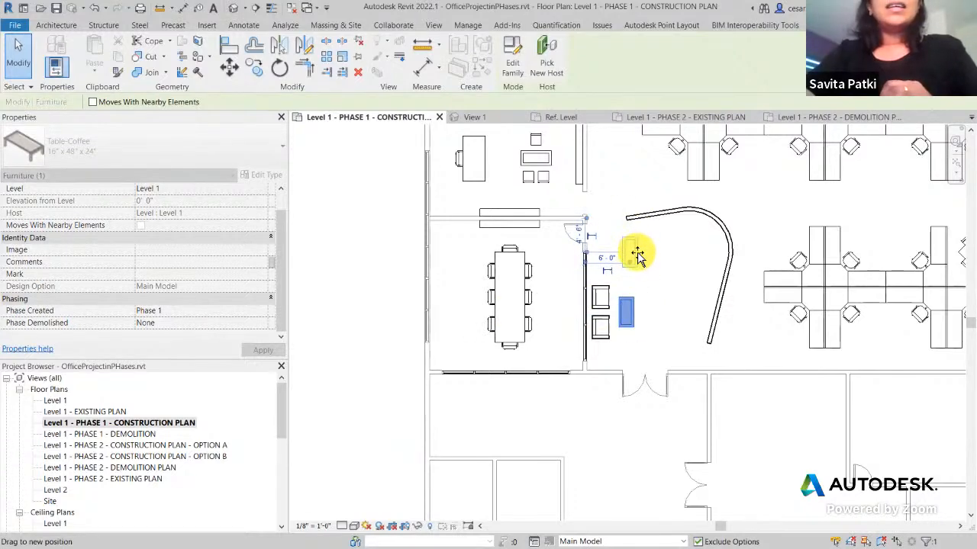
key(Escape)
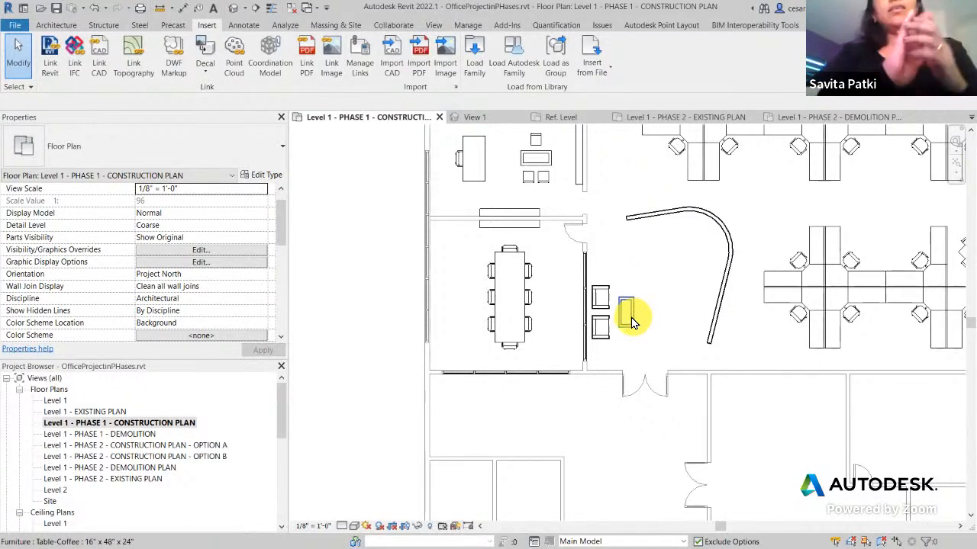
Step: Select the coffee table beside the two lounge chairs and rotate it twice in place
click(630, 316)
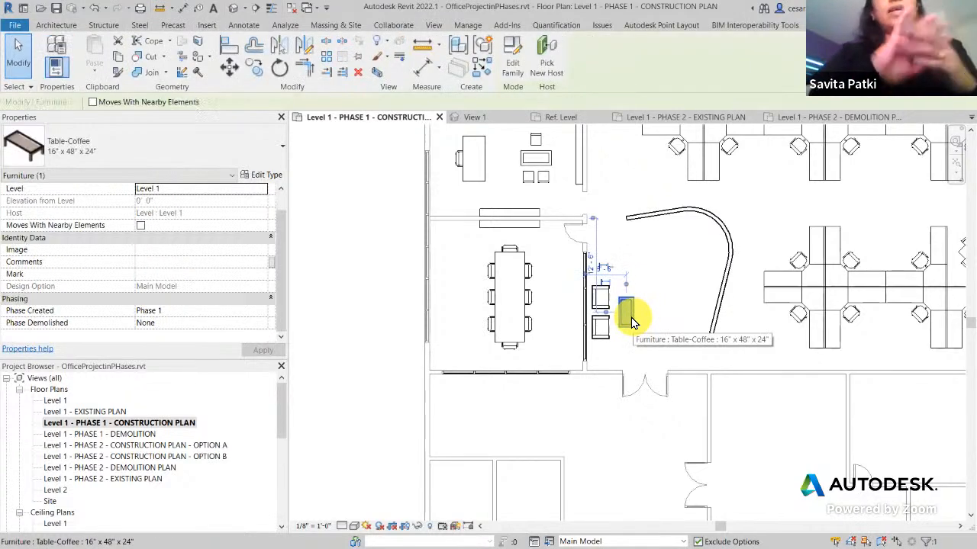
click(661, 278)
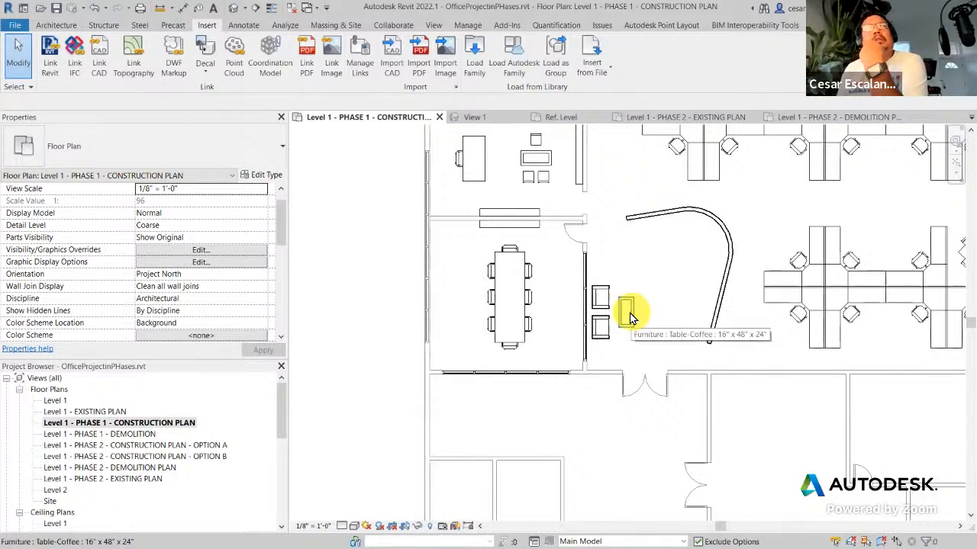
click(626, 318)
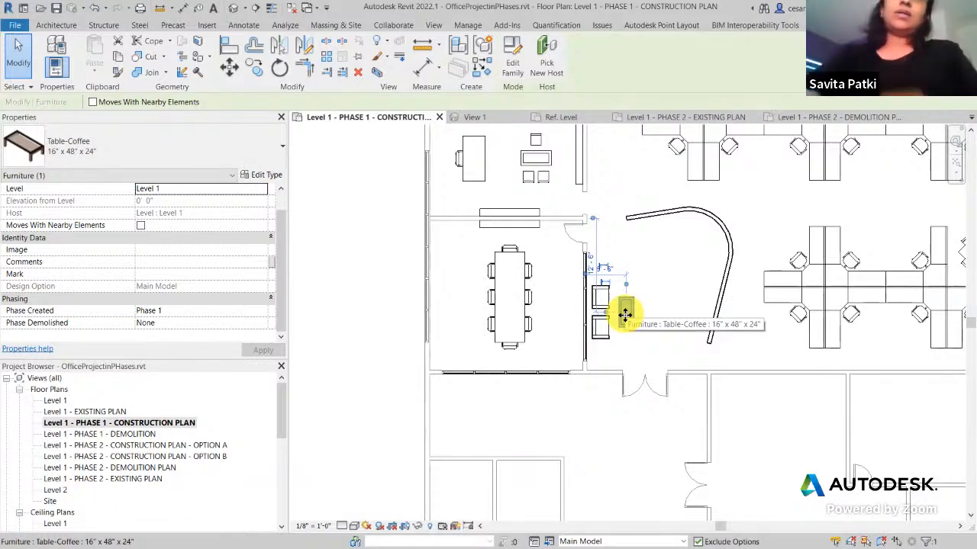
click(647, 305)
click(633, 308)
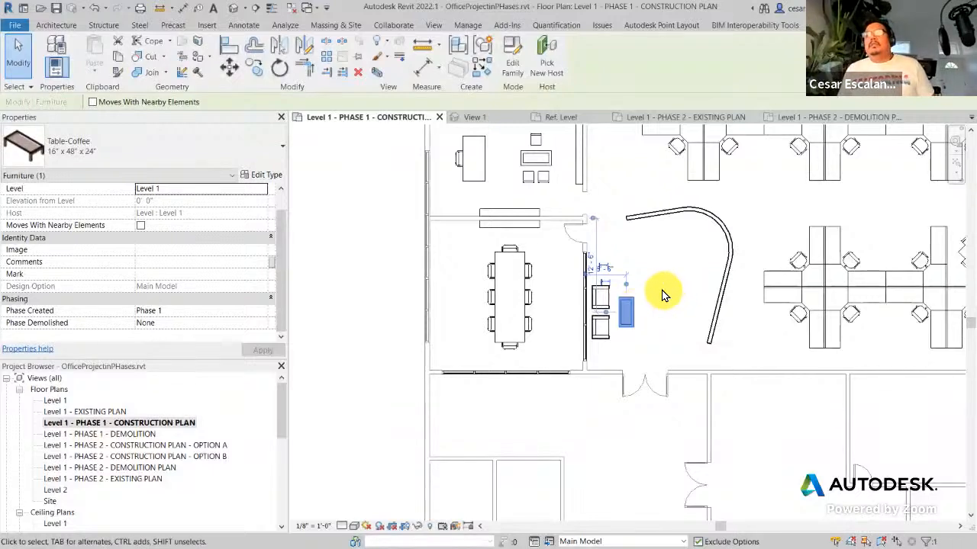
key(space)
key(space)
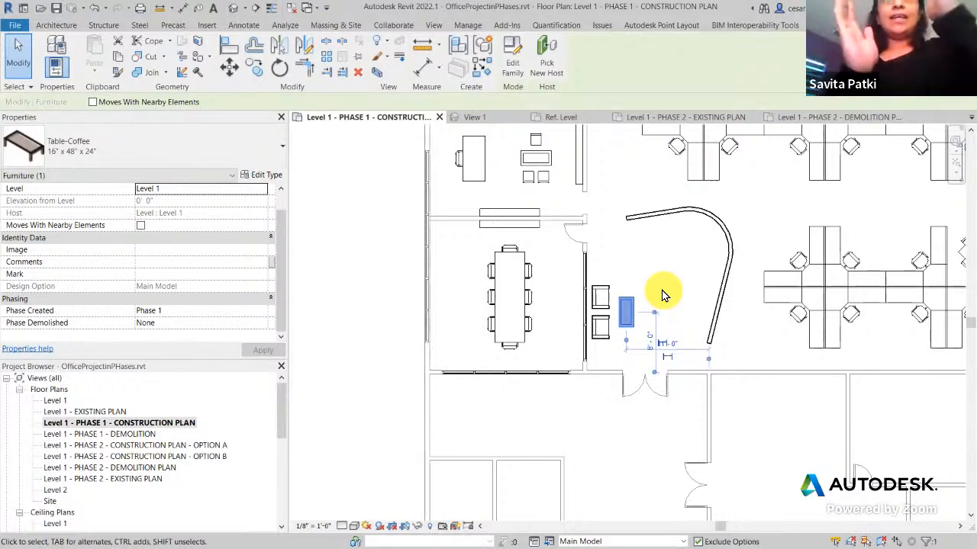
Step: Move the coffee table to the conference room door, trying Constrain on and placing it with Constrain off, and undo the move
click(229, 68)
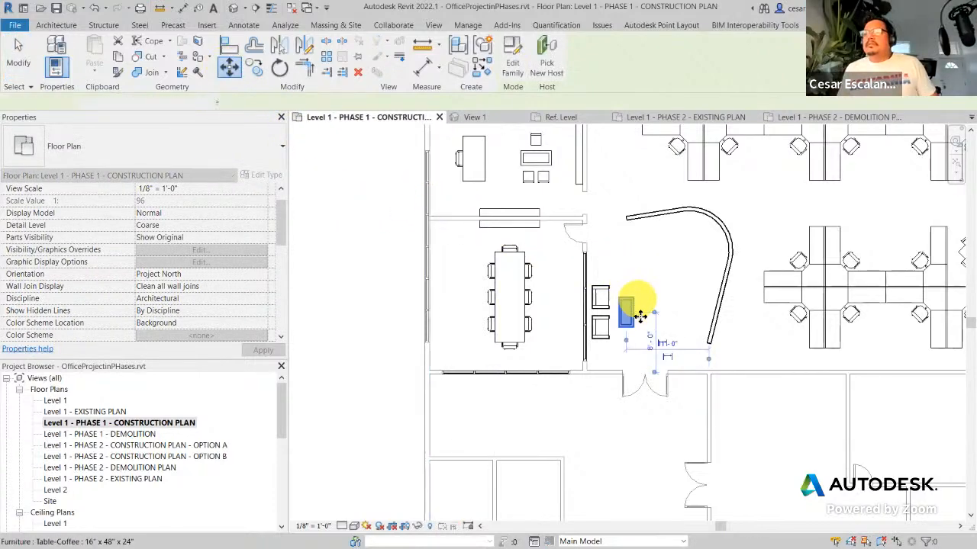
key(Escape)
click(624, 305)
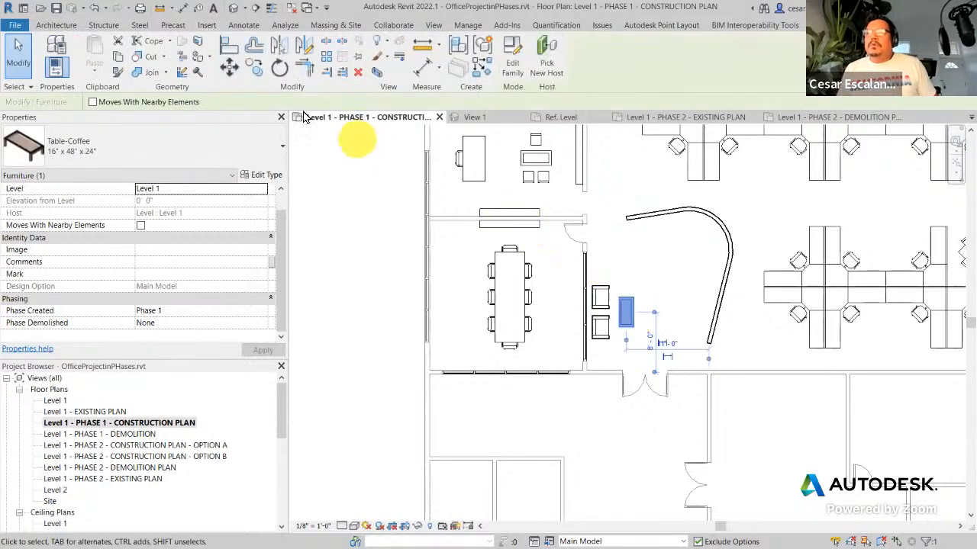
click(229, 67)
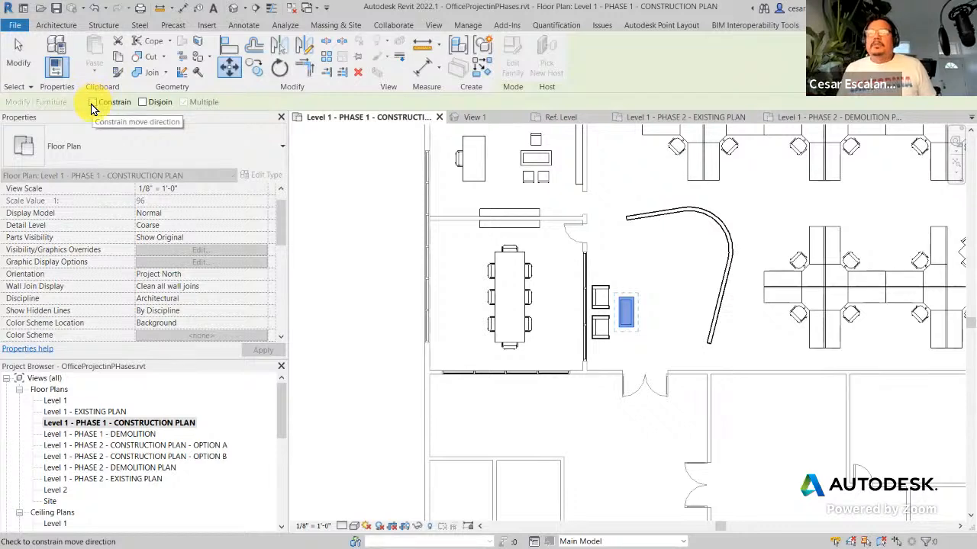
click(91, 102)
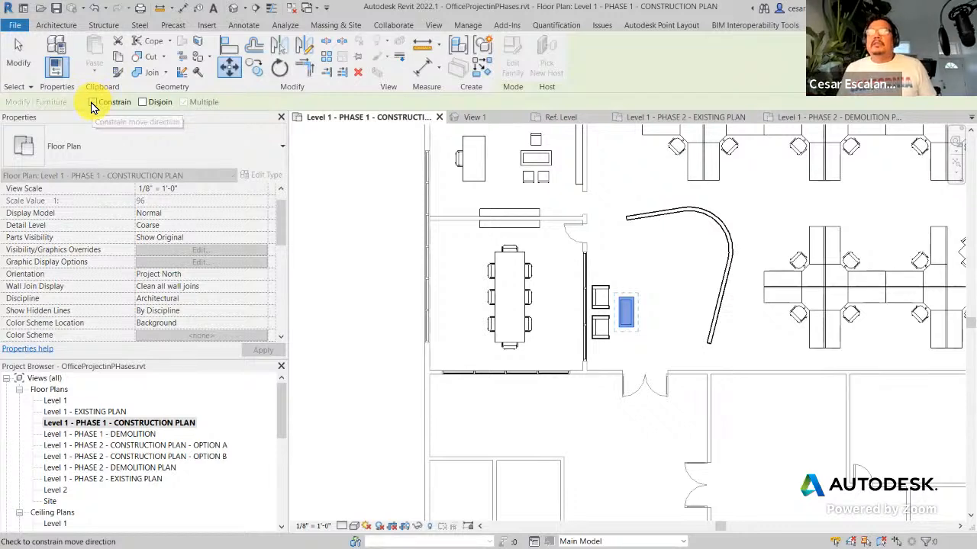
click(629, 319)
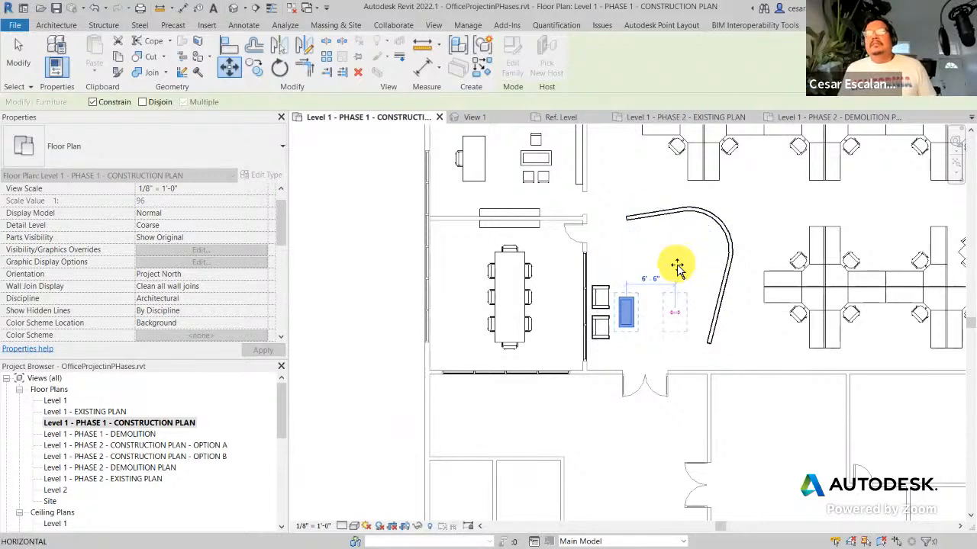
click(92, 102)
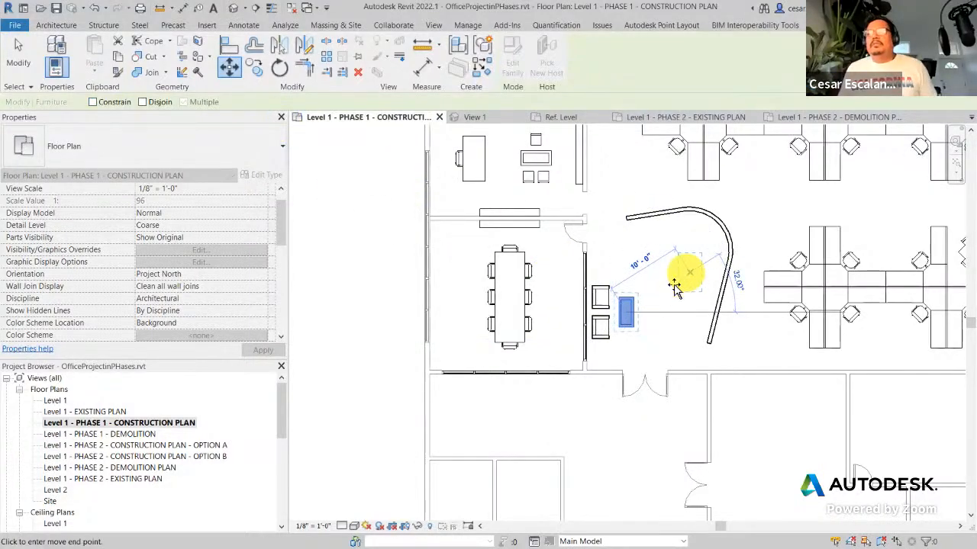
click(564, 243)
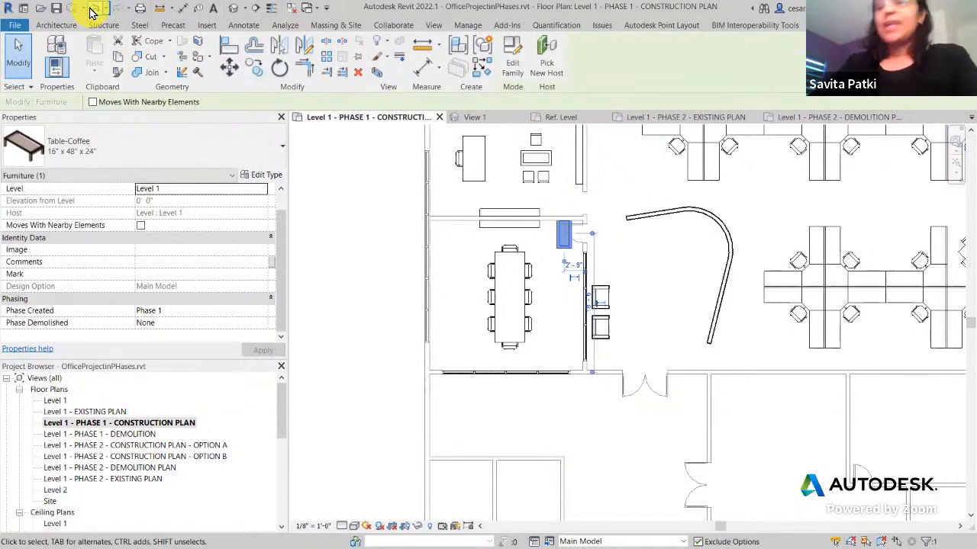
click(92, 11)
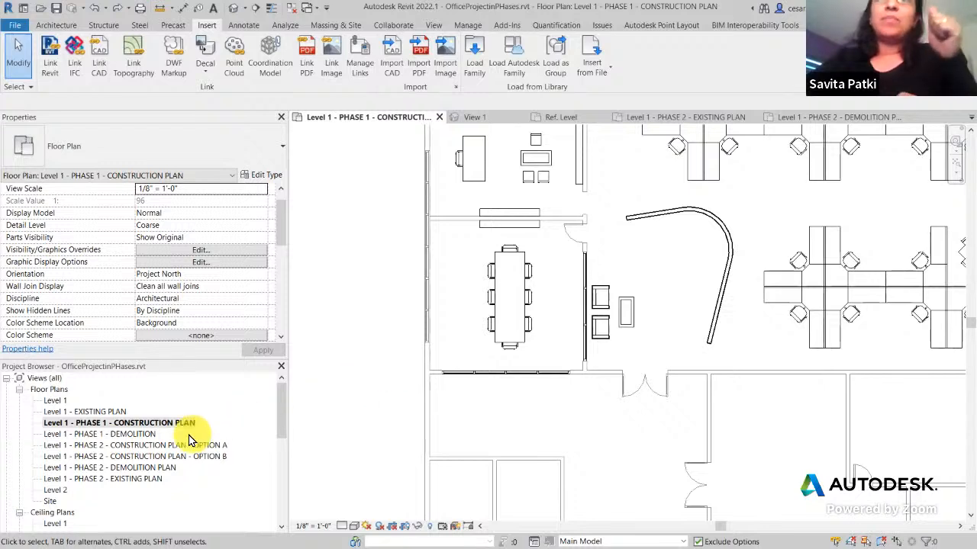
Step: Start the Wall tool in the Phase 1 construction plan and show the active work plane
click(163, 424)
double_click(164, 424)
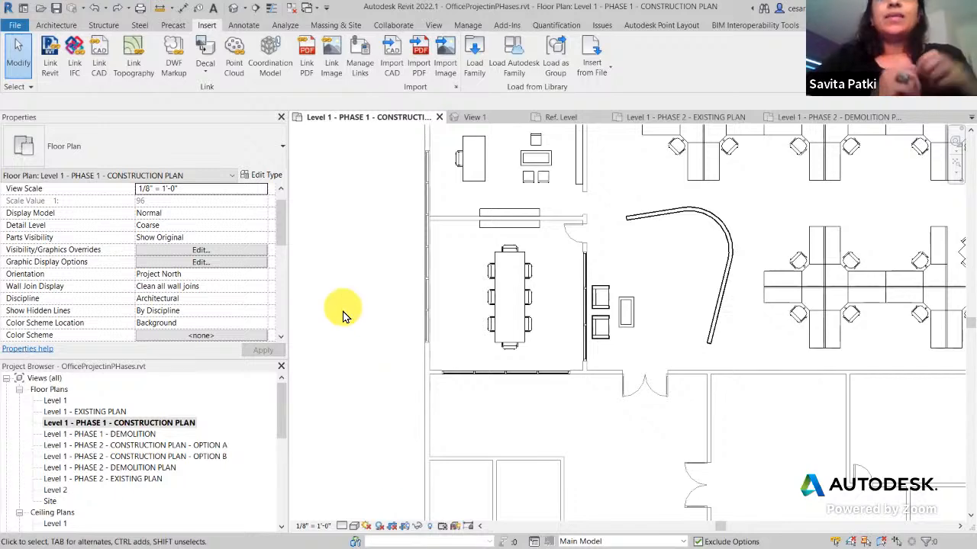
scroll(362, 346, down, 1)
scroll(371, 342, down, 1)
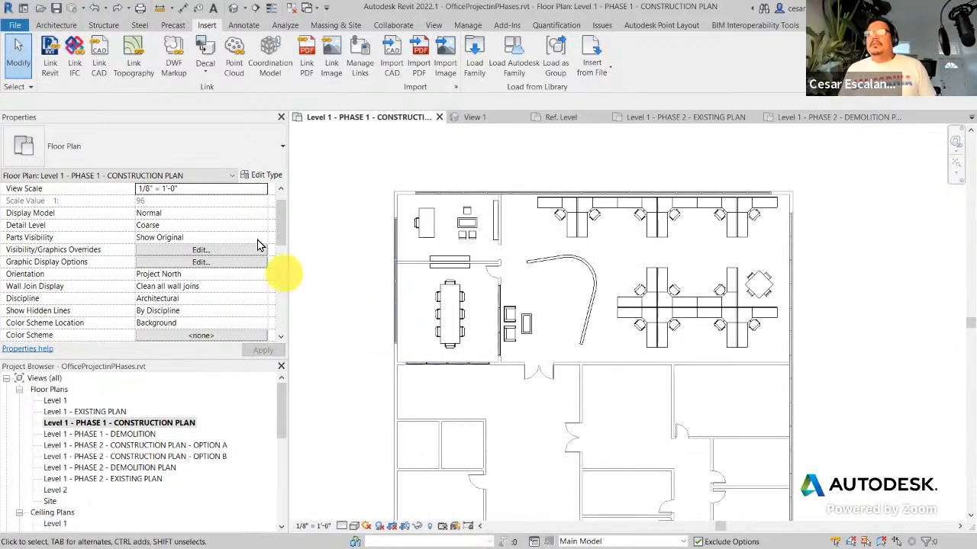
click(61, 27)
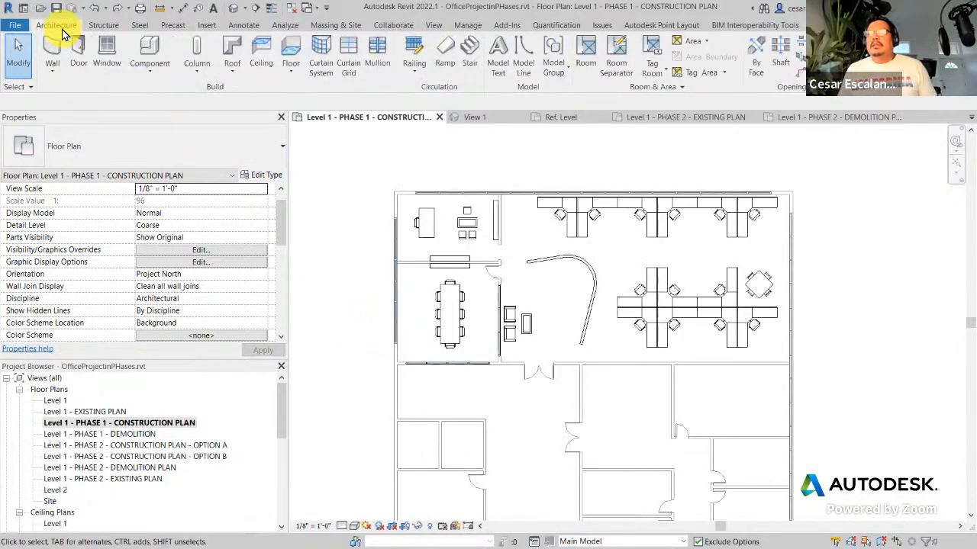
click(53, 44)
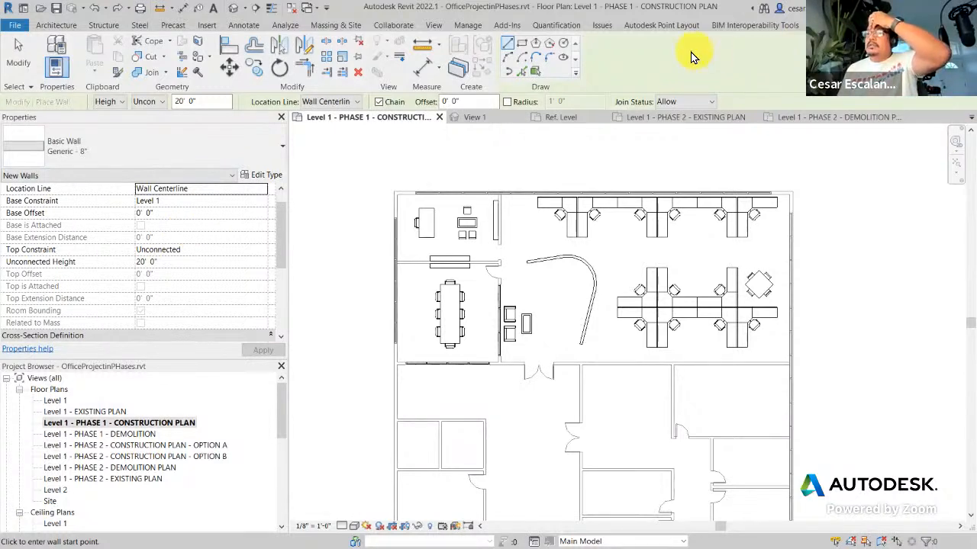
click(56, 27)
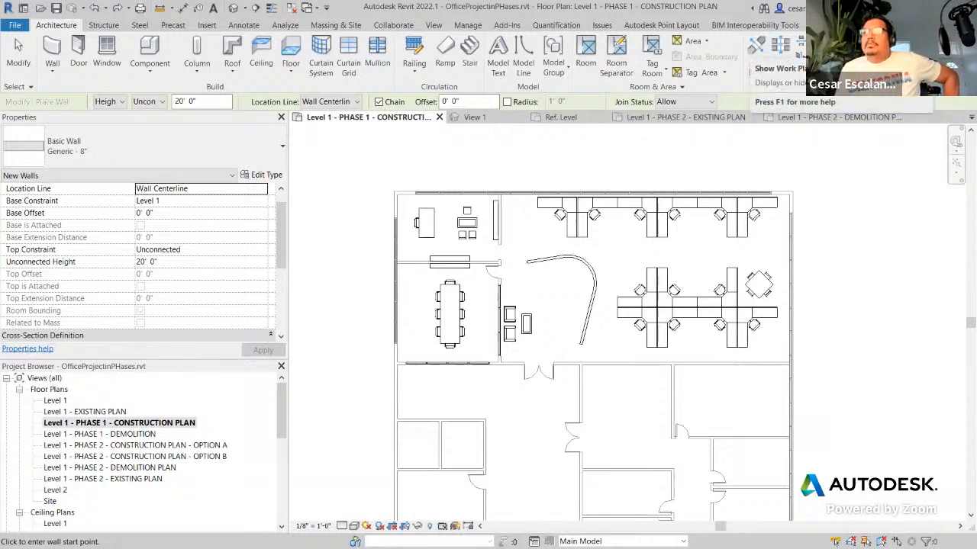
click(923, 42)
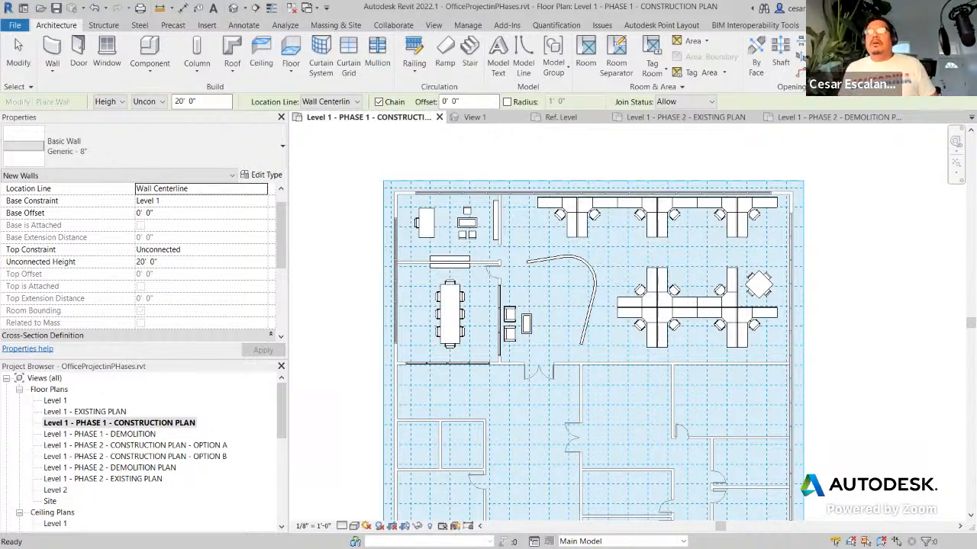
Step: Leave the Wall tool, select the work plane grid to inspect its spacing, and hide the work plane
key(Escape)
click(807, 234)
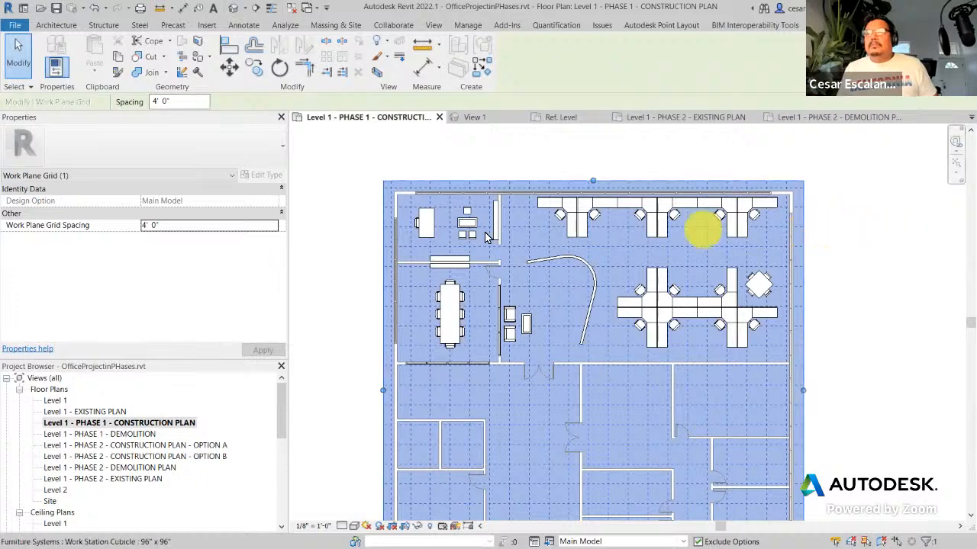
click(606, 152)
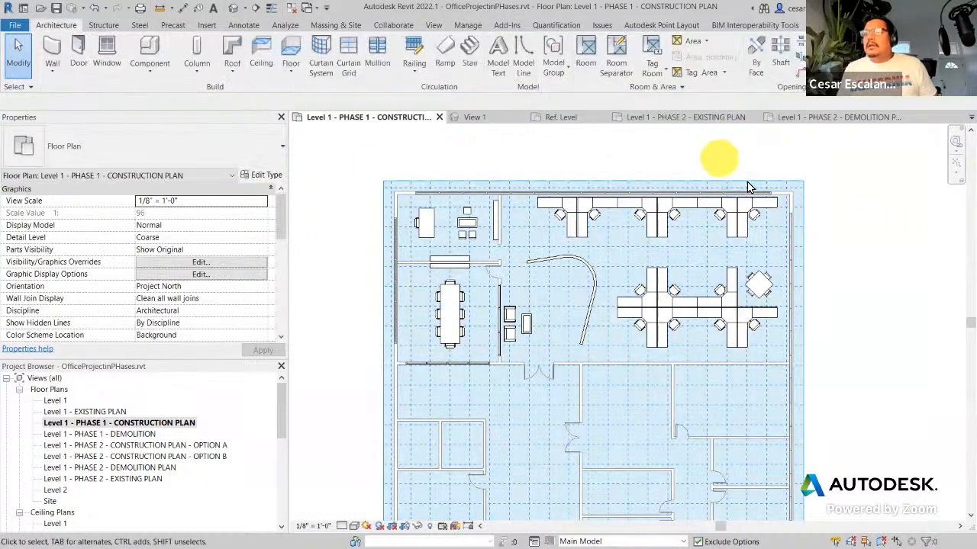
click(804, 208)
key(Escape)
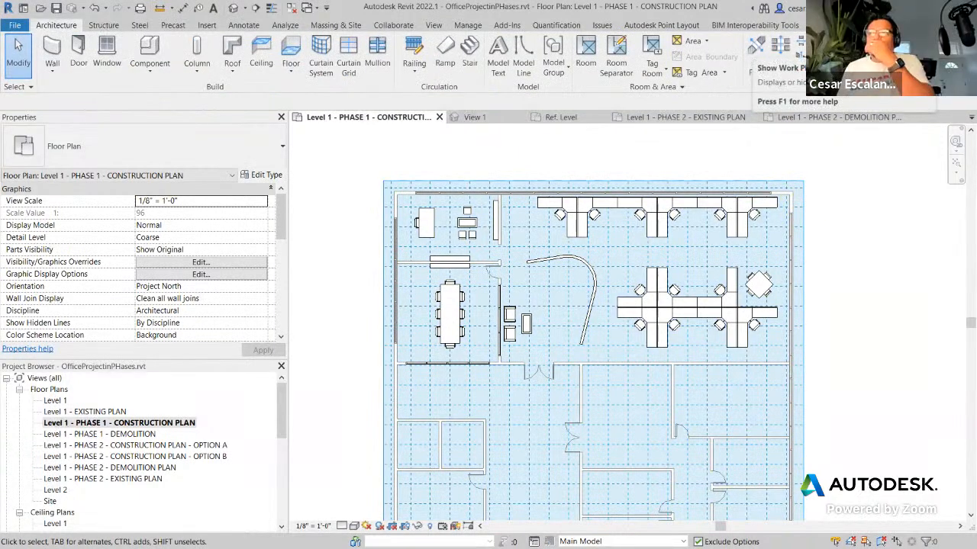
click(933, 42)
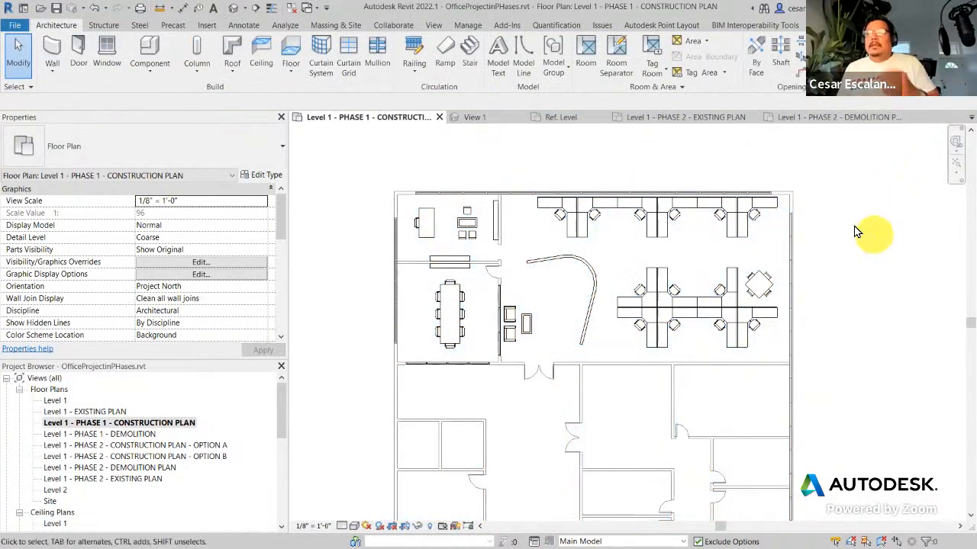
Step: Start the Wall tool in the Phase 1 construction plan
click(61, 77)
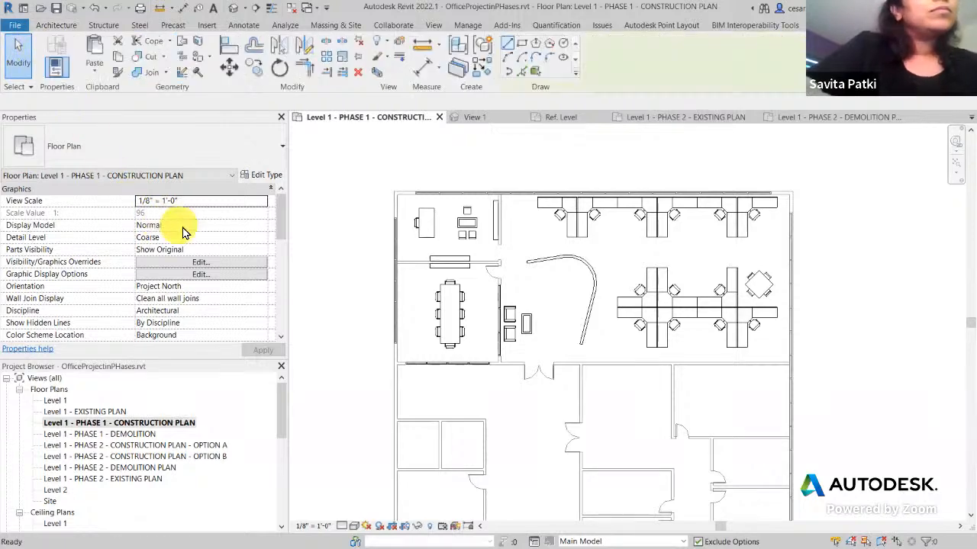